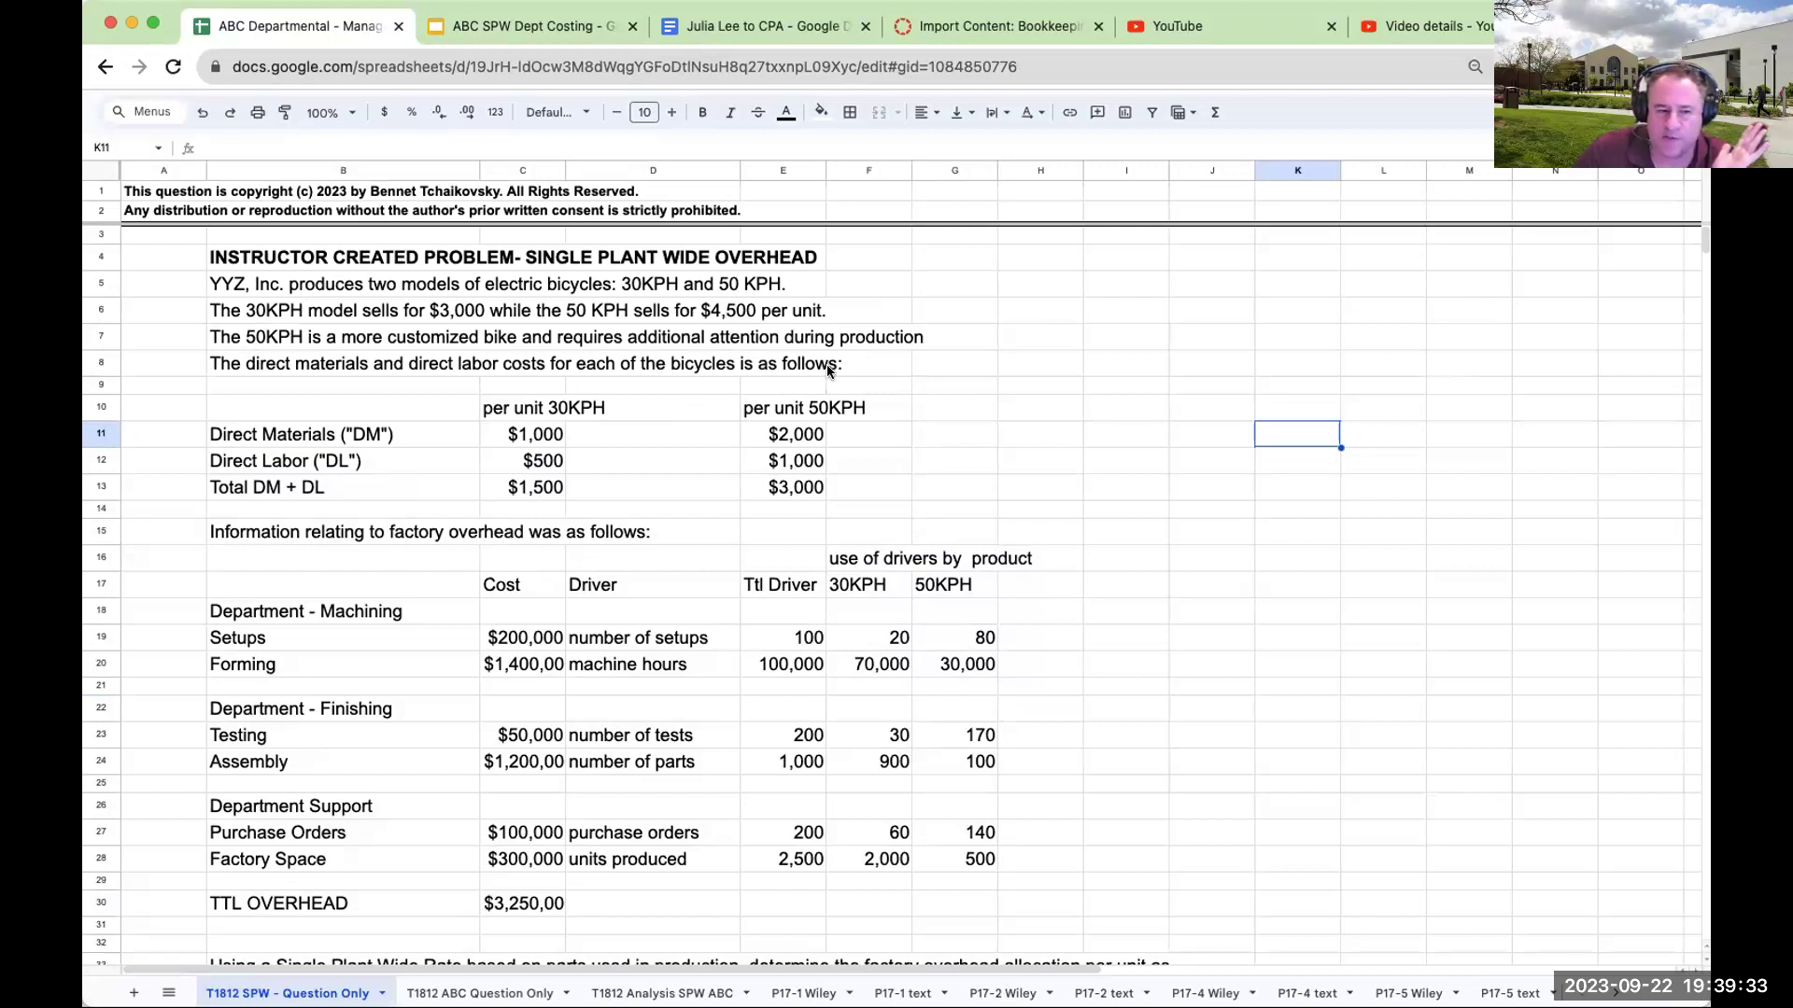
# Examine the direct materials, direct labor and total costs per unit for the 30KPH and 50KPH models.
pyautogui.click(532, 435)
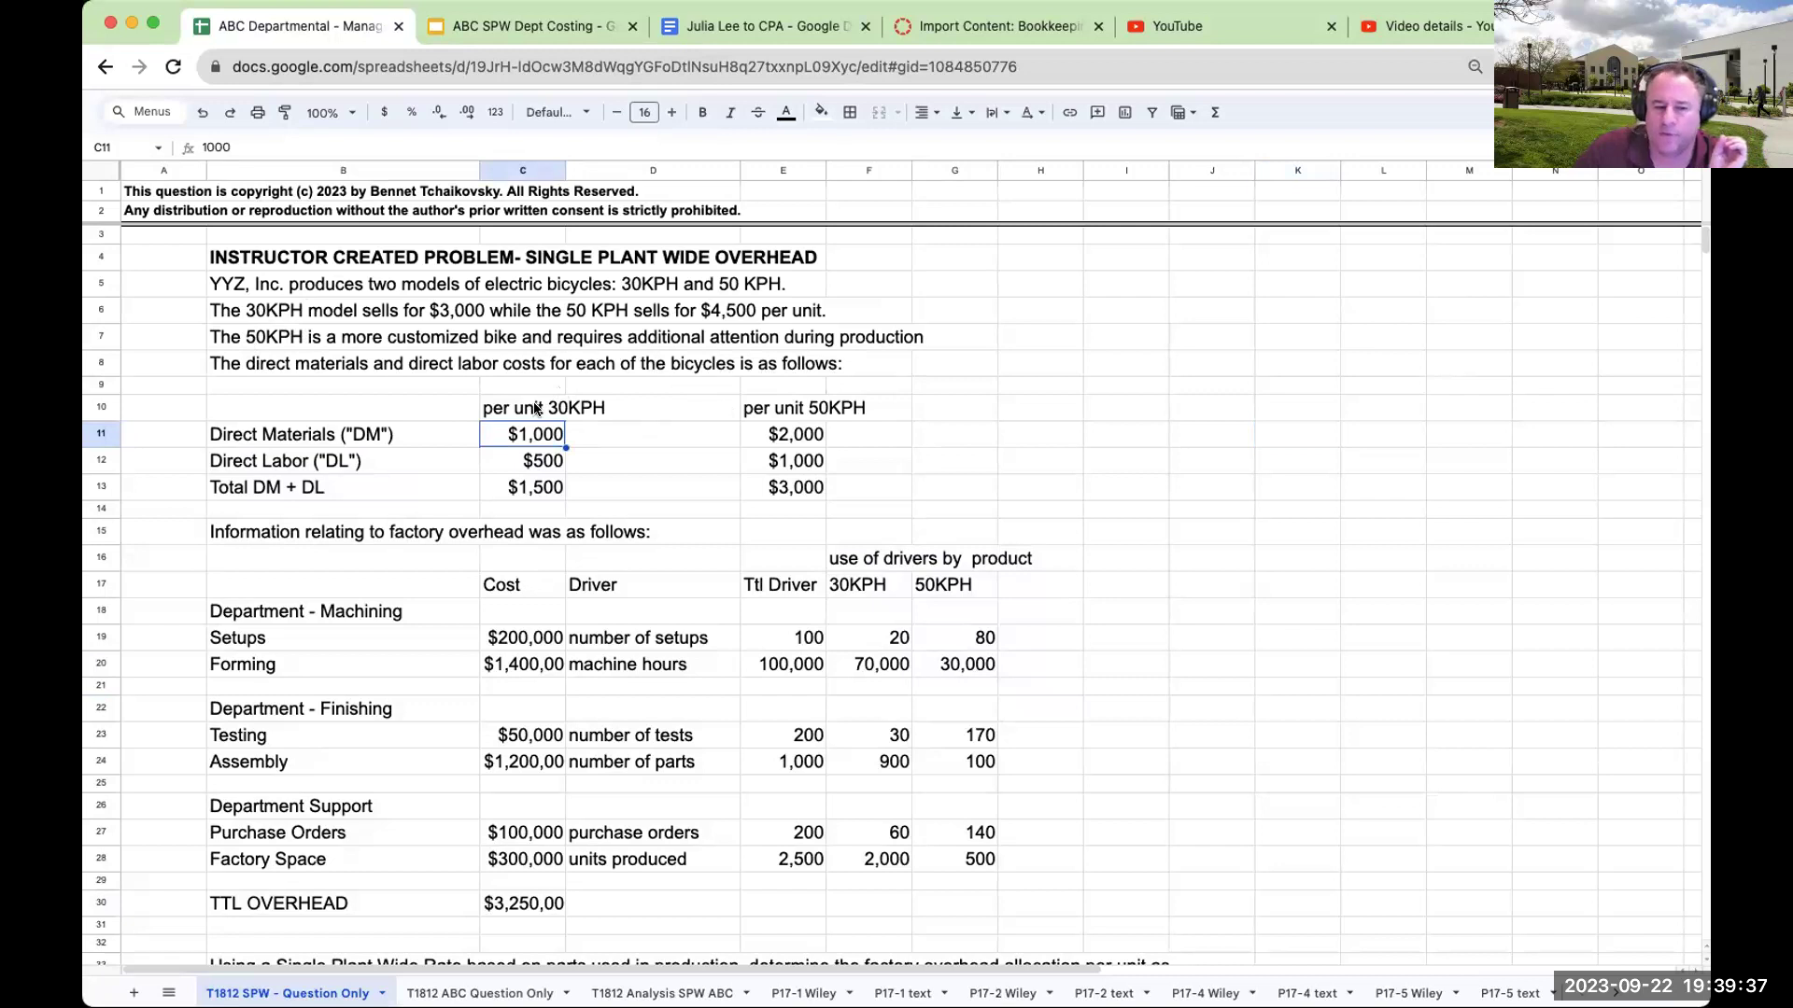
pyautogui.click(808, 409)
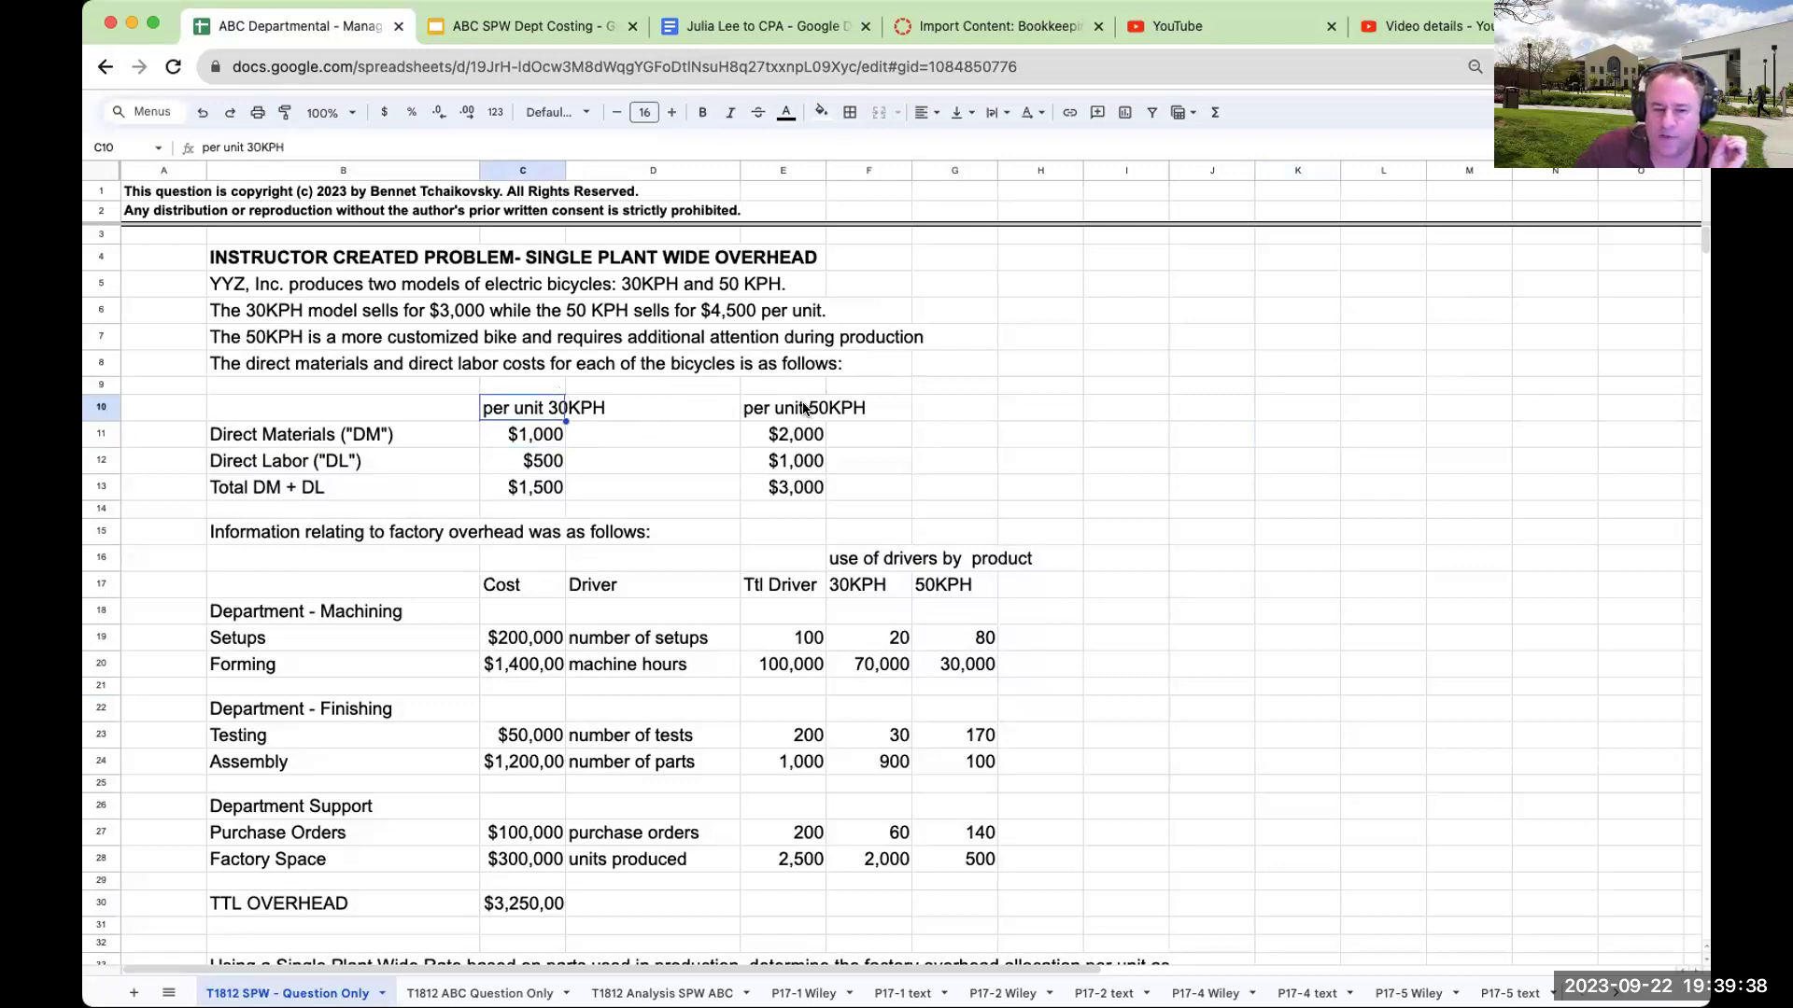
pyautogui.click(547, 487)
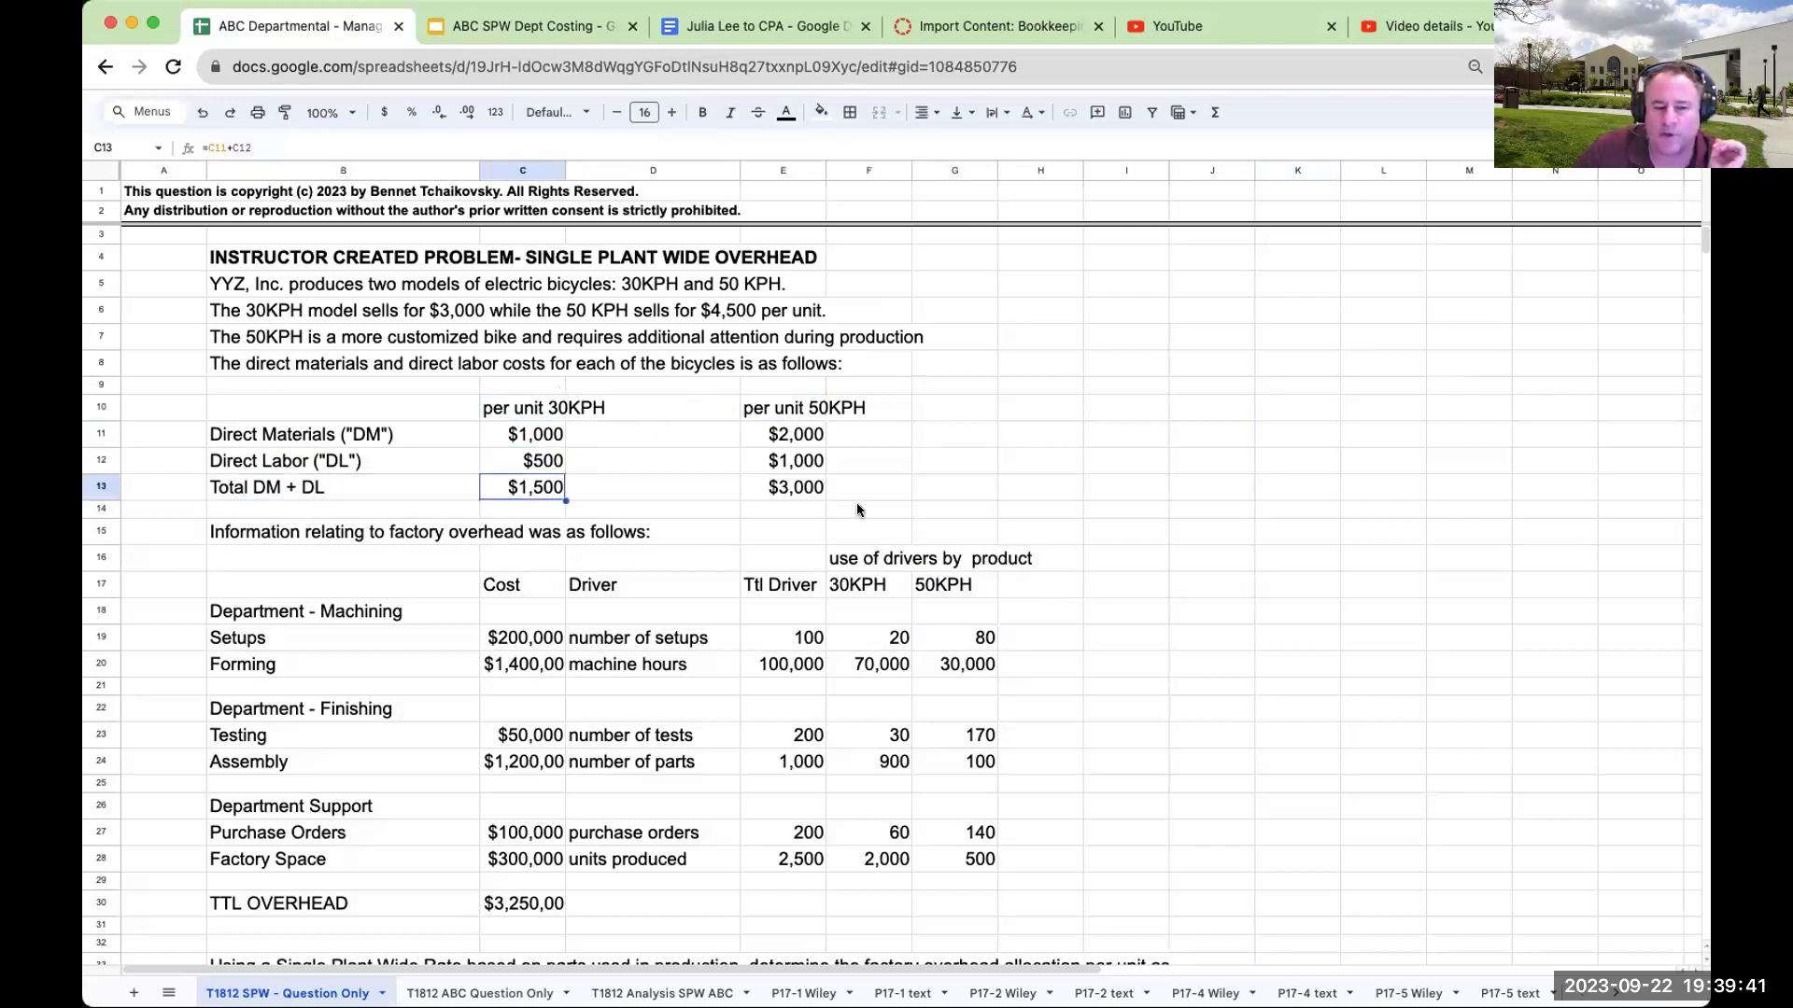
pyautogui.press('Right')
pyautogui.press('Right')
pyautogui.press('Right')
pyautogui.press('Left')
pyautogui.press('Left')
pyautogui.press('Left')
pyautogui.click(790, 495)
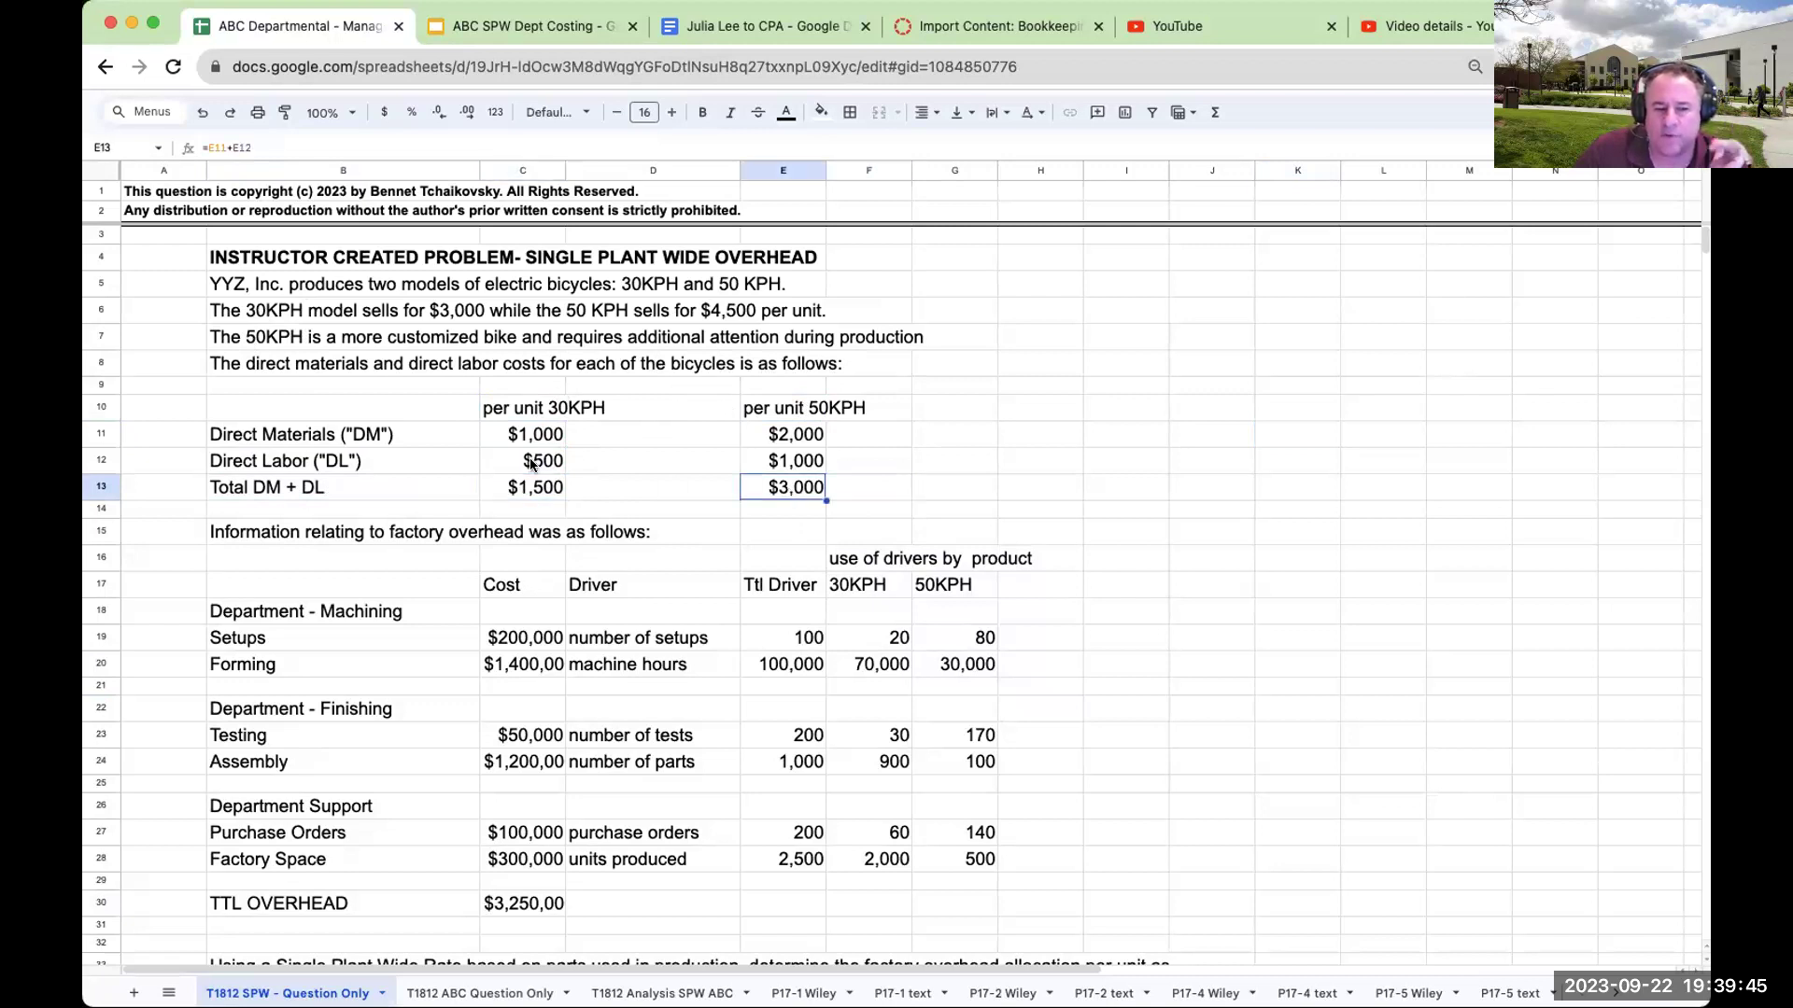
pyautogui.click(548, 411)
pyautogui.click(549, 487)
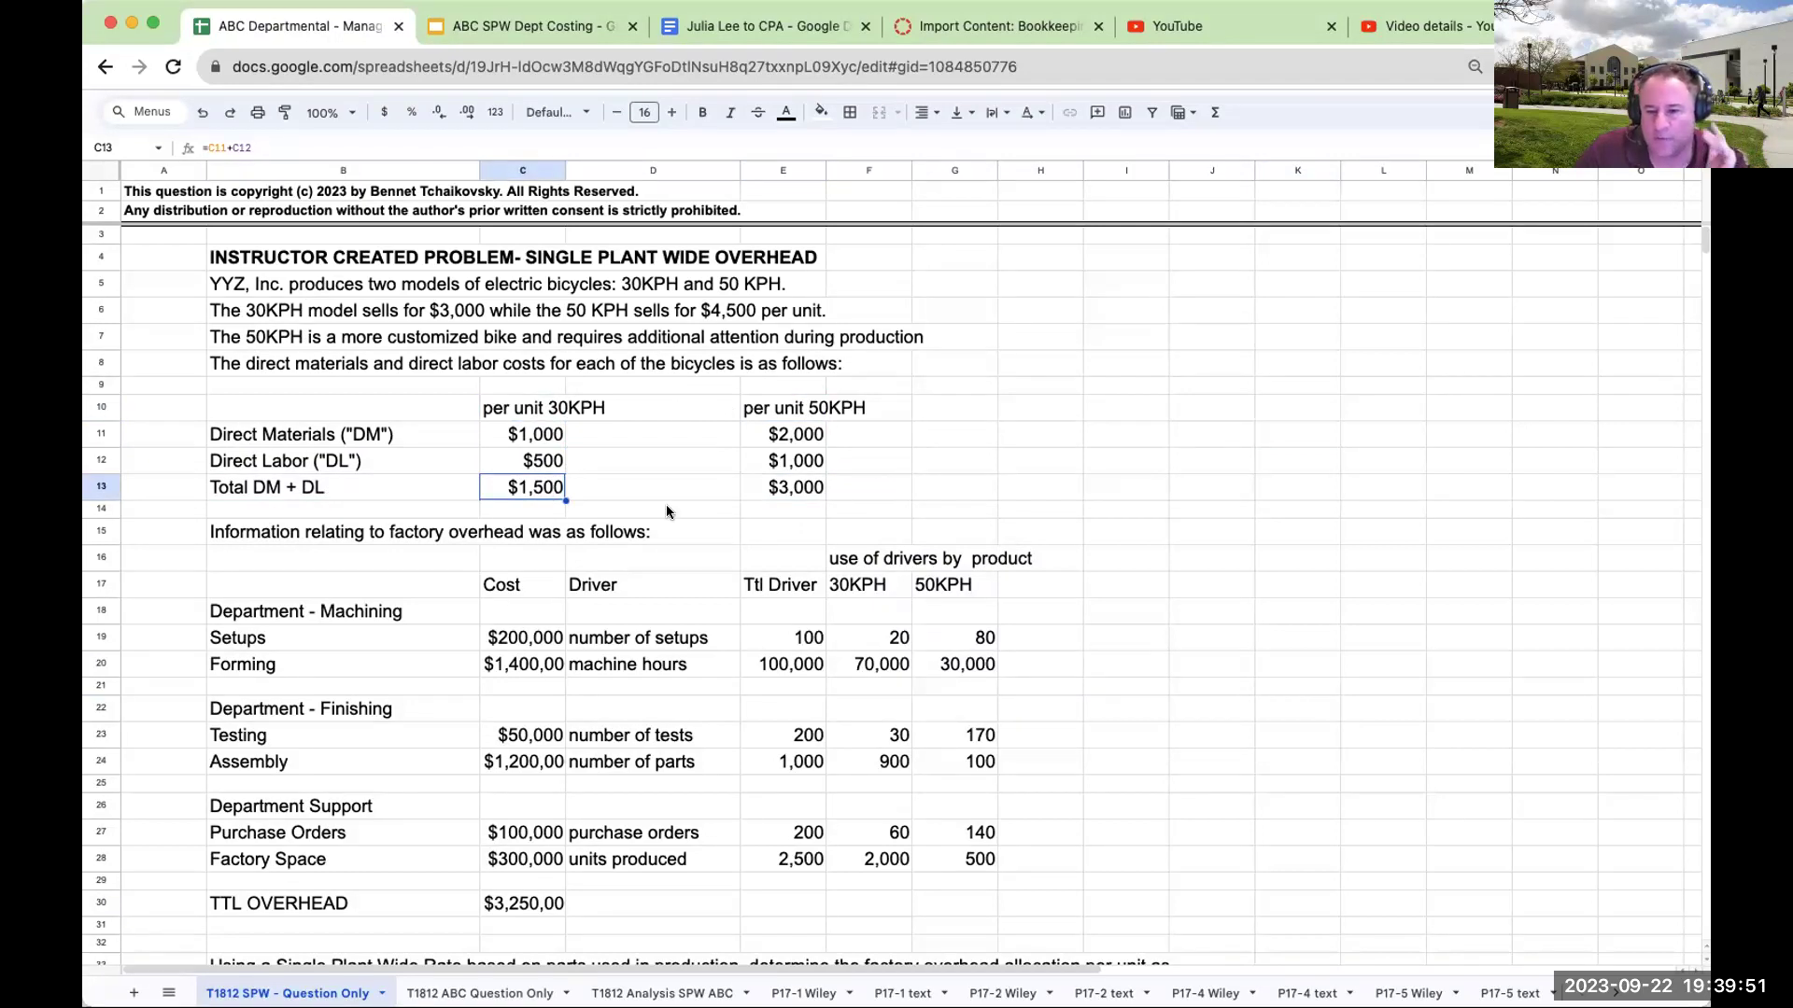
pyautogui.click(805, 491)
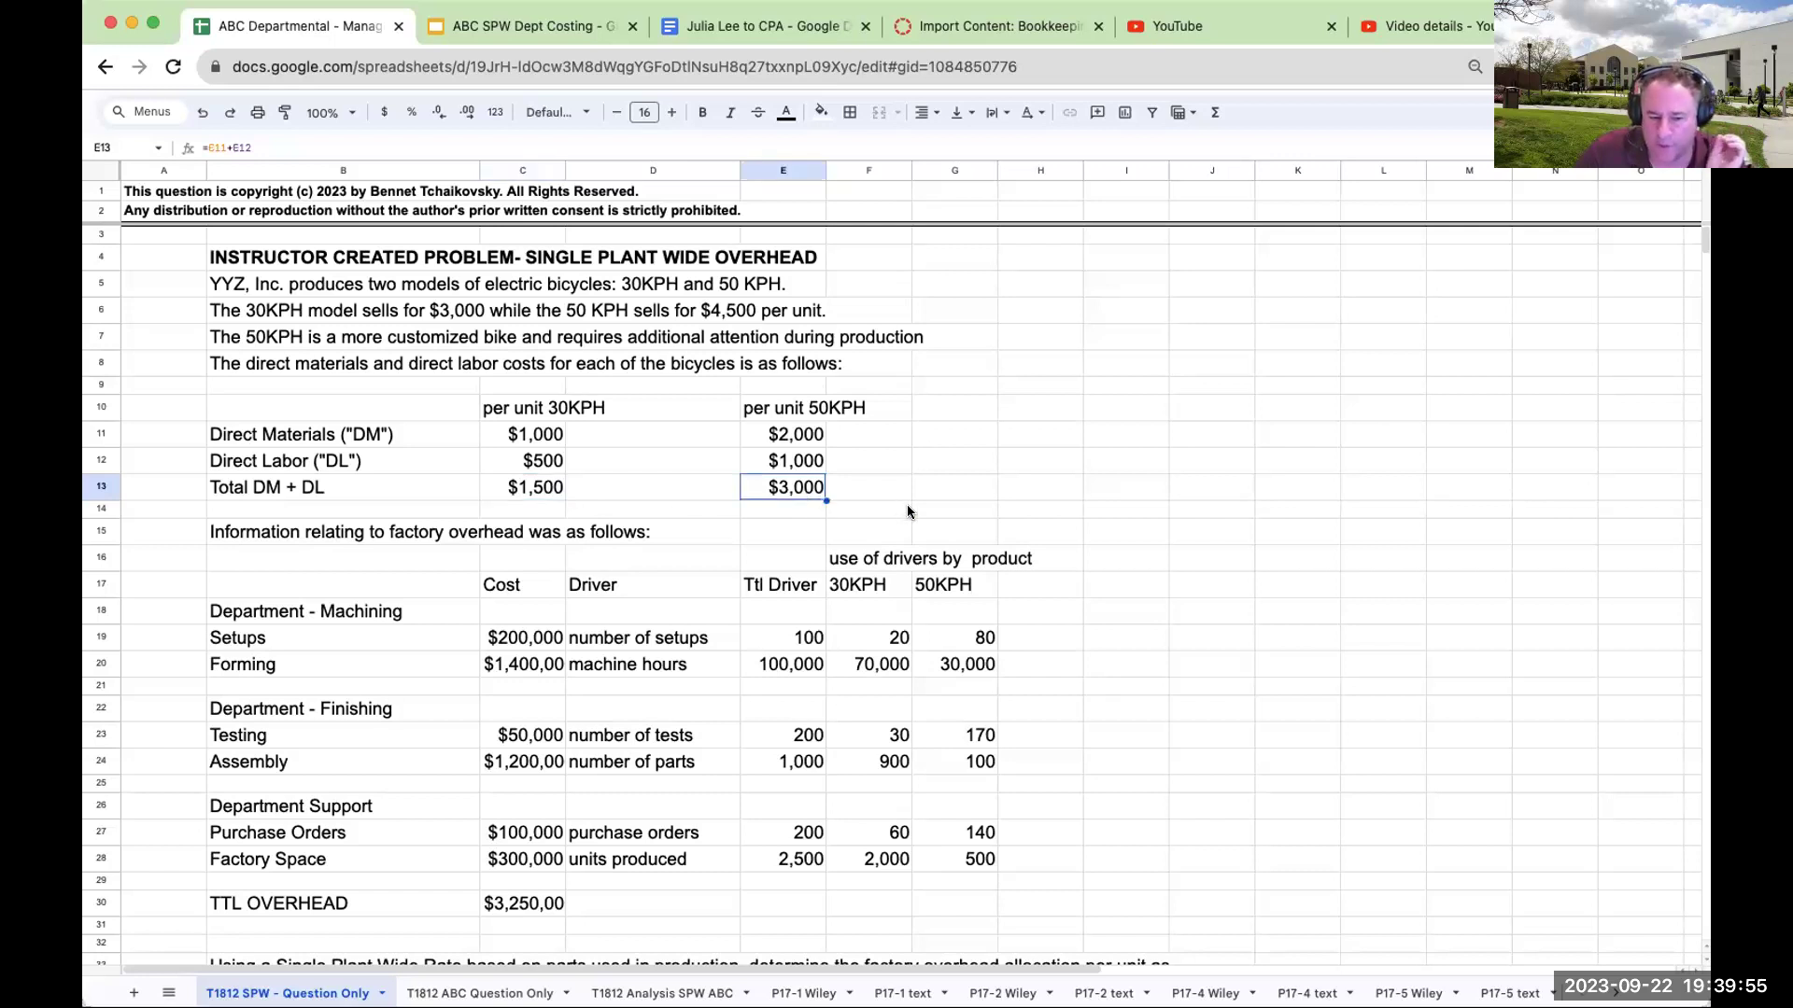
# Widen column C so the full overhead cost amounts fit.
pyautogui.scroll(-1, 909, 517)
pyautogui.scroll(-2, 909, 513)
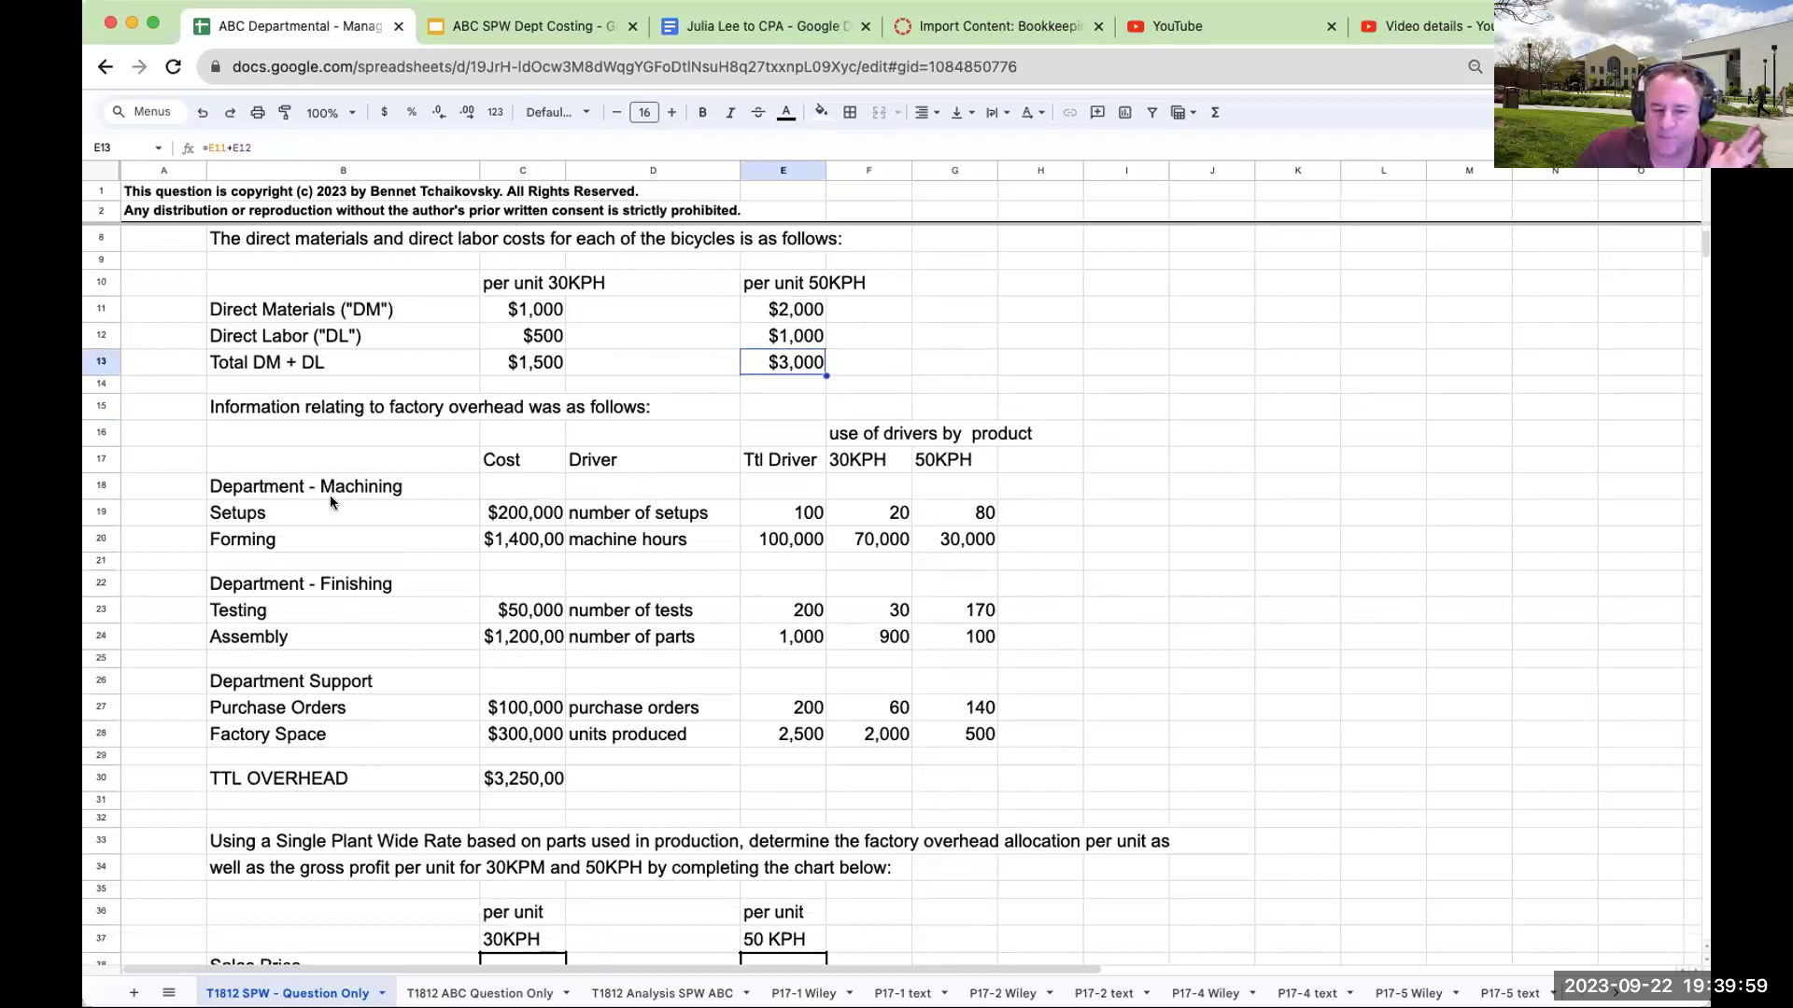
pyautogui.moveTo(566, 165); pyautogui.dragTo(603, 165)
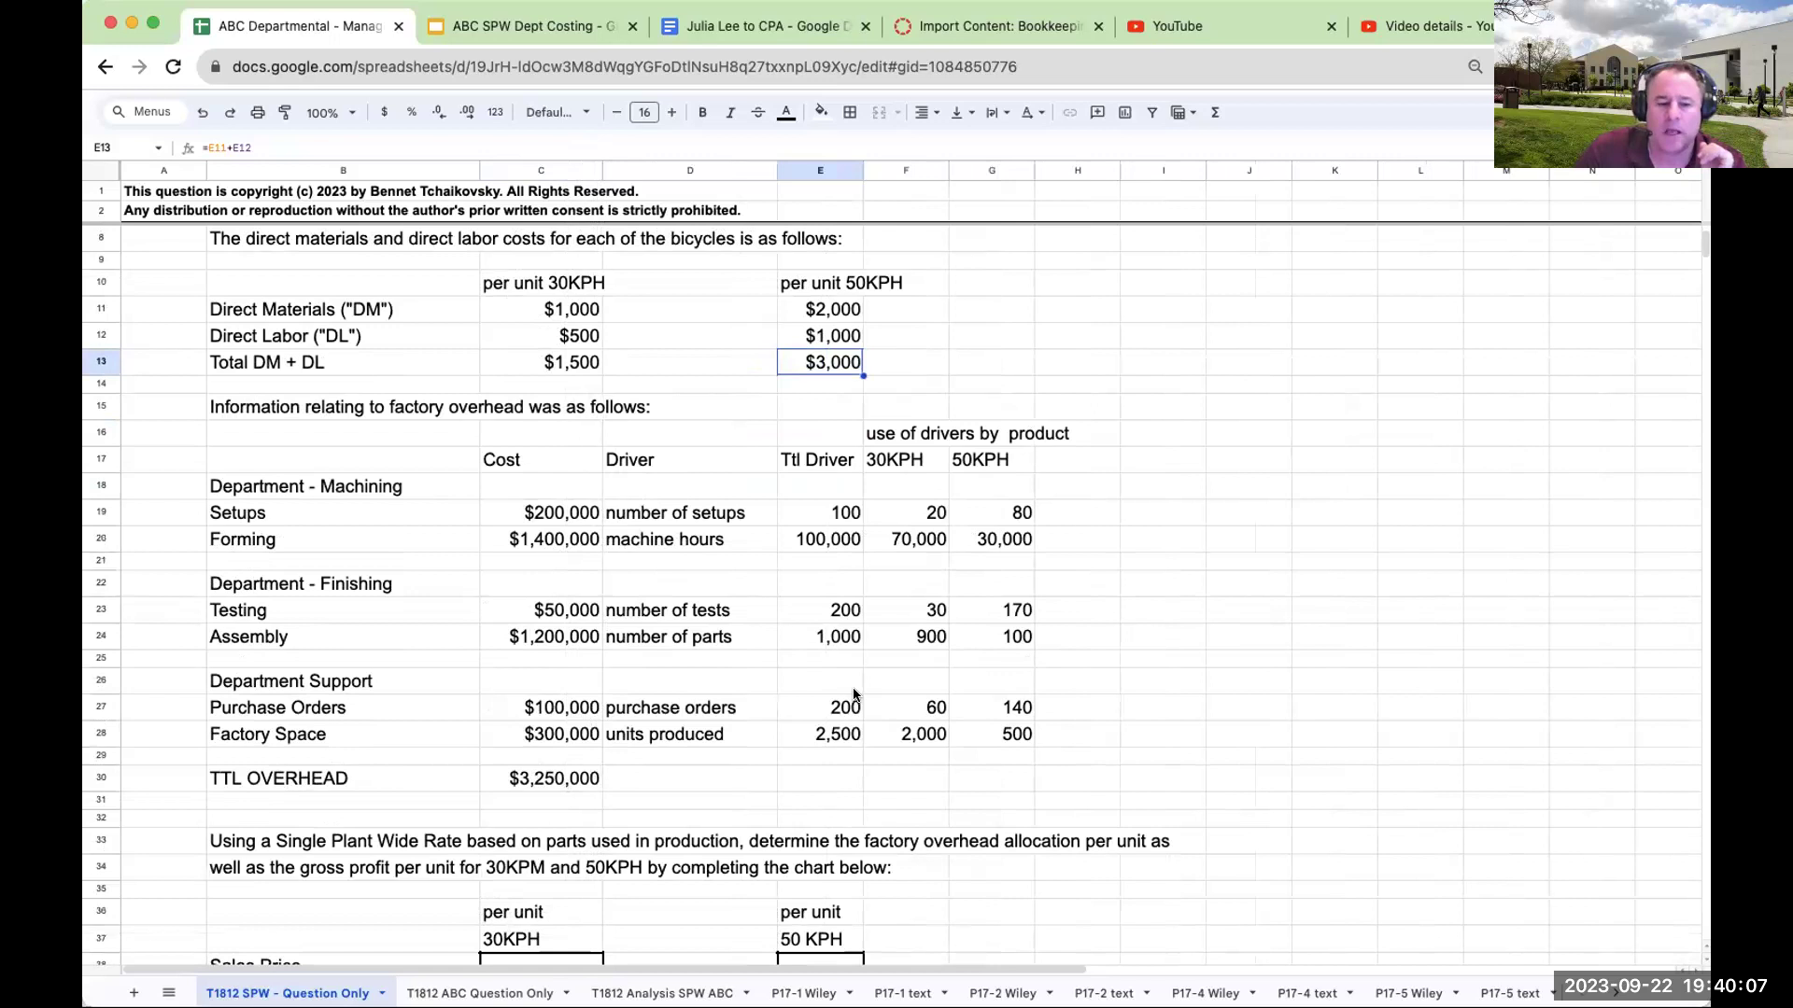
# Edit the instruction text in cell B34 by putting an H directly after "30KPM" in place of the space.
pyautogui.scroll(-4, 790, 618)
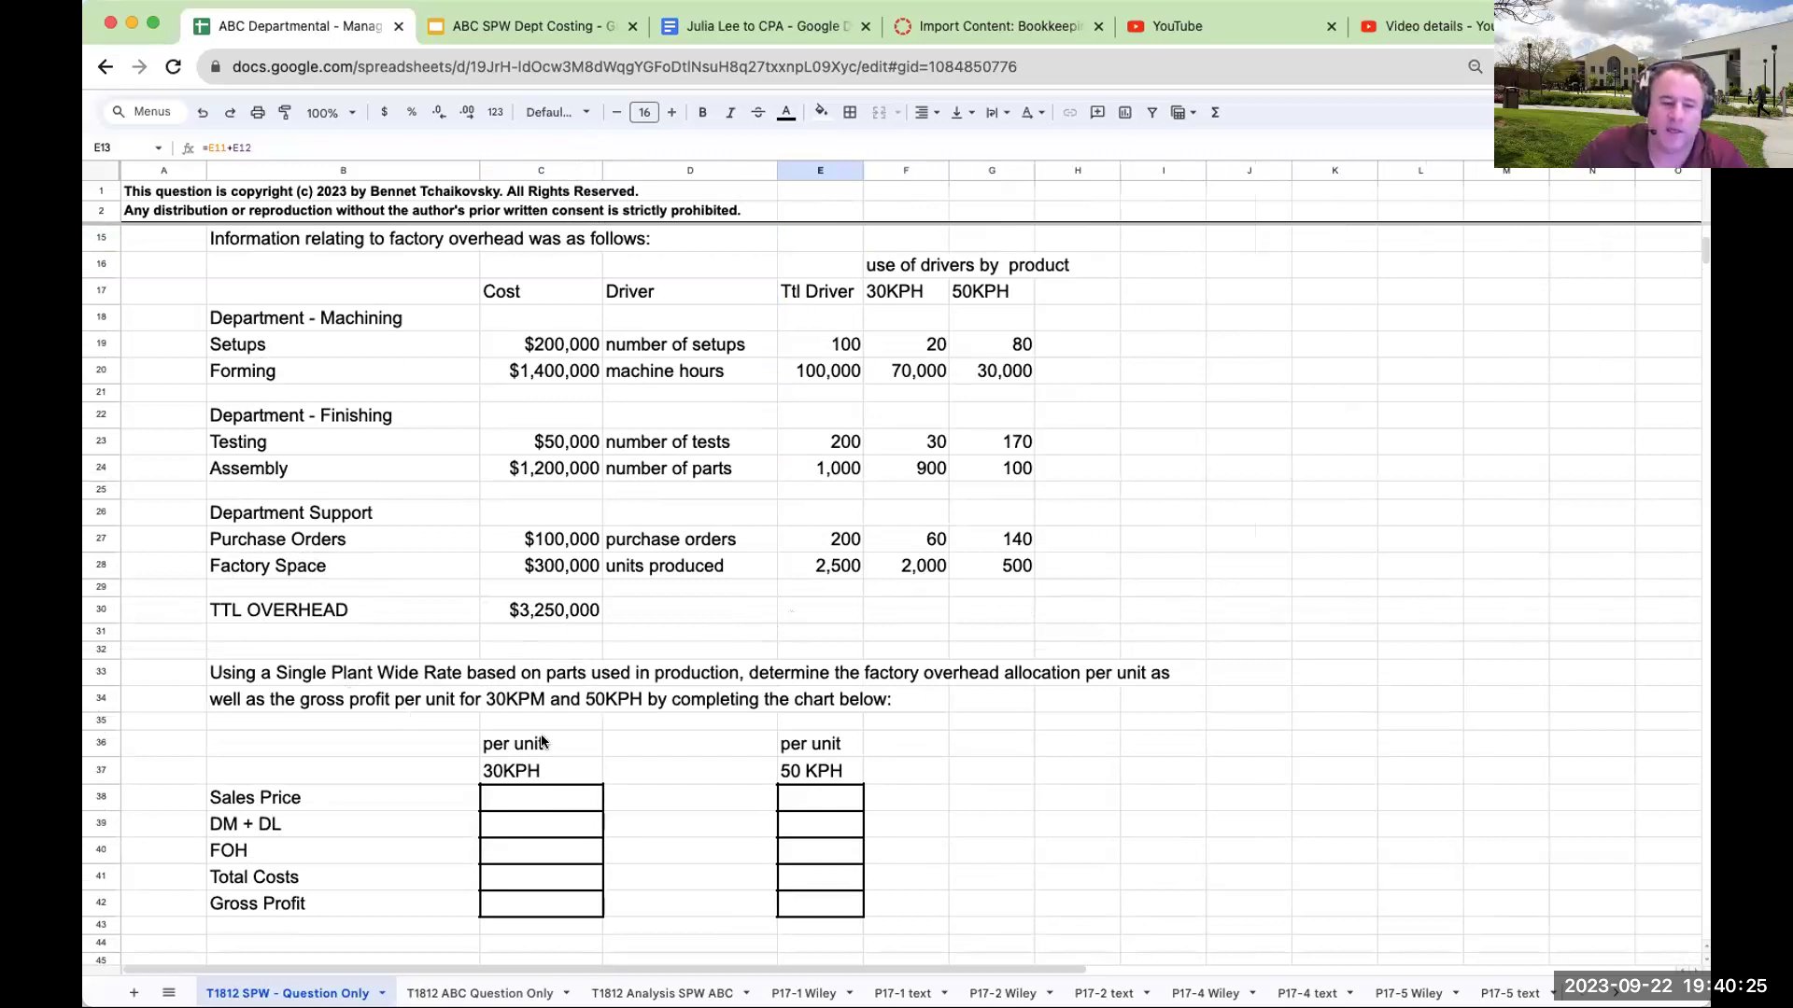
pyautogui.click(408, 699)
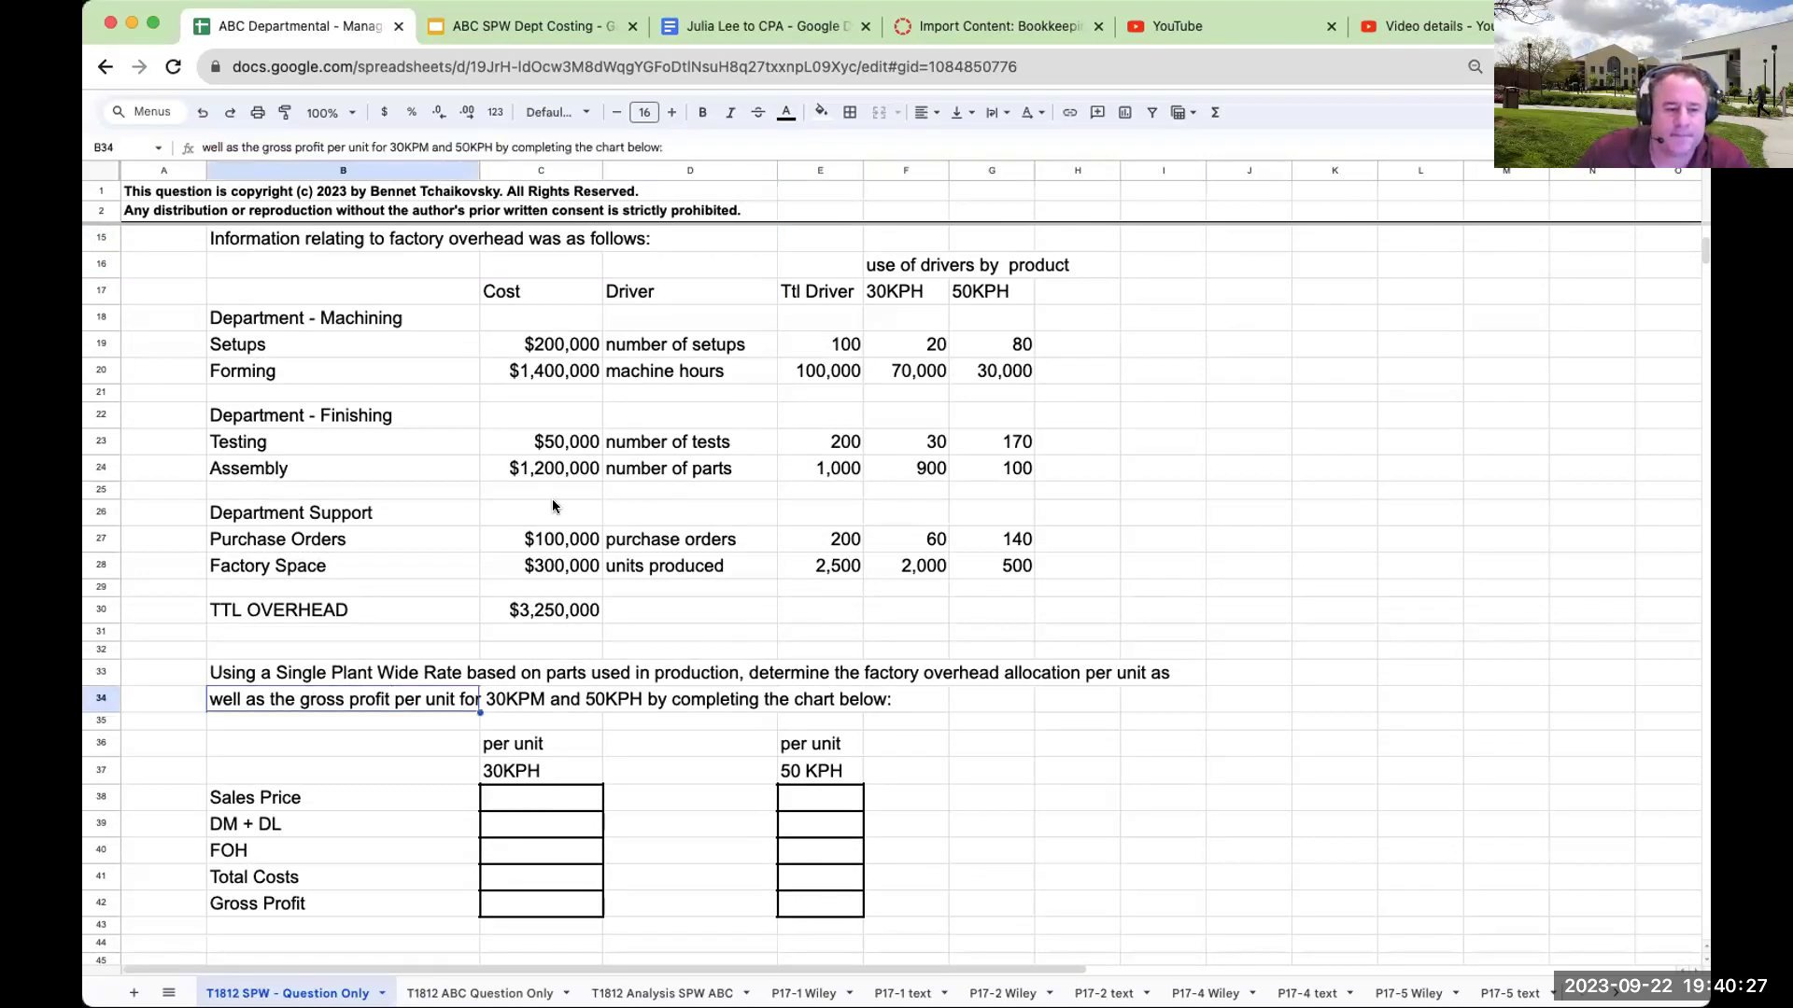
pyautogui.scroll(3, 553, 506)
pyautogui.scroll(-3, 370, 422)
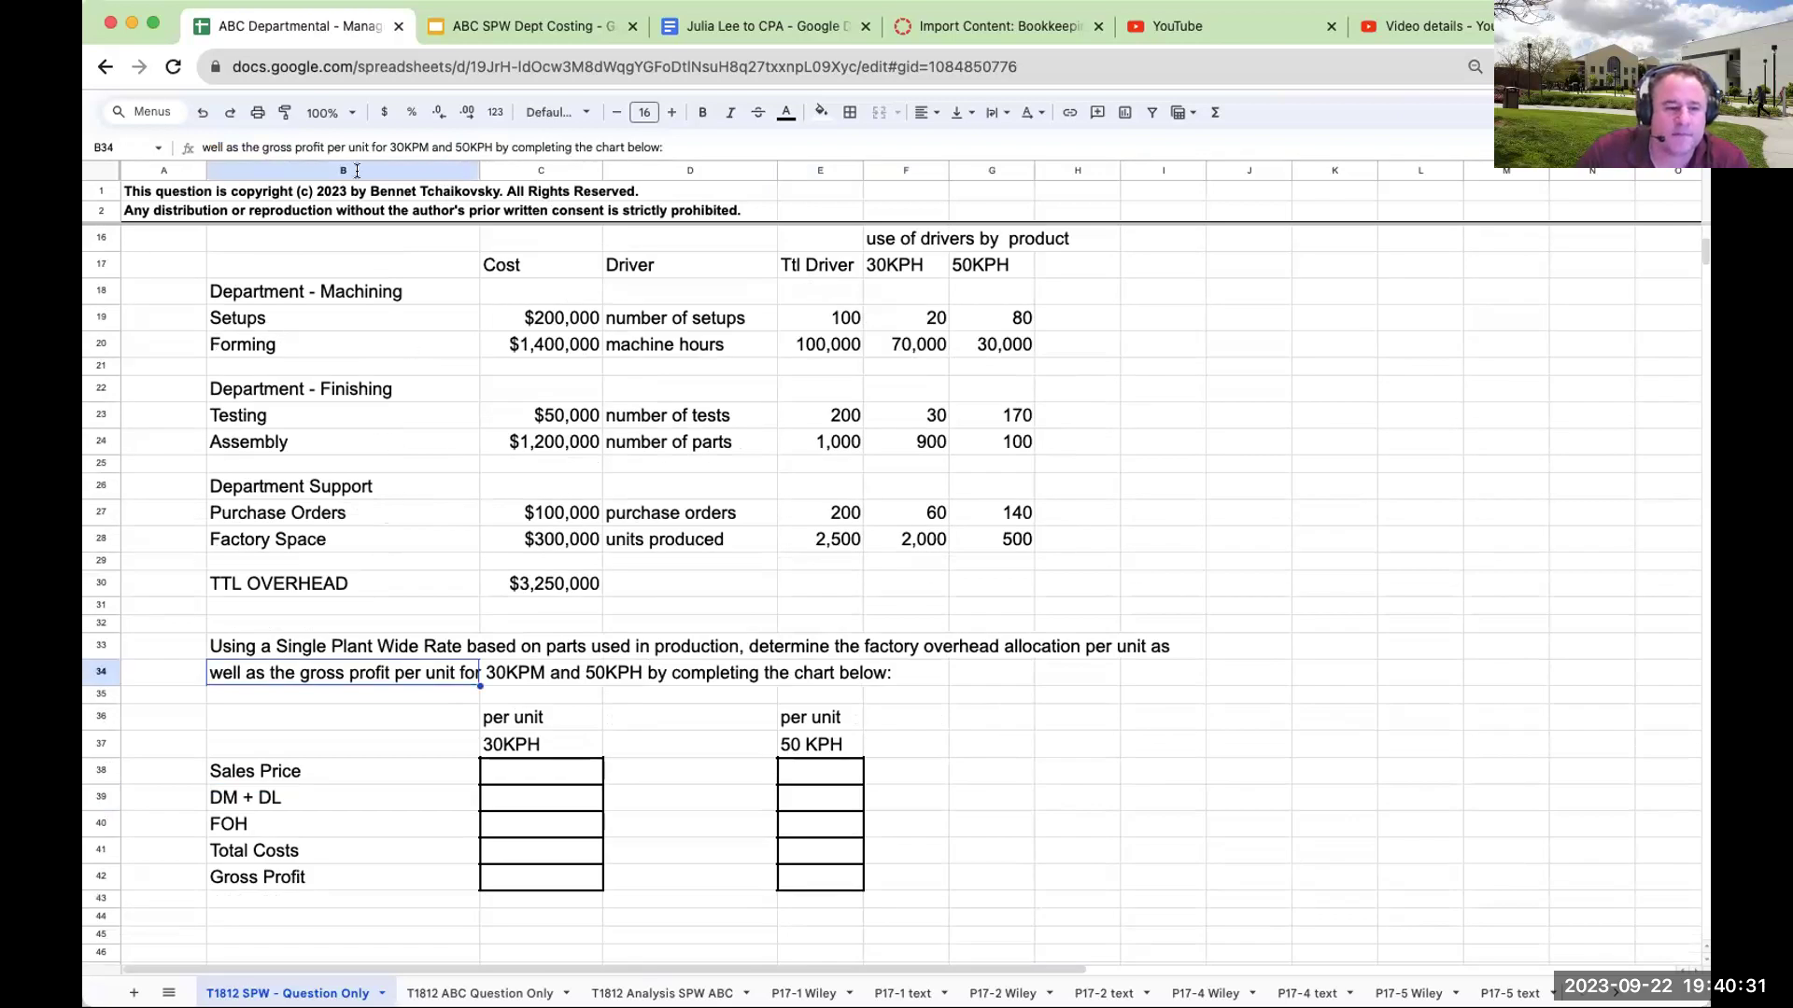
pyautogui.click(428, 139)
pyautogui.write('H')
pyautogui.press('Return')
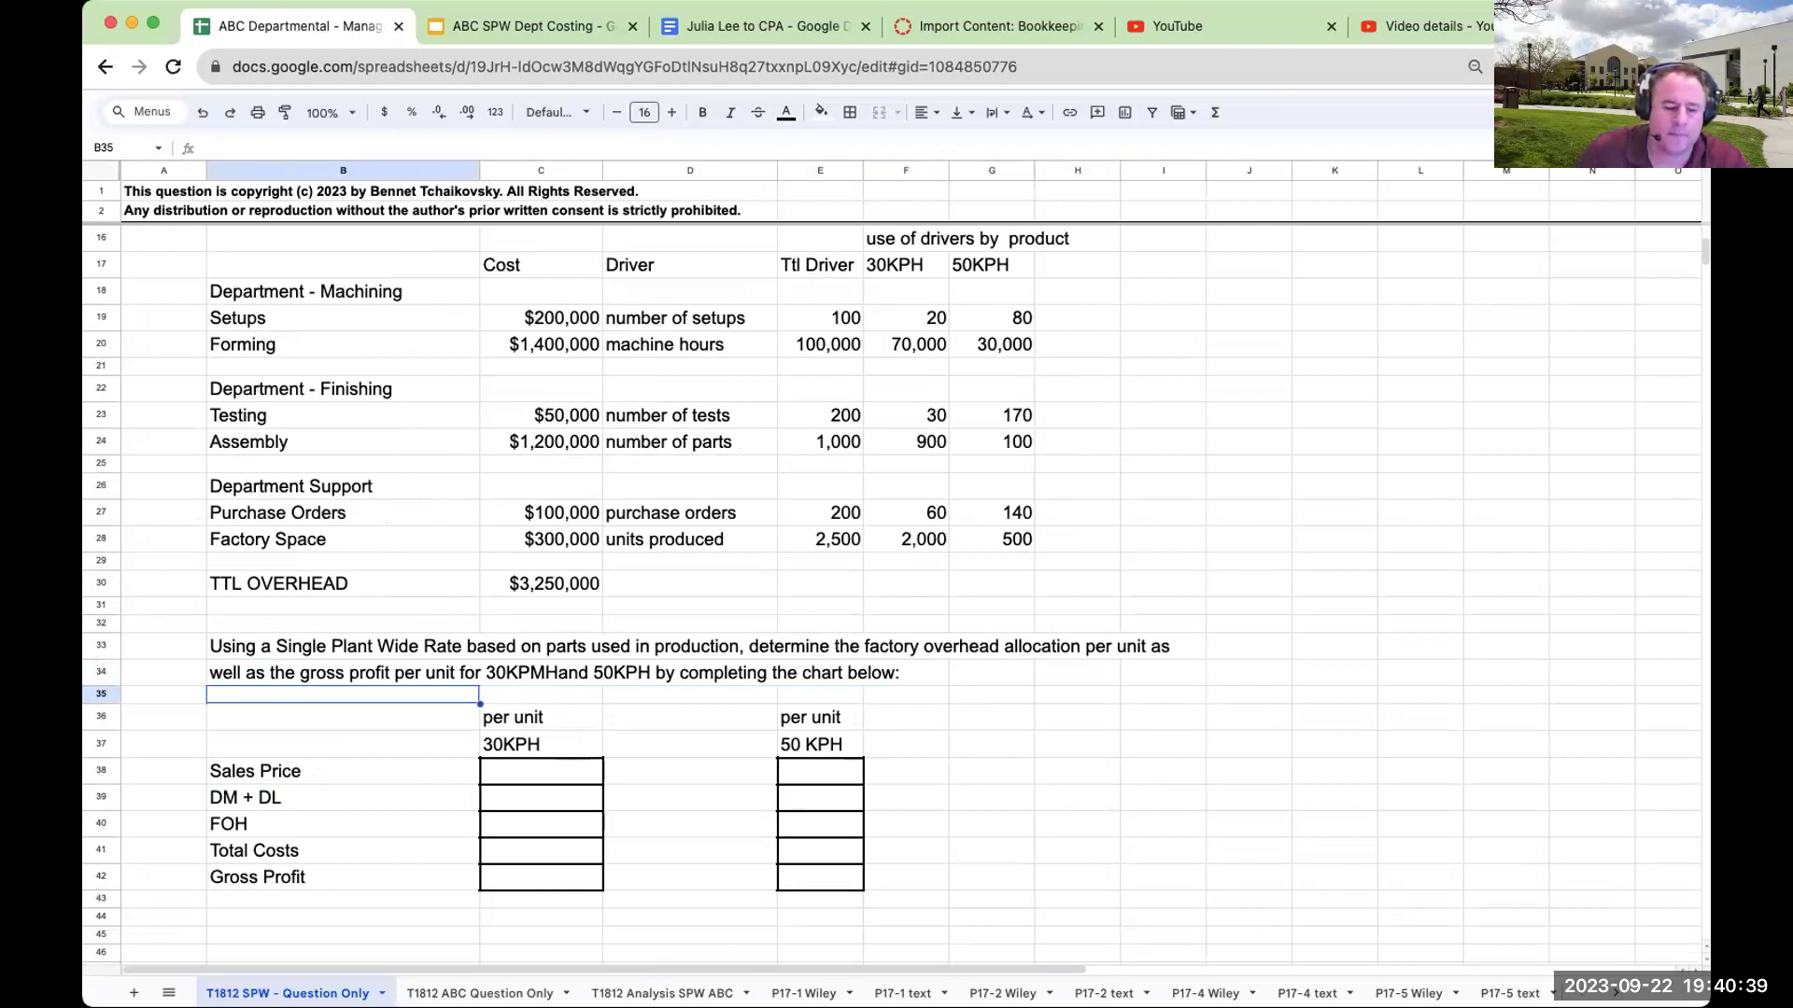
# Duplicate the T1812 SPW - Question Only sheet and rename the copy "T1812 SPW - solution".
pyautogui.click(382, 993)
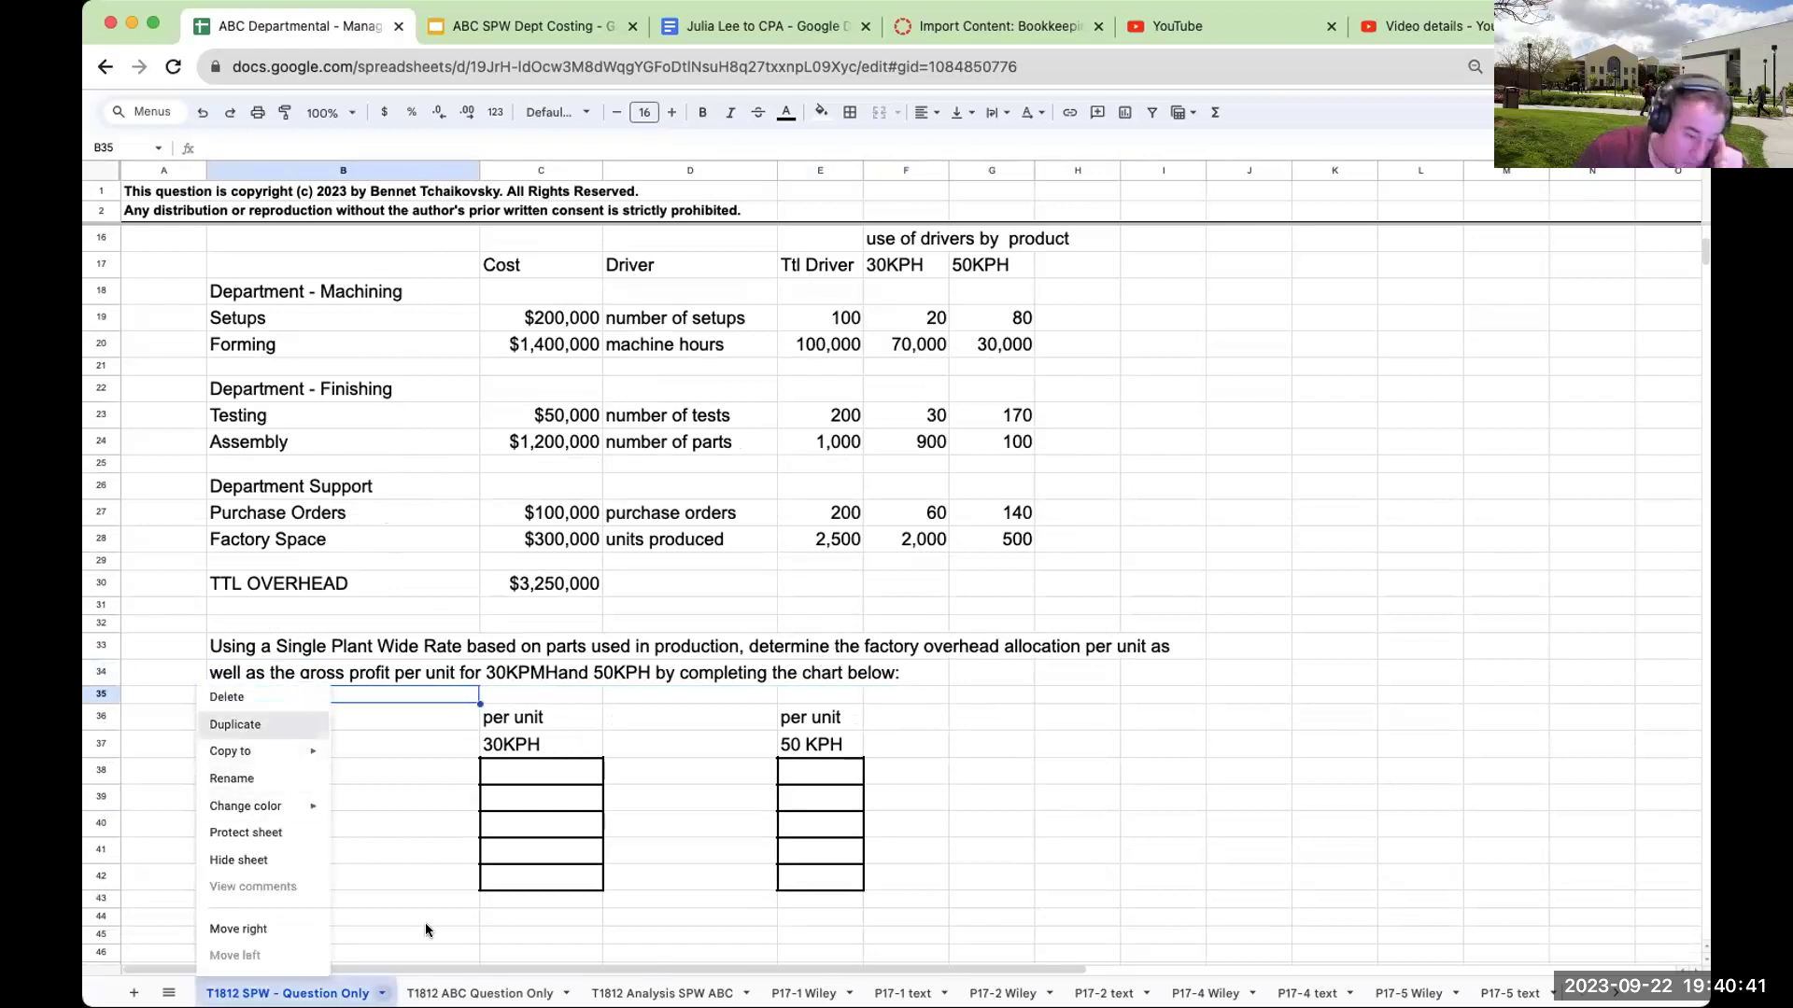
pyautogui.press('Return')
pyautogui.doubleClick(532, 994)
pyautogui.click(531, 994)
pyautogui.click(615, 993)
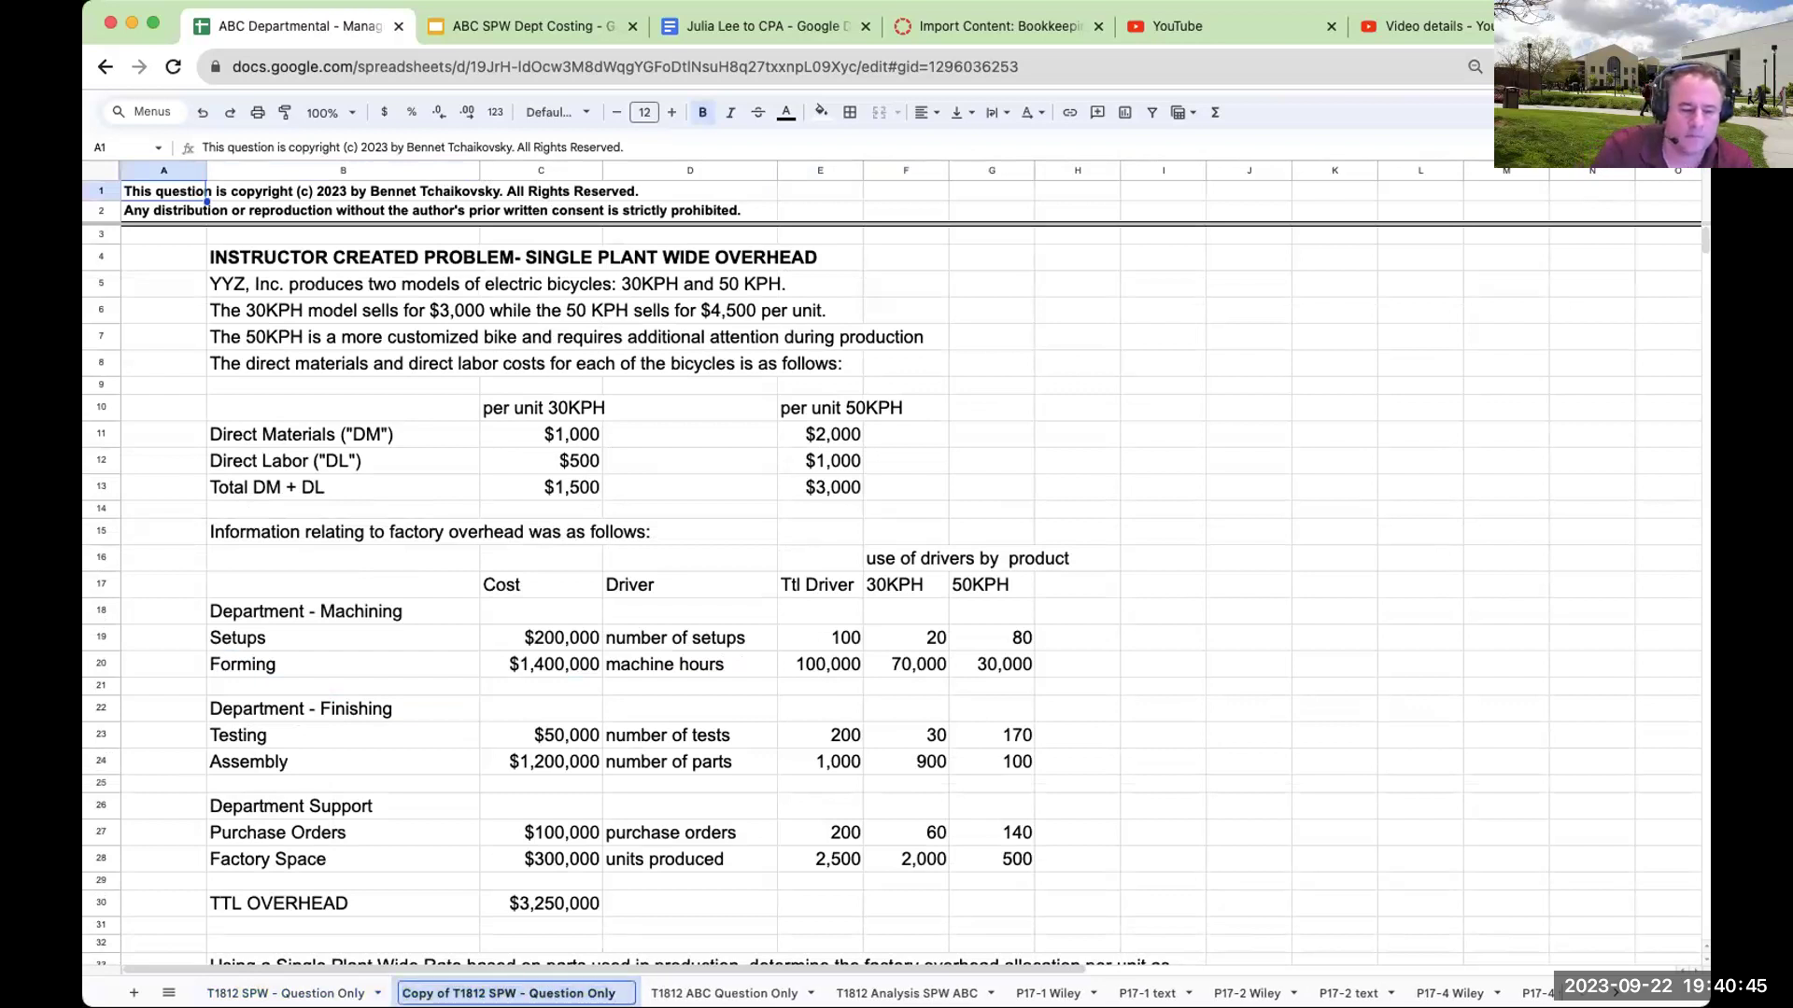
pyautogui.press('BackSpace')
pyautogui.press('BackSpace')
pyautogui.press('BackSpace')
pyautogui.press('BackSpace')
pyautogui.press('BackSpace')
pyautogui.press('BackSpace')
pyautogui.press('BackSpace')
pyautogui.press('BackSpace')
pyautogui.press('BackSpace')
pyautogui.press('BackSpace')
pyautogui.press('BackSpace')
pyautogui.press('BackSpace')
pyautogui.press('BackSpace')
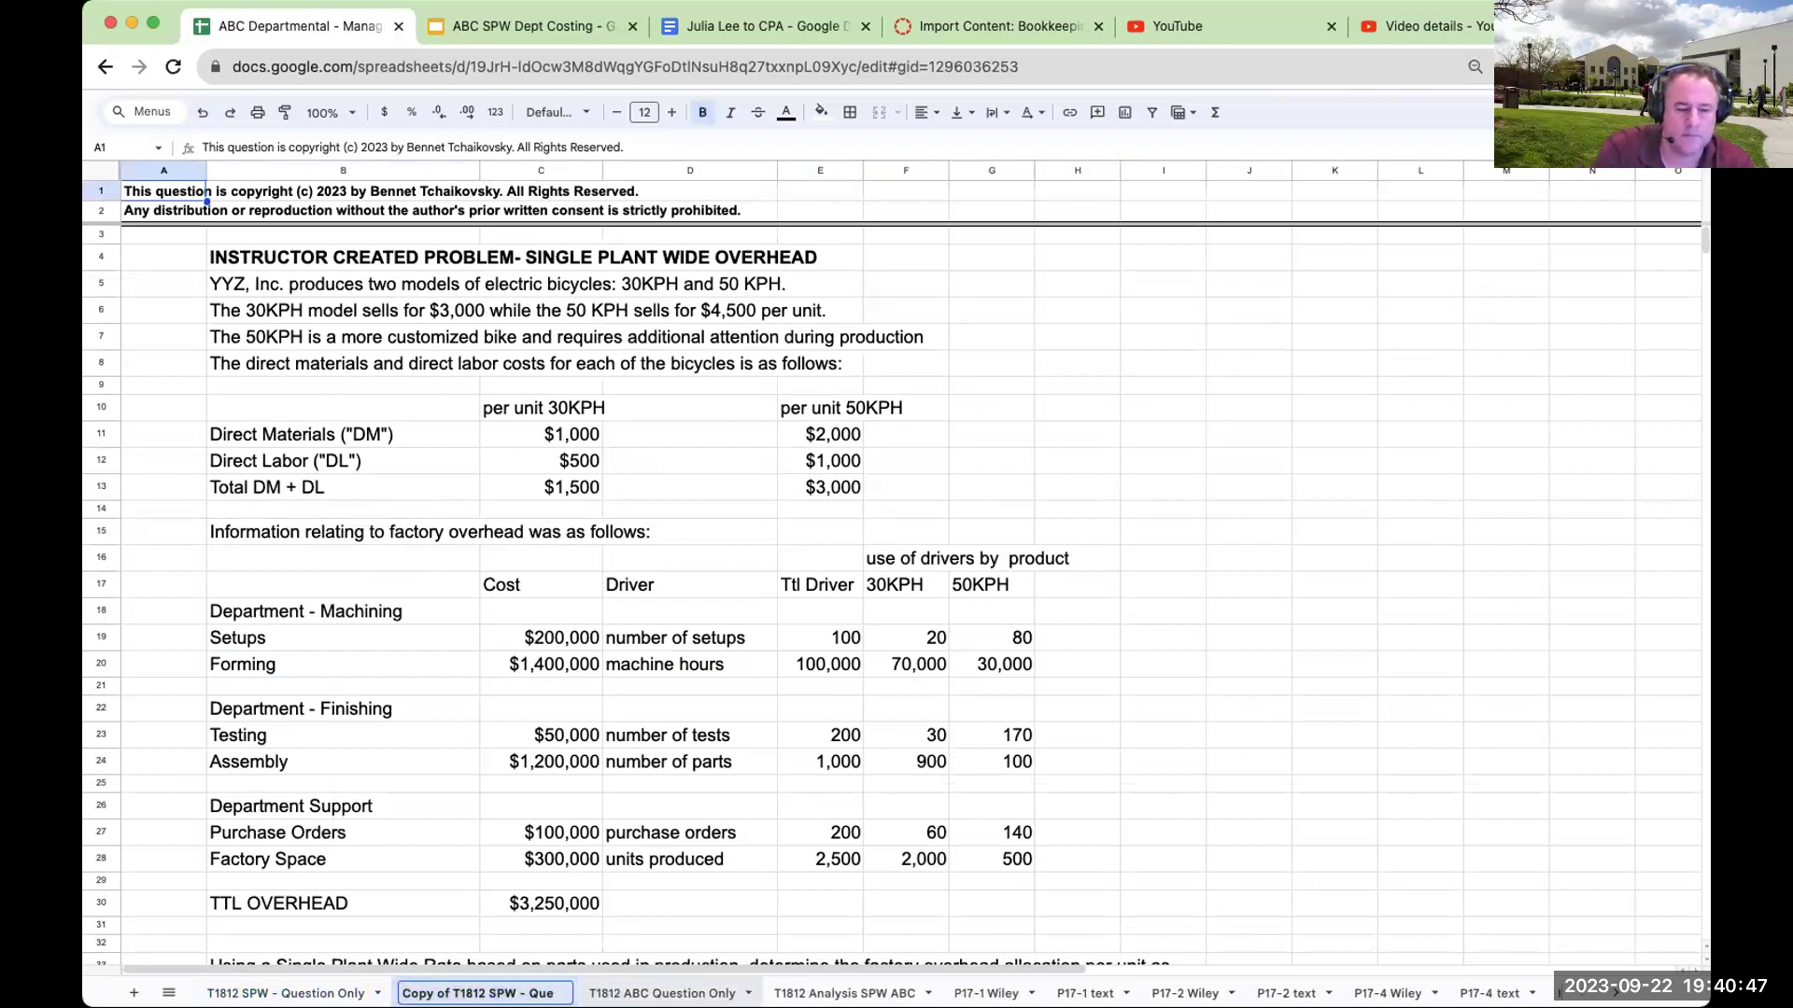
pyautogui.write('solution')
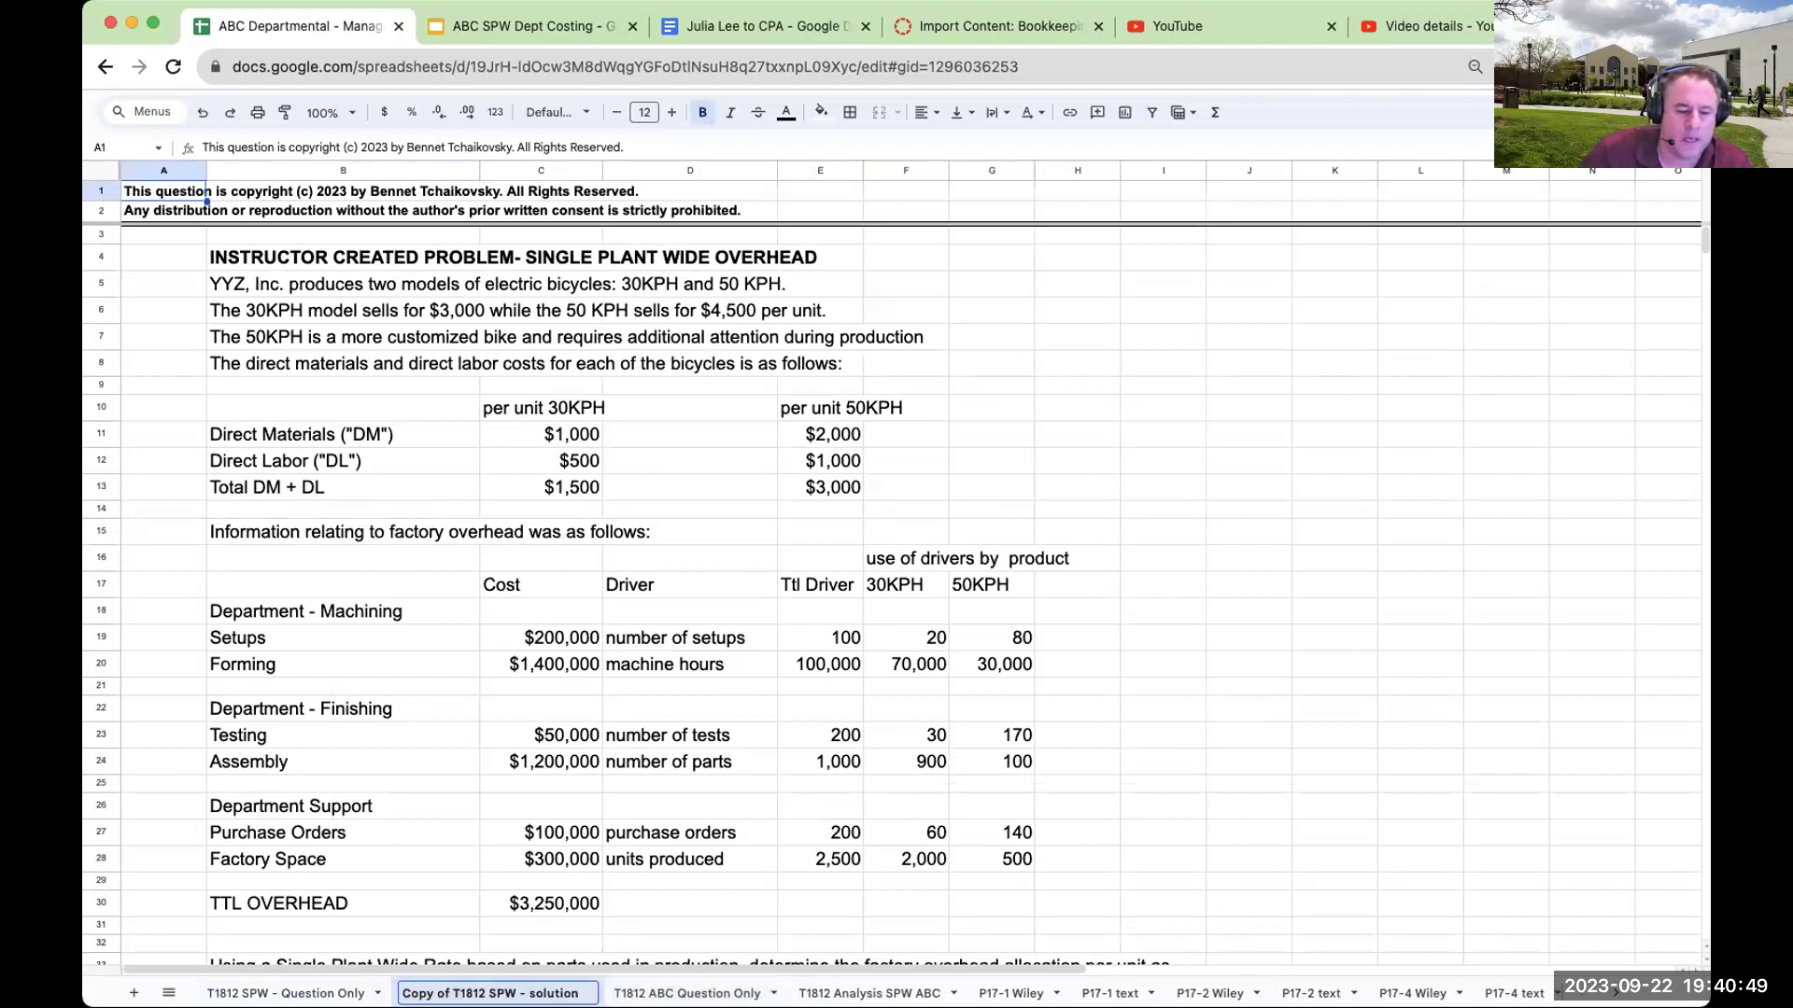
pyautogui.press('Return')
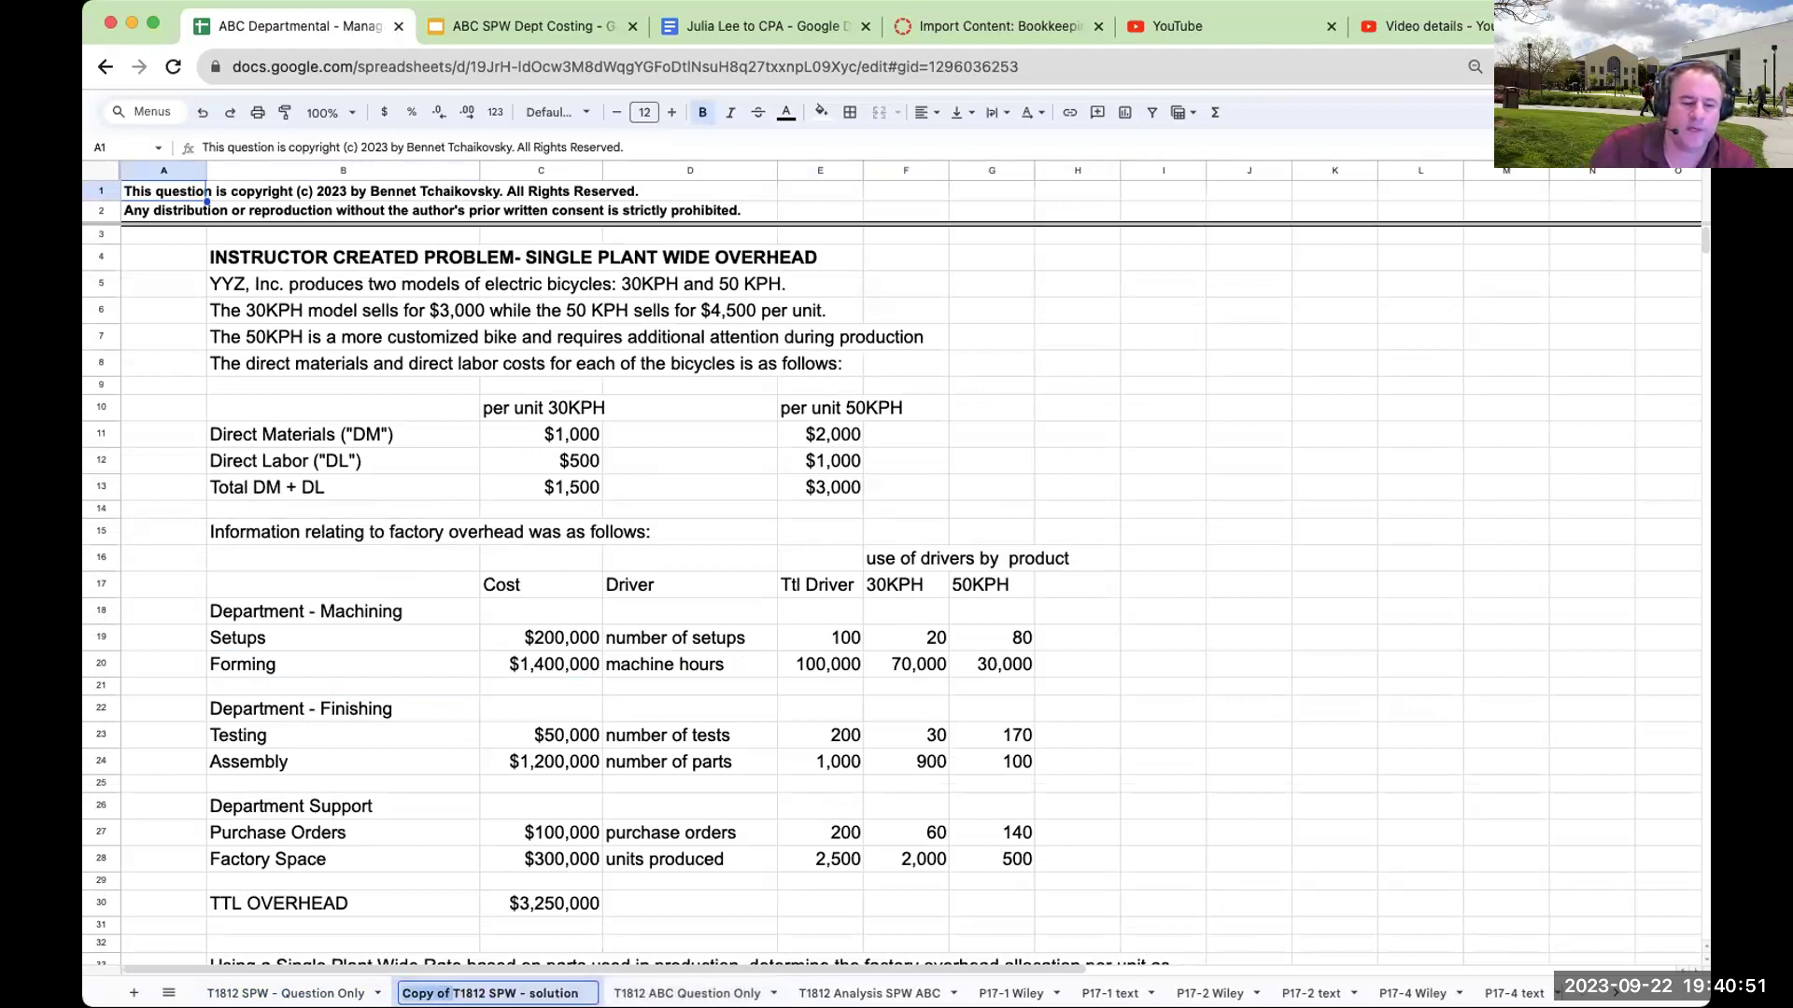
pyautogui.click(1235, 360)
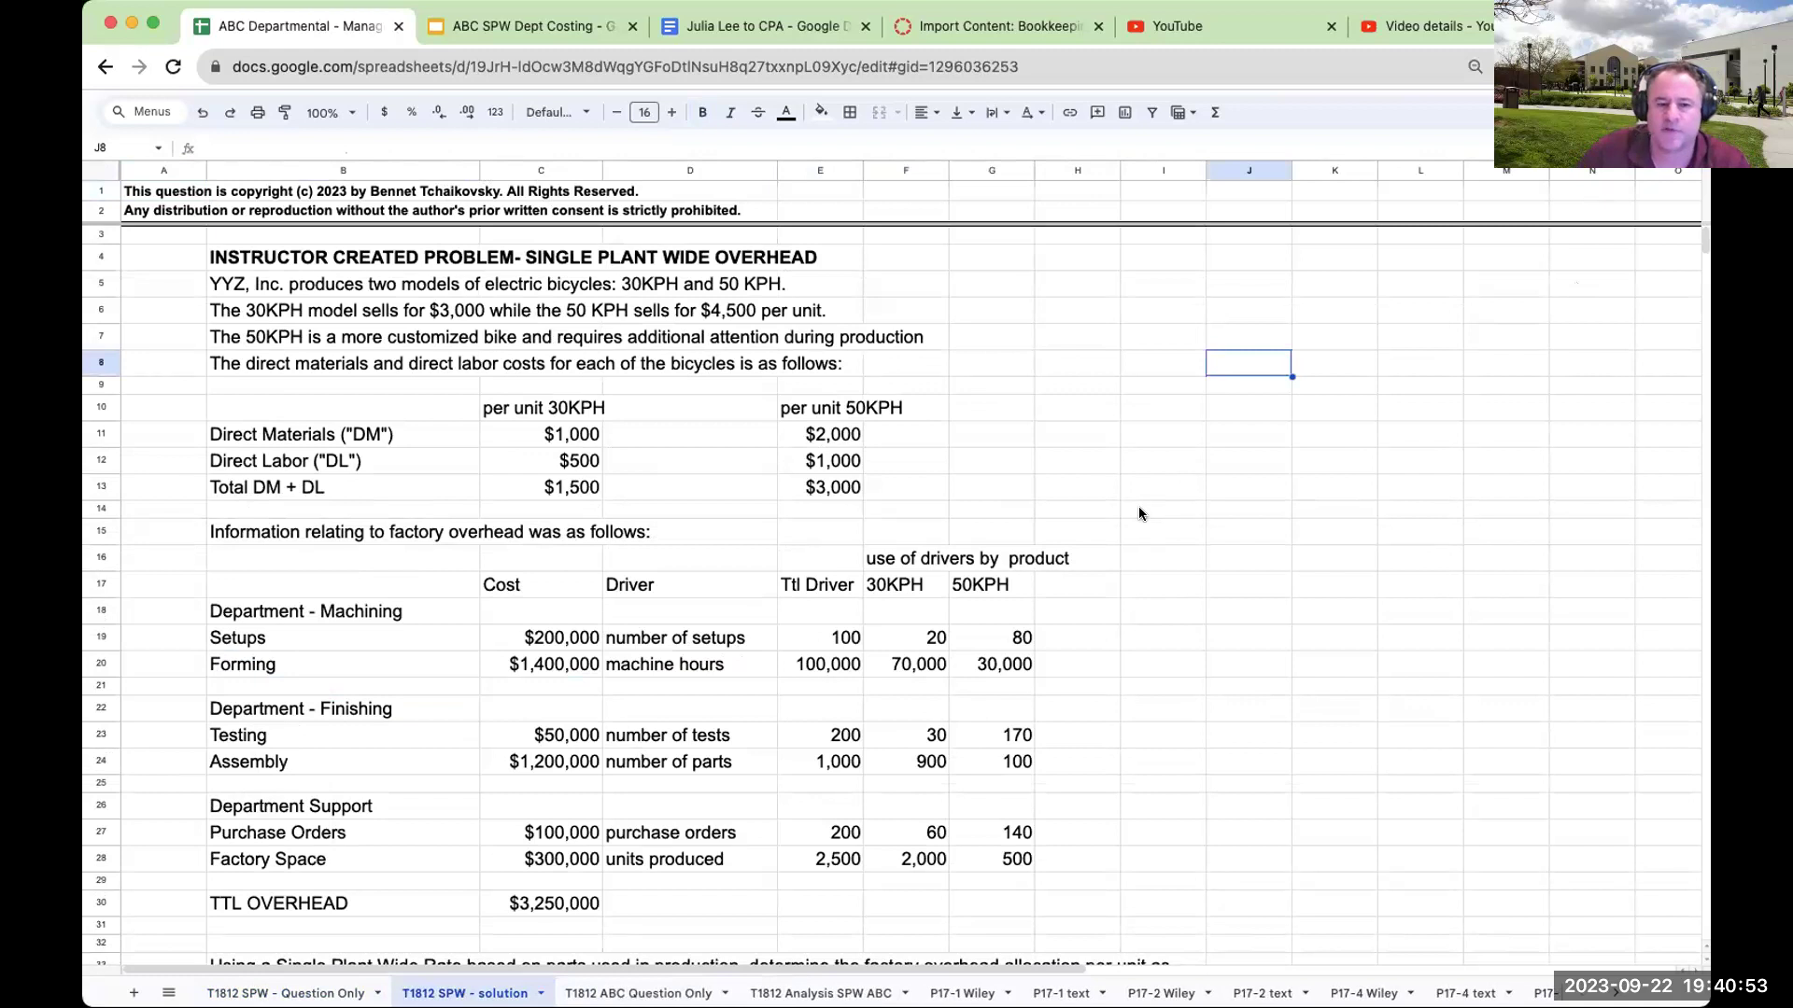
# Shade the FOH answer cells in the chart, using pale yellow for 30KPH (C40) and pale blue-grey for 50KPH (E40).
pyautogui.scroll(-5, 1152, 509)
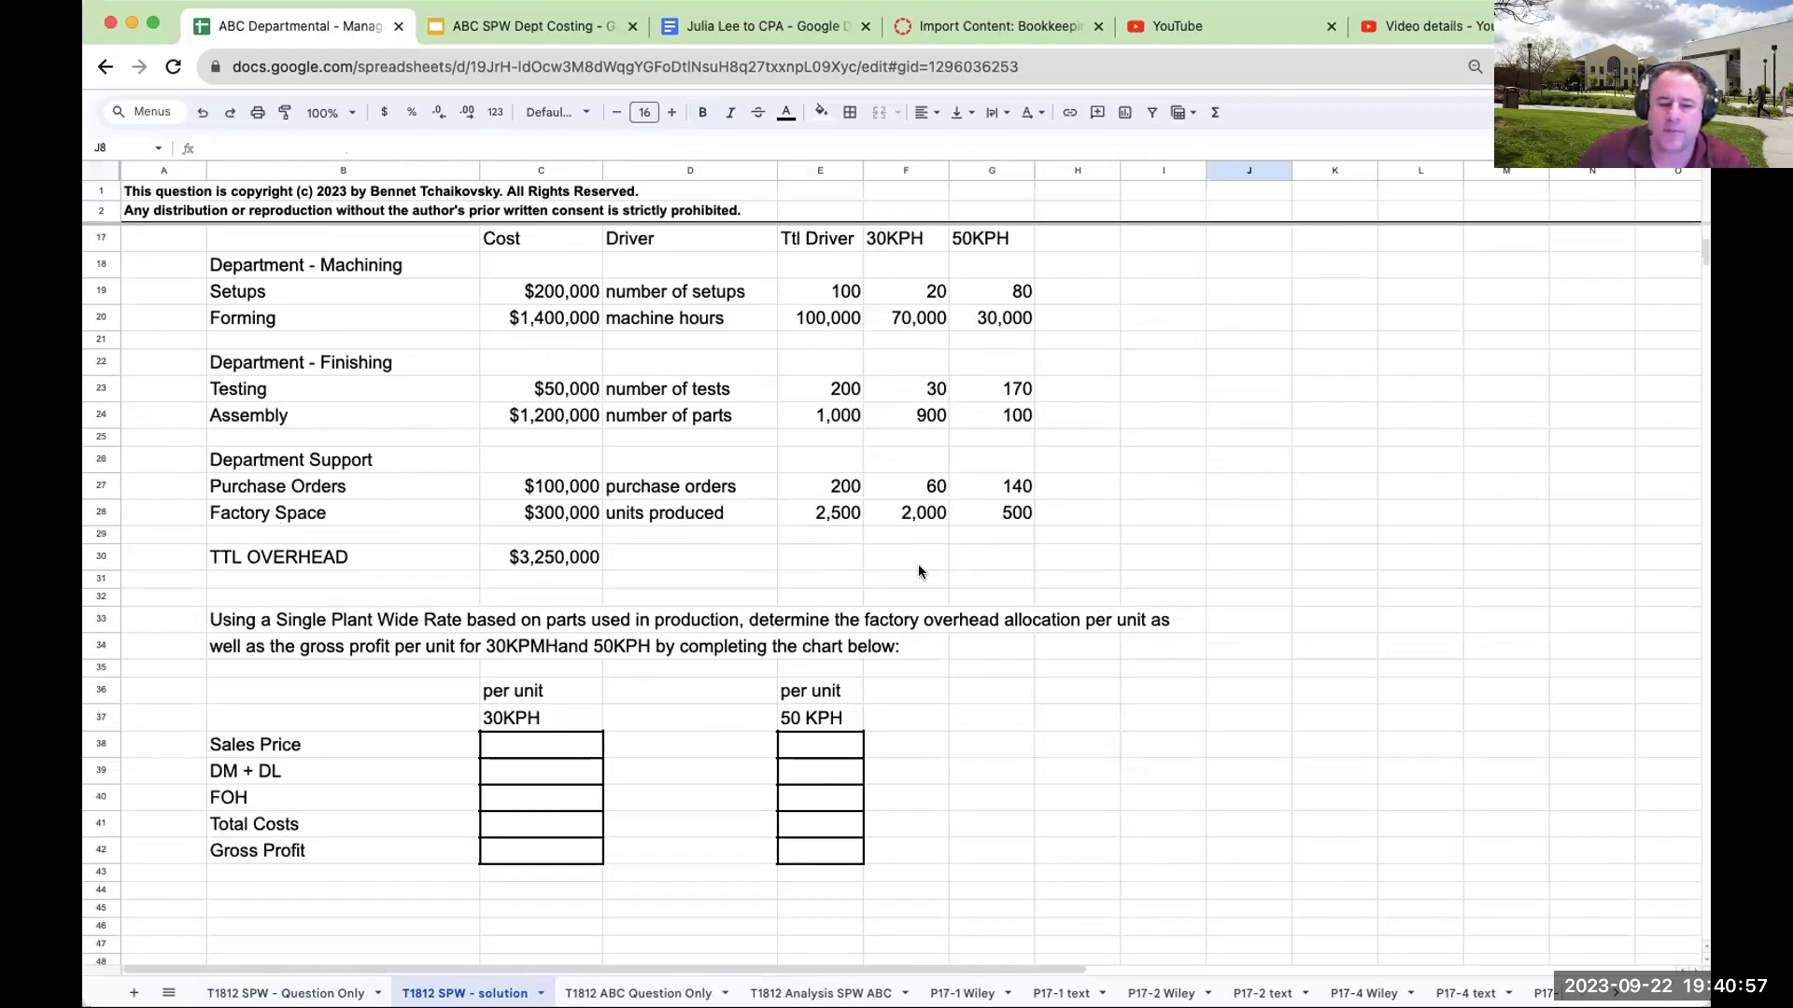
pyautogui.click(546, 859)
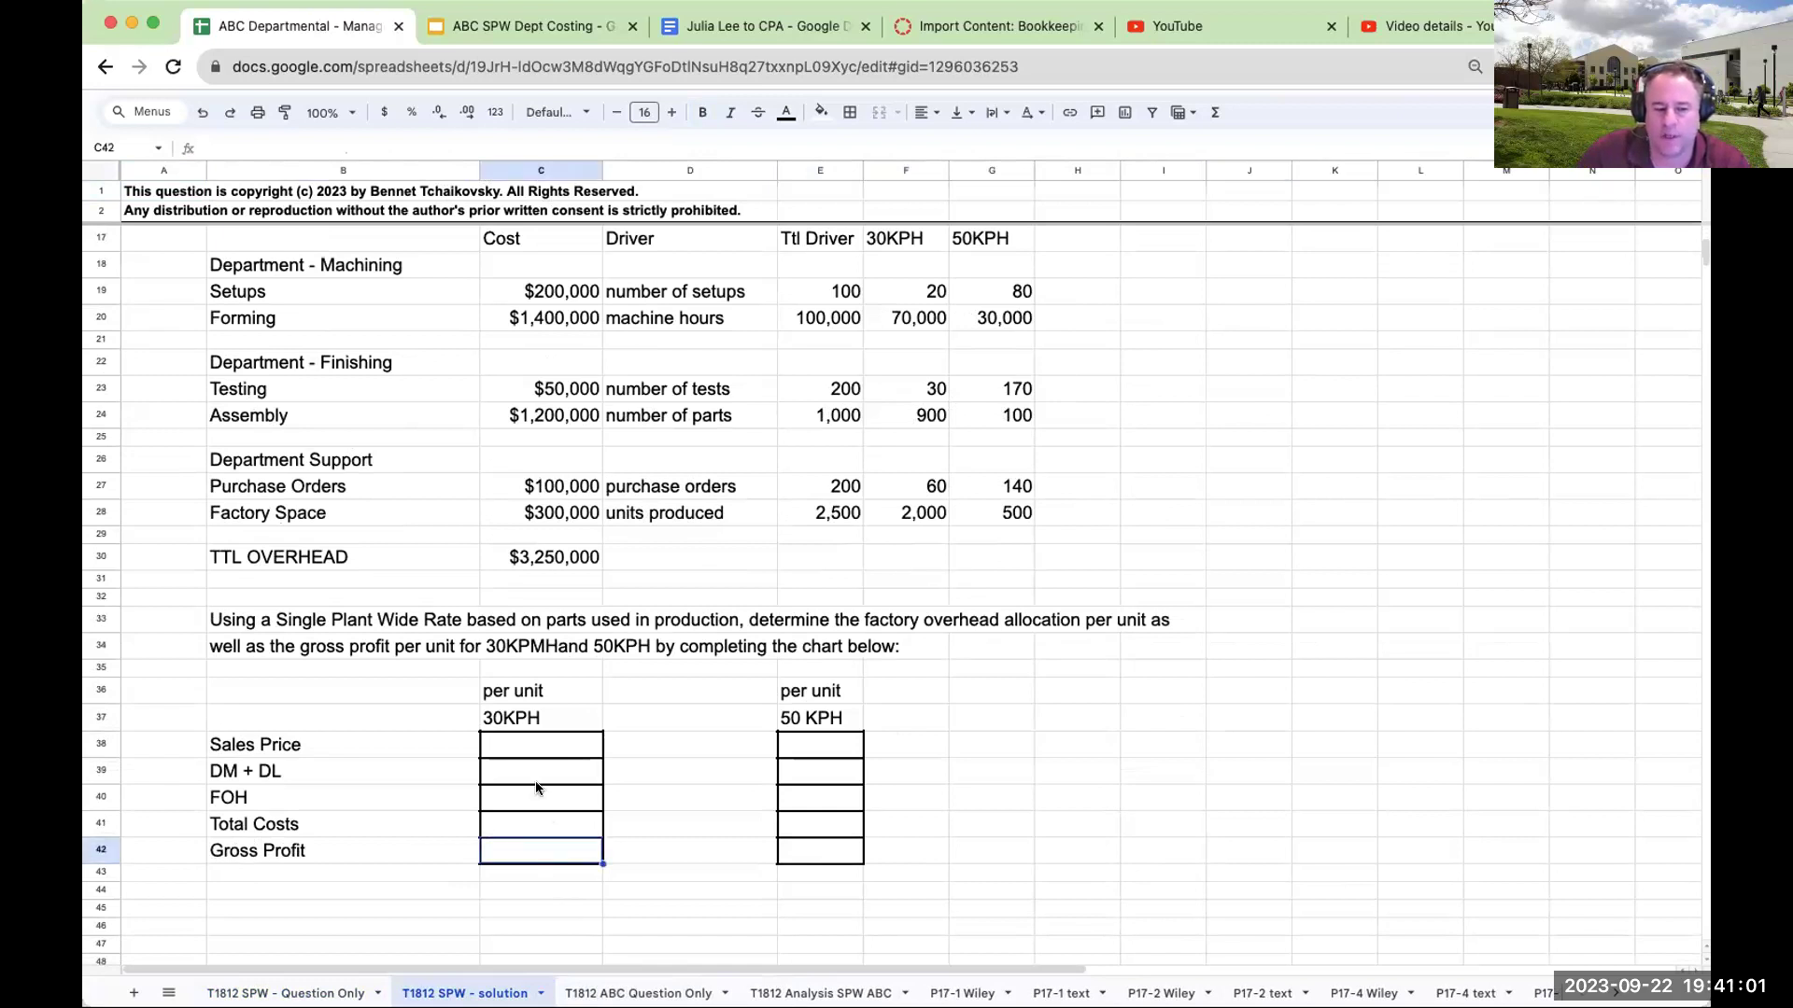
pyautogui.press('Up')
pyautogui.press('Up')
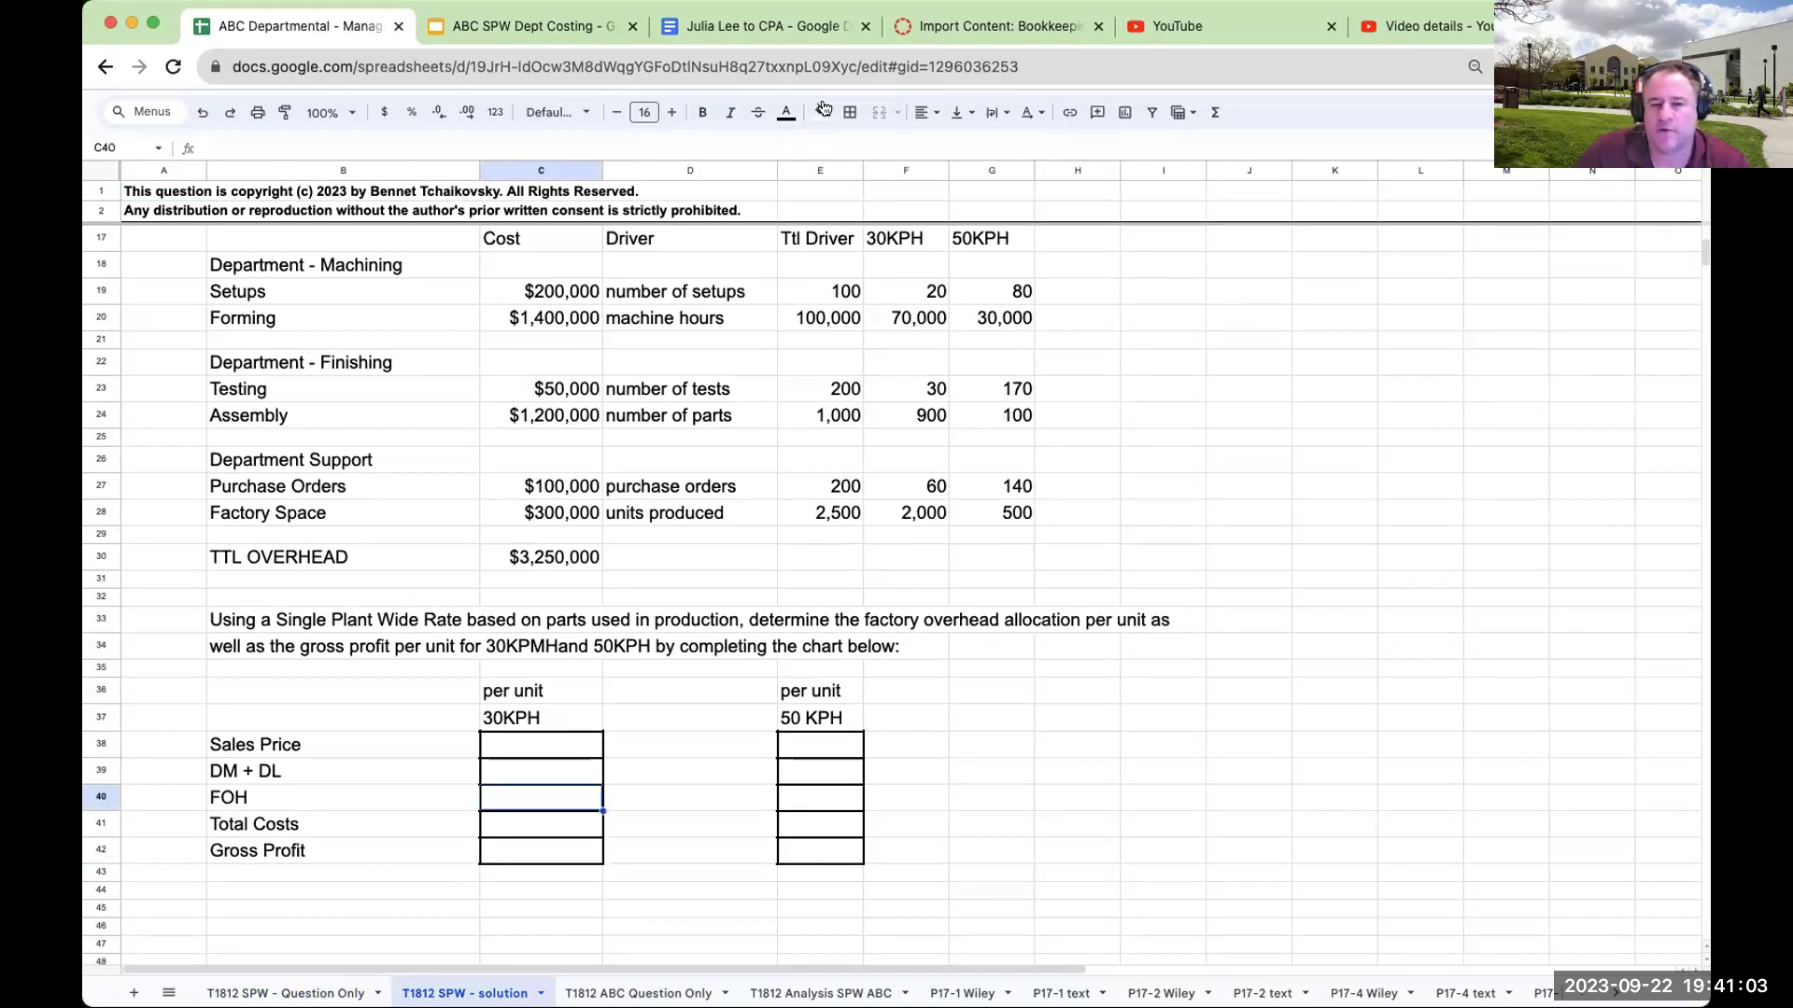
pyautogui.click(821, 112)
pyautogui.click(880, 206)
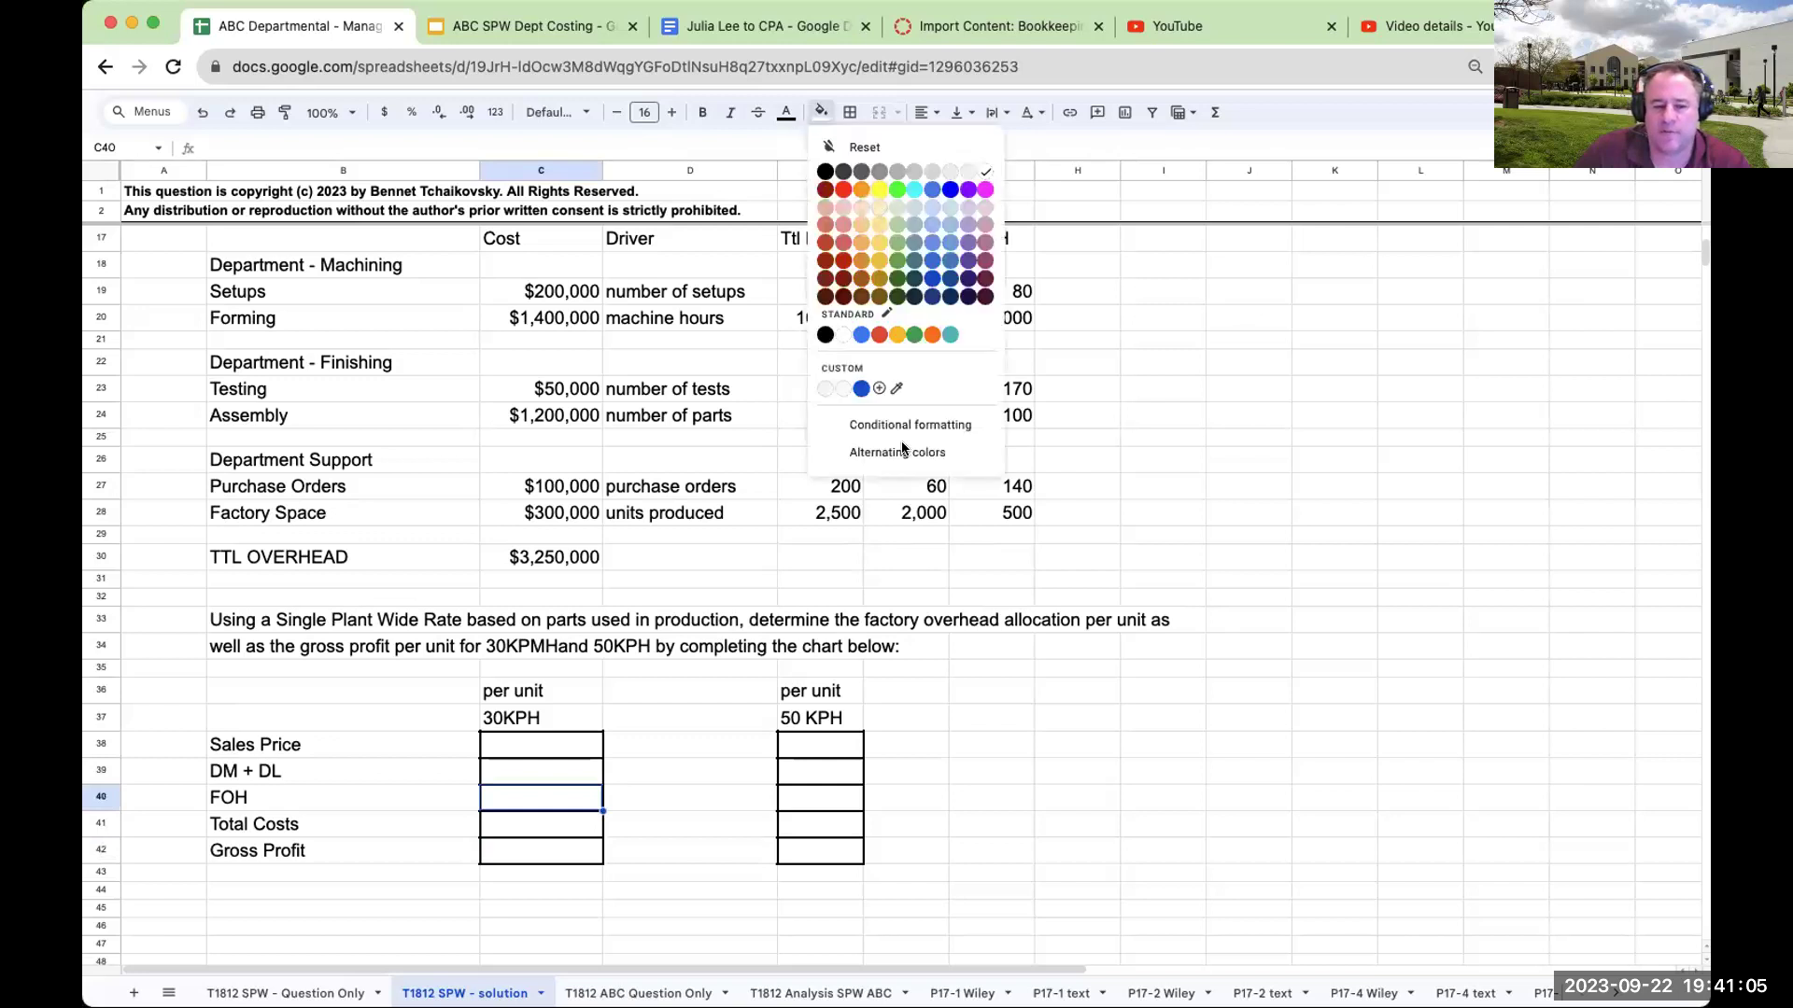
pyautogui.click(828, 800)
pyautogui.click(823, 113)
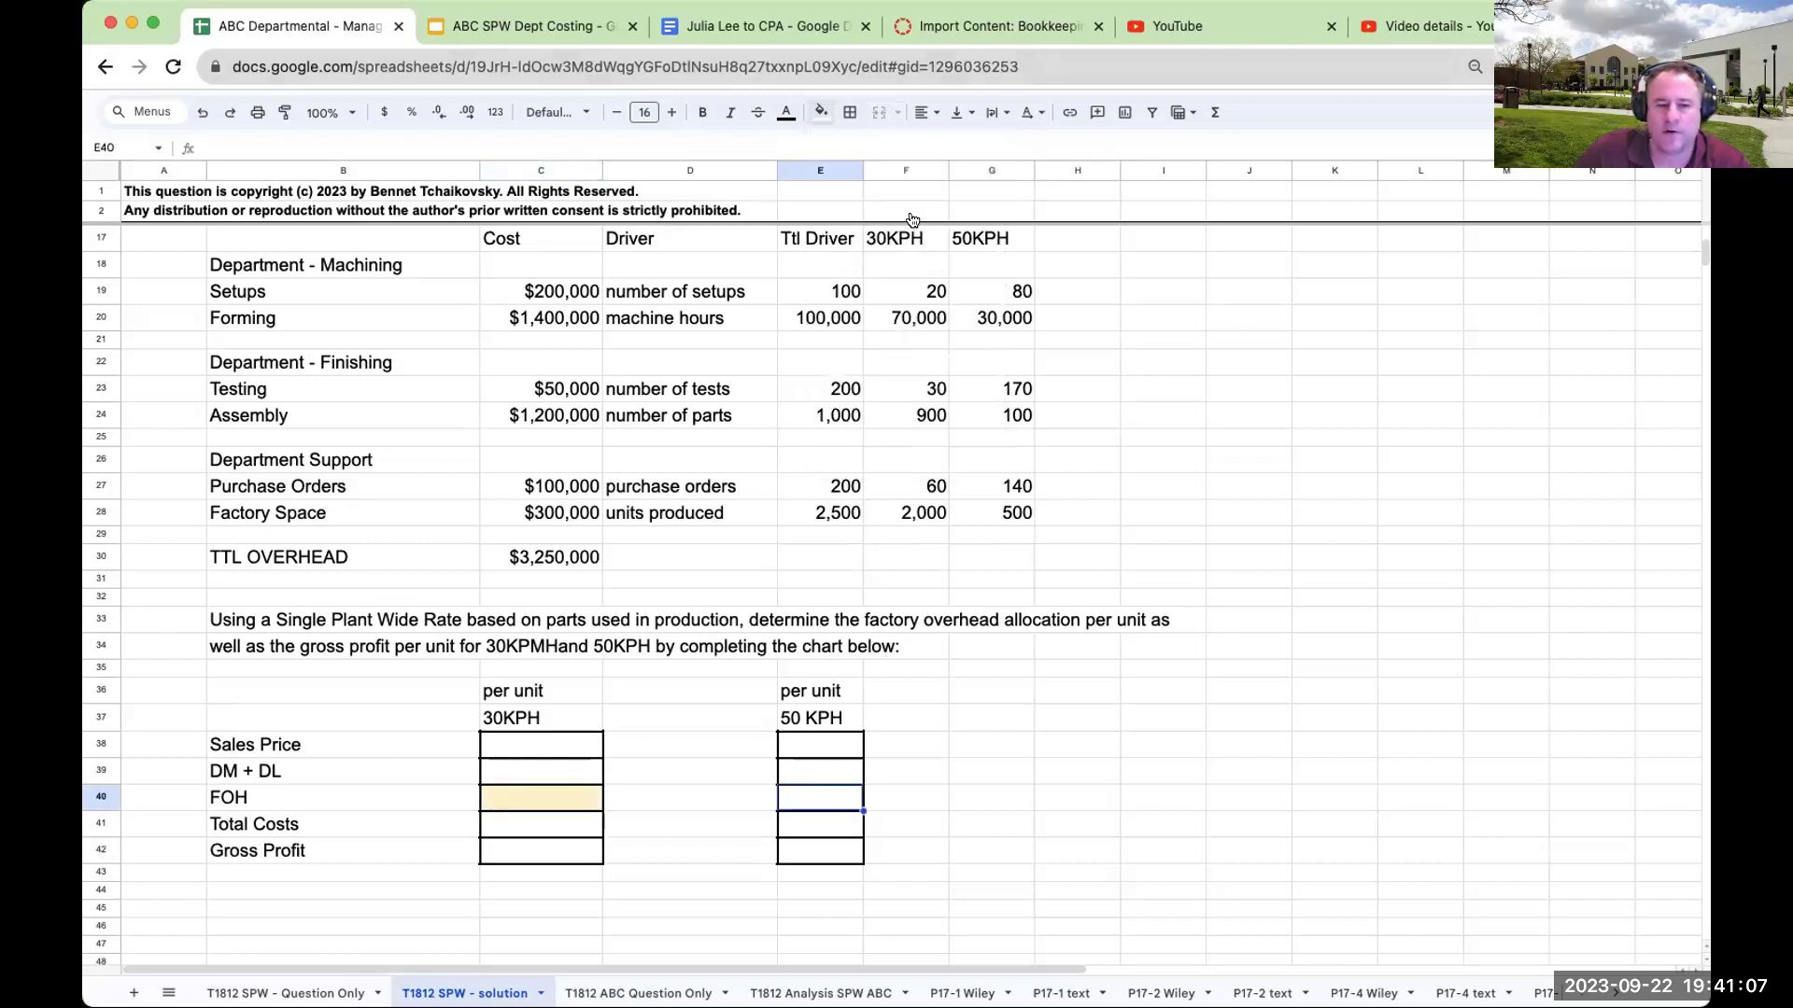
pyautogui.click(914, 209)
# Fill the Gross Profit answer cells with bright yellow for 30KPH (C42) and cyan for 50KPH (E42).
pyautogui.click(583, 851)
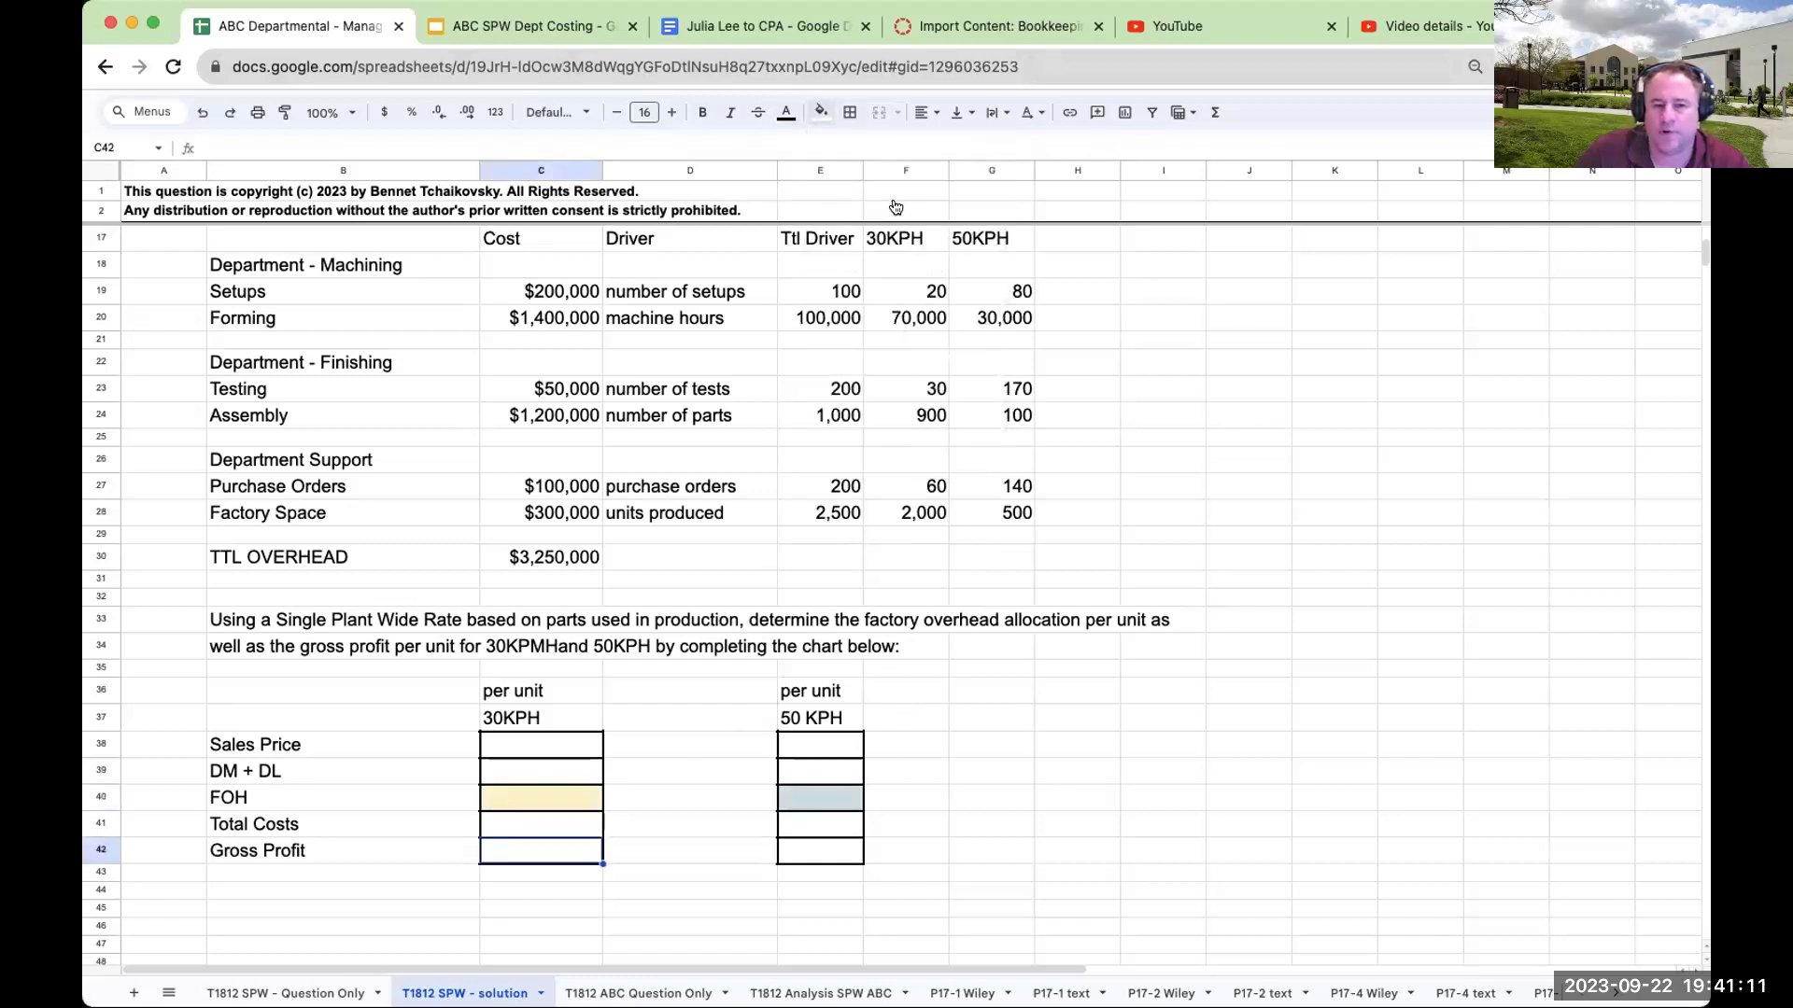
pyautogui.click(821, 113)
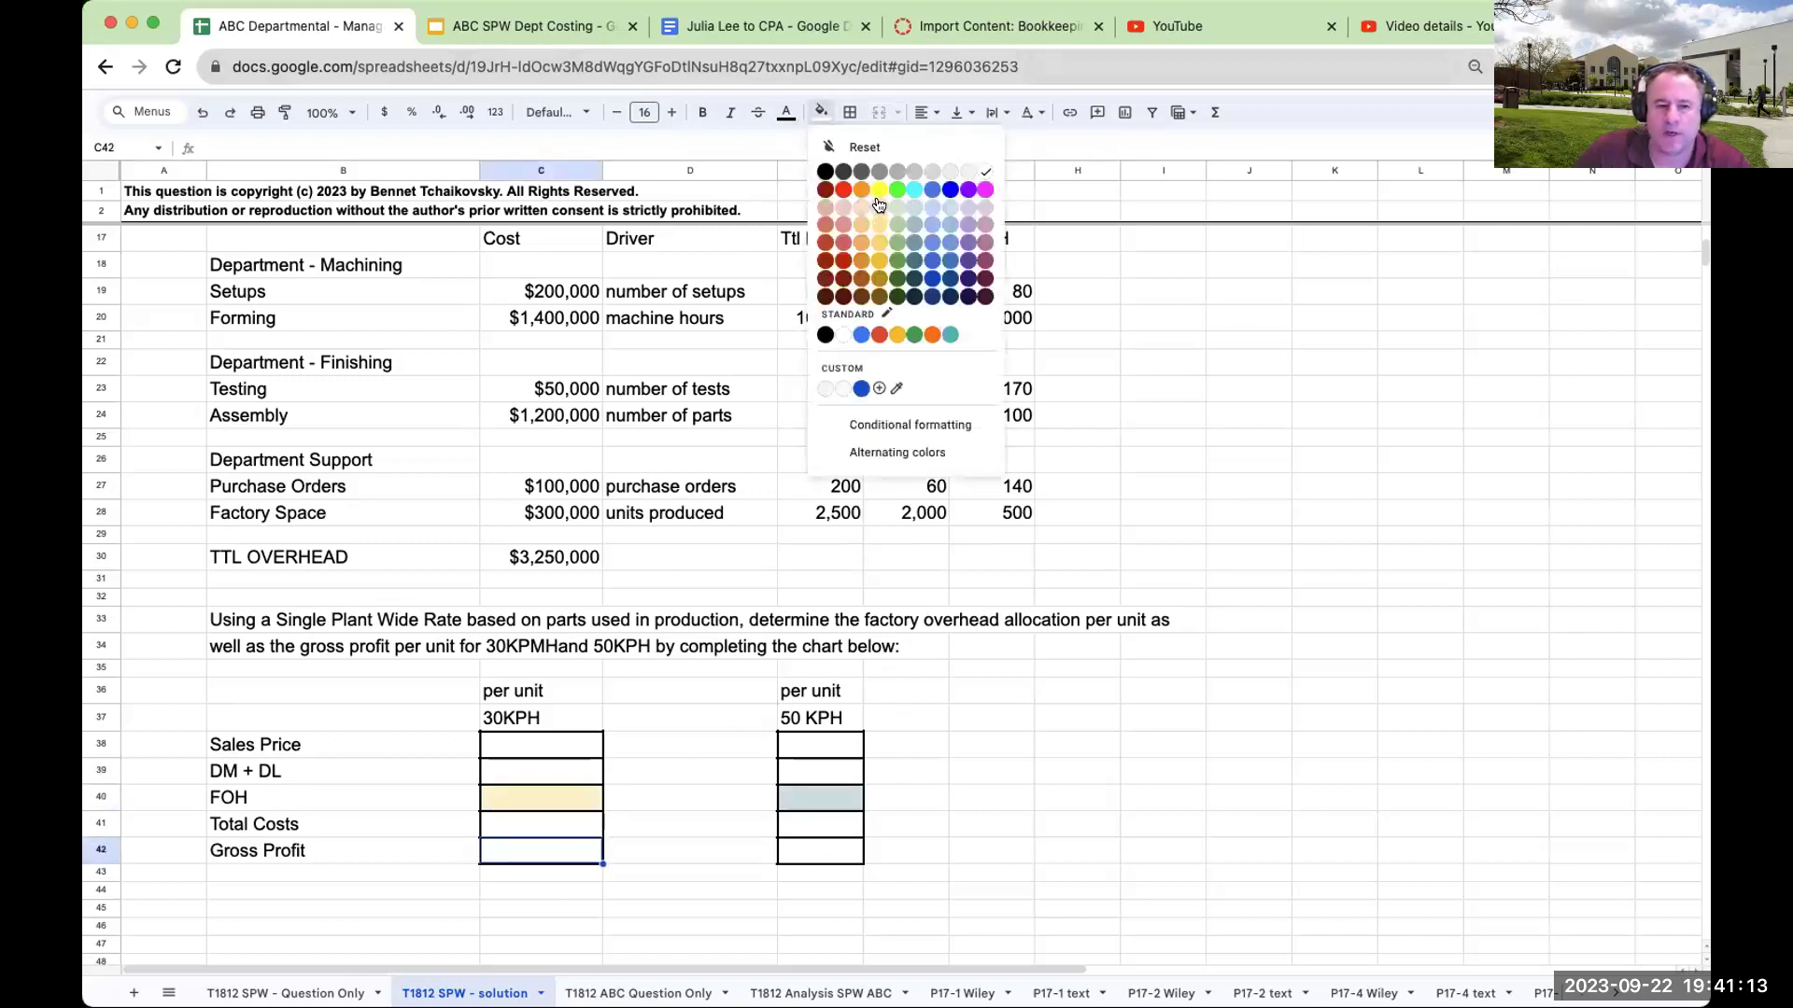
pyautogui.click(878, 190)
pyautogui.click(846, 851)
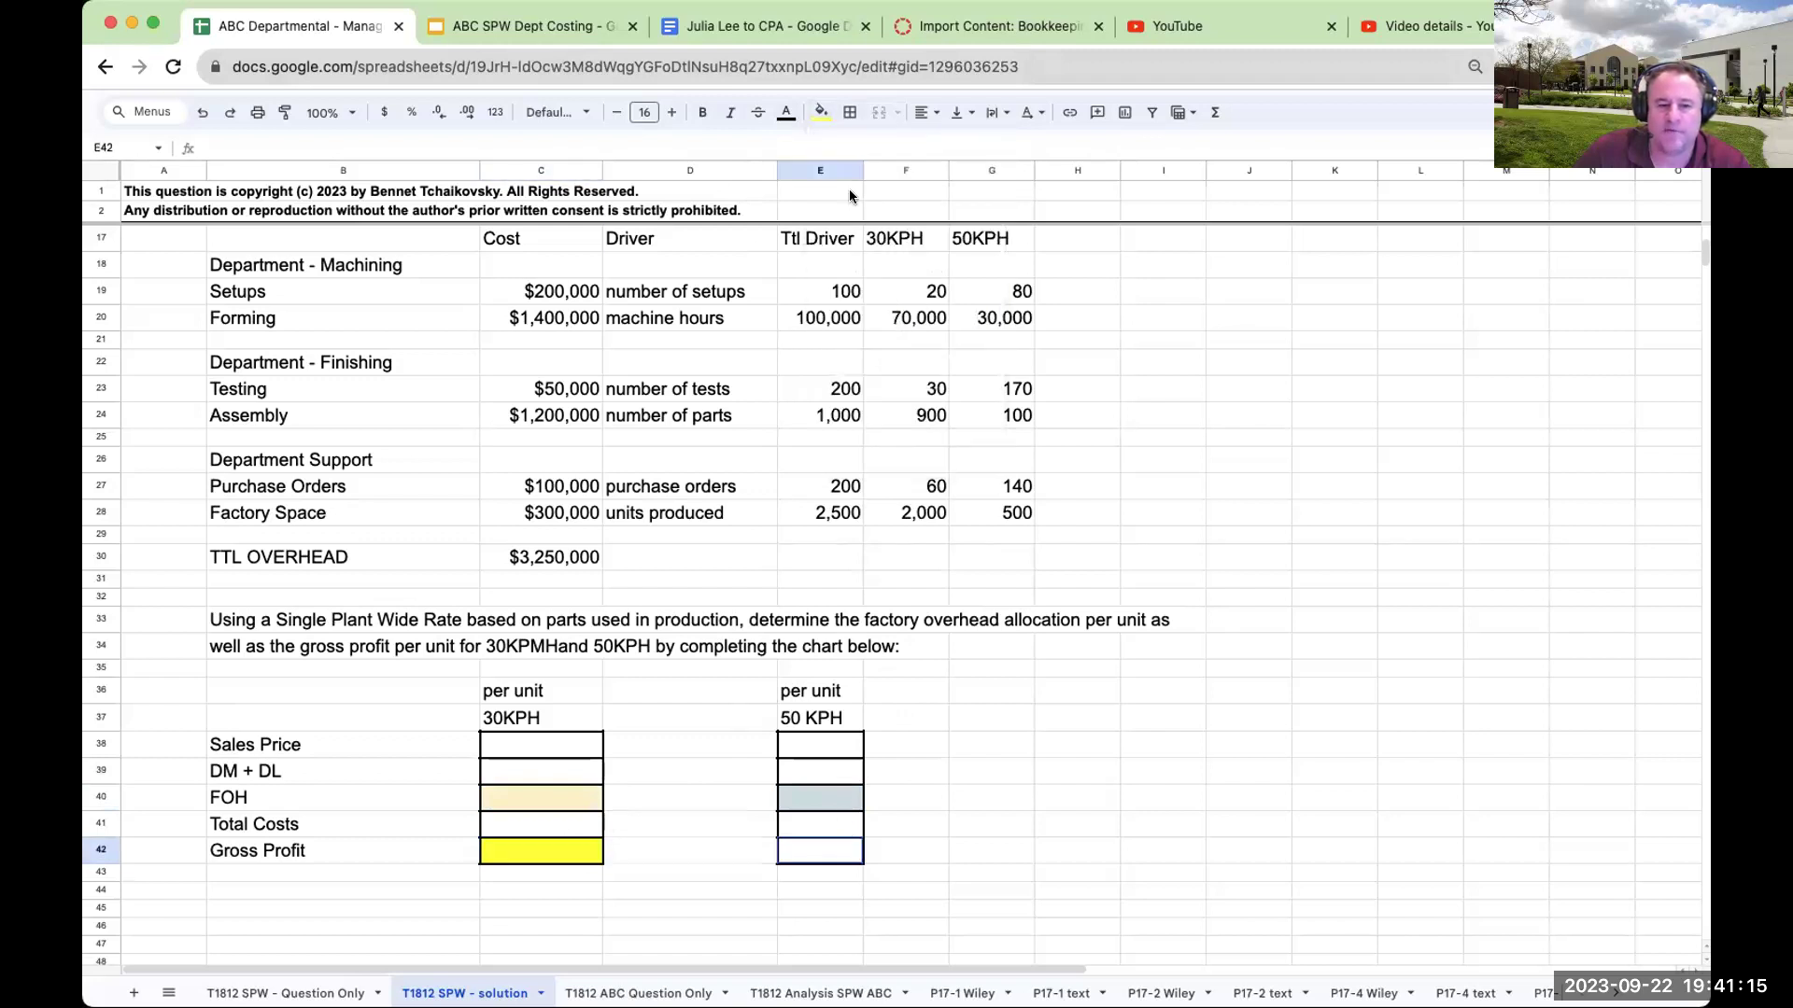
pyautogui.click(822, 112)
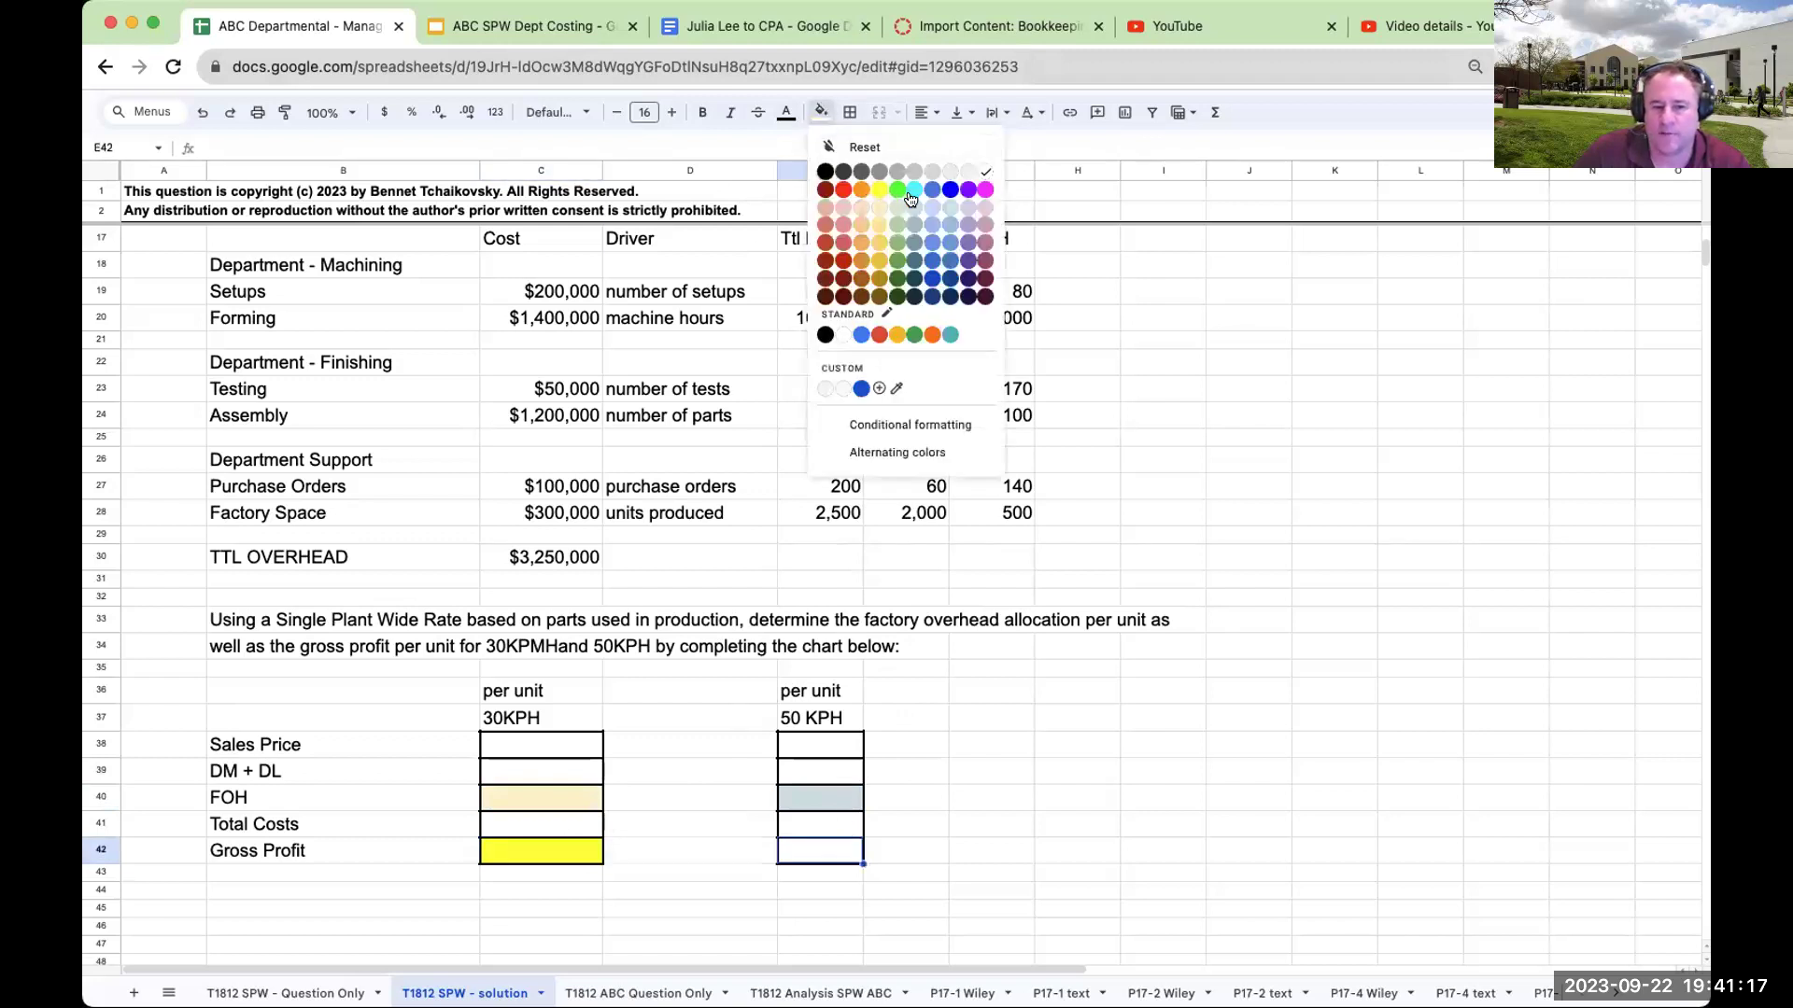
pyautogui.click(913, 192)
pyautogui.click(1064, 665)
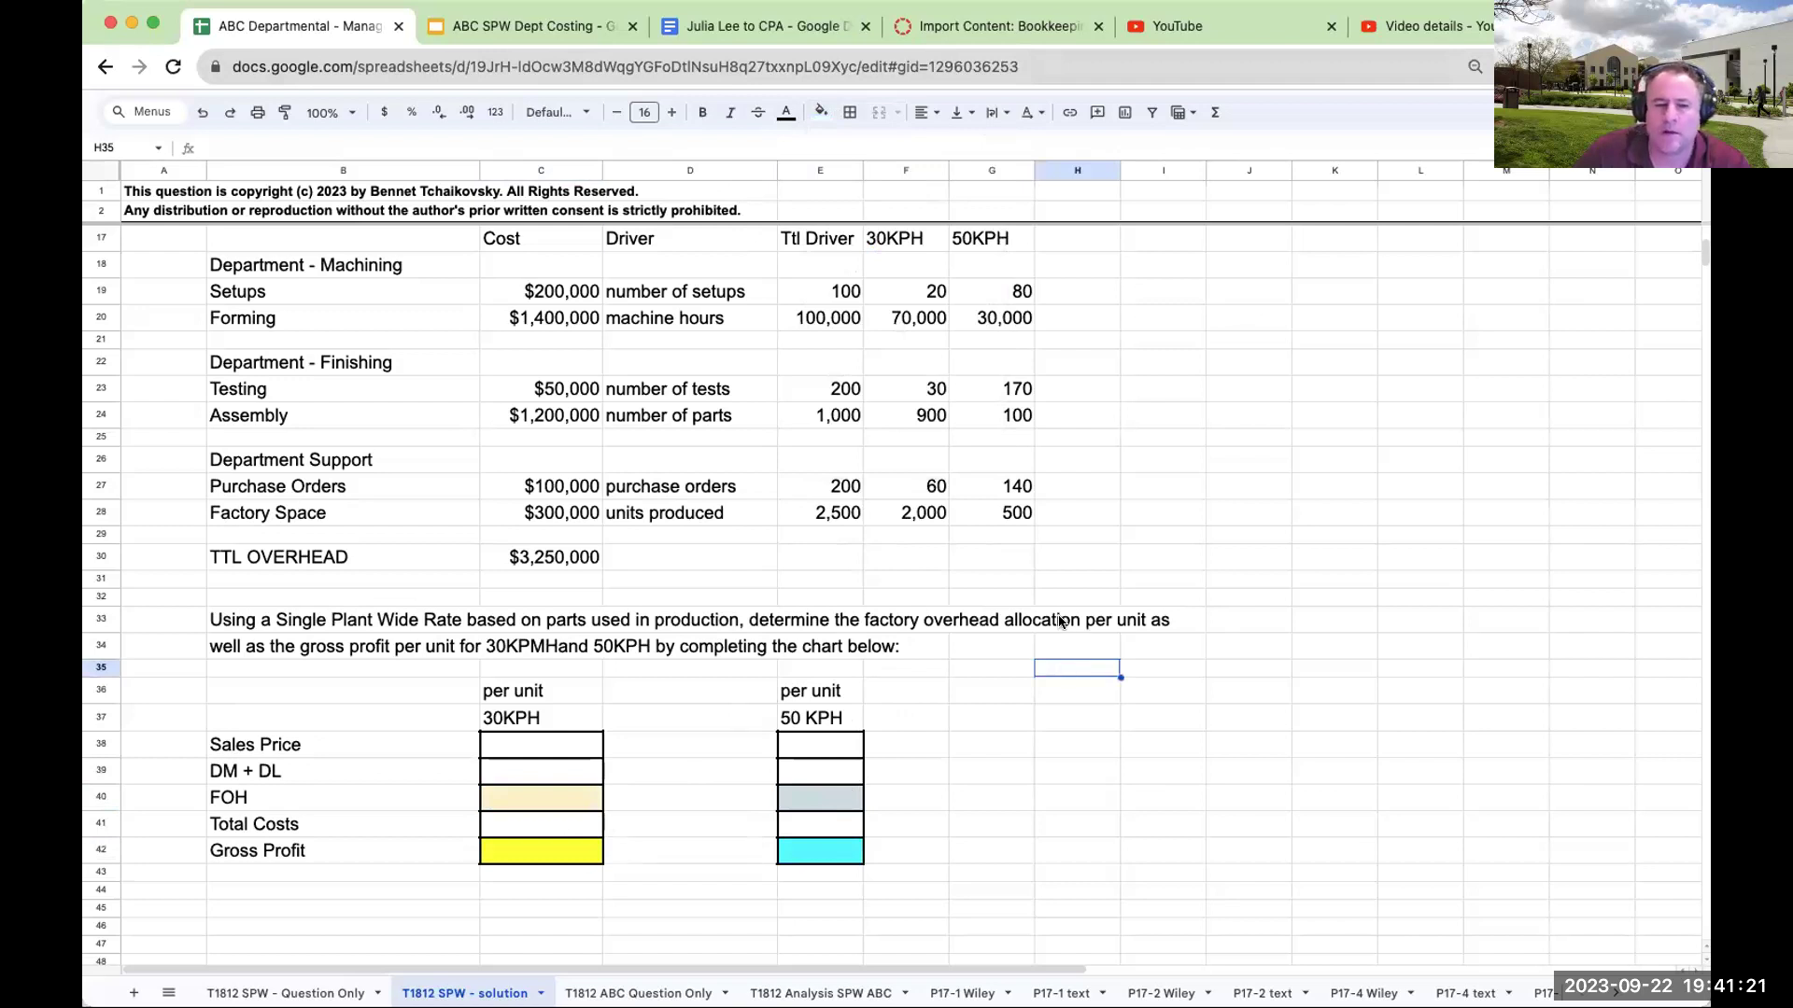
# Look up the 30KPH selling price in the problem text and enter 3000 as its sales price in C38.
pyautogui.scroll(3, 1064, 625)
pyautogui.scroll(3, 1061, 622)
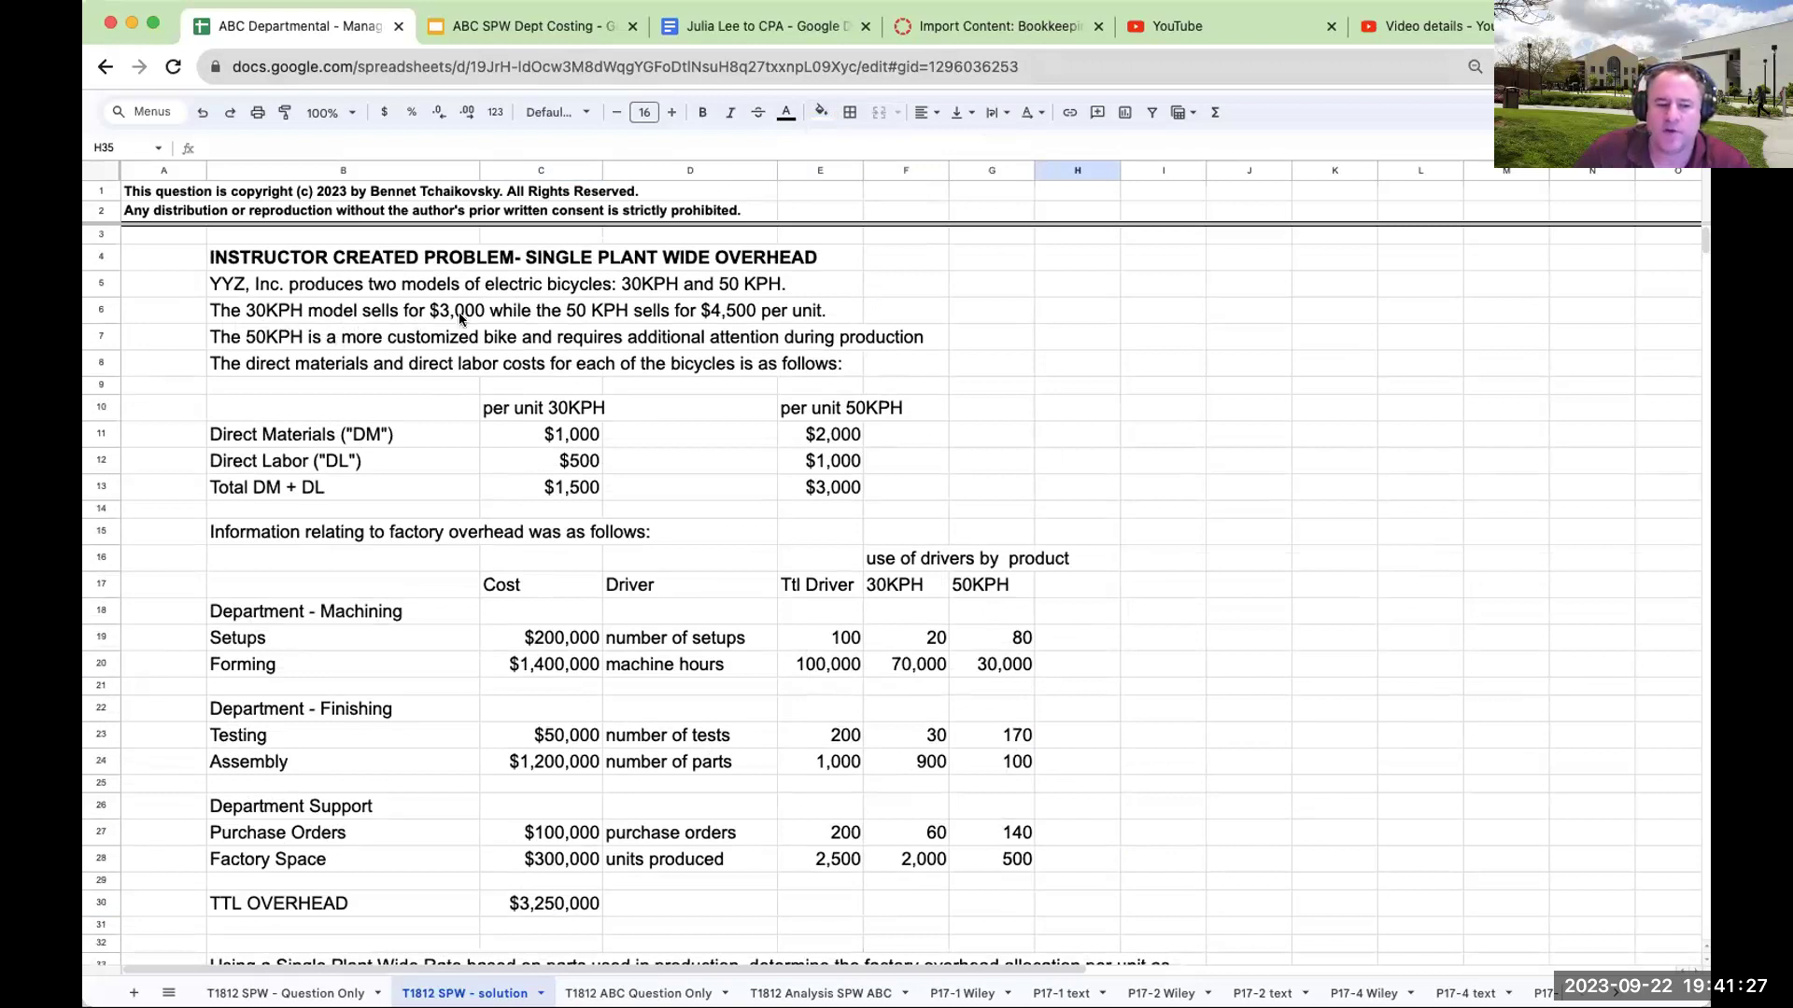
pyautogui.click(580, 311)
pyautogui.click(310, 314)
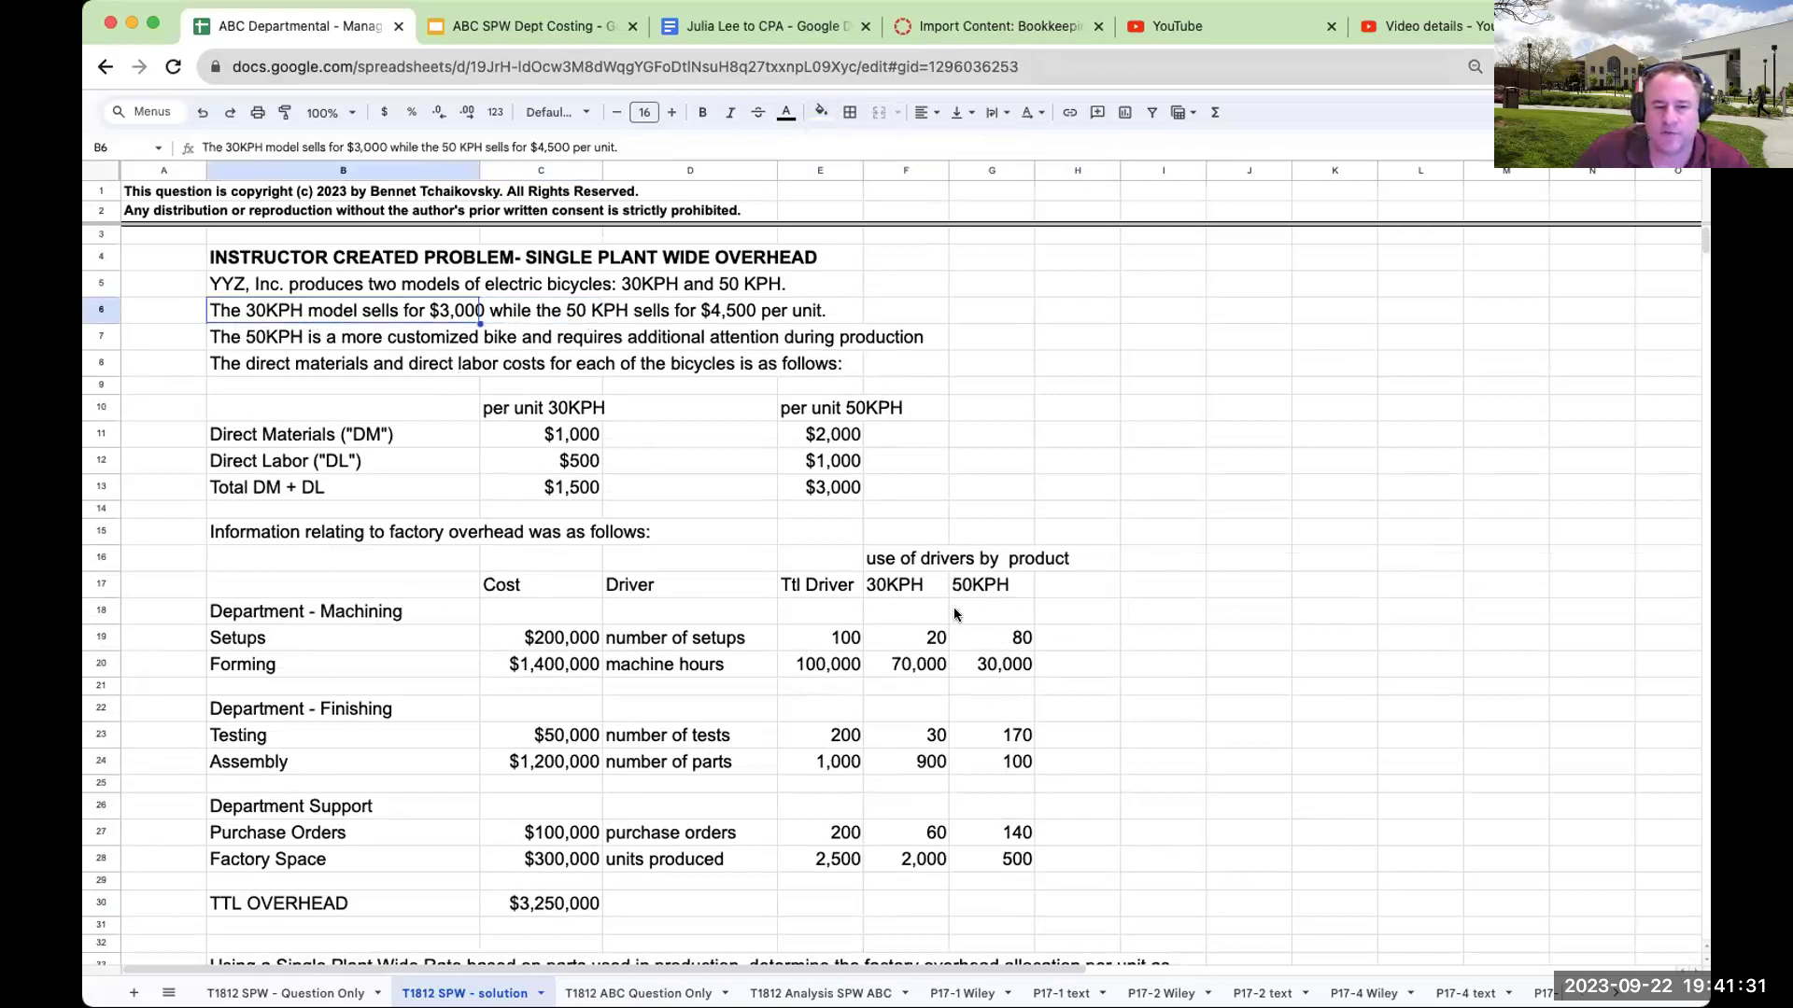
pyautogui.scroll(-3, 955, 607)
pyautogui.click(542, 843)
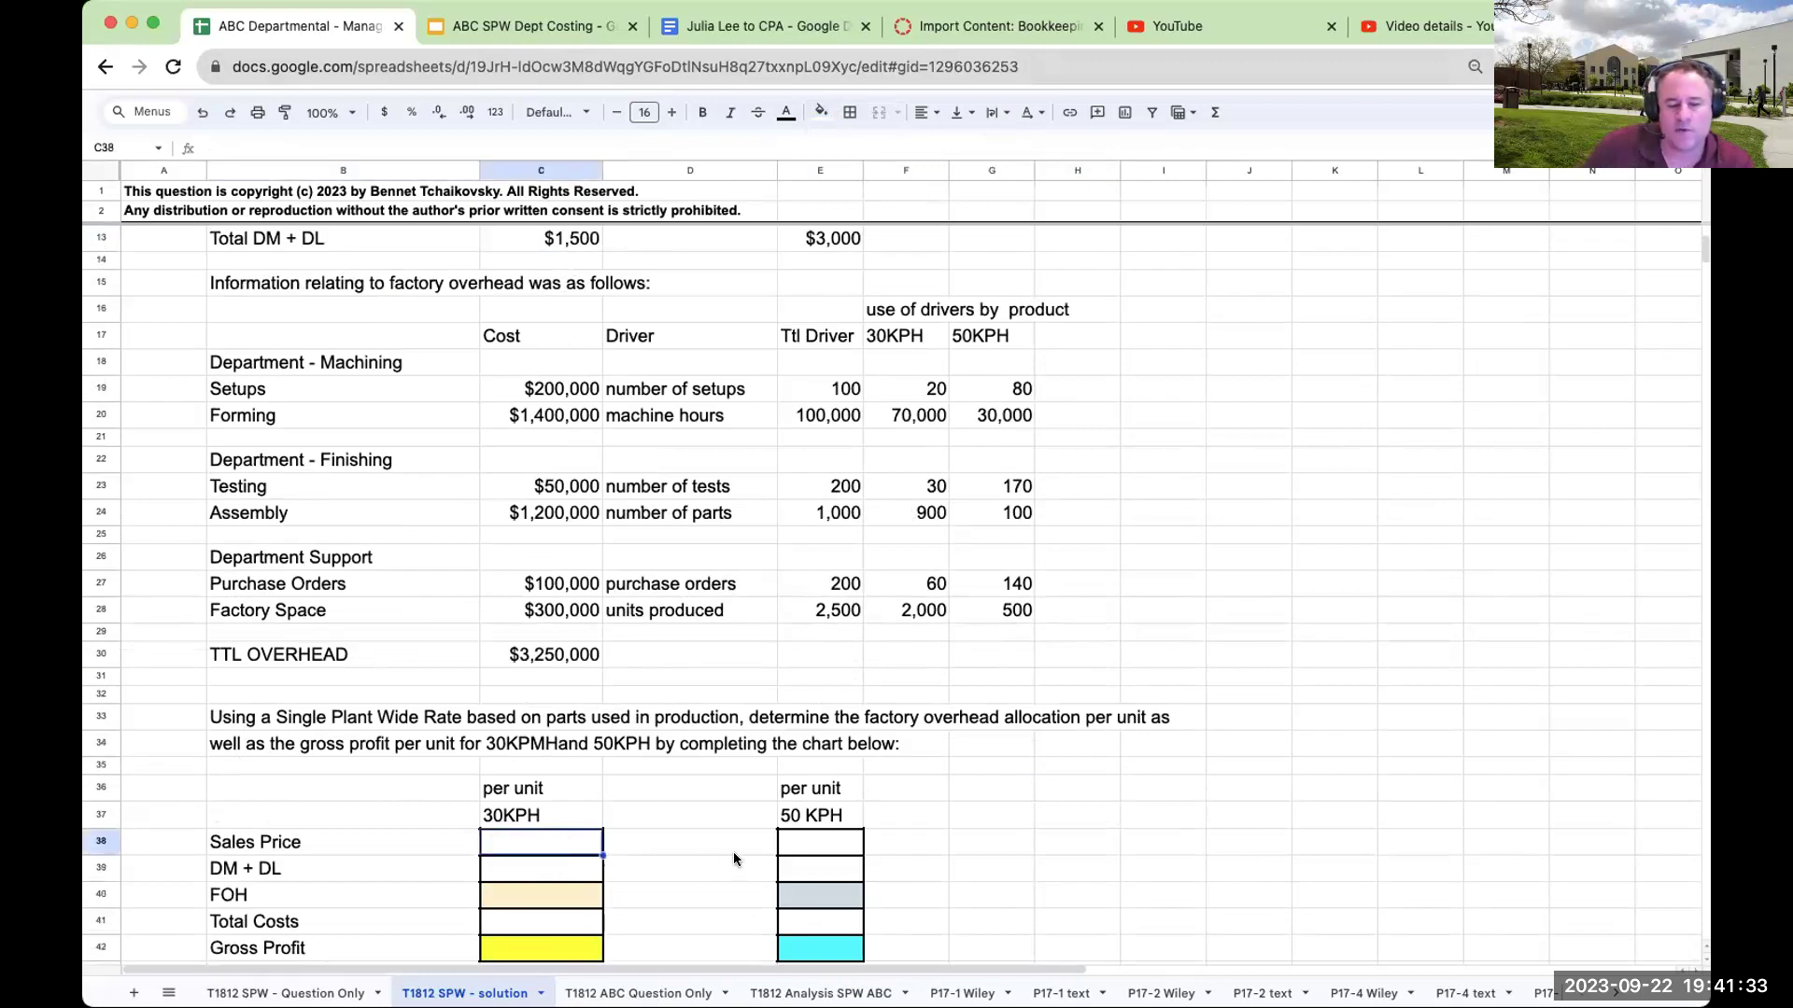
pyautogui.write('3000')
pyautogui.press('Tab')
# Enter 4500 as the 50KPH sales price in cell E38.
pyautogui.press('Tab')
pyautogui.press('Tab')
pyautogui.click(820, 842)
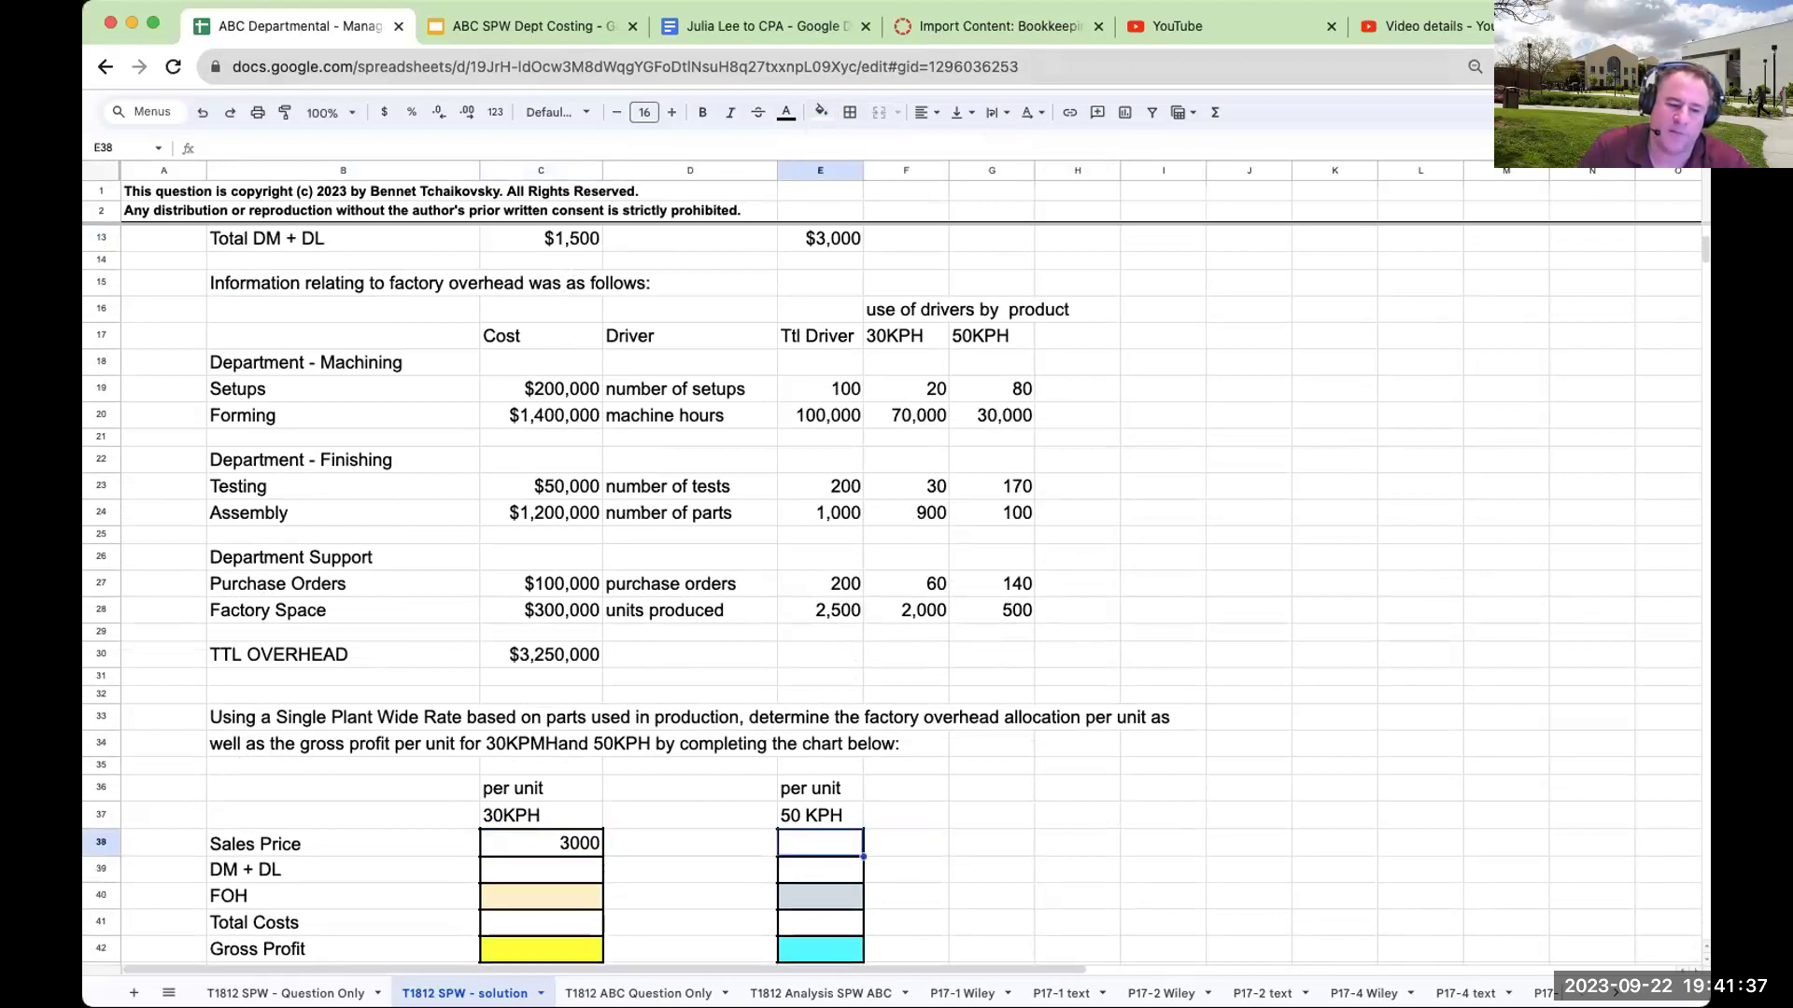
pyautogui.write('45000')
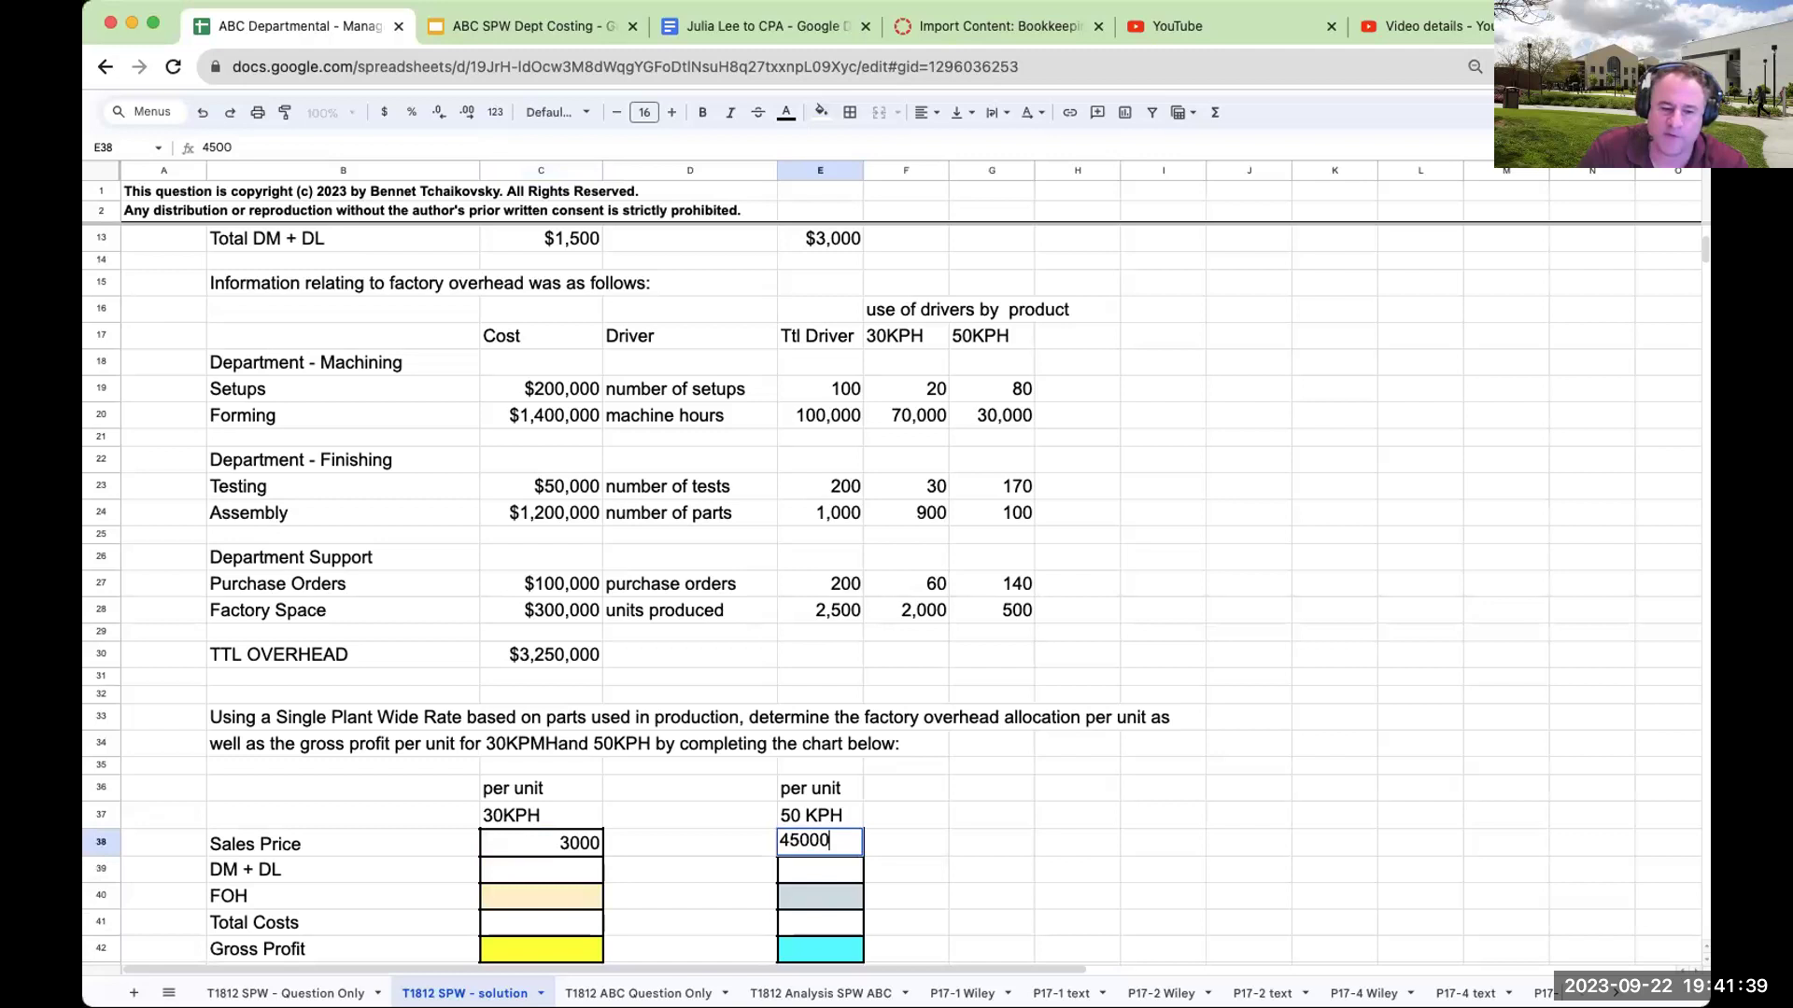
pyautogui.click(690, 842)
pyautogui.doubleClick(820, 842)
pyautogui.press('BackSpace')
pyautogui.press('BackSpace')
pyautogui.write('0')
pyautogui.press('Return')
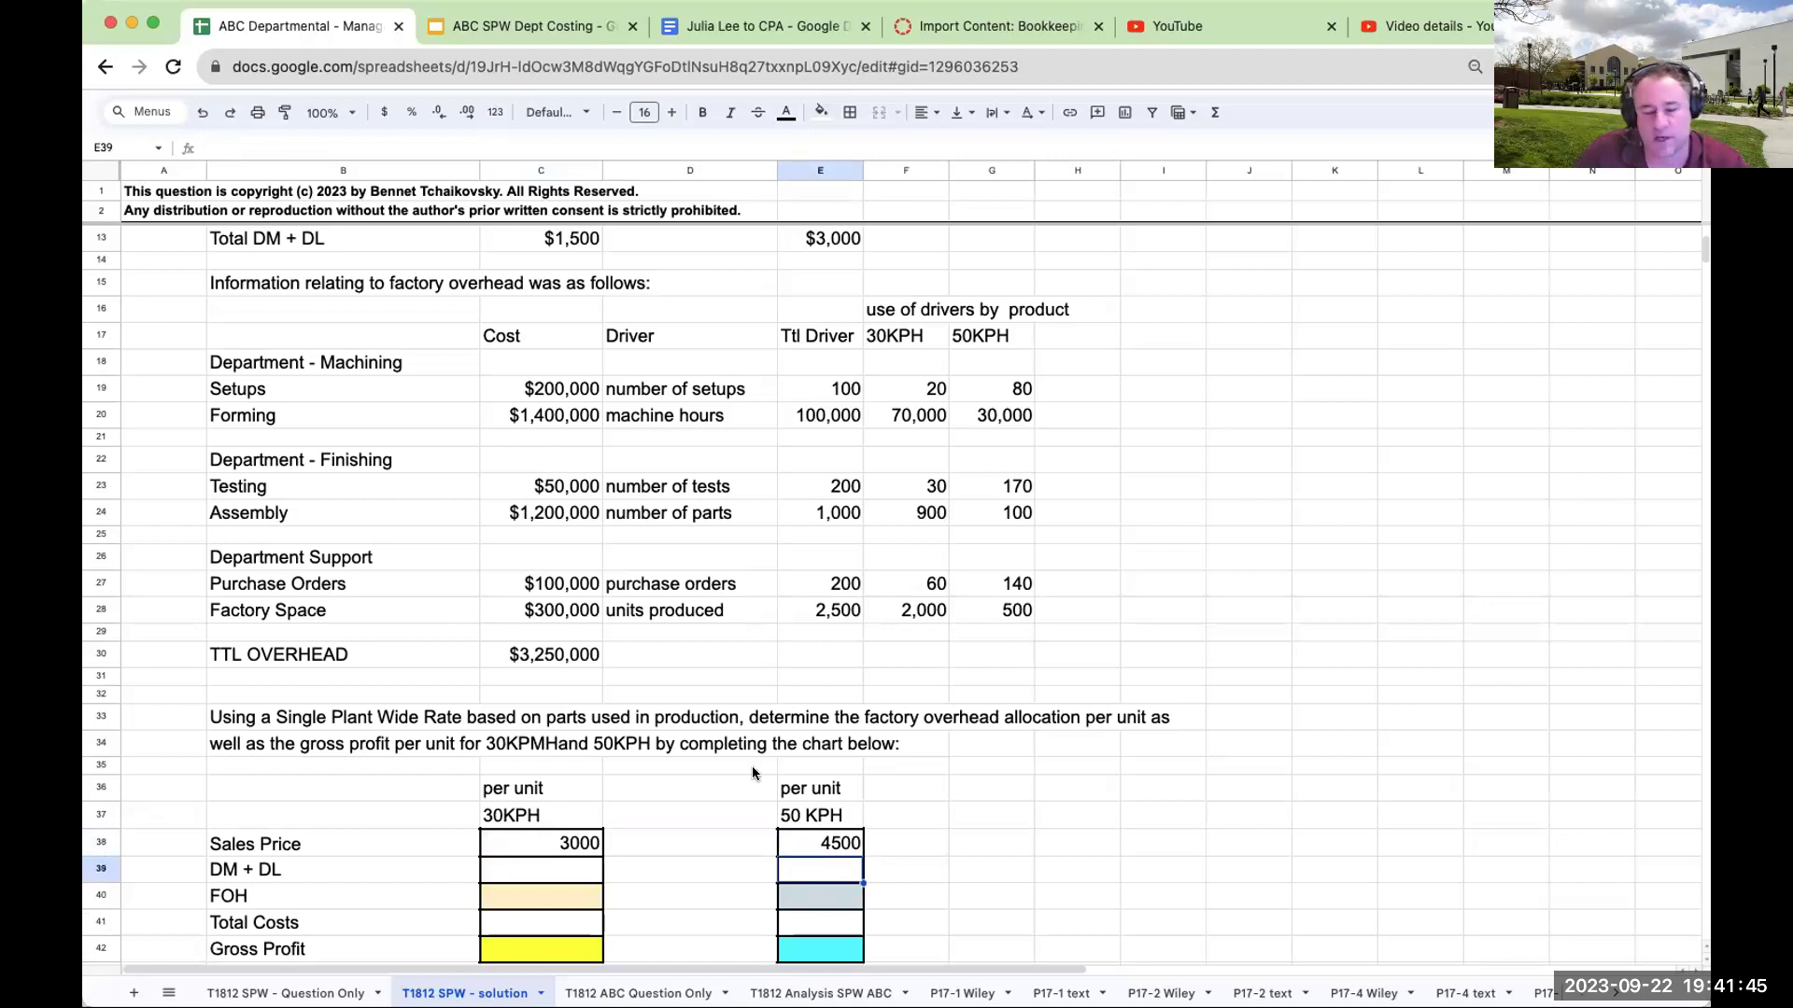
# Format the Sales Price and DM + DL cells (C38:E39) as numbers without decimals.
pyautogui.moveTo(542, 842); pyautogui.dragTo(820, 868)
pyautogui.click(498, 114)
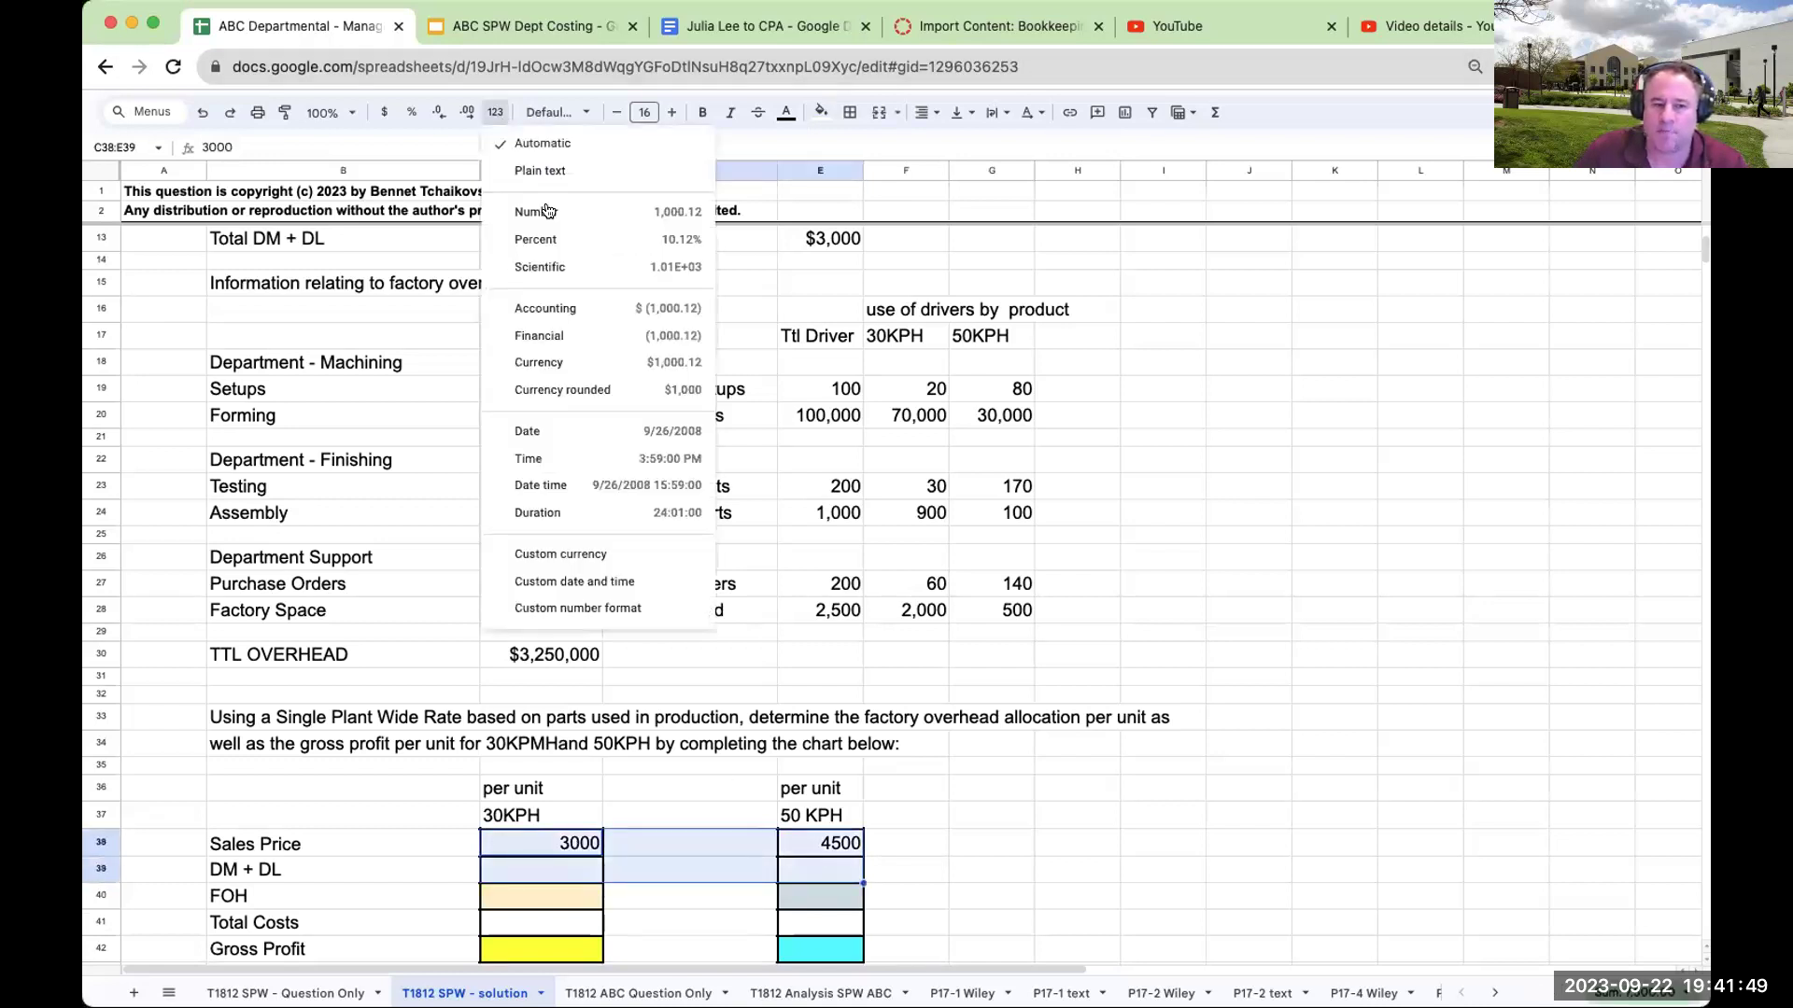
pyautogui.click(550, 210)
pyautogui.click(441, 112)
pyautogui.click(441, 112)
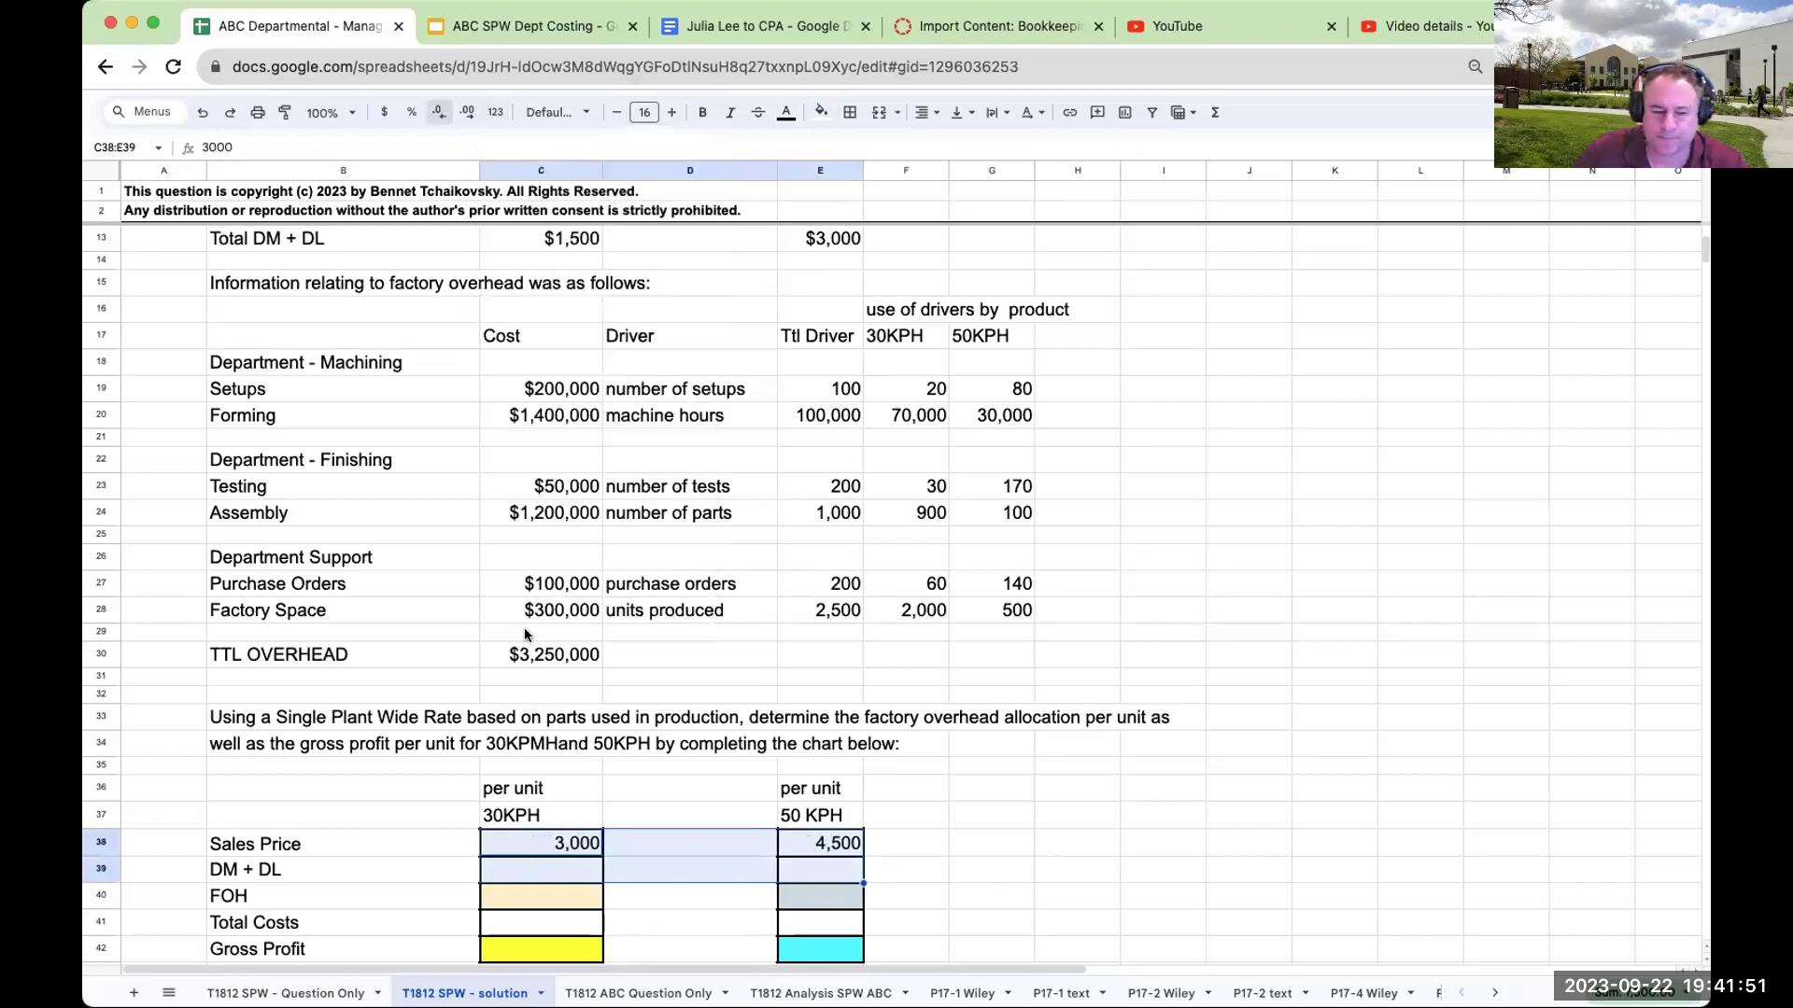
# Look up the per-unit Total DM + DL costs and enter 1500 for 30KPH in C39 and 3000 for 50KPH in E39.
pyautogui.click(574, 868)
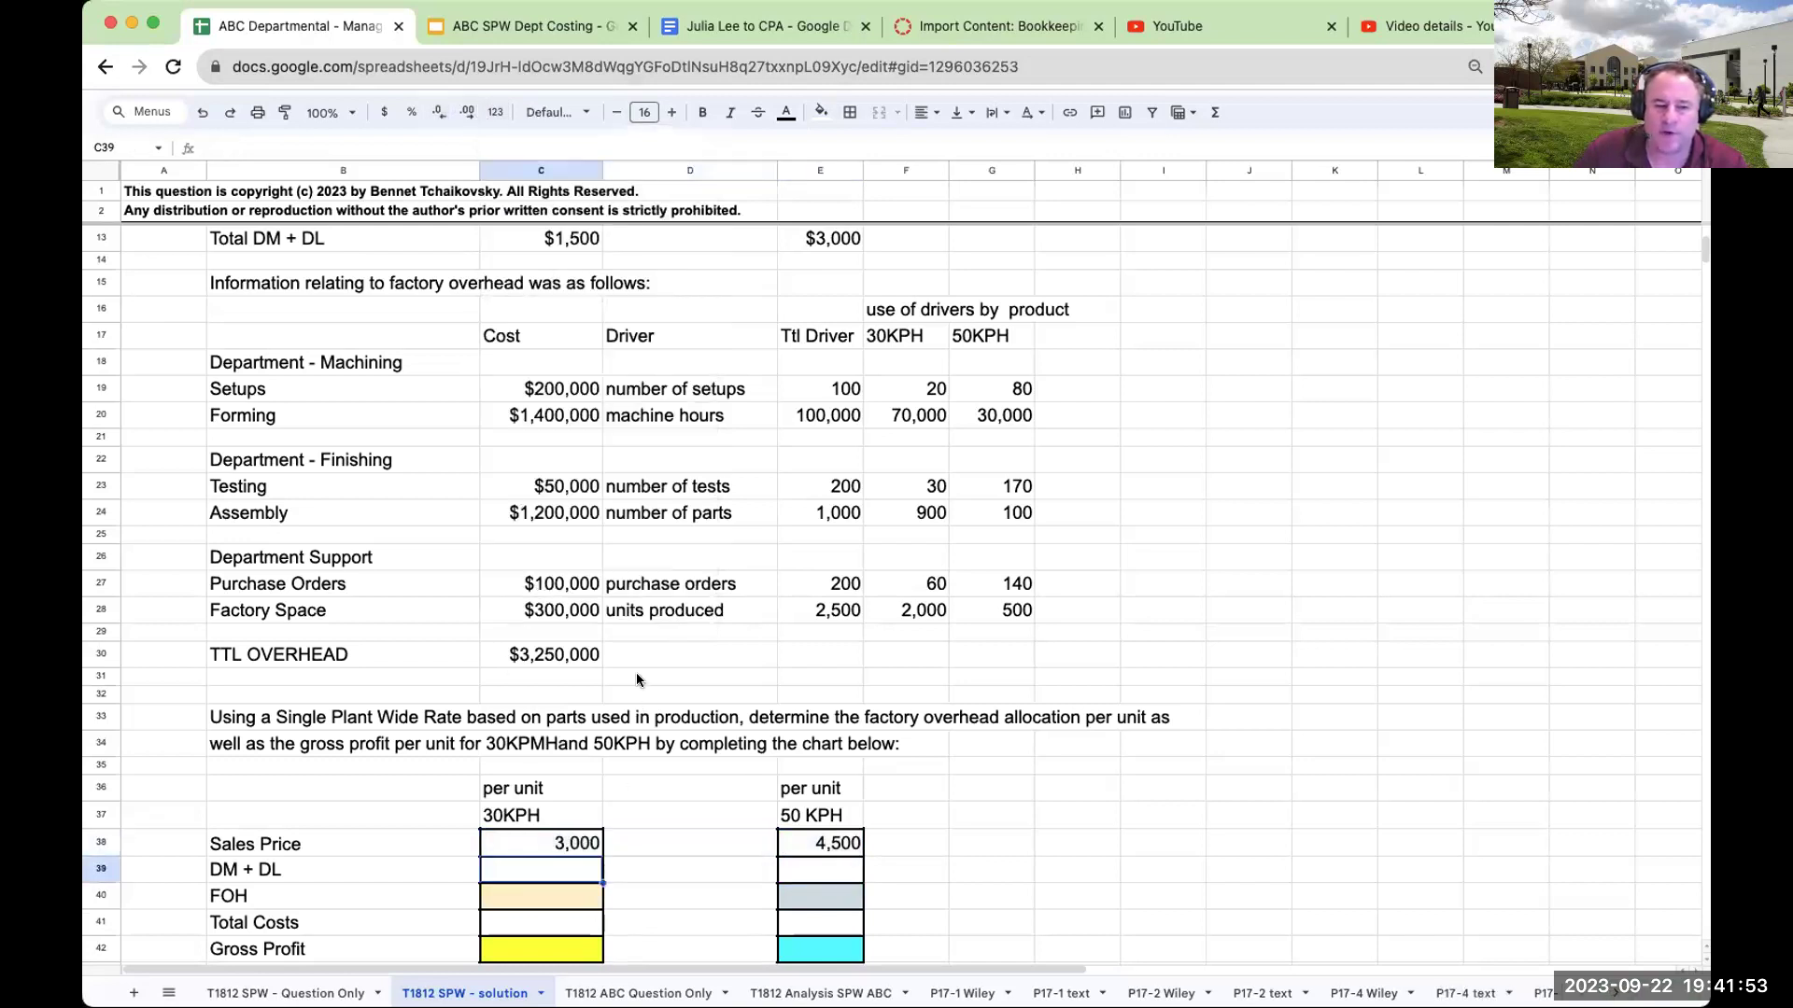
pyautogui.scroll(3, 638, 560)
pyautogui.click(586, 389)
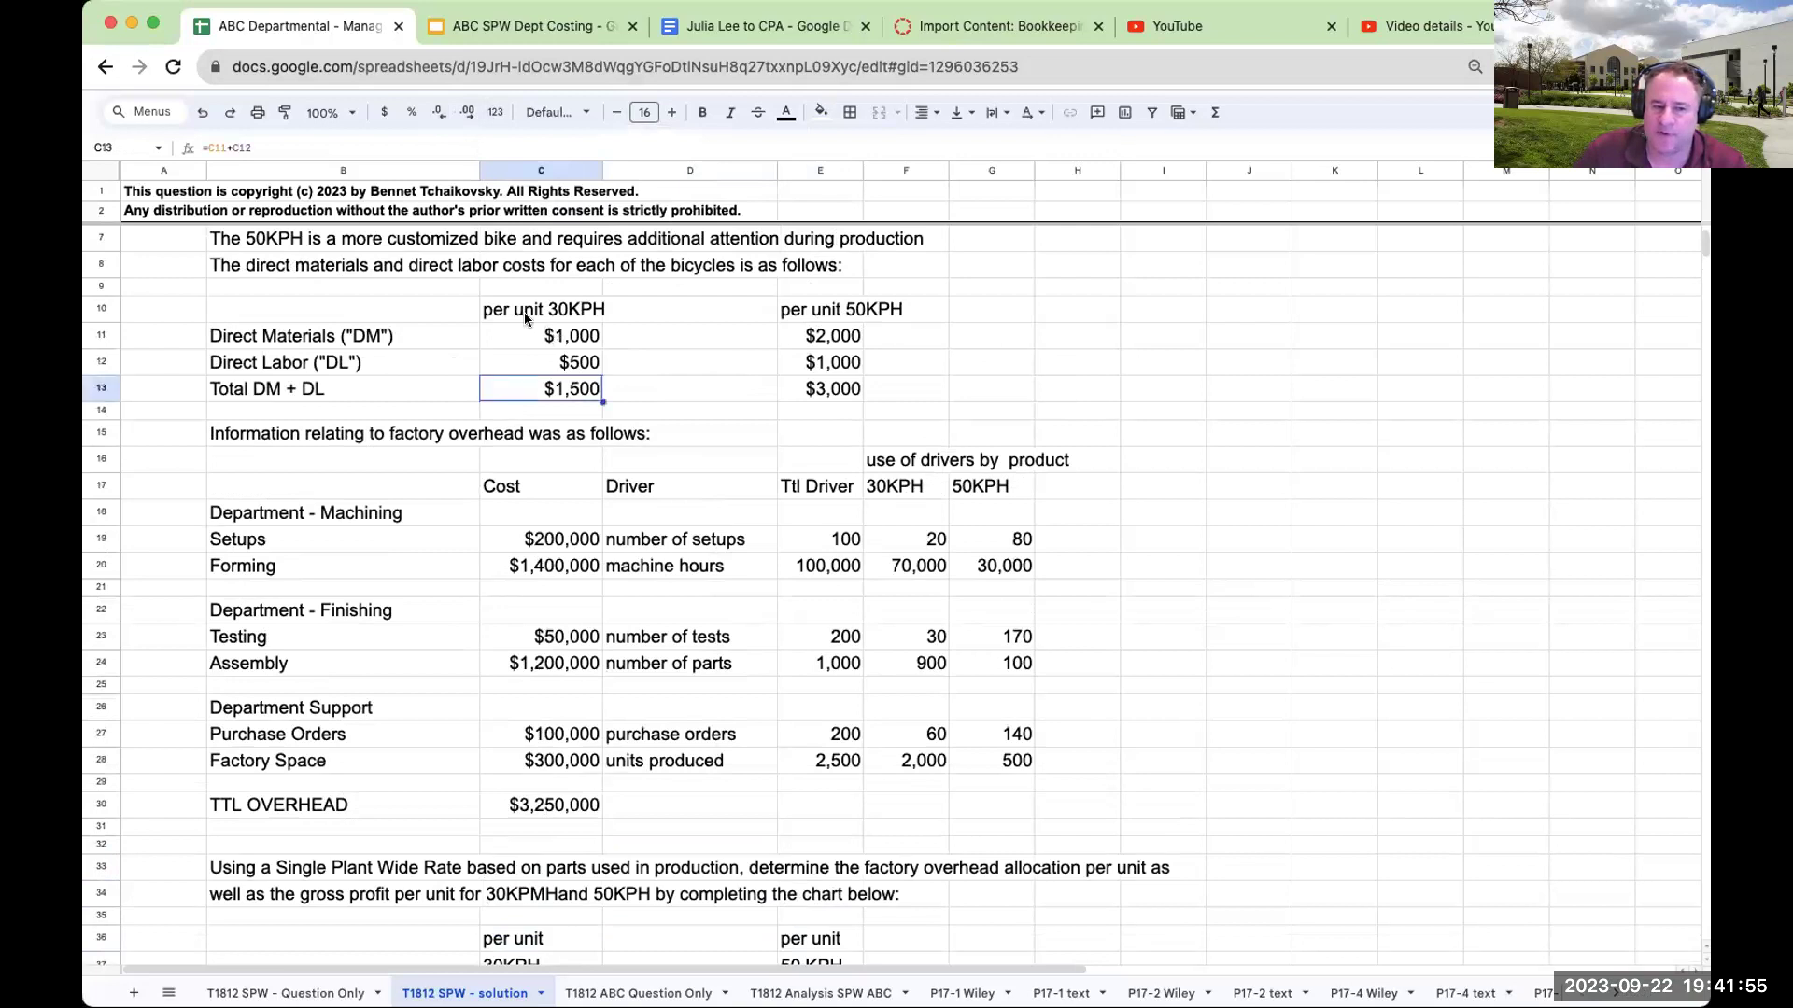
pyautogui.scroll(-2, 558, 878)
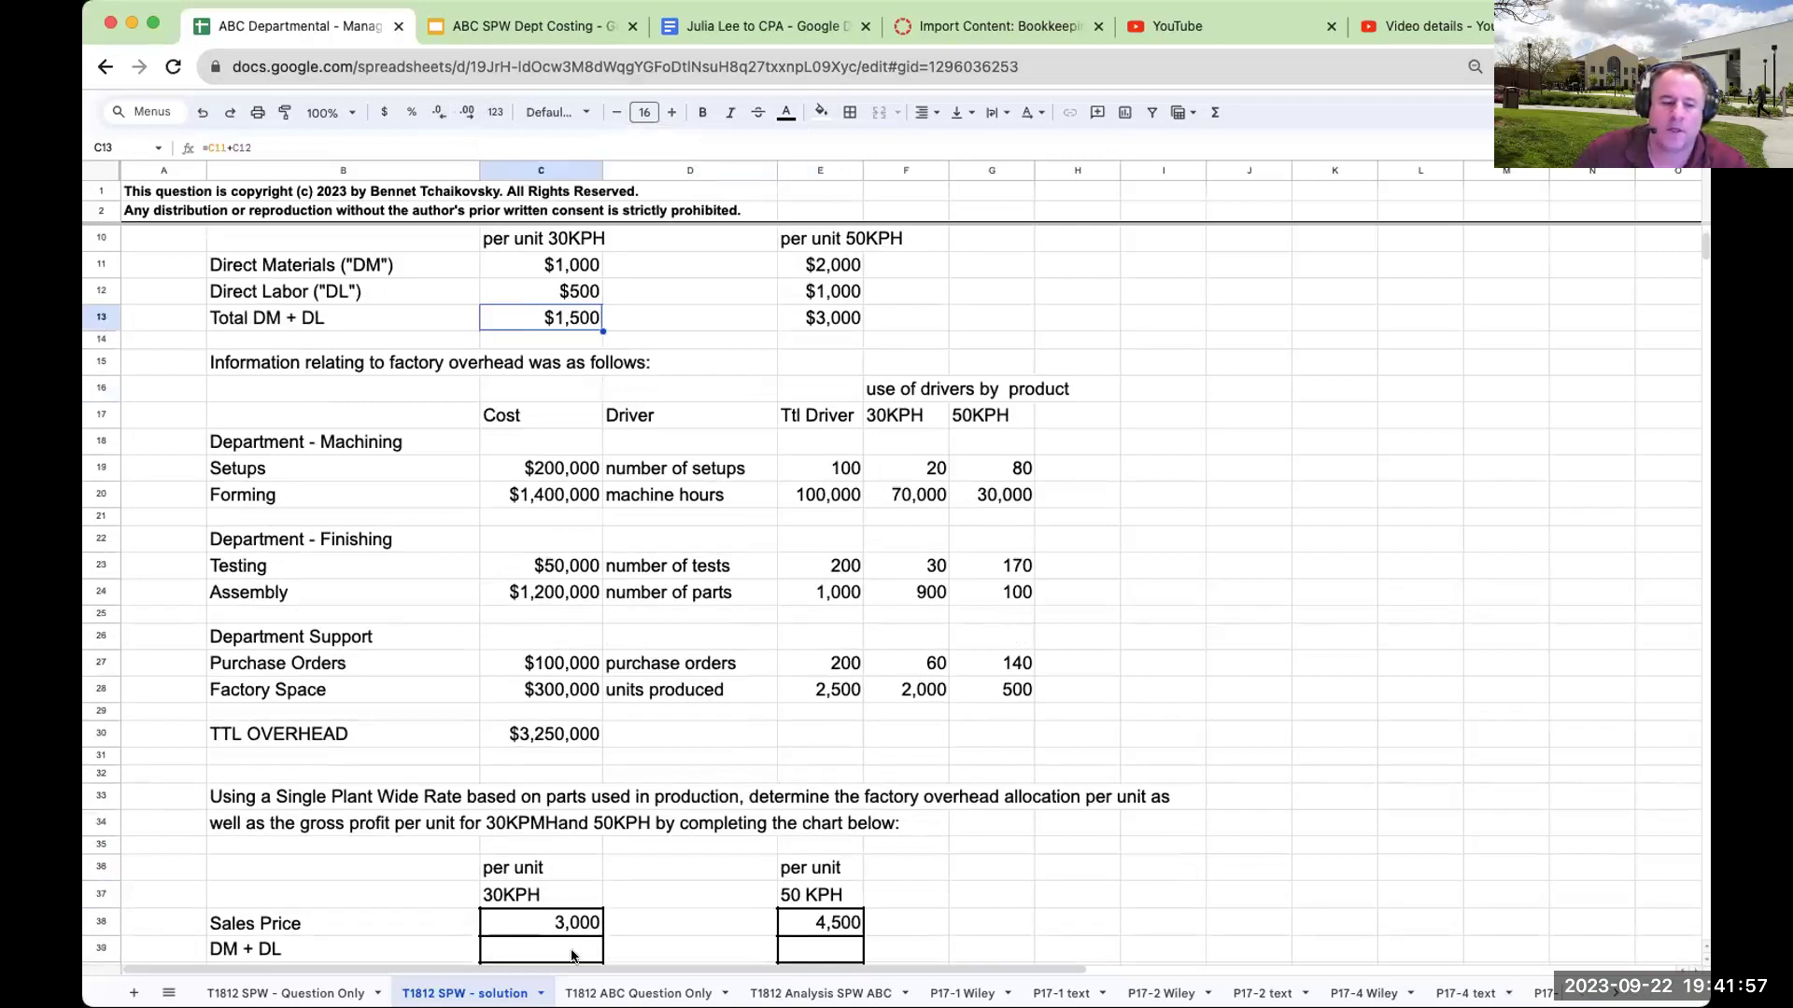
pyautogui.click(568, 950)
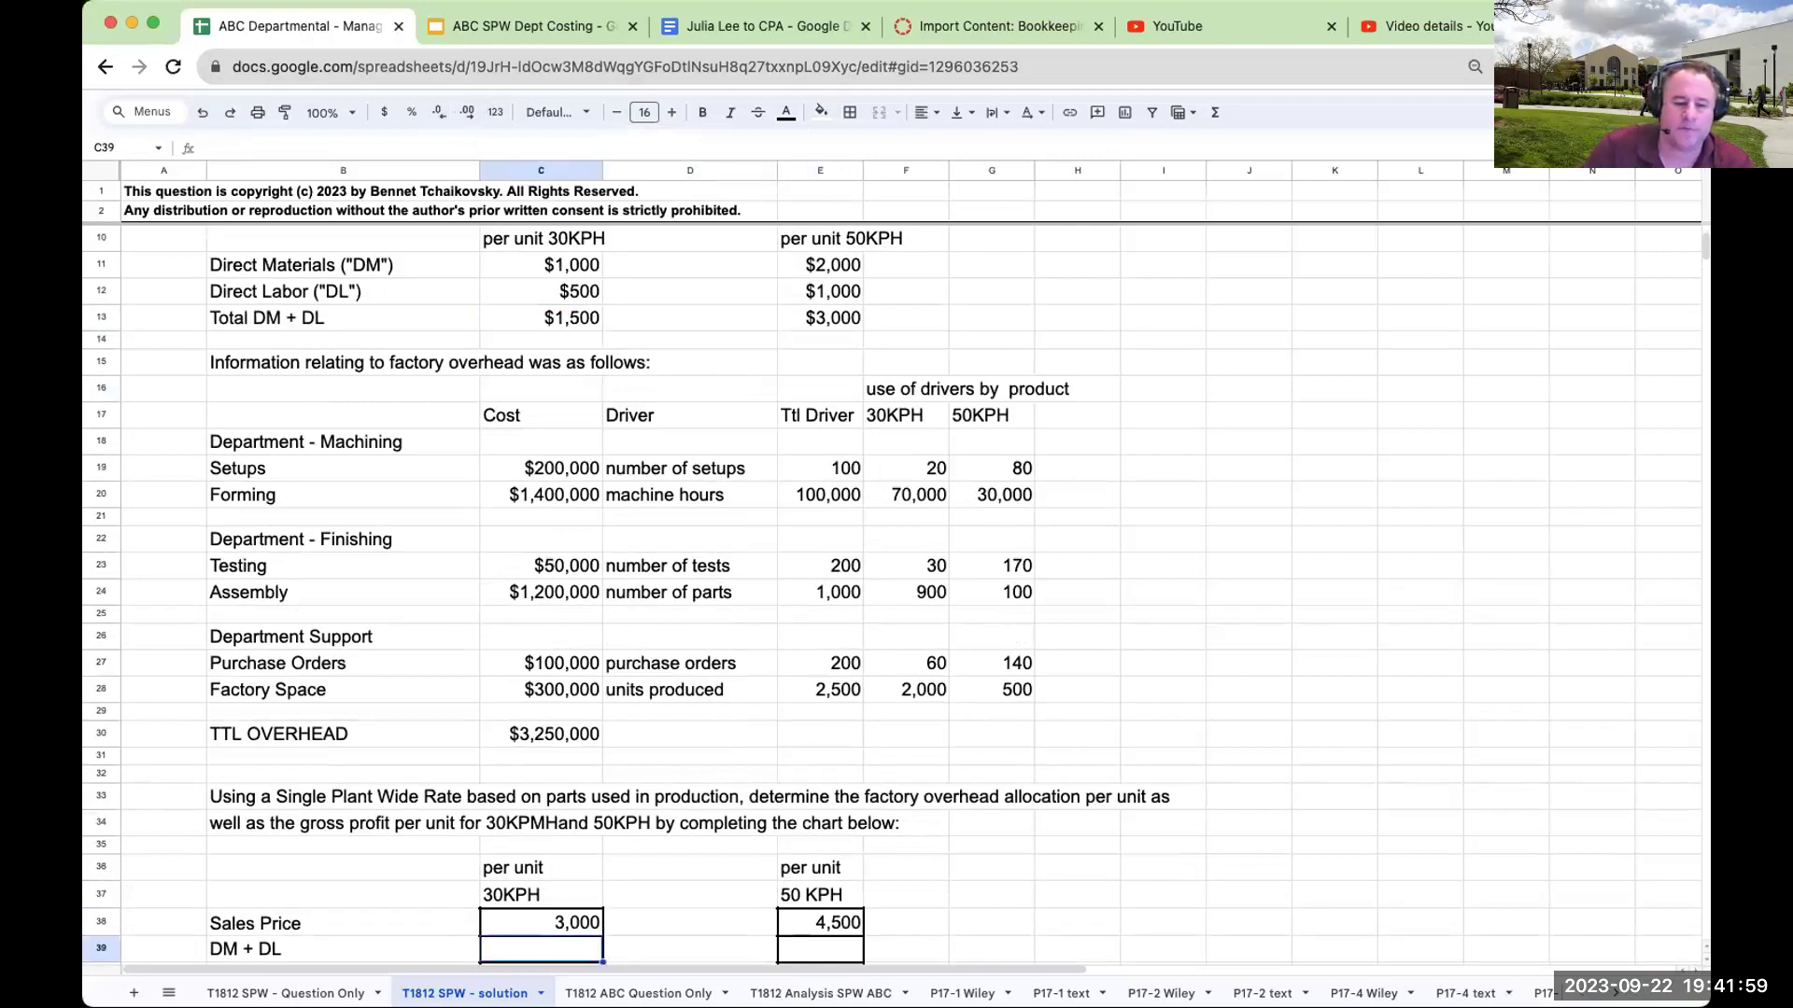
pyautogui.write('1500')
pyautogui.press('Tab')
pyautogui.press('Tab')
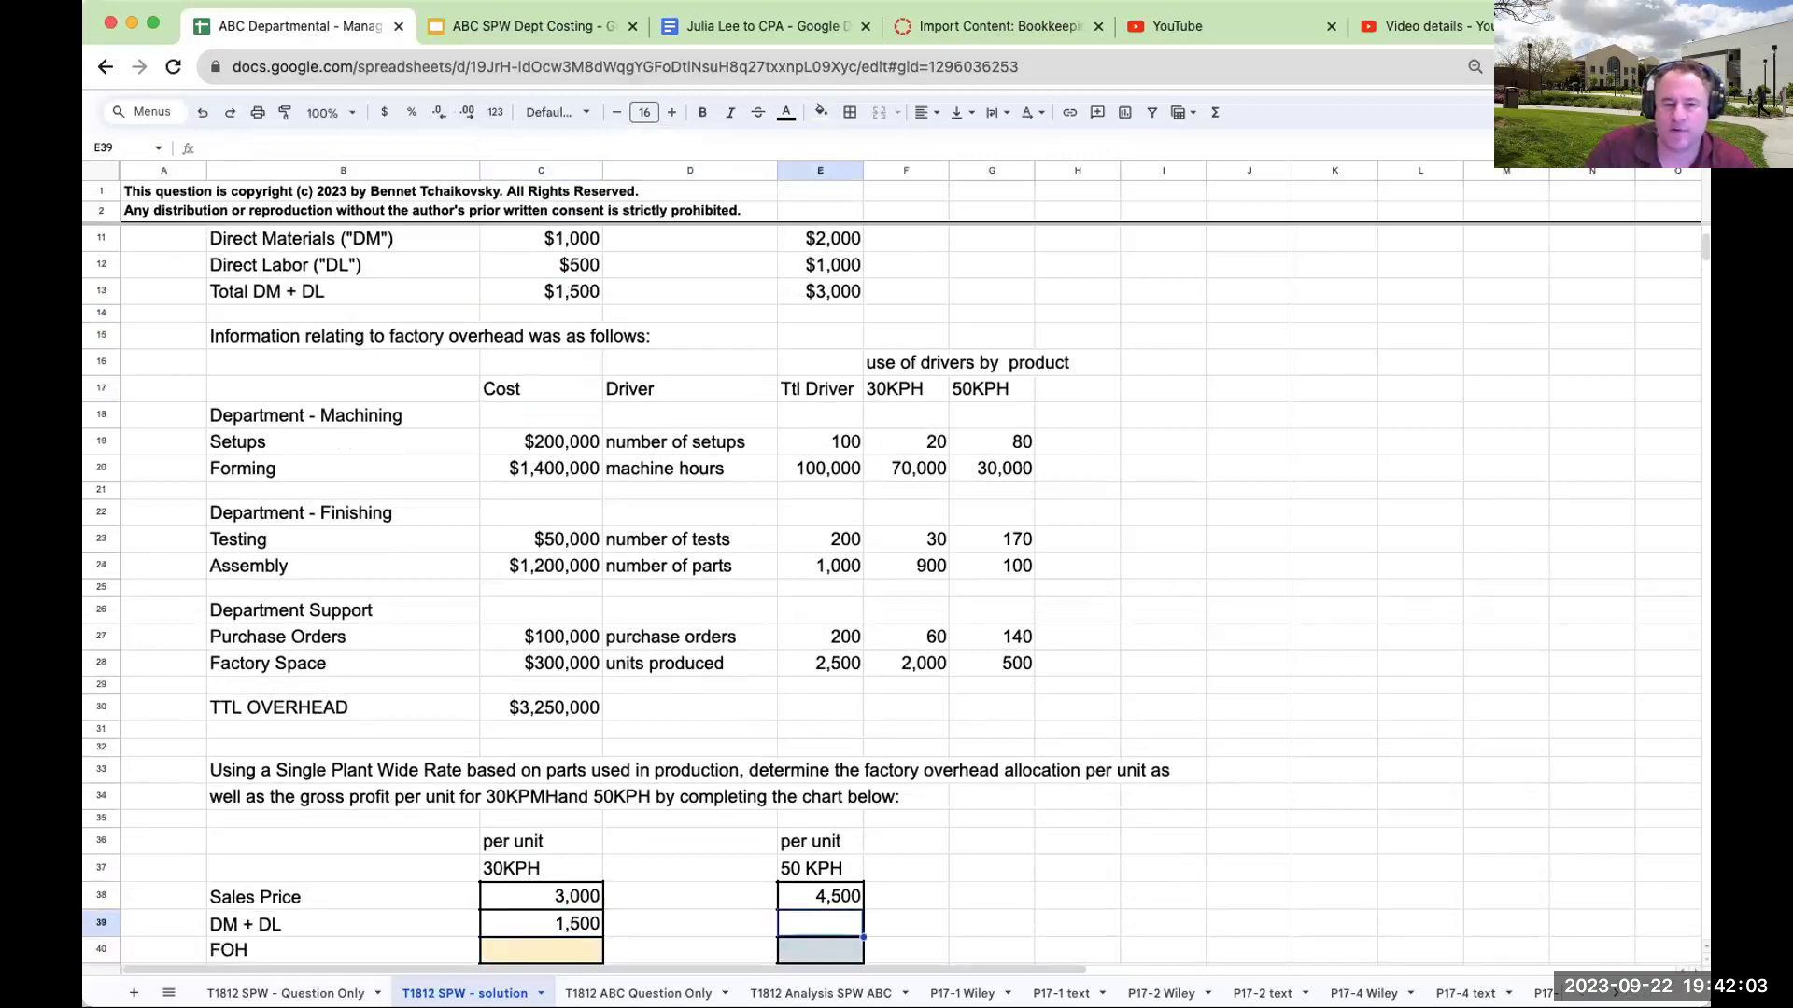
pyautogui.write('3000')
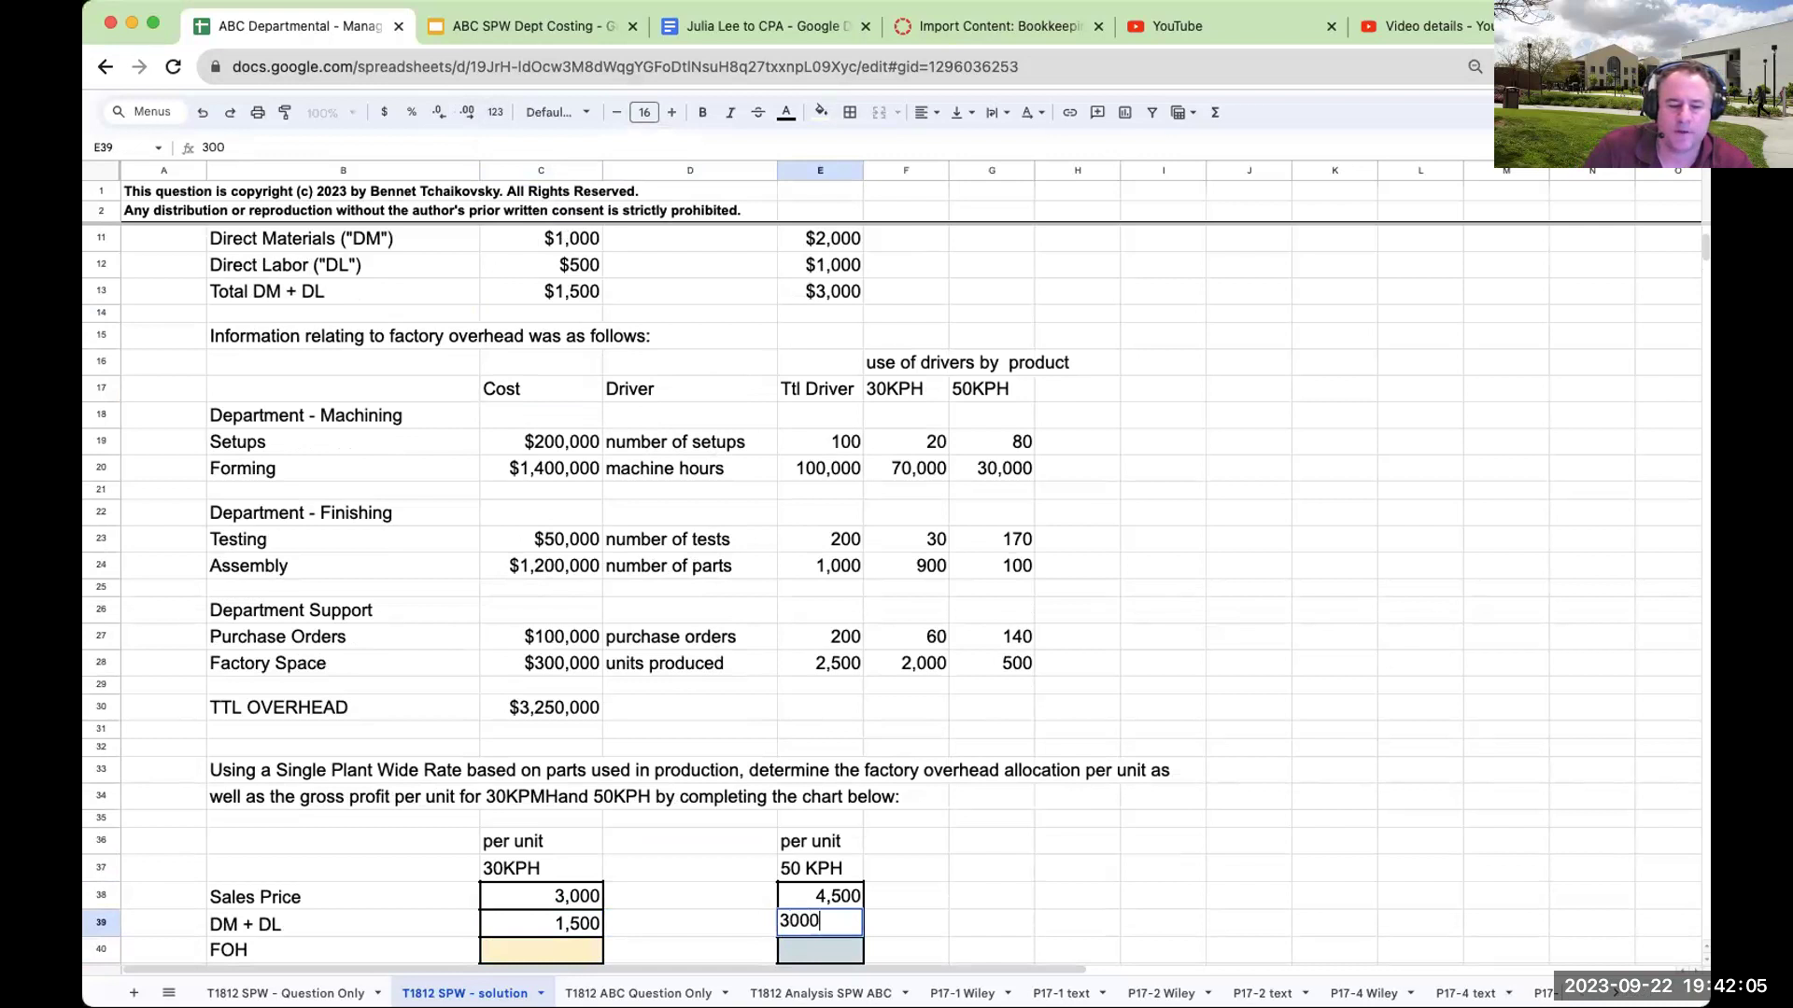
pyautogui.press('Left')
# Format the Sales Price and DM + DL cells (C38:E39) as dollar currency without decimals.
pyautogui.moveTo(586, 896); pyautogui.dragTo(852, 919)
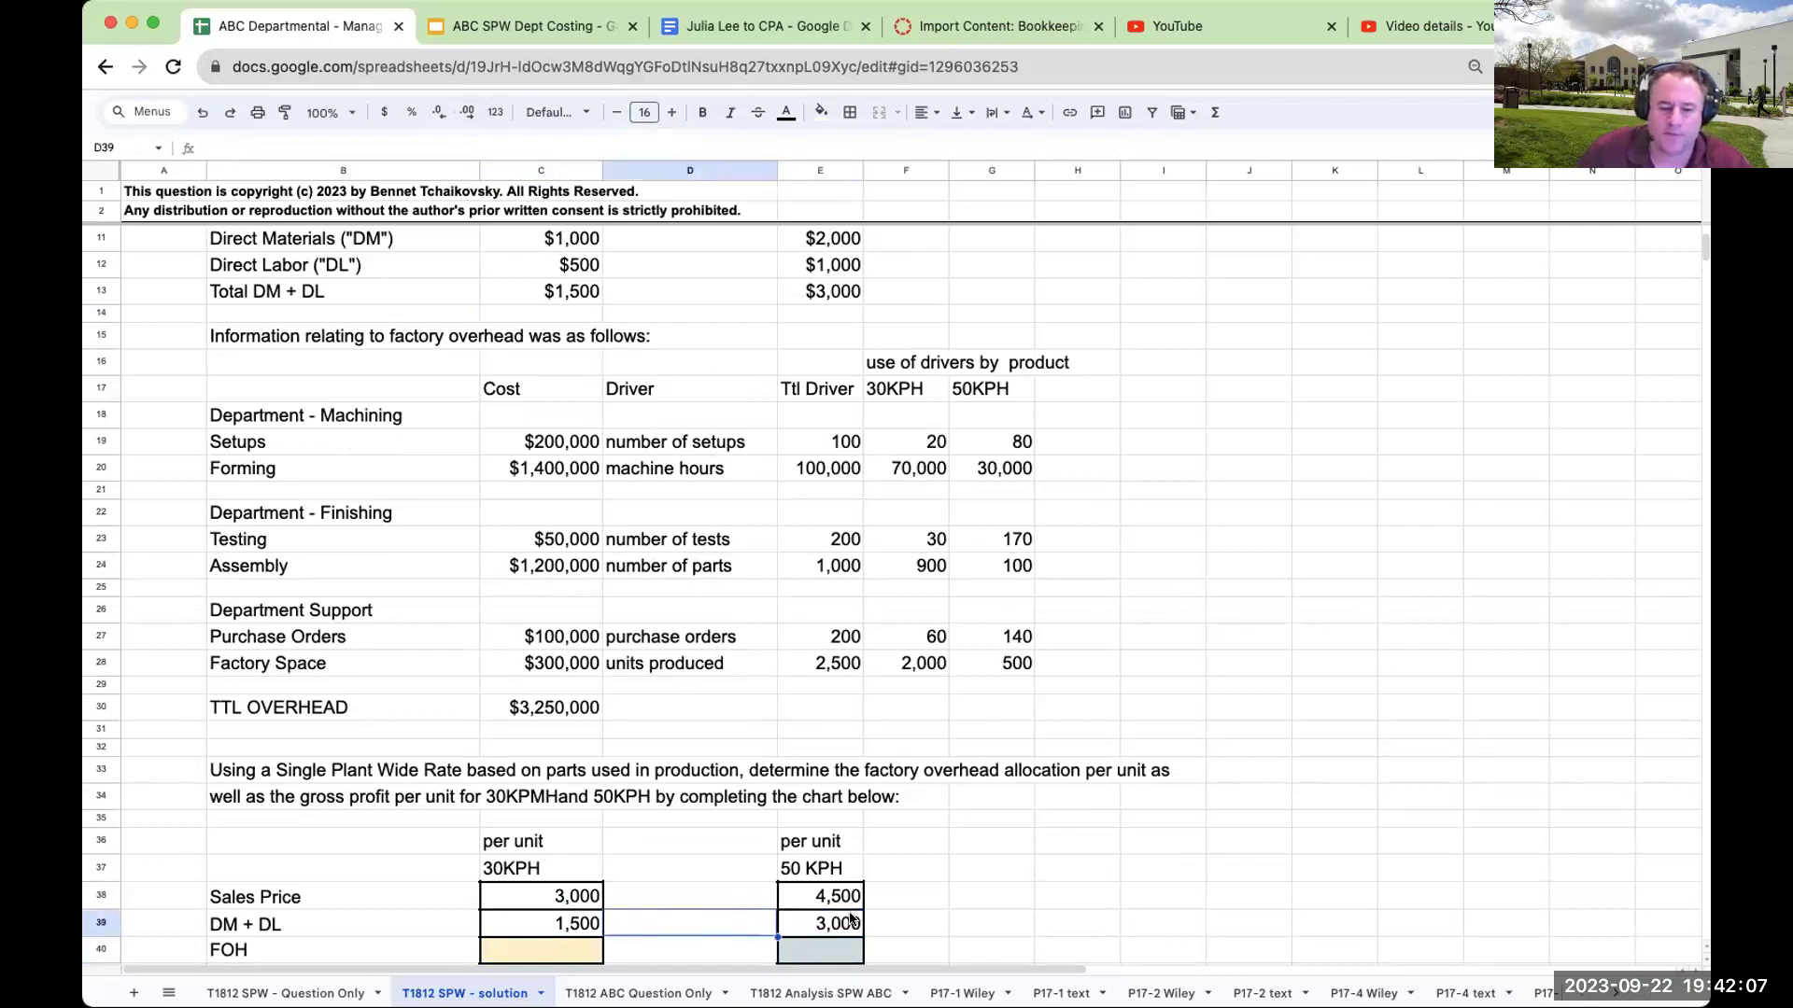
pyautogui.click(384, 112)
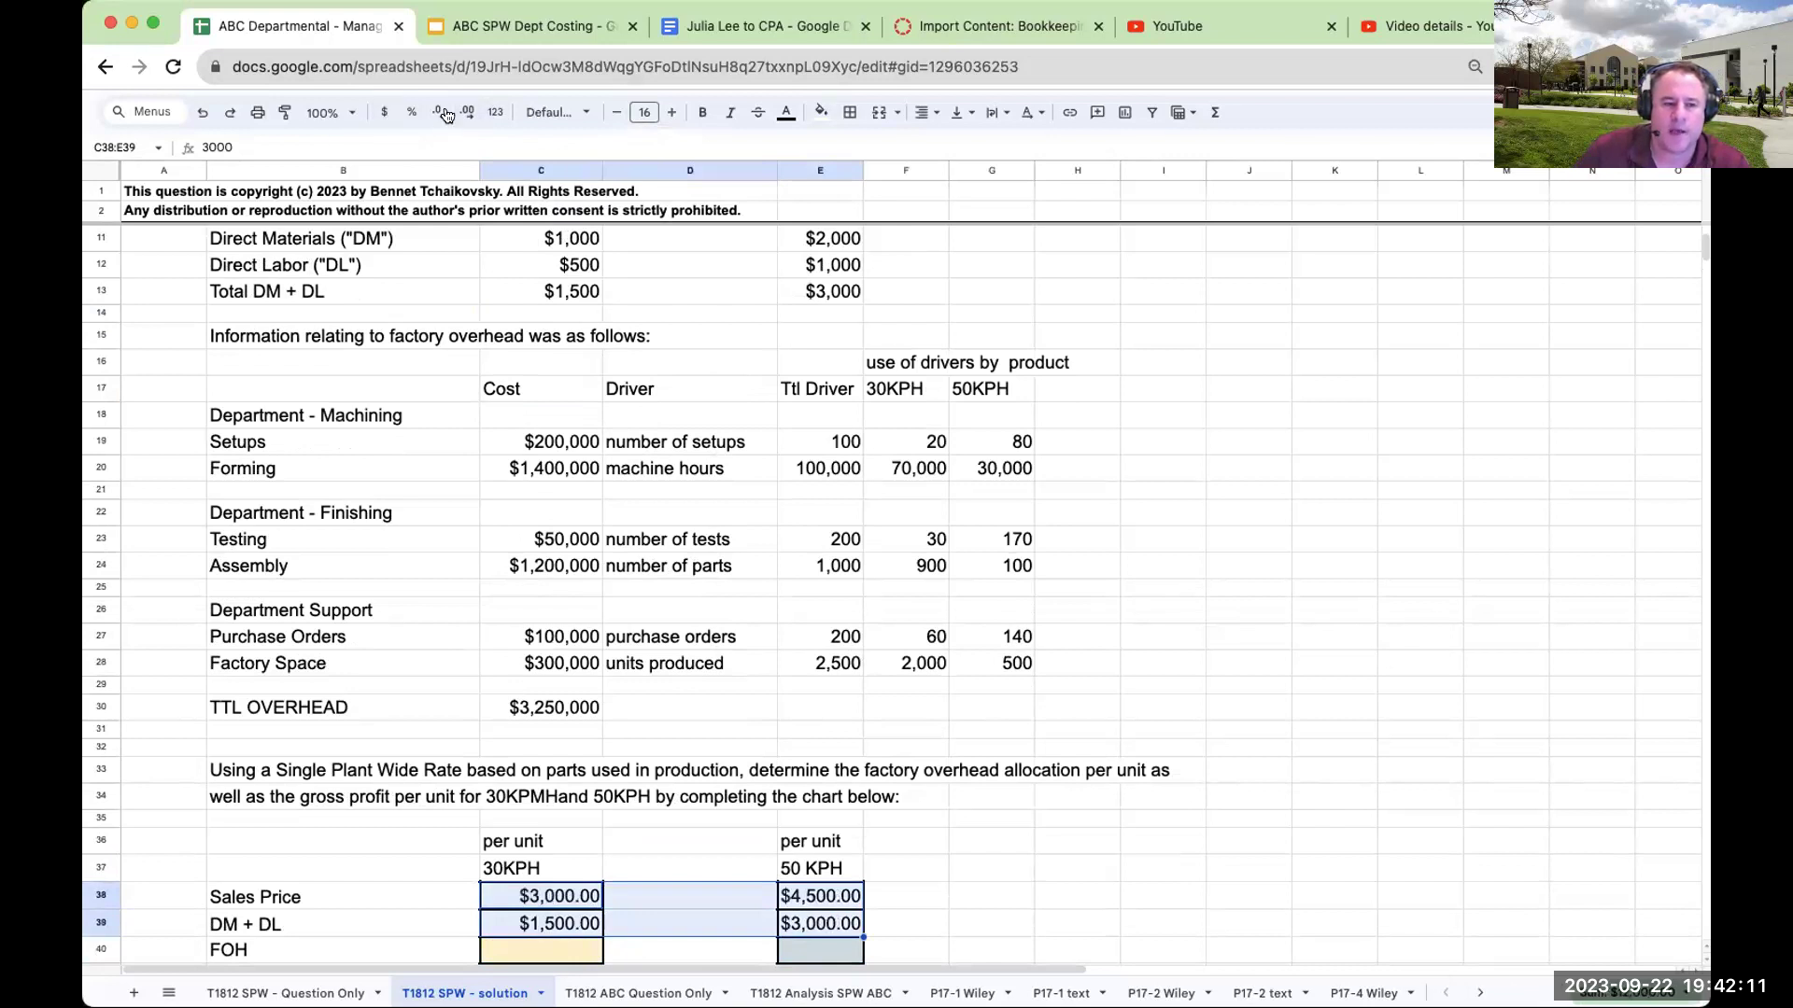
pyautogui.click(439, 112)
pyautogui.click(1041, 801)
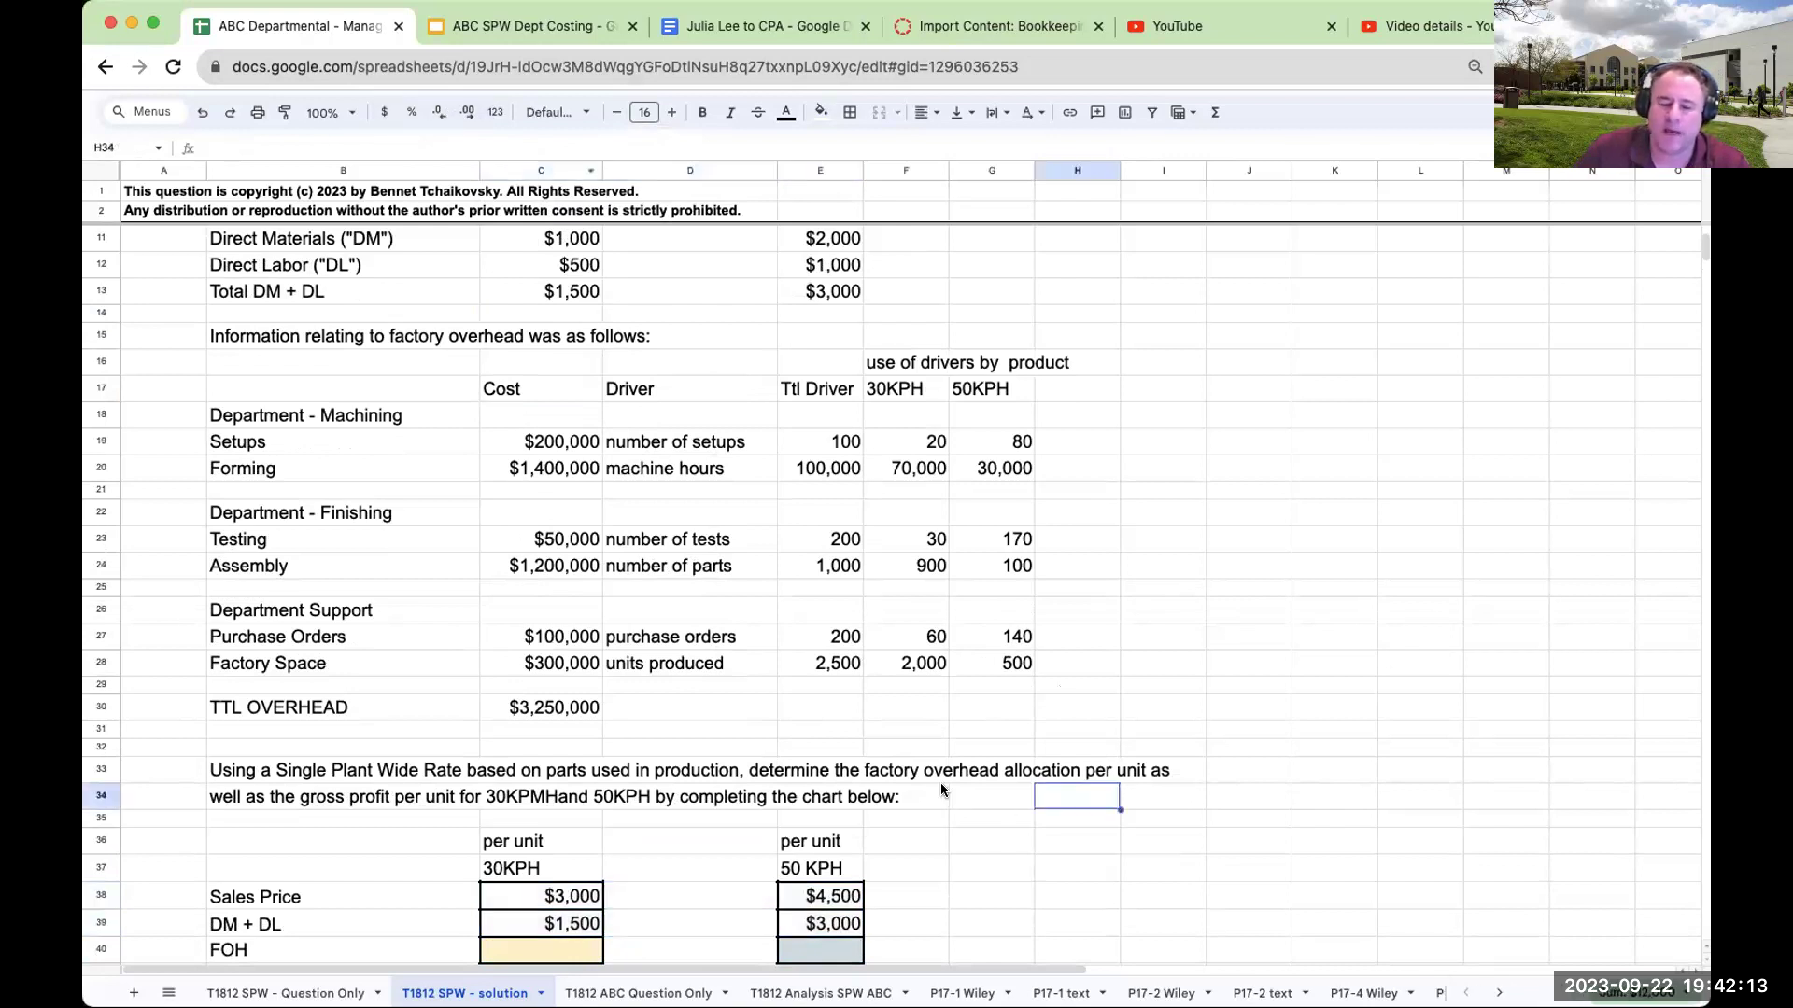
# Add the reference label aa beside Sales Price in cell A38.
pyautogui.scroll(-3, 961, 780)
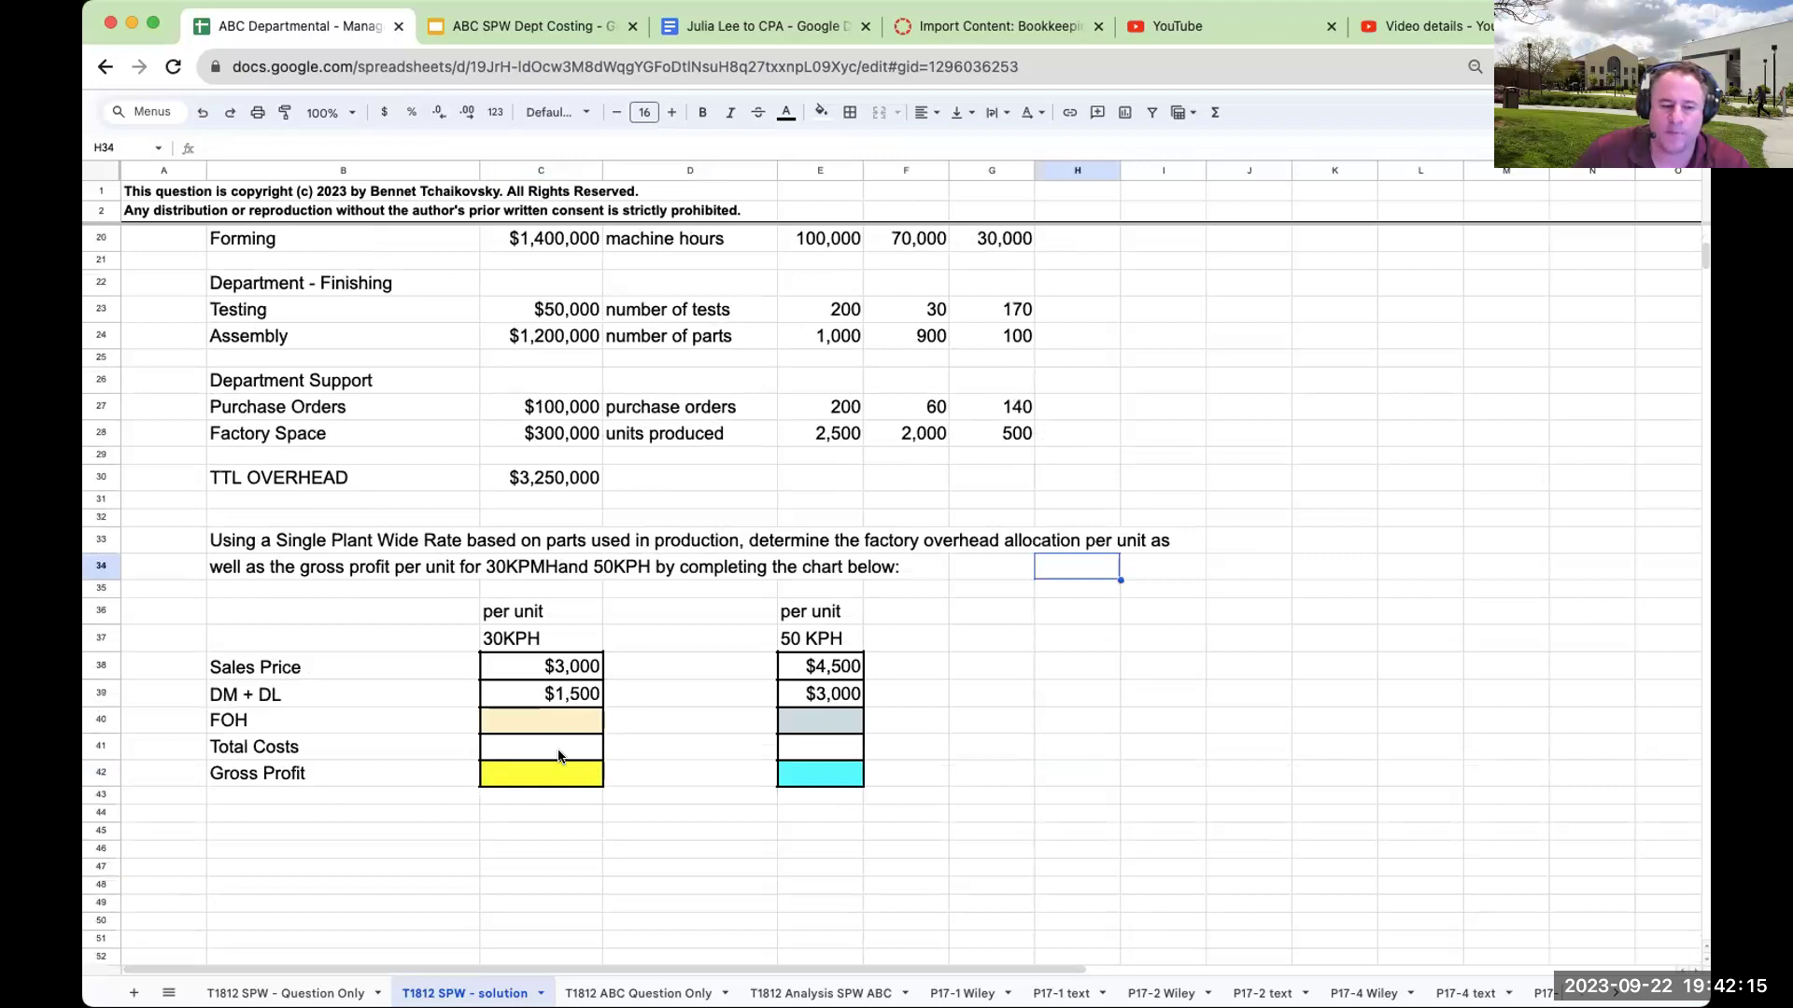
pyautogui.click(562, 737)
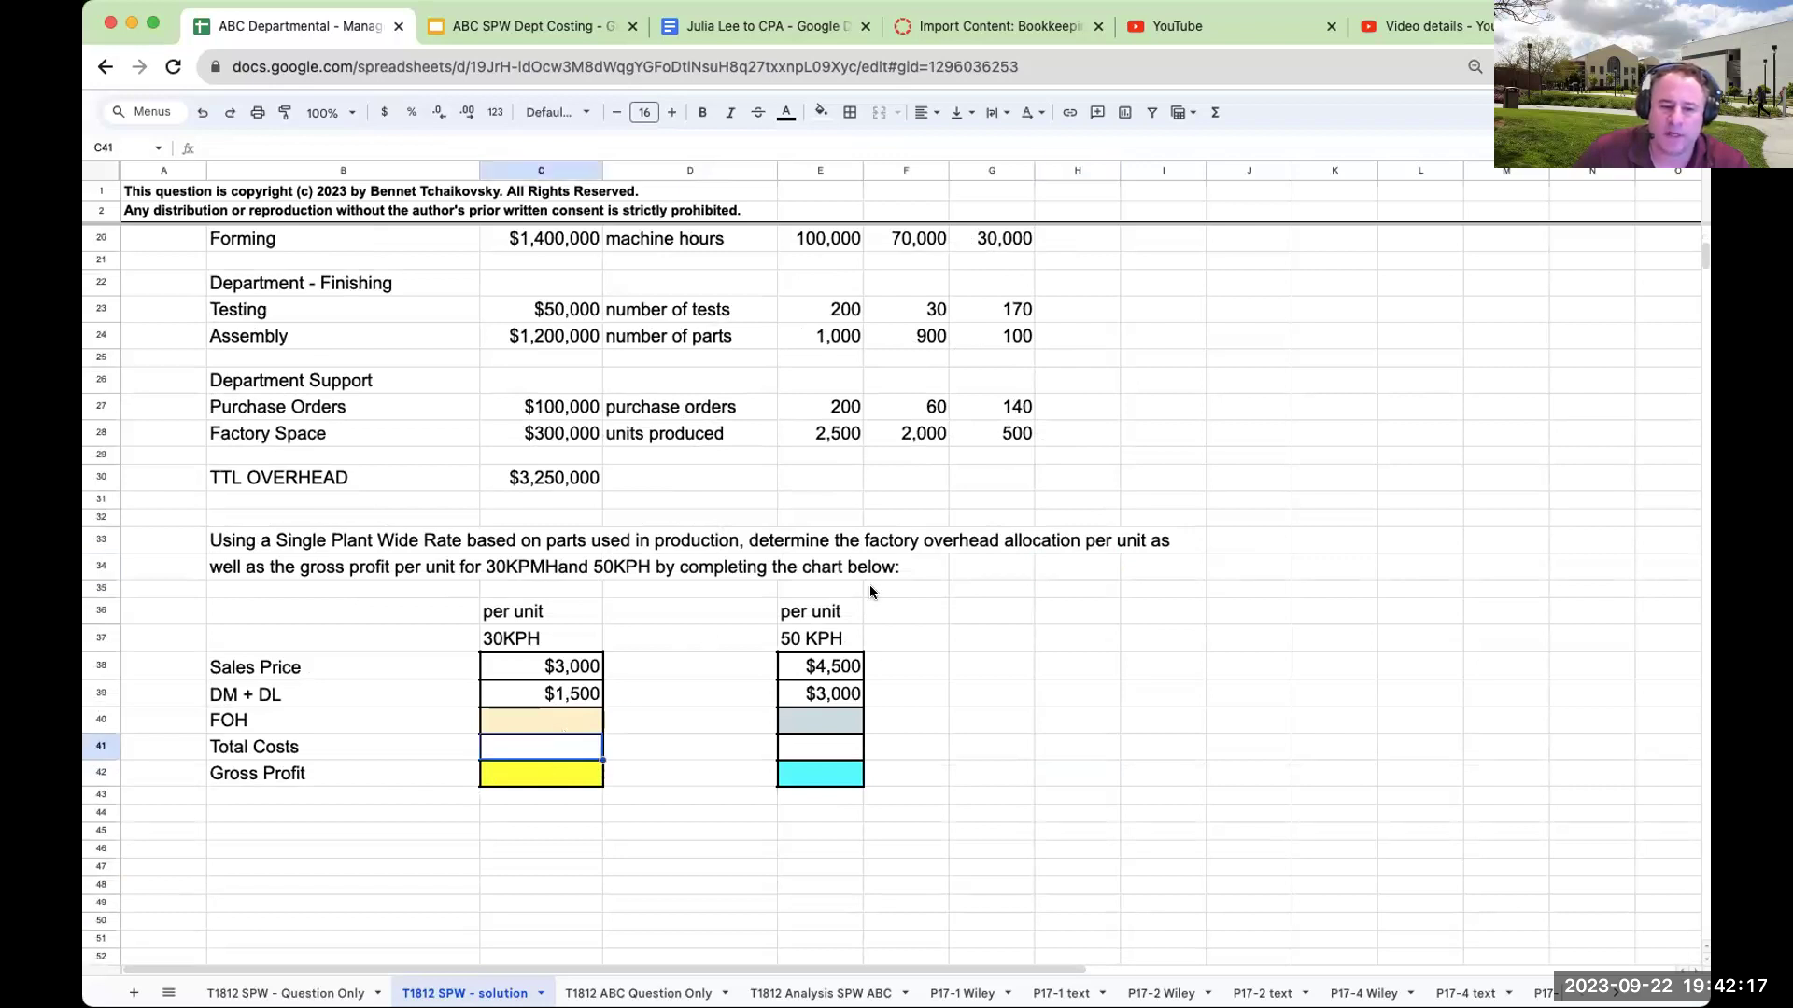
pyautogui.click(545, 716)
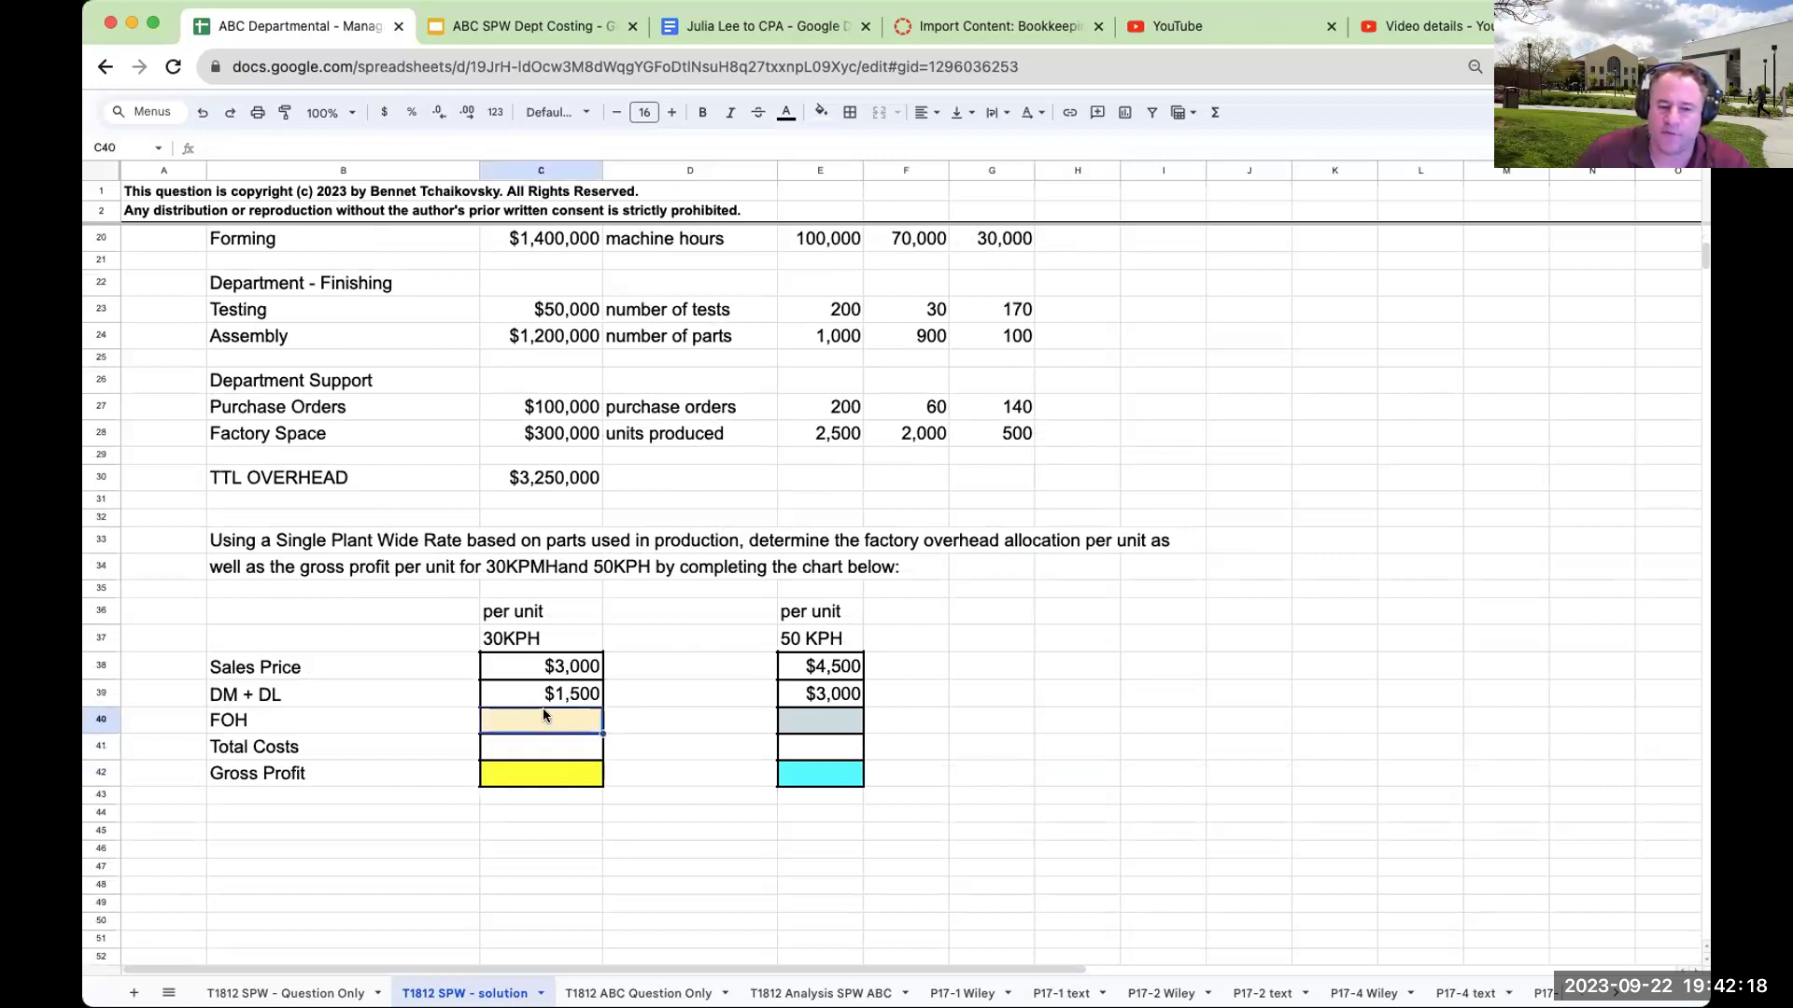
pyautogui.click(563, 777)
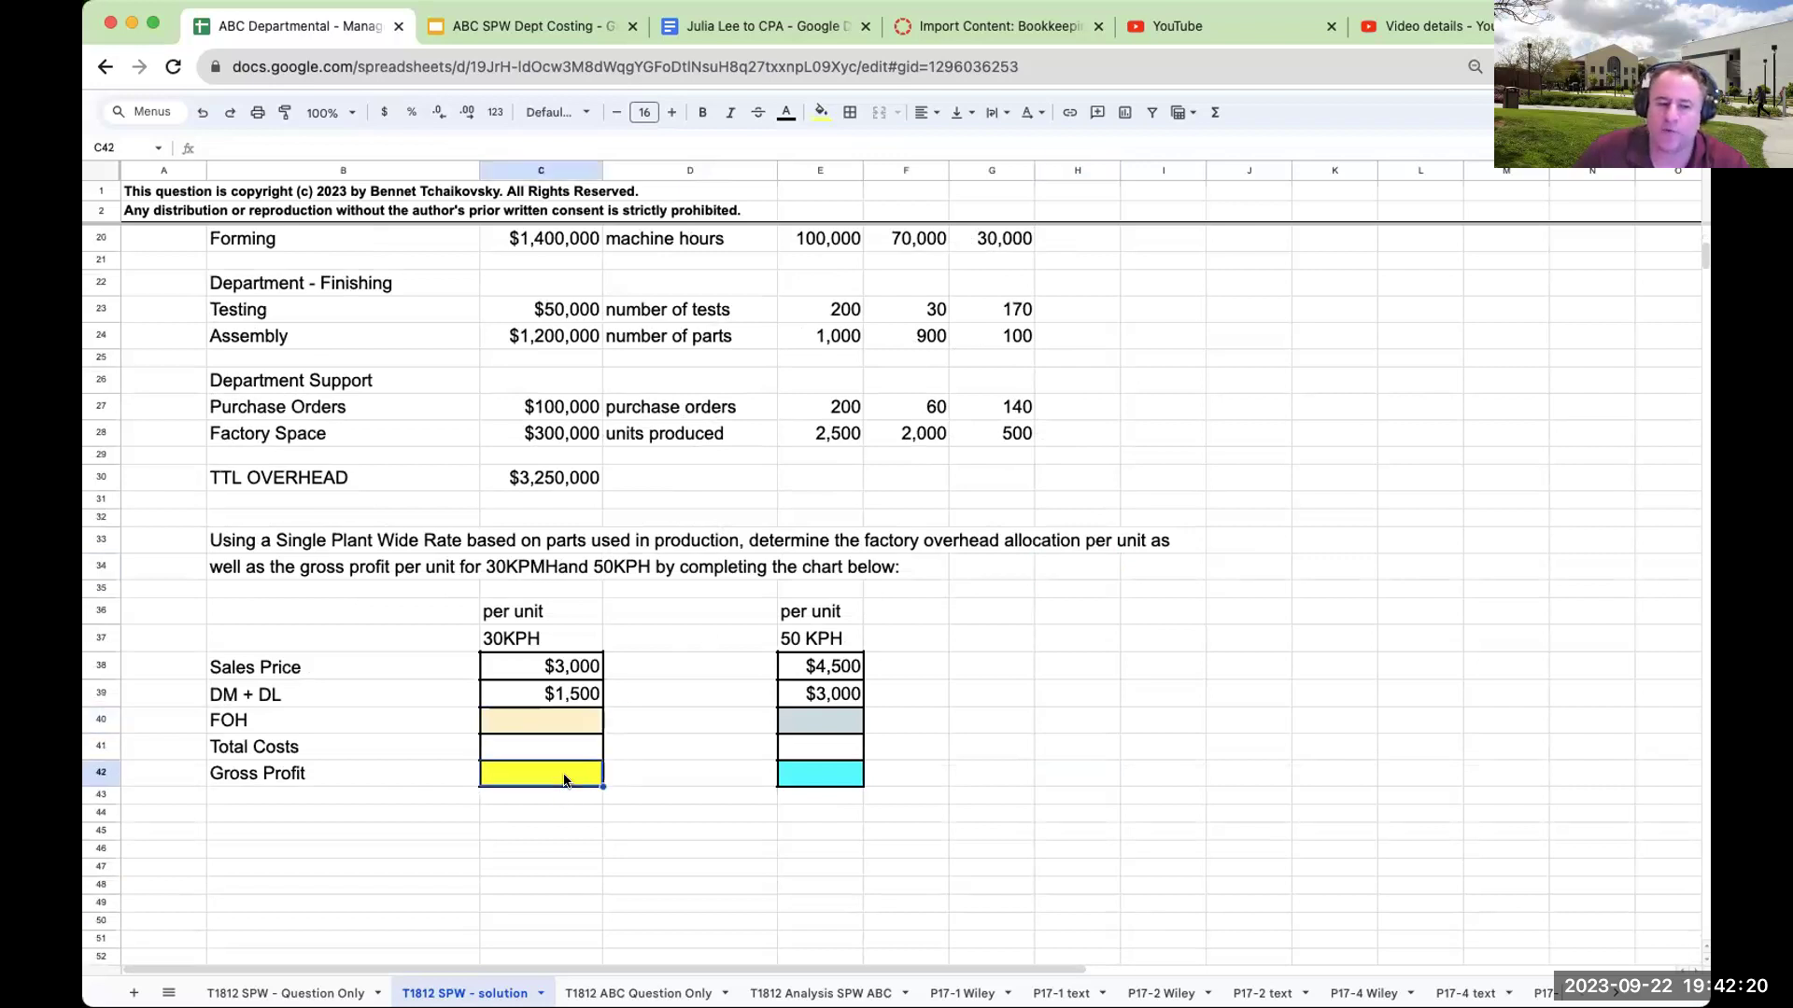
pyautogui.click(155, 674)
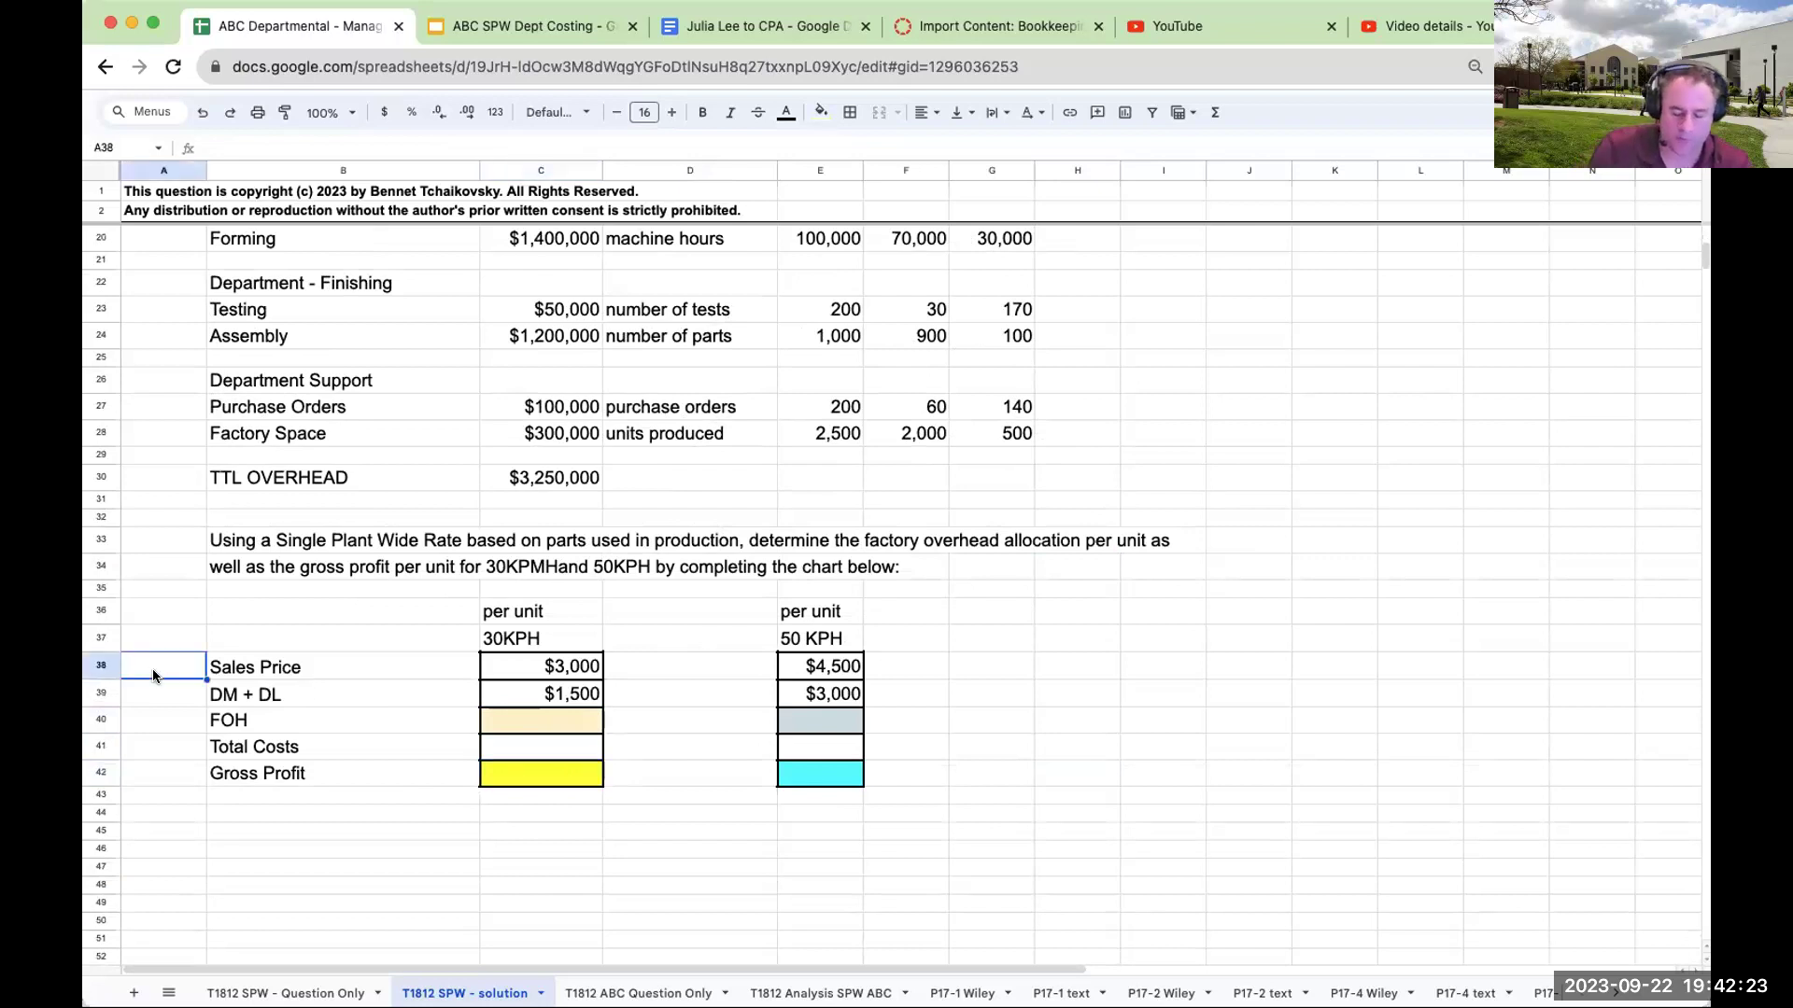
pyautogui.write('aa')
pyautogui.press('Return')
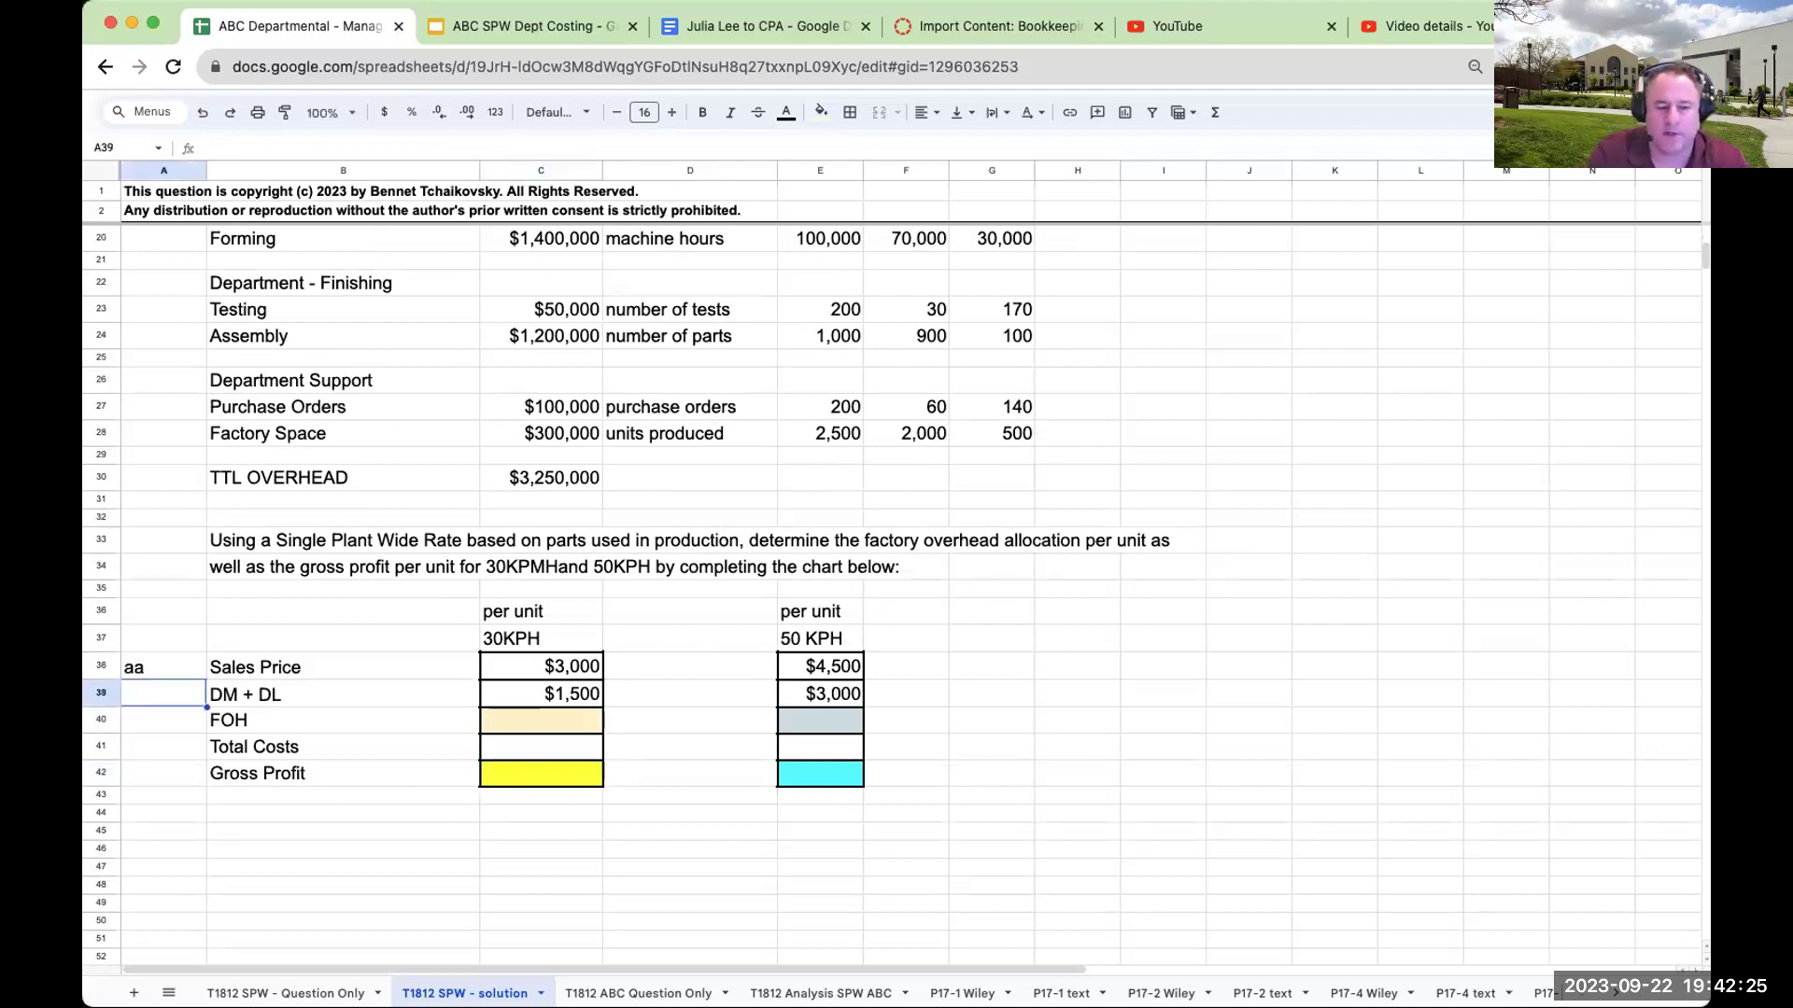
# Add the reference label bb beside Total Costs in A41 and aa-bb=cc beside Gross Profit in A42.
pyautogui.press('Return')
pyautogui.press('Return')
pyautogui.press('Return')
pyautogui.press('Return')
pyautogui.write('gg')
pyautogui.press('Return')
pyautogui.press('Up')
pyautogui.write('bb')
pyautogui.press('Return')
pyautogui.write('aa-')
pyautogui.write('bb=cc')
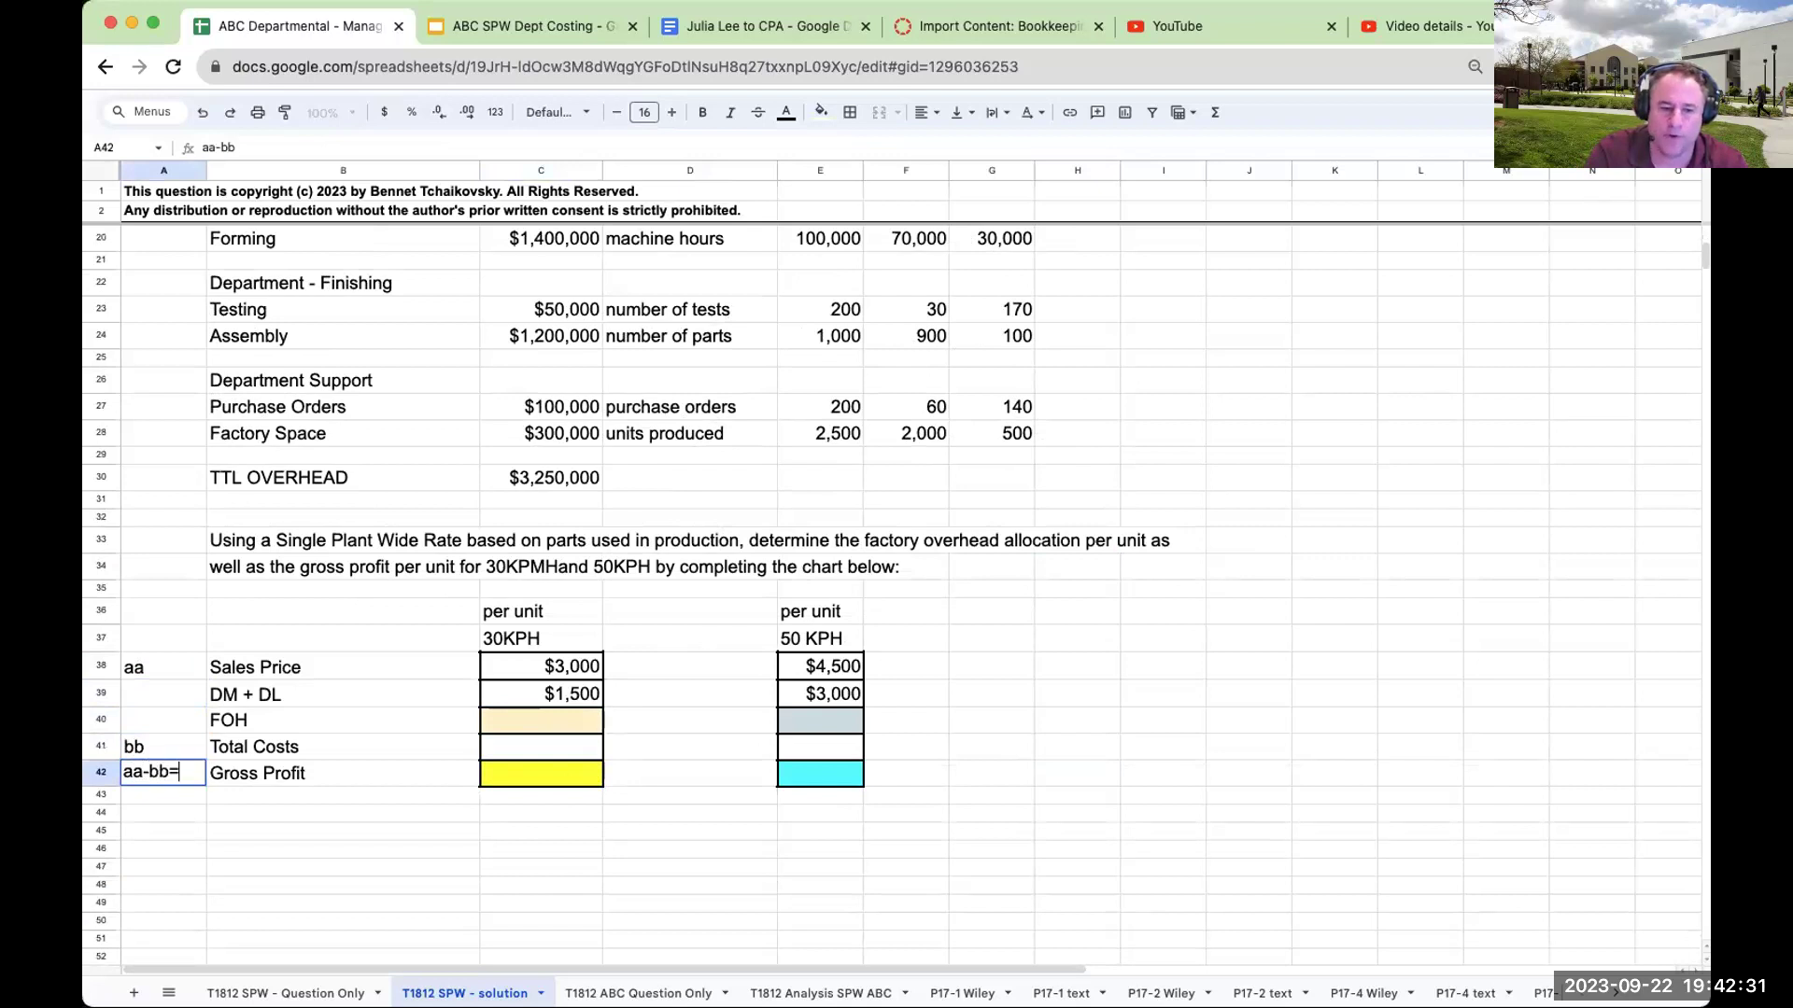
pyautogui.press('Return')
# Add a top border across B29:G29 to draw a line under the Factory Space row of the overhead table.
pyautogui.press('Up')
pyautogui.press('Right')
pyautogui.press('Right')
pyautogui.press('Right')
pyautogui.press('Right')
pyautogui.press('Right')
pyautogui.press('Up')
pyautogui.press('Up')
pyautogui.press('Up')
pyautogui.press('Up')
pyautogui.press('Up')
pyautogui.press('Up')
pyautogui.press('Up')
pyautogui.press('Up')
pyautogui.press('Up')
pyautogui.press('Up')
pyautogui.press('Up')
pyautogui.press('Up')
pyautogui.press('Up')
pyautogui.press('Up')
pyautogui.press('Up')
pyautogui.press('Up')
pyautogui.press('Up')
pyautogui.press('Up')
pyautogui.press('Up')
pyautogui.press('Up')
pyautogui.press('Up')
pyautogui.press('Up')
pyautogui.press('Up')
pyautogui.press('Up')
pyautogui.press('Up')
pyautogui.press('Up')
pyautogui.press('Up')
pyautogui.press('Up')
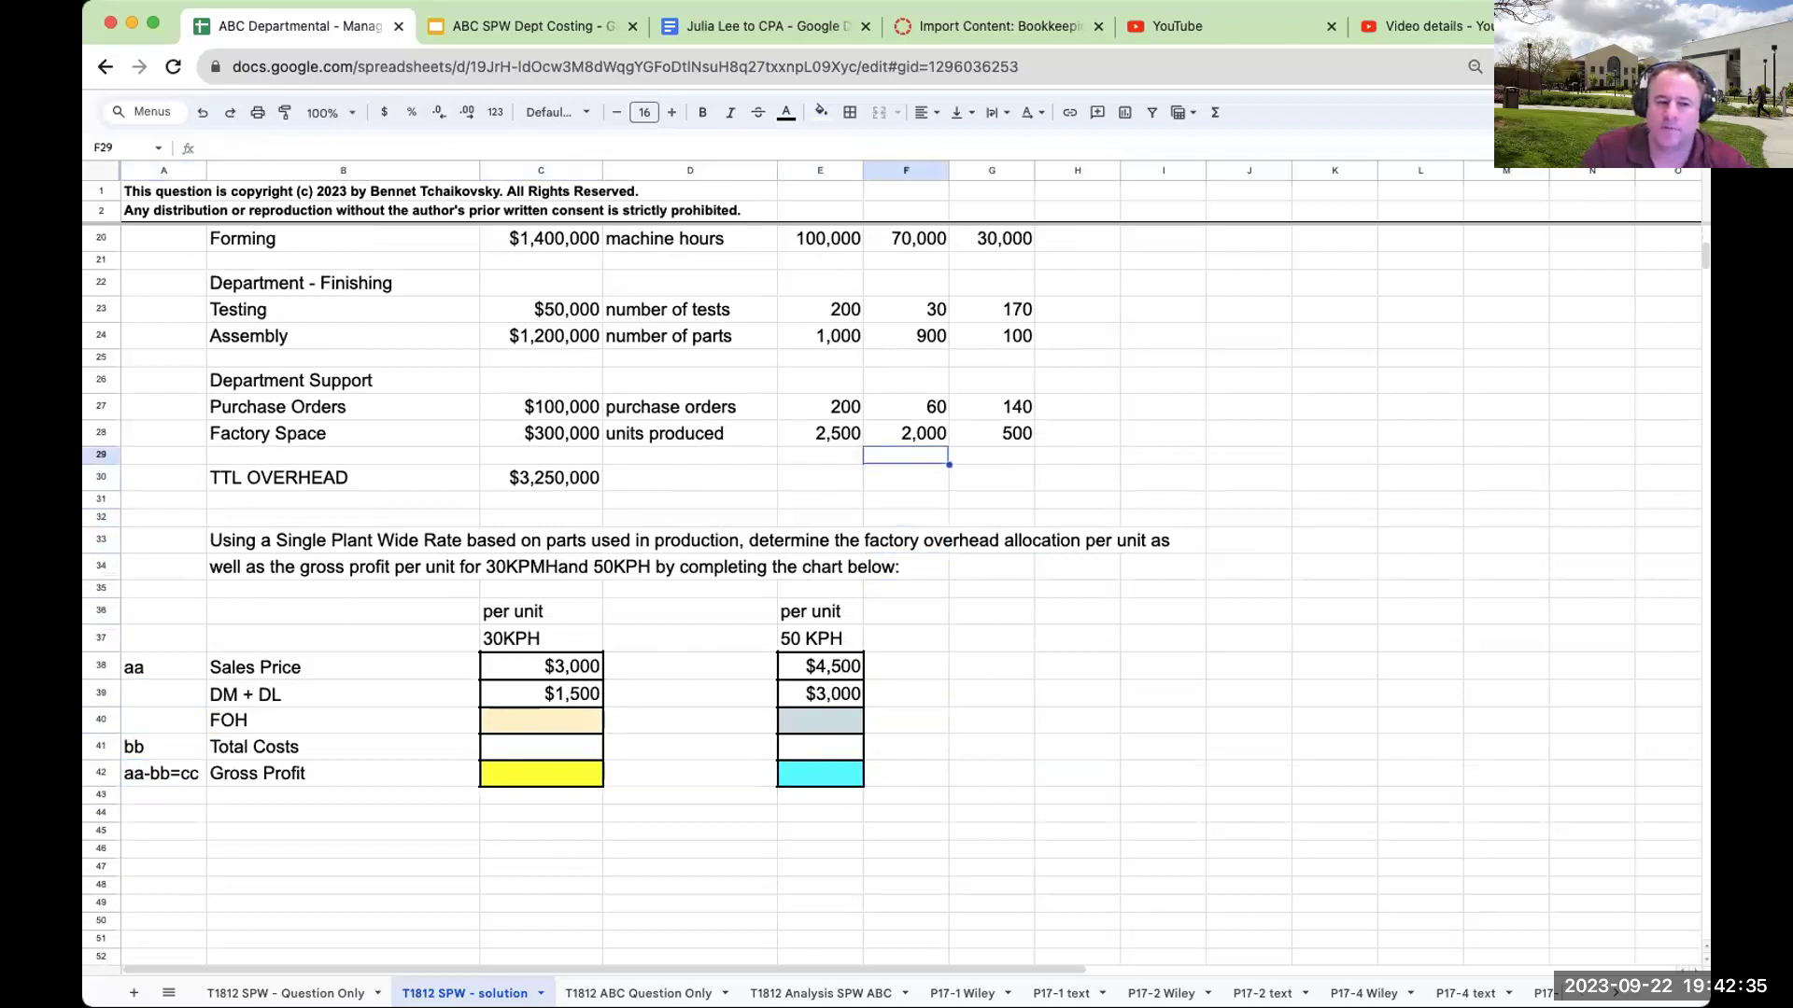
pyautogui.press('Up')
pyautogui.press('Up')
pyautogui.press('Up')
pyautogui.press('Up')
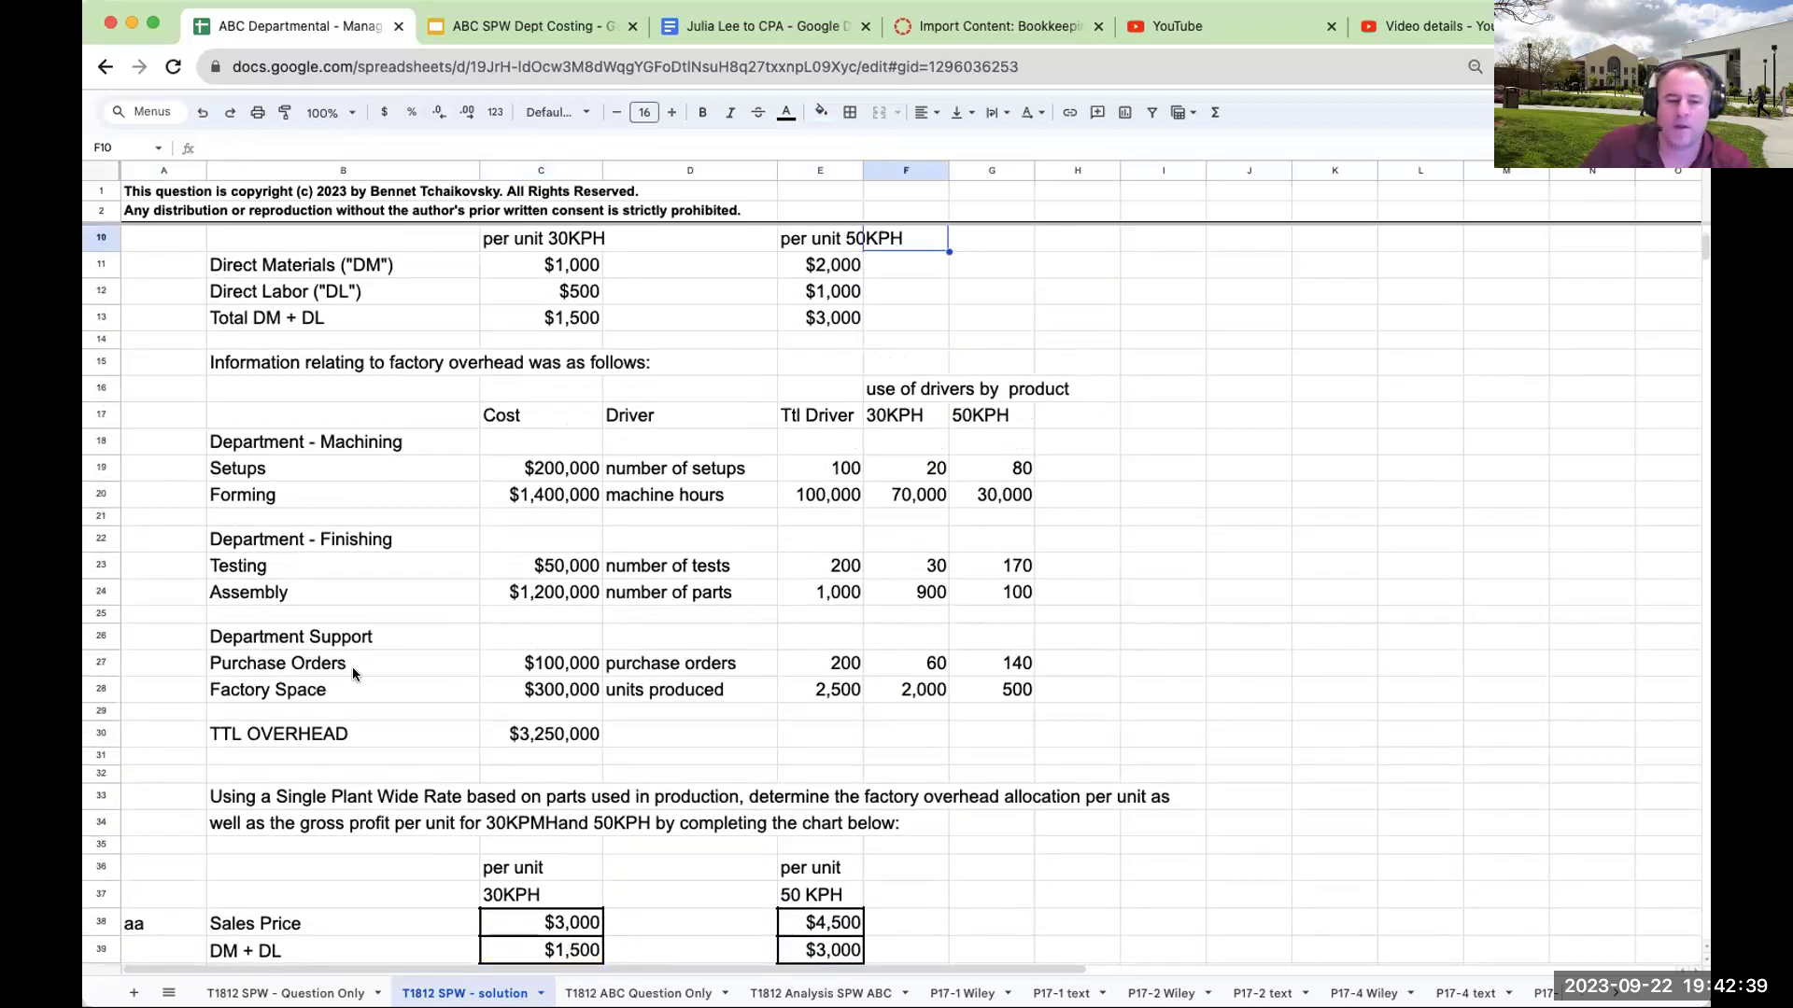
pyautogui.moveTo(294, 712); pyautogui.dragTo(1023, 719)
pyautogui.click(847, 112)
pyautogui.click(887, 176)
pyautogui.click(595, 795)
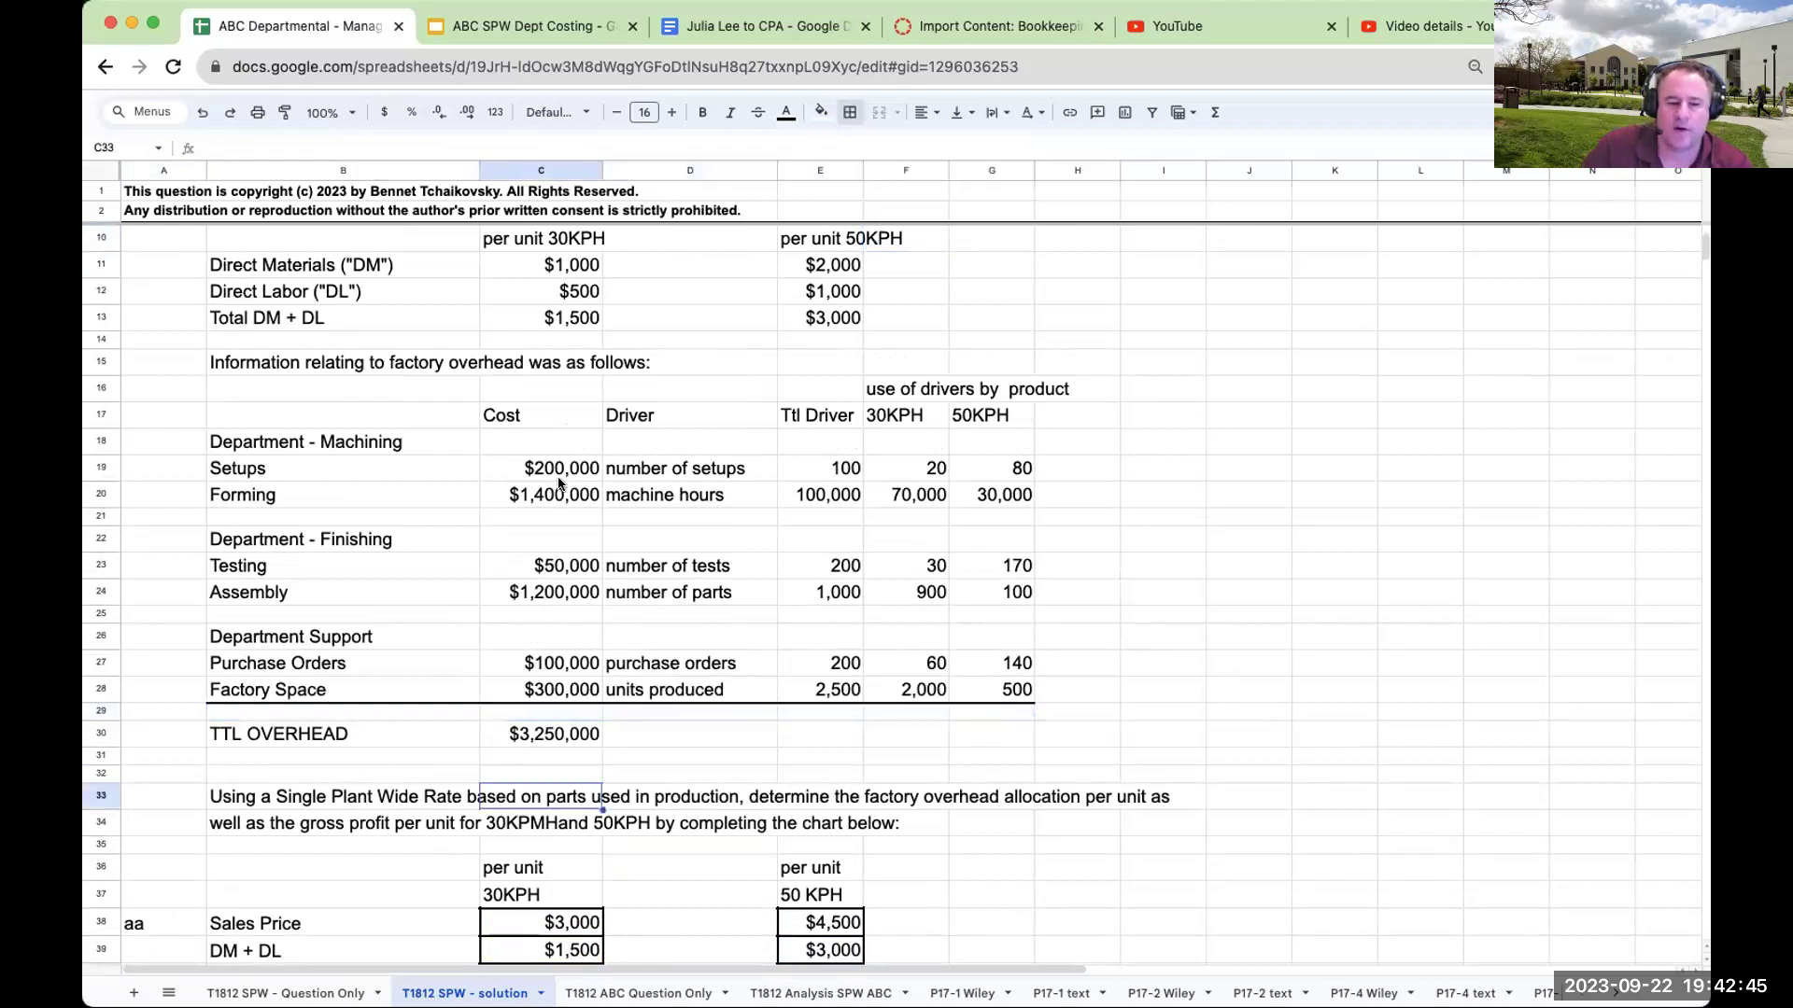
# Review the overhead costs in column C from Setups down to the TTL OVERHEAD formula.
pyautogui.click(560, 477)
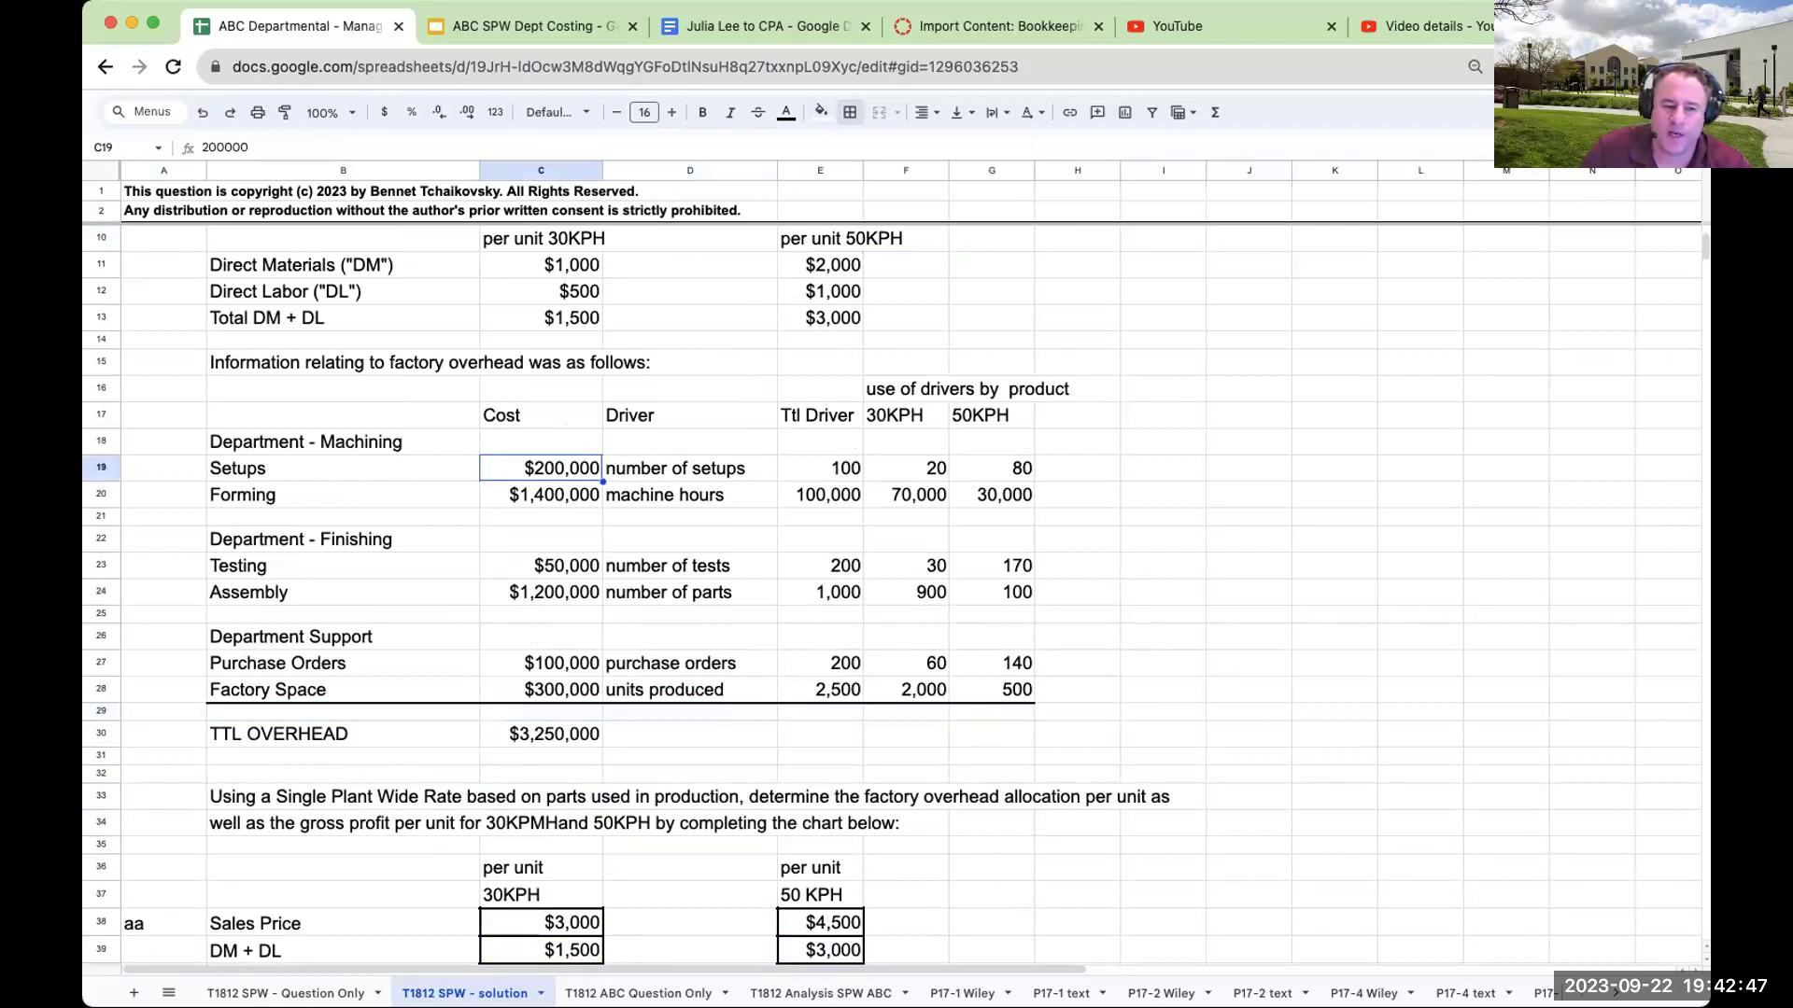
pyautogui.click(555, 495)
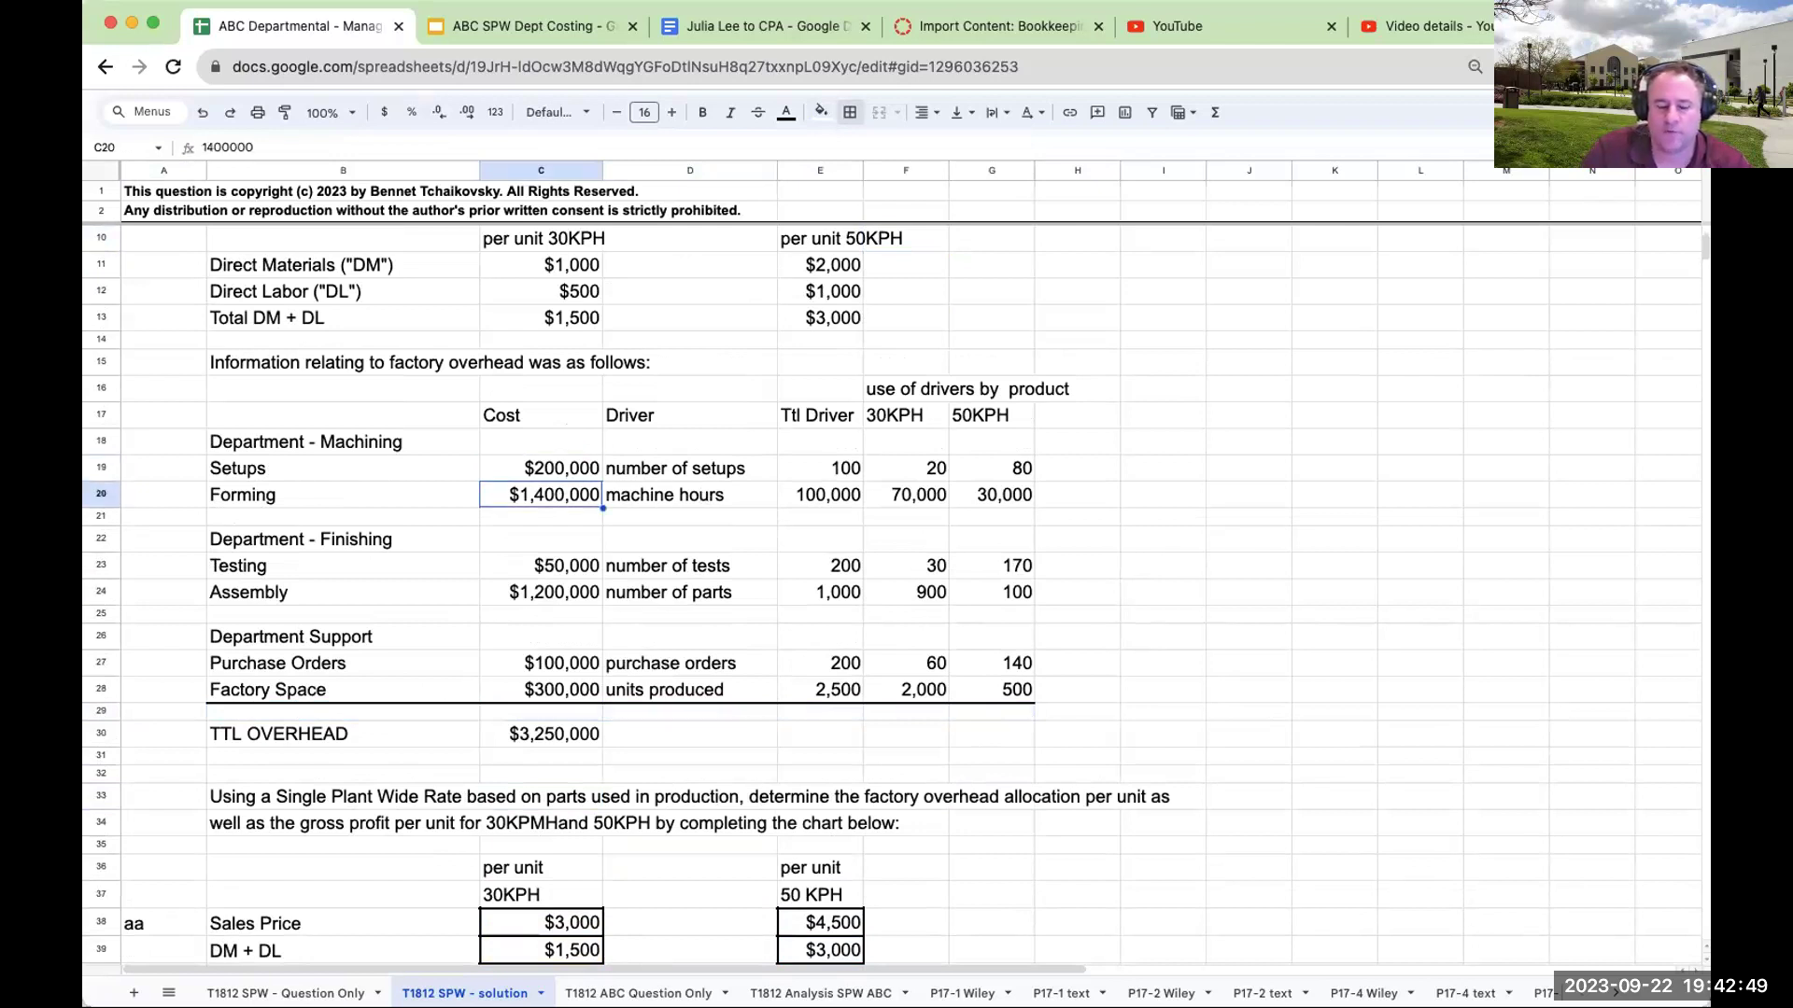
pyautogui.press('Down')
pyautogui.press('Down')
pyautogui.press('Down')
pyautogui.press('Down')
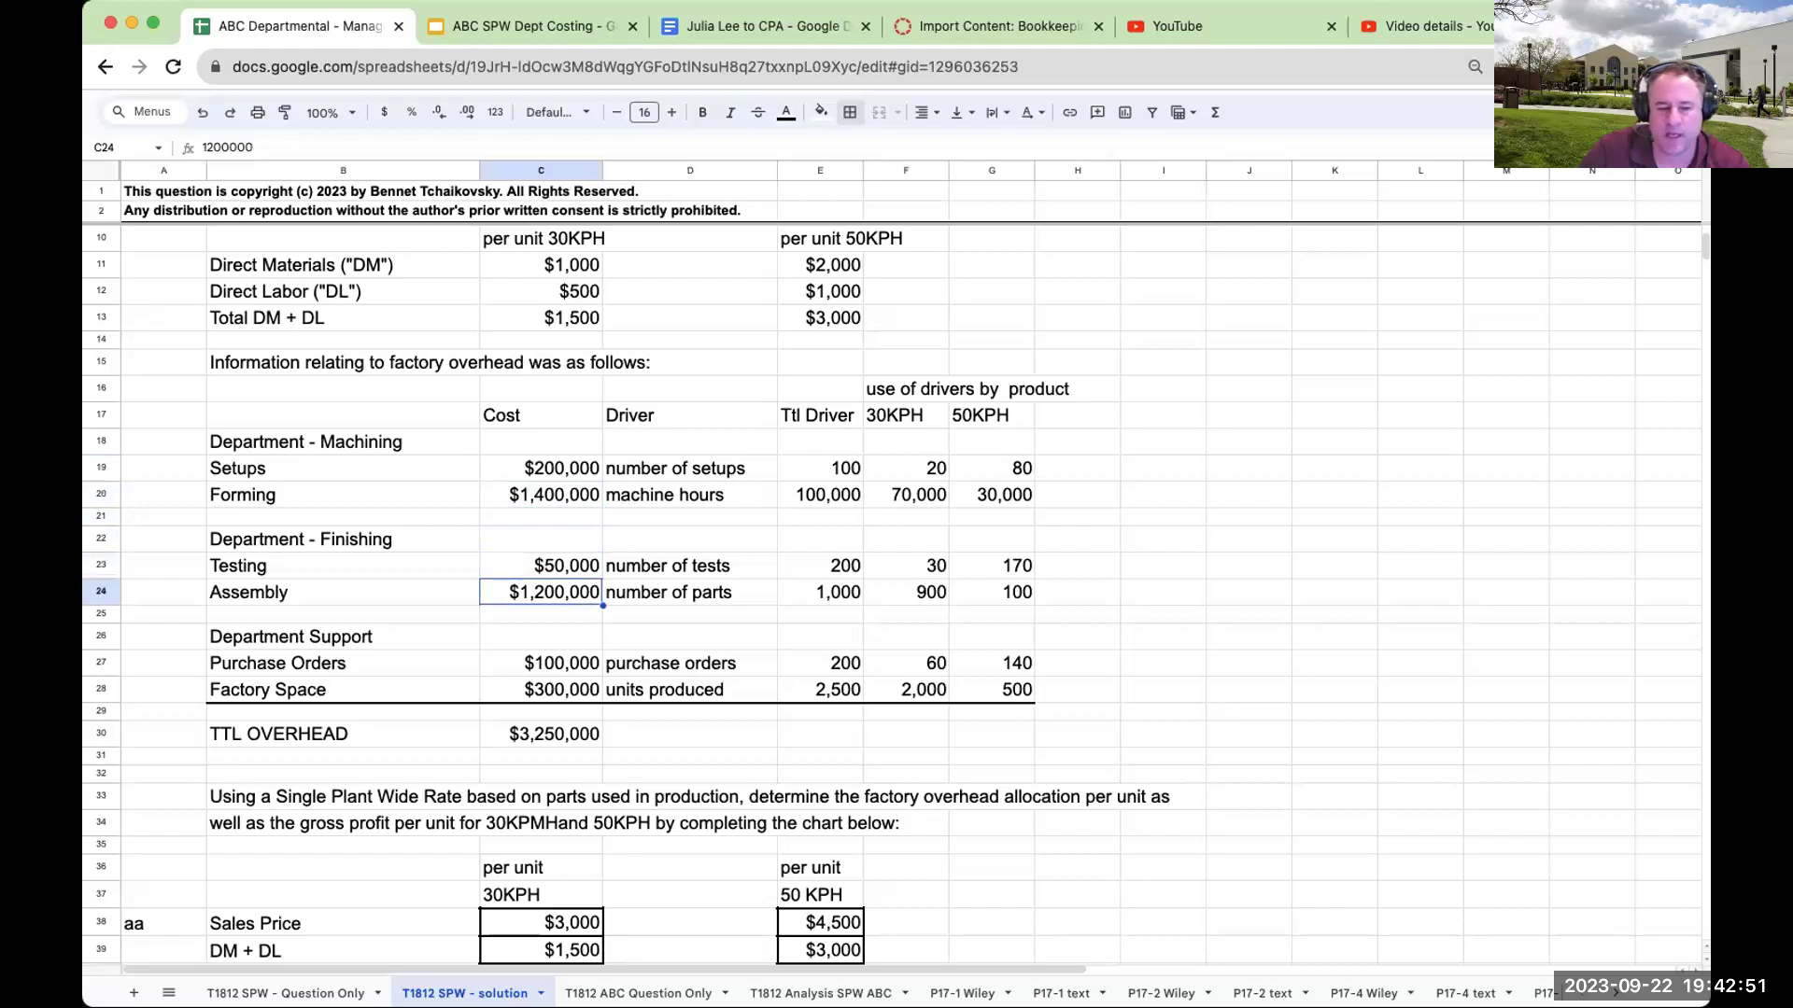
pyautogui.press('Down')
pyautogui.press('Down')
pyautogui.press('Down')
pyautogui.press('Down')
pyautogui.press('Down')
pyautogui.press('Down')
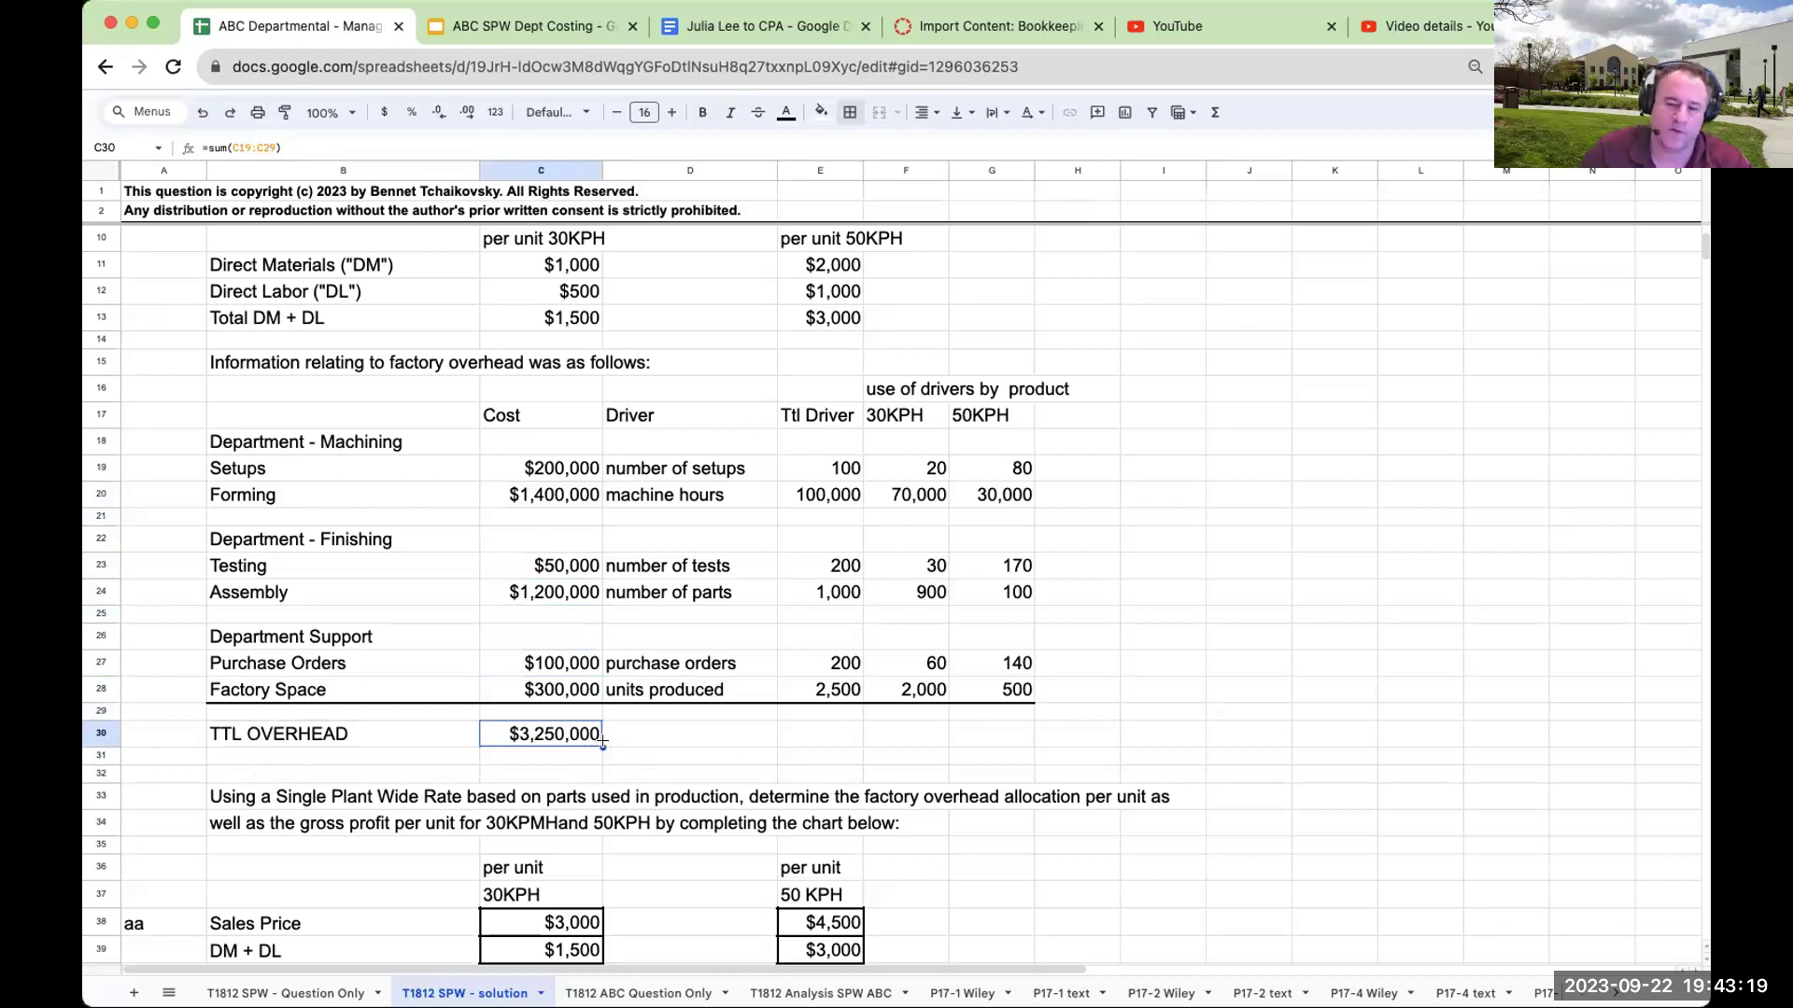
# Widen columns F and G slightly to space out the 30KPH and 50KPH driver figures.
pyautogui.moveTo(946, 168); pyautogui.dragTo(1146, 166)
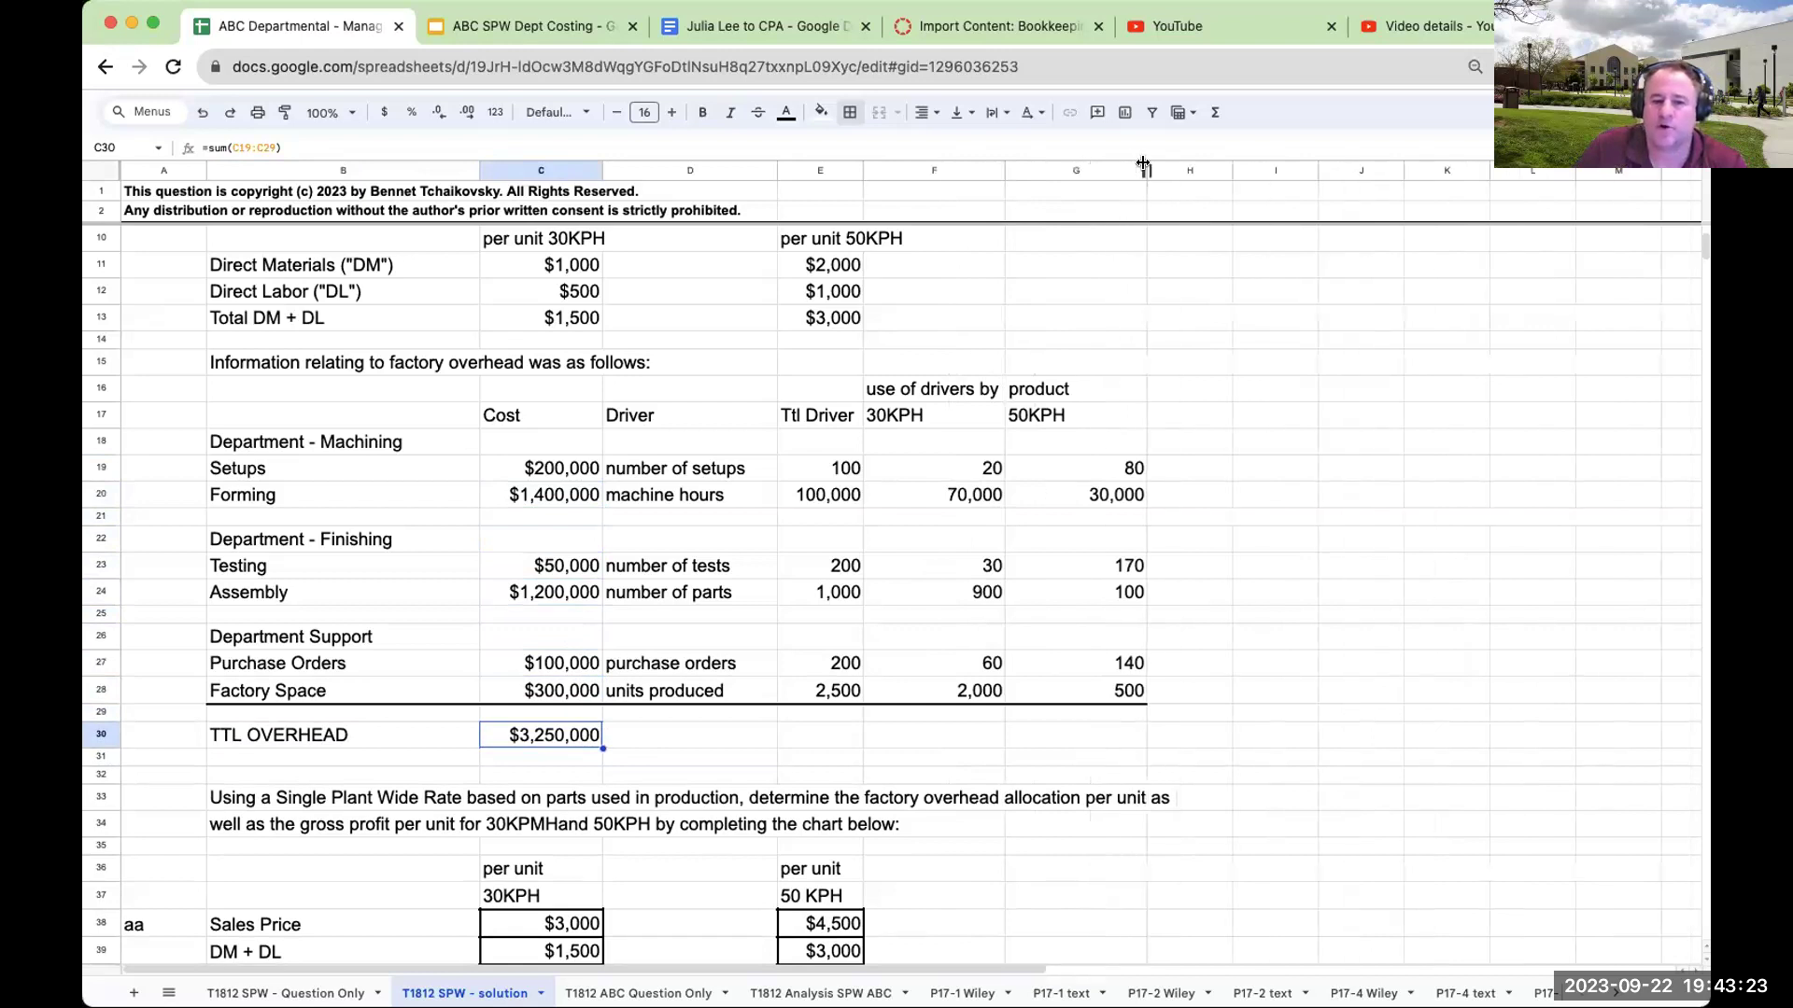
pyautogui.moveTo(1002, 168); pyautogui.dragTo(1056, 168)
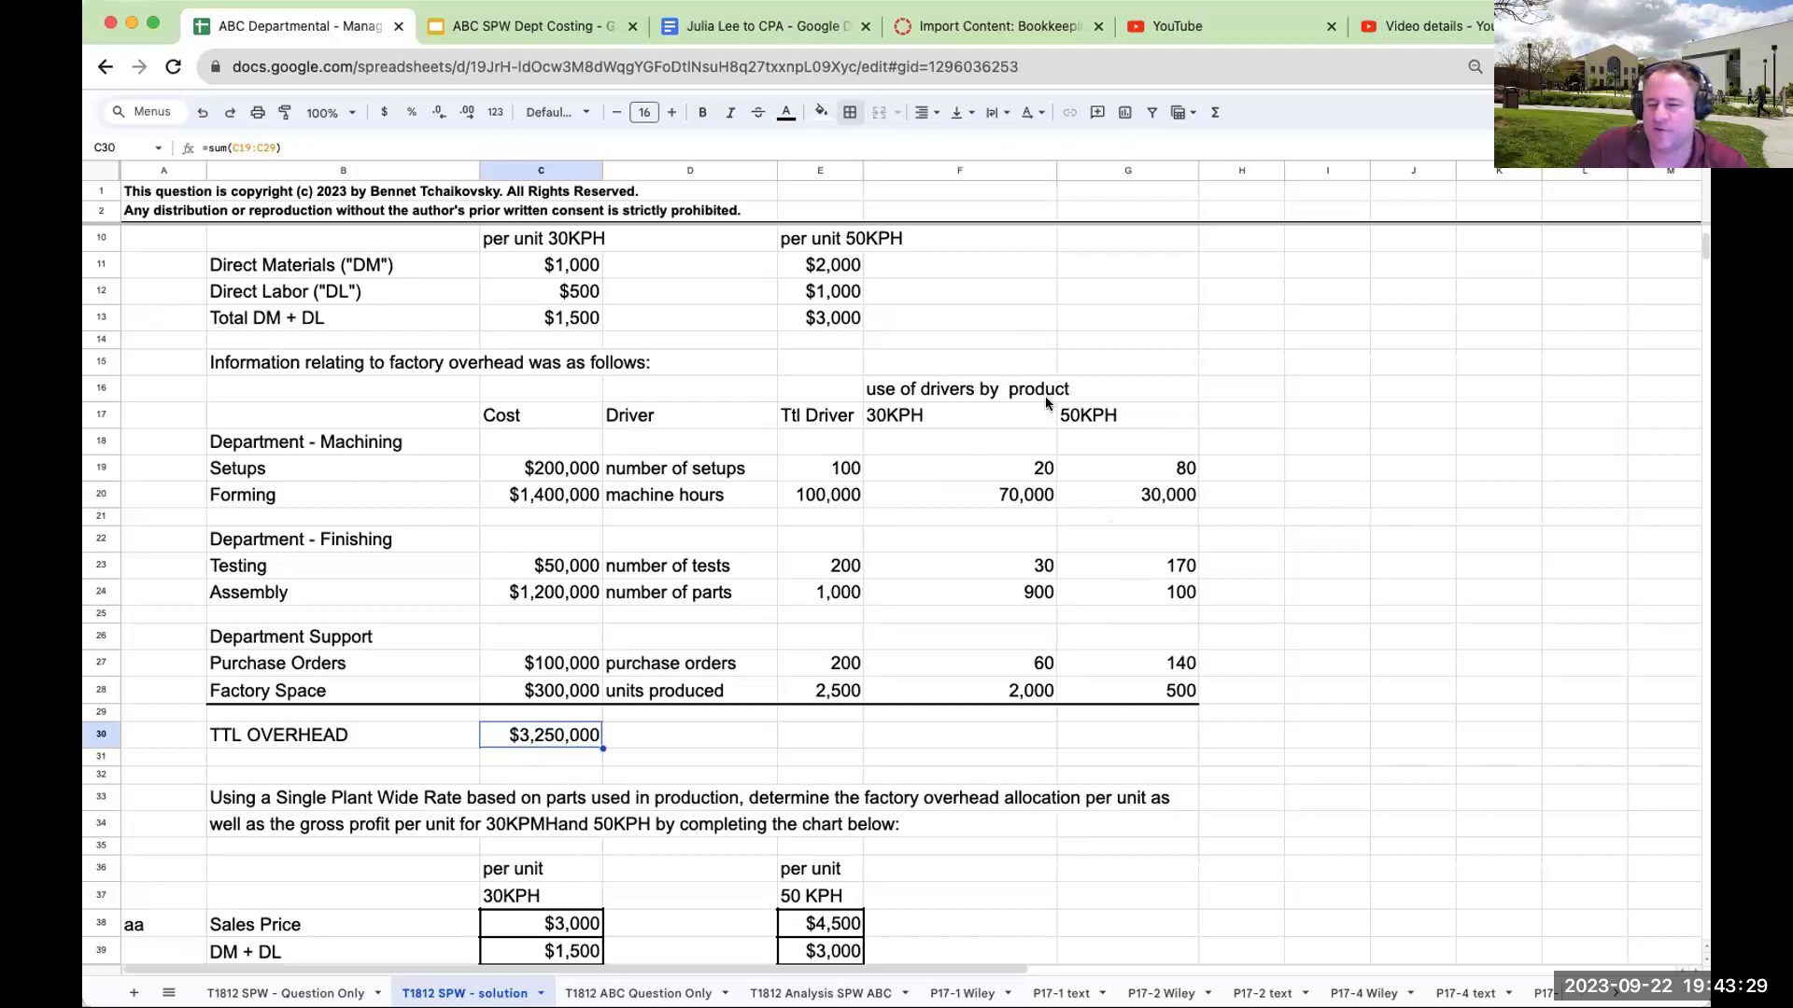
pyautogui.moveTo(1056, 169); pyautogui.dragTo(965, 169)
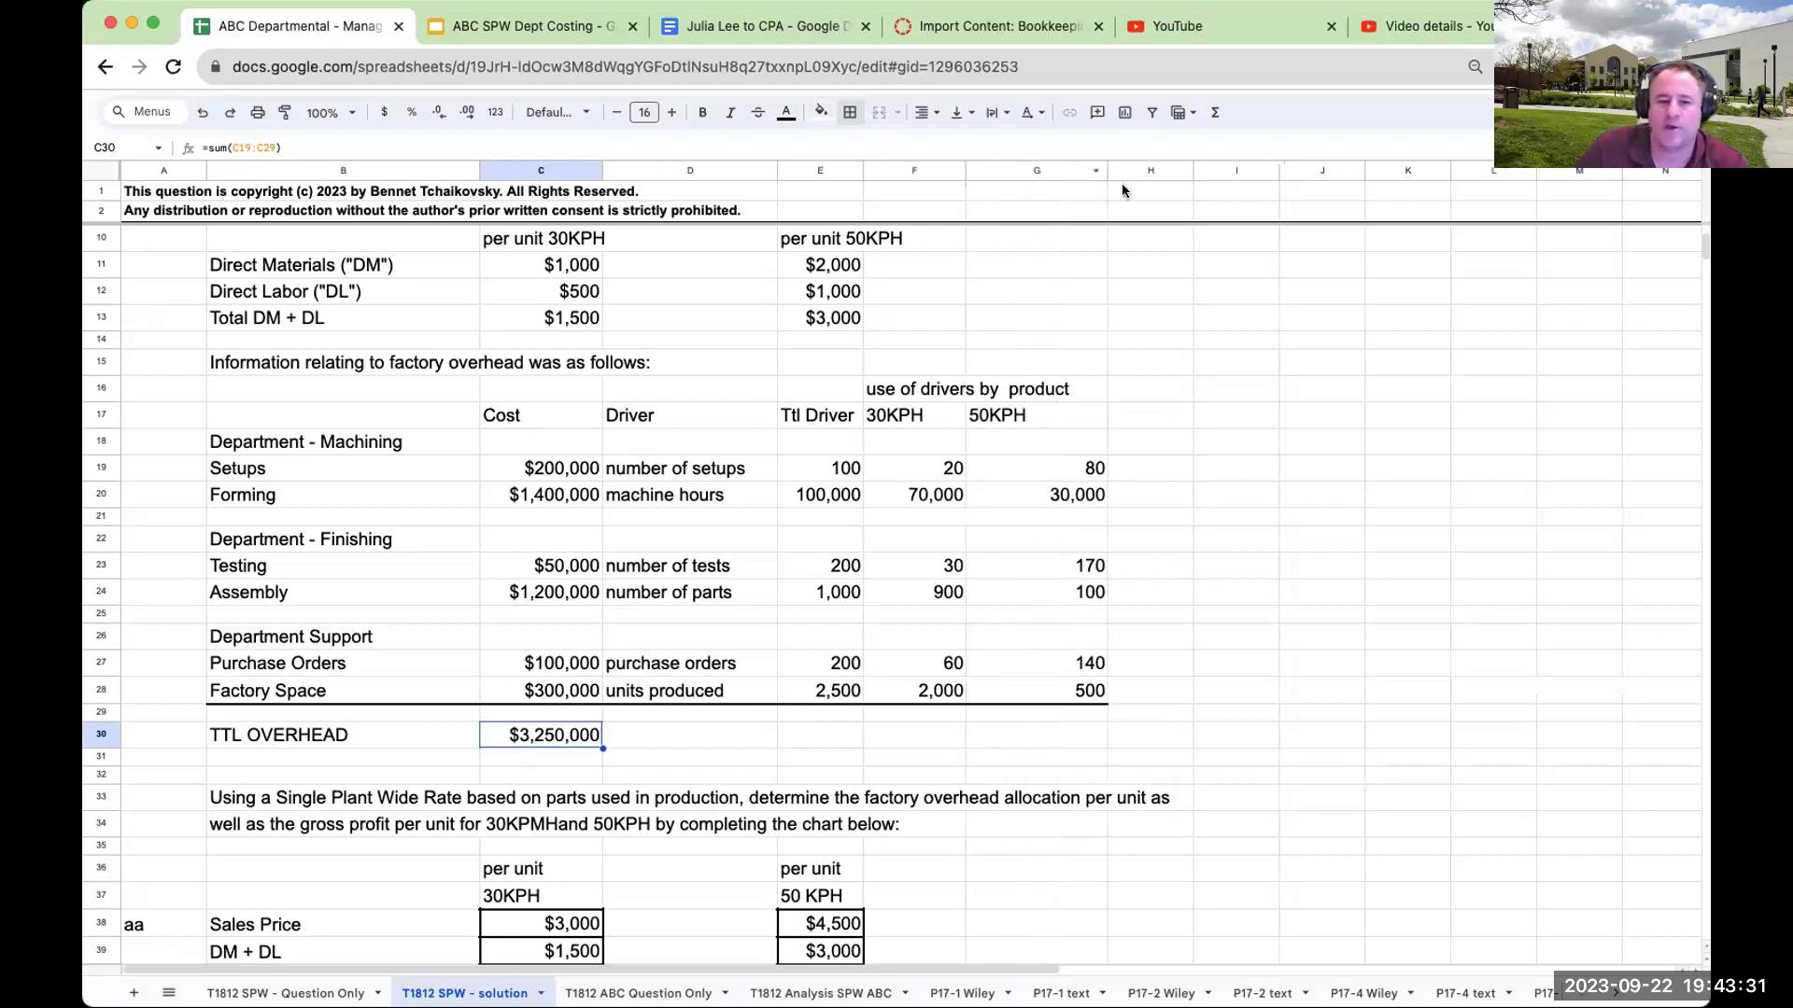
pyautogui.moveTo(1106, 169); pyautogui.dragTo(1081, 169)
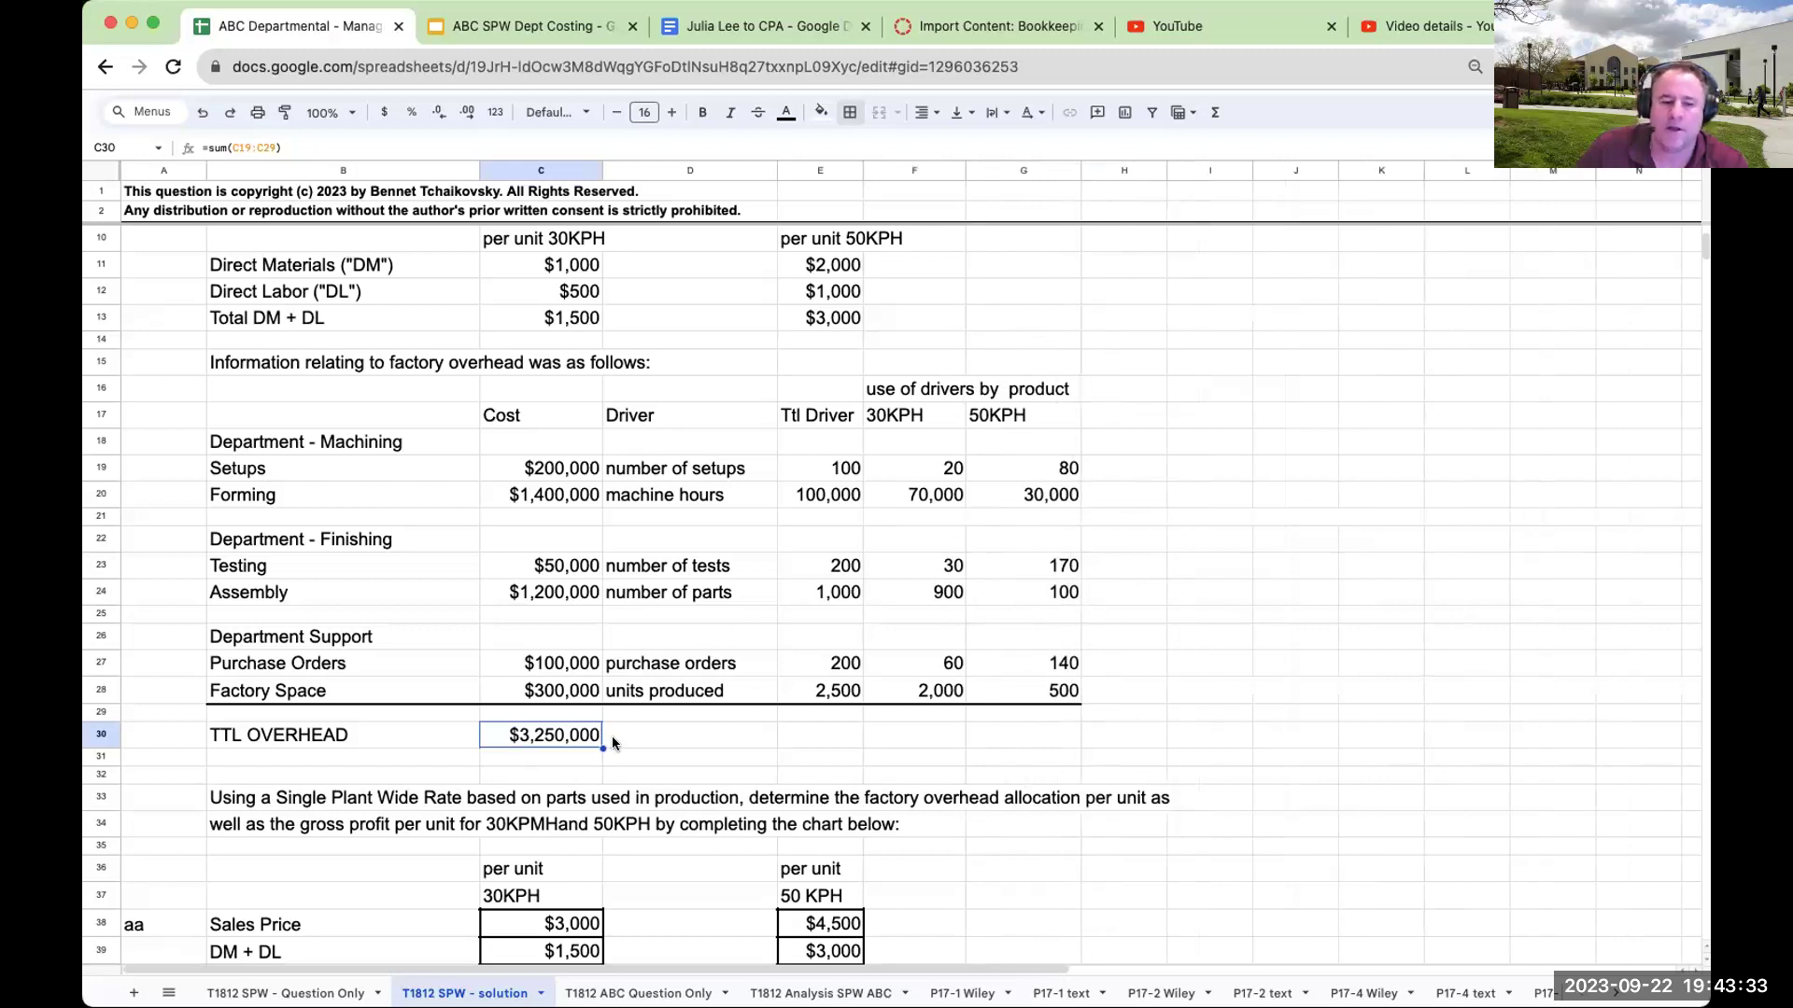
pyautogui.click(915, 424)
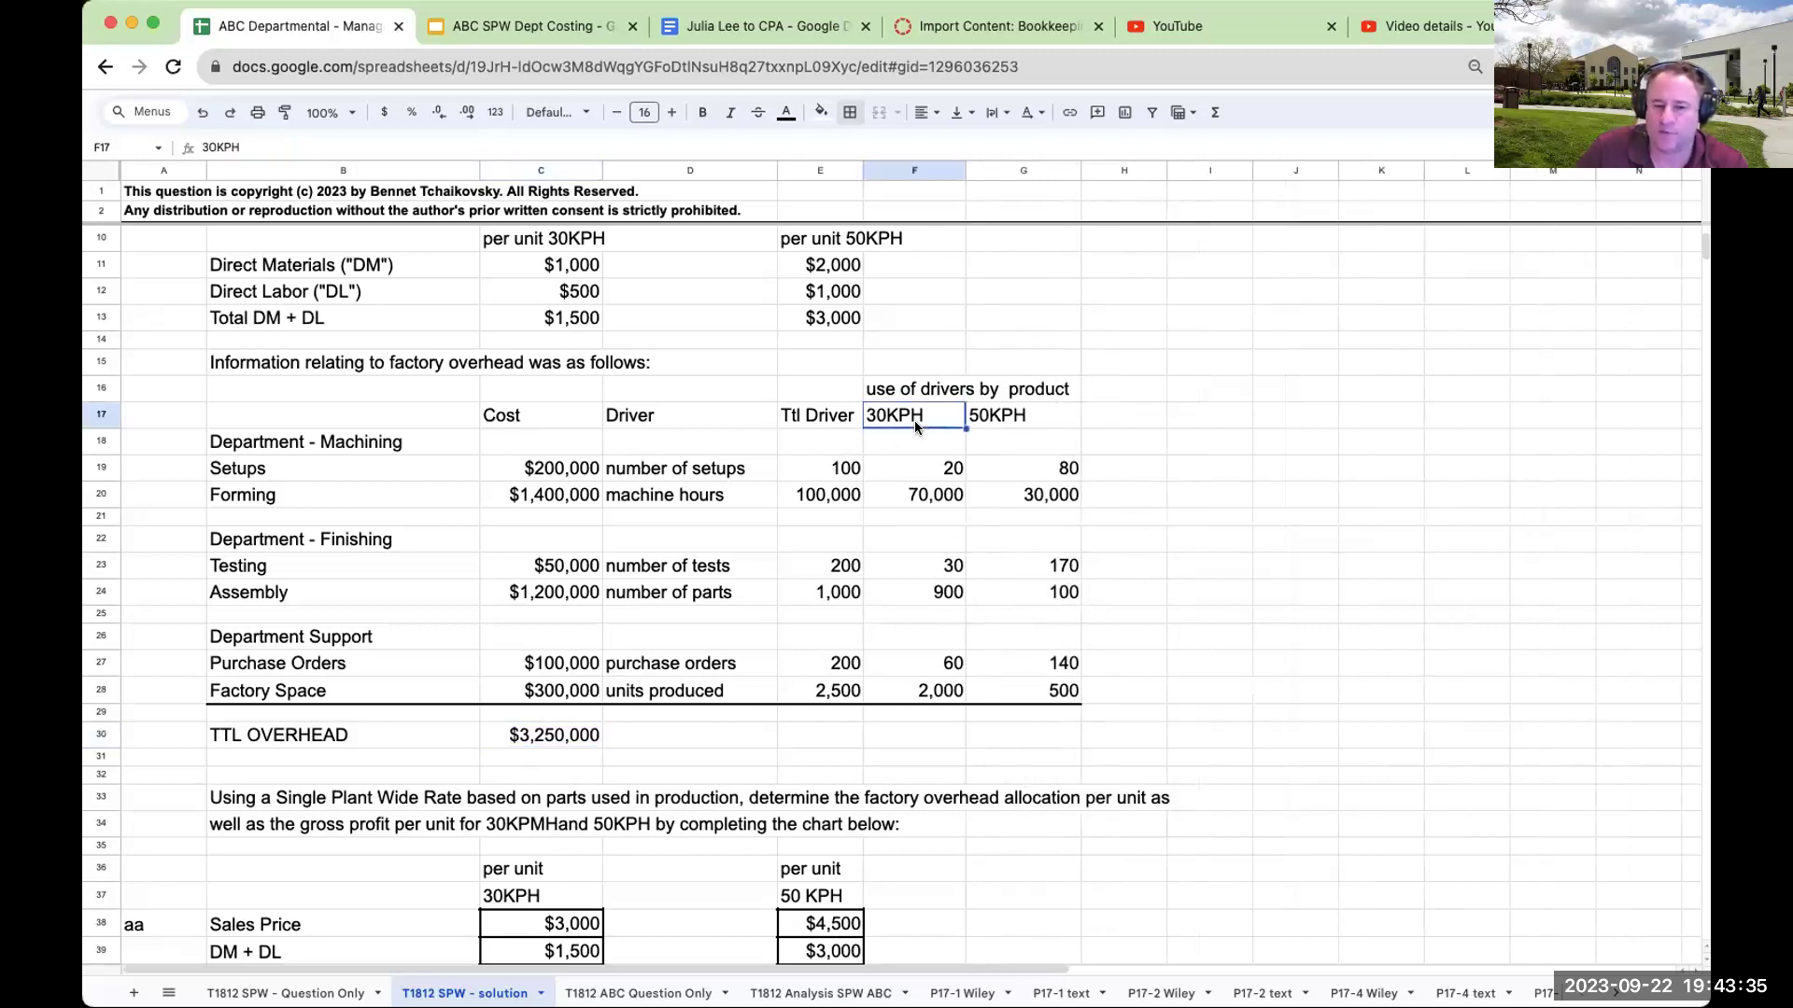
pyautogui.click(1023, 418)
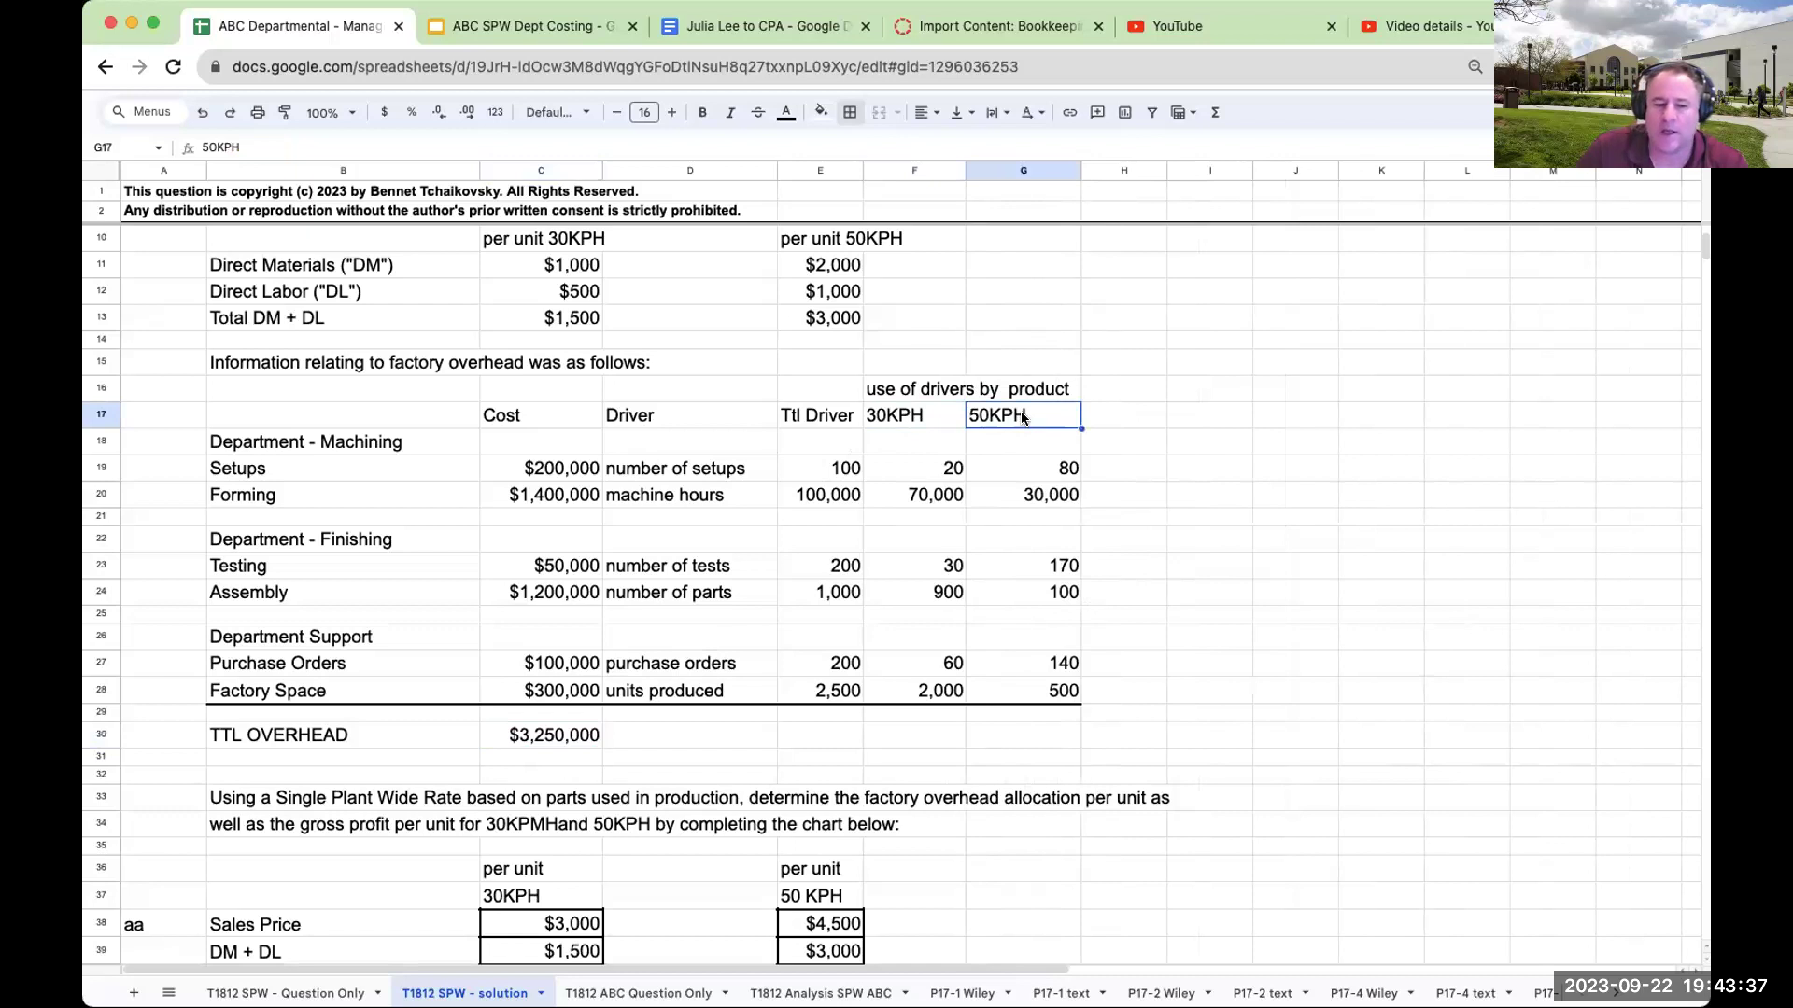
# Correct the product name typo in the question text in B34 so that it reads "30KPH and 50KPH".
pyautogui.click(270, 827)
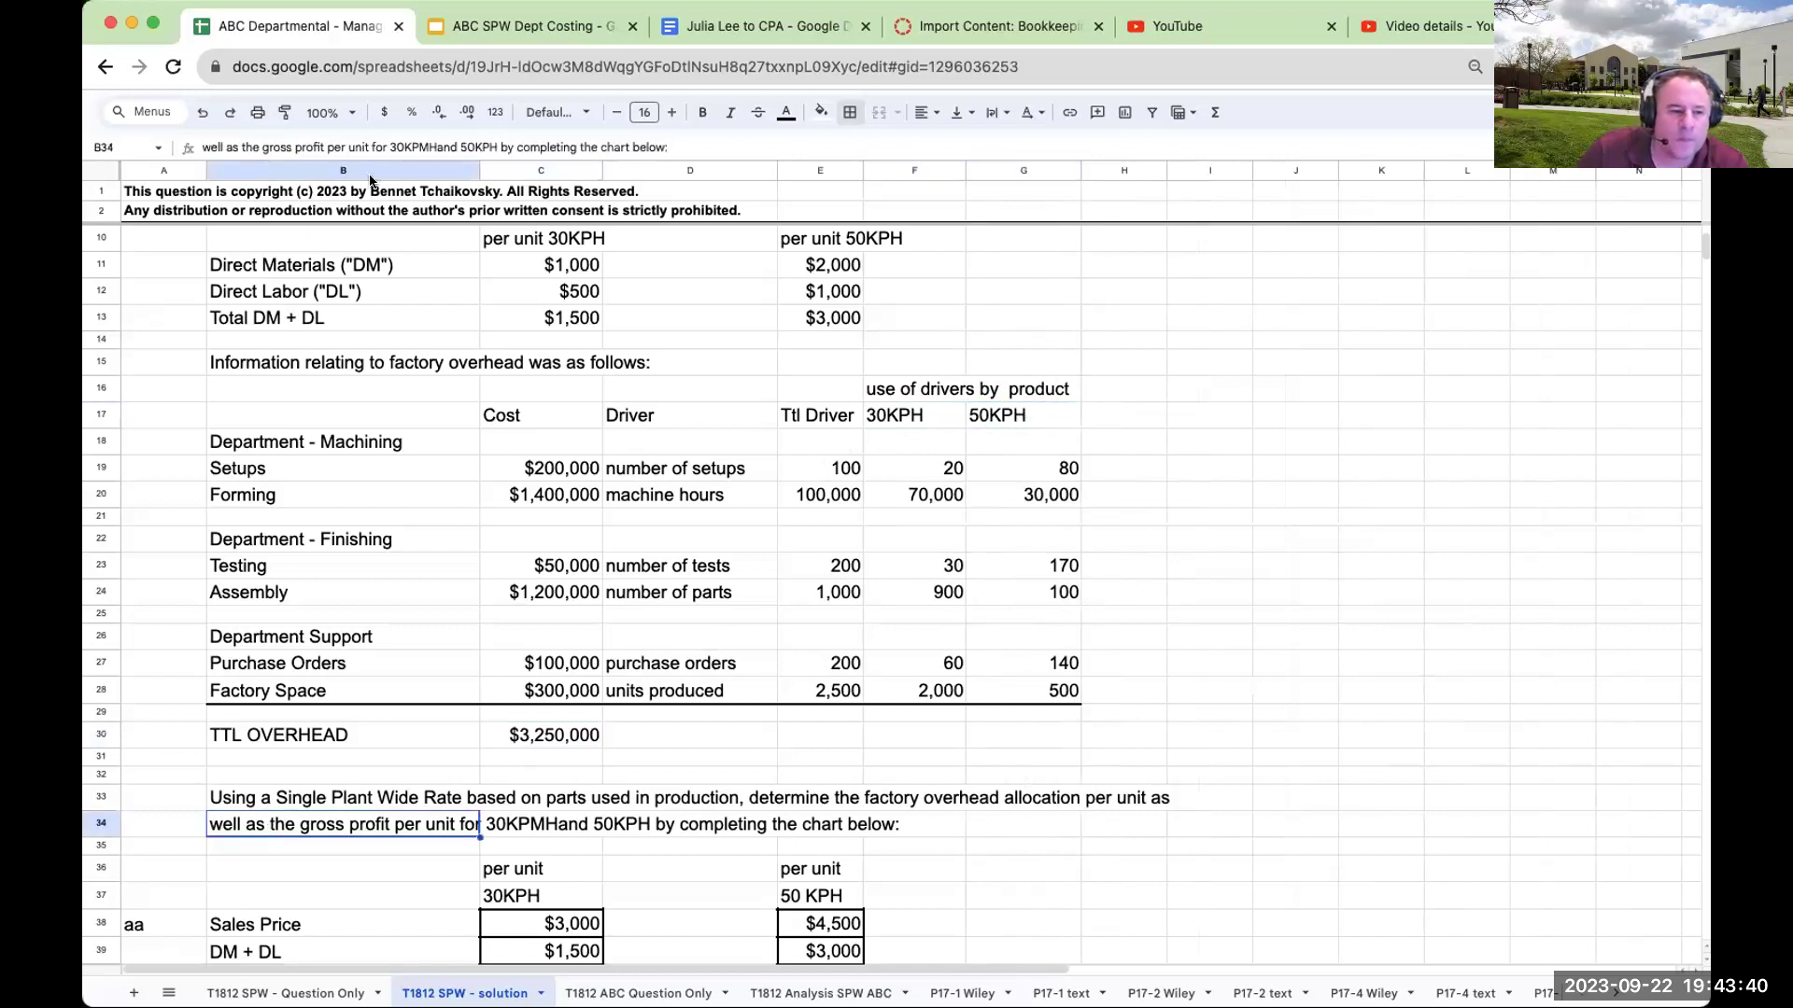
pyautogui.click(432, 147)
pyautogui.press('BackSpace')
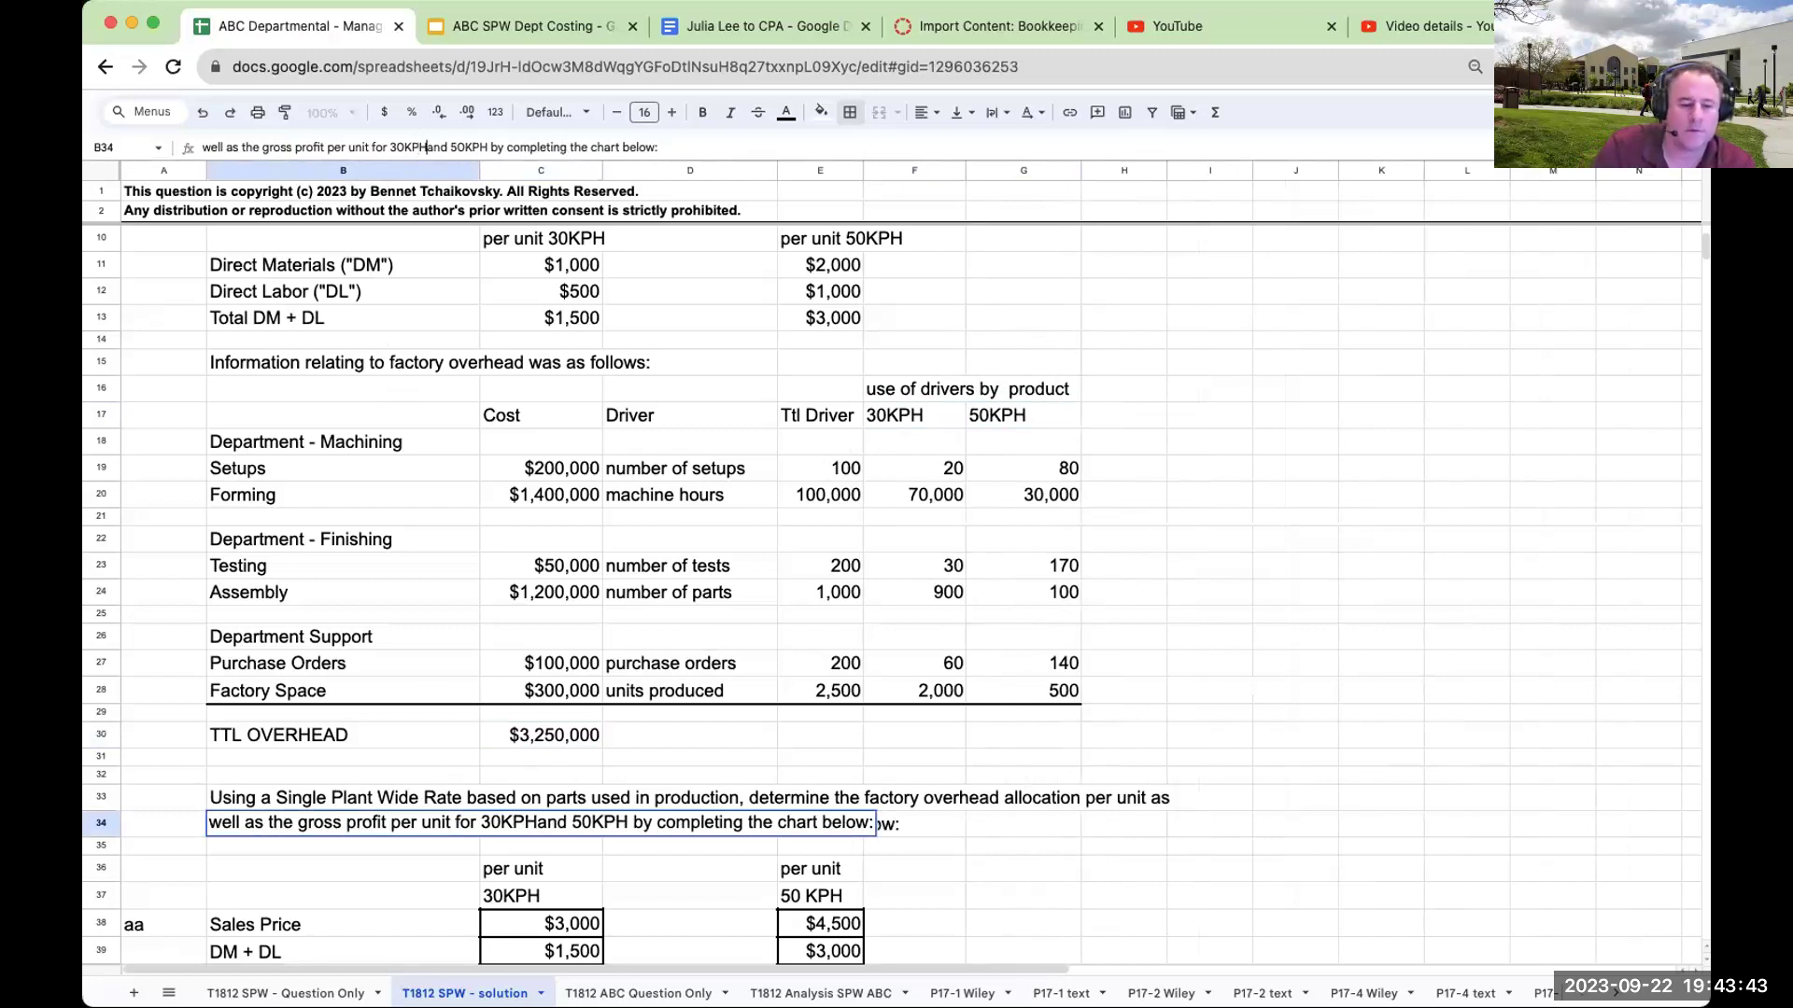
pyautogui.press('Return')
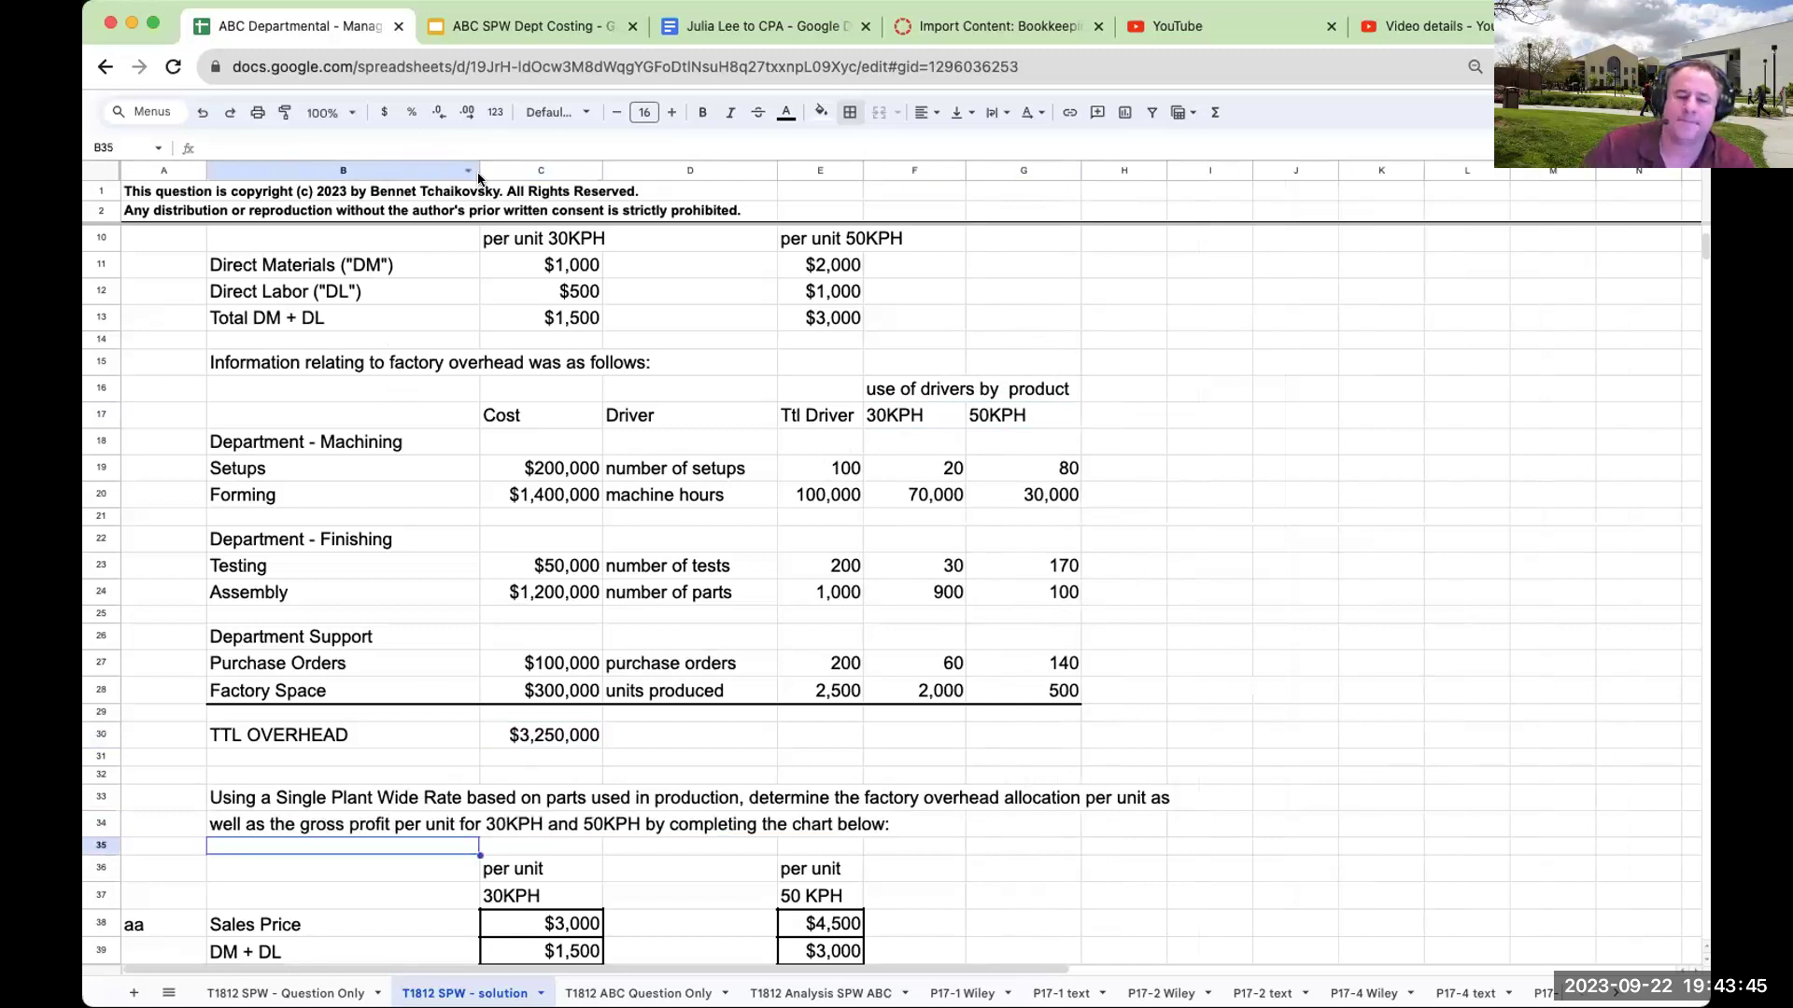
pyautogui.click(266, 805)
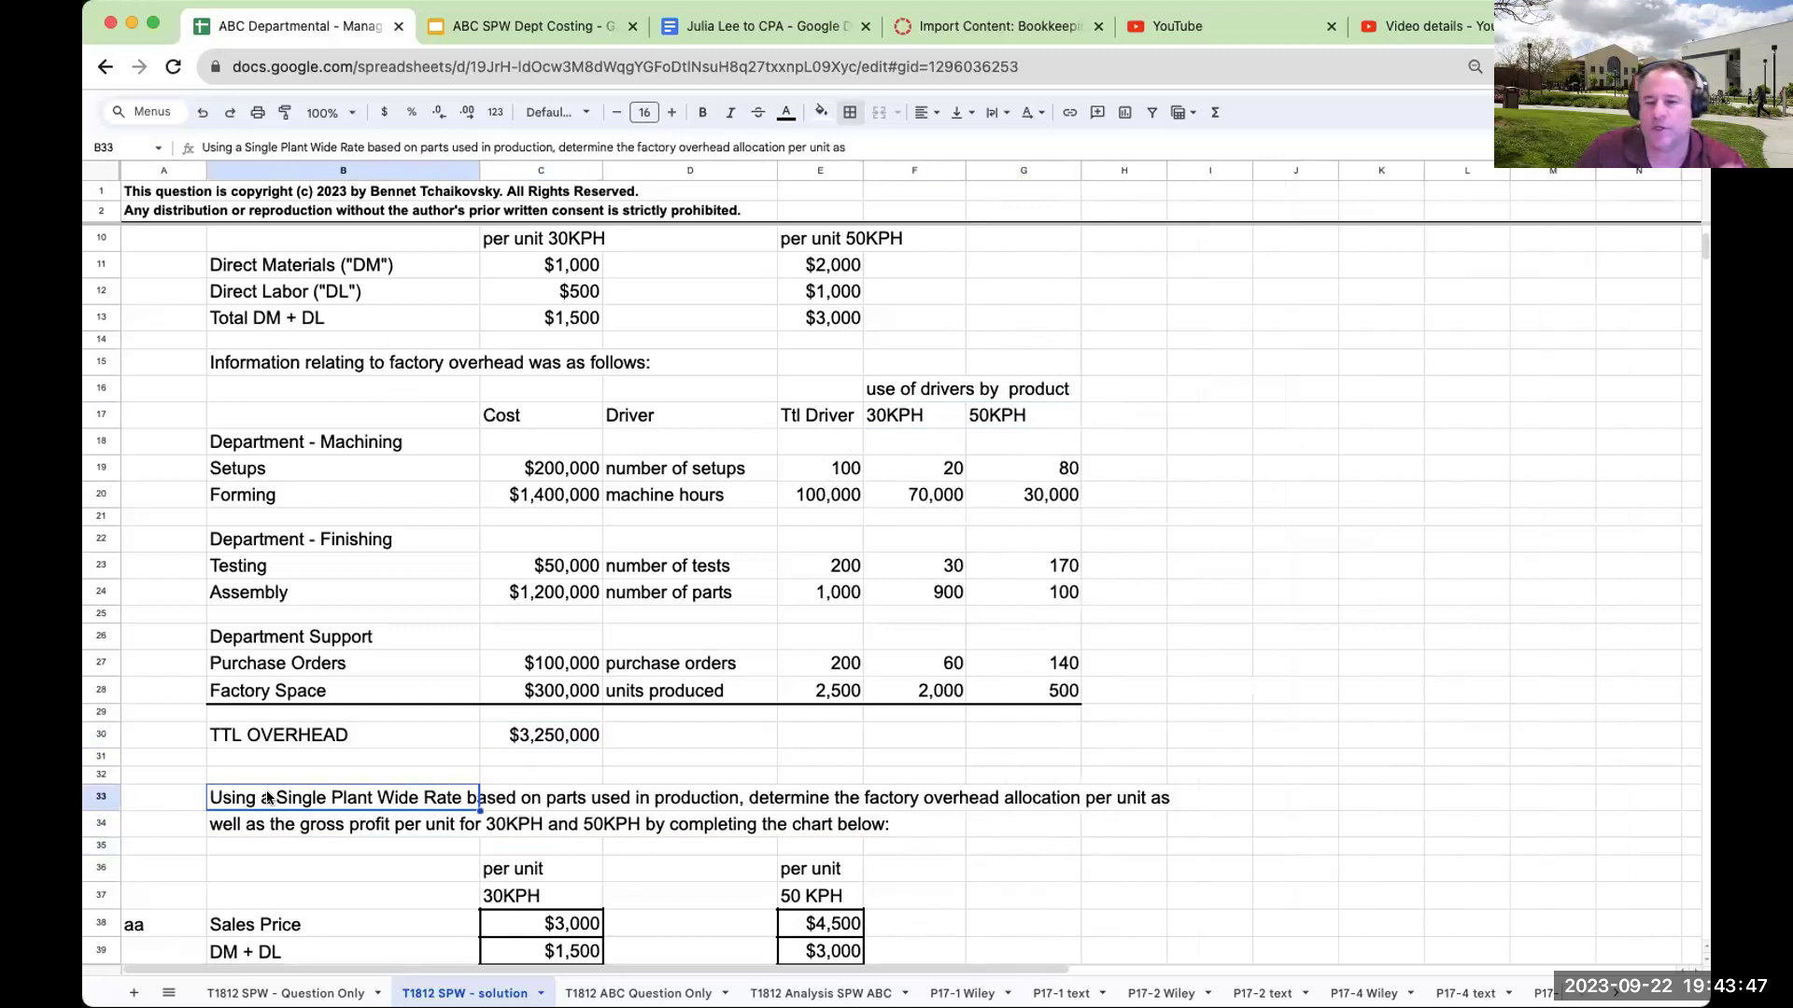
# Enter the label "Single Plant Wide" in I17 and "total overhead" in K17 beside the overhead table.
pyautogui.click(1223, 424)
pyautogui.write('Single Plant w')
pyautogui.write('ide')
pyautogui.press('Return')
pyautogui.click(1381, 414)
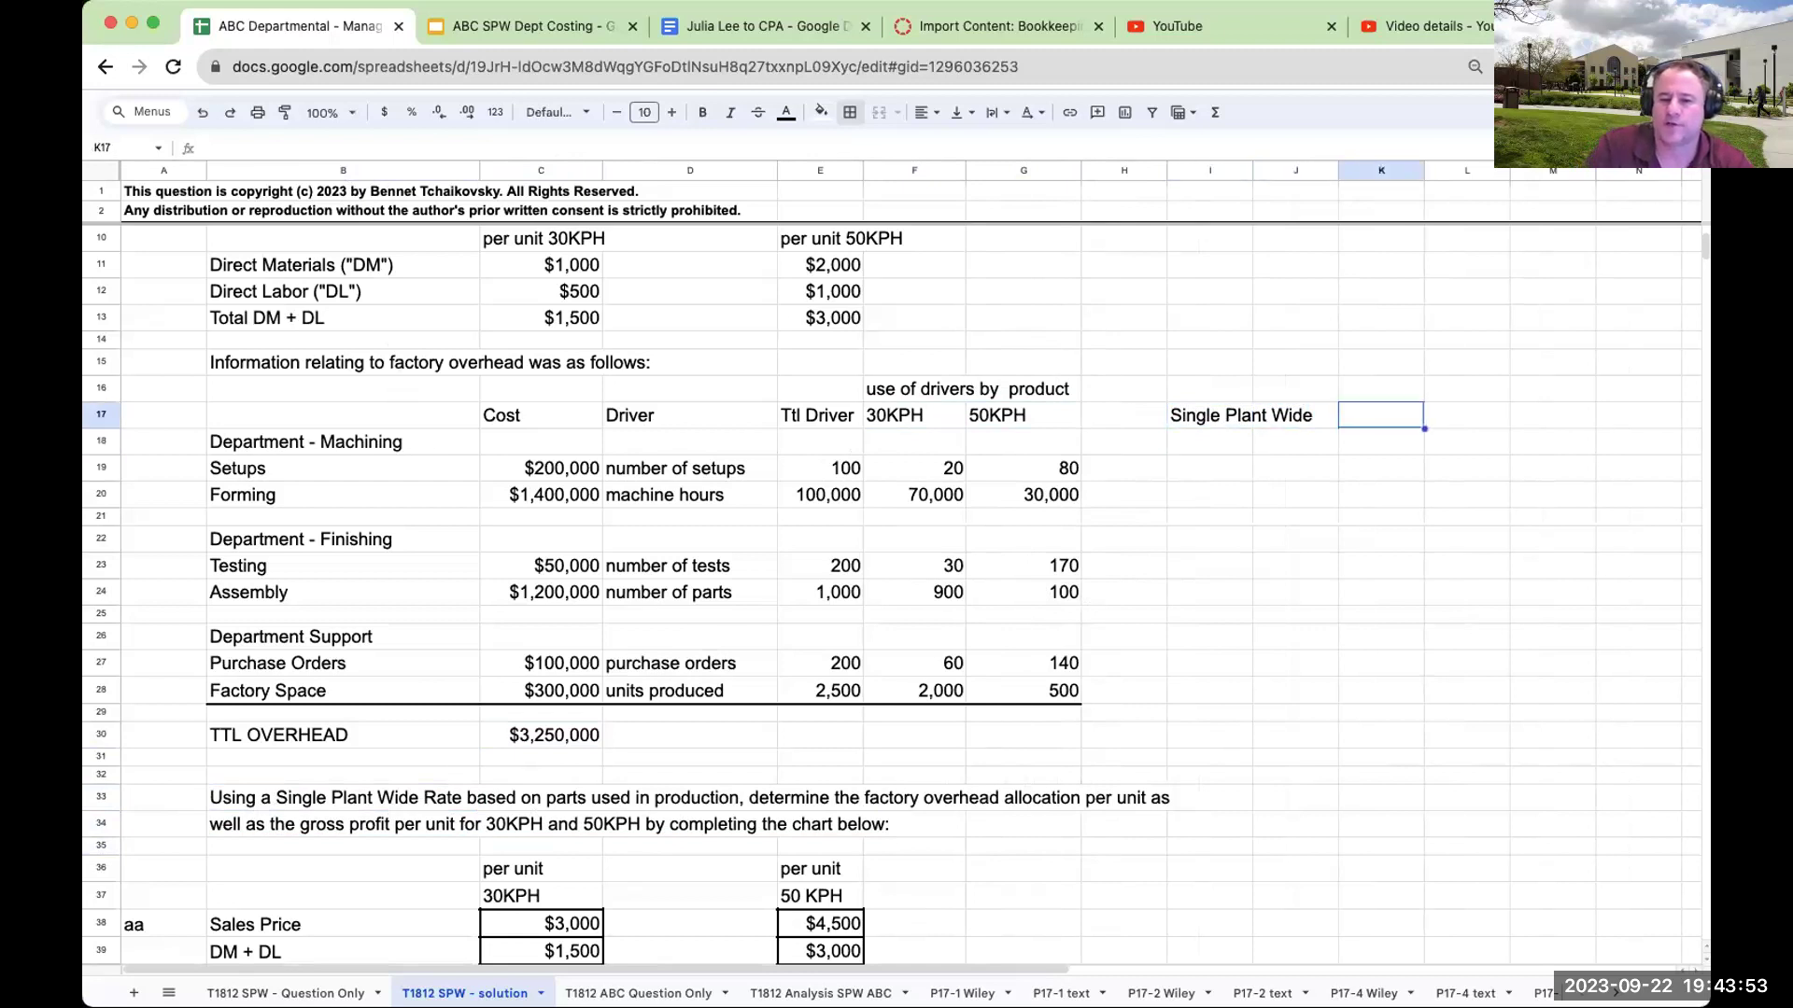
pyautogui.write('total overhe')
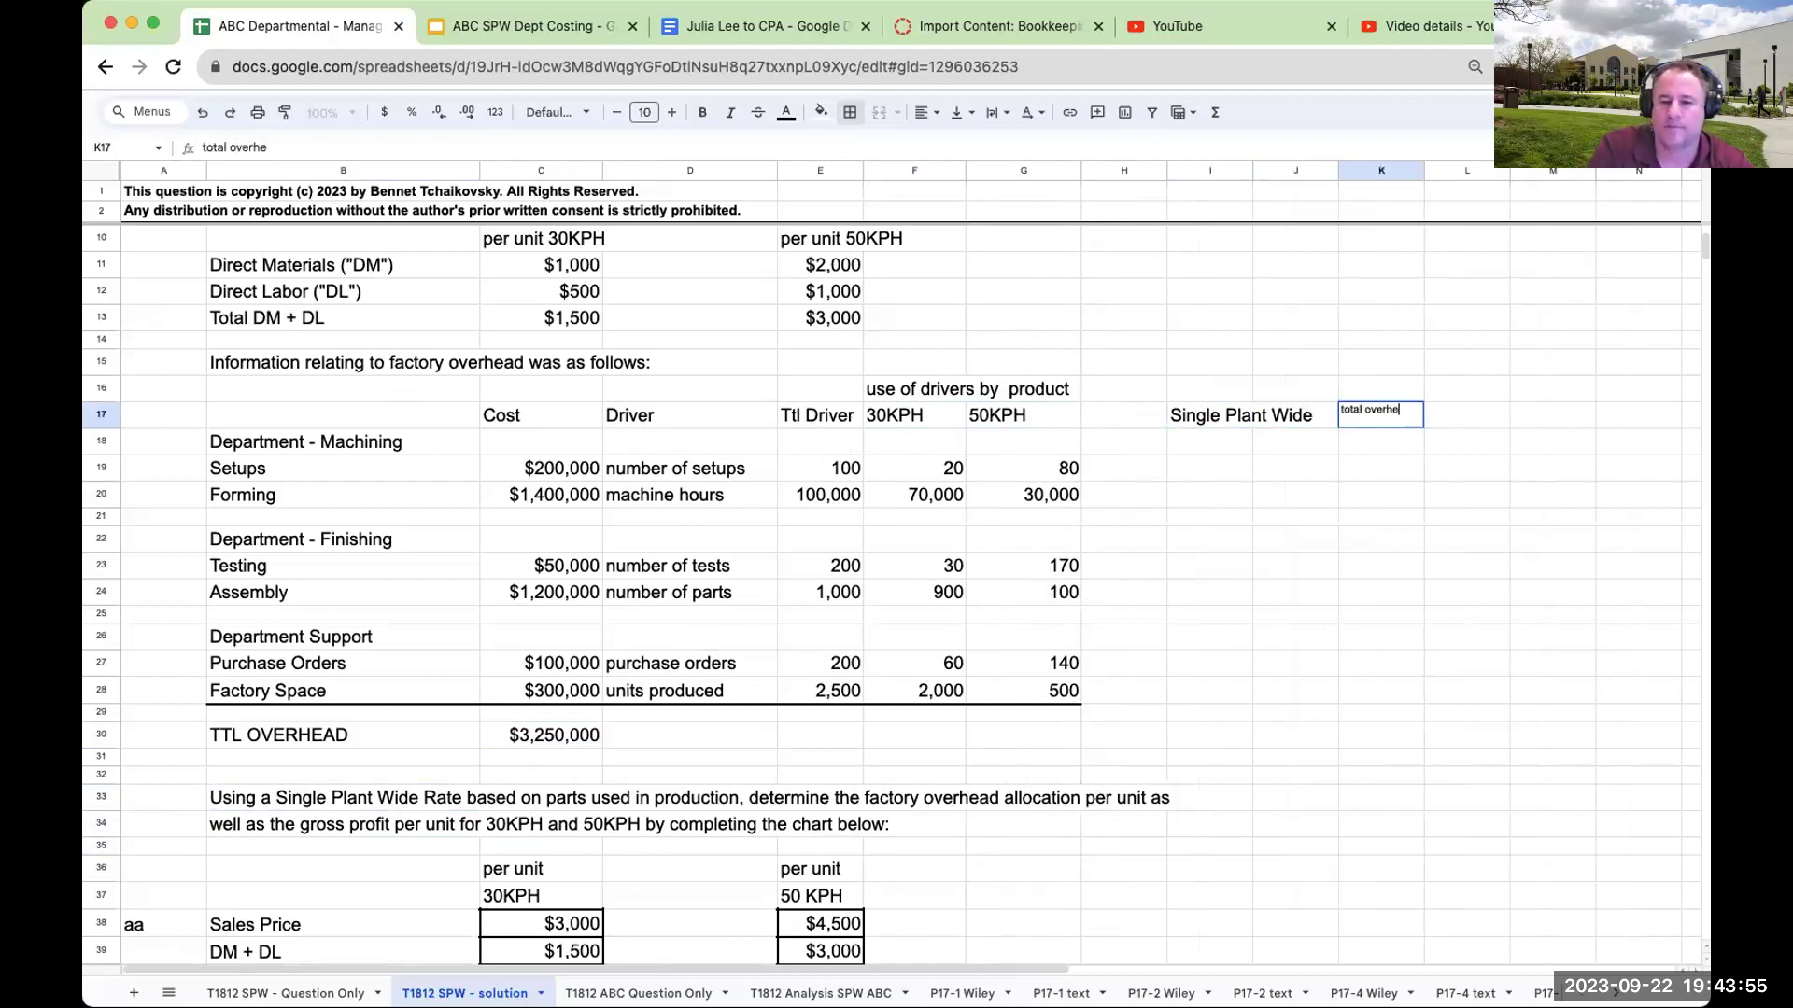
pyautogui.write('ad')
pyautogui.press('Return')
# Increase the font size of the work area K16:O33 to 21.
pyautogui.moveTo(1381, 388); pyautogui.dragTo(1681, 805)
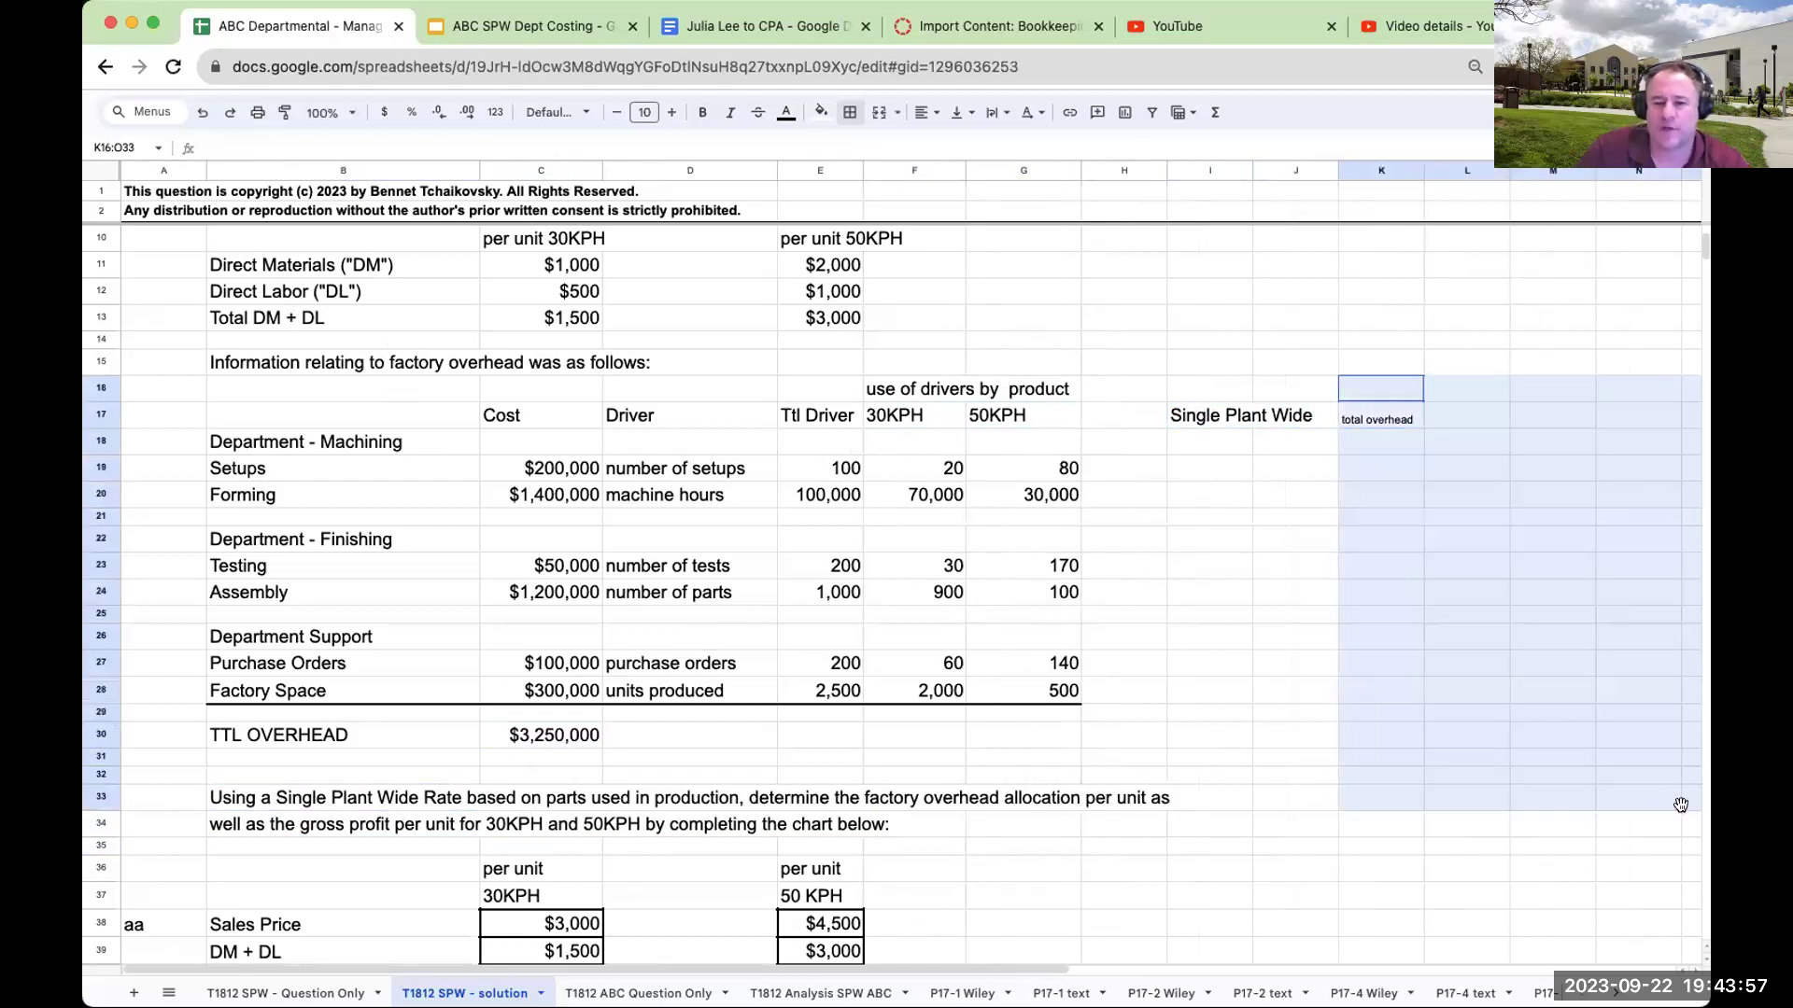
pyautogui.click(664, 113)
pyautogui.click(665, 113)
pyautogui.click(665, 113)
pyautogui.click(671, 113)
pyautogui.click(670, 113)
pyautogui.click(670, 113)
pyautogui.click(670, 113)
pyautogui.click(670, 113)
pyautogui.click(670, 113)
pyautogui.click(670, 113)
# Link M17 to the TTL OVERHEAD amount in C30 and widen column M to fit the figure.
pyautogui.click(1564, 421)
pyautogui.write('+')
pyautogui.press('Left')
pyautogui.press('Left')
pyautogui.press('Left')
pyautogui.press('Left')
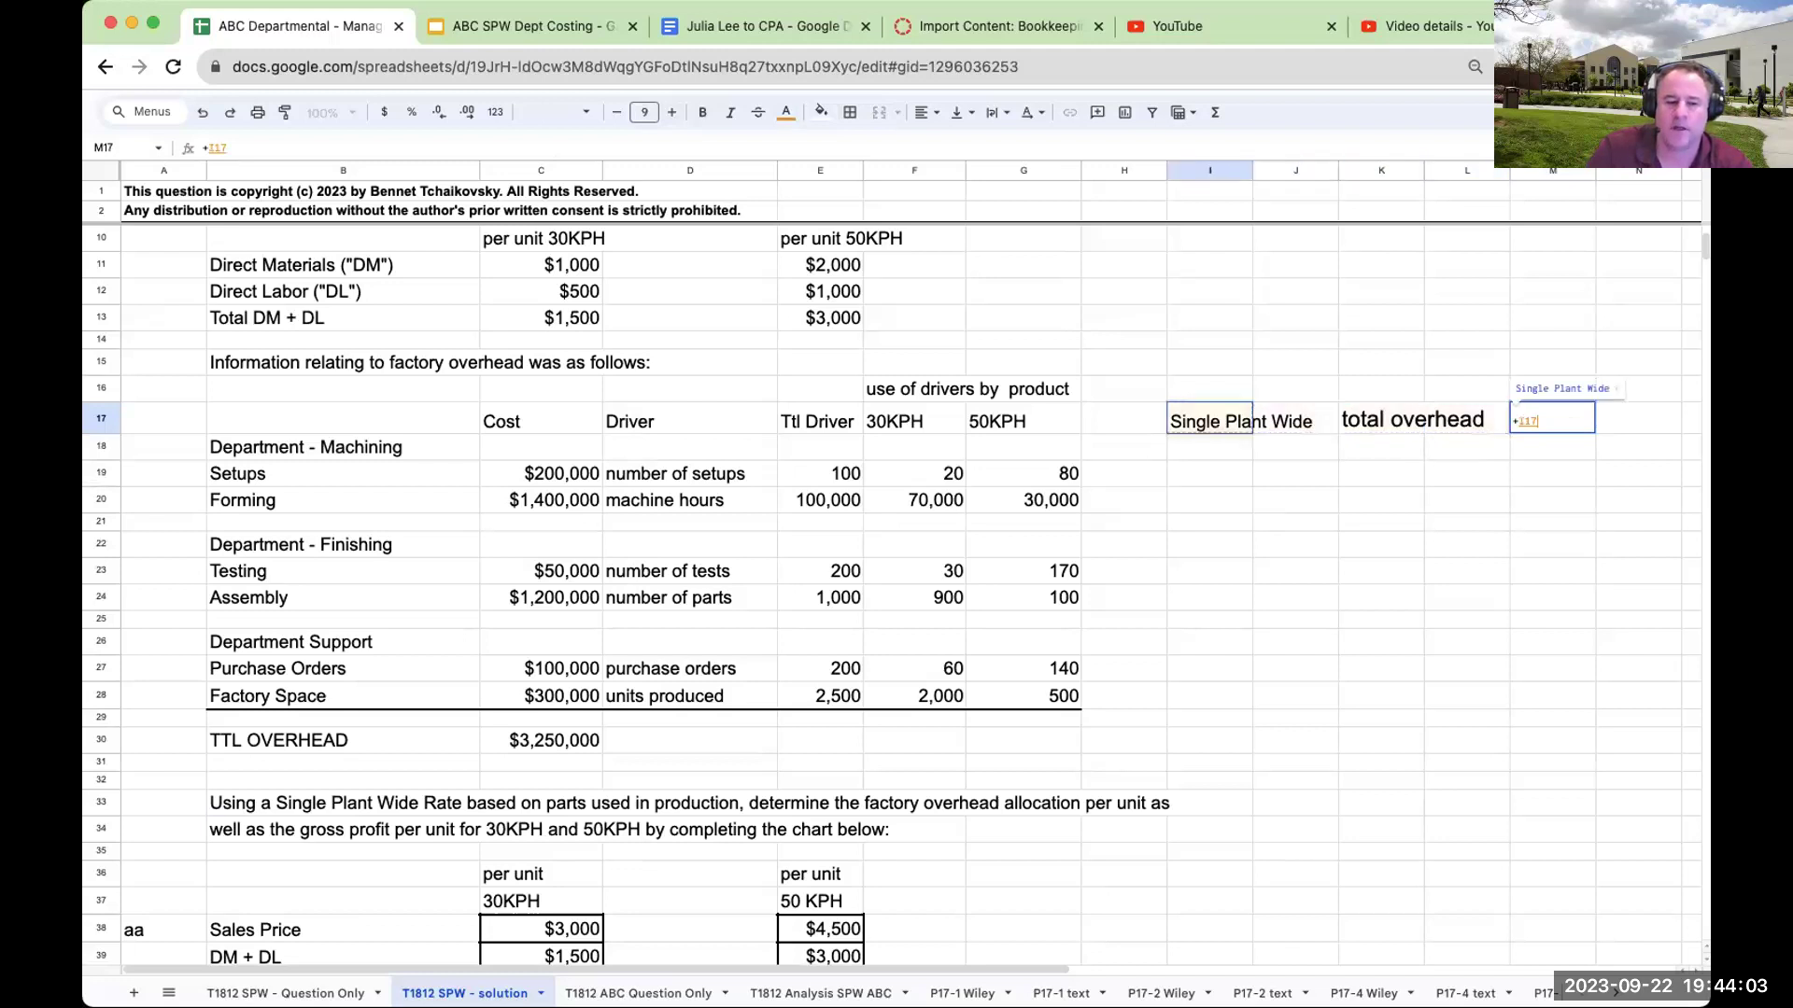
pyautogui.press('Left')
pyautogui.press('Left')
pyautogui.press('Left')
pyautogui.press('Down')
pyautogui.press('Down')
pyautogui.press('Down')
pyautogui.press('Down')
pyautogui.press('Down')
pyautogui.press('Down')
pyautogui.press('Down')
pyautogui.press('Down')
pyautogui.press('Down')
pyautogui.press('Down')
pyautogui.press('Down')
pyautogui.press('Down')
pyautogui.press('Down')
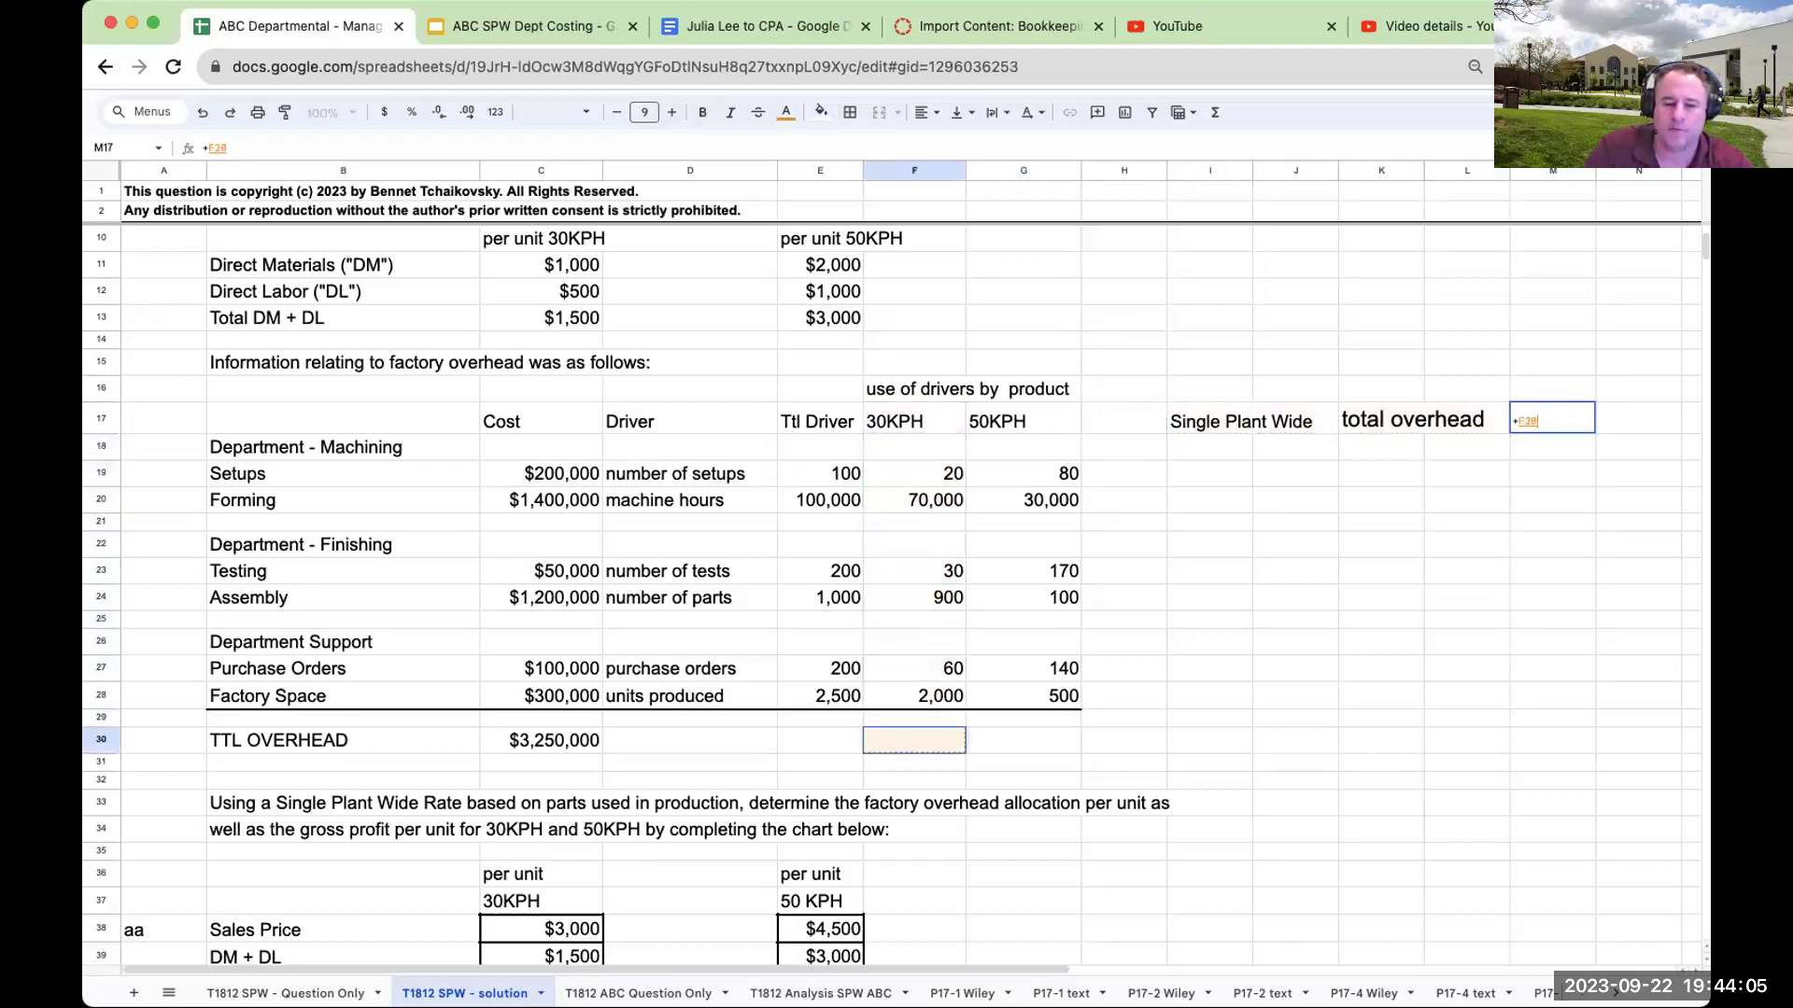
pyautogui.press('Left')
pyautogui.press('Left')
pyautogui.press('Left')
pyautogui.press('Return')
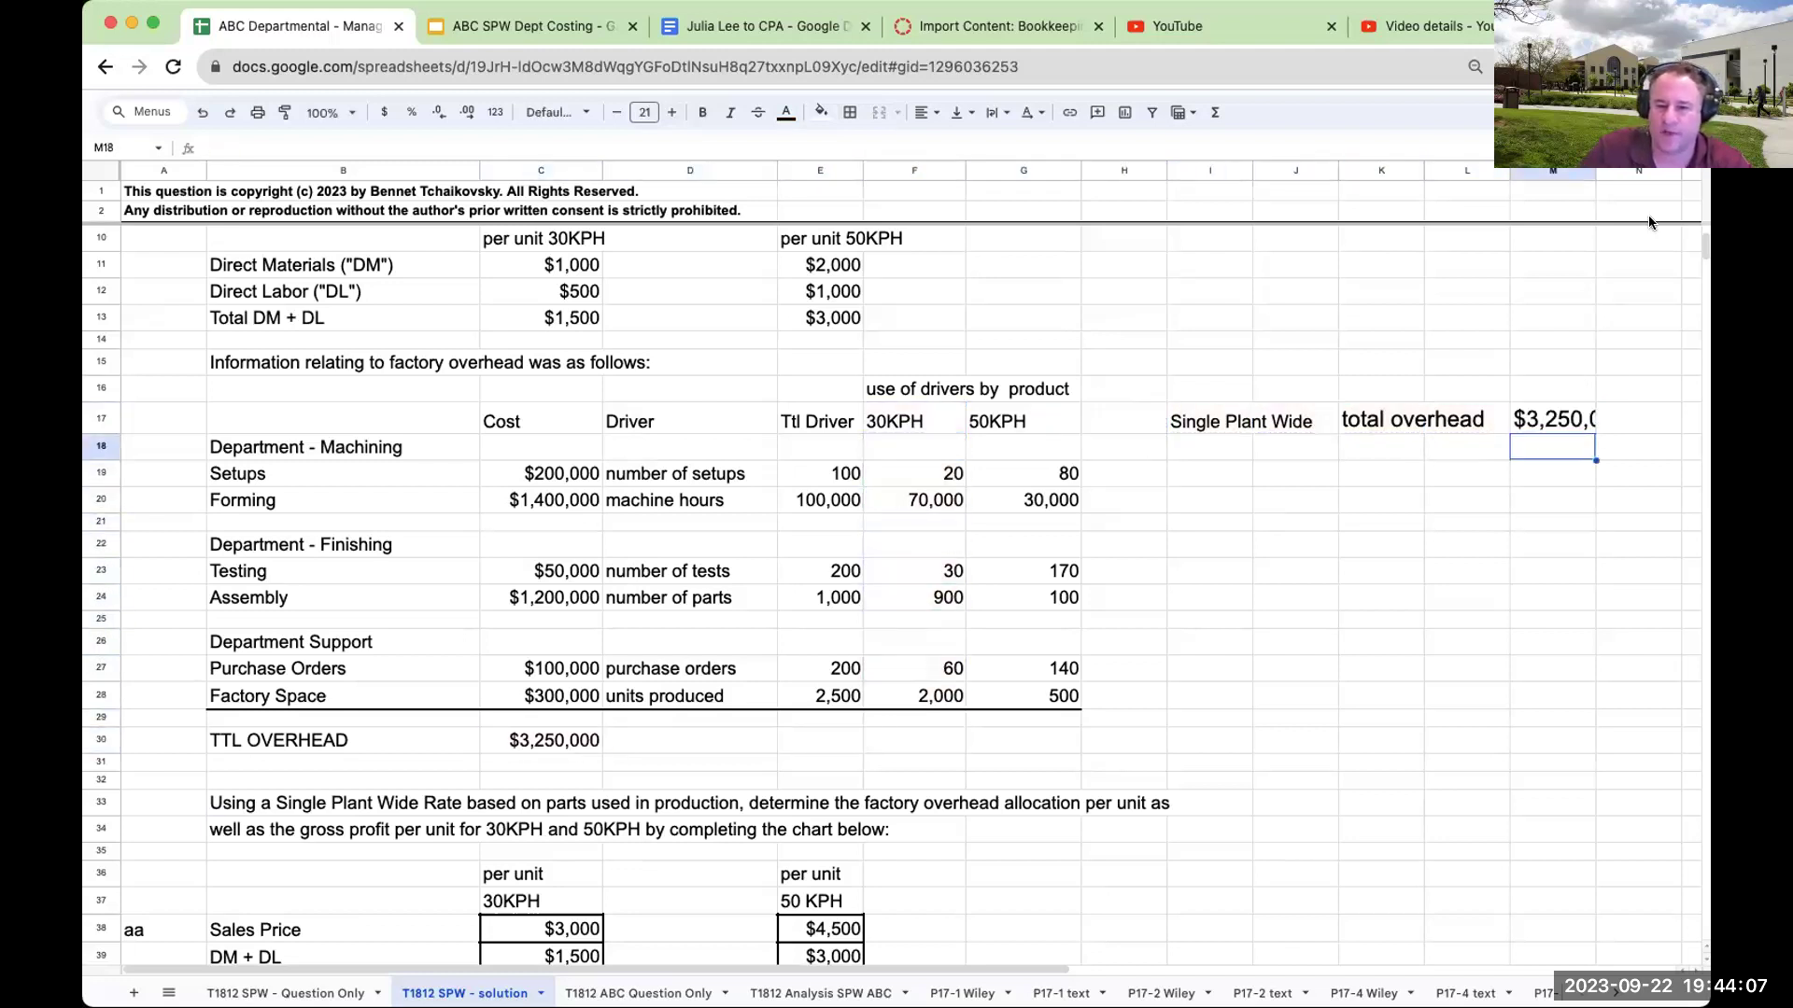
pyautogui.moveTo(1595, 171); pyautogui.dragTo(1630, 171)
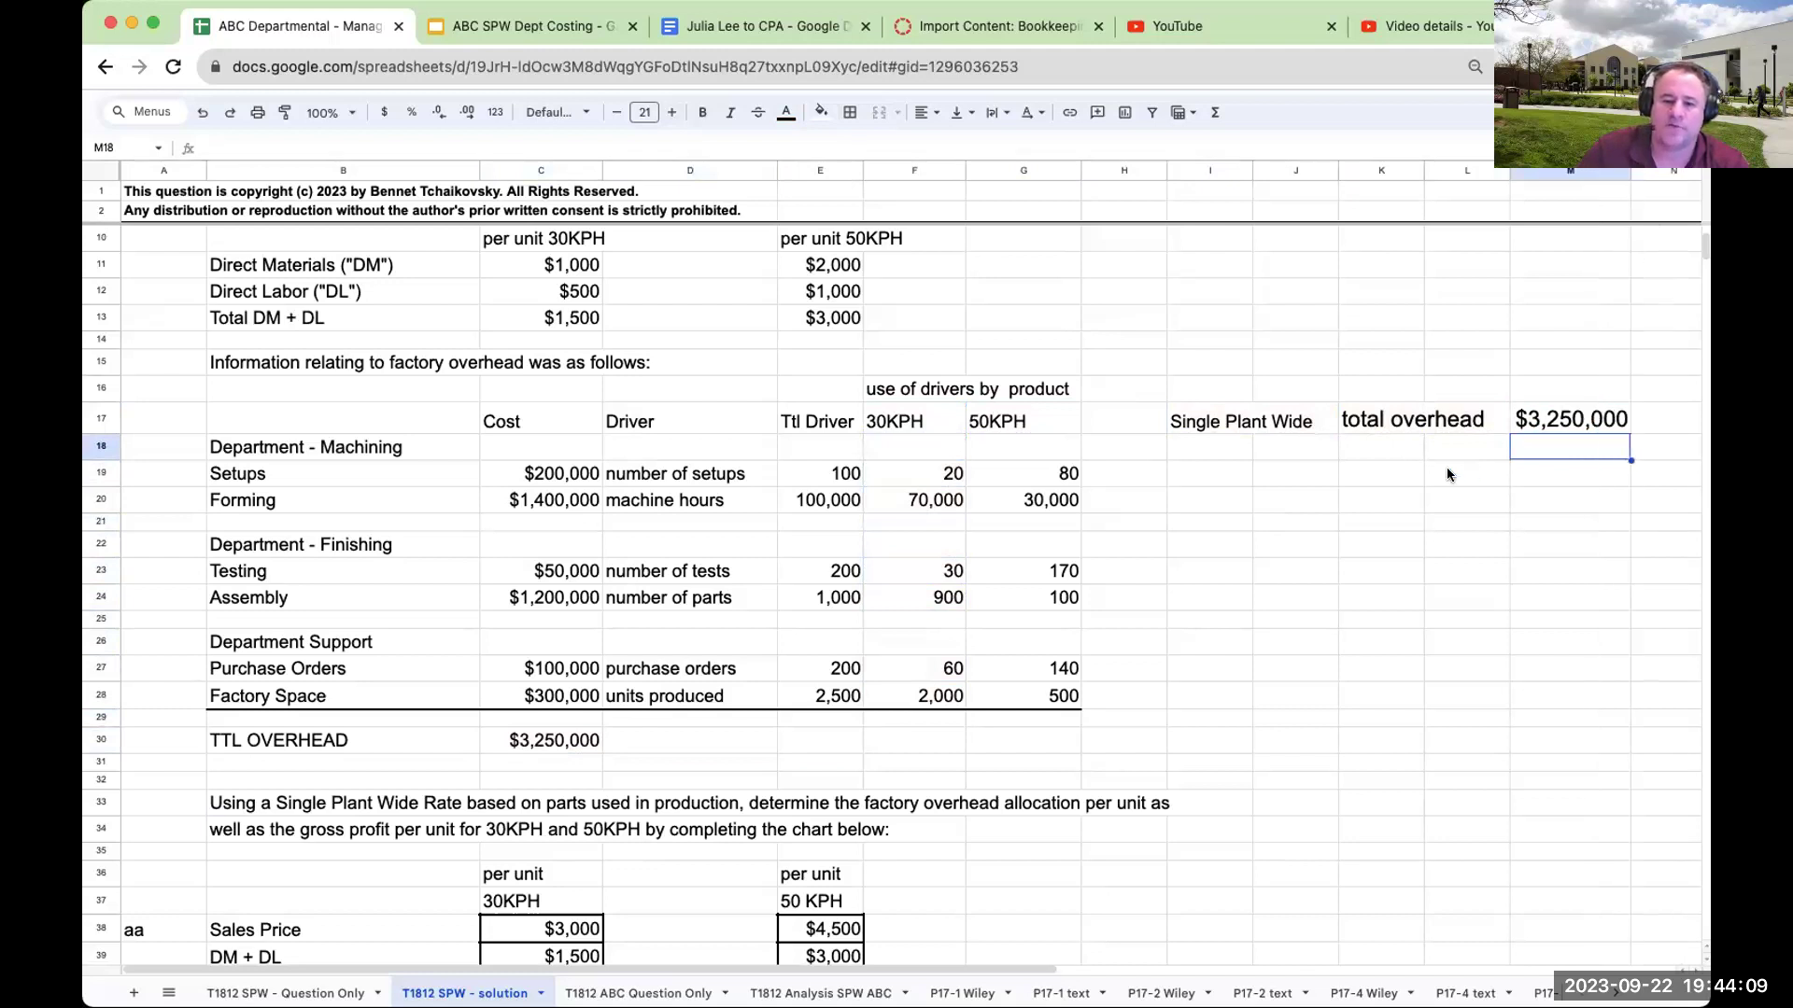
# Add a top border across K18:M18 to draw a fraction line under the total overhead row.
pyautogui.moveTo(1381, 448); pyautogui.dragTo(1577, 439)
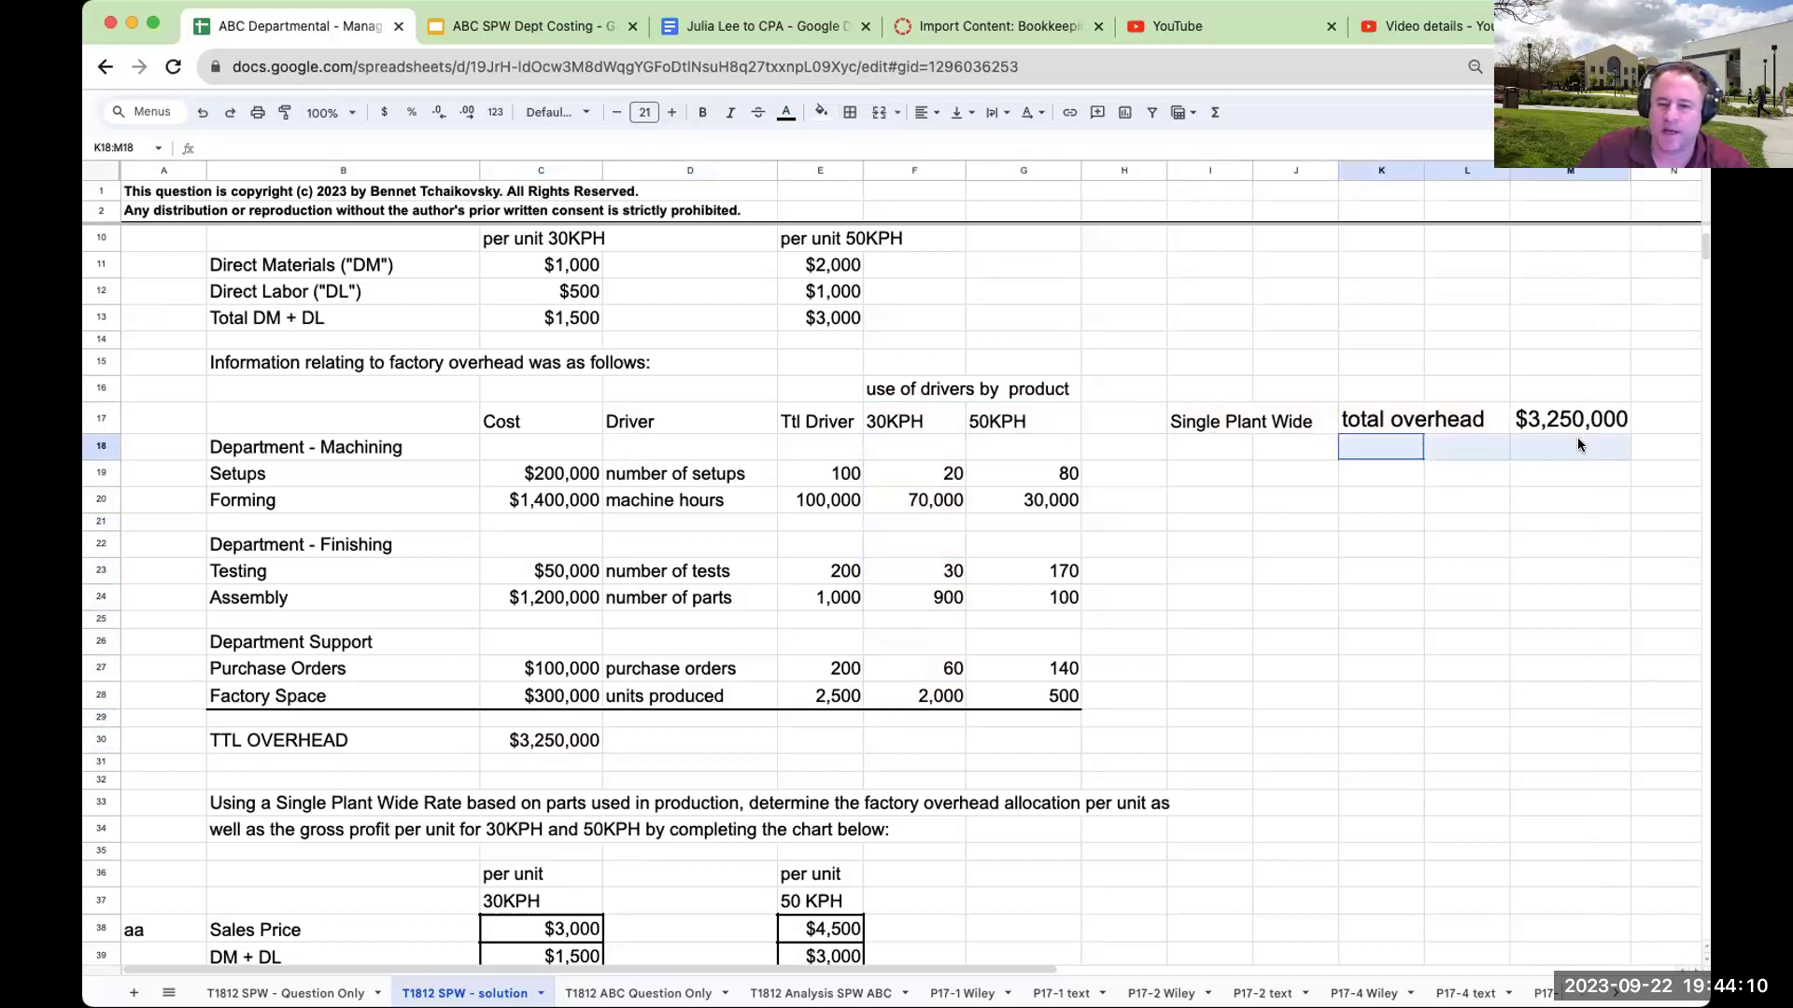
pyautogui.click(847, 113)
pyautogui.click(885, 183)
pyautogui.click(1381, 501)
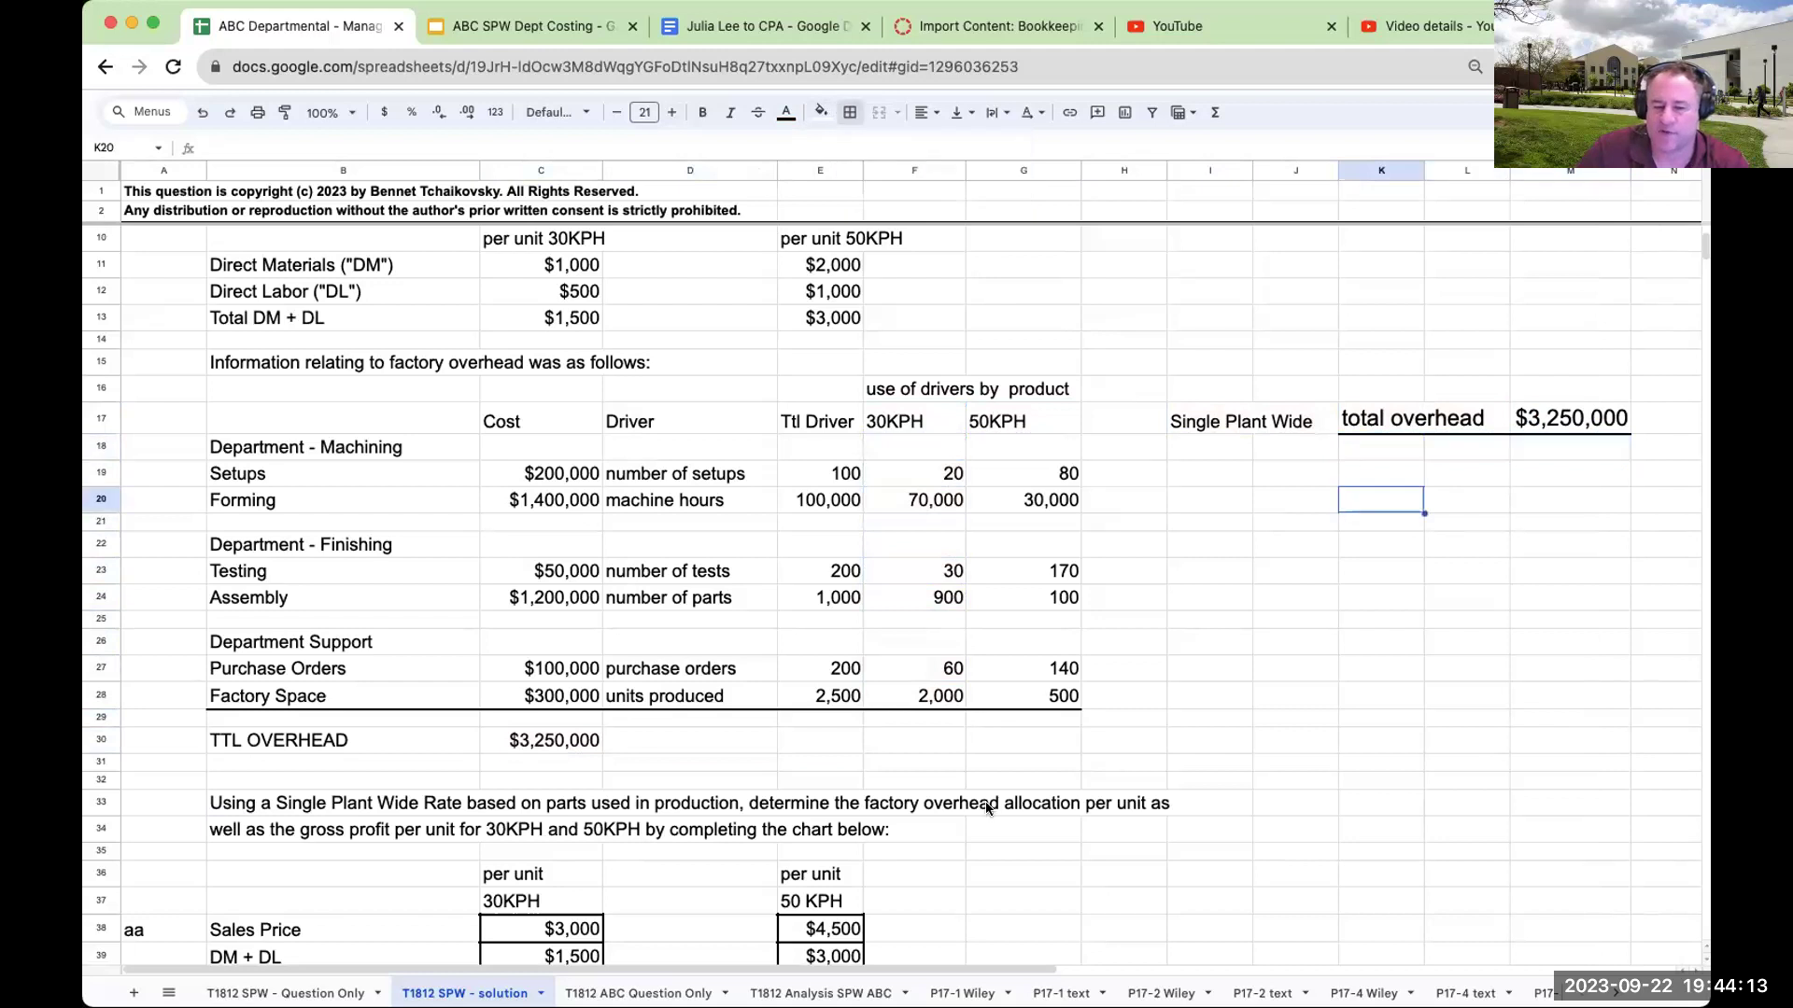
# Examine the question text in row 33 and the Assembly row's cost, driver, total and use per product.
pyautogui.click(374, 808)
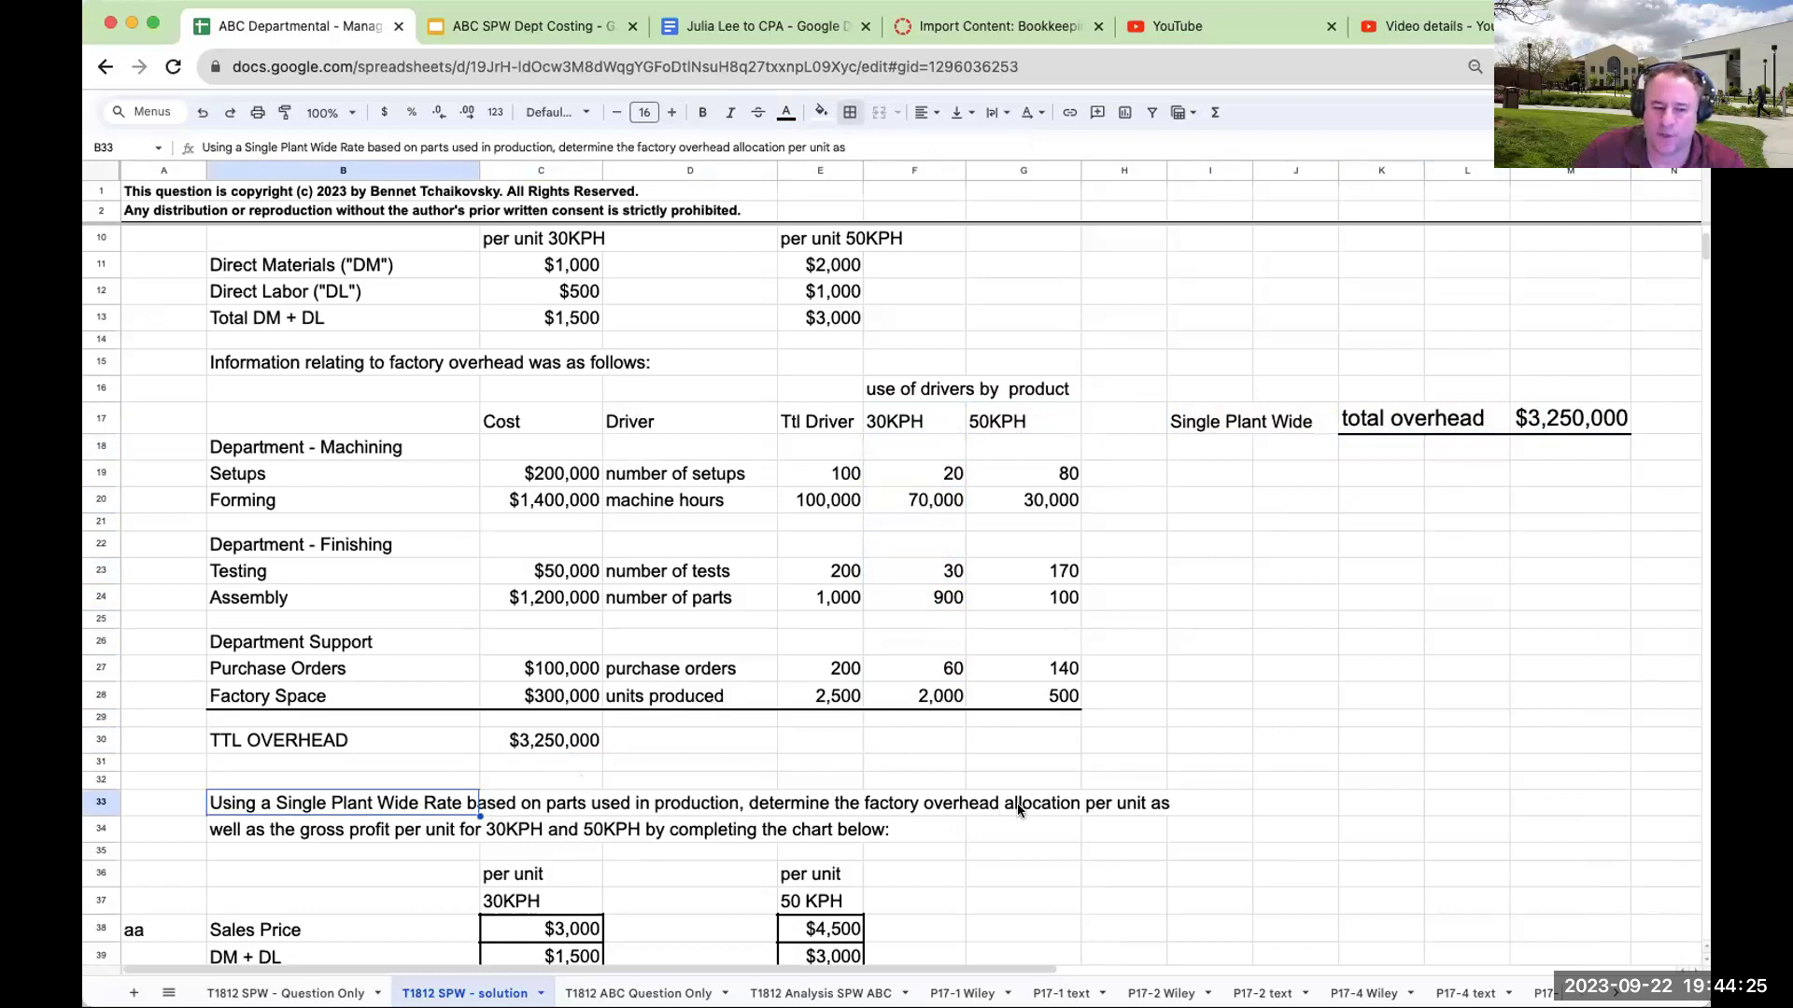
pyautogui.click(344, 598)
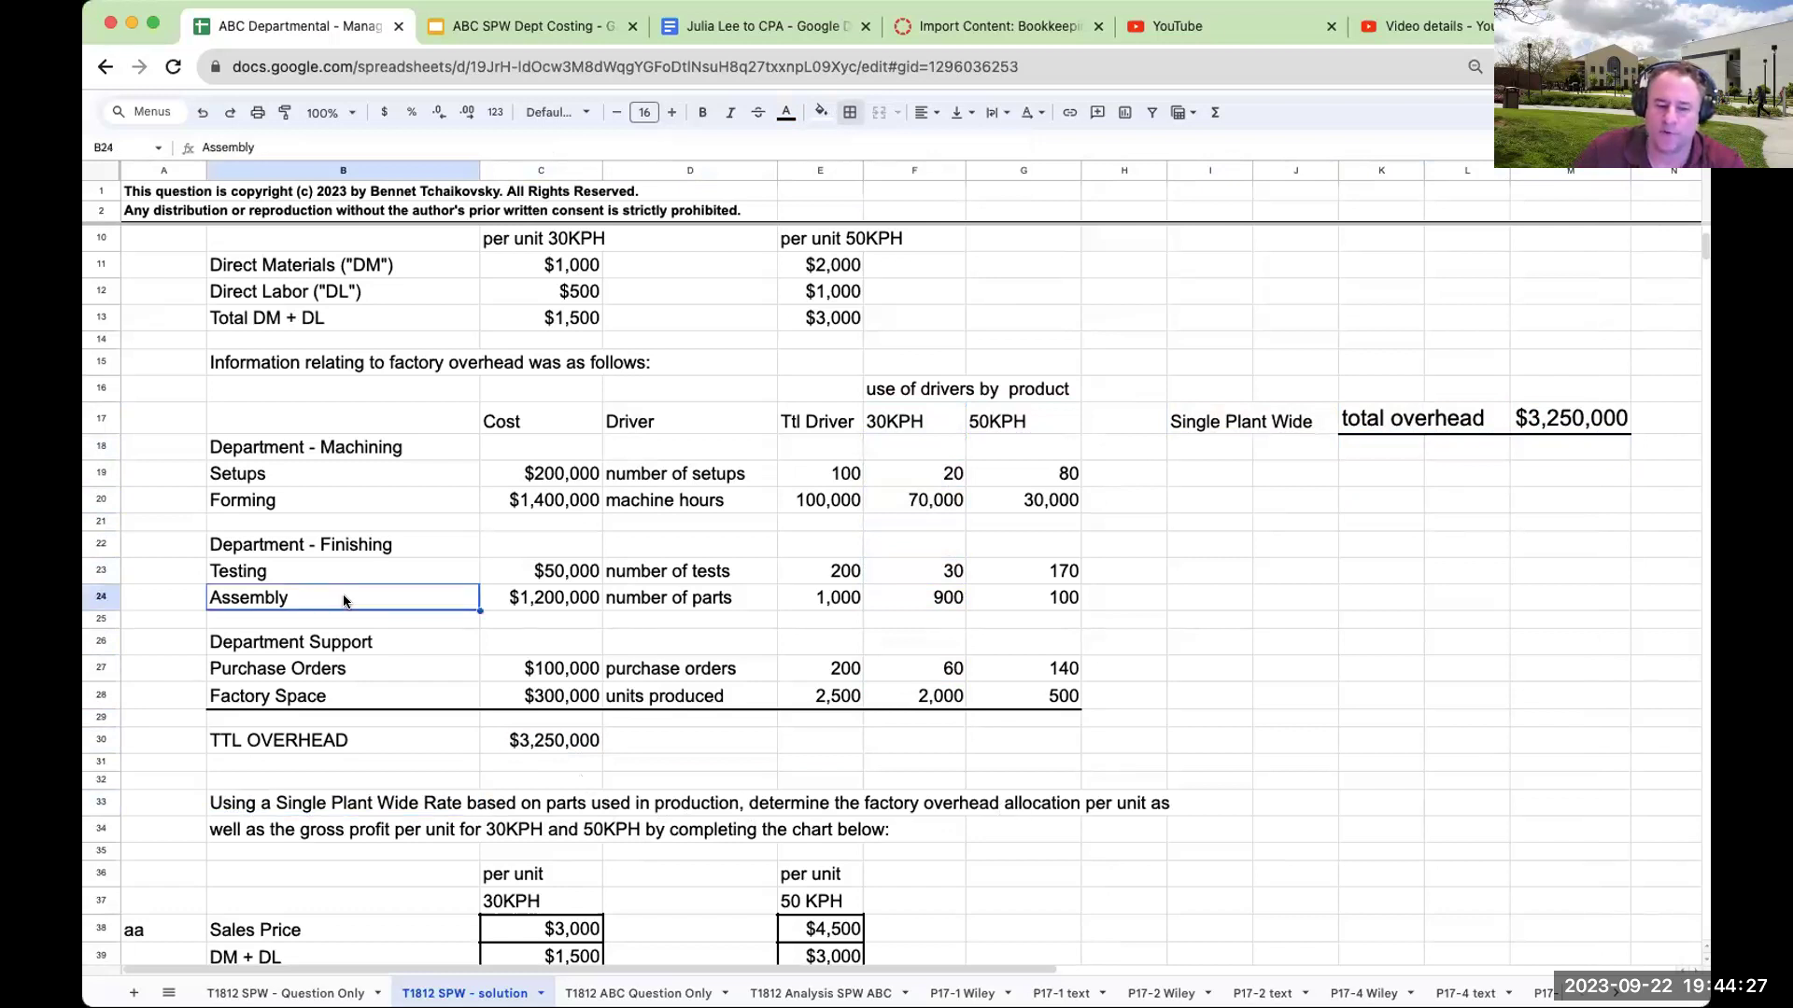
pyautogui.click(564, 598)
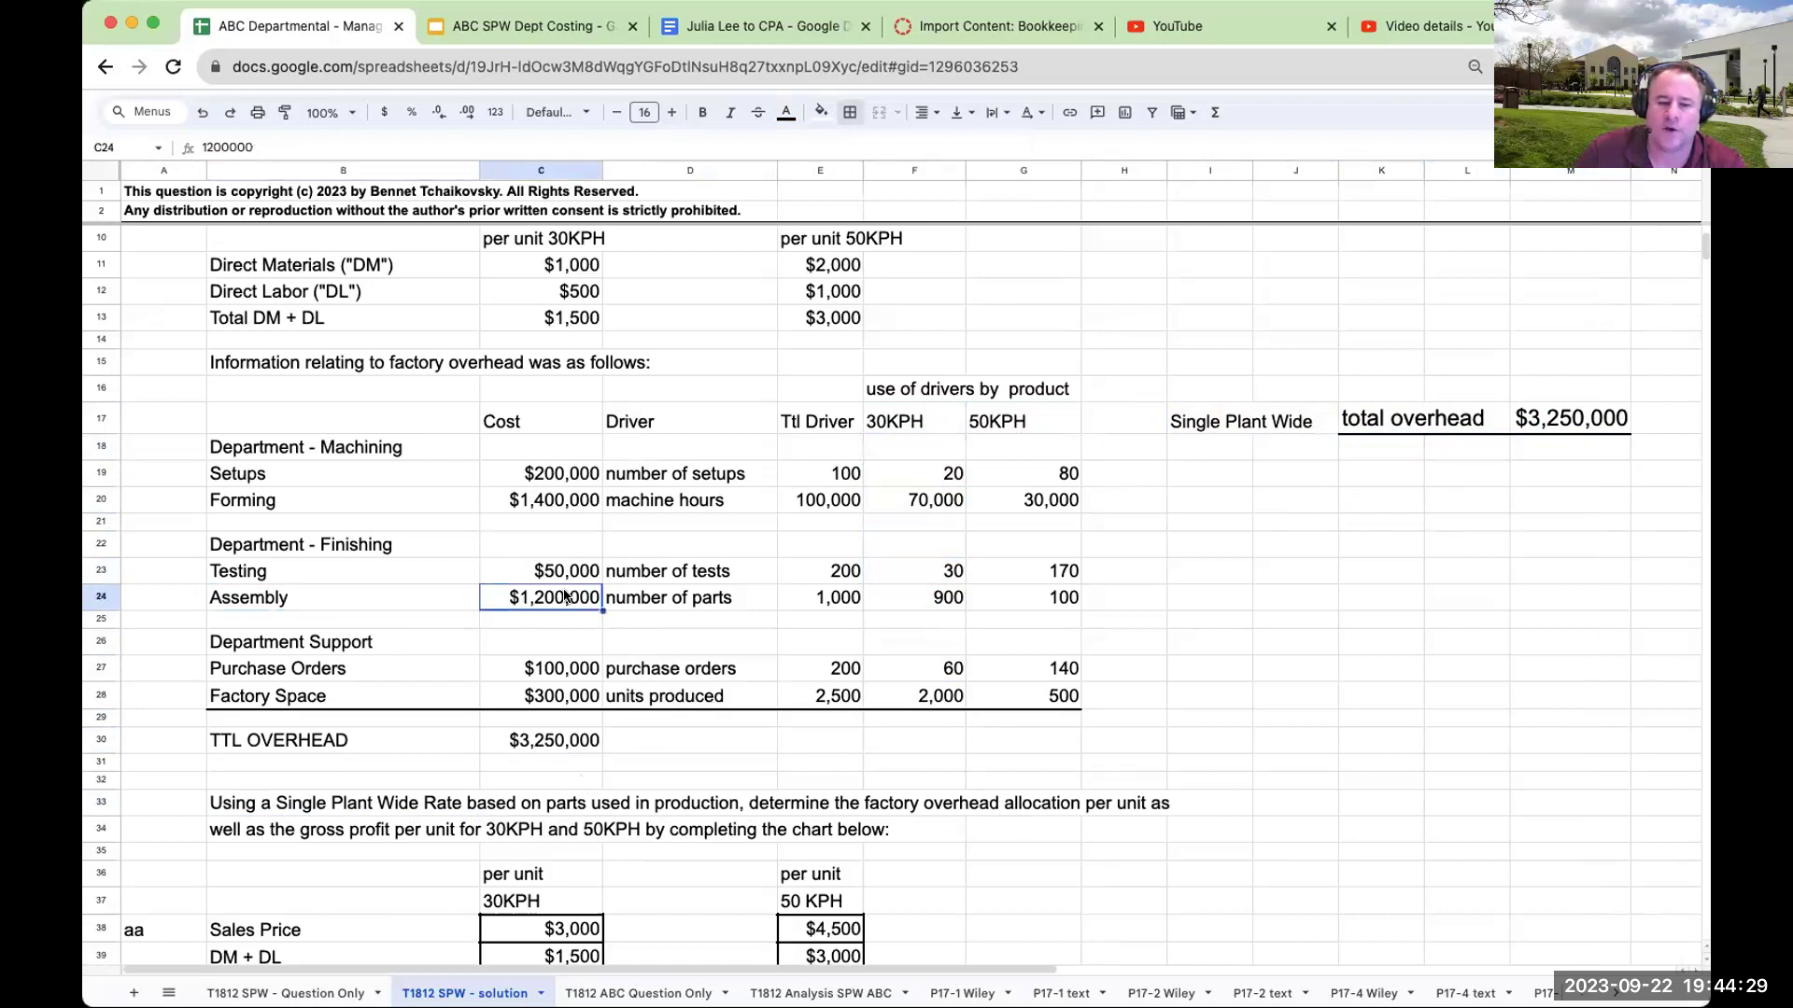
pyautogui.click(336, 598)
pyautogui.click(697, 595)
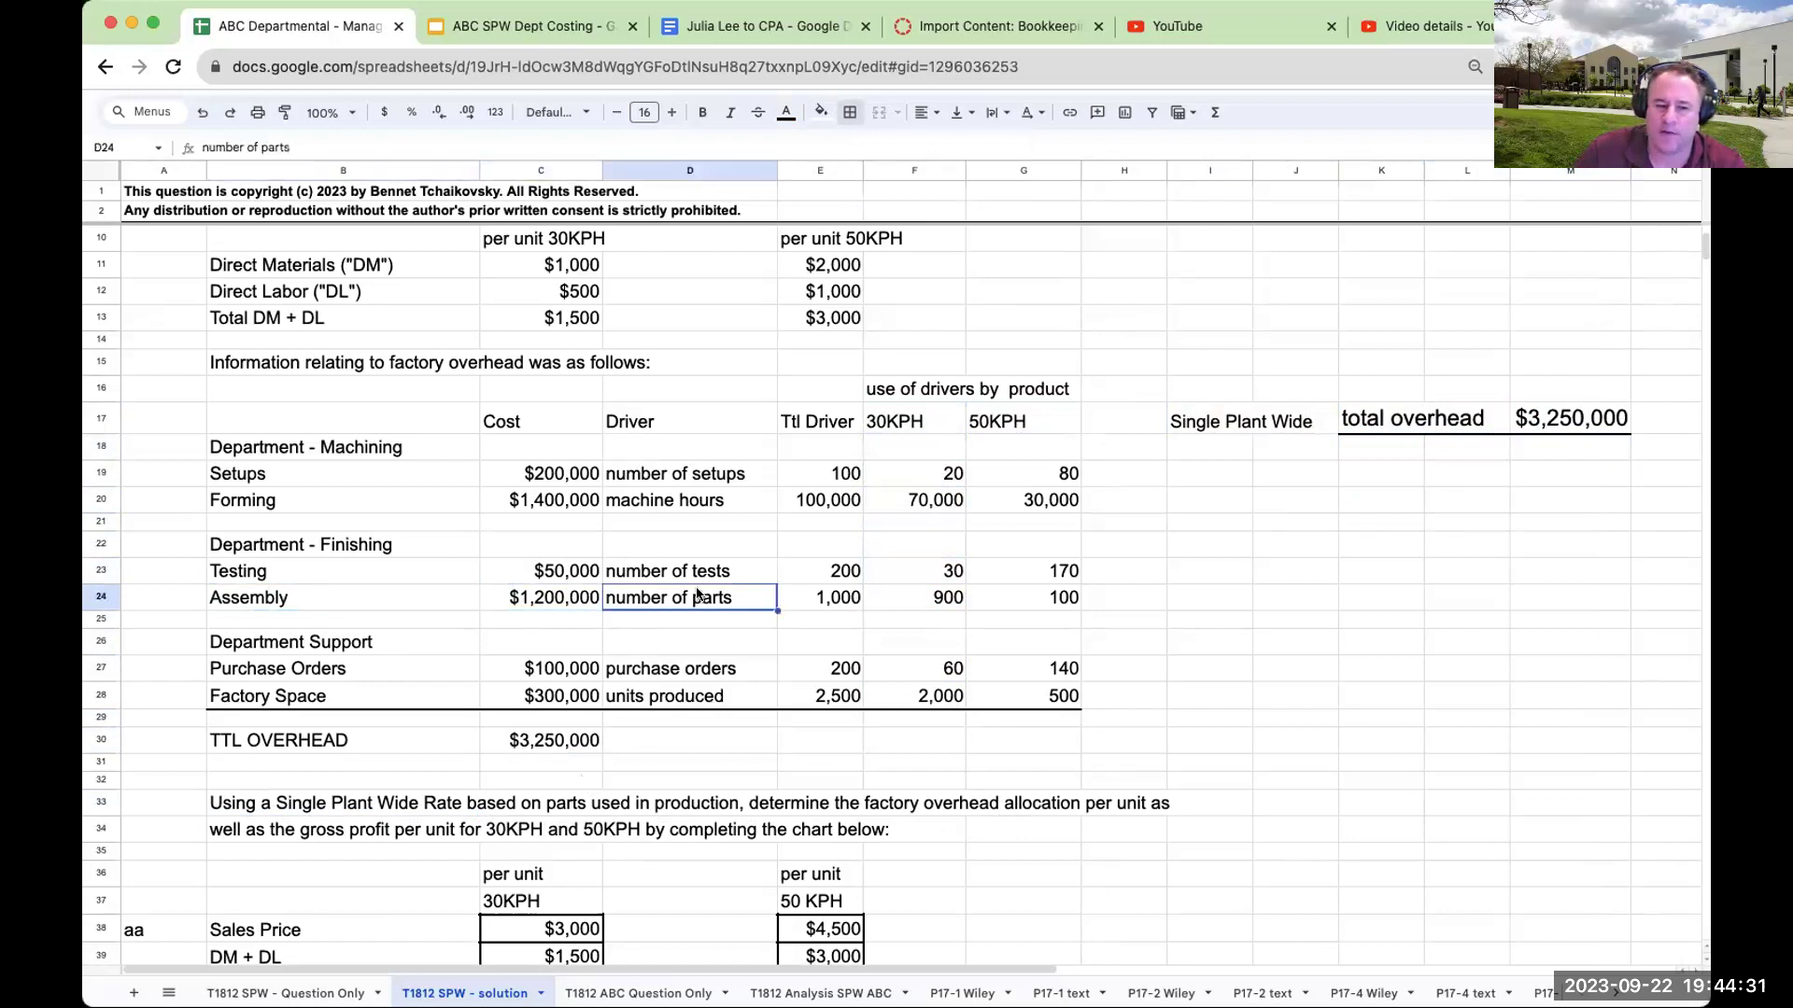
pyautogui.click(840, 595)
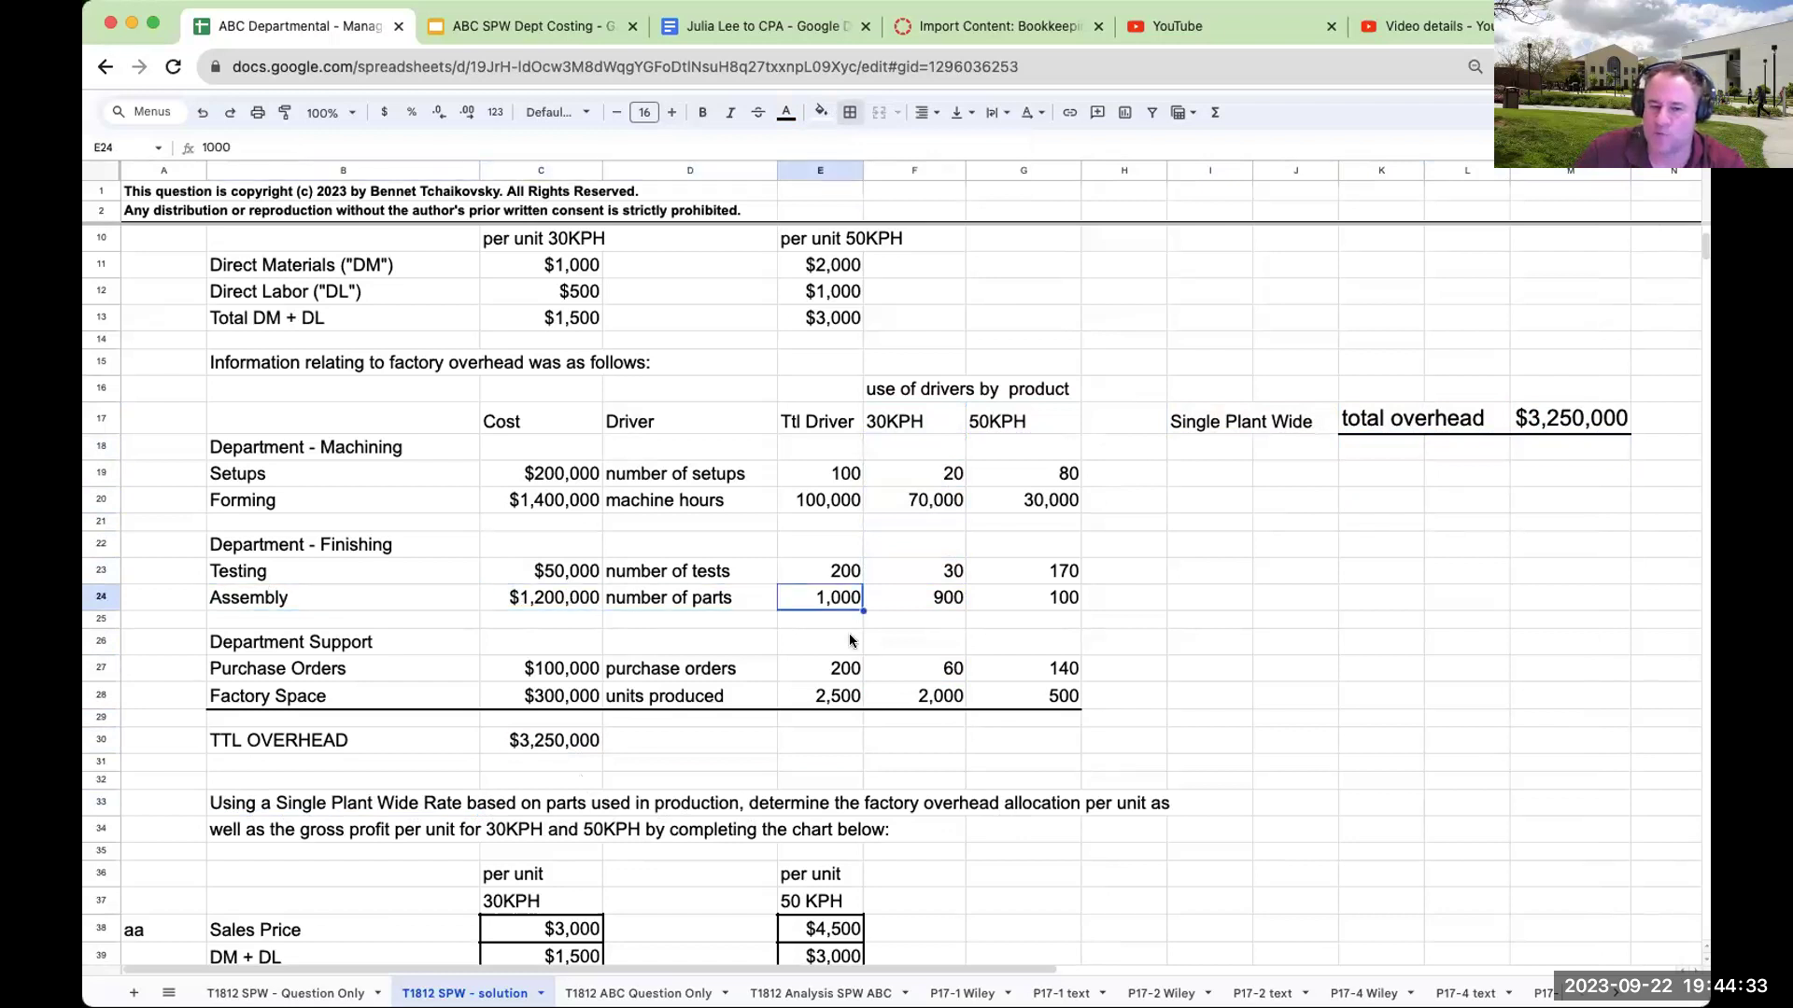
pyautogui.click(1381, 455)
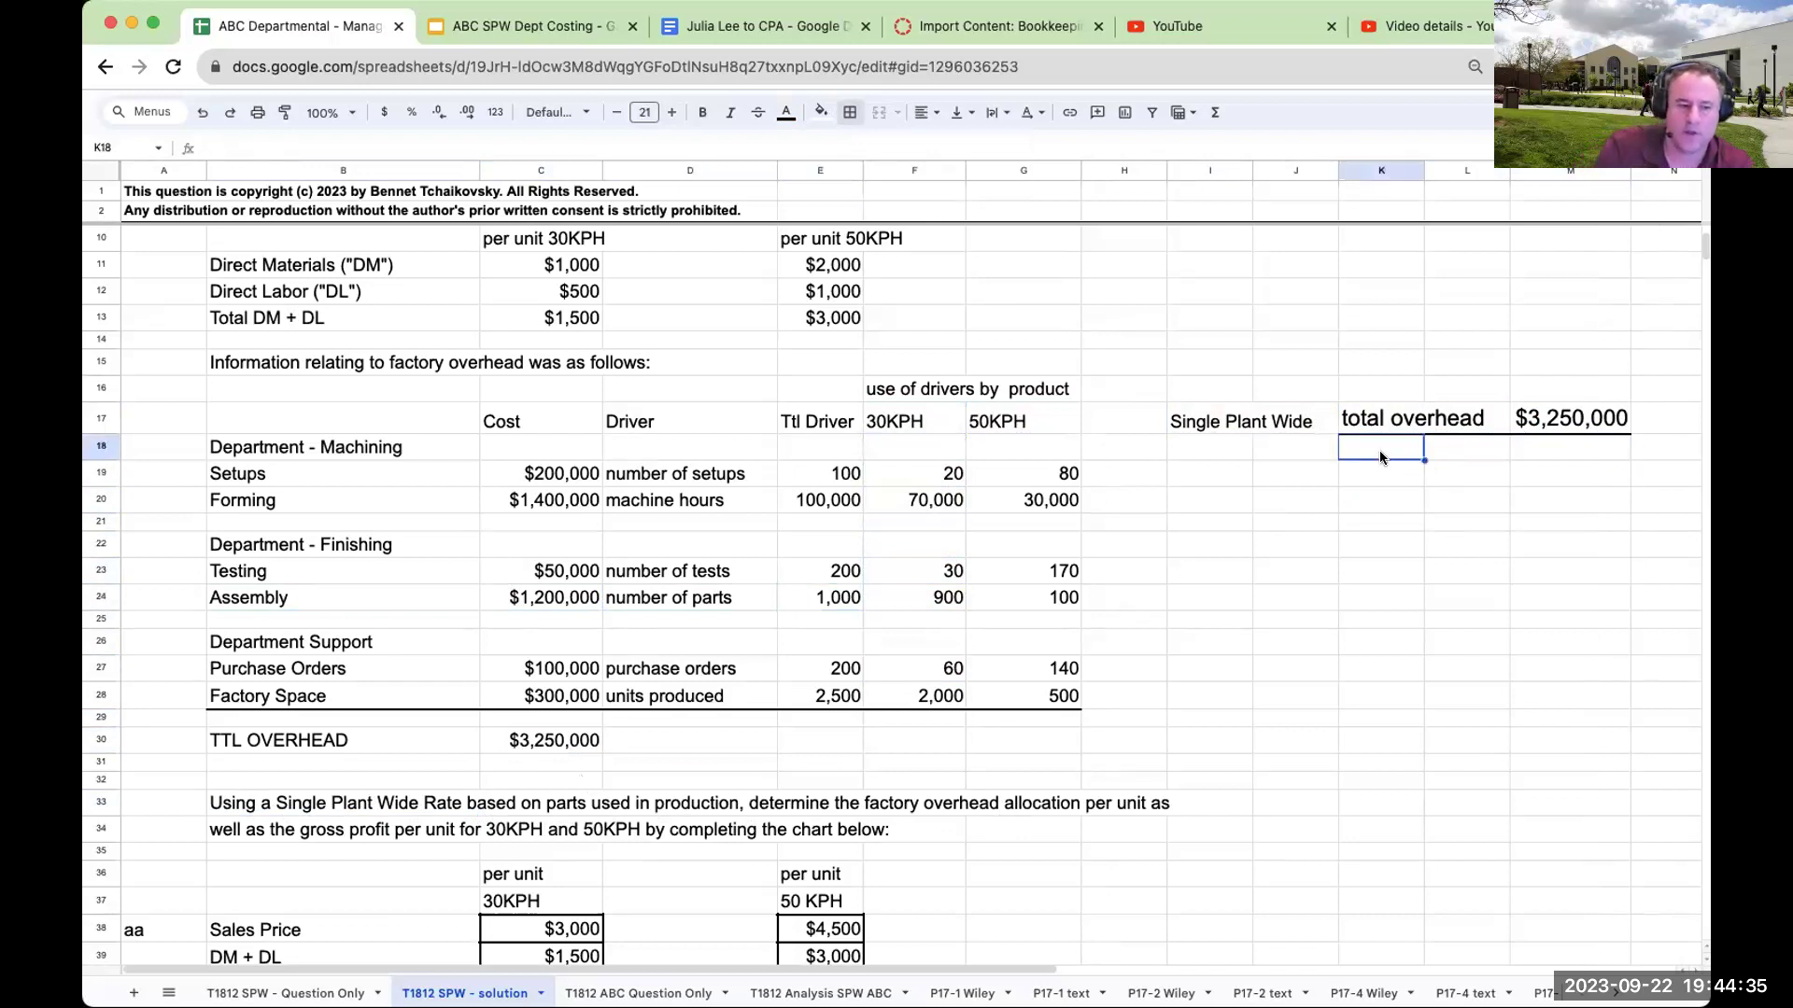
pyautogui.click(363, 809)
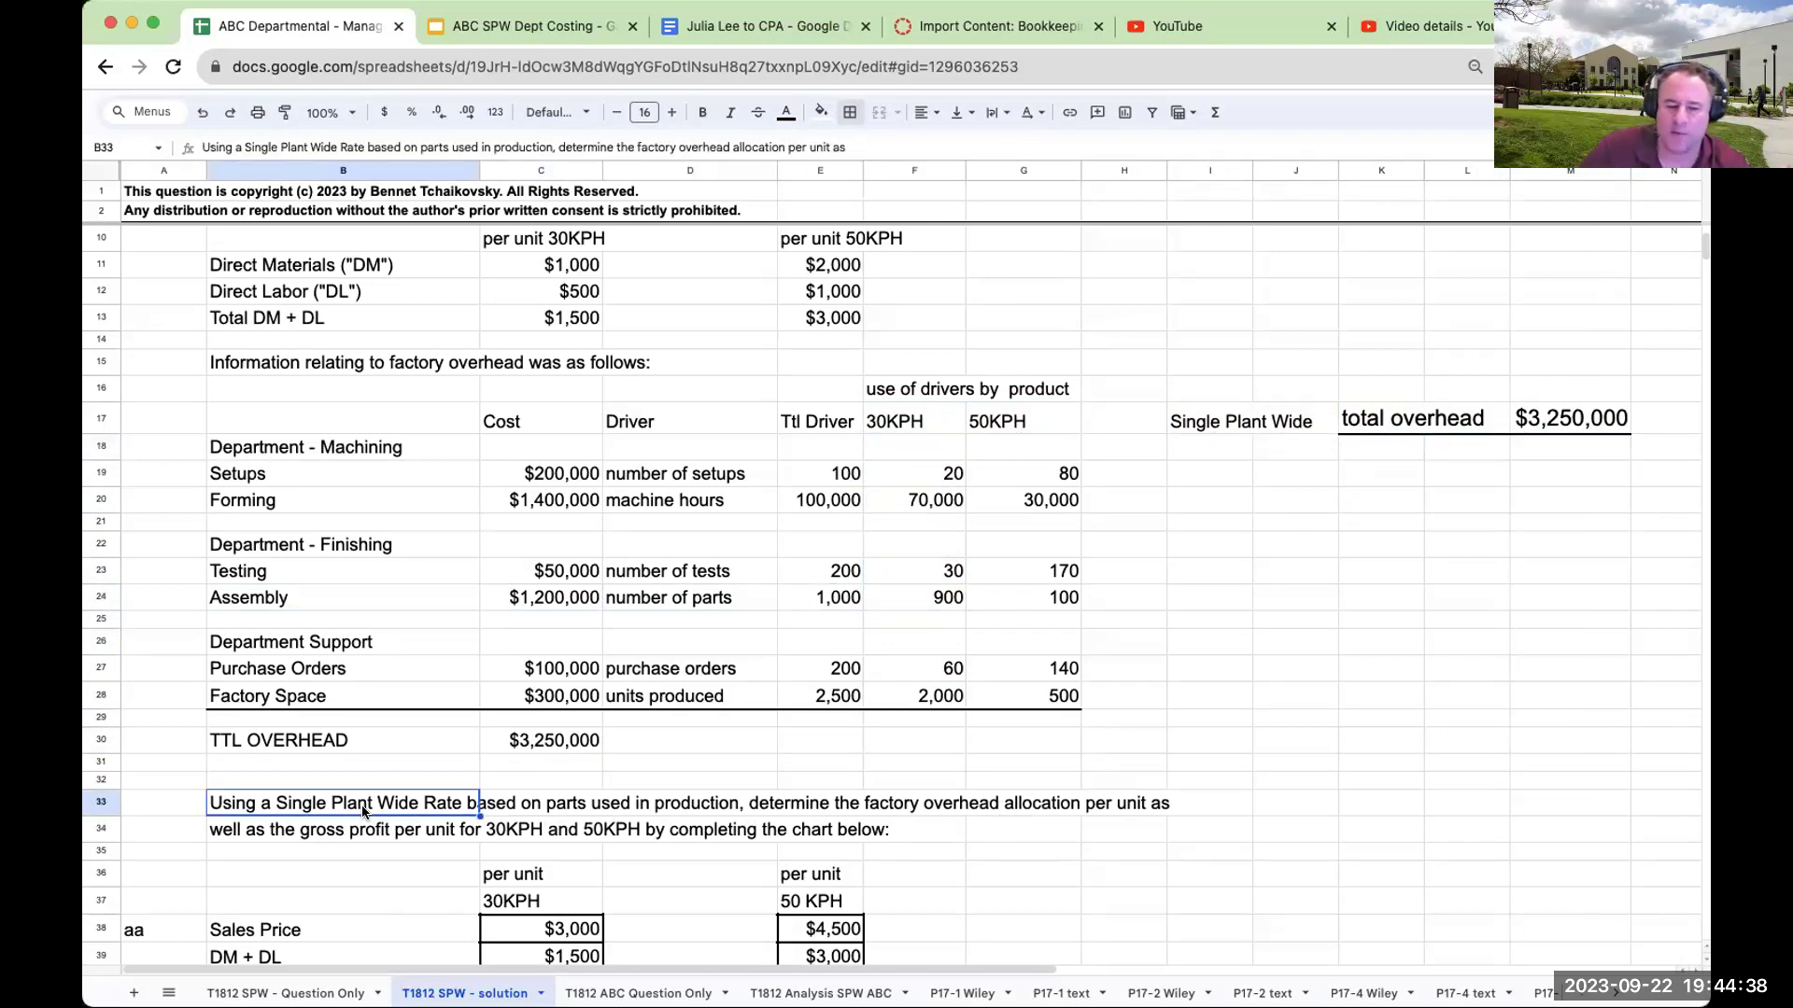
pyautogui.click(665, 596)
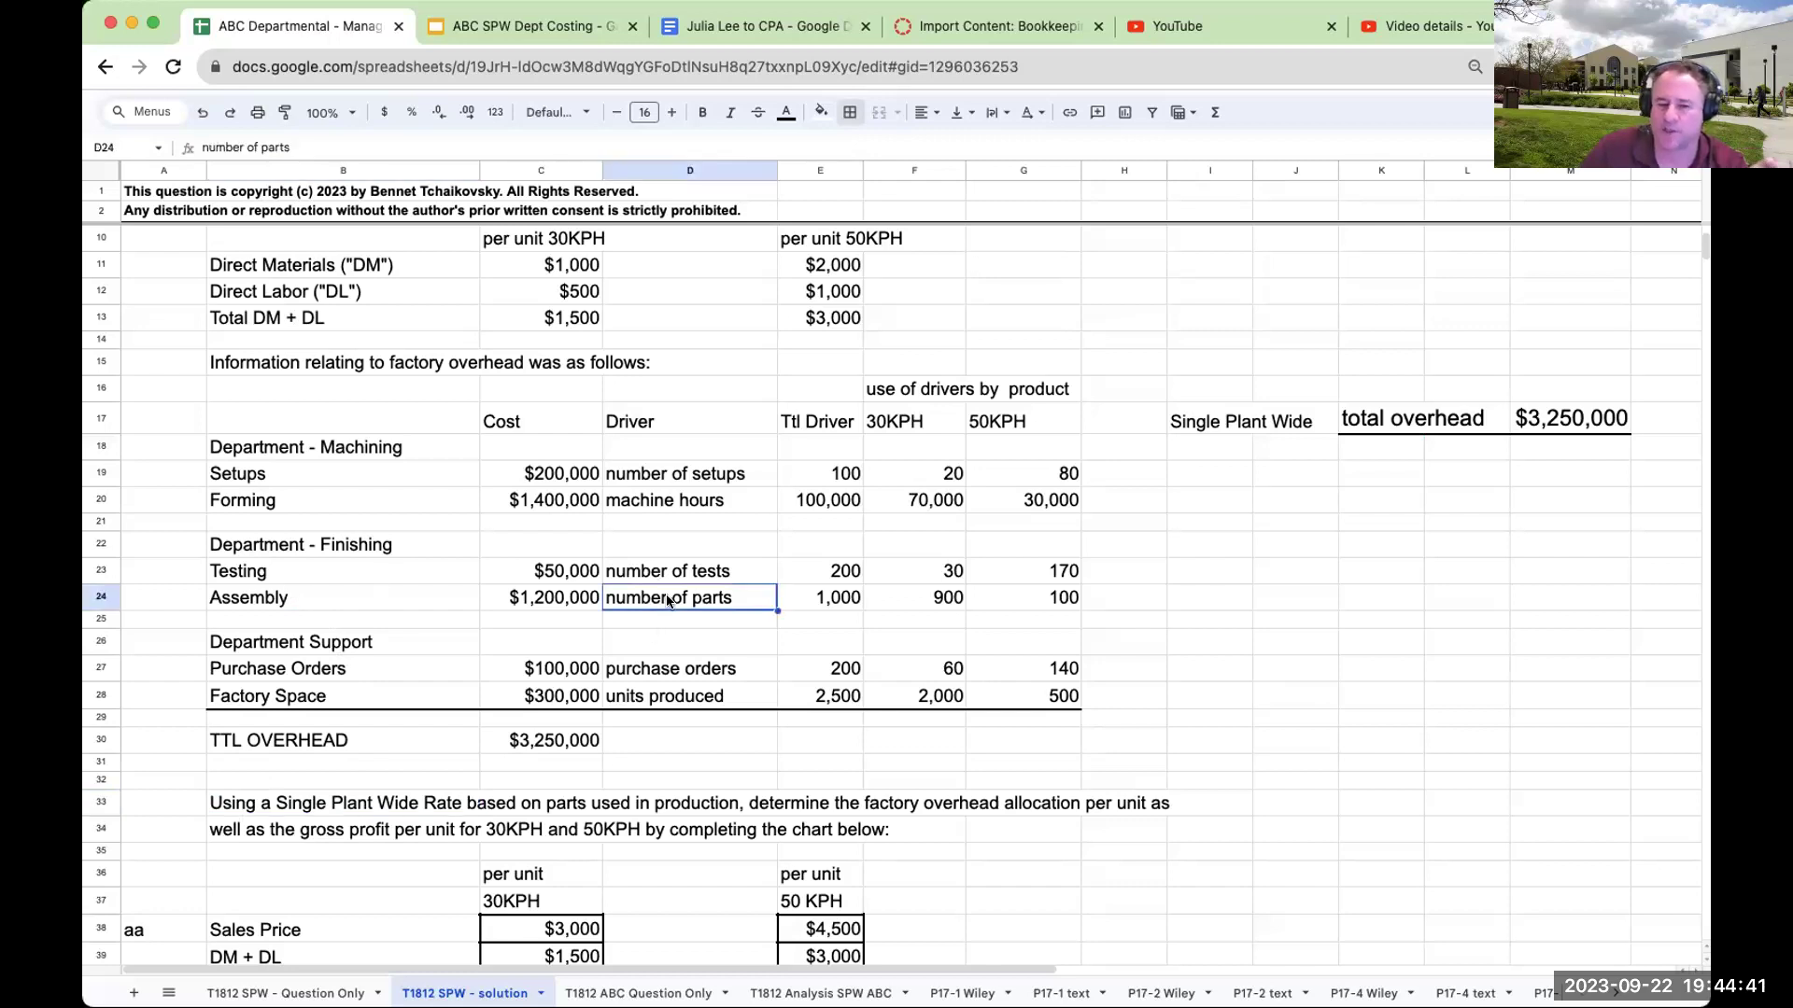
pyautogui.click(958, 602)
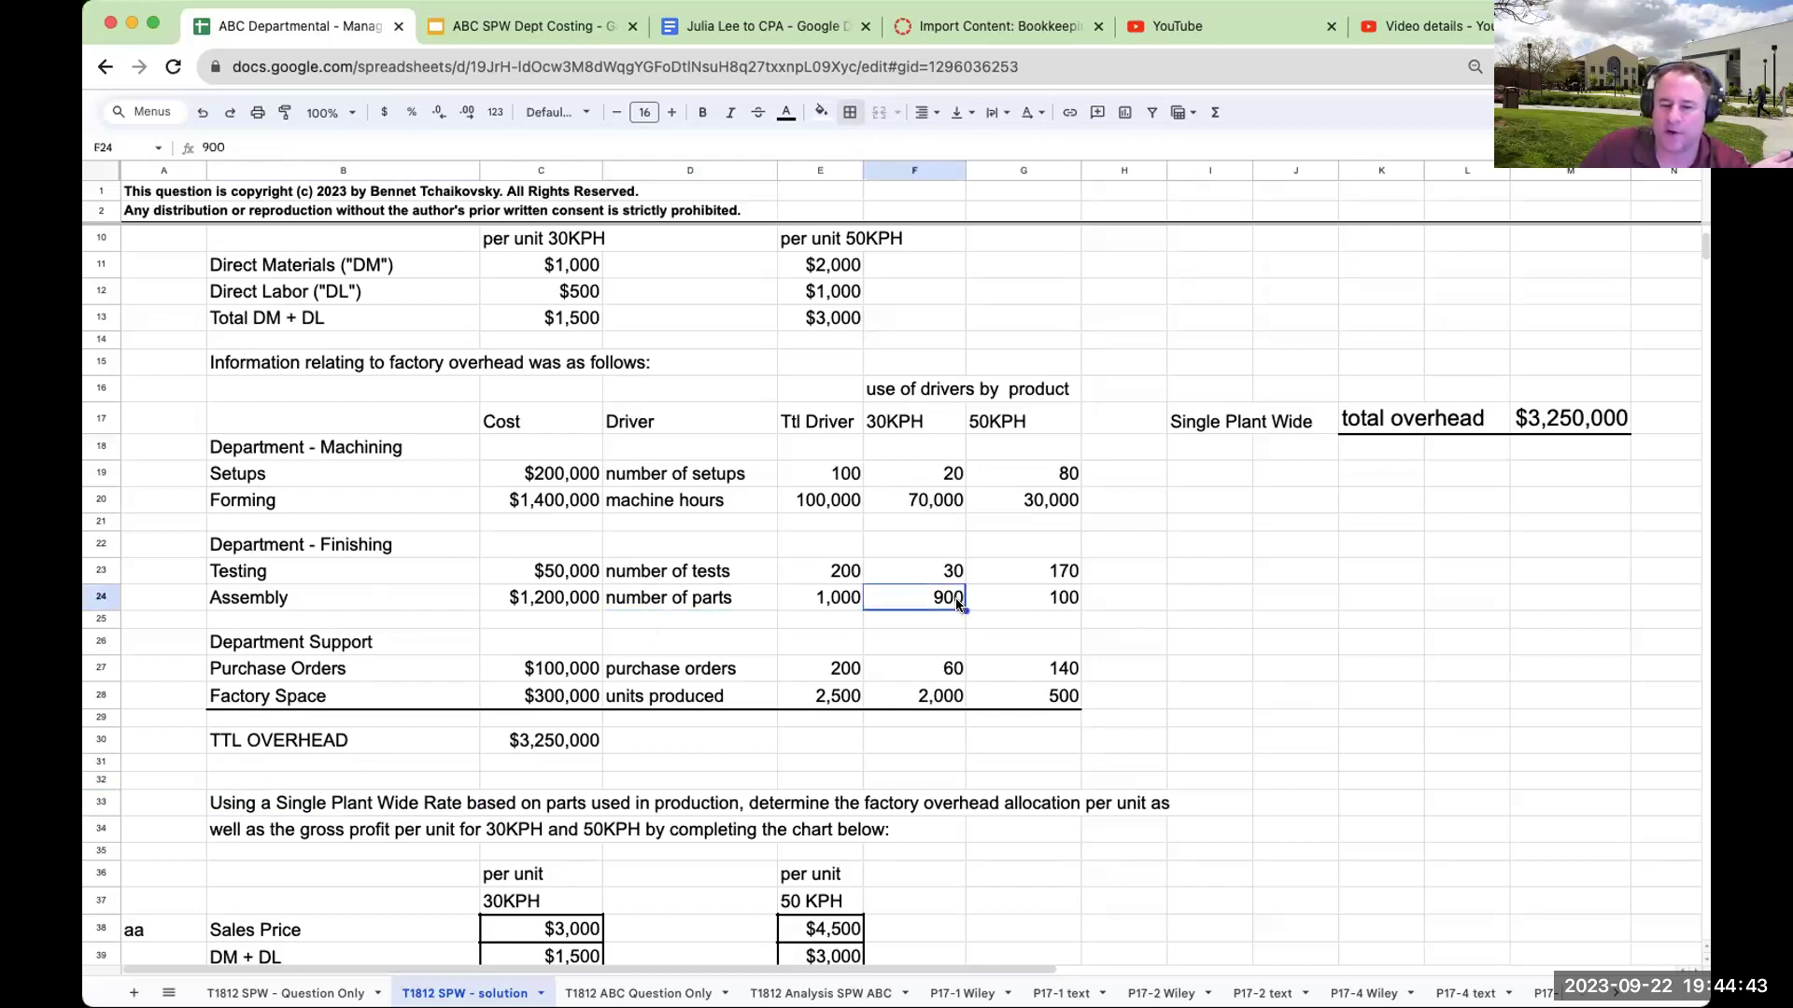
pyautogui.click(1034, 593)
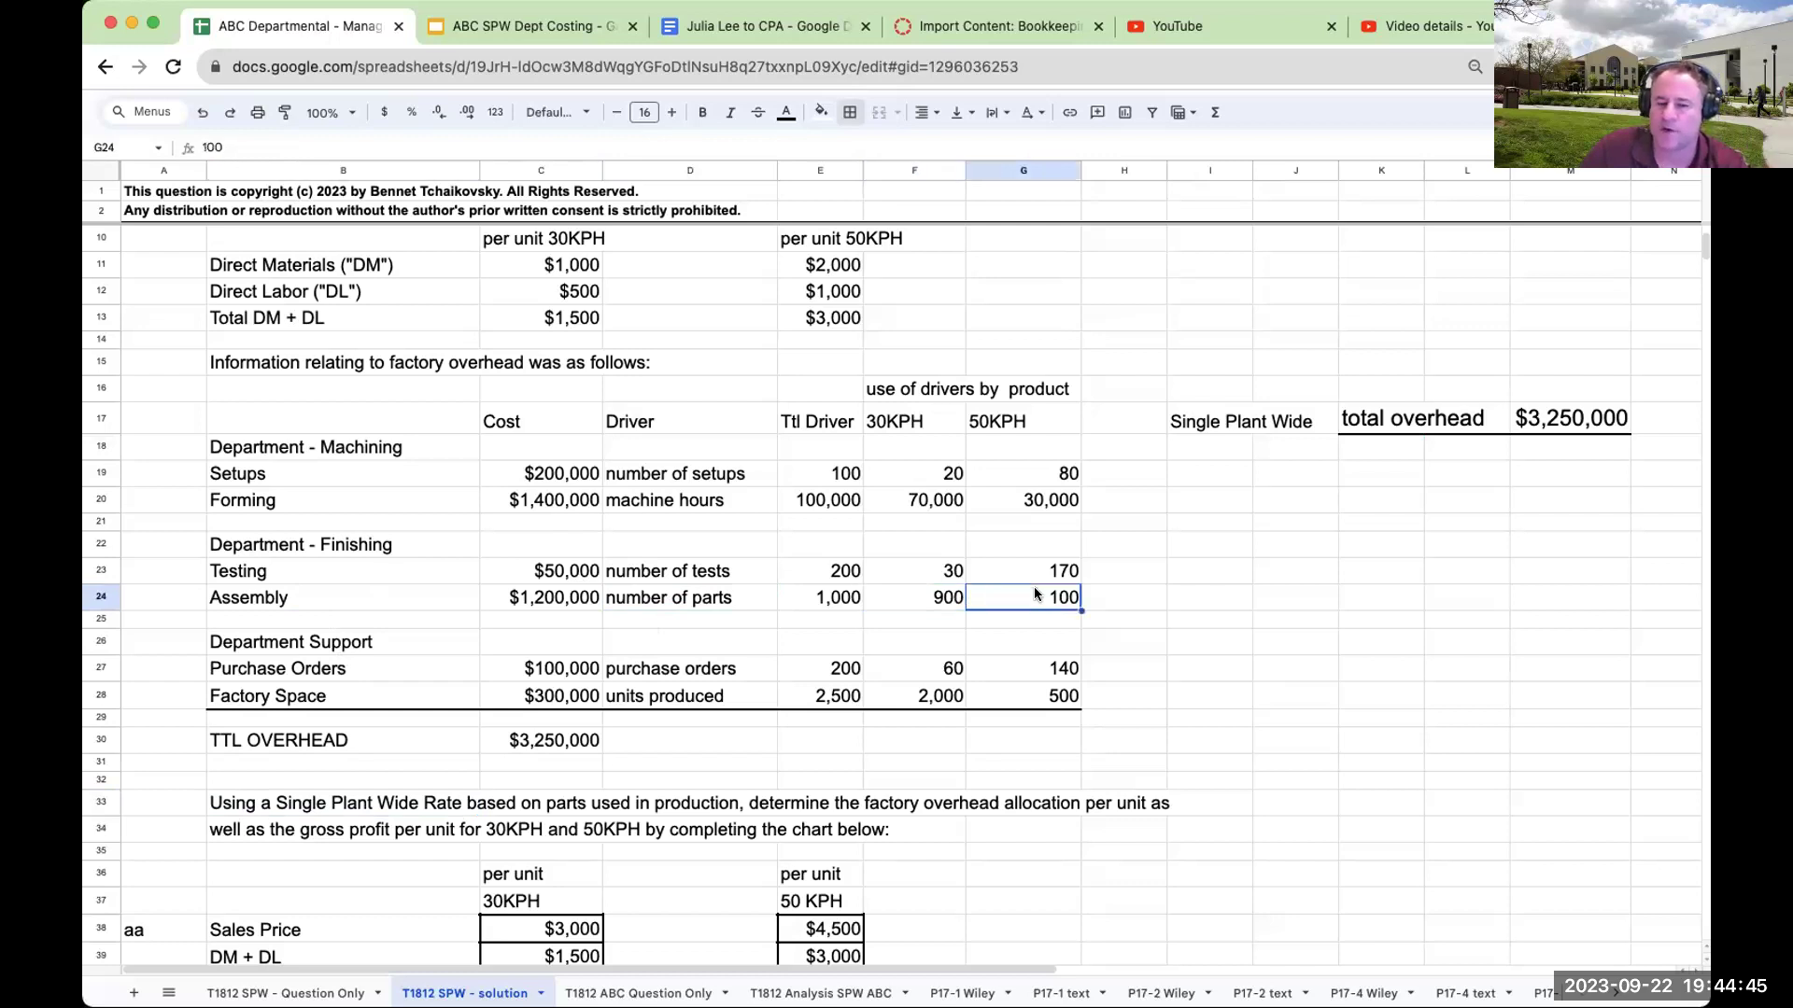
# Enter the label "total parts" in K18 and the value 1000 in M18 below the total overhead.
pyautogui.click(1393, 452)
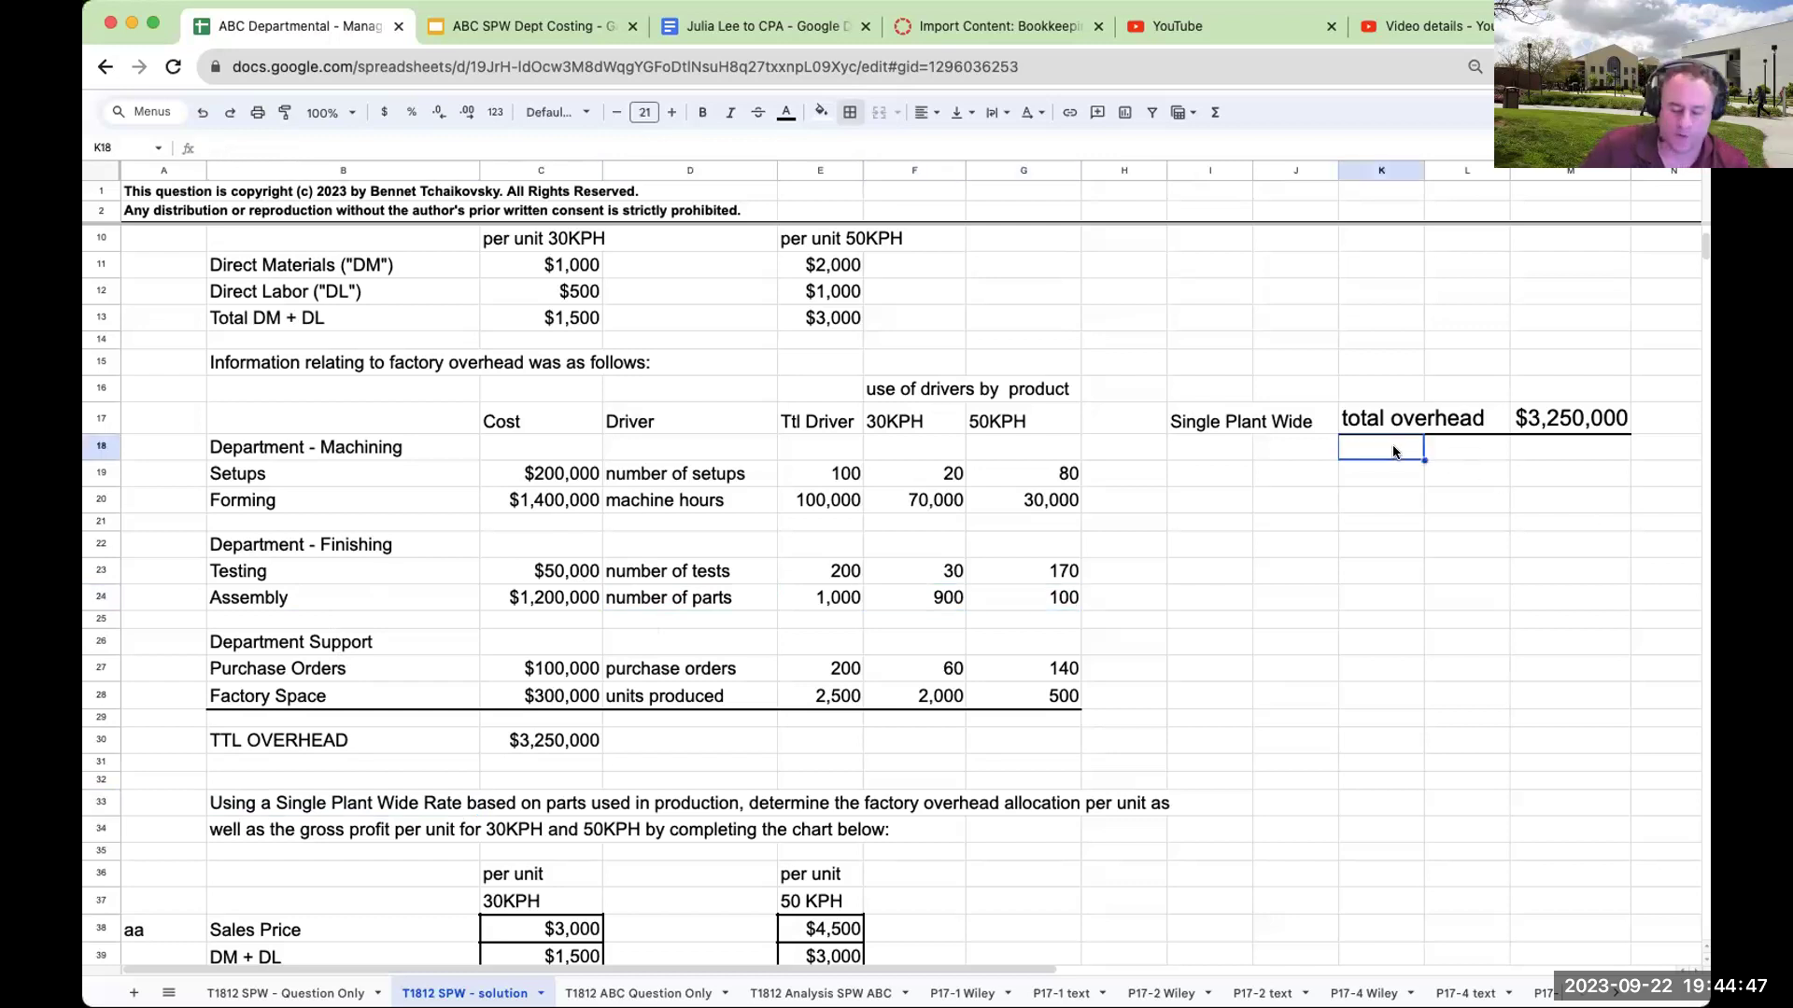
pyautogui.write('total parts')
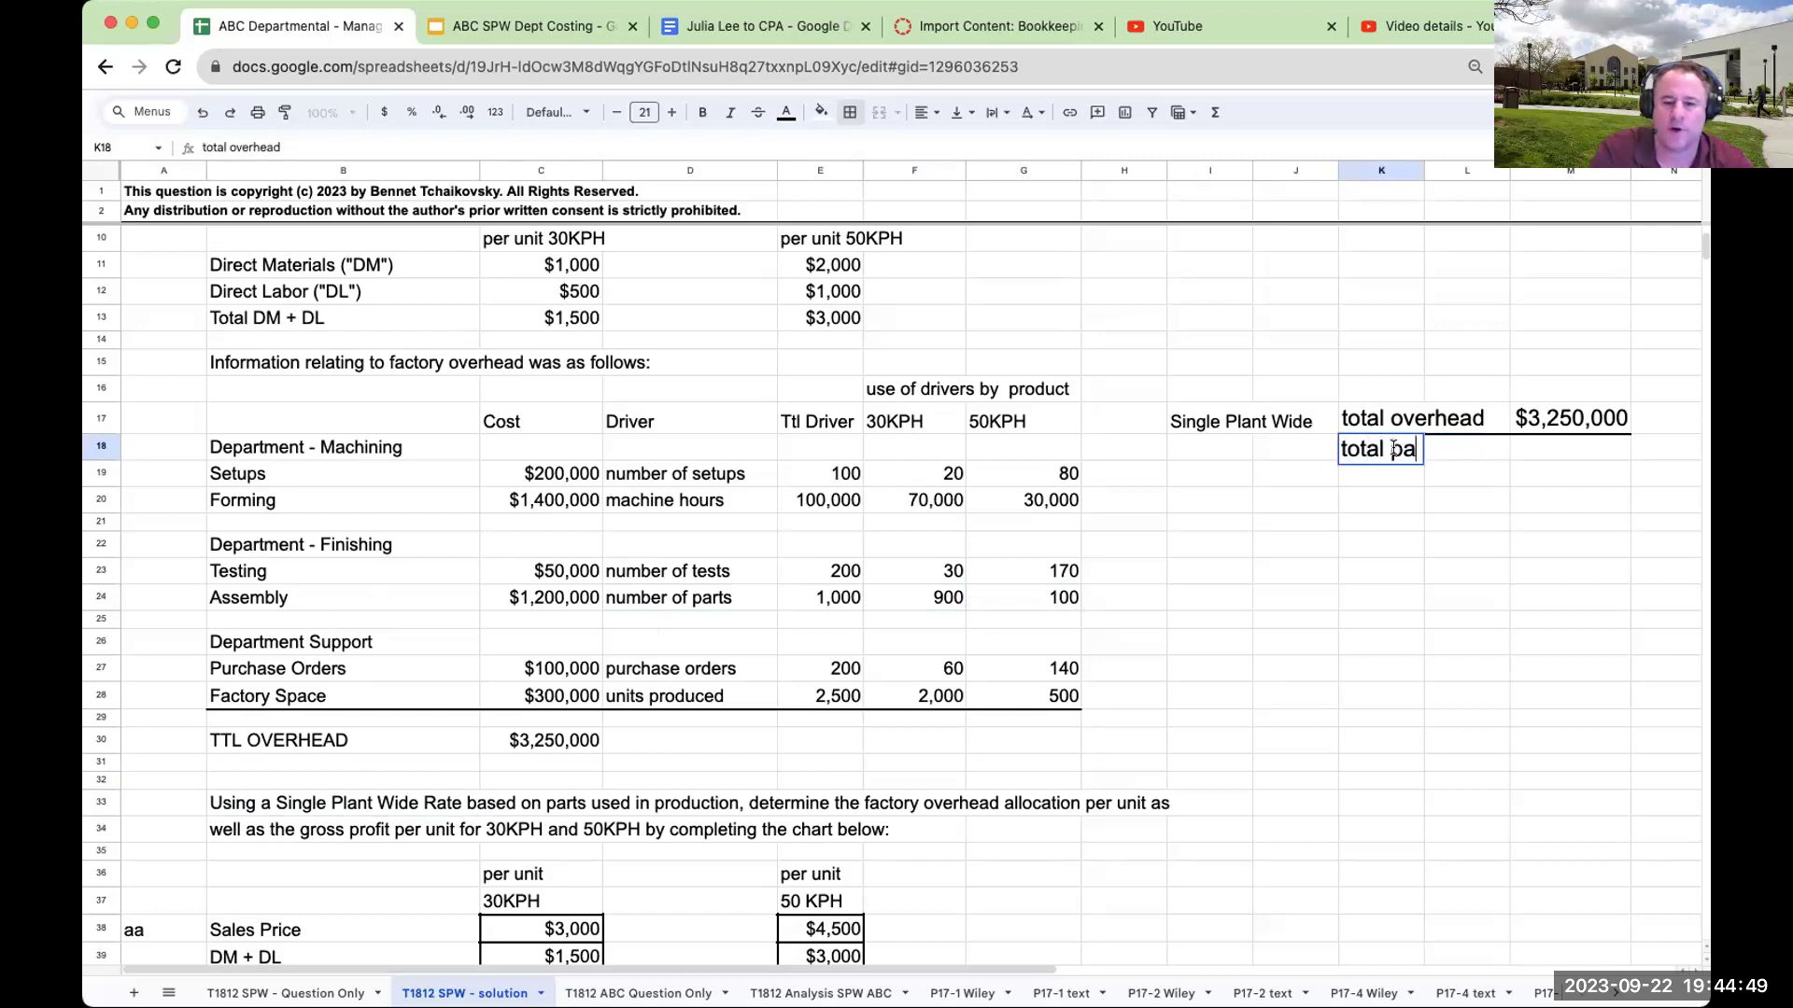
pyautogui.press('Tab')
pyautogui.press('Tab')
pyautogui.write('1000')
pyautogui.press('Return')
# Calculate the overhead rate in N17 by dividing total overhead by total parts with the formula M17/M18.
pyautogui.press('Up')
pyautogui.press('Up')
pyautogui.press('Right')
pyautogui.press('Right')
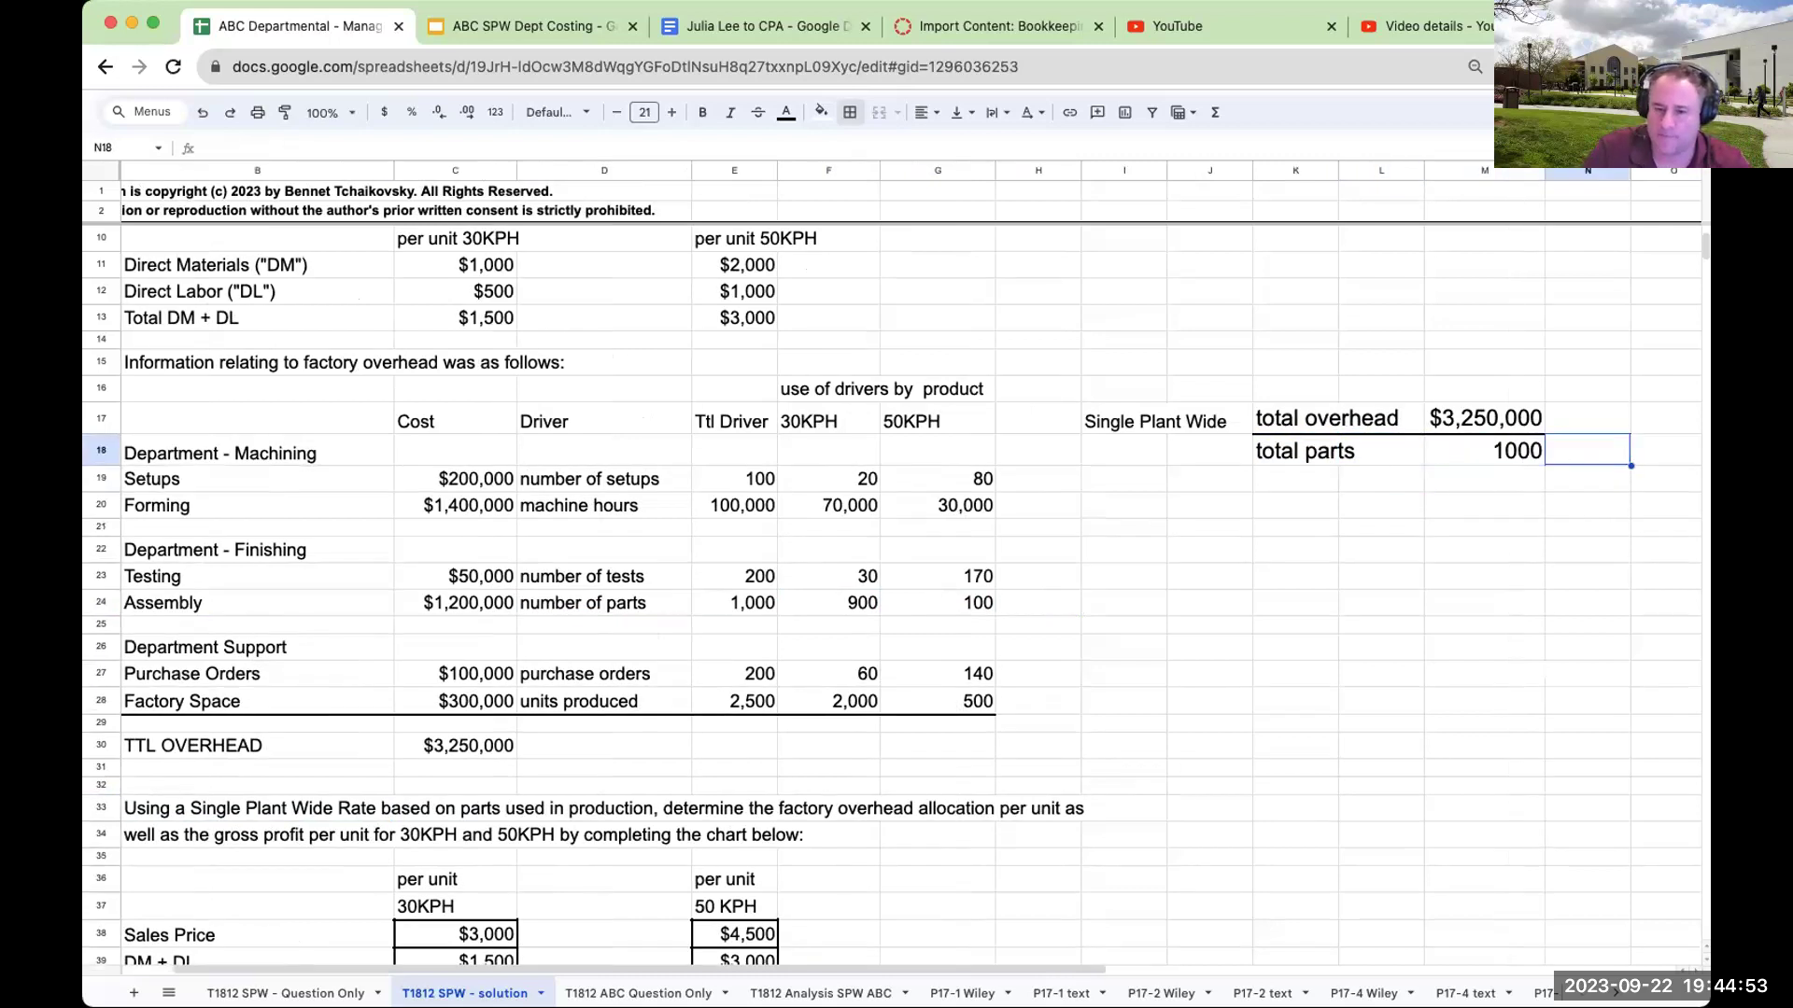
pyautogui.write('=M17/M18')
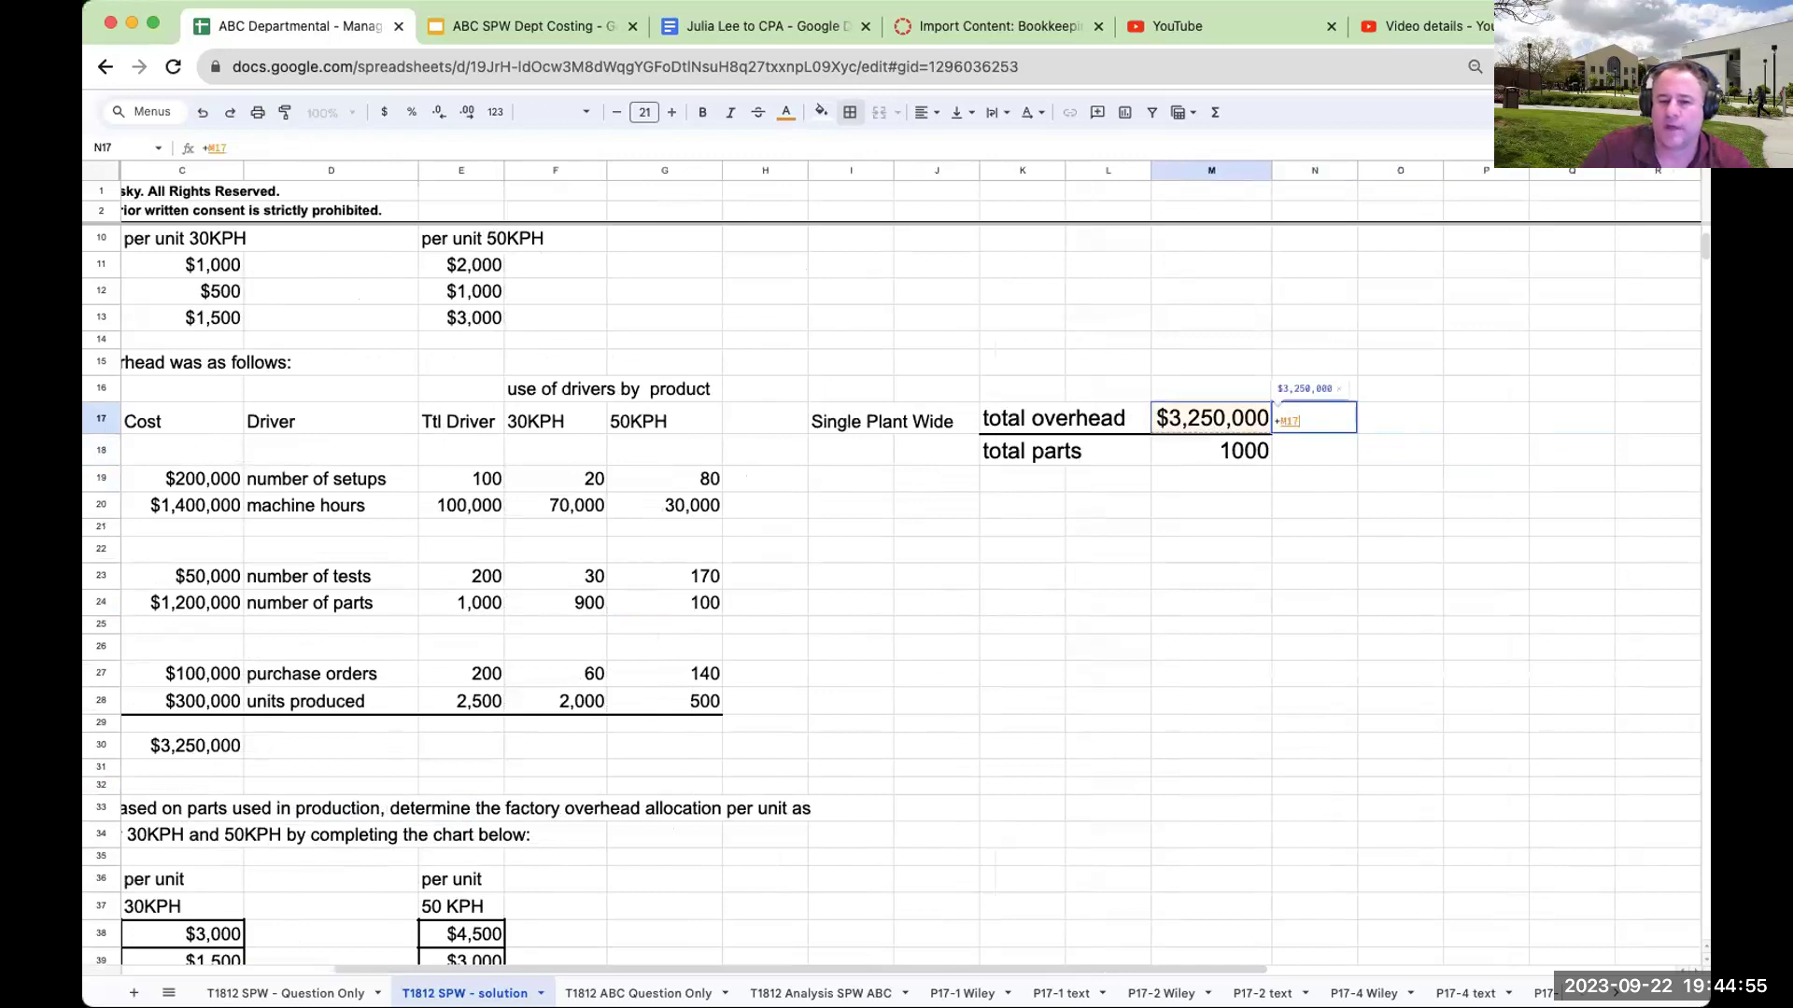
pyautogui.press('Return')
# Label the calculated rate "foh rate per part" in O17.
pyautogui.click(1399, 418)
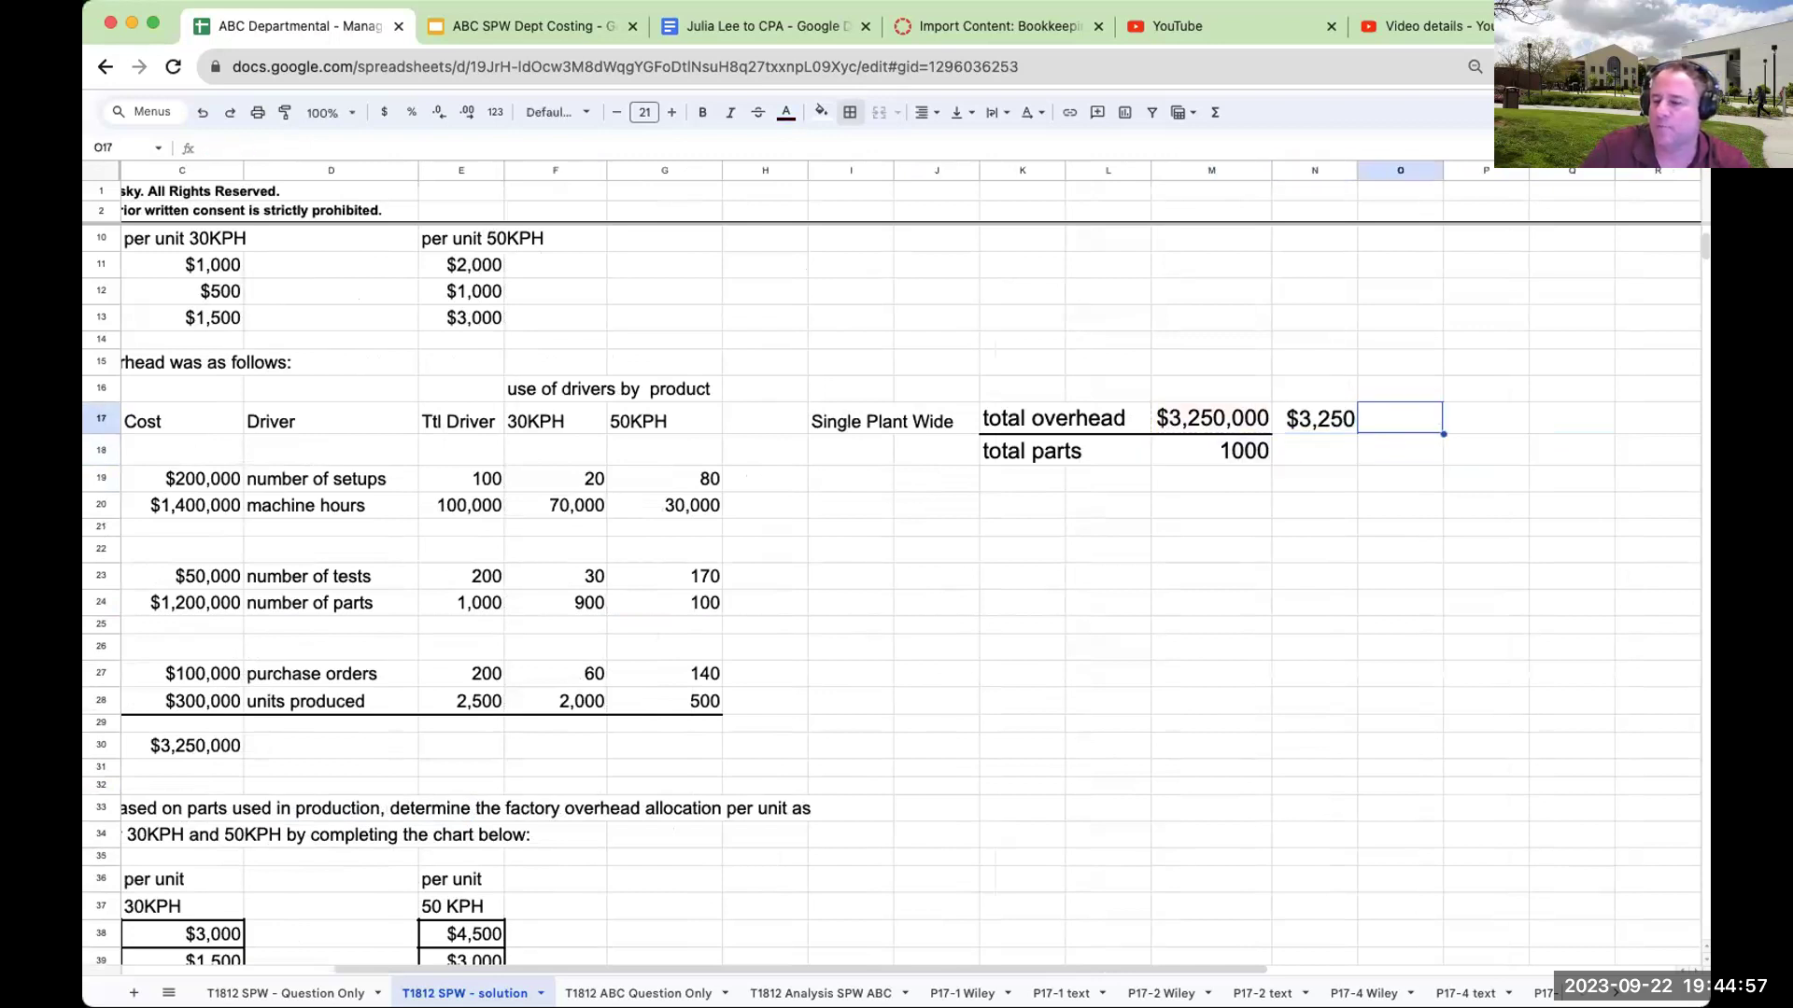
pyautogui.write('nh')
pyautogui.press('BackSpace')
pyautogui.press('BackSpace')
pyautogui.write('foh rate per')
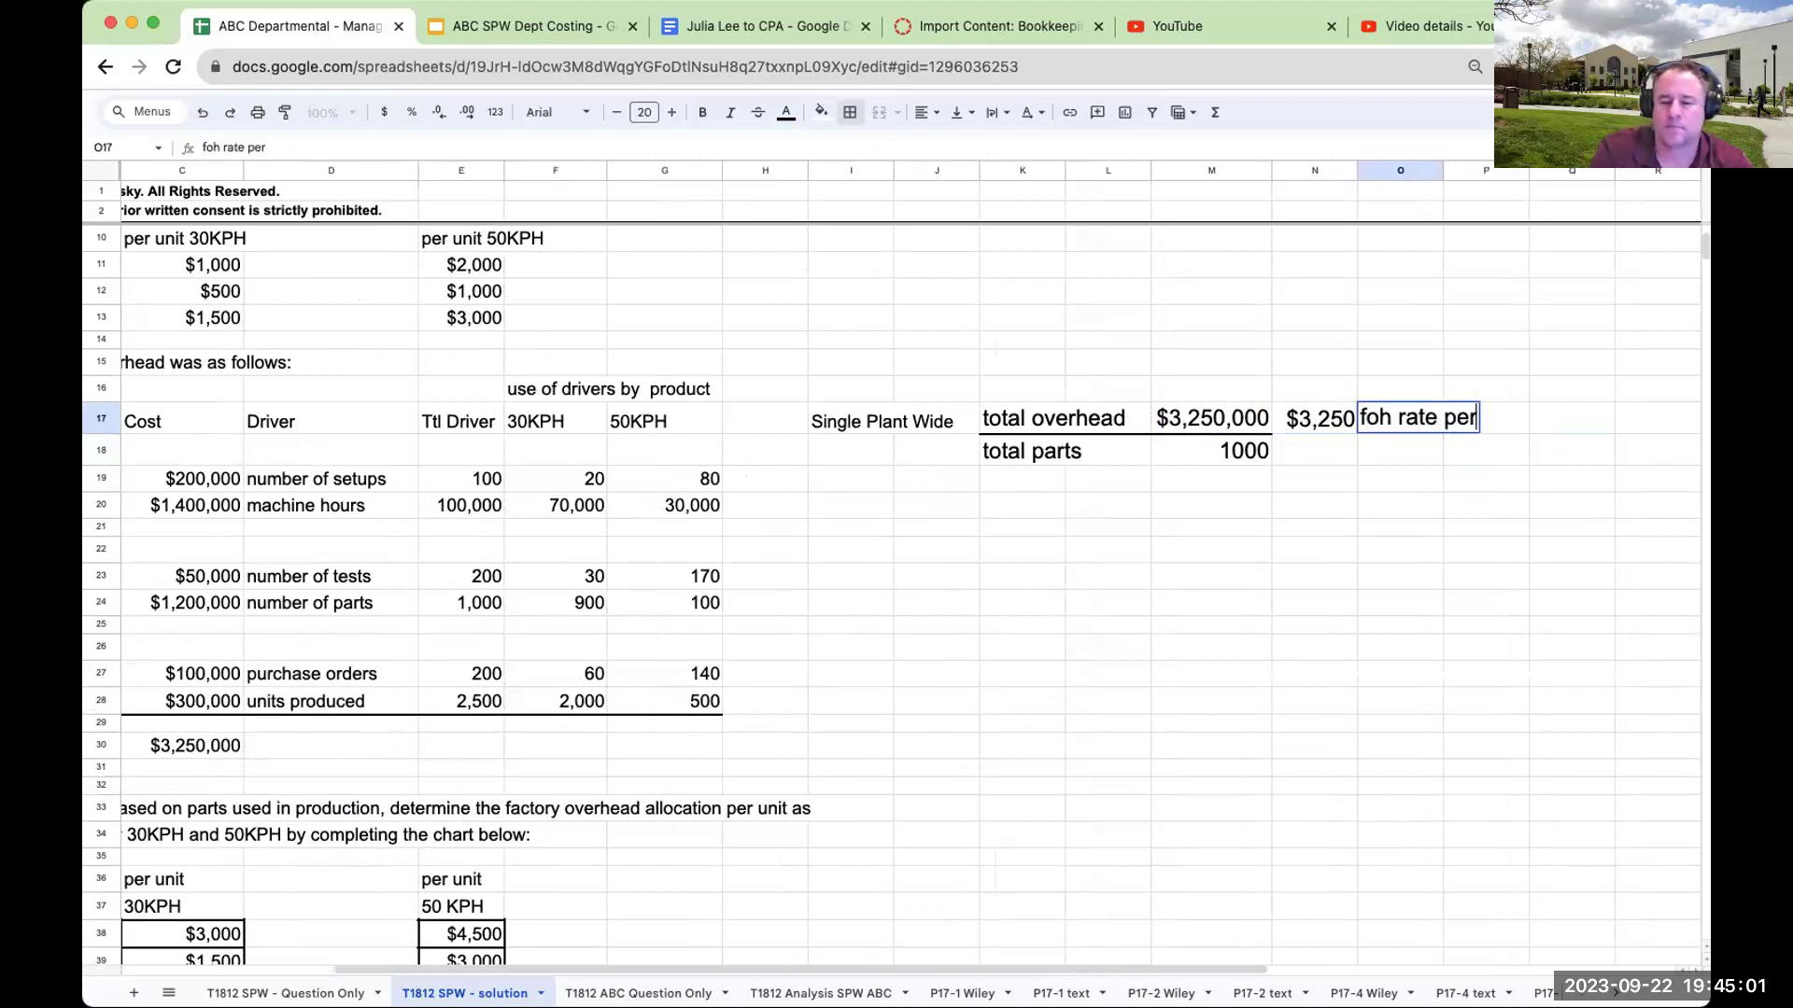
pyautogui.write(' part')
pyautogui.press('Return')
# Check the empty overhead cells in the answer chart and enter the headings "30 KPH" in K21 and "50 KPH" in M21.
pyautogui.click(1314, 418)
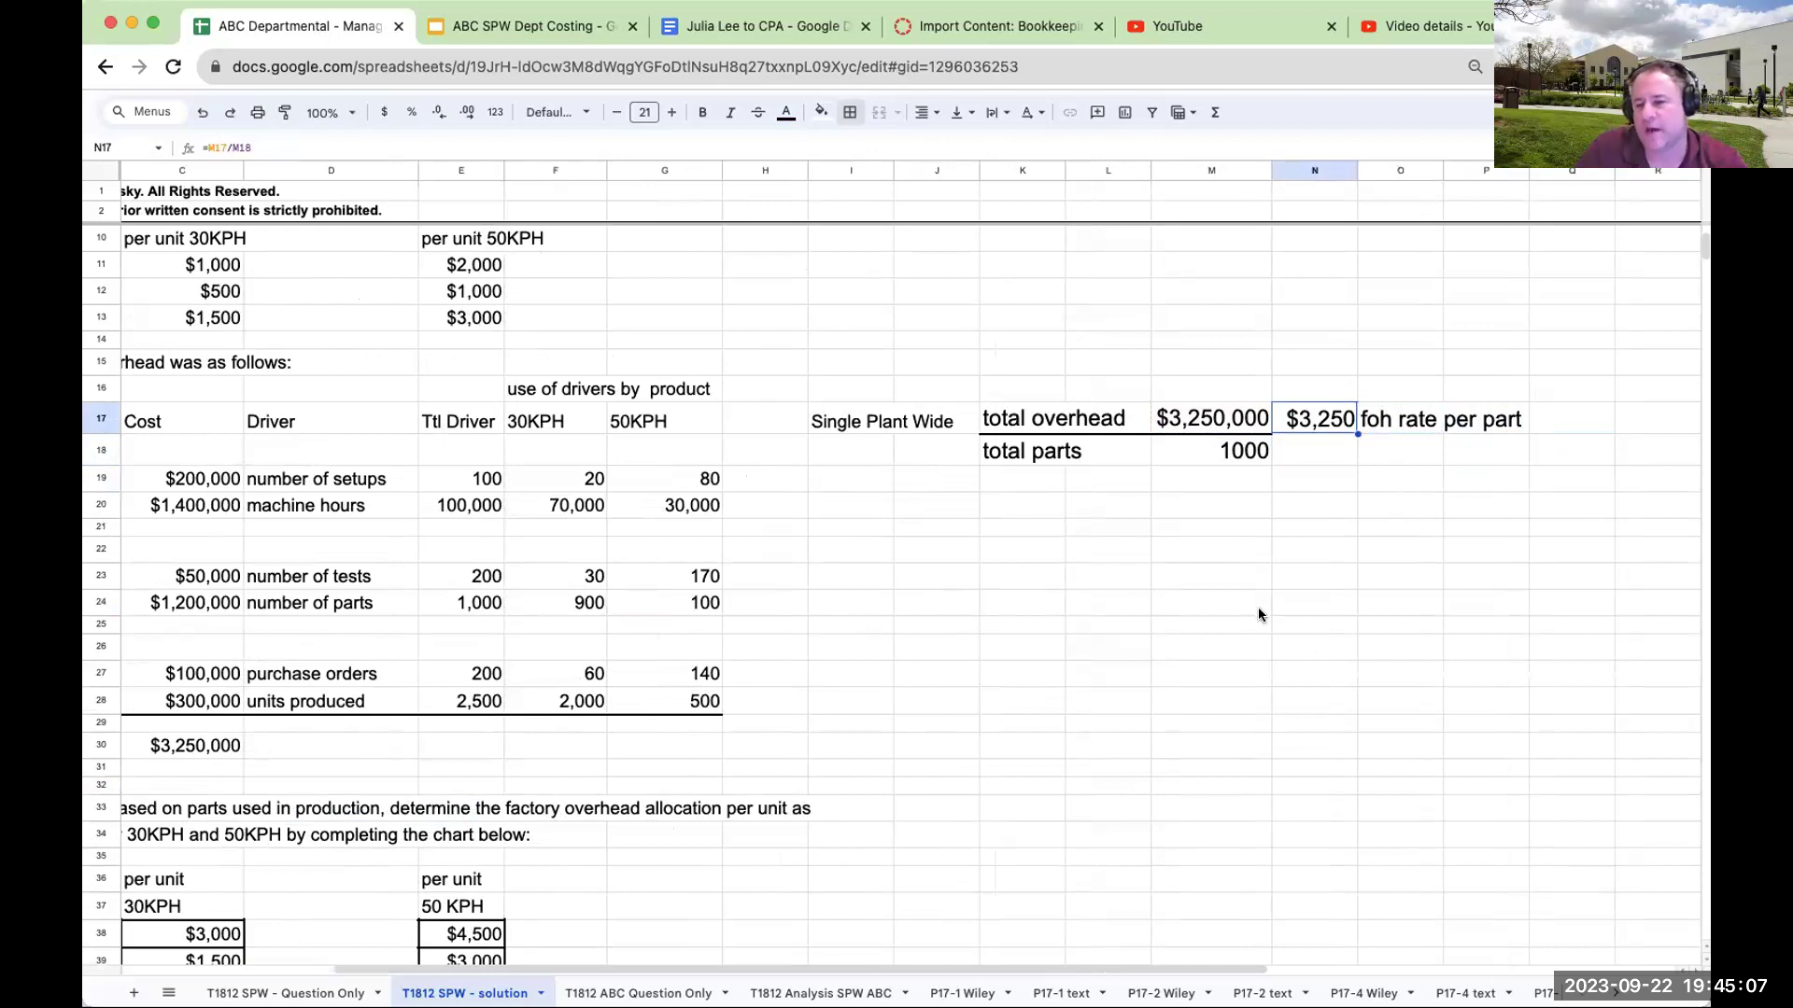
pyautogui.scroll(-3, 1157, 602)
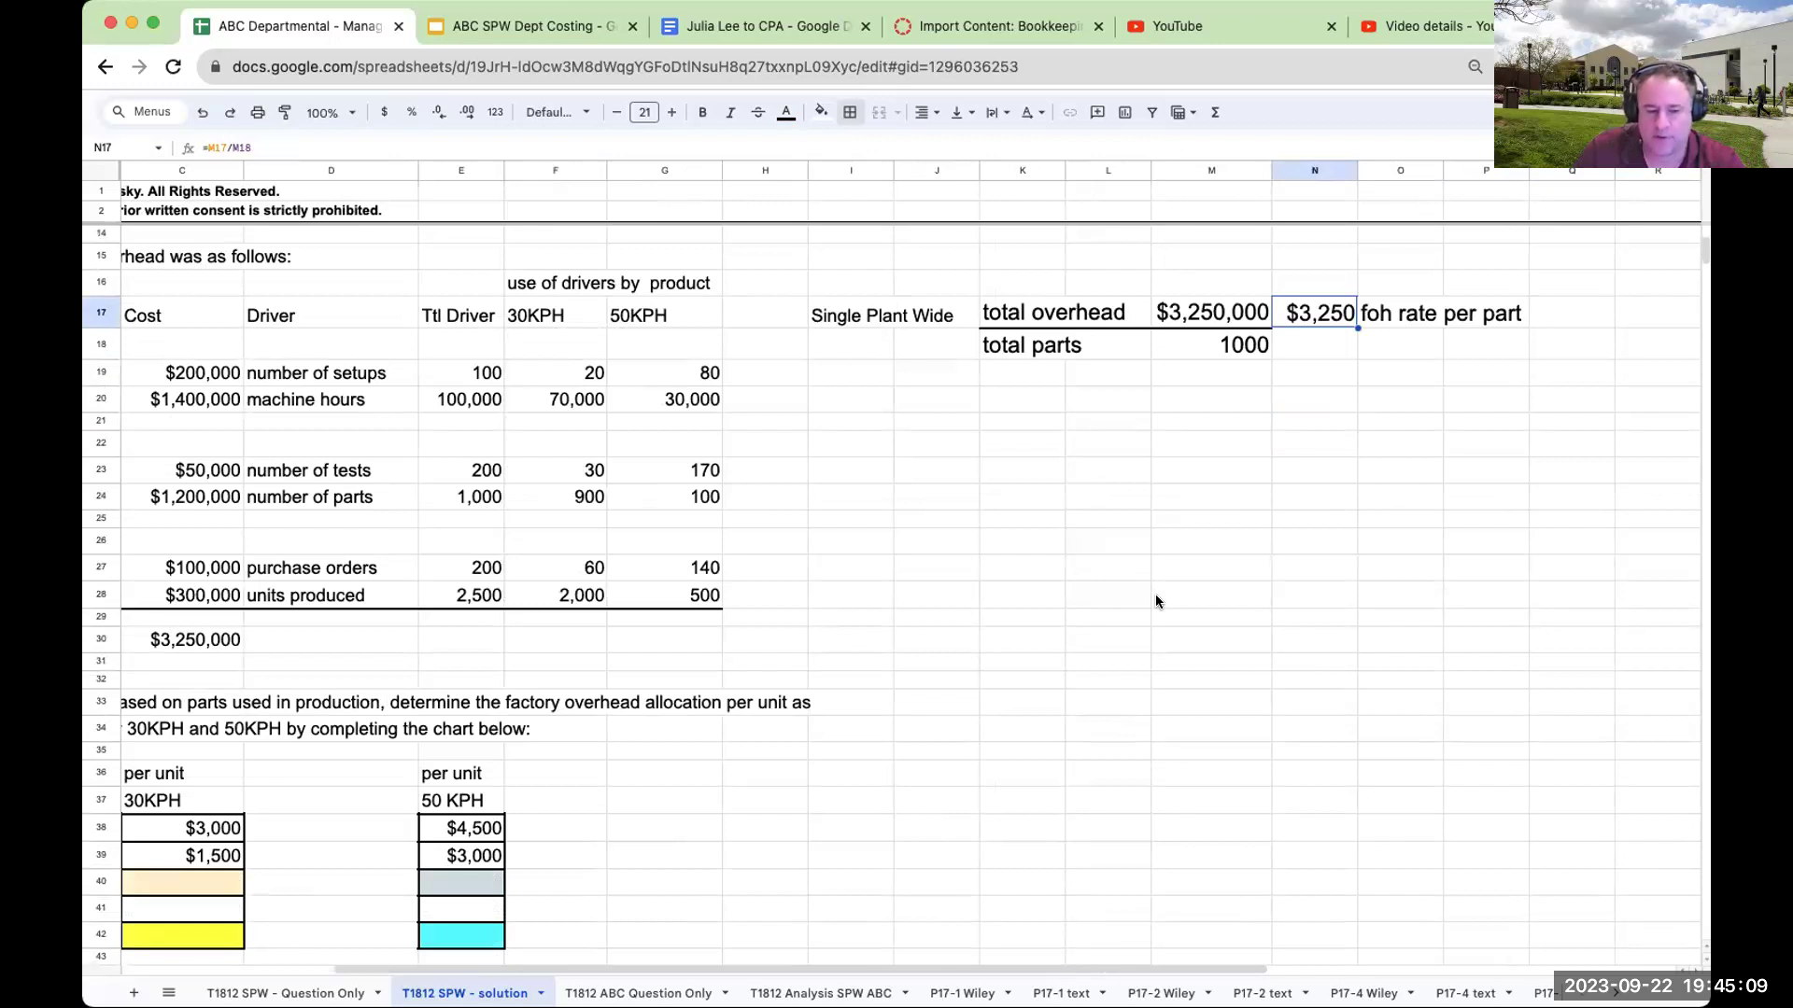
pyautogui.click(198, 870)
pyautogui.click(465, 863)
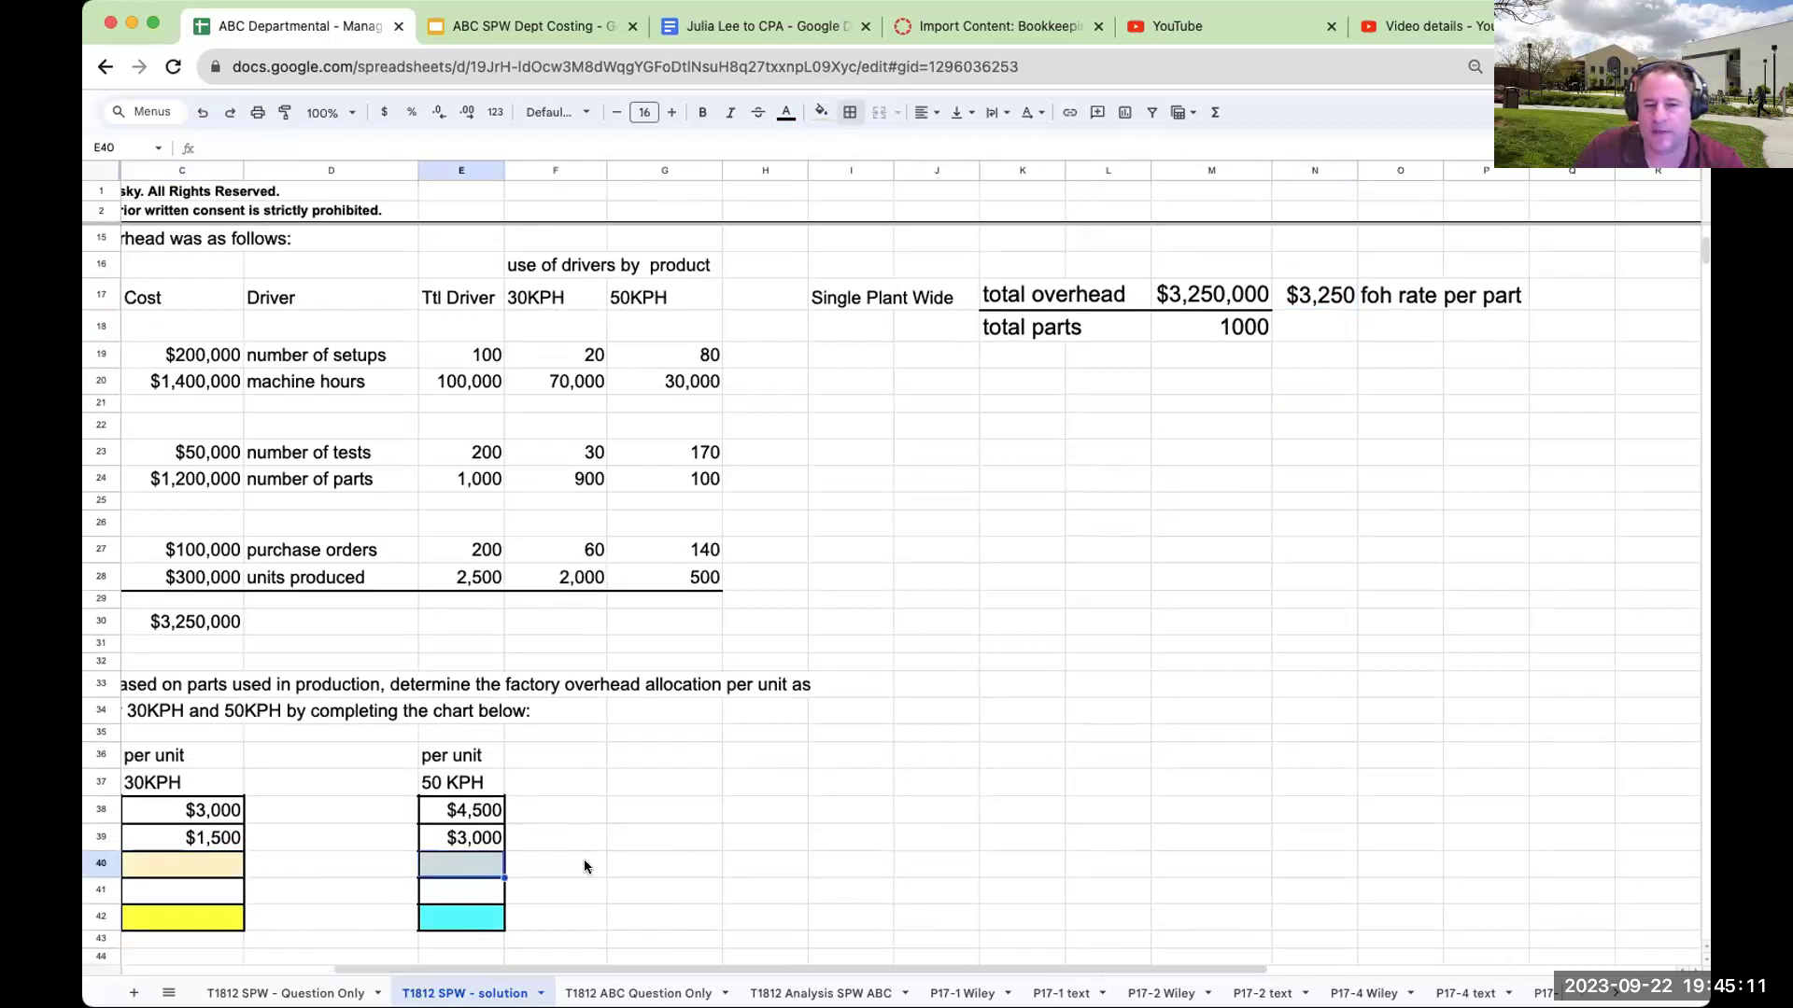
pyautogui.scroll(4, 1051, 640)
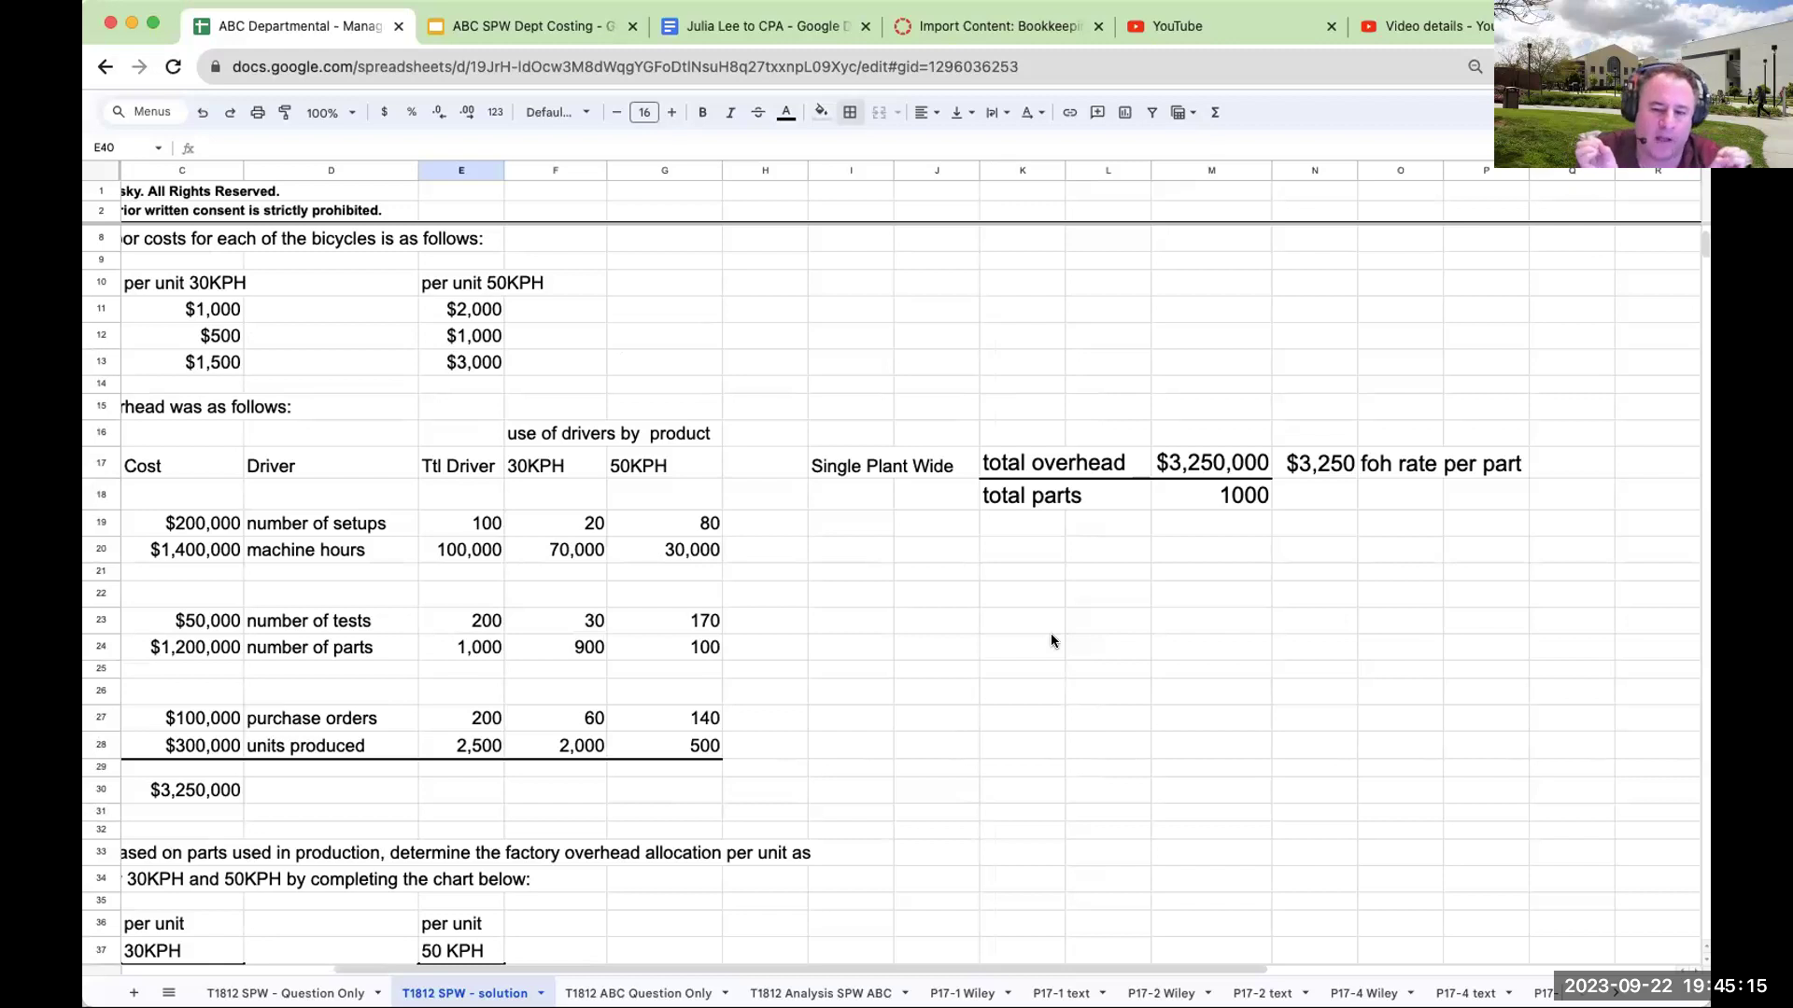
pyautogui.click(1065, 569)
pyautogui.write('30 KPH')
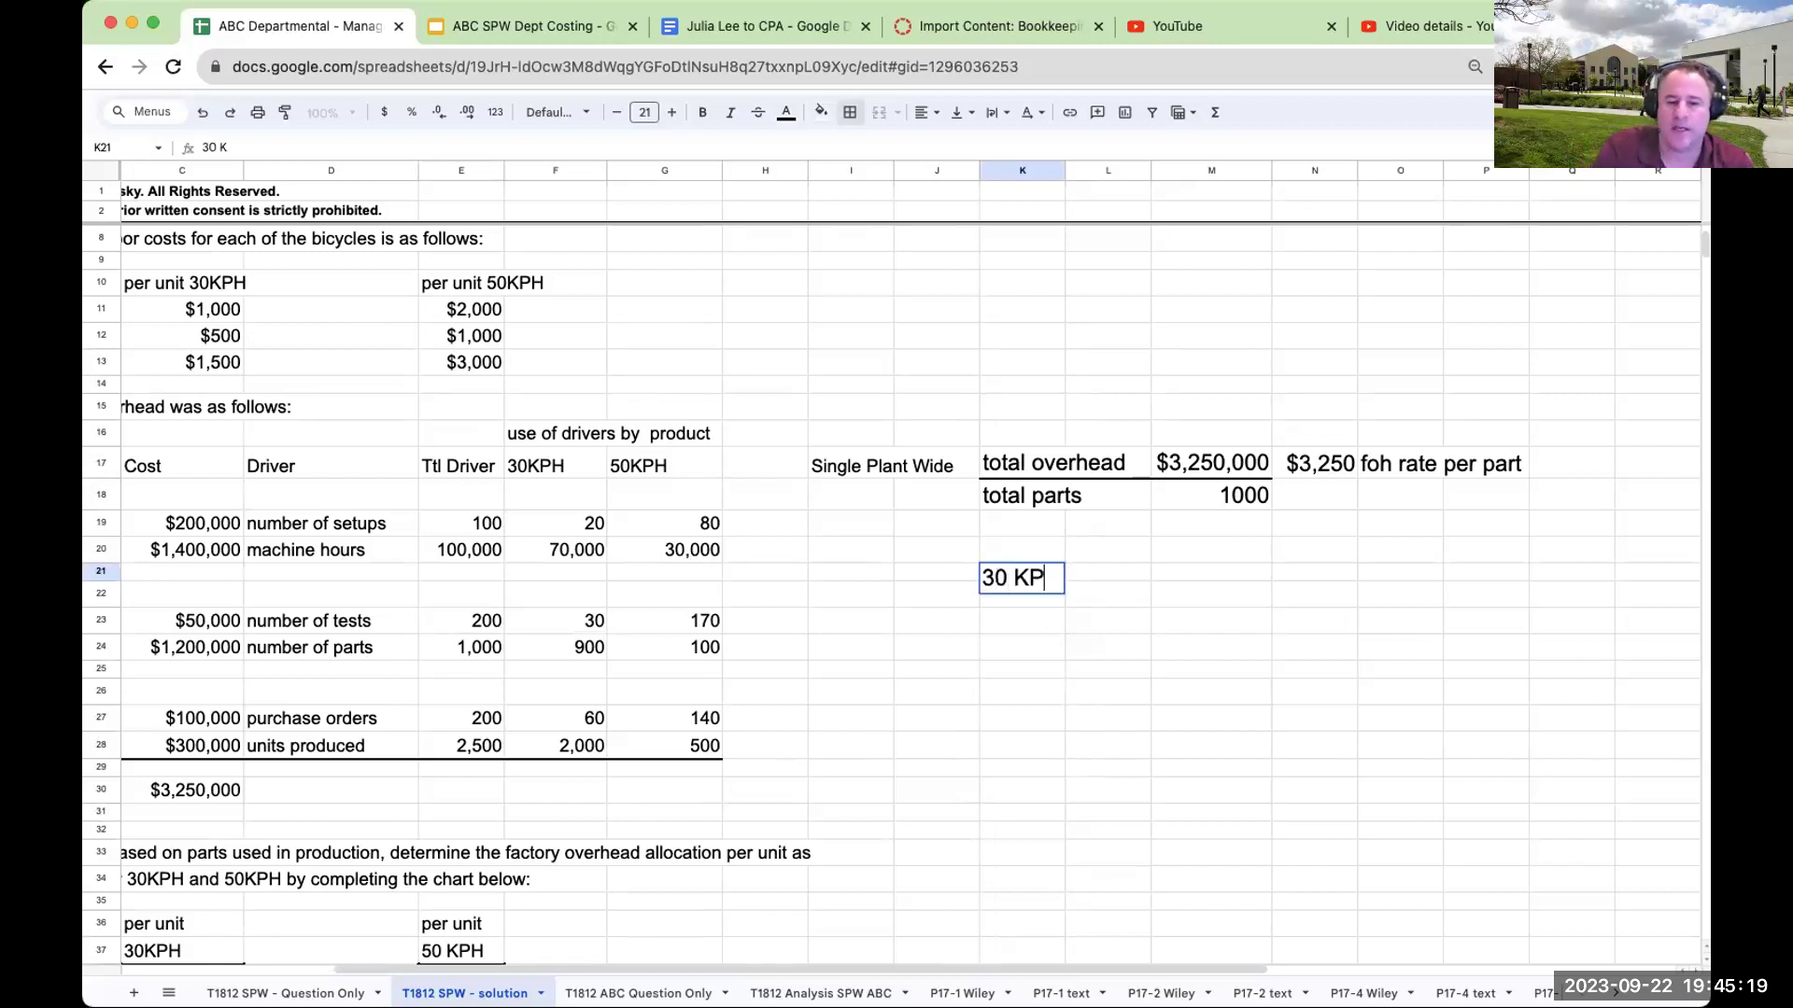
pyautogui.press('Tab')
pyautogui.click(1211, 578)
pyautogui.write('50 ')
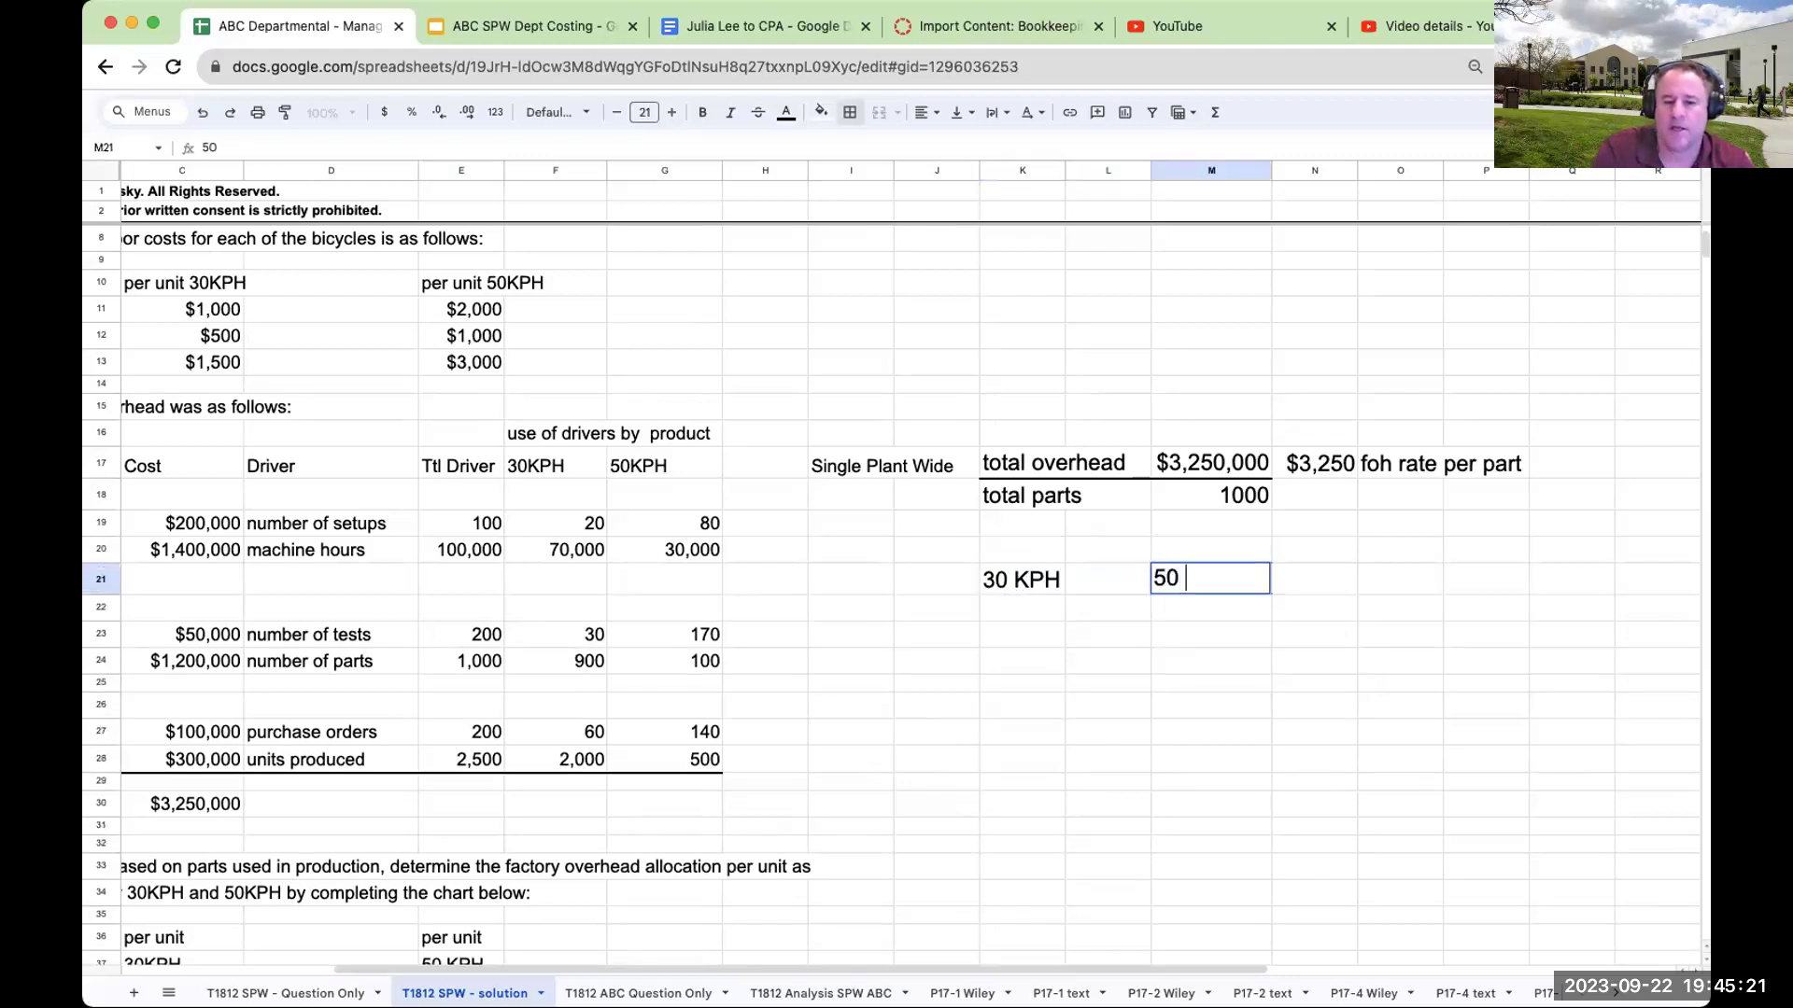
pyautogui.write('KPH')
pyautogui.press('Return')
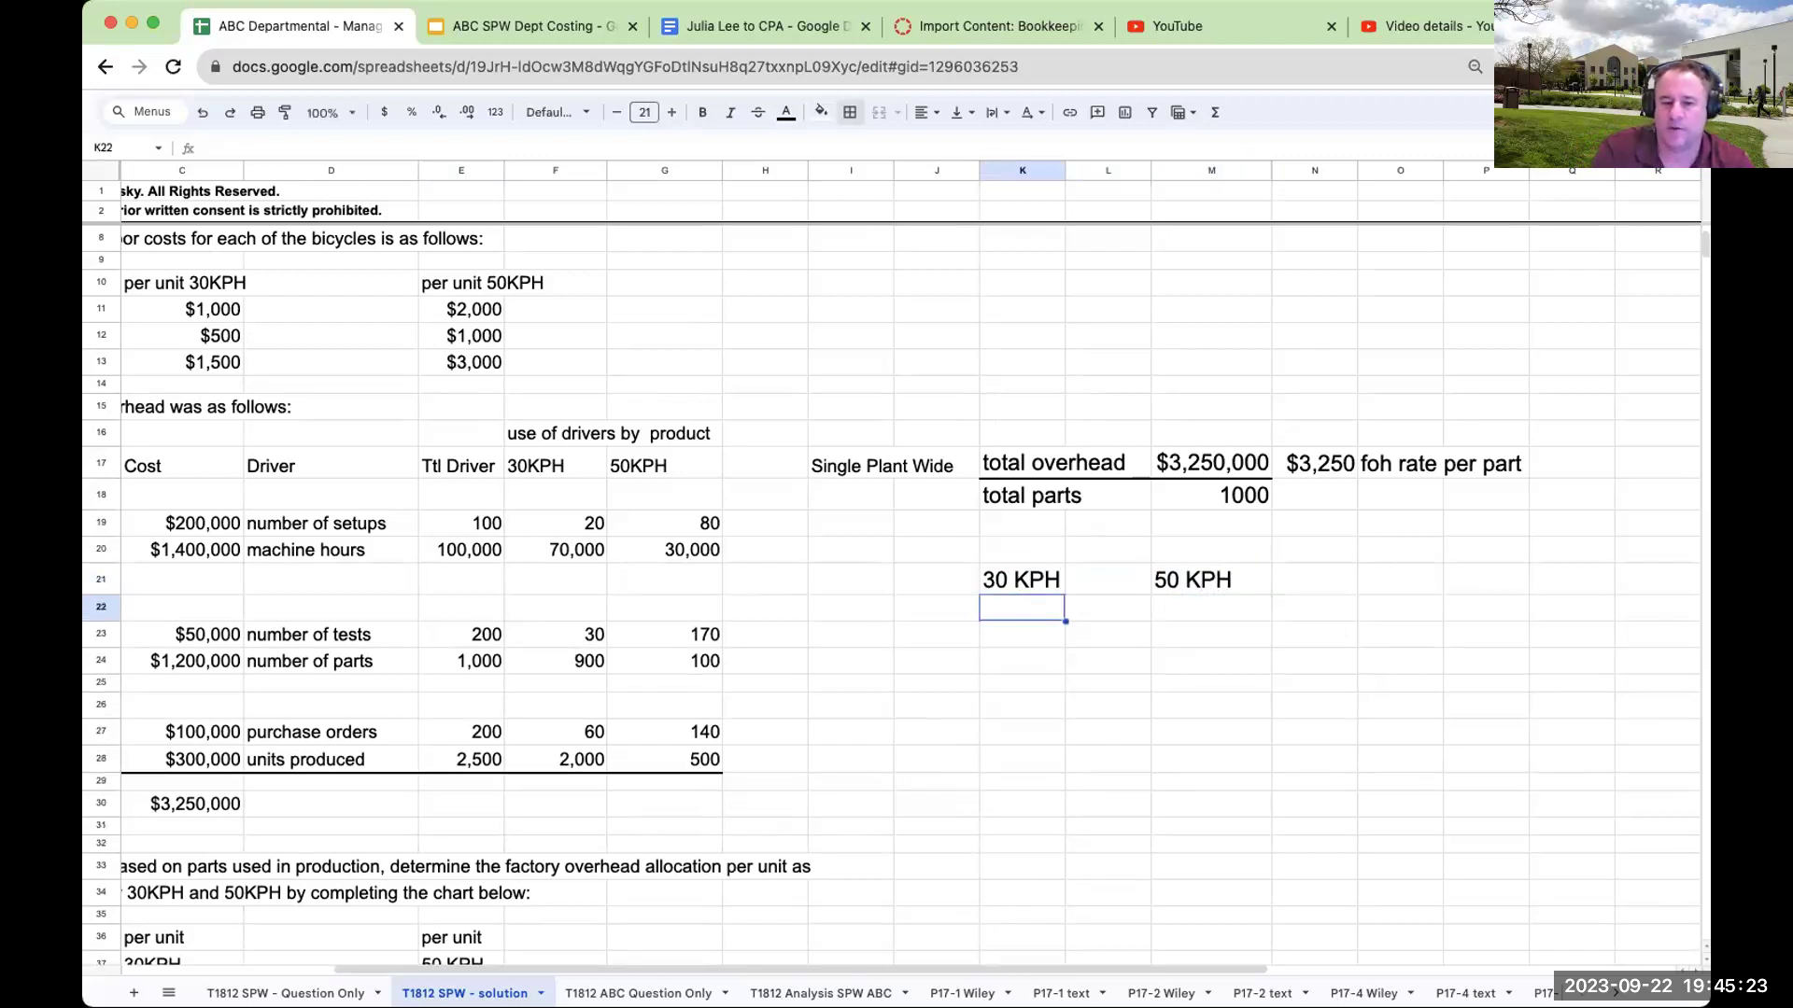
# Enter the row label "parts" in I22 beneath the two product headings.
pyautogui.click(936, 608)
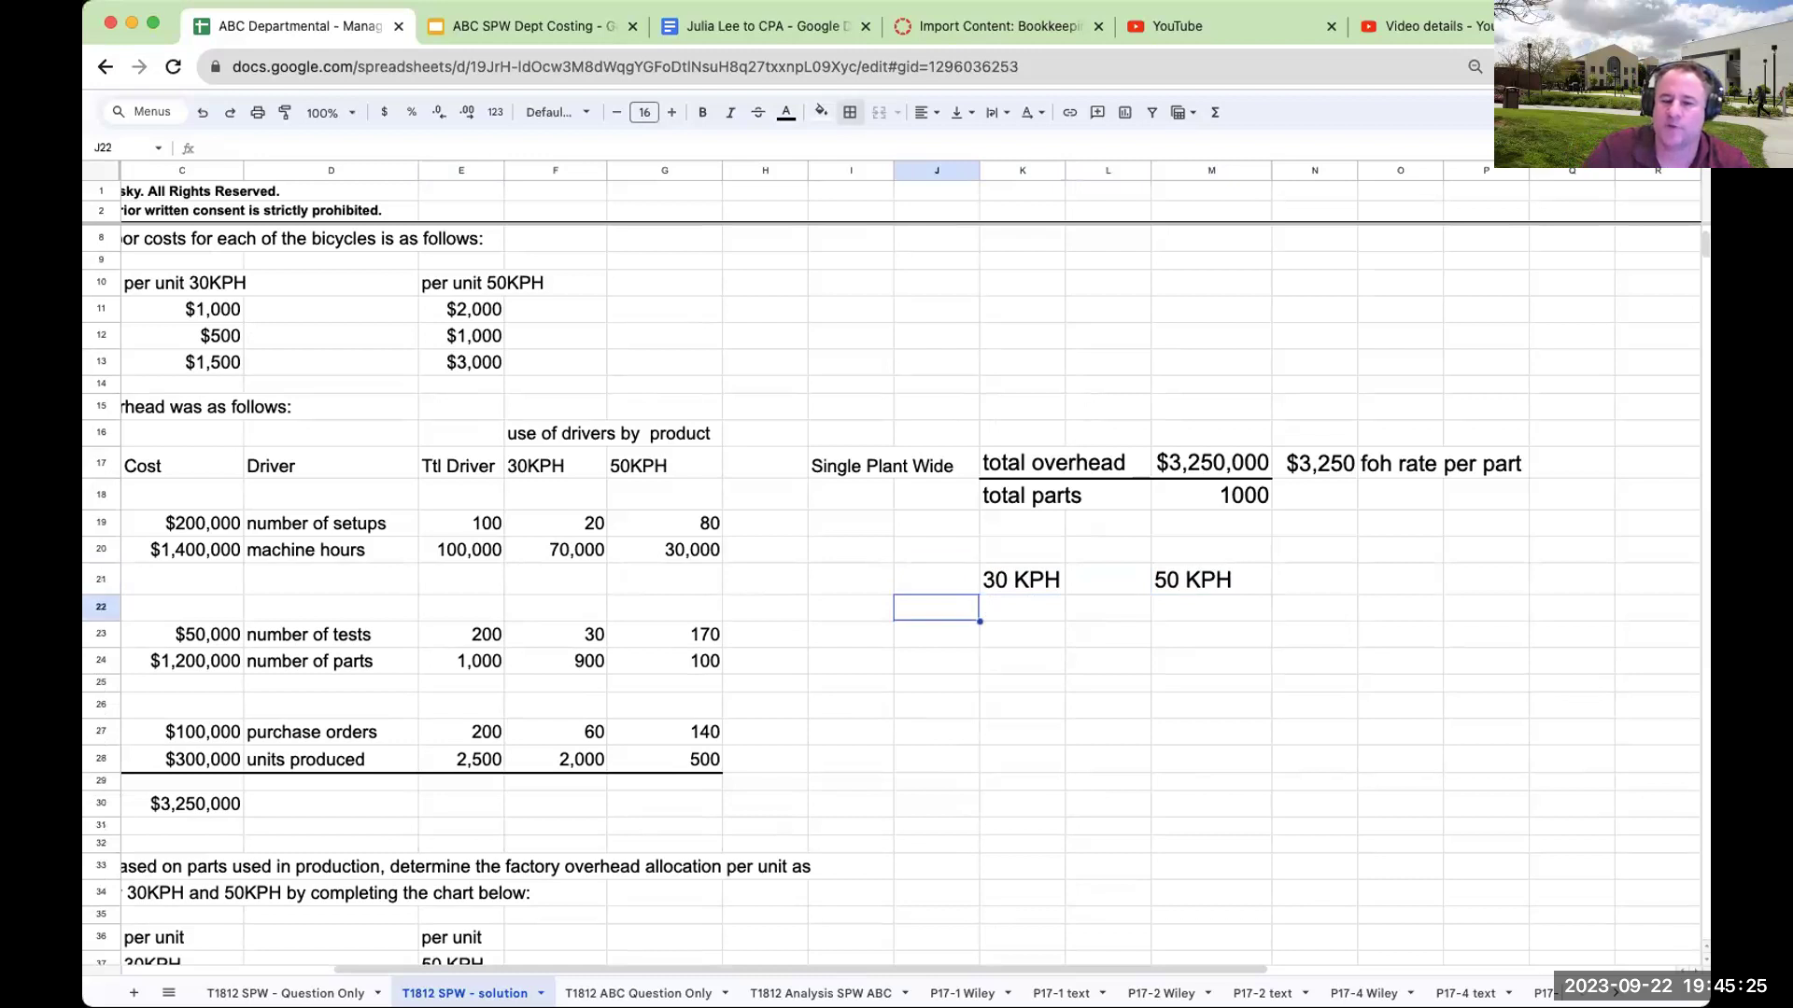
pyautogui.click(850, 608)
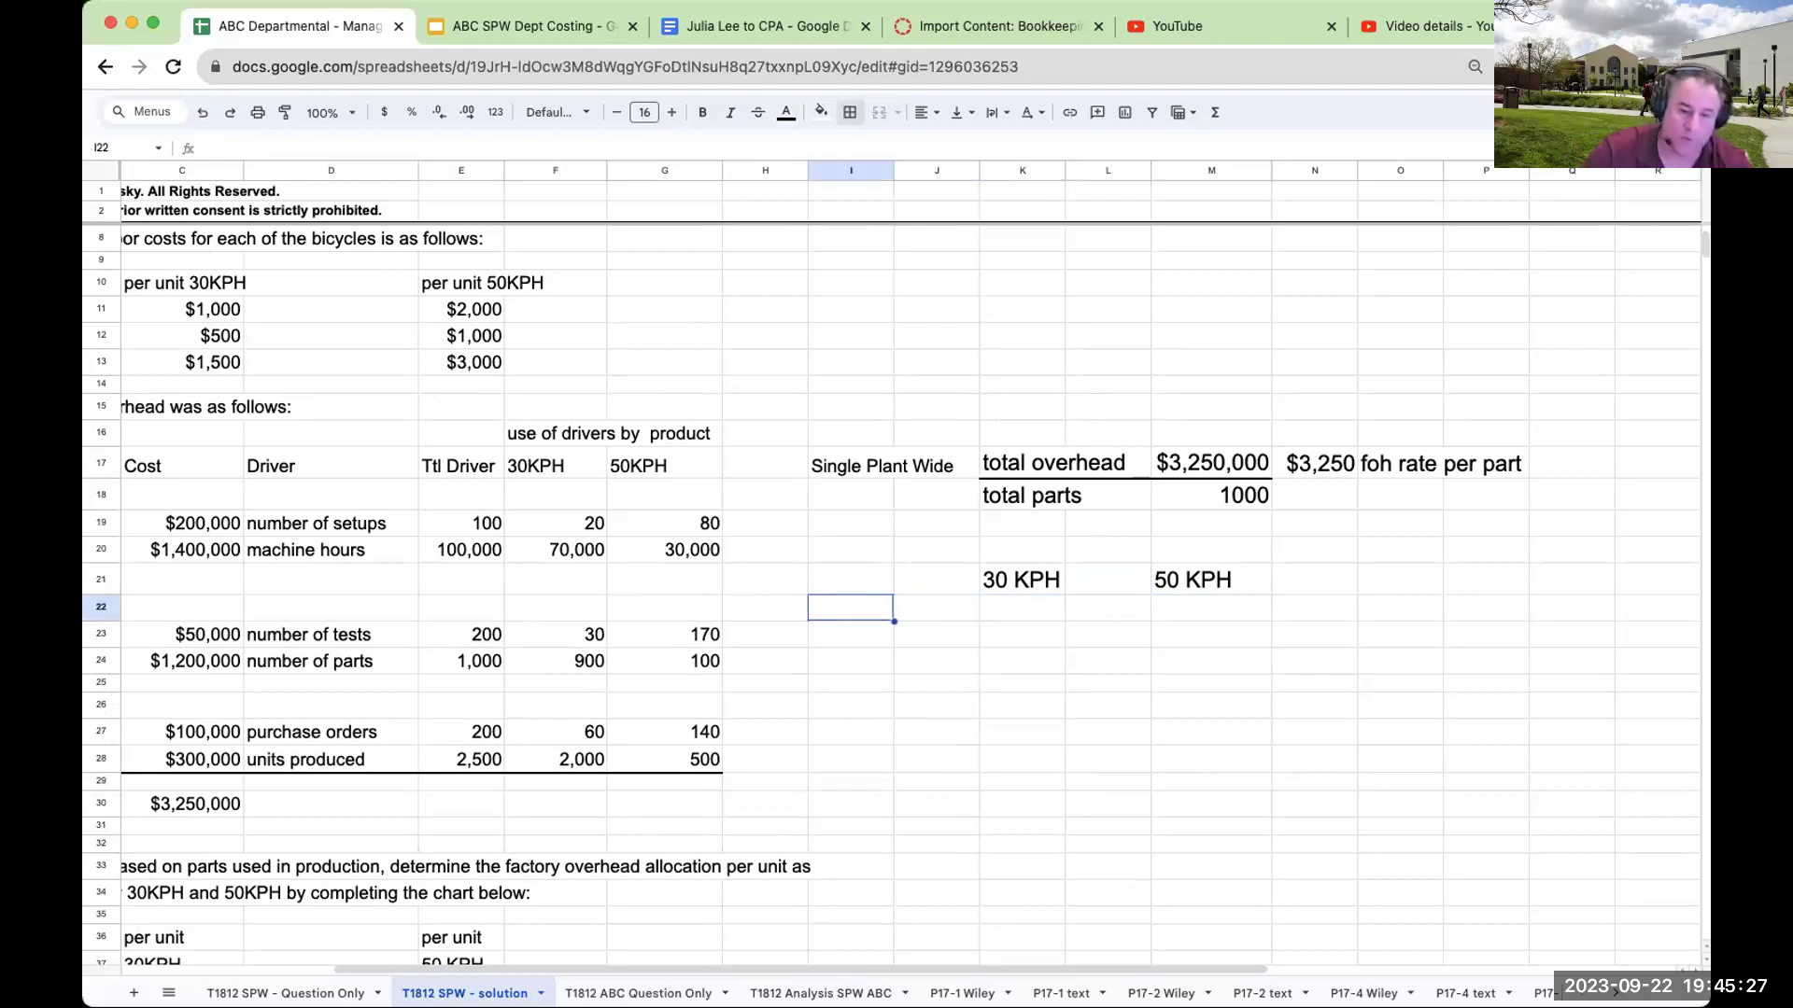
pyautogui.write('parts')
pyautogui.press('Return')
pyautogui.click(936, 608)
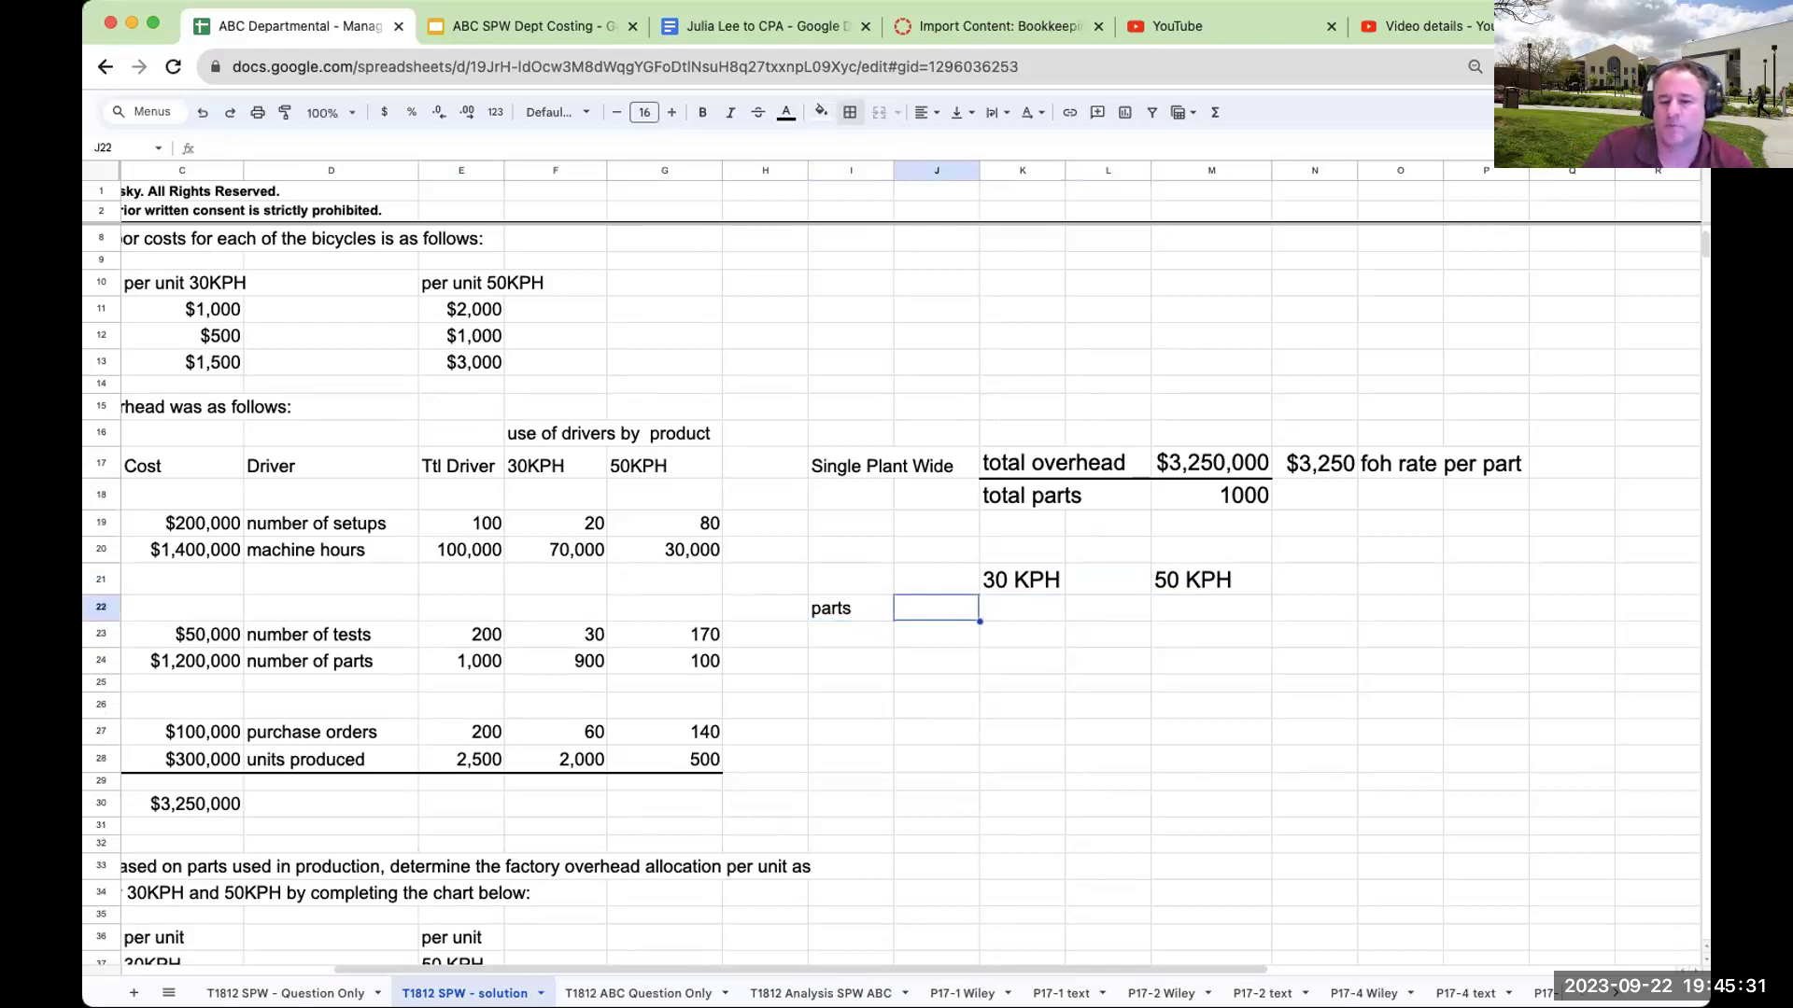
# Examine the number-of-parts driver row to find the total parts and compare it with the total parts in M18.
pyautogui.press('Right')
pyautogui.press('Right')
pyautogui.press('Right')
pyautogui.press('Left')
pyautogui.press('Left')
pyautogui.press('Left')
pyautogui.press('Left')
pyautogui.press('Left')
pyautogui.press('Left')
pyautogui.press('Left')
pyautogui.press('Left')
pyautogui.press('Left')
pyautogui.press('Right')
pyautogui.press('Down')
pyautogui.press('Down')
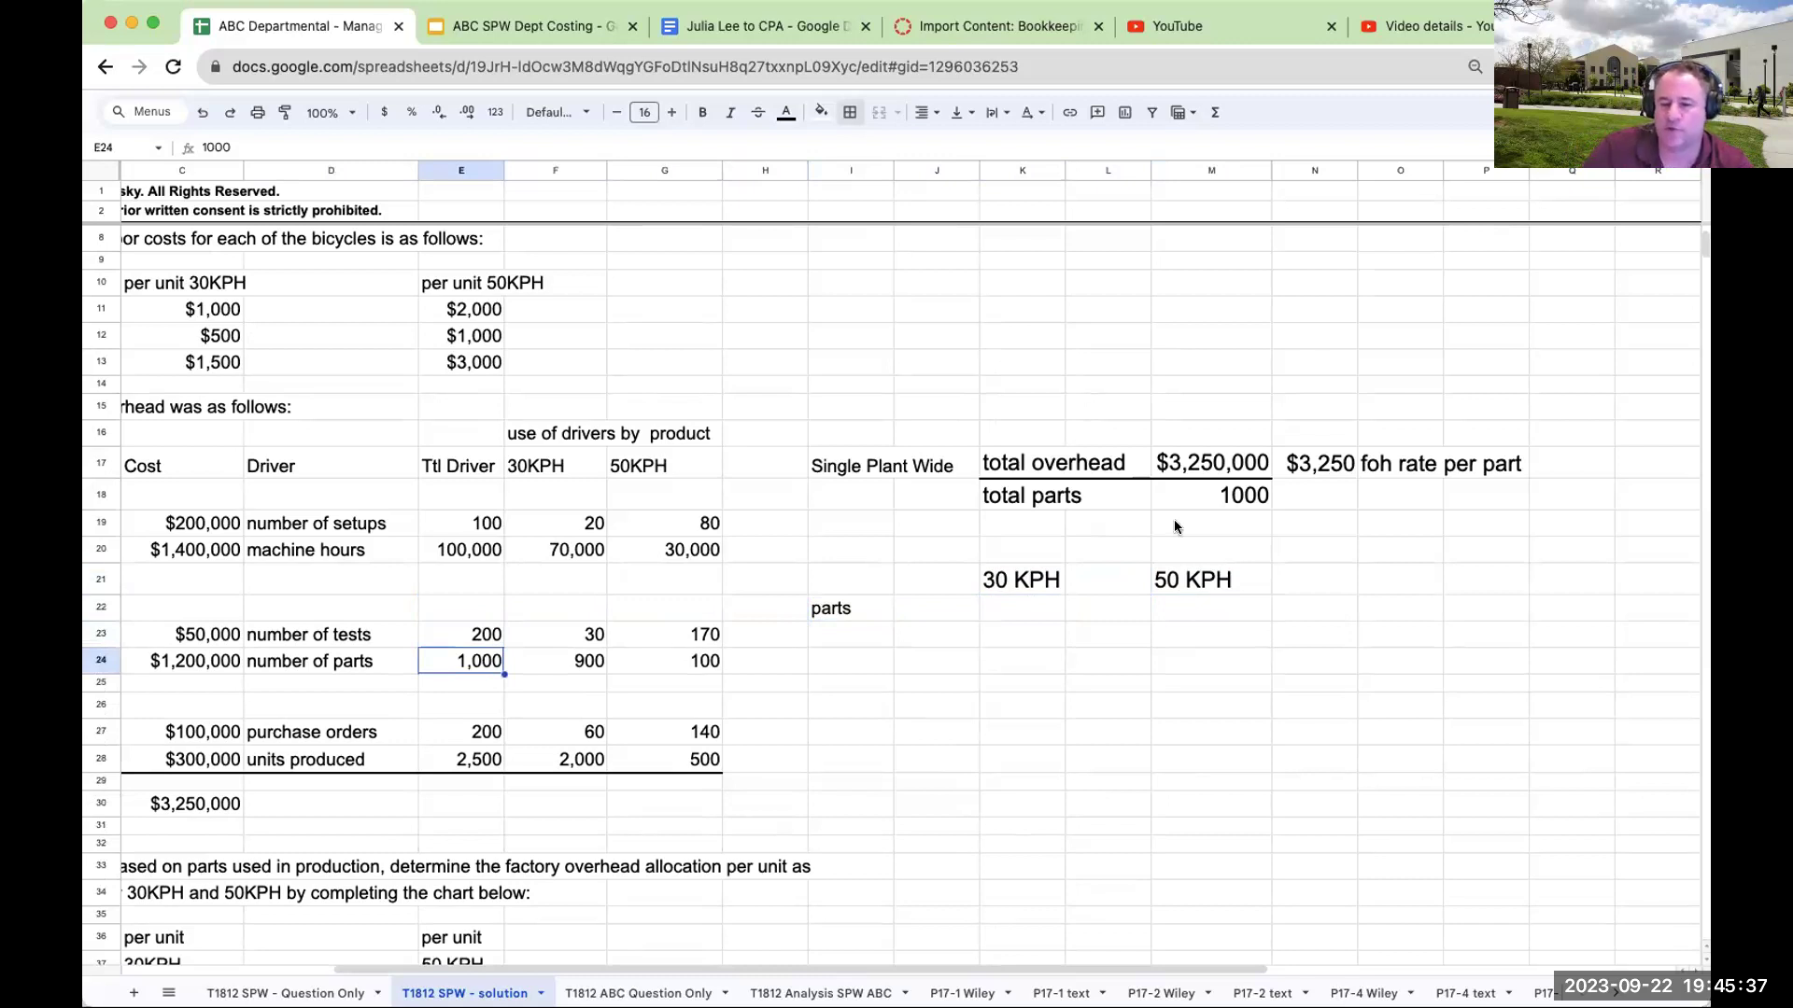
pyautogui.click(1215, 501)
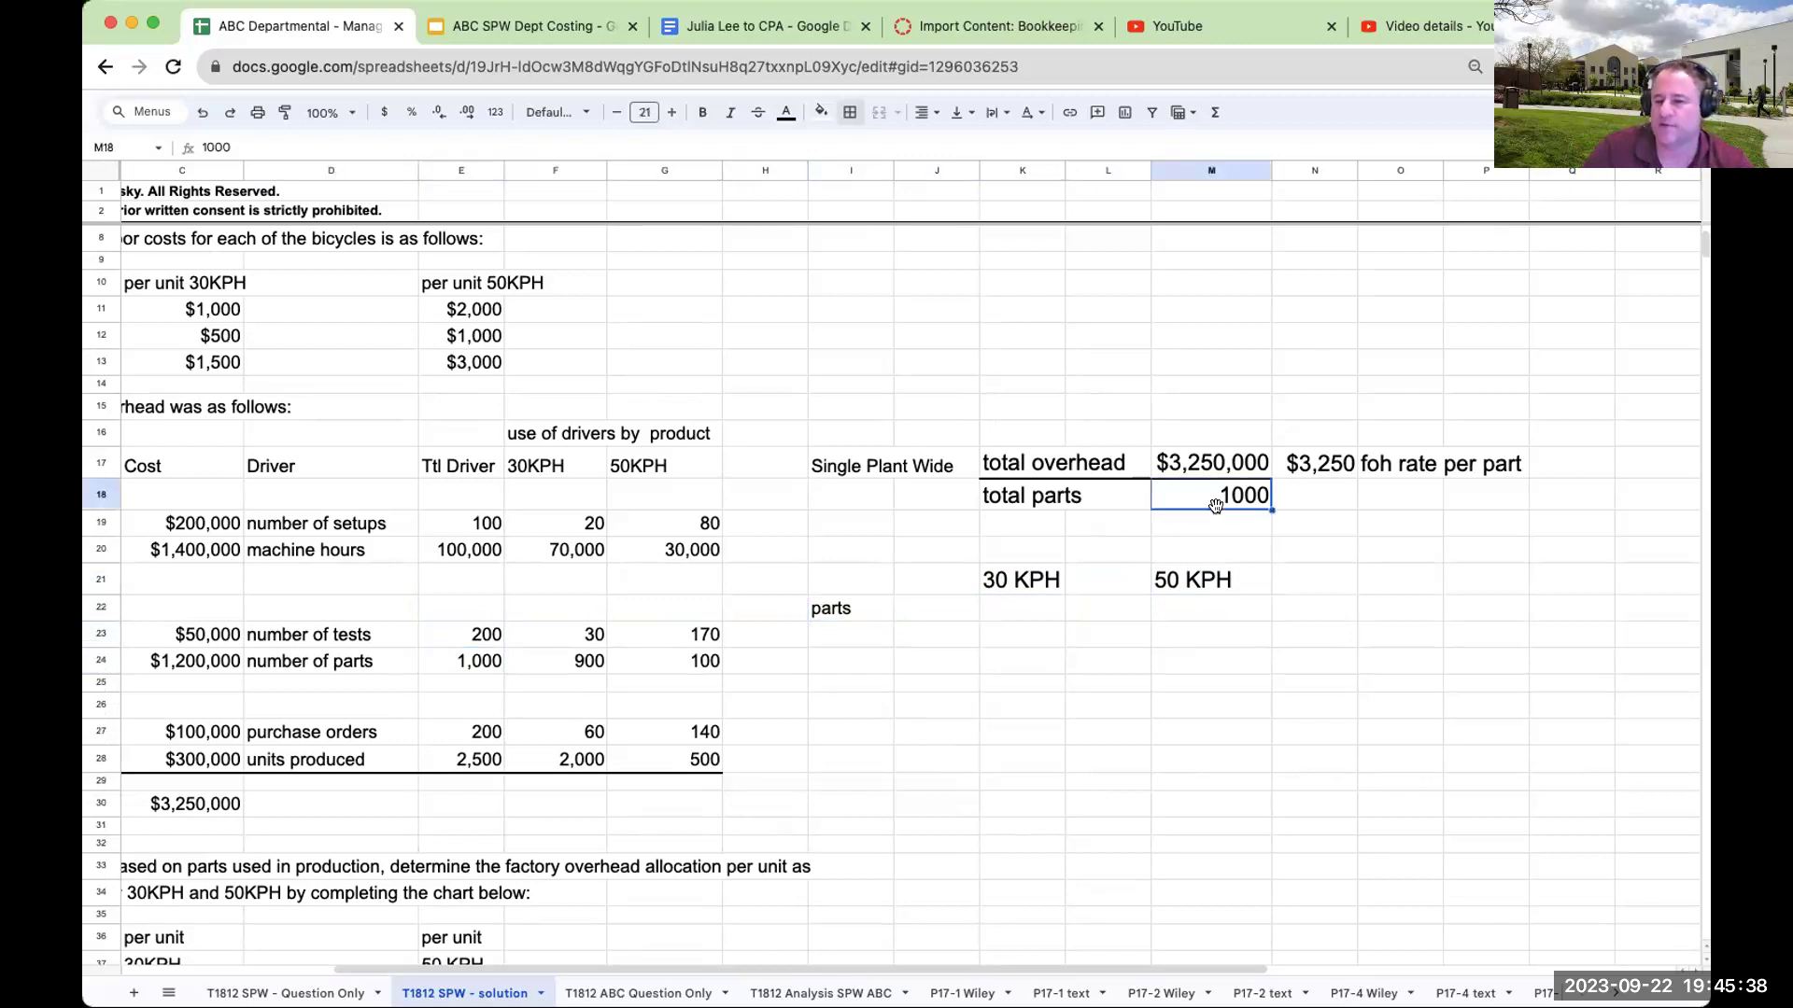
# Enter the parts used by each product, 900 for 30 KPH in K22 and 100 for 50 KPH in M22.
pyautogui.click(569, 664)
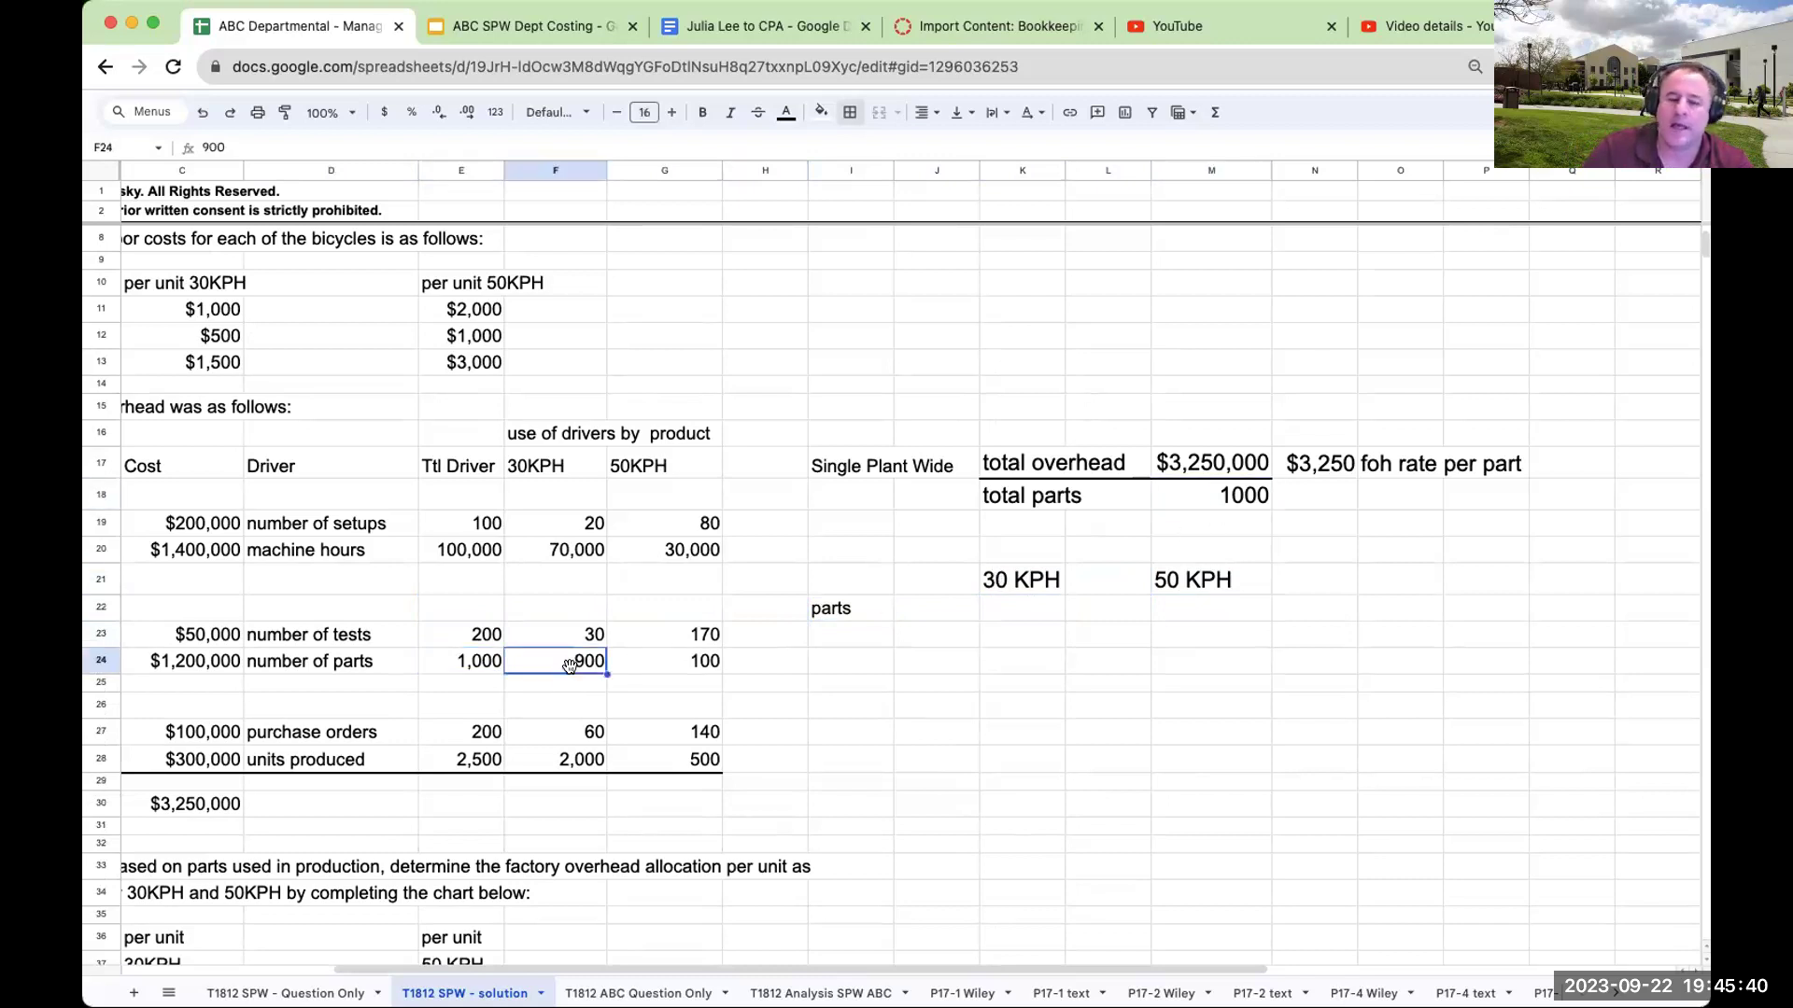
pyautogui.click(1012, 619)
pyautogui.write('900')
pyautogui.press('Return')
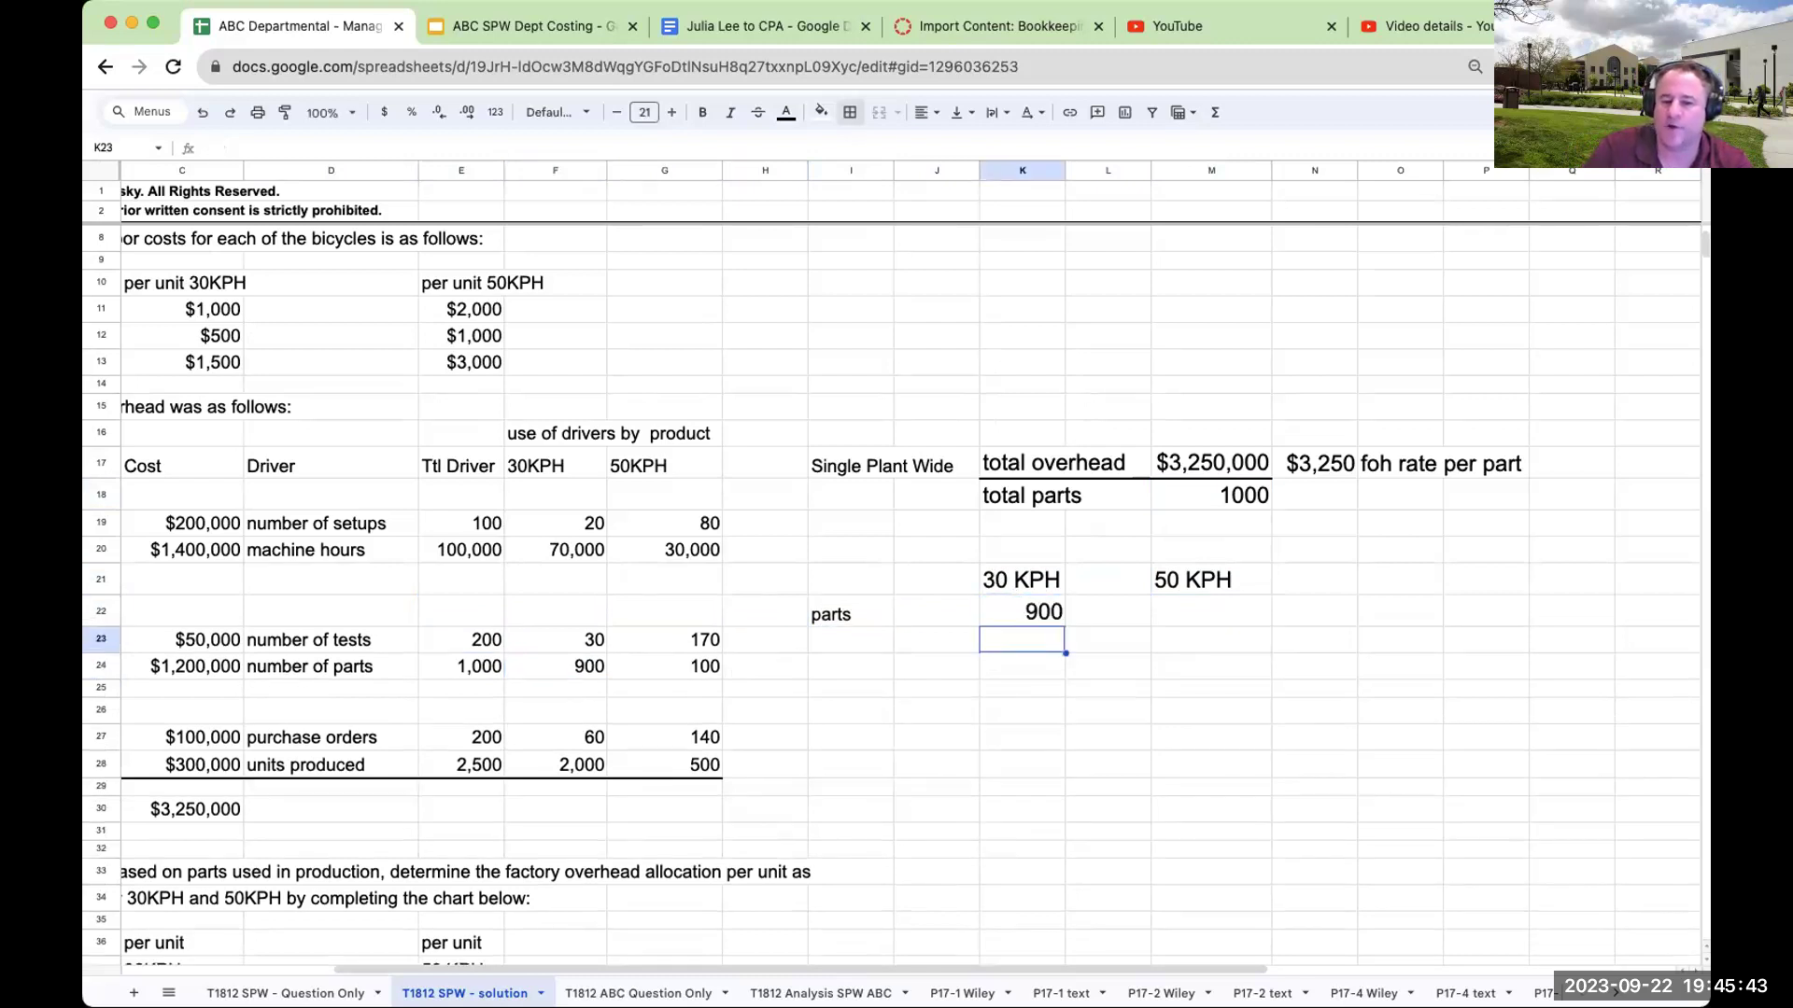
pyautogui.press('Up')
pyautogui.press('Right')
pyautogui.press('Right')
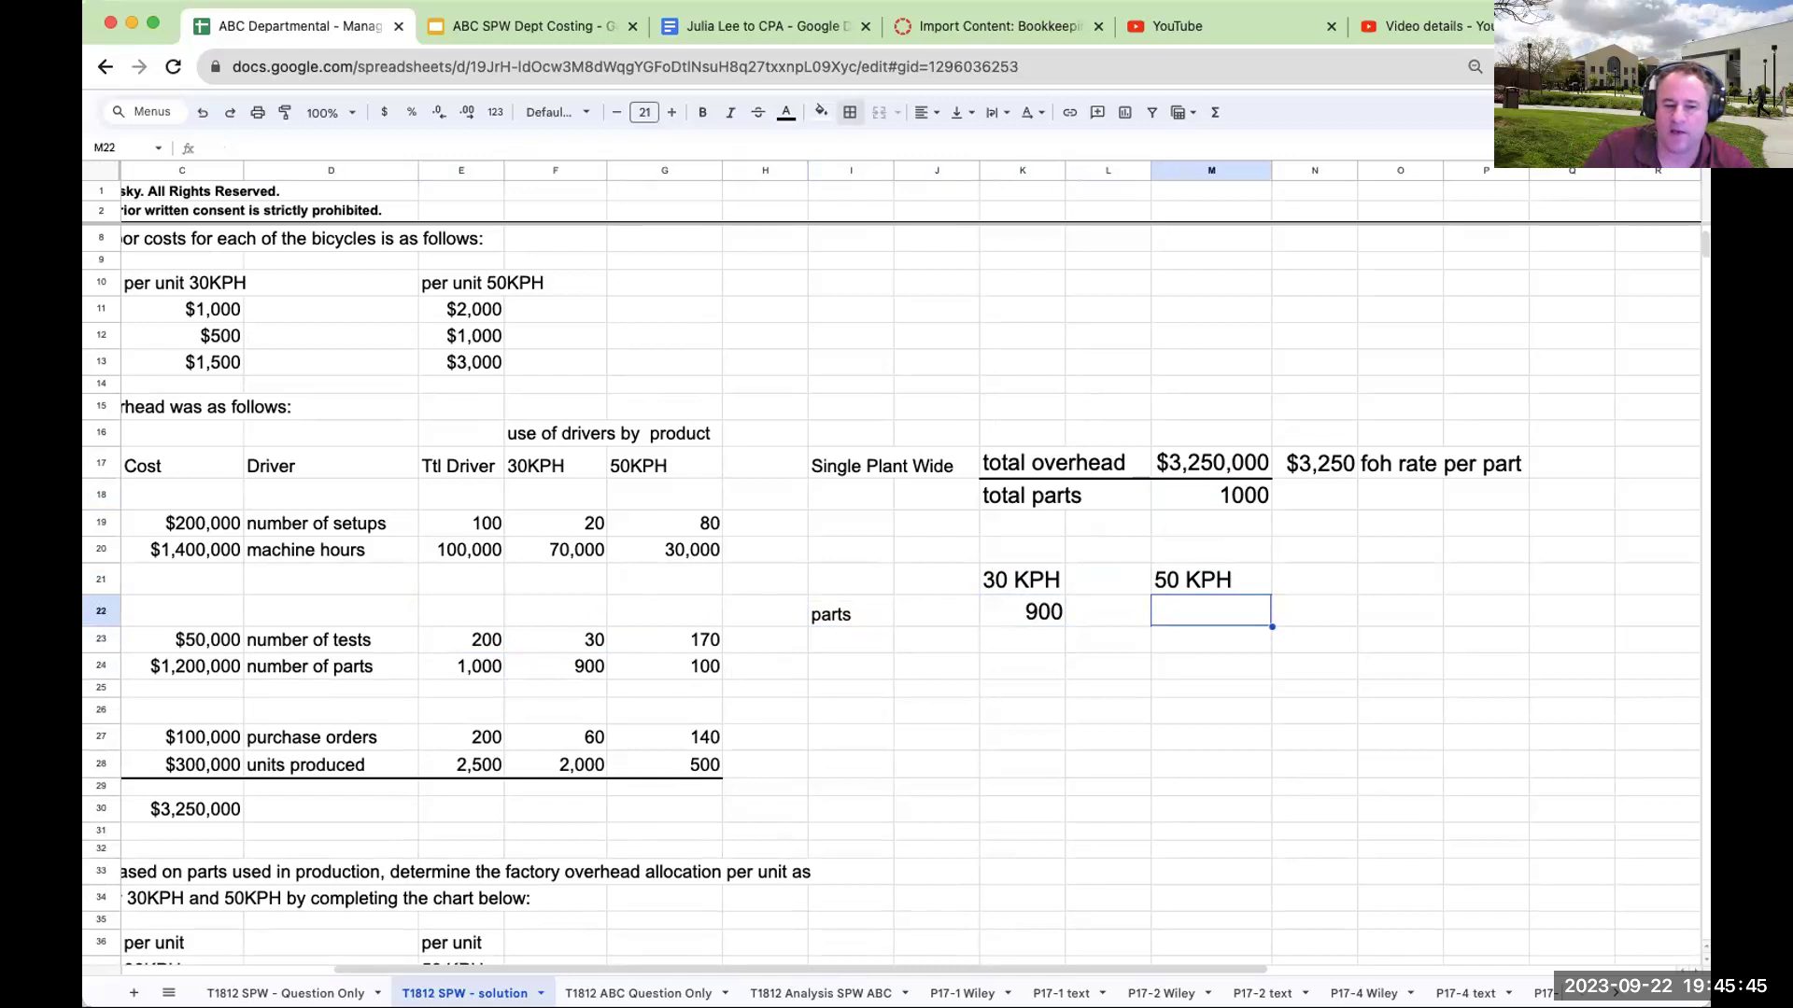
pyautogui.write('100')
pyautogui.press('Return')
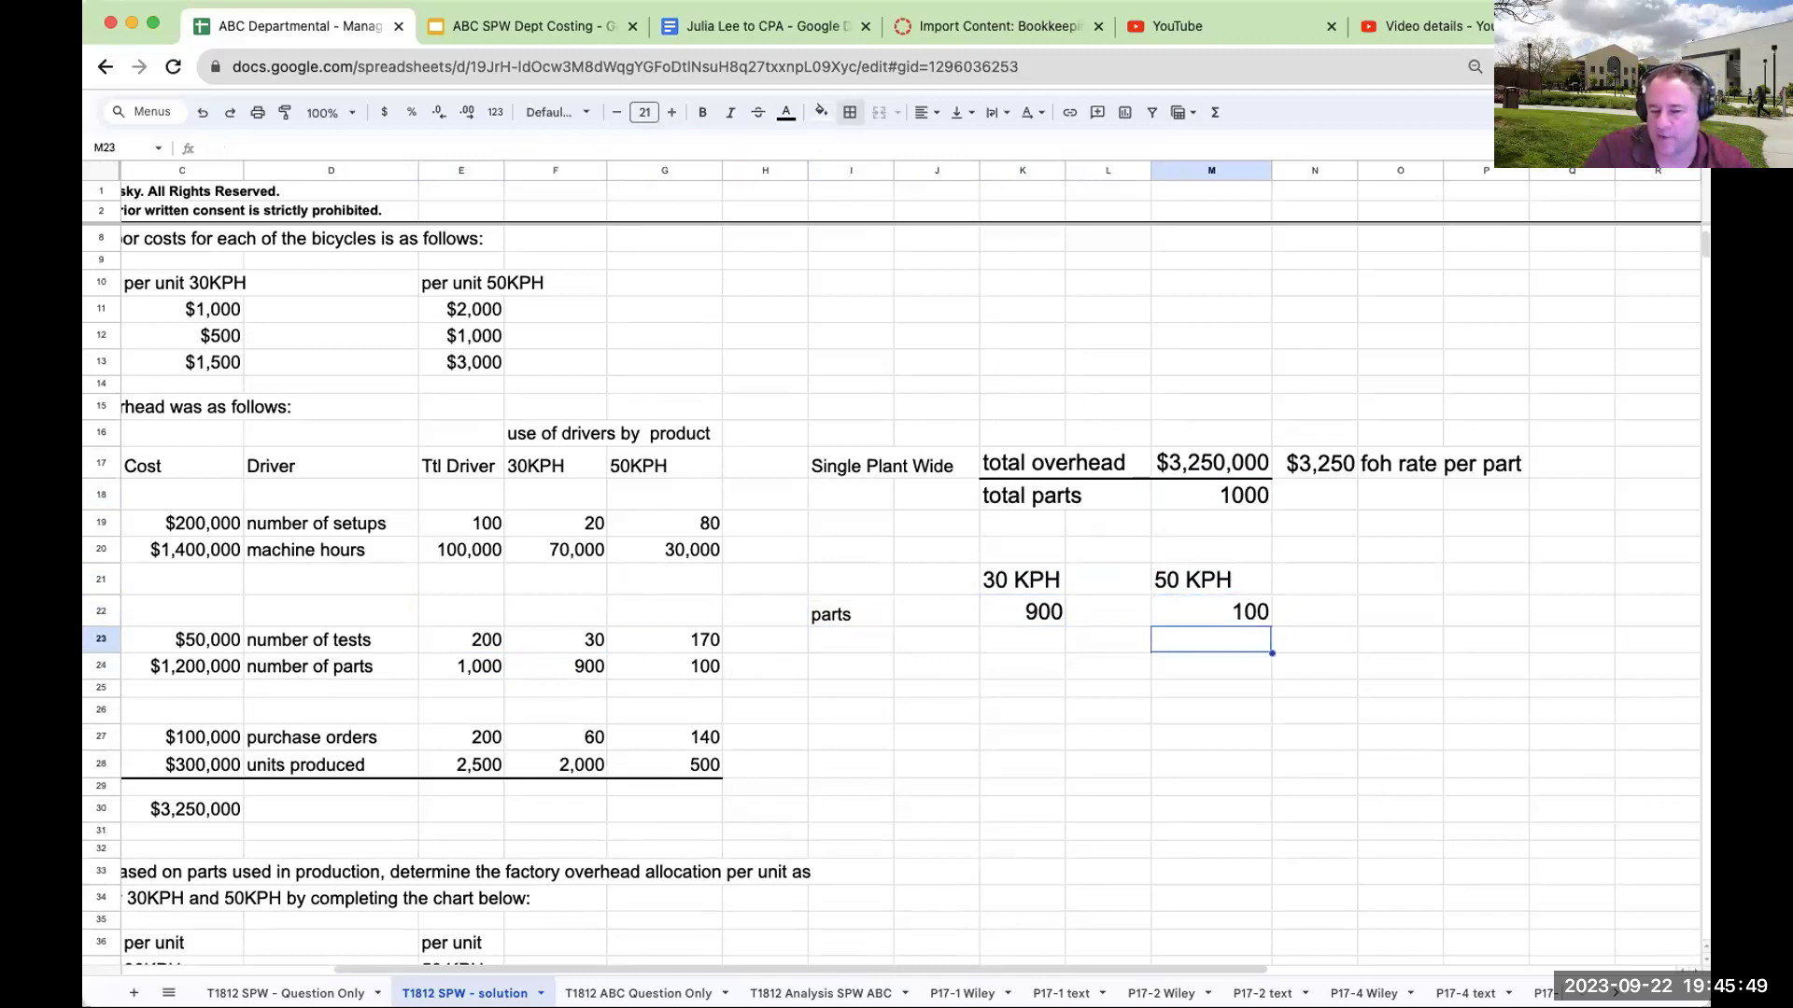
# Enter the row label "foh rate/part" in I23 beneath the parts label.
pyautogui.press('Left')
pyautogui.press('Left')
pyautogui.press('Left')
pyautogui.press('Left')
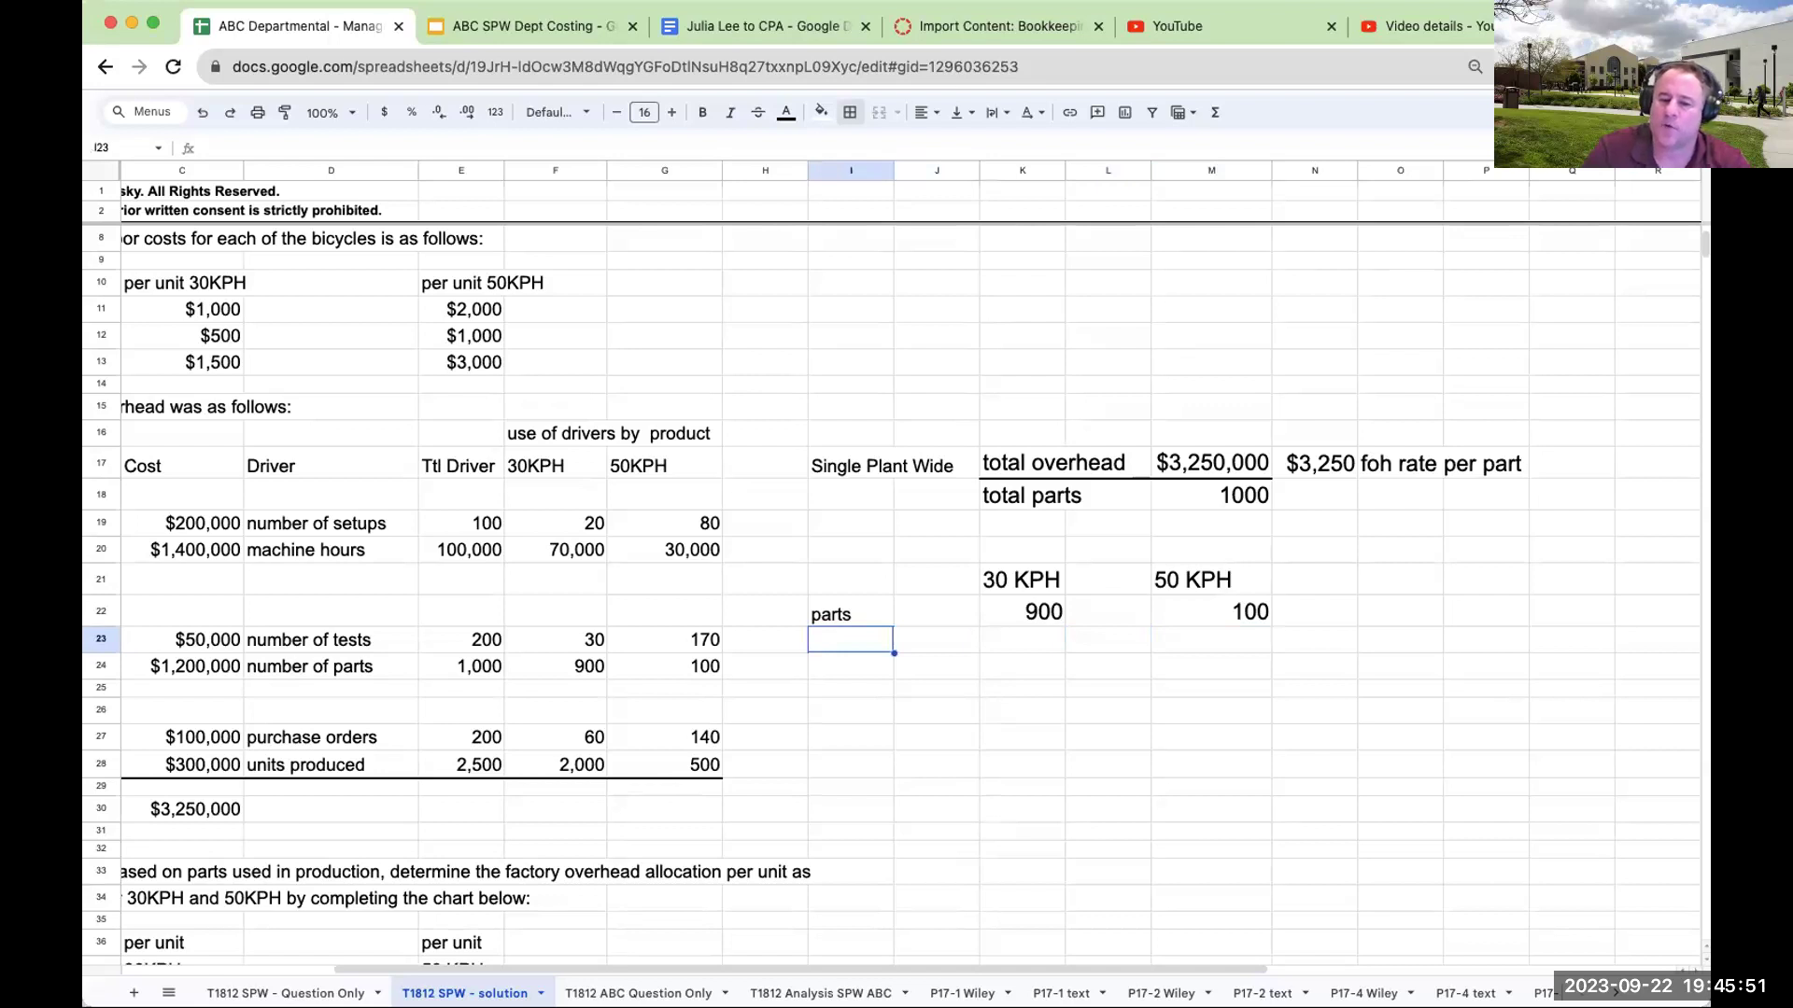
pyautogui.write('foh rate/part')
pyautogui.press('Return')
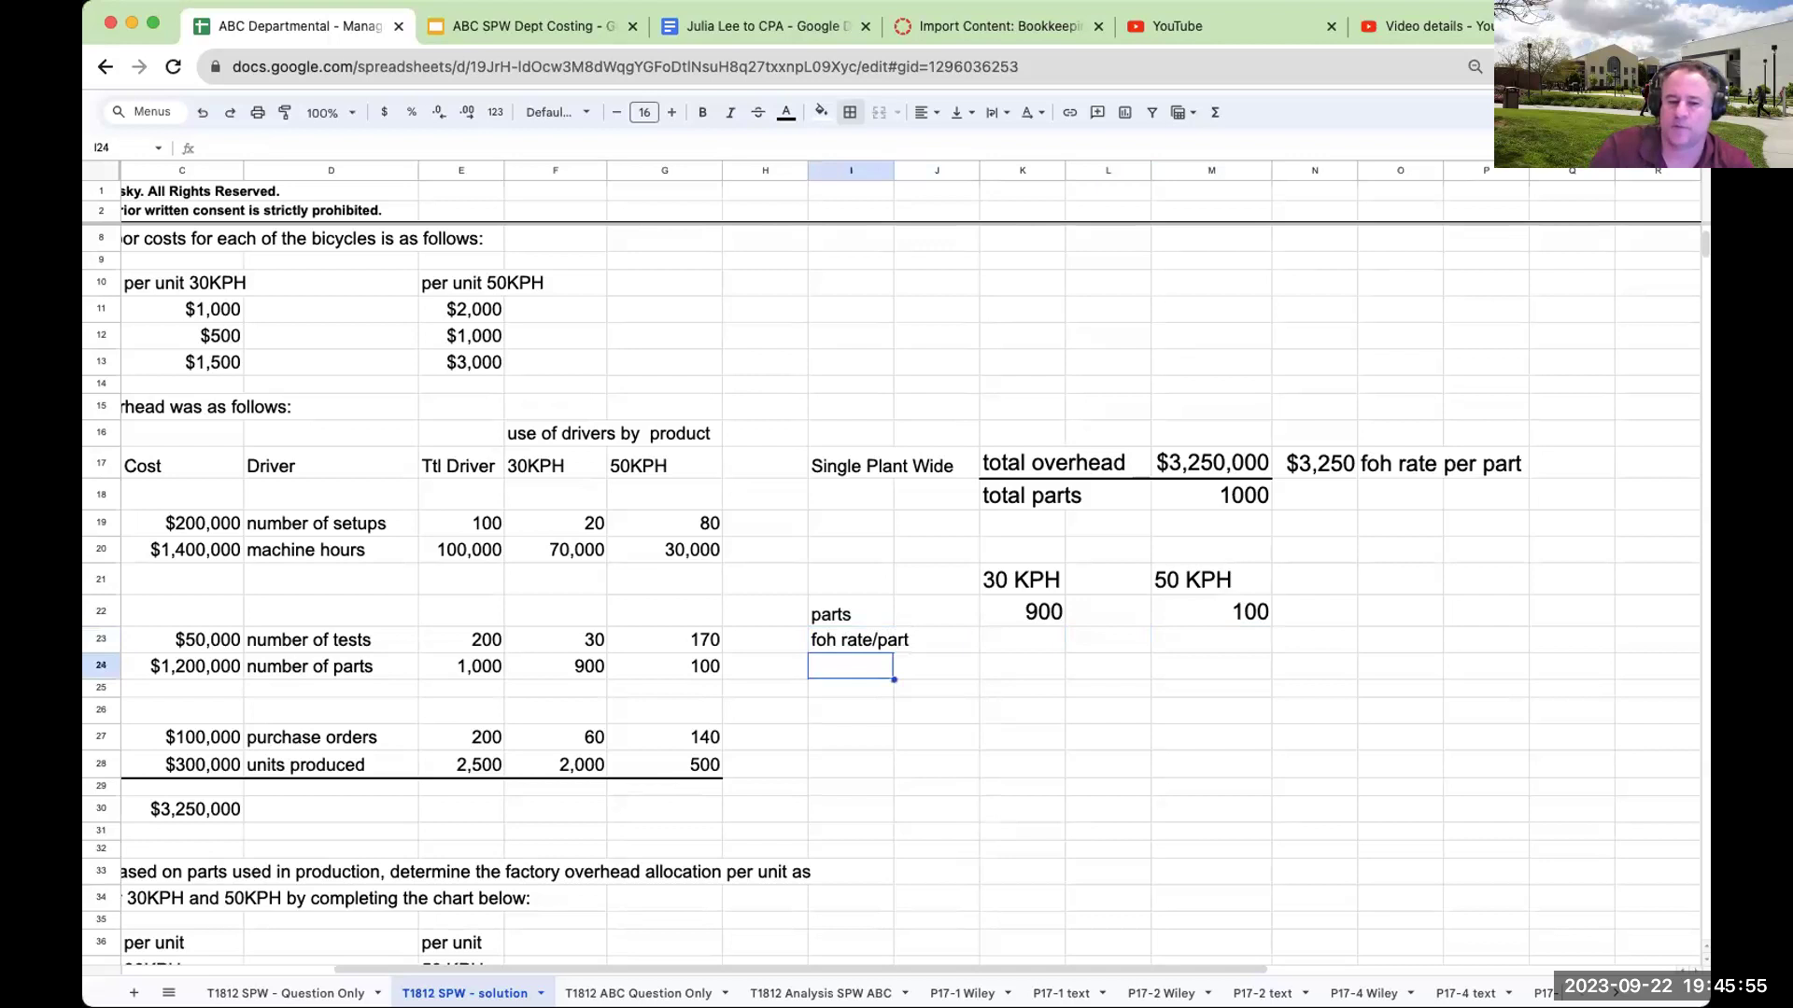
# Link the 30 KPH overhead rate in K23 to the calculated rate per part in N17.
pyautogui.press('Up')
pyautogui.press('Right')
pyautogui.press('Right')
pyautogui.write('+')
pyautogui.press('Right')
pyautogui.press('Right')
pyautogui.press('Up')
pyautogui.press('Right')
pyautogui.press('Up')
pyautogui.press('Up')
pyautogui.press('Up')
pyautogui.press('Up')
pyautogui.press('Up')
pyautogui.press('Return')
# Link the 50 KPH overhead rate in M23 to the calculated rate per part in N17.
pyautogui.press('Up')
pyautogui.press('Right')
pyautogui.press('Right')
pyautogui.write('+')
pyautogui.press('Right')
pyautogui.press('Up')
pyautogui.press('Up')
pyautogui.press('Up')
pyautogui.press('Up')
pyautogui.press('Up')
pyautogui.press('Up')
pyautogui.press('Return')
# Enter the row label "ttl oh allocated" in I24 beneath the rate label.
pyautogui.press('Left')
pyautogui.press('Left')
pyautogui.press('Left')
pyautogui.press('Left')
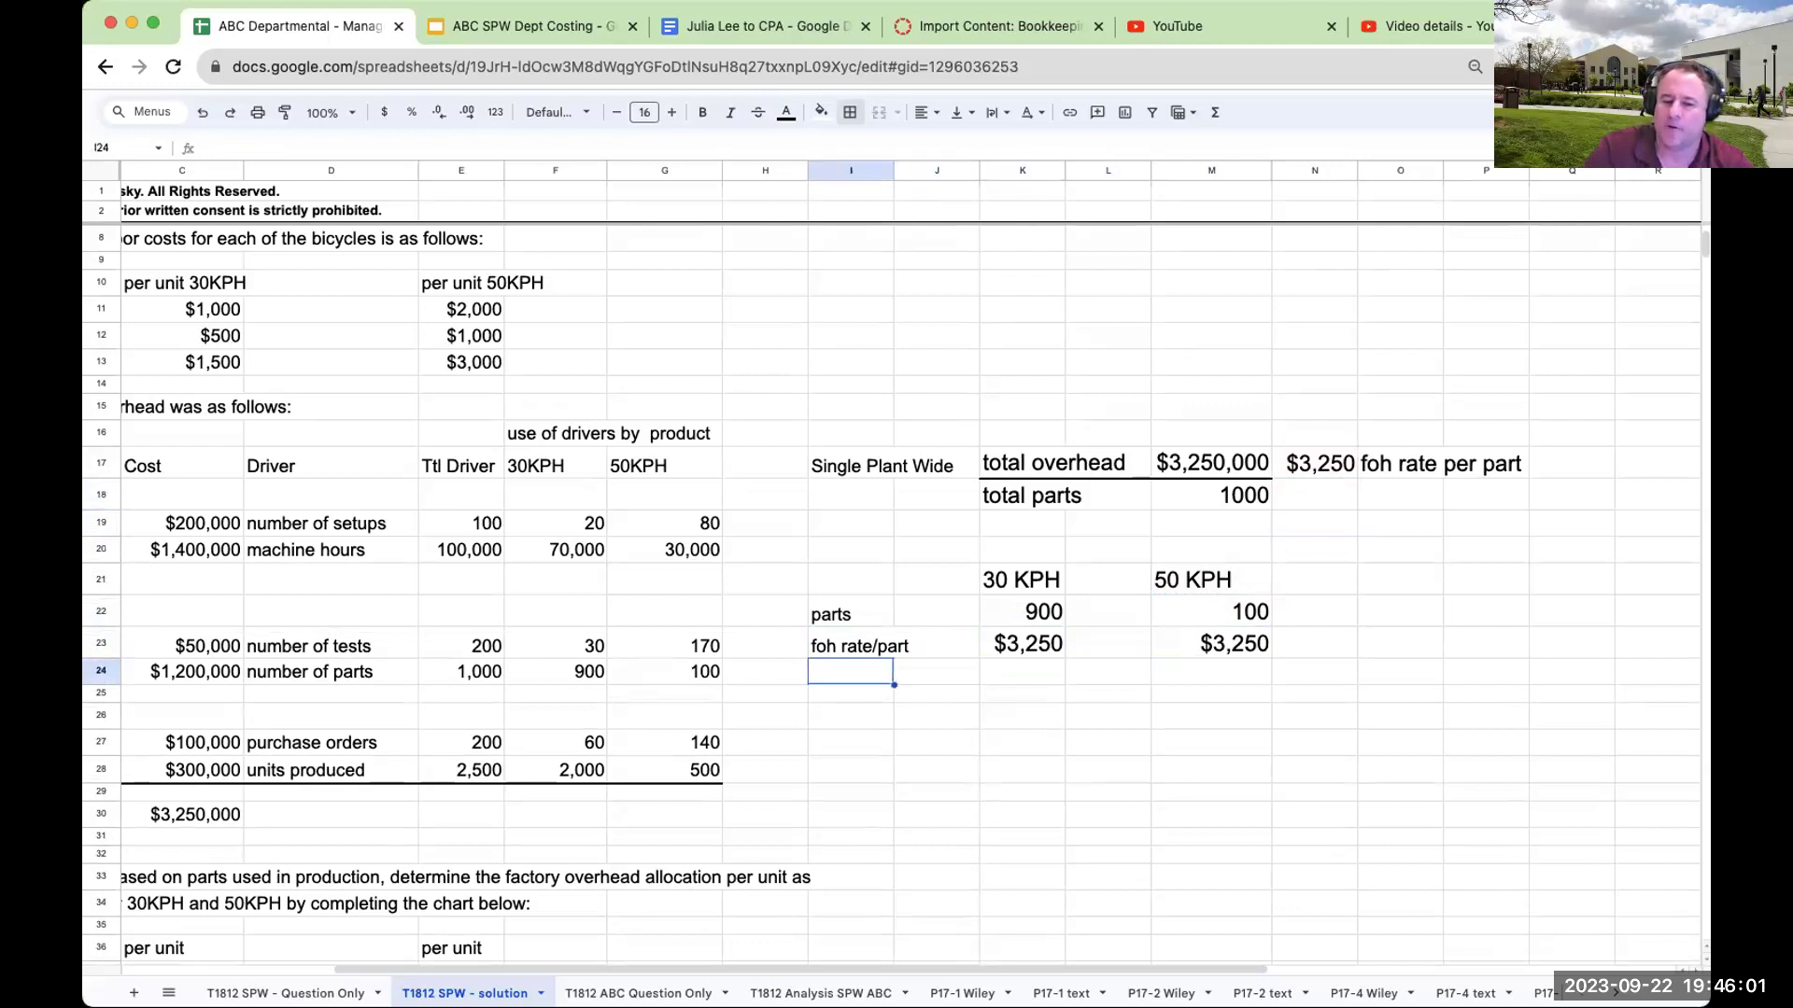
pyautogui.write('tt')
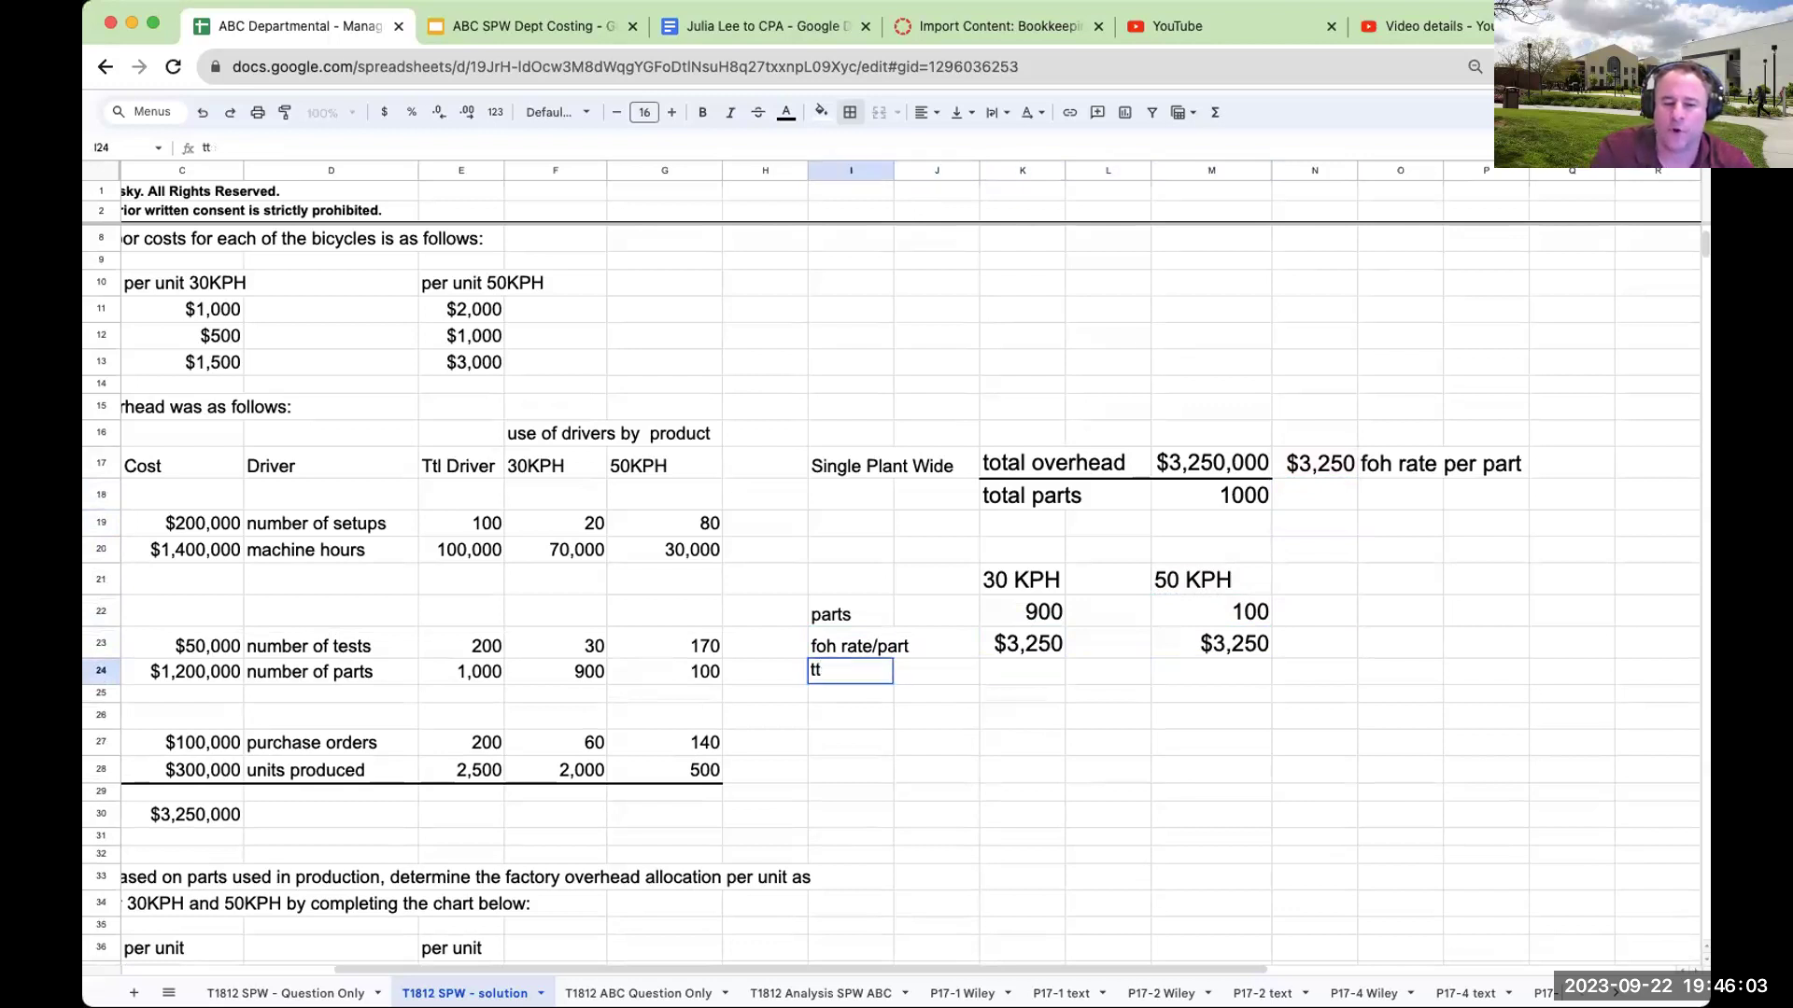
pyautogui.write('l oh allocated')
pyautogui.press('Return')
# Calculate the 30 KPH allocated overhead in K24 with the formula K22*K23 and widen column K to fit it.
pyautogui.press('Up')
pyautogui.press('Right')
pyautogui.press('Right')
pyautogui.write('+')
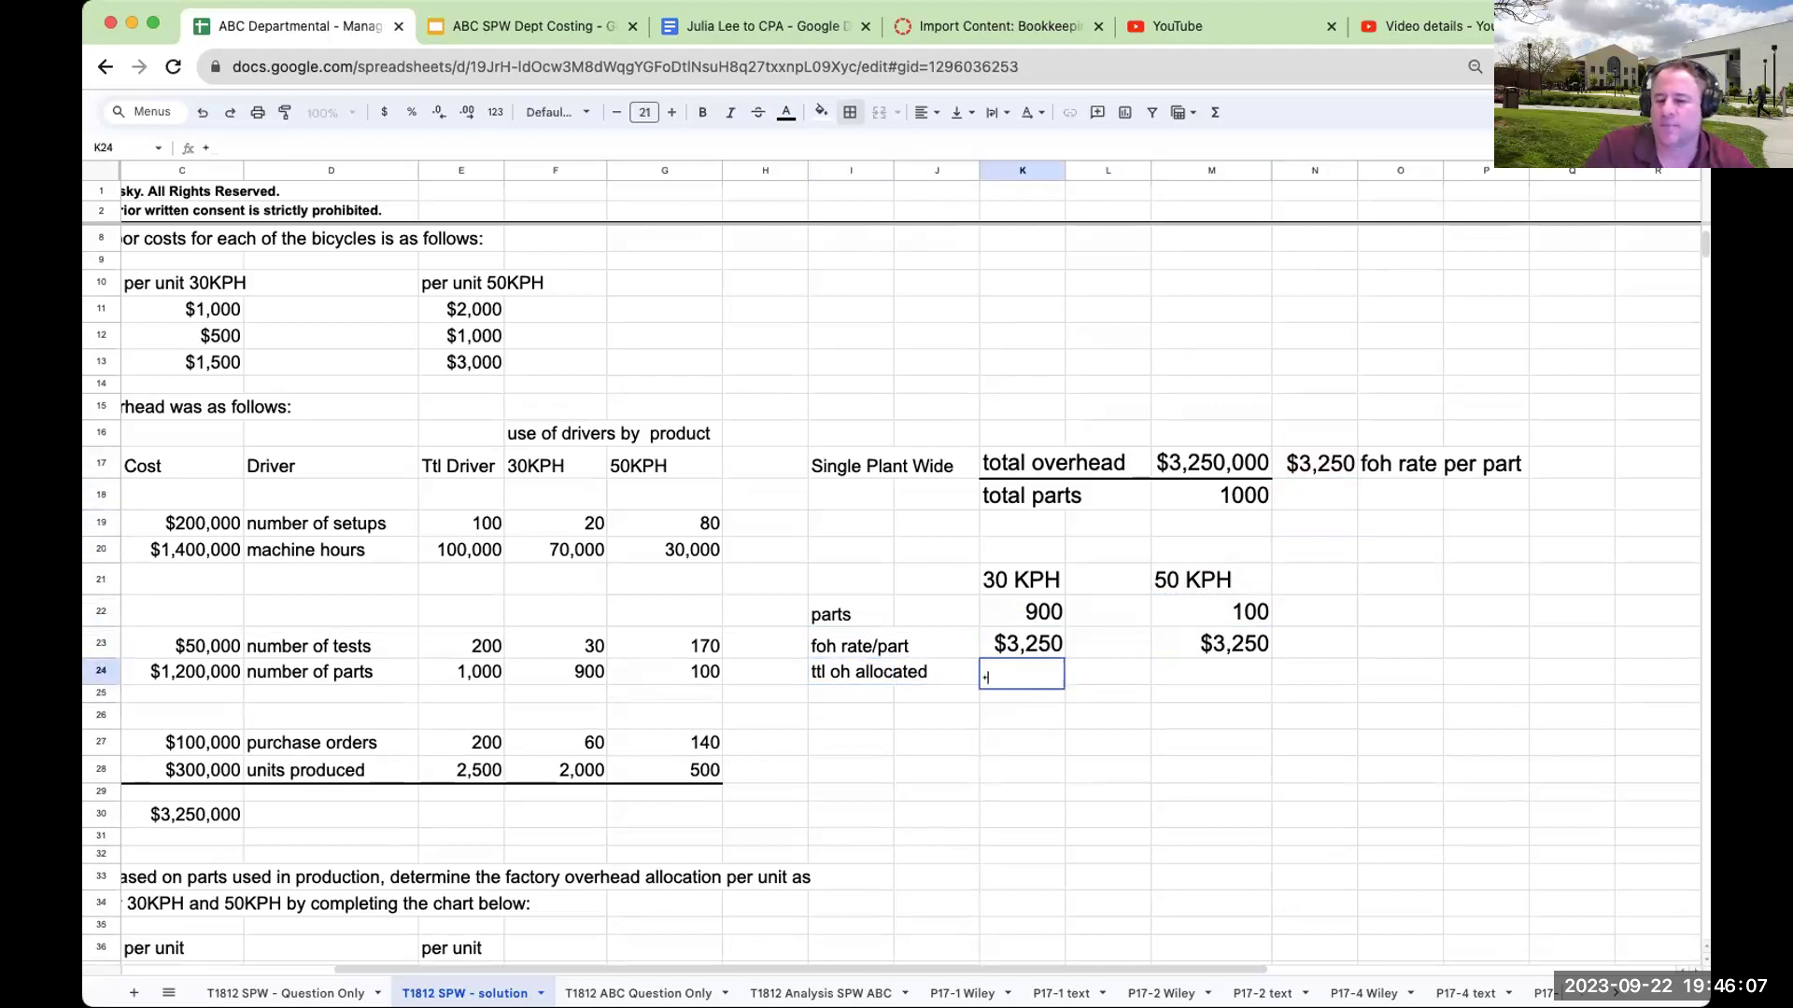
pyautogui.press('Up')
pyautogui.press('Up')
pyautogui.write('*')
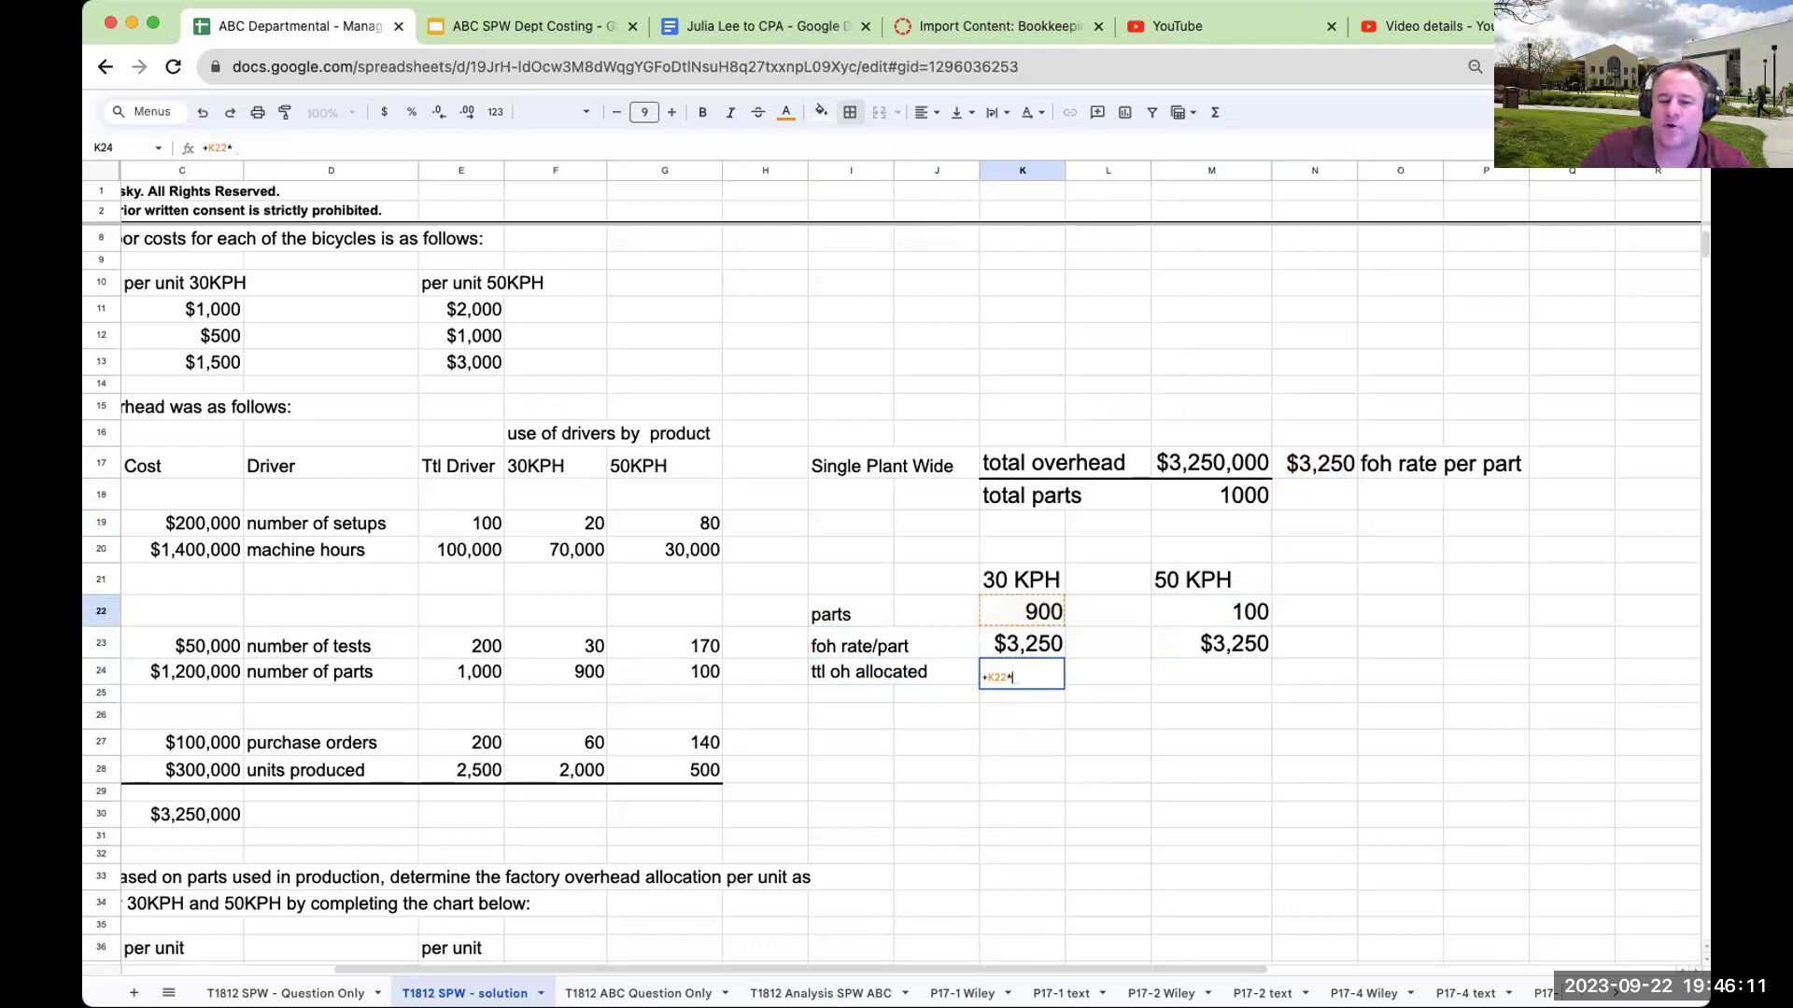
pyautogui.press('Up')
pyautogui.press('Return')
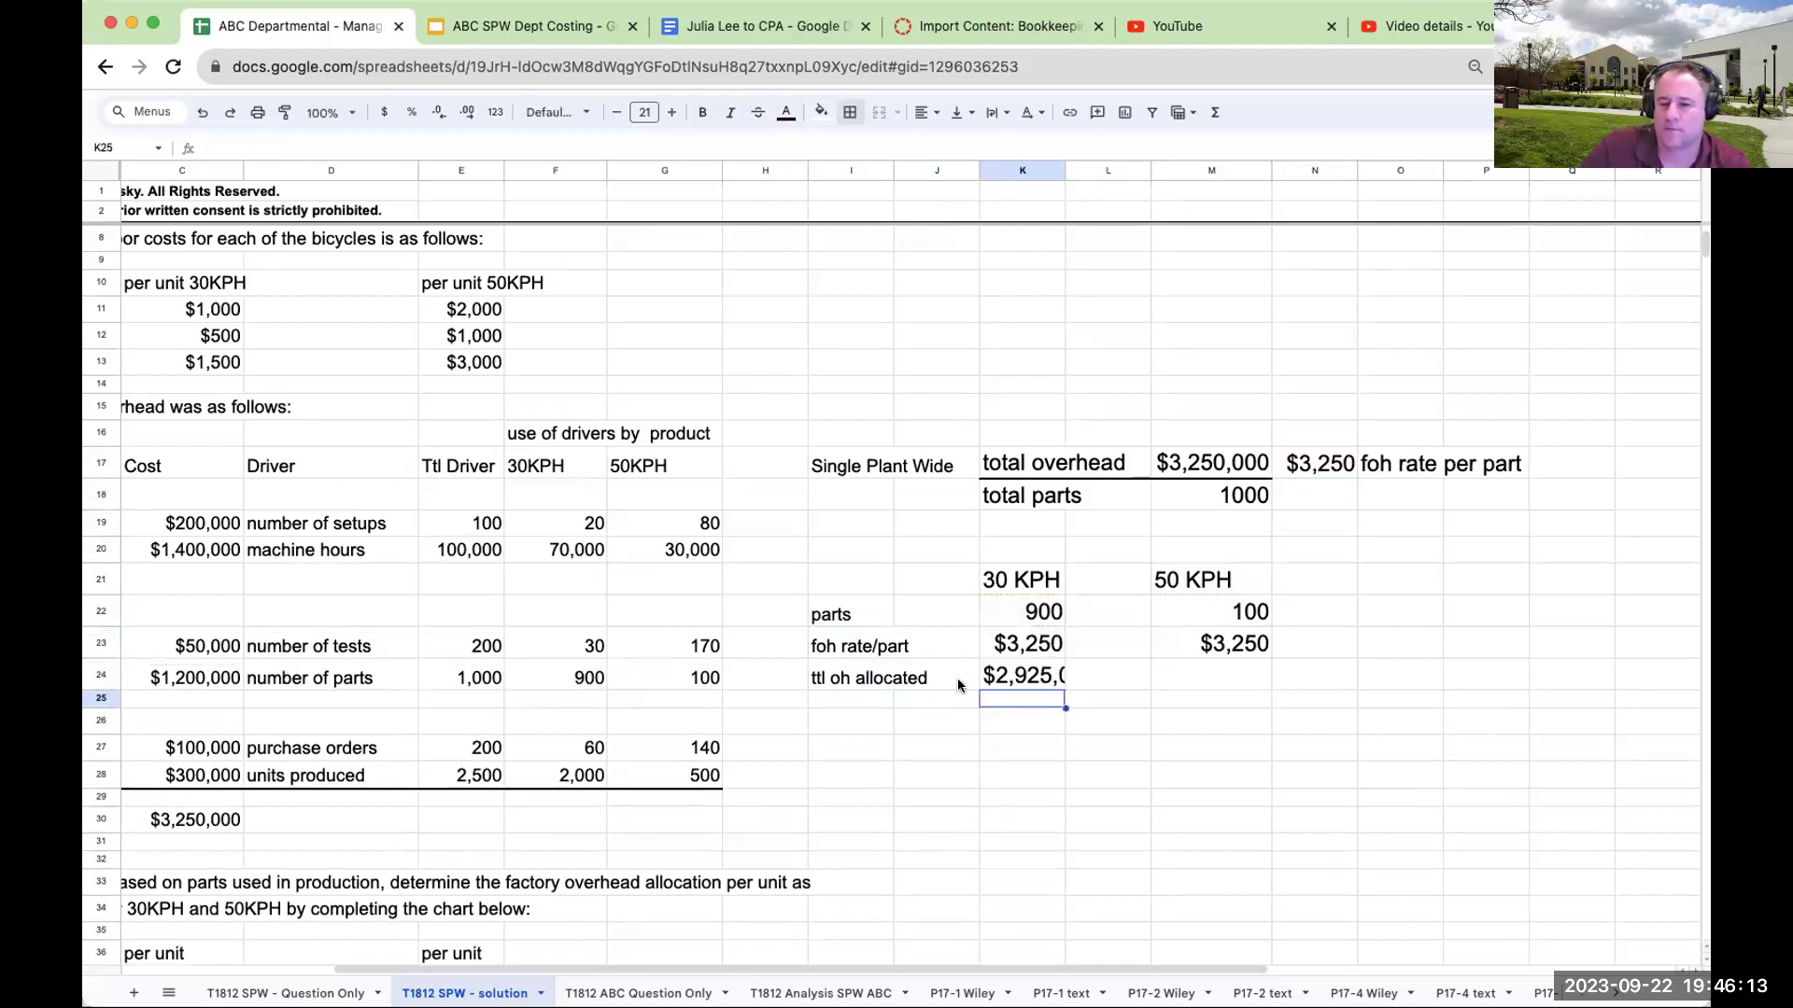
pyautogui.moveTo(1065, 159); pyautogui.dragTo(1131, 161)
# Calculate the 50 KPH allocated overhead in M24 with the formula M22*M23.
pyautogui.click(1312, 673)
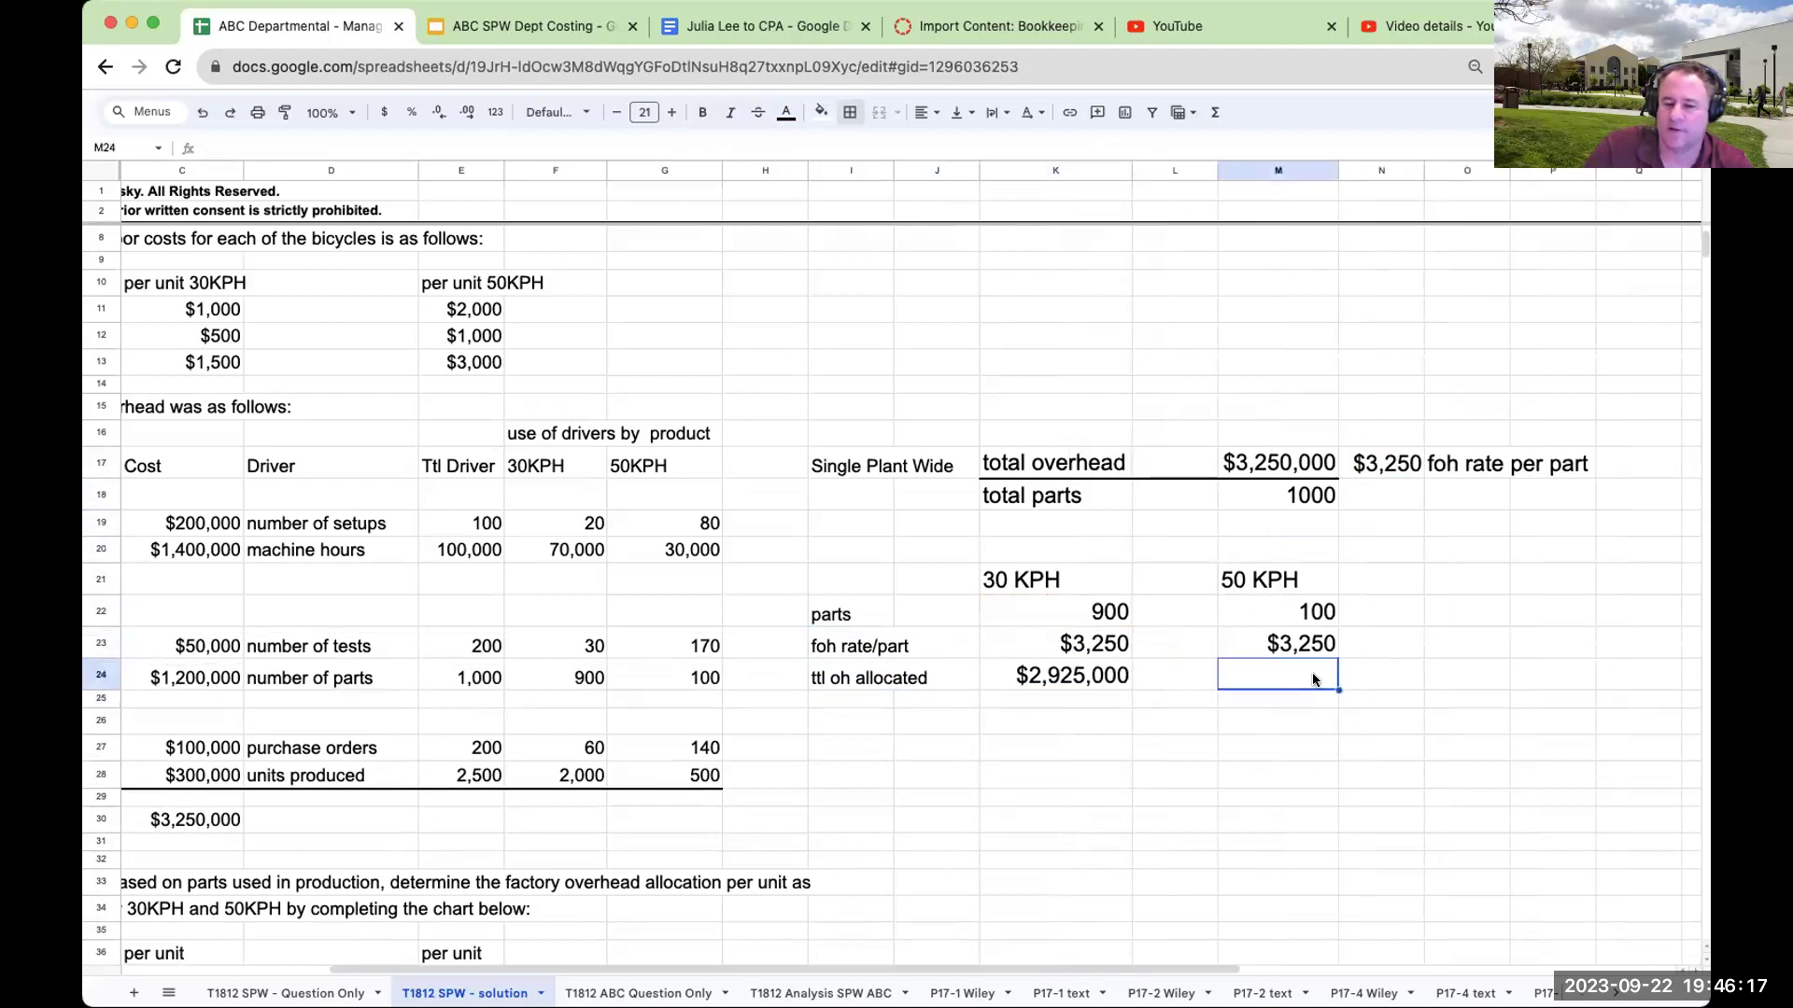
pyautogui.write('+')
pyautogui.press('Up')
pyautogui.press('Up')
pyautogui.write('*')
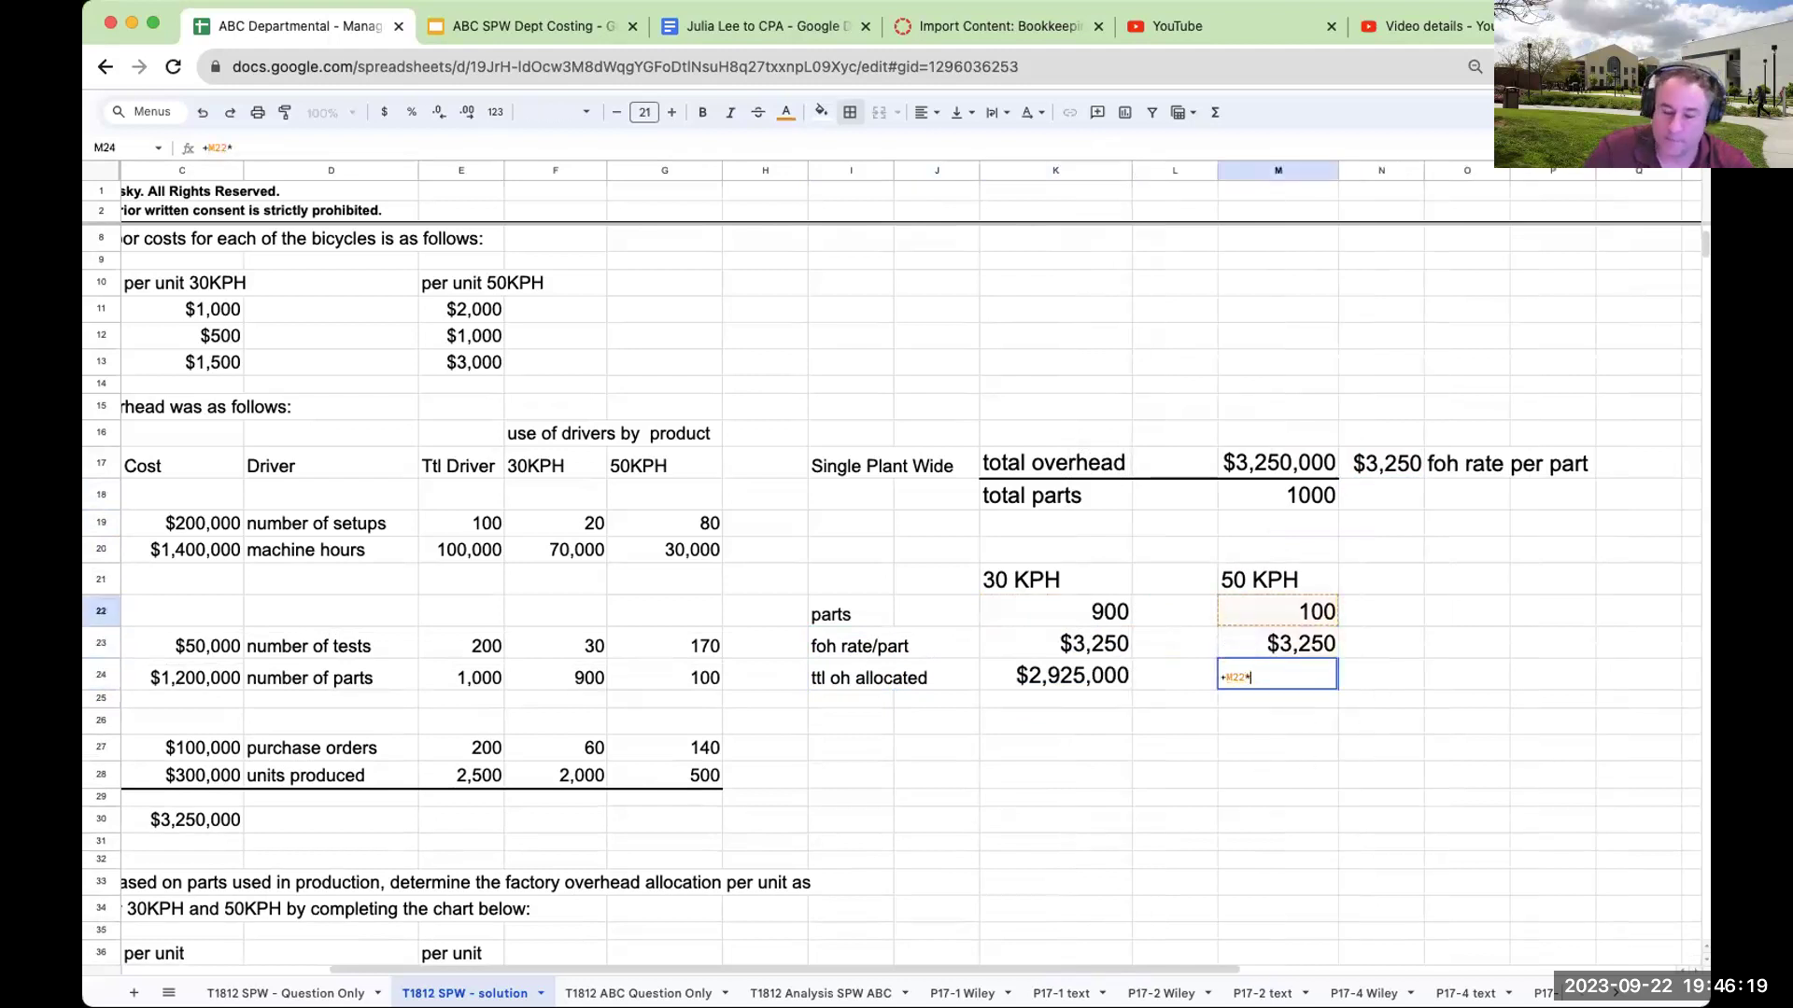
pyautogui.press('Up')
pyautogui.press('Return')
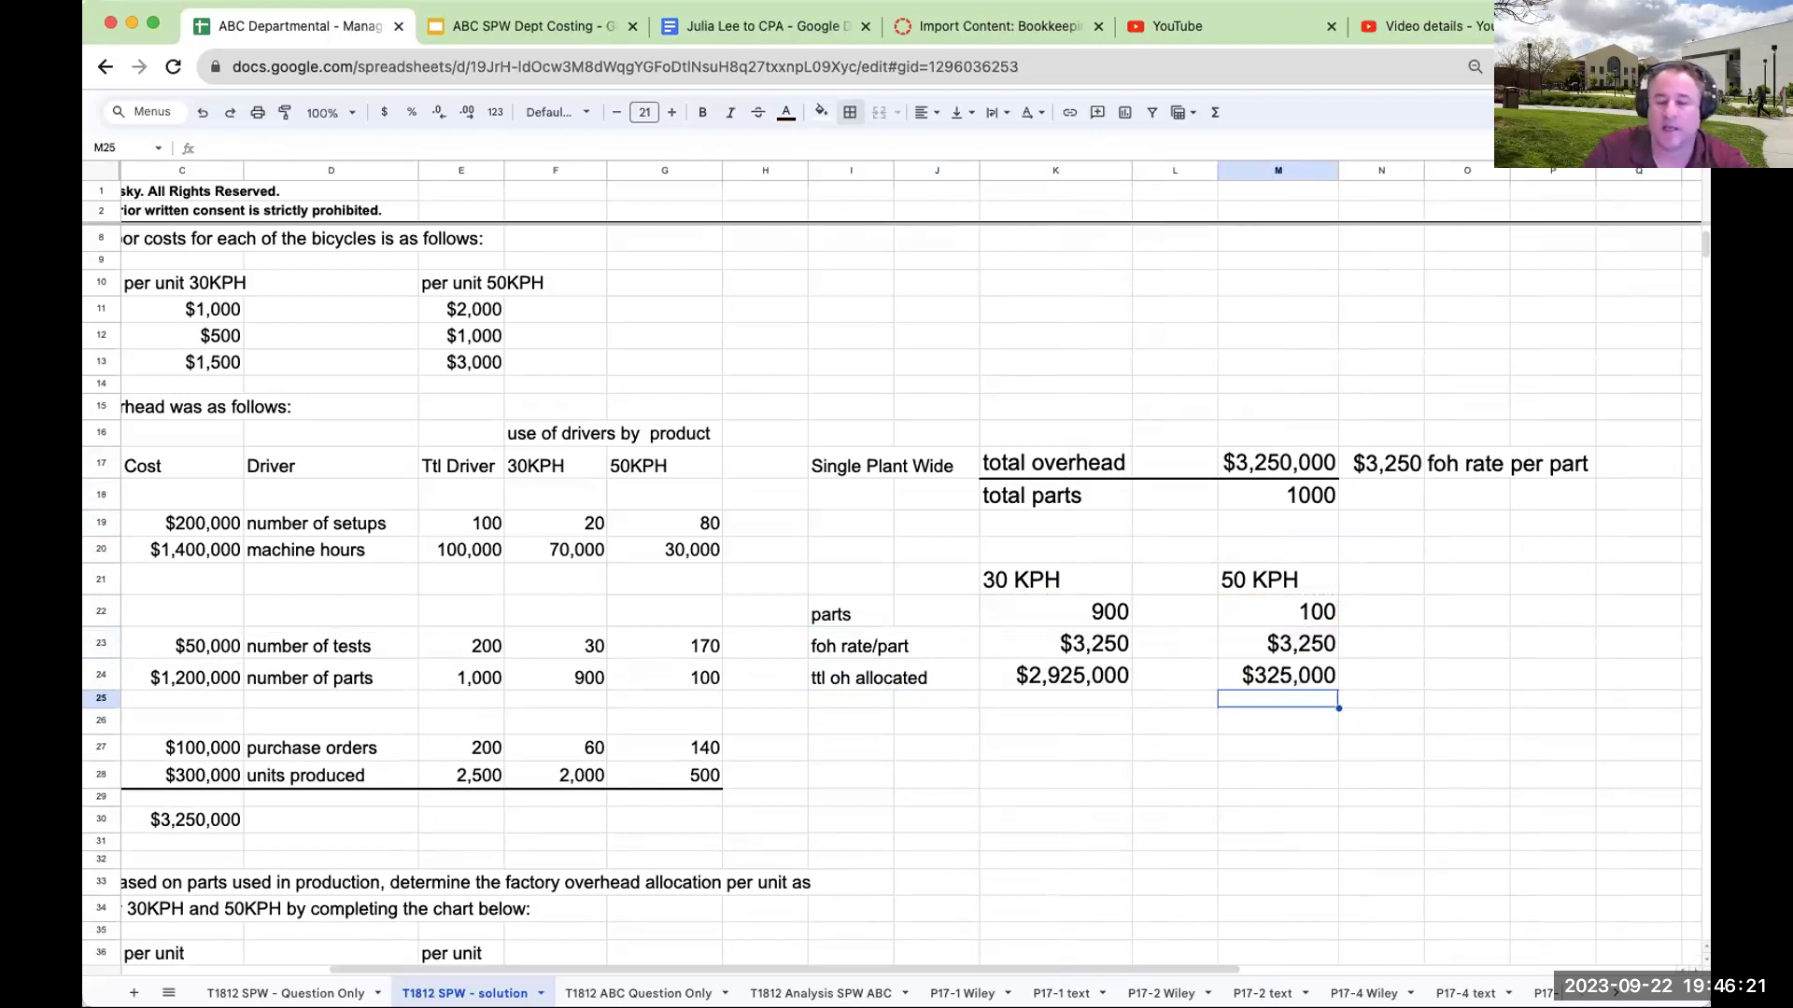
# Add both products' allocated overhead in O24 with the formula K24+M24 and widen column O to fit the total.
pyautogui.click(1175, 698)
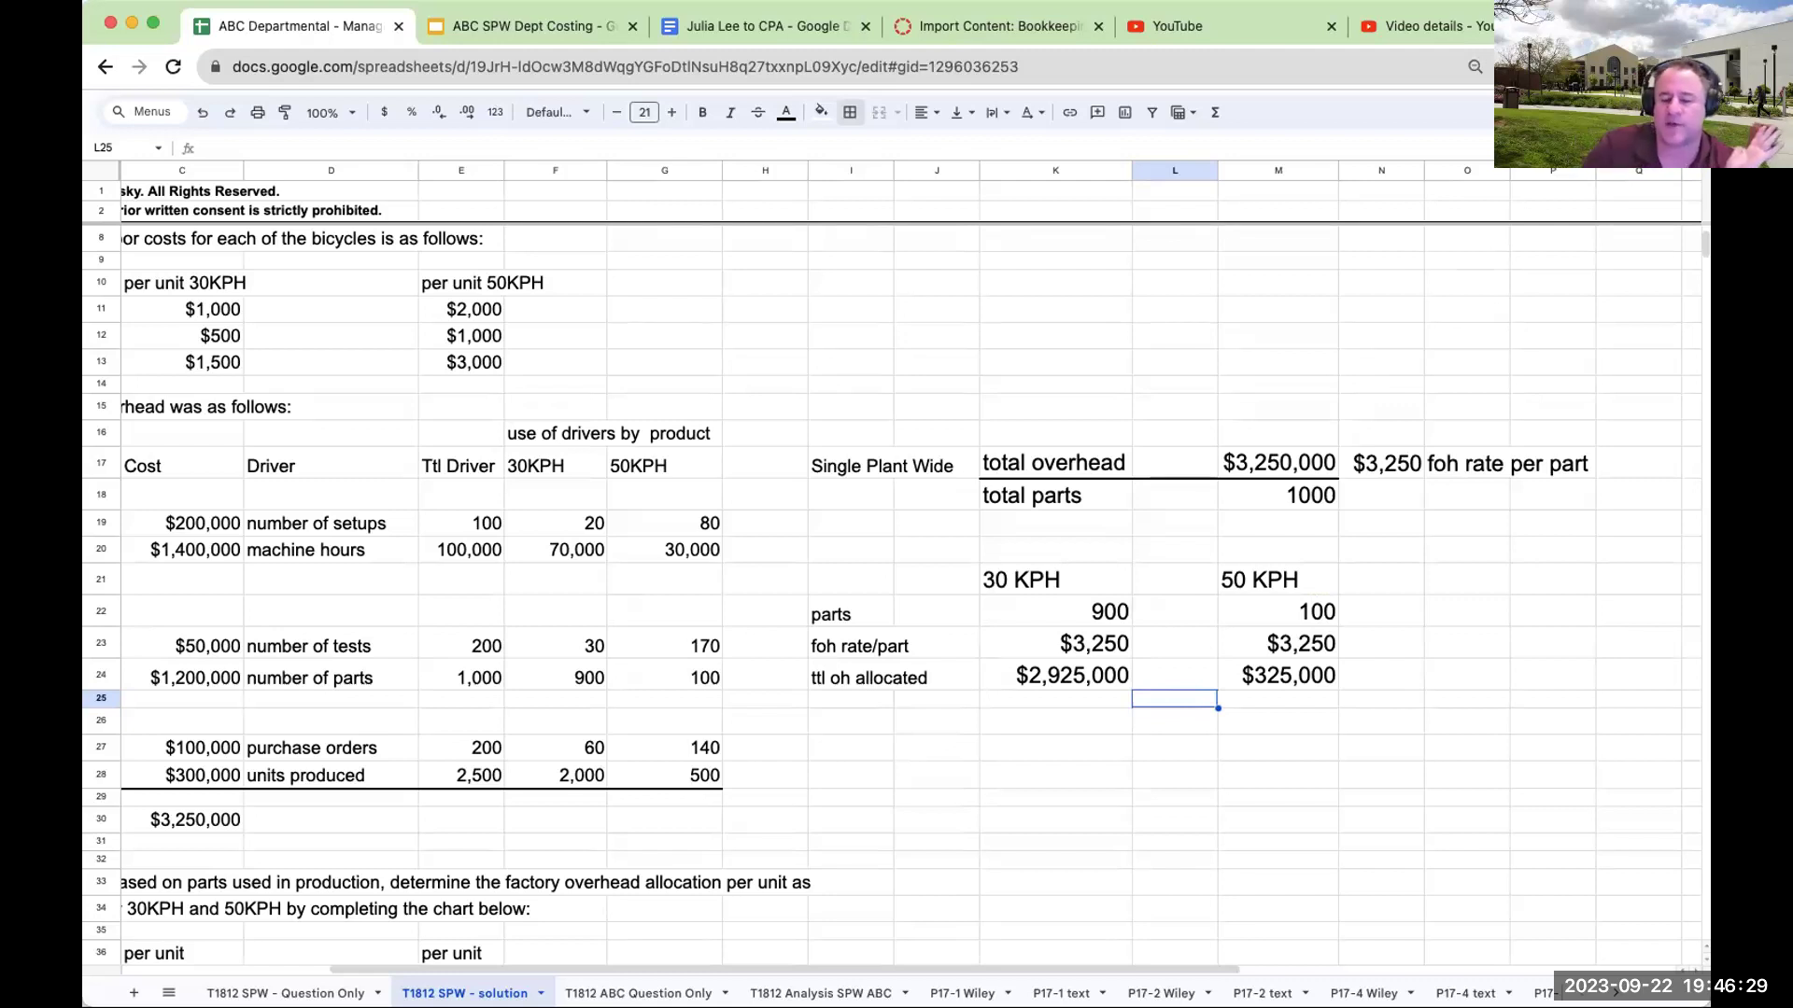
pyautogui.click(1175, 674)
pyautogui.click(1466, 674)
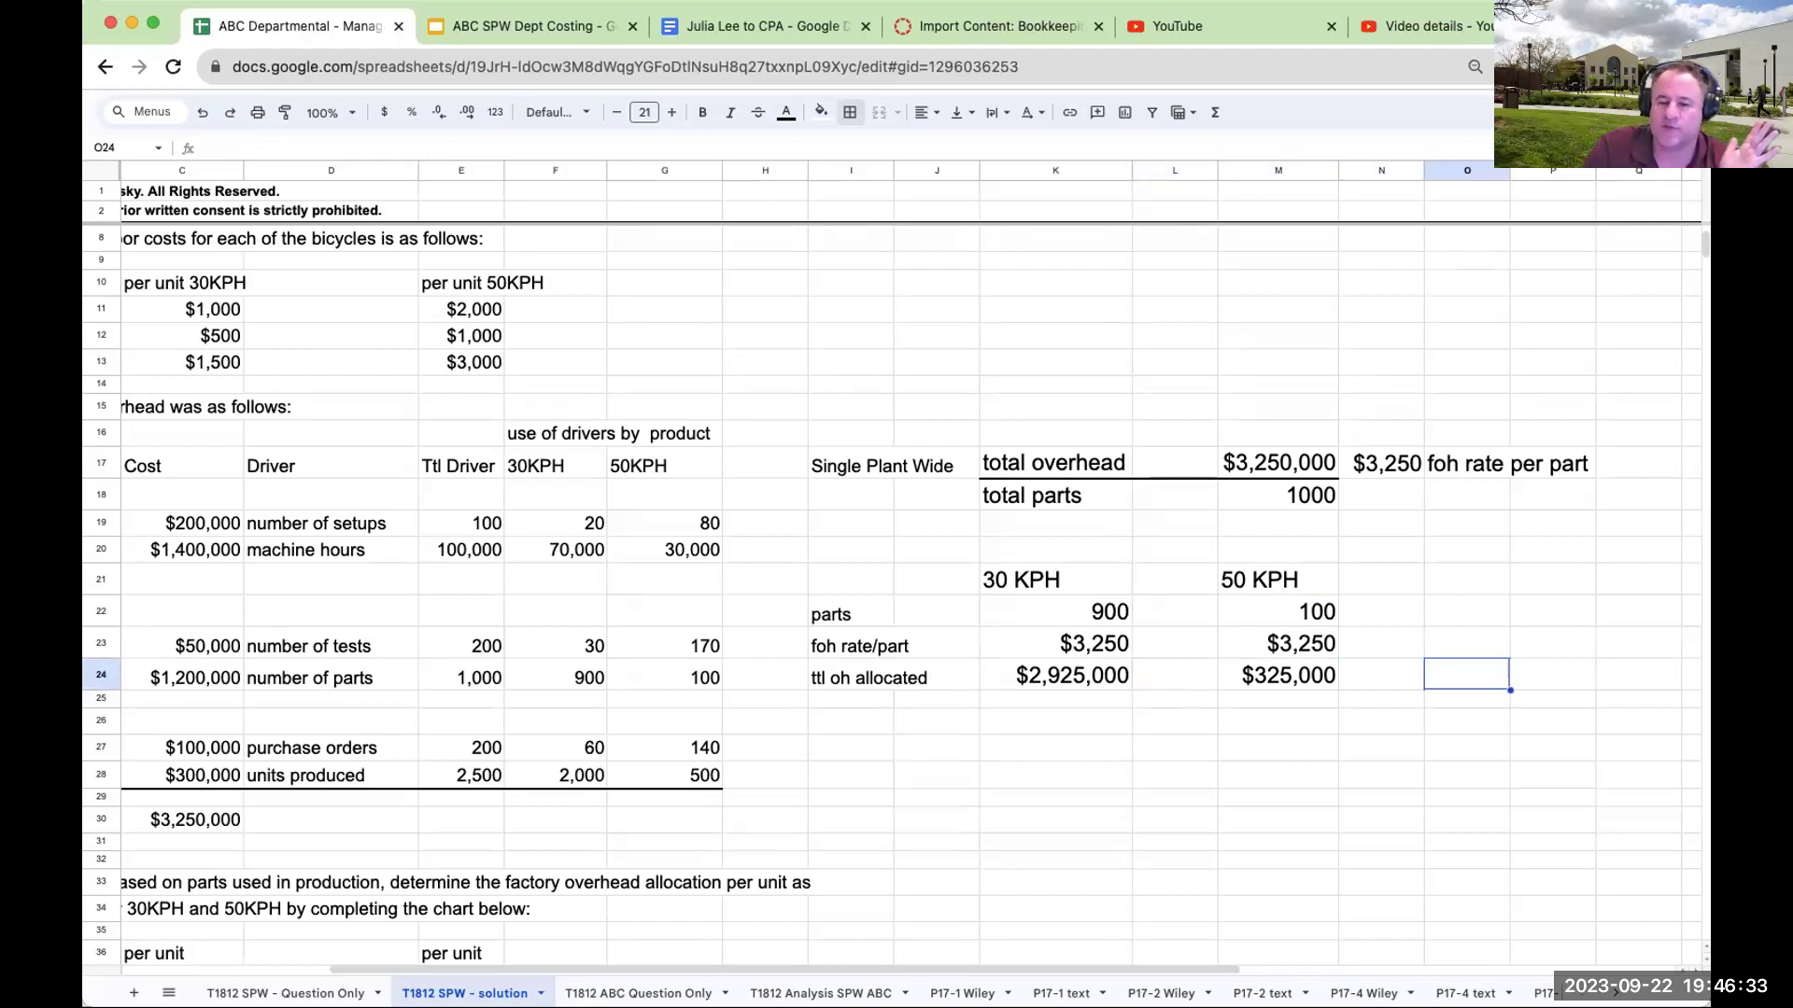
pyautogui.write('+')
pyautogui.press('Left')
pyautogui.press('Left')
pyautogui.press('Left')
pyautogui.press('Left')
pyautogui.write('+')
pyautogui.press('Left')
pyautogui.press('Left')
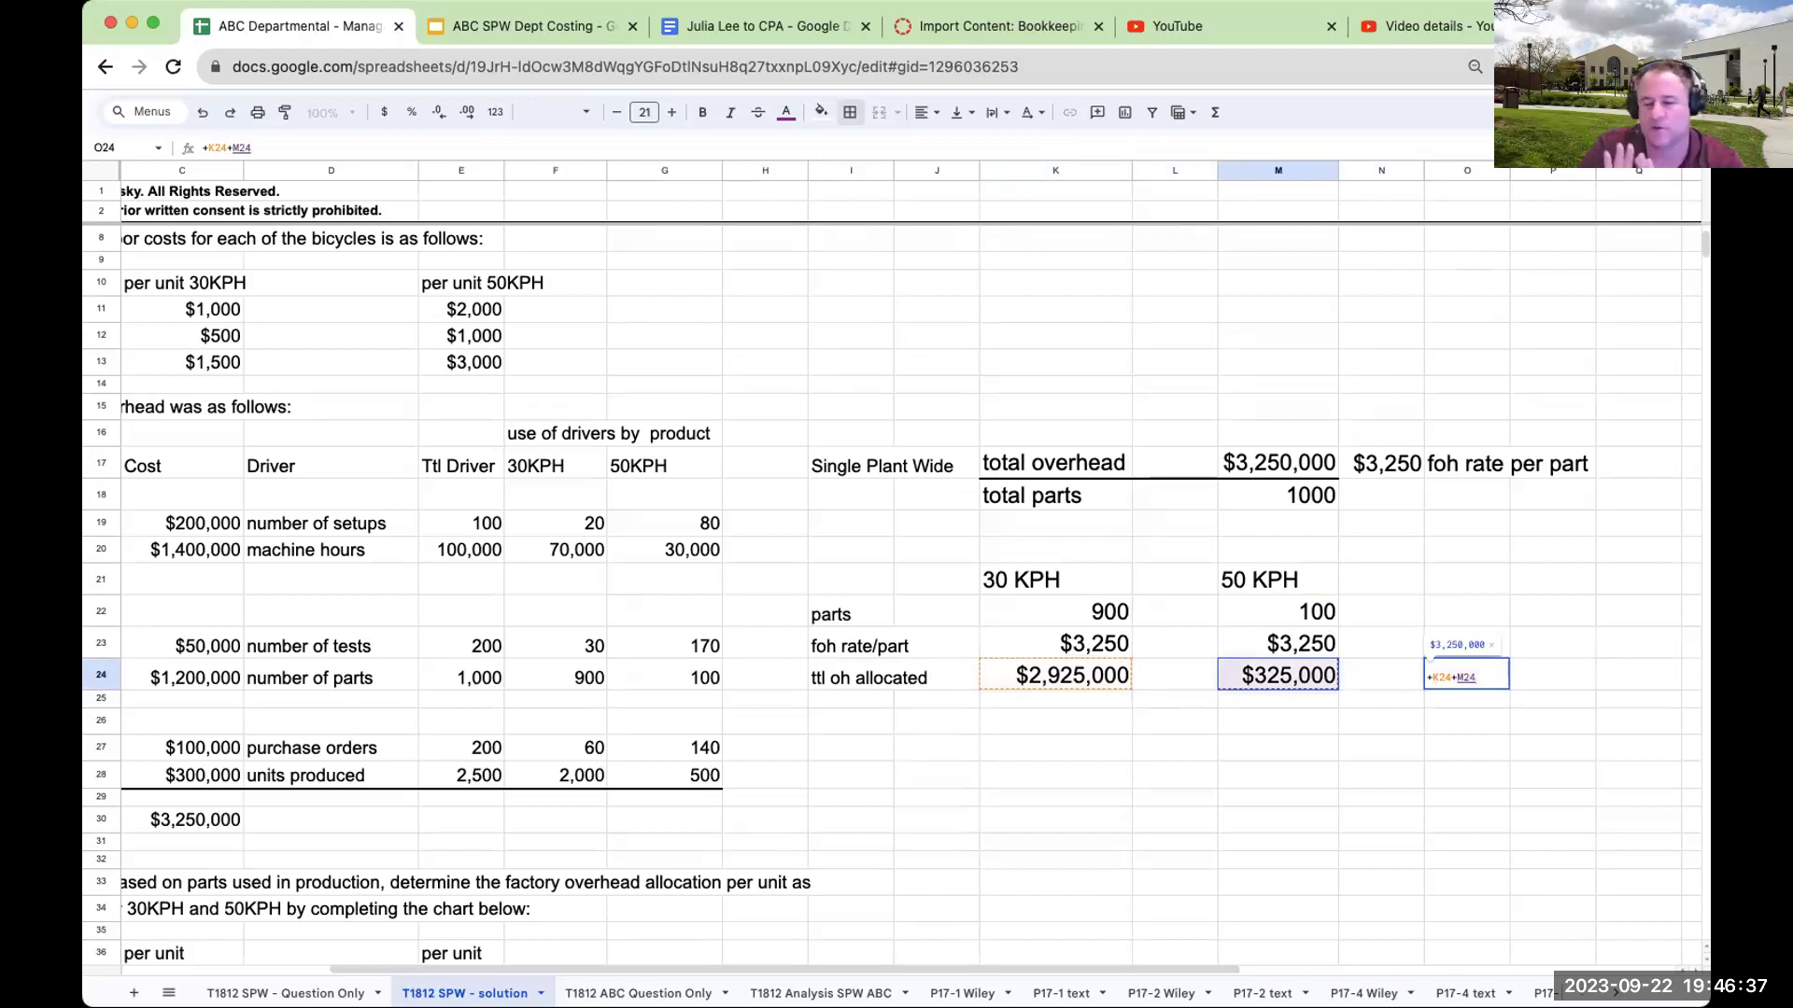
pyautogui.press('Return')
pyautogui.press('Up')
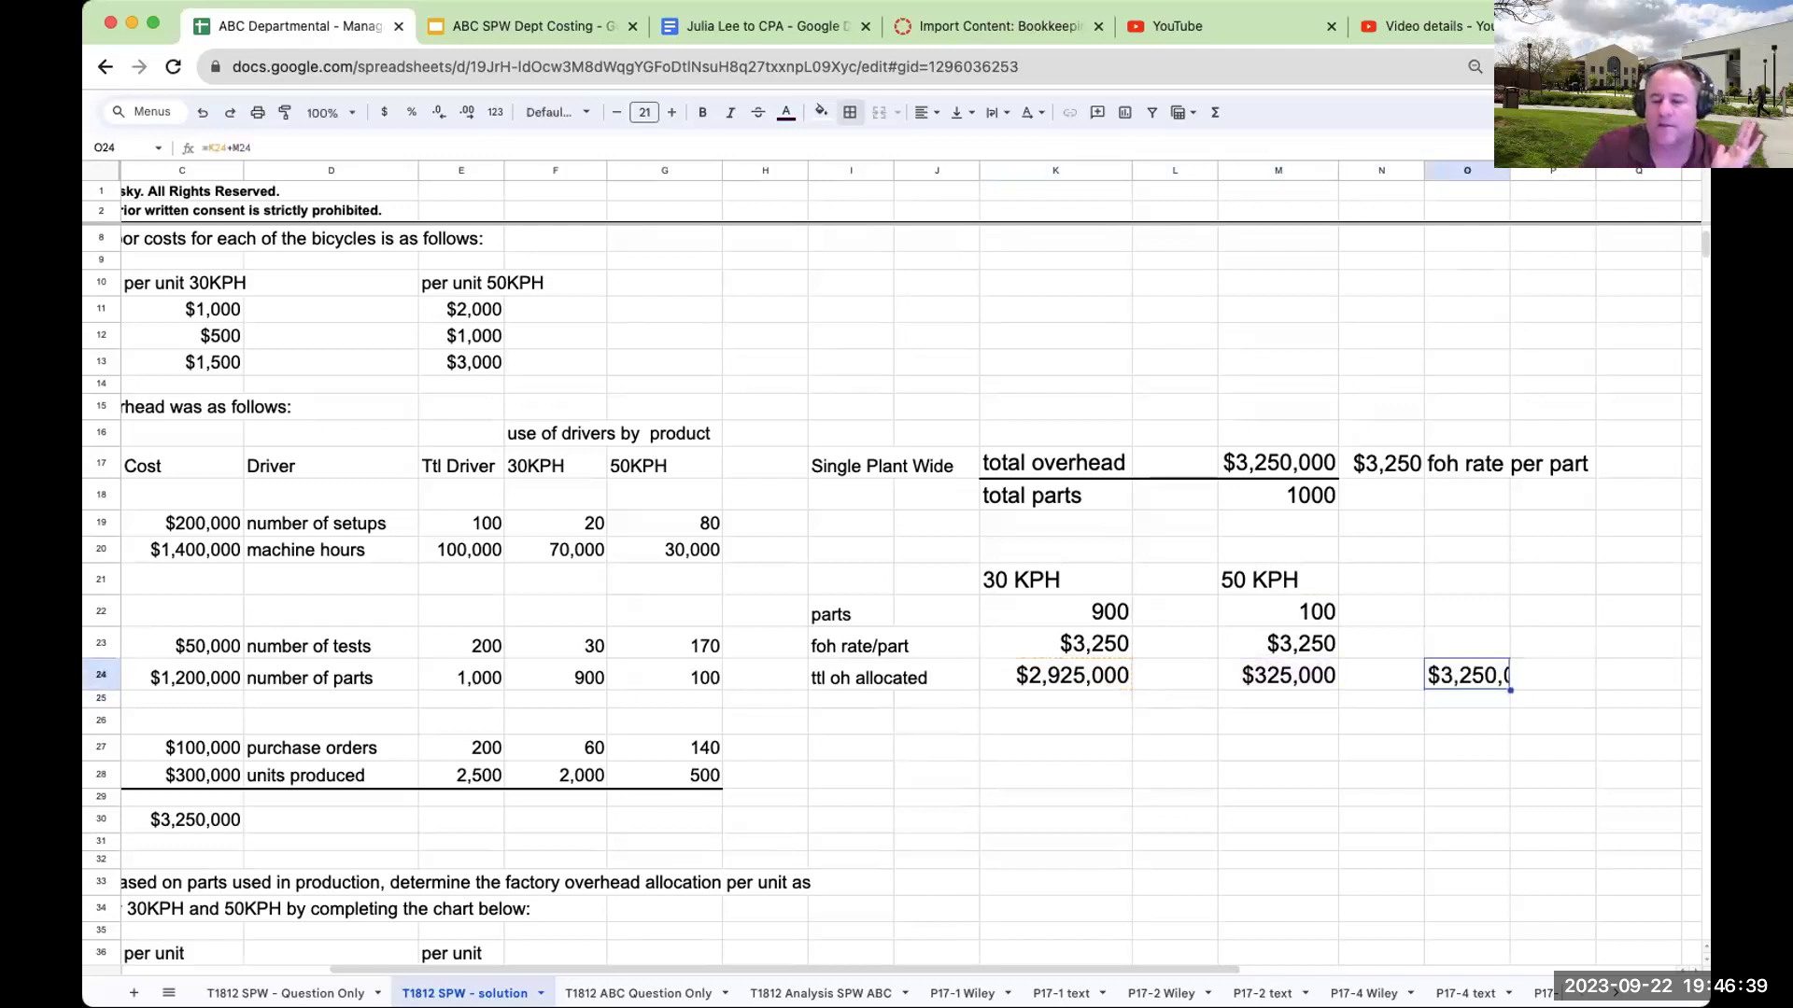
pyautogui.moveTo(1510, 176); pyautogui.dragTo(1549, 175)
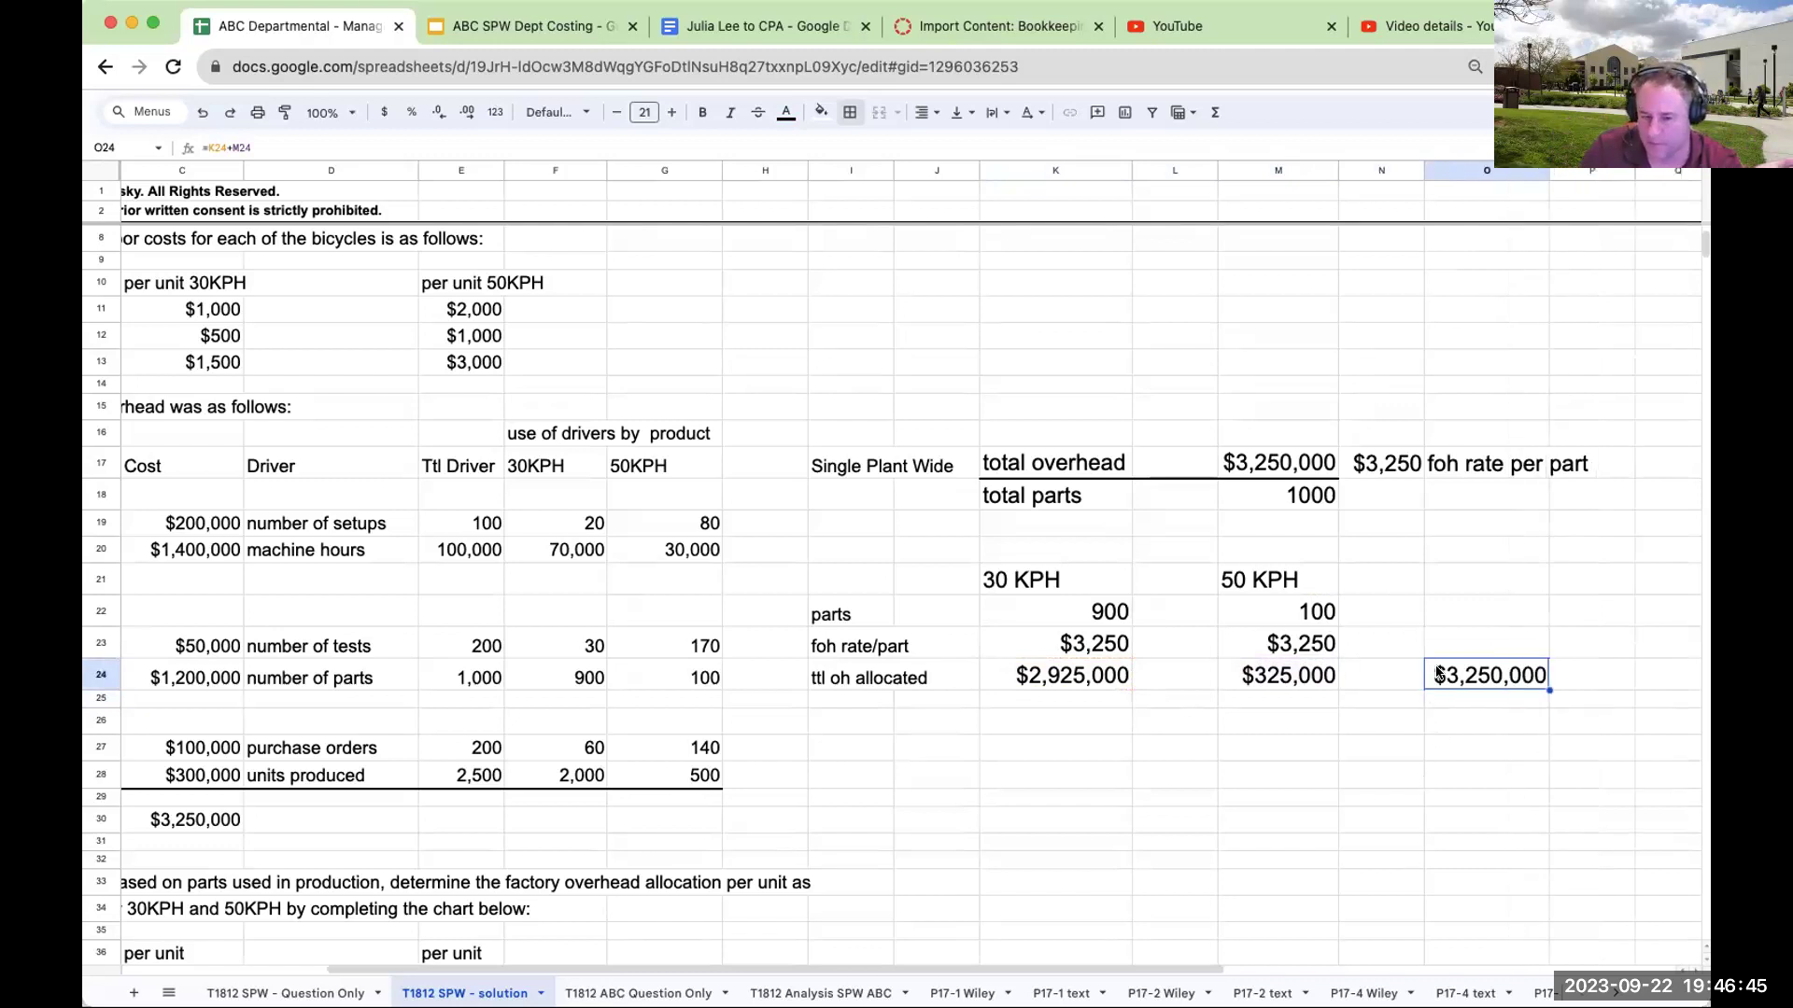
# Review the allocation by comparing each product's parts and allocated overhead with the total parts and the overhead total.
pyautogui.click(1125, 612)
pyautogui.click(1097, 685)
pyautogui.click(1038, 581)
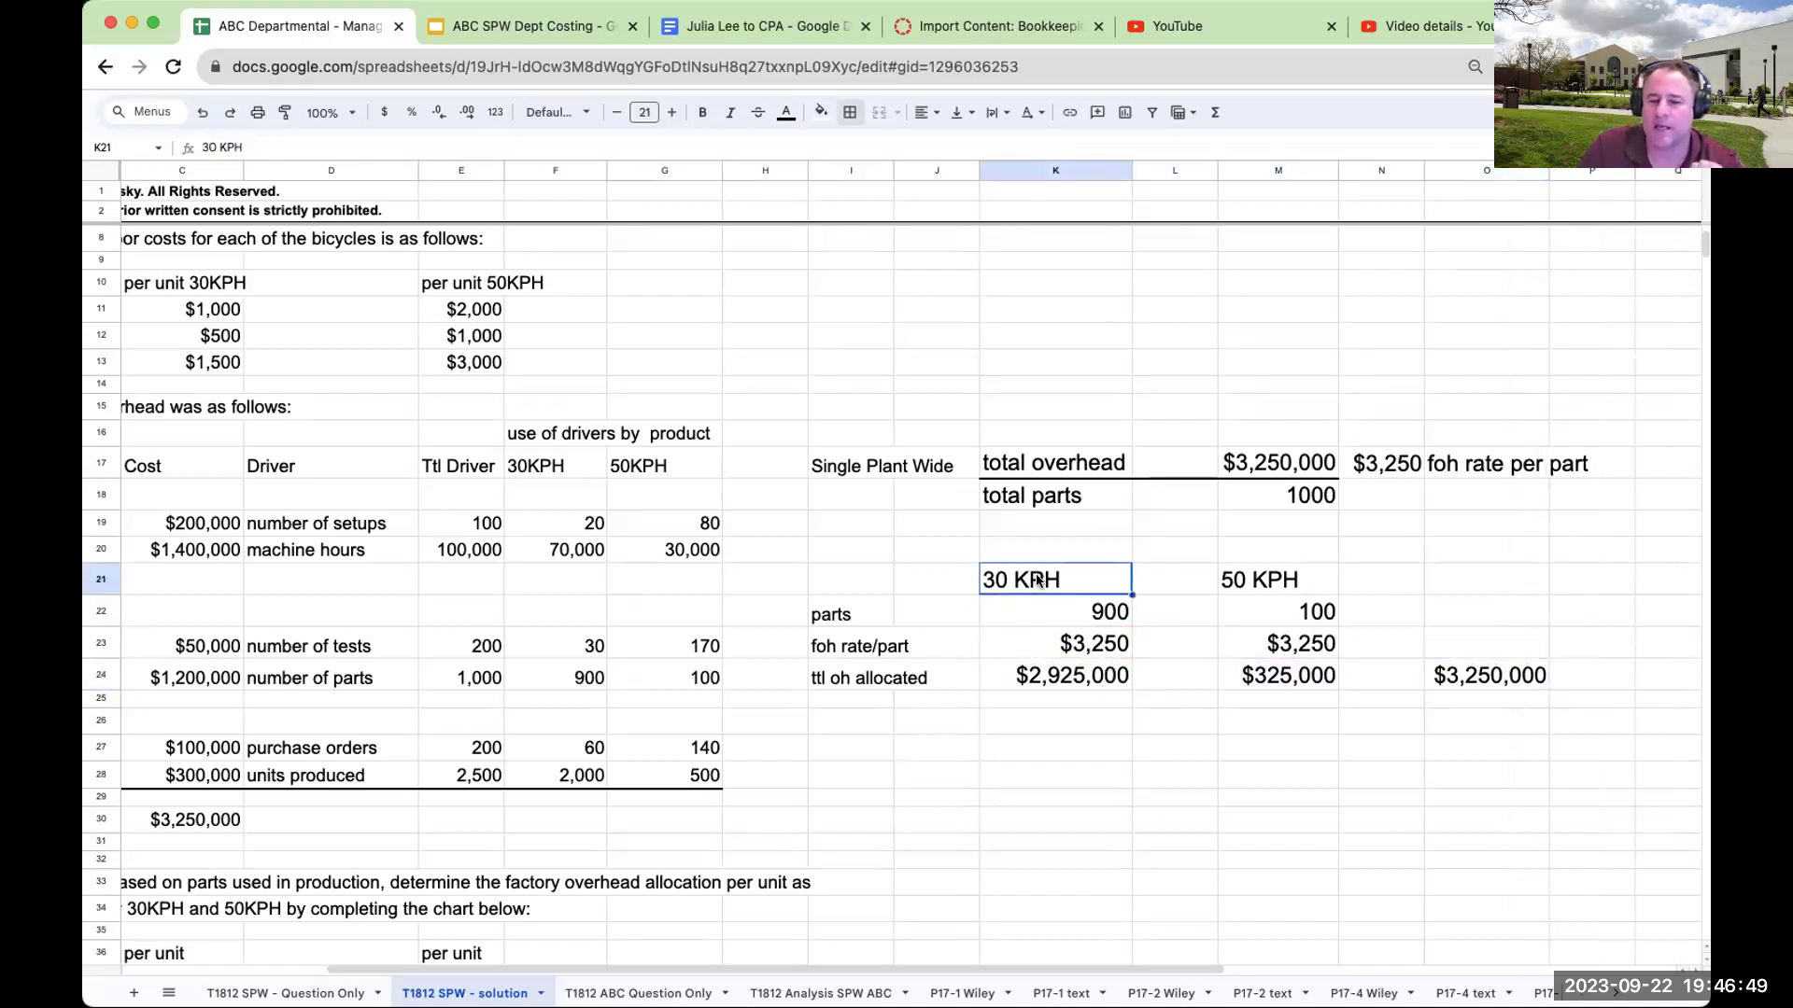
pyautogui.click(1262, 580)
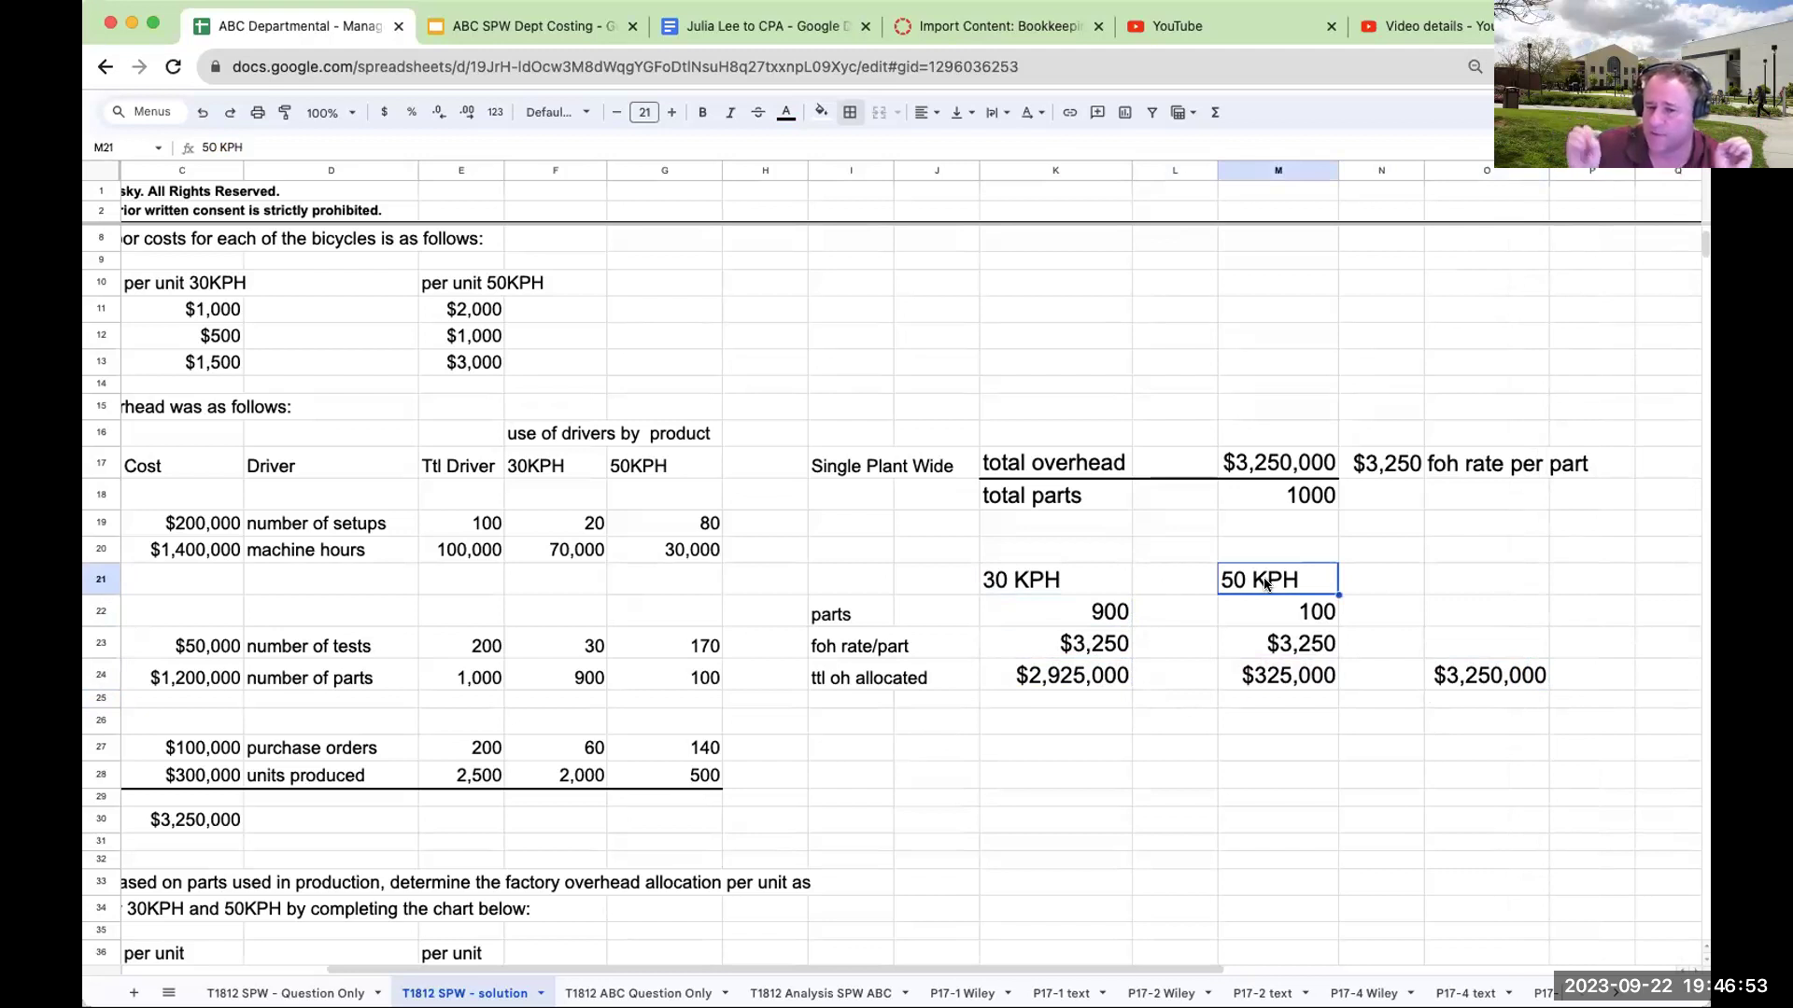
pyautogui.click(1086, 618)
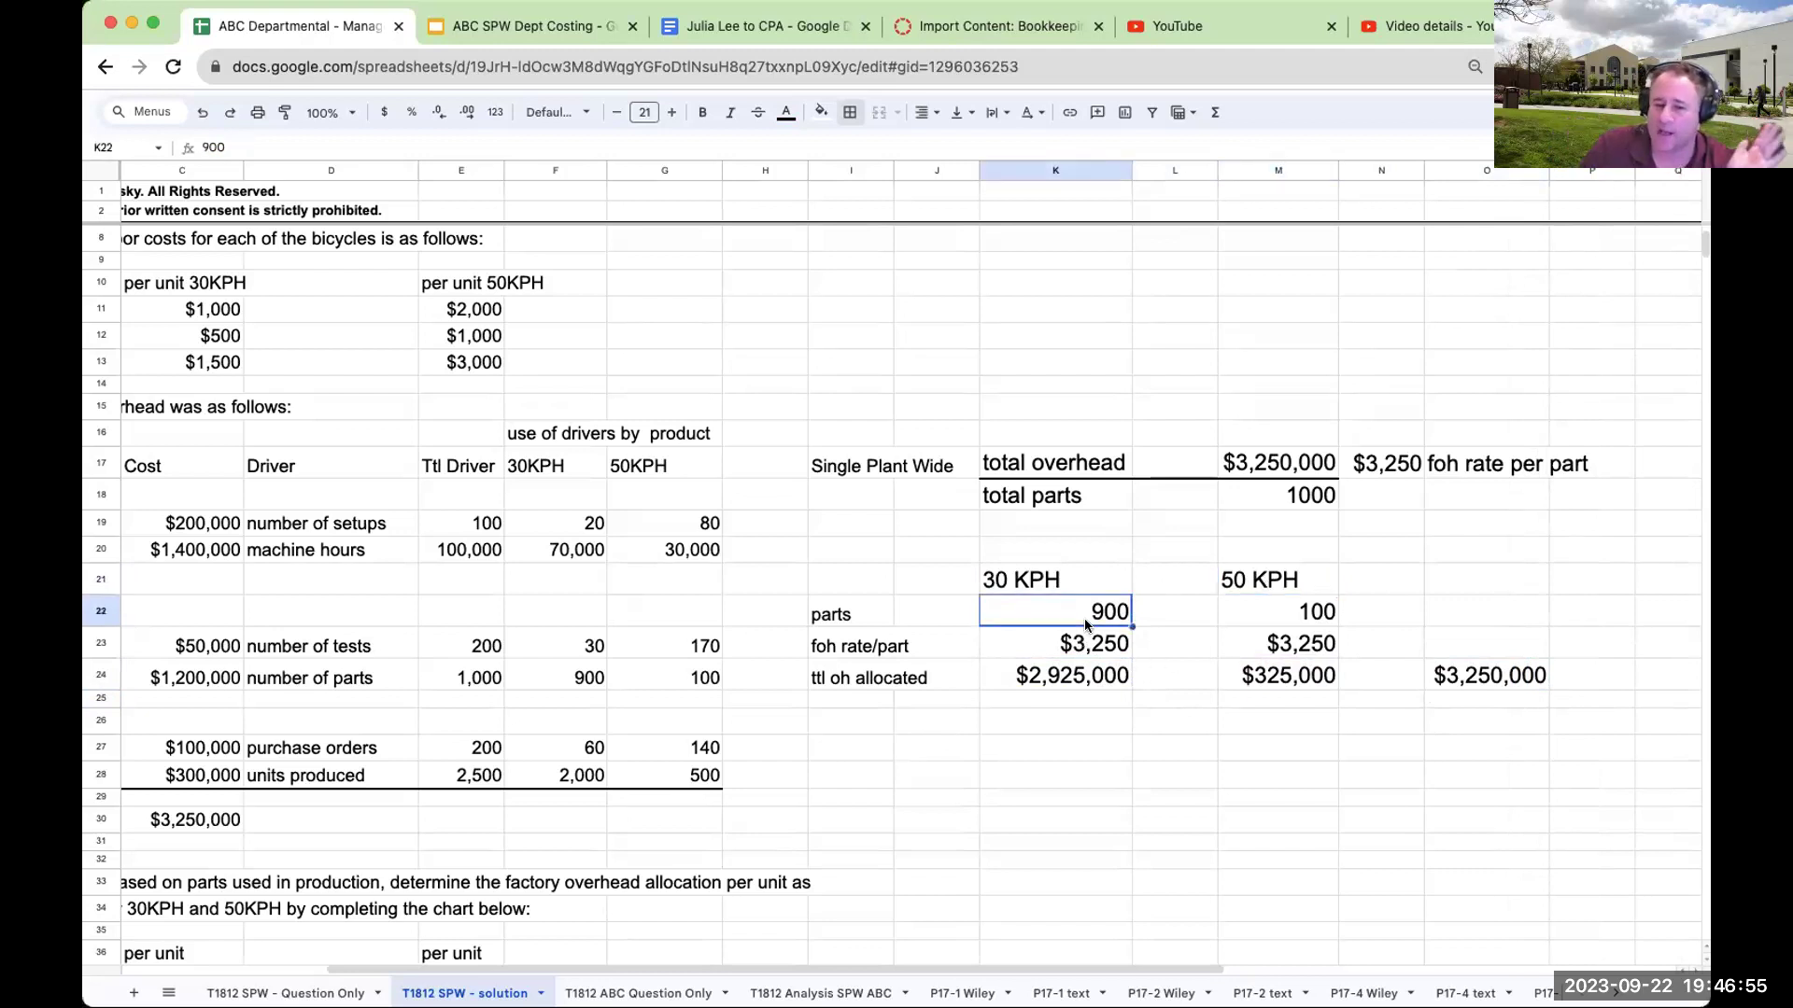
pyautogui.click(1303, 495)
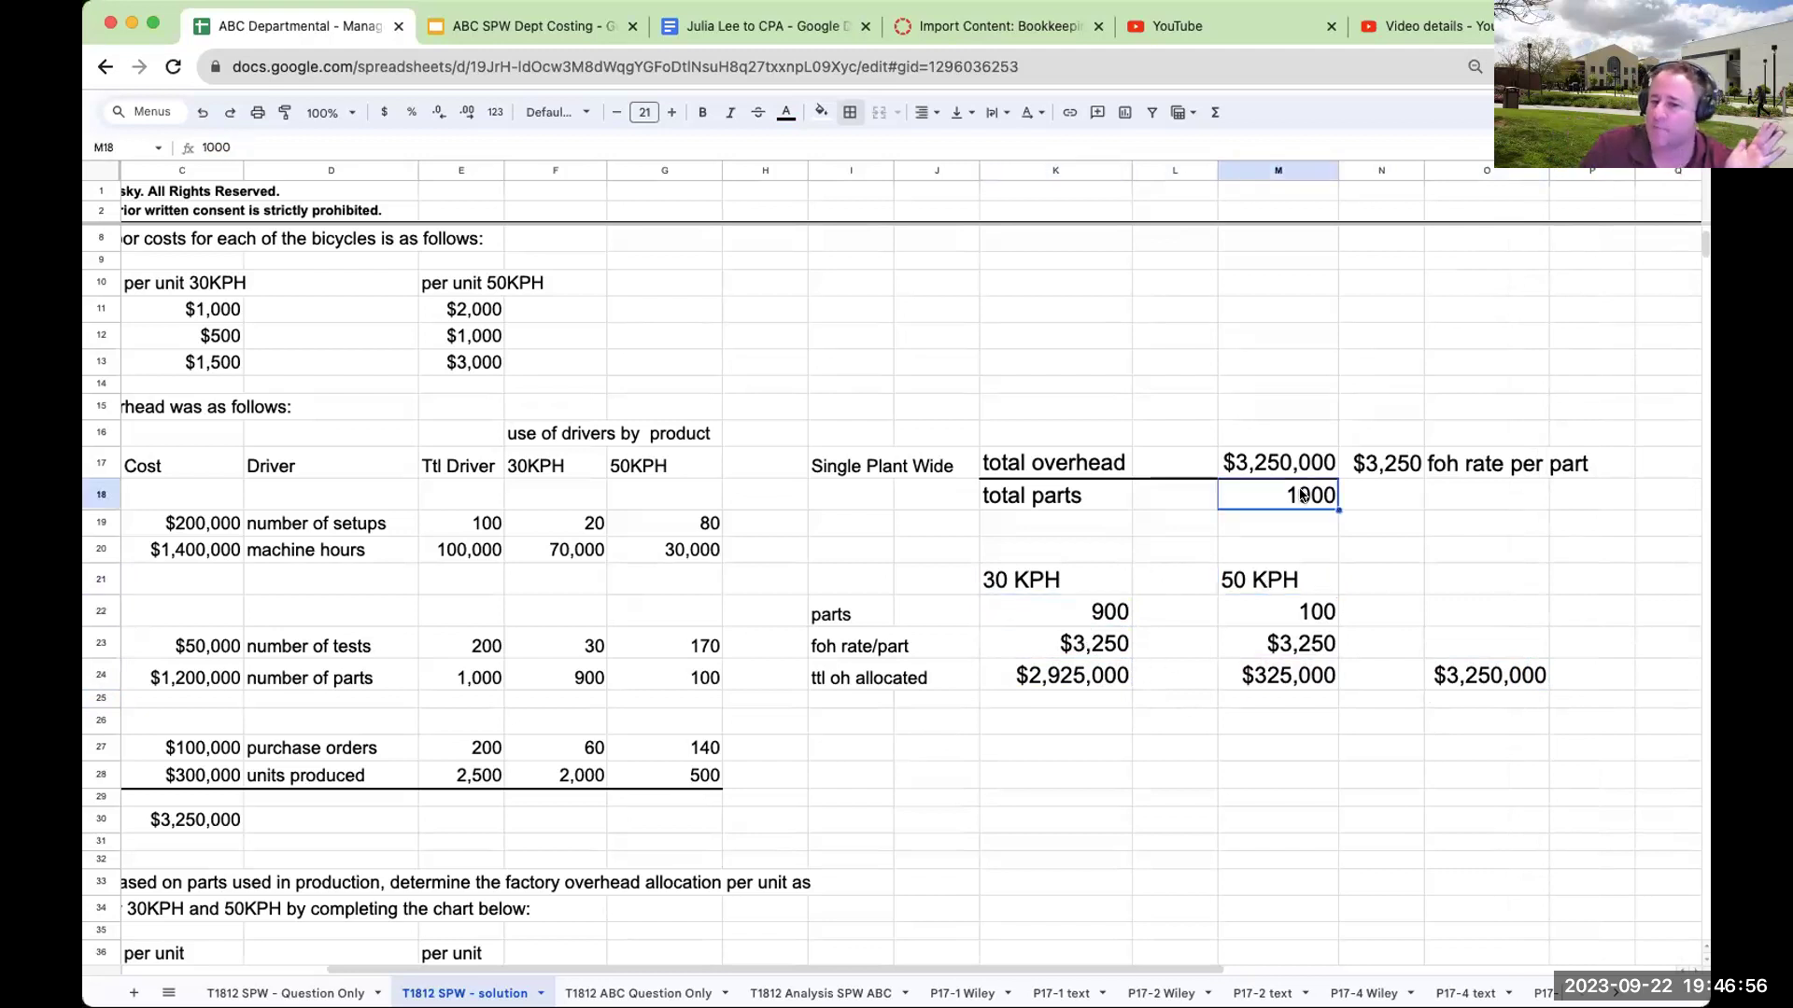
pyautogui.click(1463, 681)
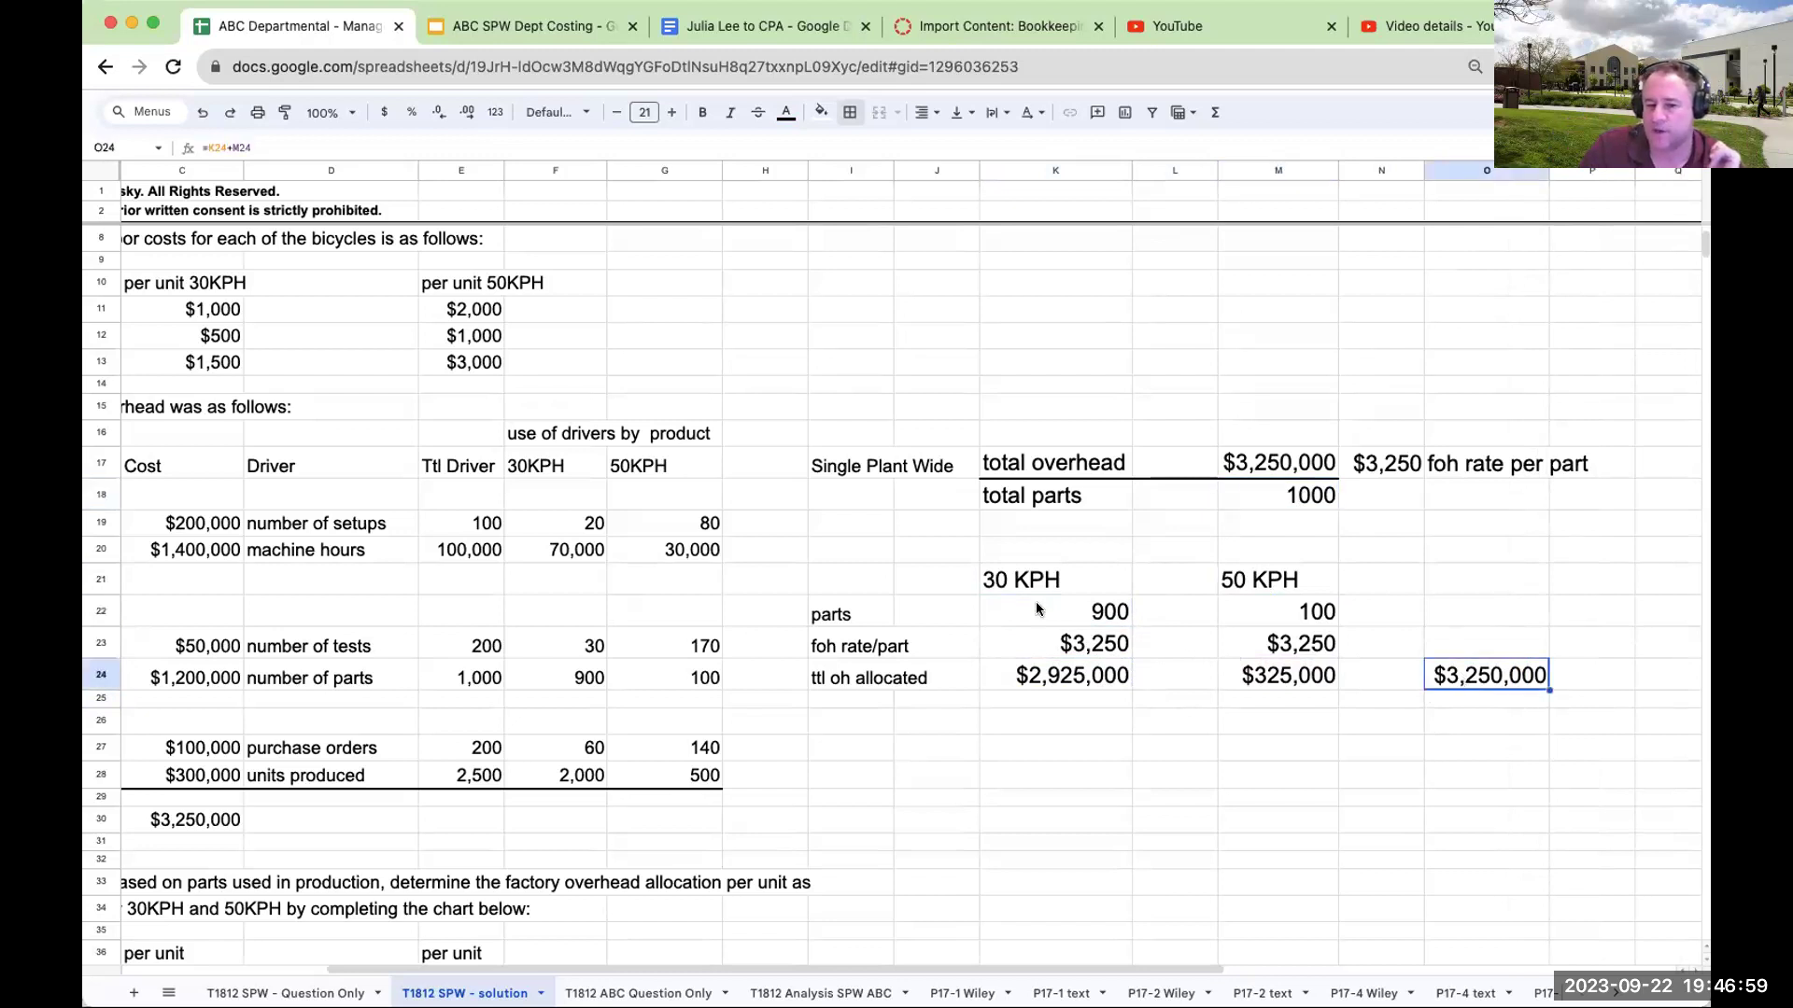
# Add both products' parts in N22 with the formula K22+M22 as a check and clear the cell again.
pyautogui.click(1111, 621)
pyautogui.press('Right')
pyautogui.press('Right')
pyautogui.press('Right')
pyautogui.write('=K22+M22')
pyautogui.press('Return')
pyautogui.press('Up')
pyautogui.press('Up')
pyautogui.press('Up')
pyautogui.press('Up')
pyautogui.press('Up')
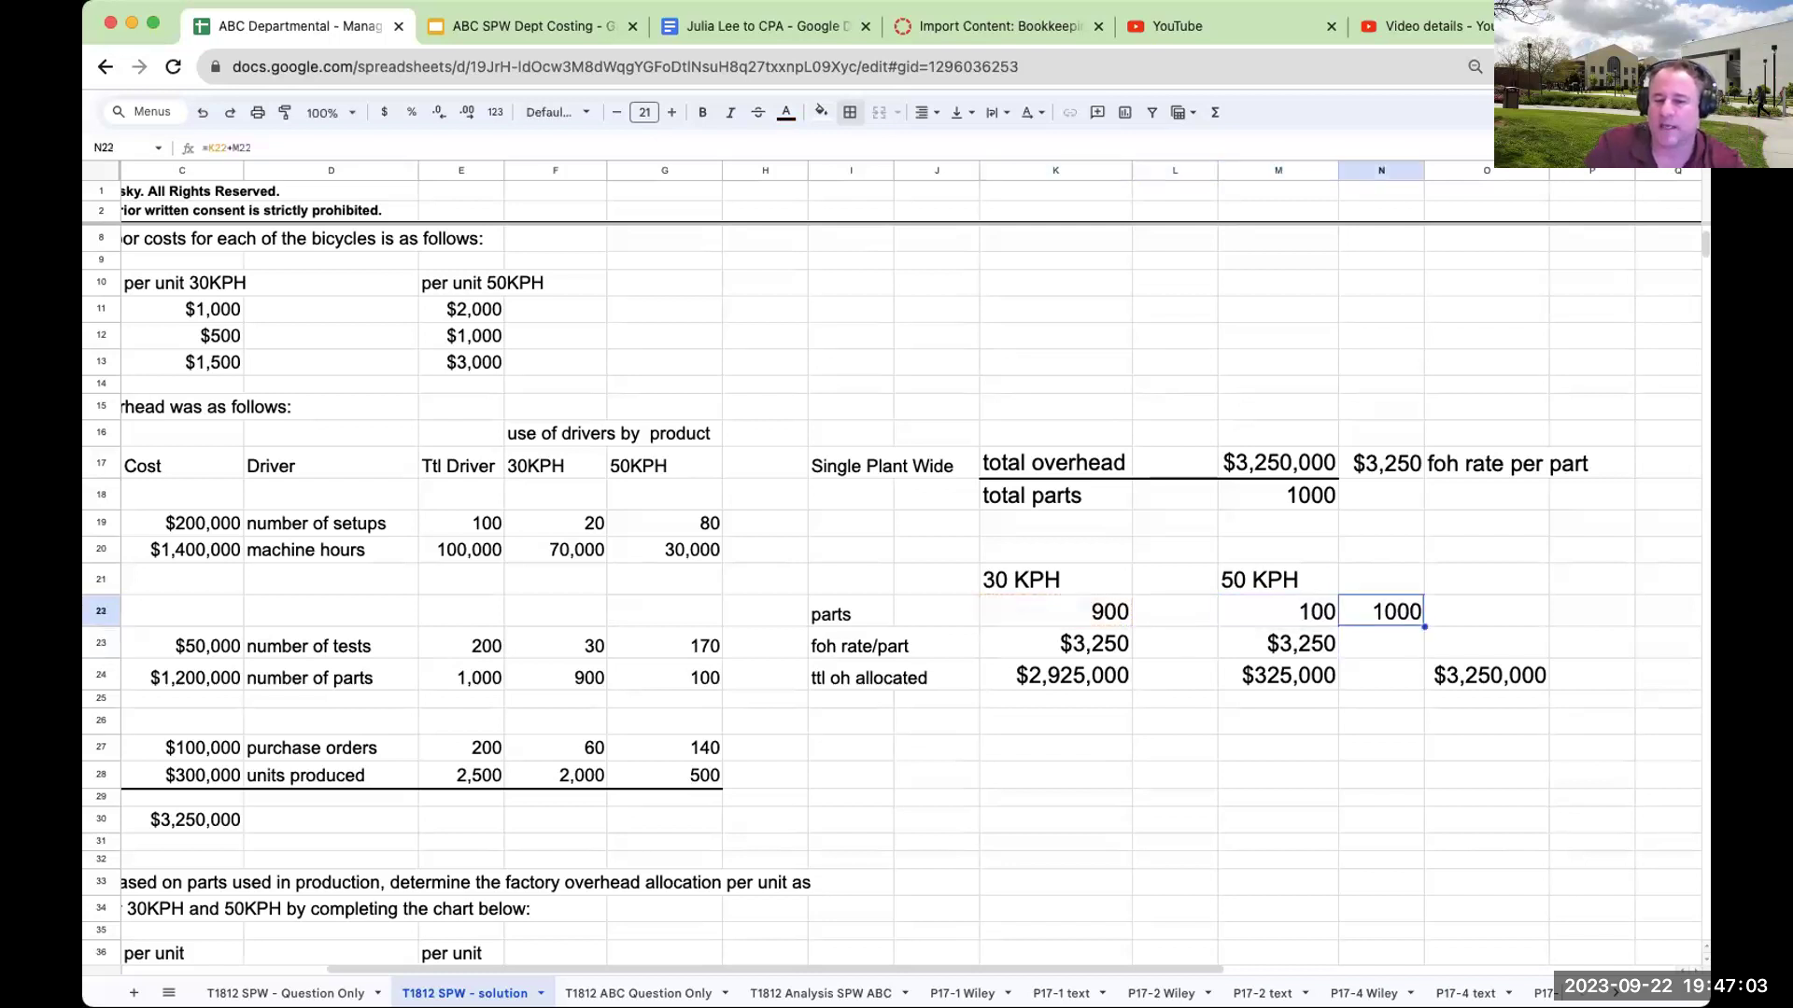
pyautogui.press('Left')
pyautogui.press('Right')
pyautogui.press('Down')
pyautogui.press('Down')
pyautogui.press('Down')
pyautogui.press('Down')
pyautogui.press('Delete')
# Review the 50 KPH rate, both allocated overhead amounts, their total in O24 and the number-of-parts driver row.
pyautogui.press('Down')
pyautogui.press('Left')
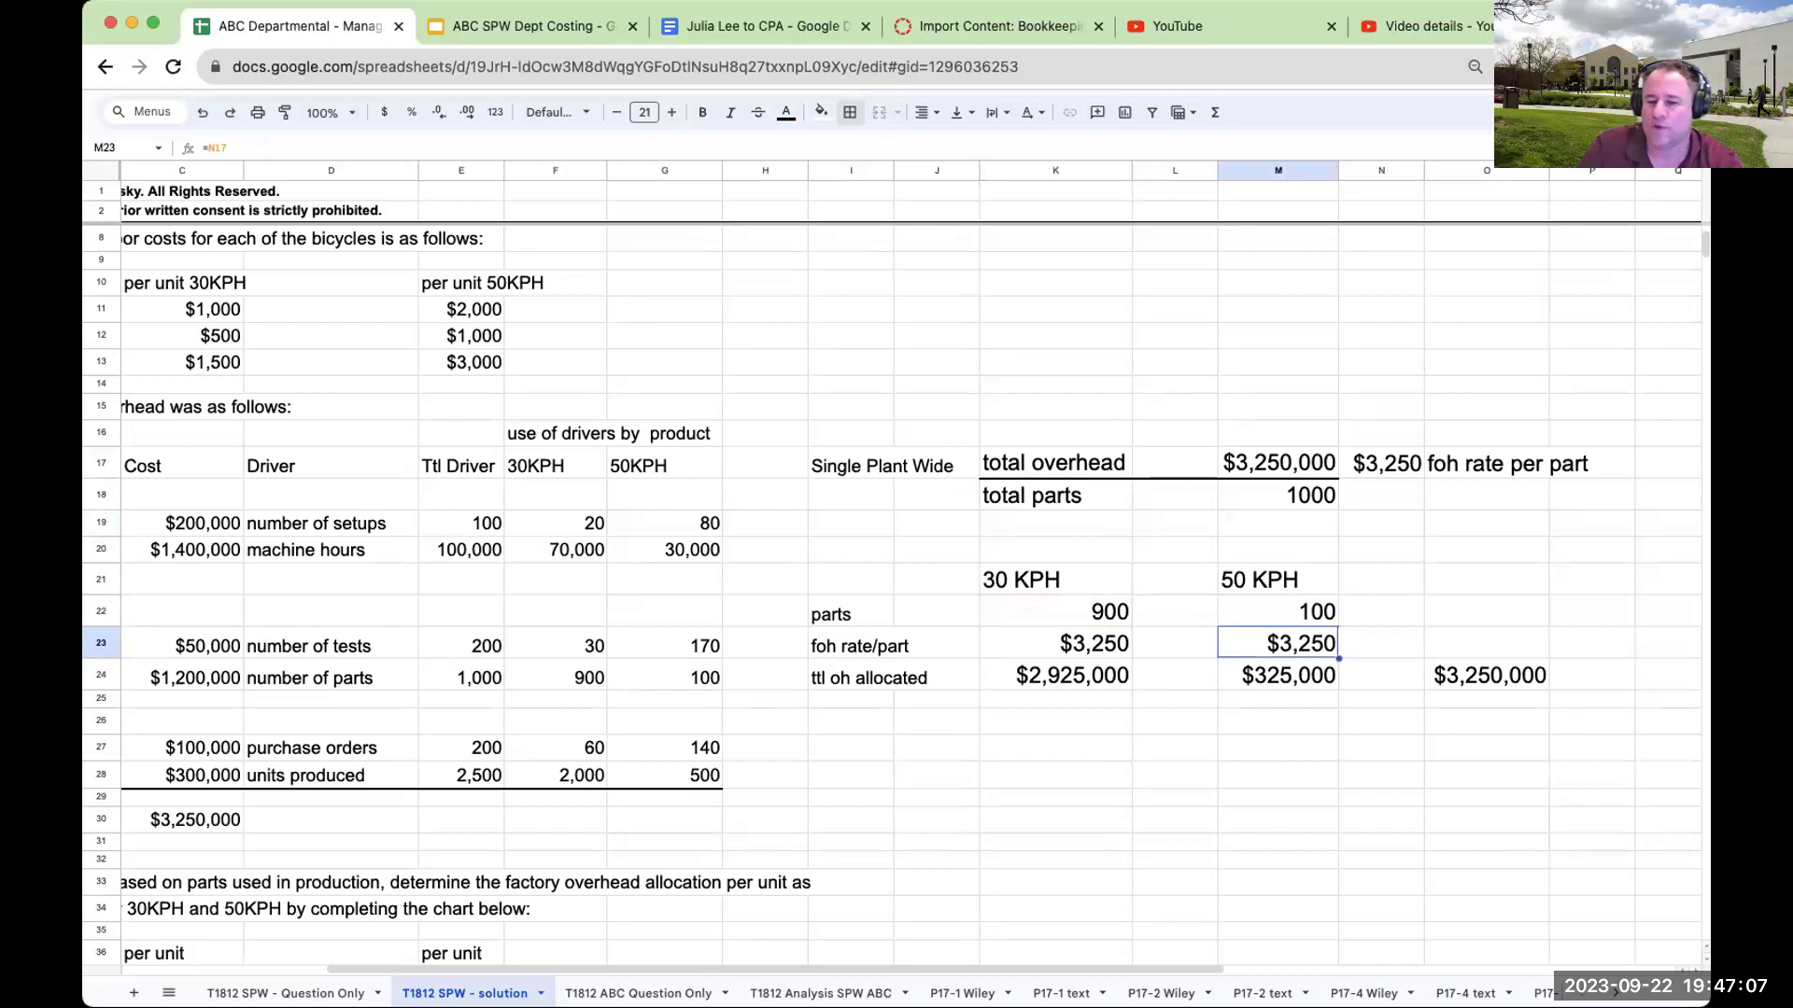
pyautogui.press('Down')
pyautogui.press('Left')
pyautogui.press('Left')
pyautogui.press('Right')
pyautogui.press('Right')
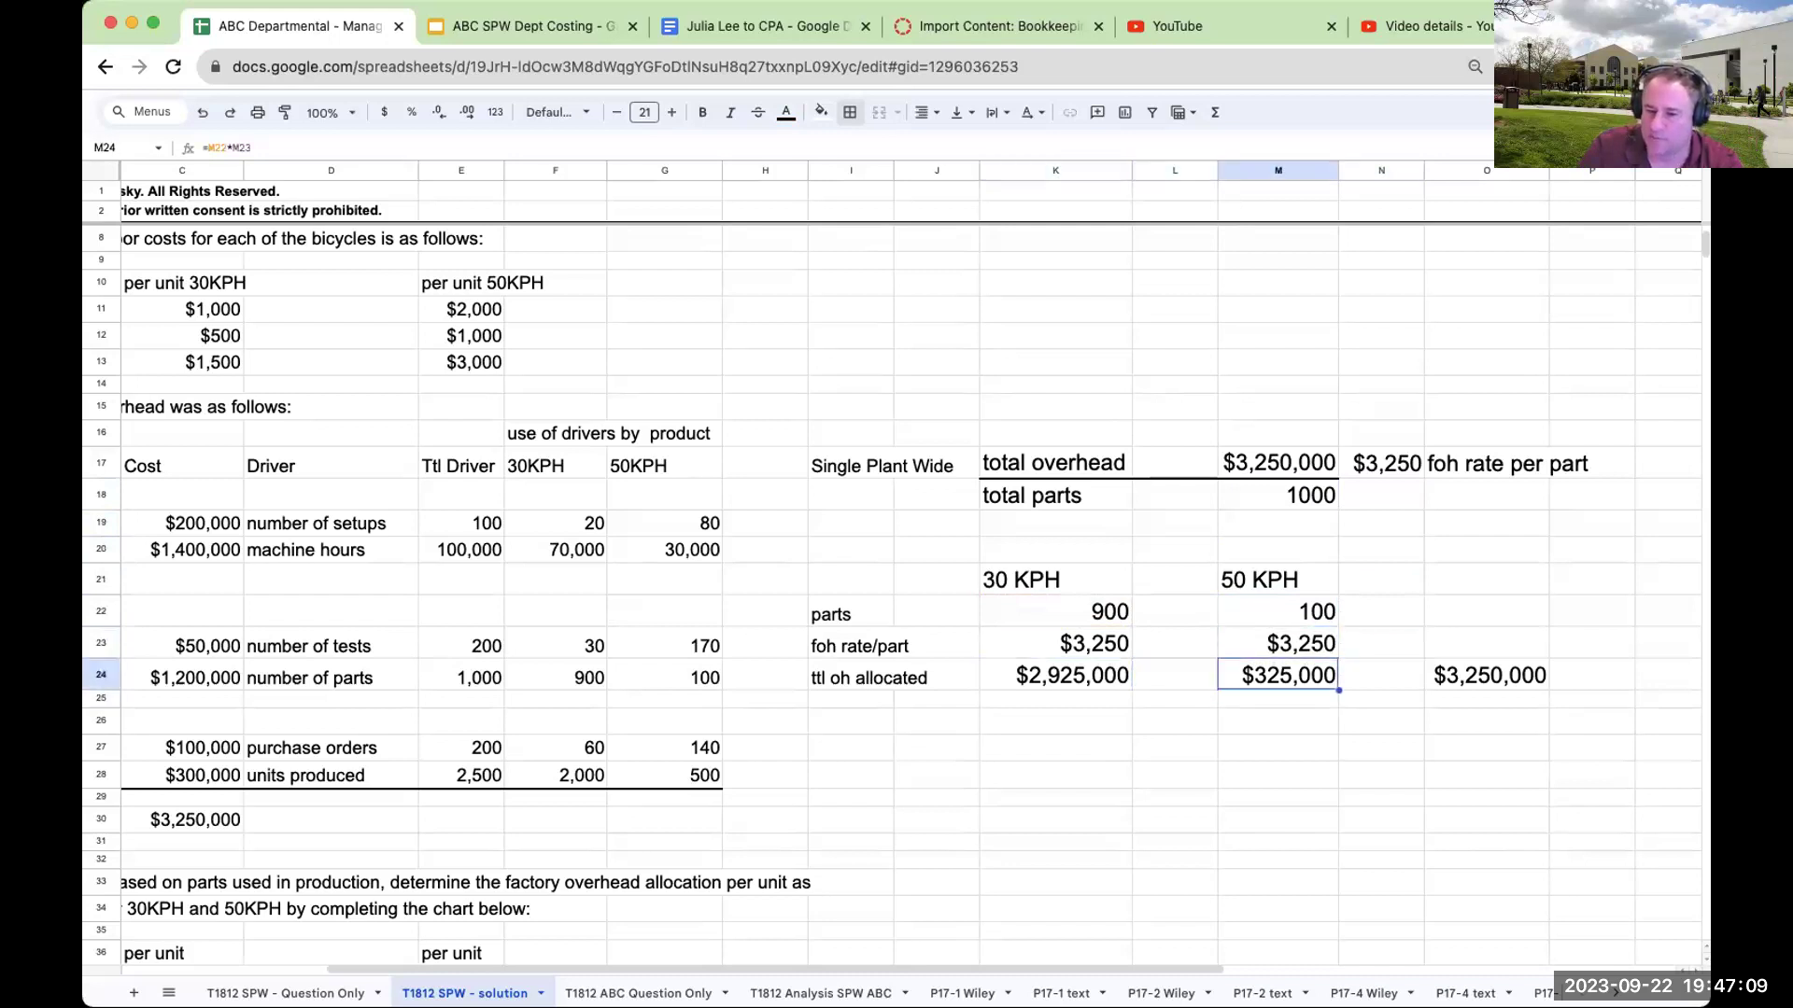
pyautogui.press('Right')
pyautogui.press('Right')
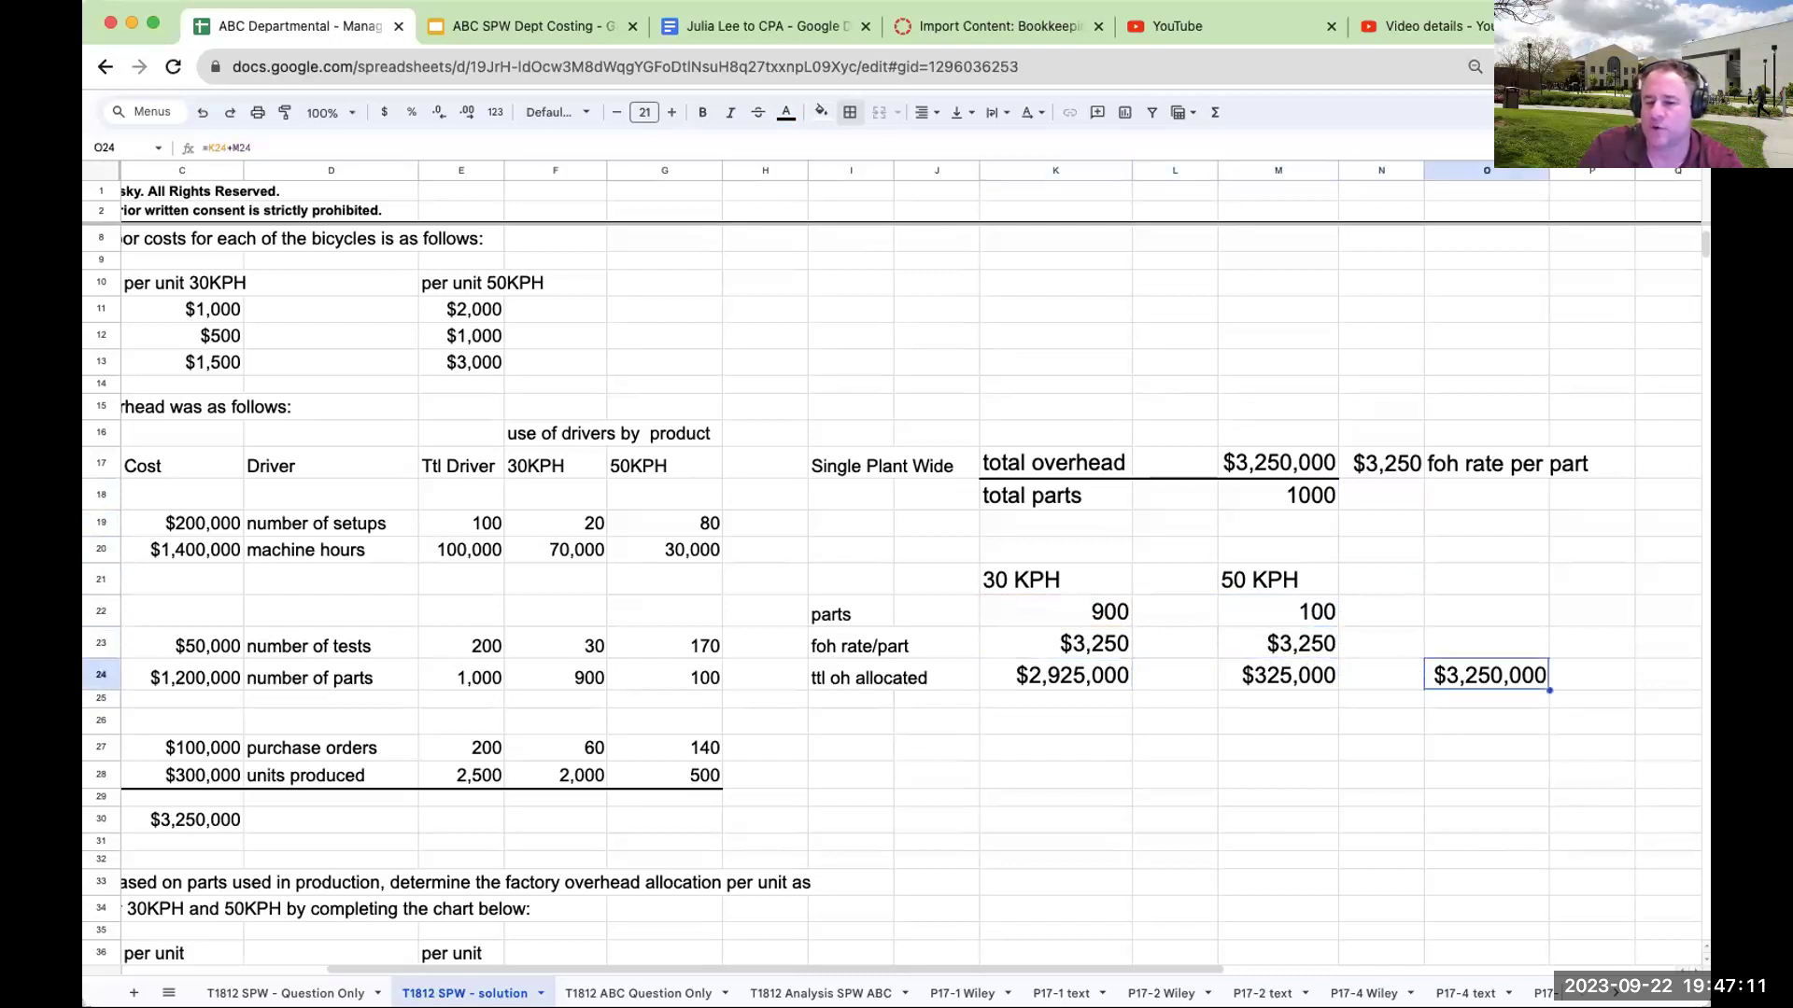
pyautogui.press('Left')
pyautogui.press('Left')
pyautogui.press('Left')
pyautogui.press('Left')
pyautogui.press('Left')
pyautogui.press('Left')
pyautogui.press('Left')
pyautogui.press('Left')
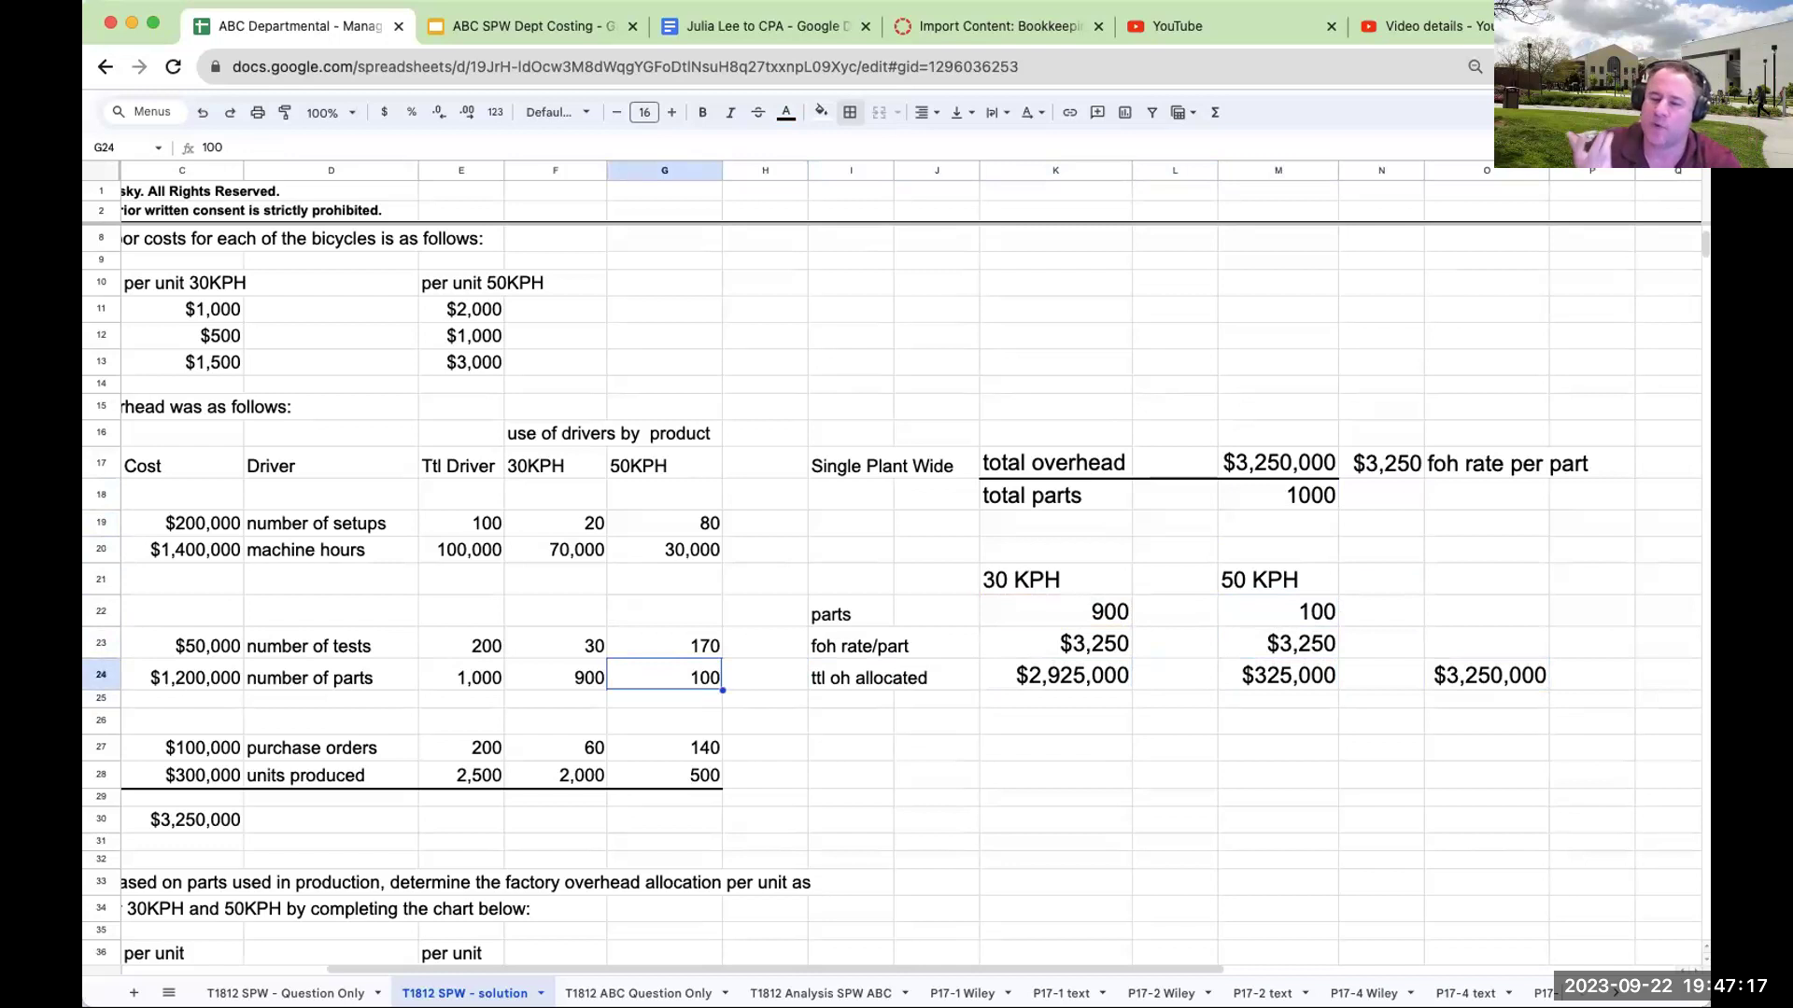
pyautogui.click(882, 727)
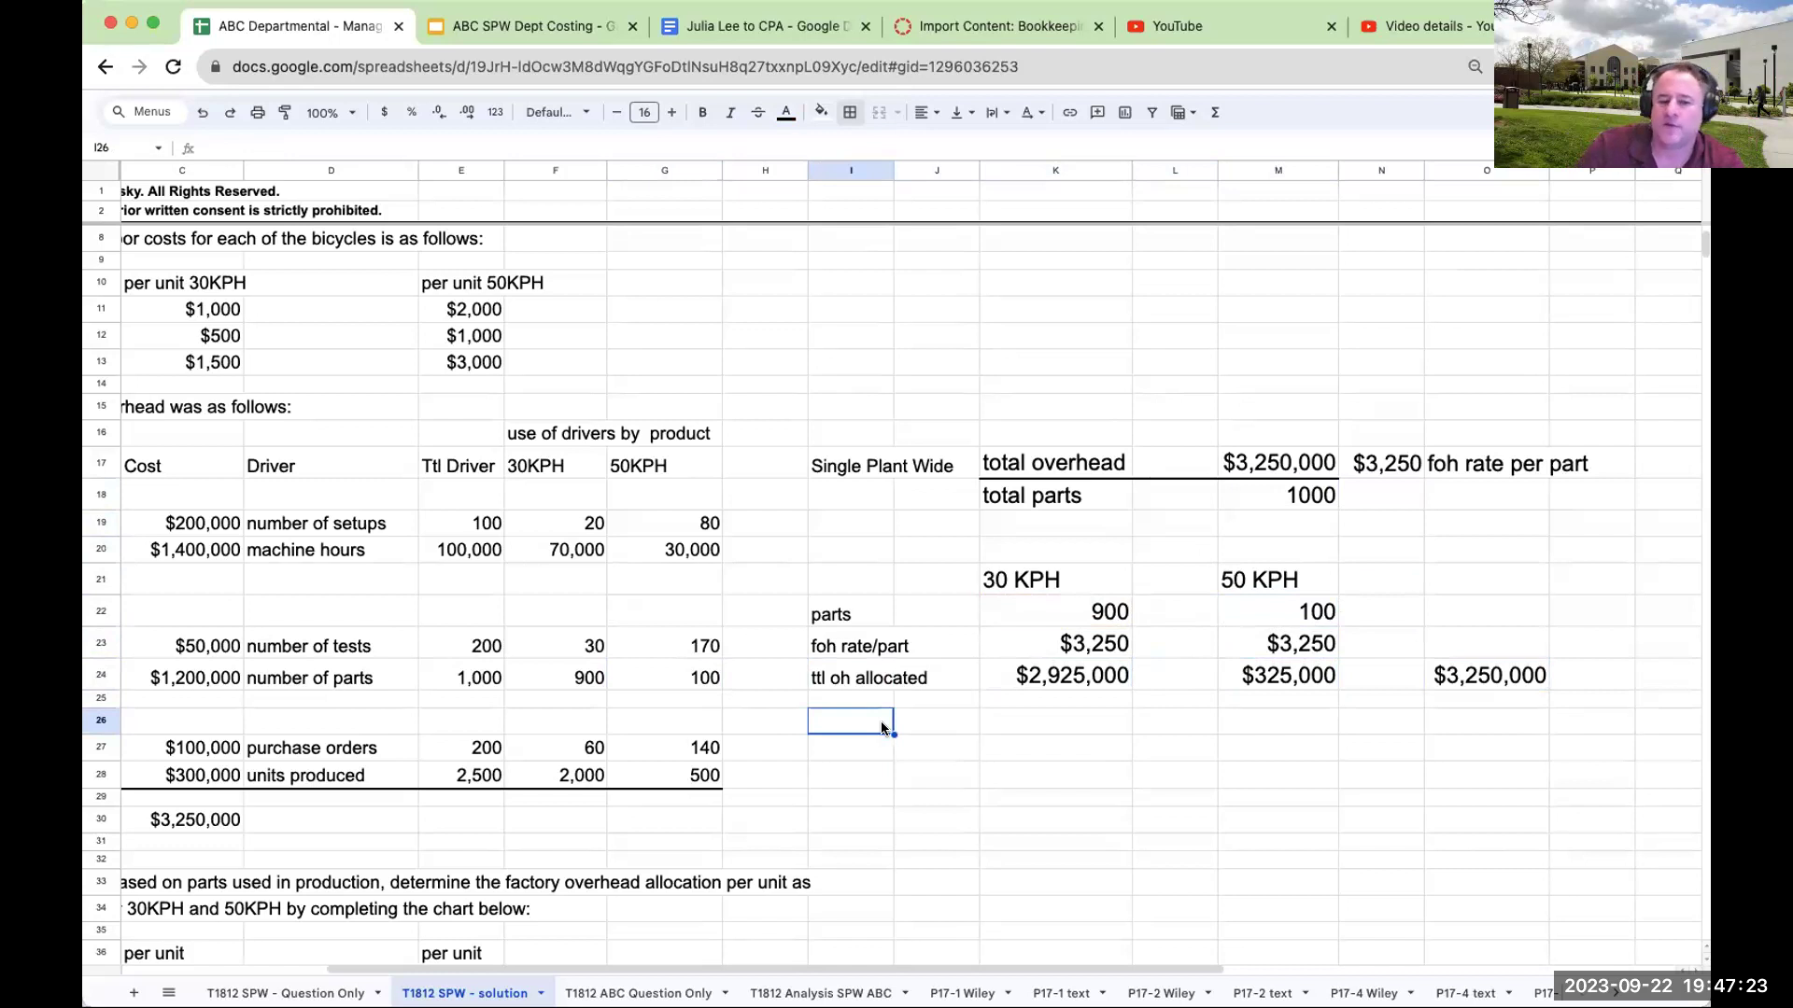
pyautogui.press('Right')
pyautogui.press('Up')
pyautogui.press('Up')
pyautogui.press('Down')
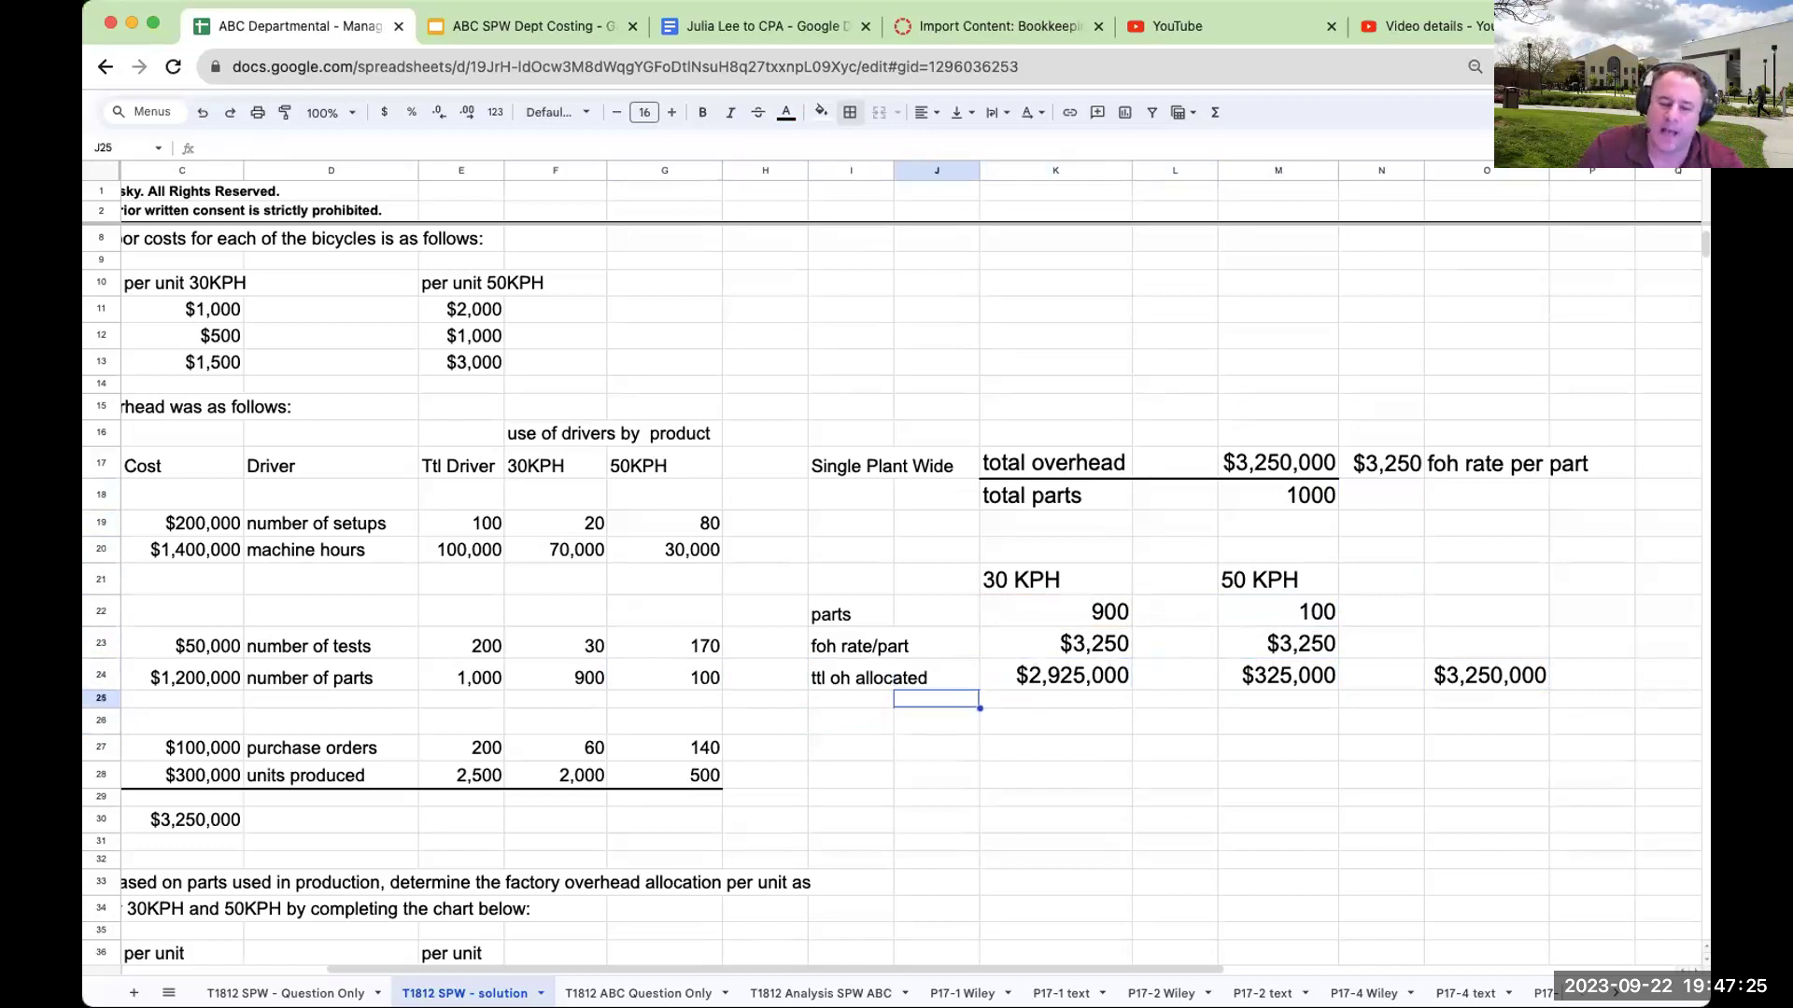
# Review the overhead cost and driver table together with the single plant-wide rate requirement and gross profit chart beneath it.
pyautogui.press('Left')
pyautogui.press('Left')
pyautogui.press('Left')
pyautogui.press('Left')
pyautogui.press('Left')
pyautogui.press('Left')
pyautogui.press('Left')
pyautogui.press('Left')
pyautogui.press('Down')
pyautogui.press('Down')
pyautogui.press('Down')
pyautogui.press('Down')
pyautogui.press('Down')
pyautogui.press('Down')
pyautogui.press('Down')
pyautogui.press('Down')
pyautogui.press('Down')
pyautogui.press('Down')
pyautogui.press('Down')
pyautogui.press('Down')
pyautogui.press('Down')
pyautogui.press('Down')
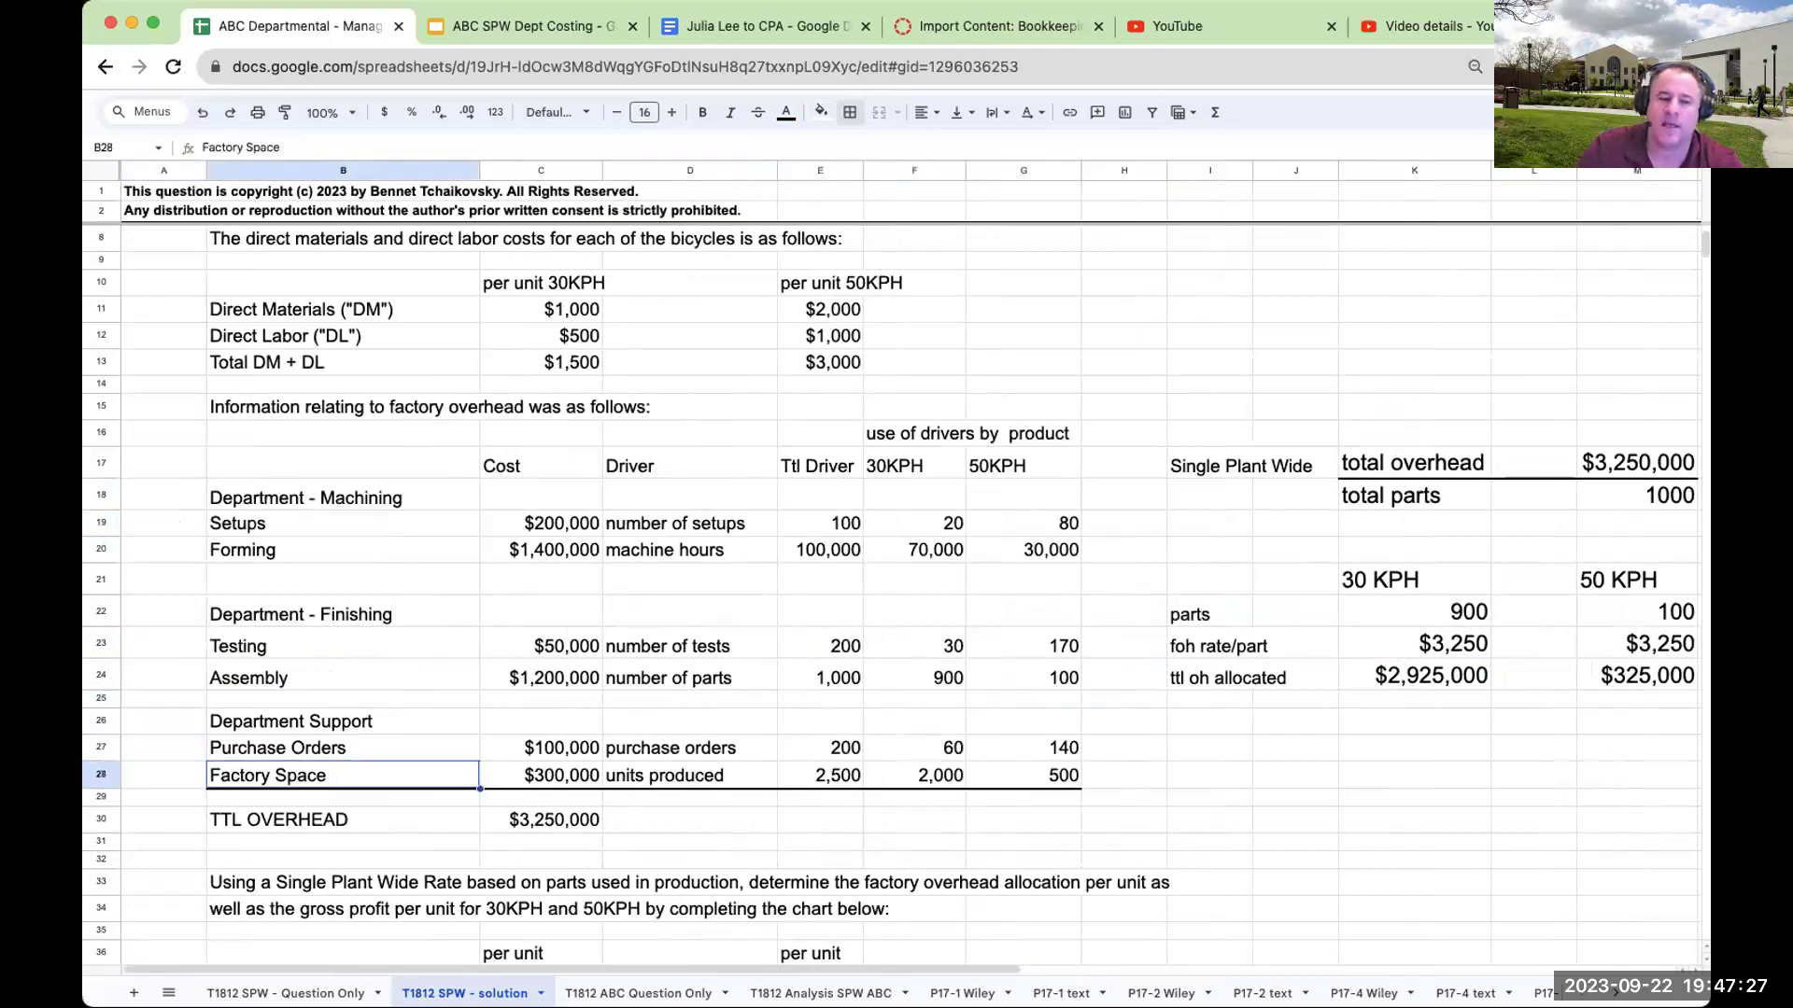
pyautogui.press('Up')
pyautogui.press('Up')
pyautogui.press('Up')
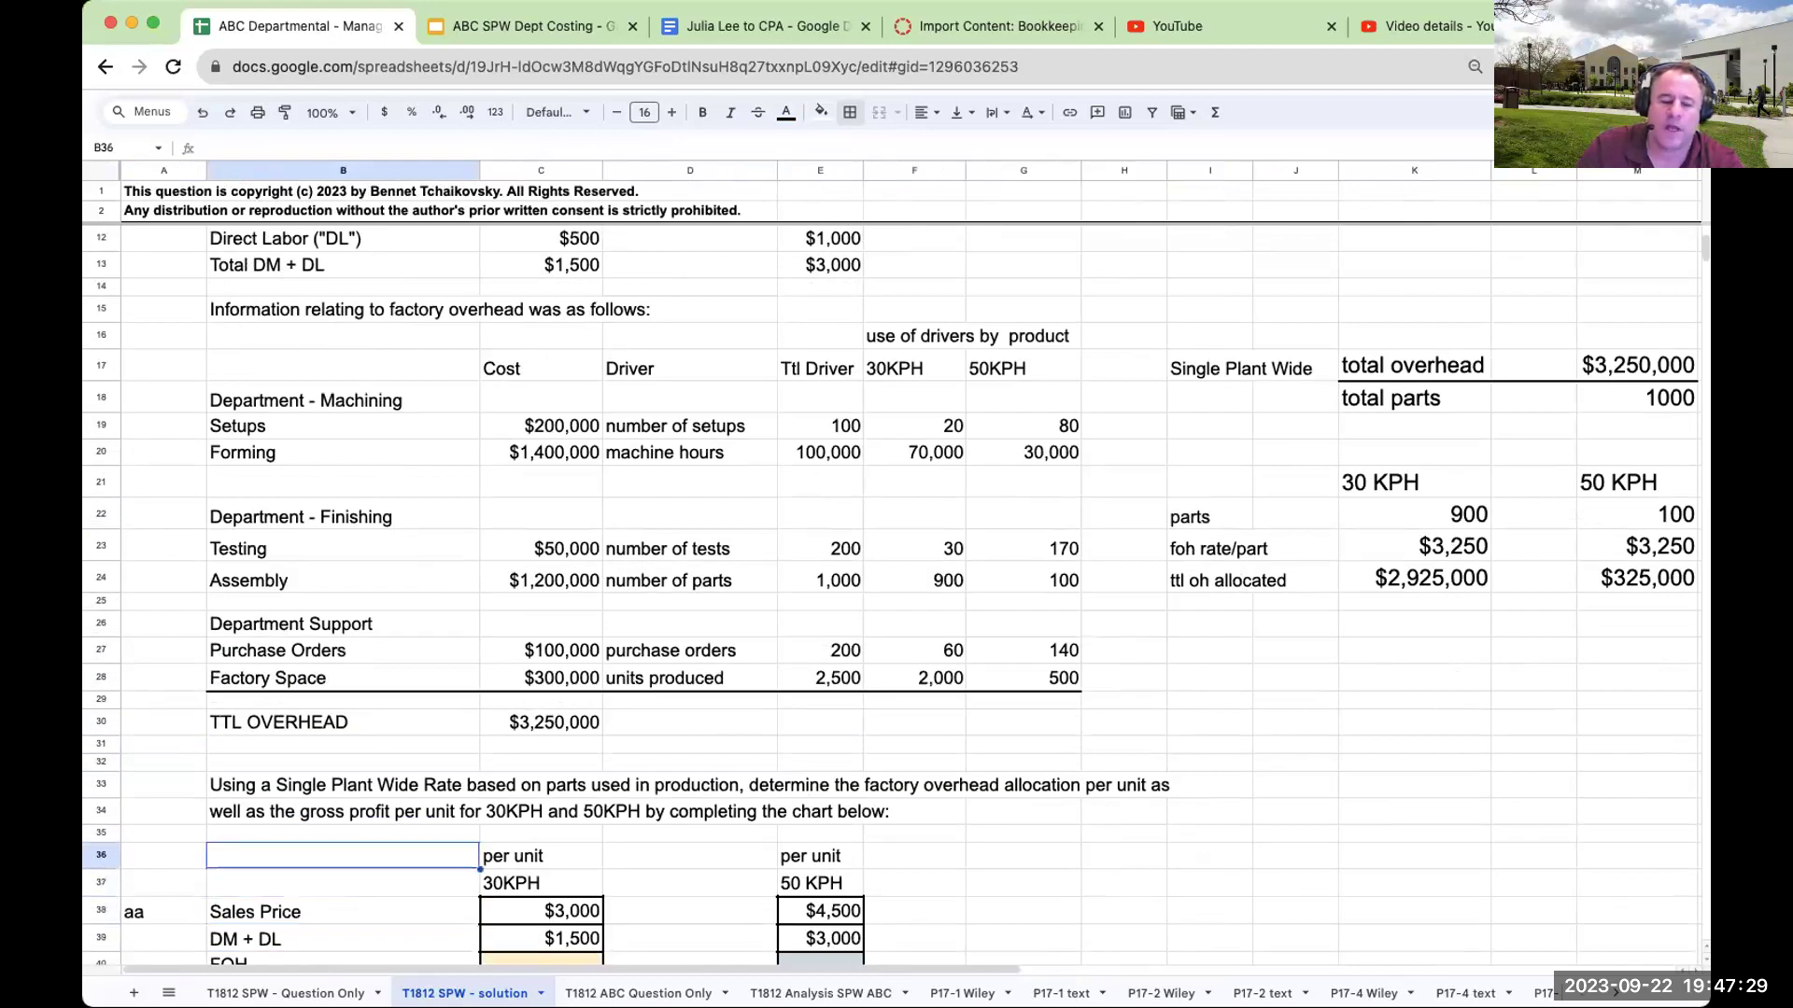
# Review the problem statement introducing the two electric bicycle models, their selling prices and their direct costs.
pyautogui.press('Right')
pyautogui.press('Up')
pyautogui.press('Up')
pyautogui.press('Up')
pyautogui.press('Up')
pyautogui.press('Up')
pyautogui.press('Up')
pyautogui.press('Up')
pyautogui.press('Up')
pyautogui.press('Up')
pyautogui.press('Up')
pyautogui.press('Up')
pyautogui.press('Up')
pyautogui.press('Up')
pyautogui.press('Up')
pyautogui.press('Up')
pyautogui.press('Up')
pyautogui.press('Up')
pyautogui.press('Up')
pyautogui.press('Up')
pyautogui.press('Up')
pyautogui.press('Up')
pyautogui.press('Up')
pyautogui.press('Up')
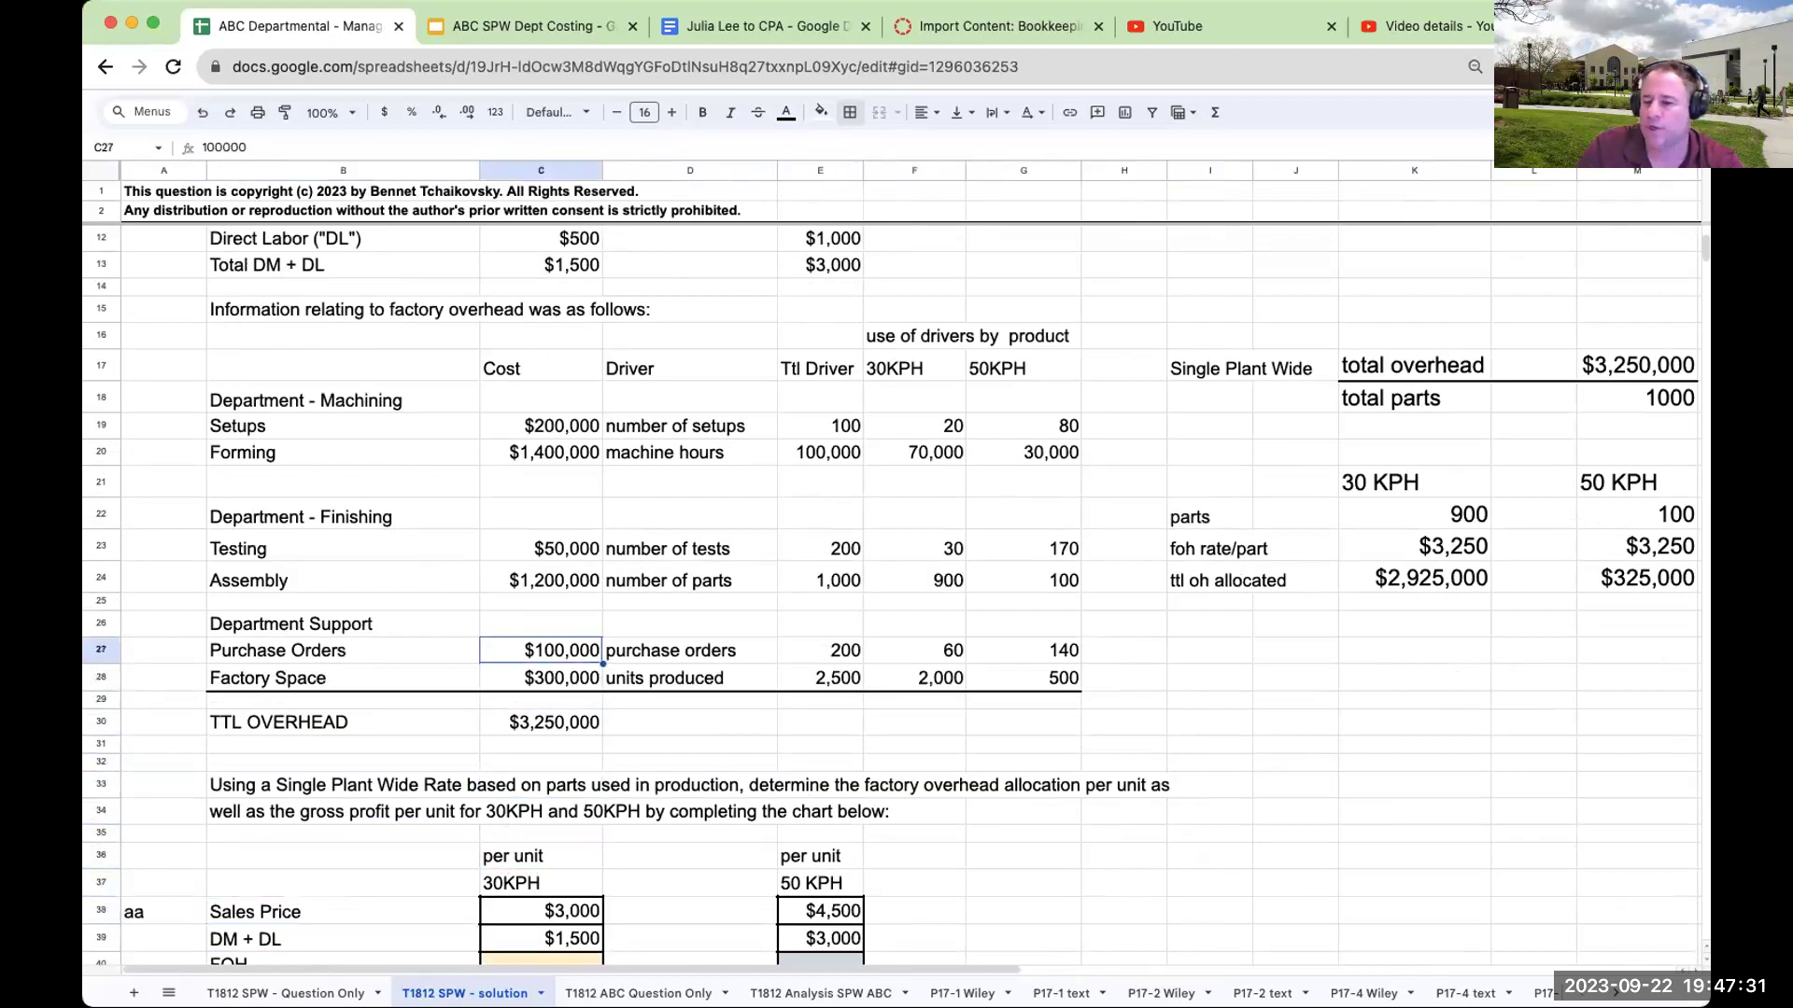
pyautogui.press('Up')
pyautogui.press('Up')
pyautogui.press('Up')
pyautogui.press('Up')
pyautogui.press('Up')
pyautogui.press('Up')
pyautogui.press('Up')
pyautogui.press('Up')
pyautogui.press('Up')
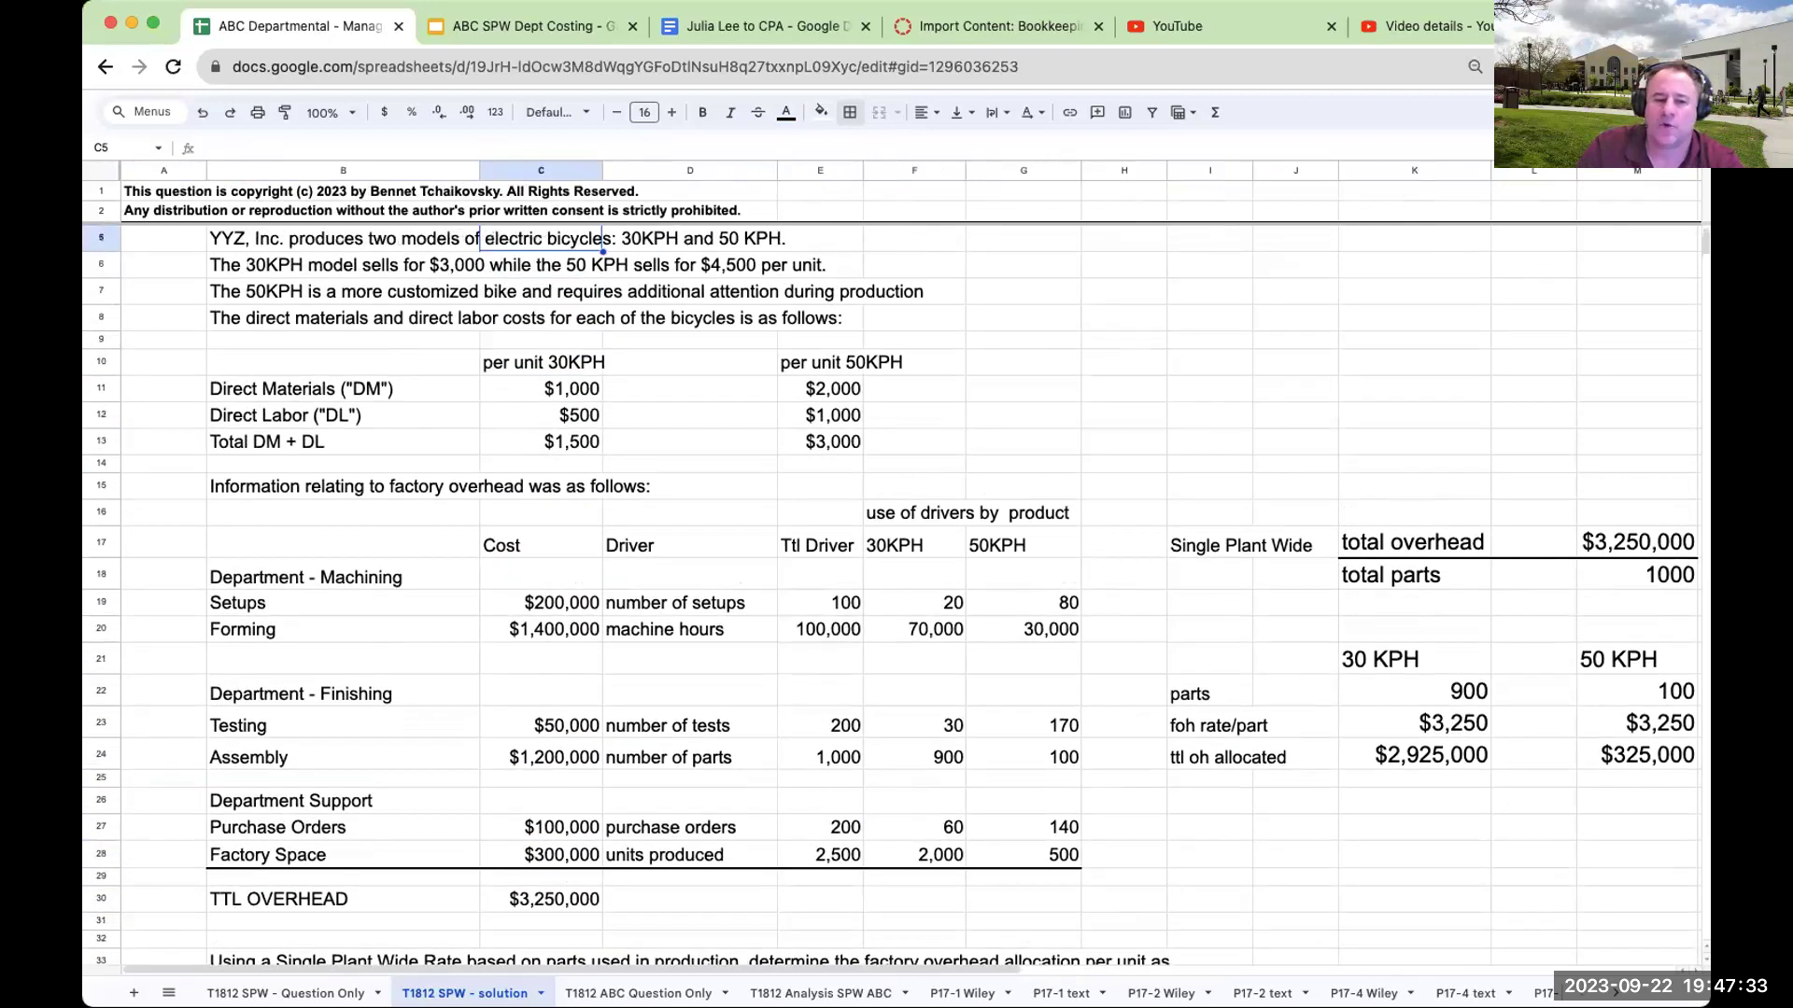
pyautogui.click(331, 320)
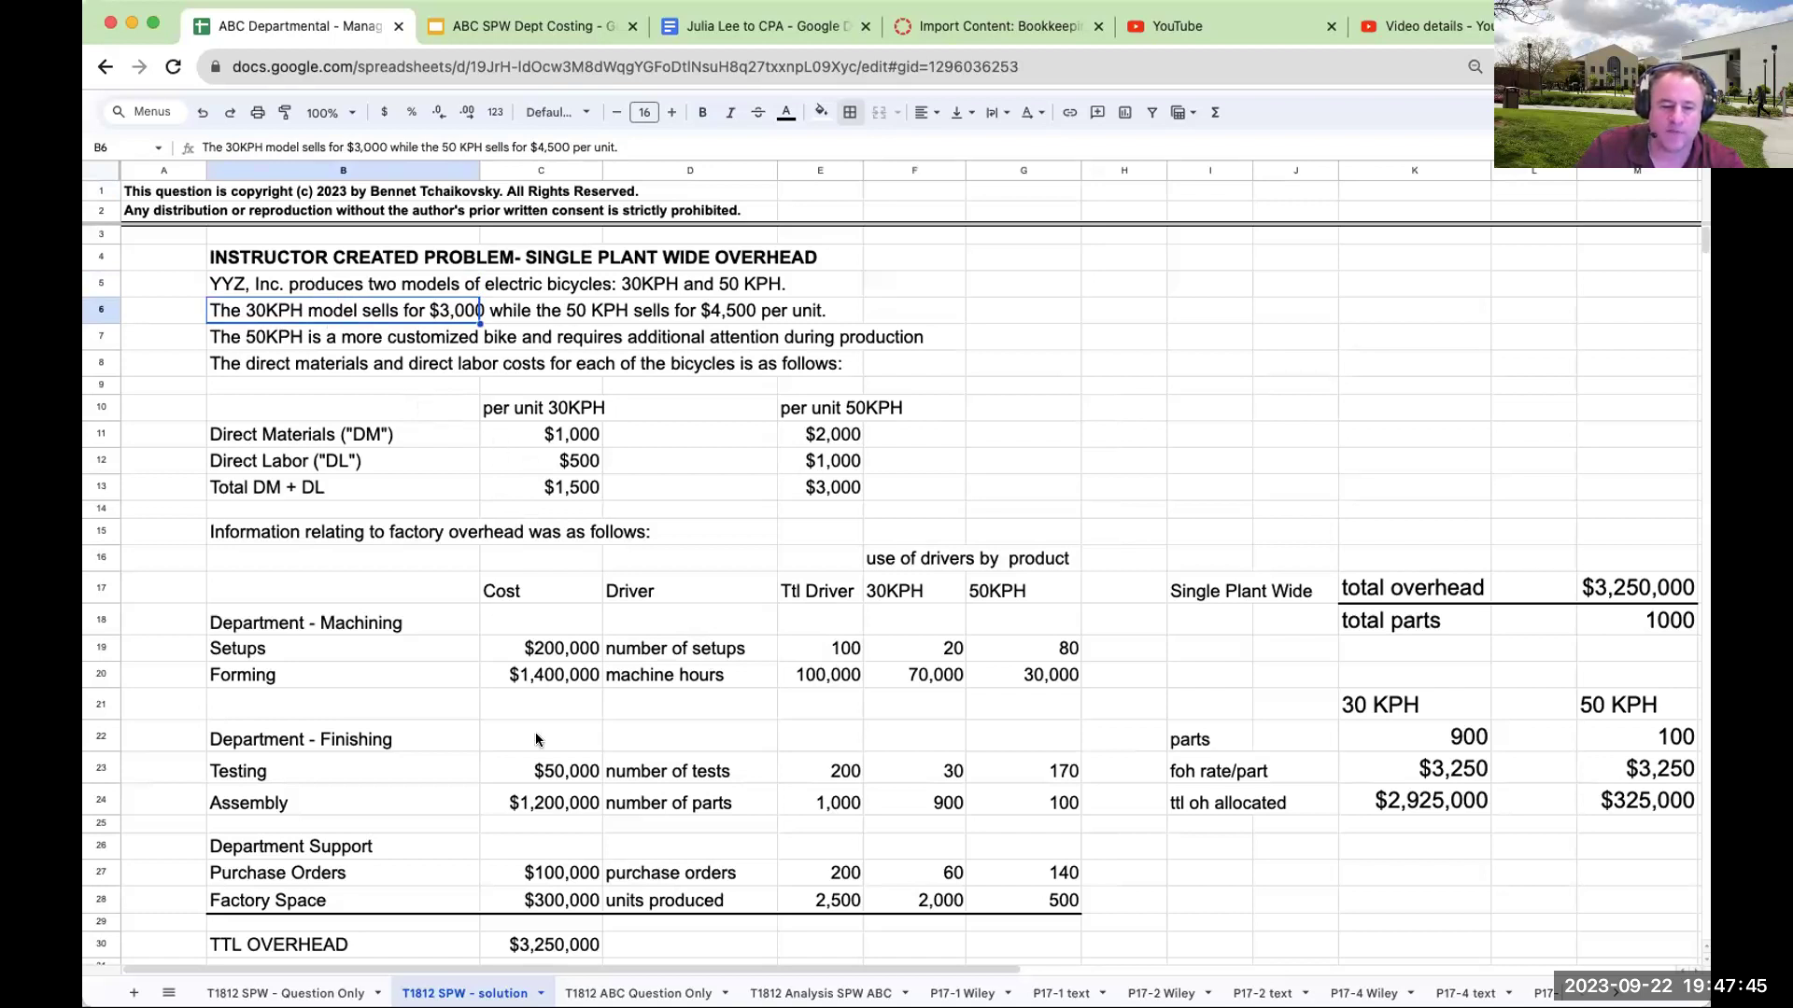
# Review the Factory Space row, including its cost, its units produced driver and the units for each model.
pyautogui.click(320, 906)
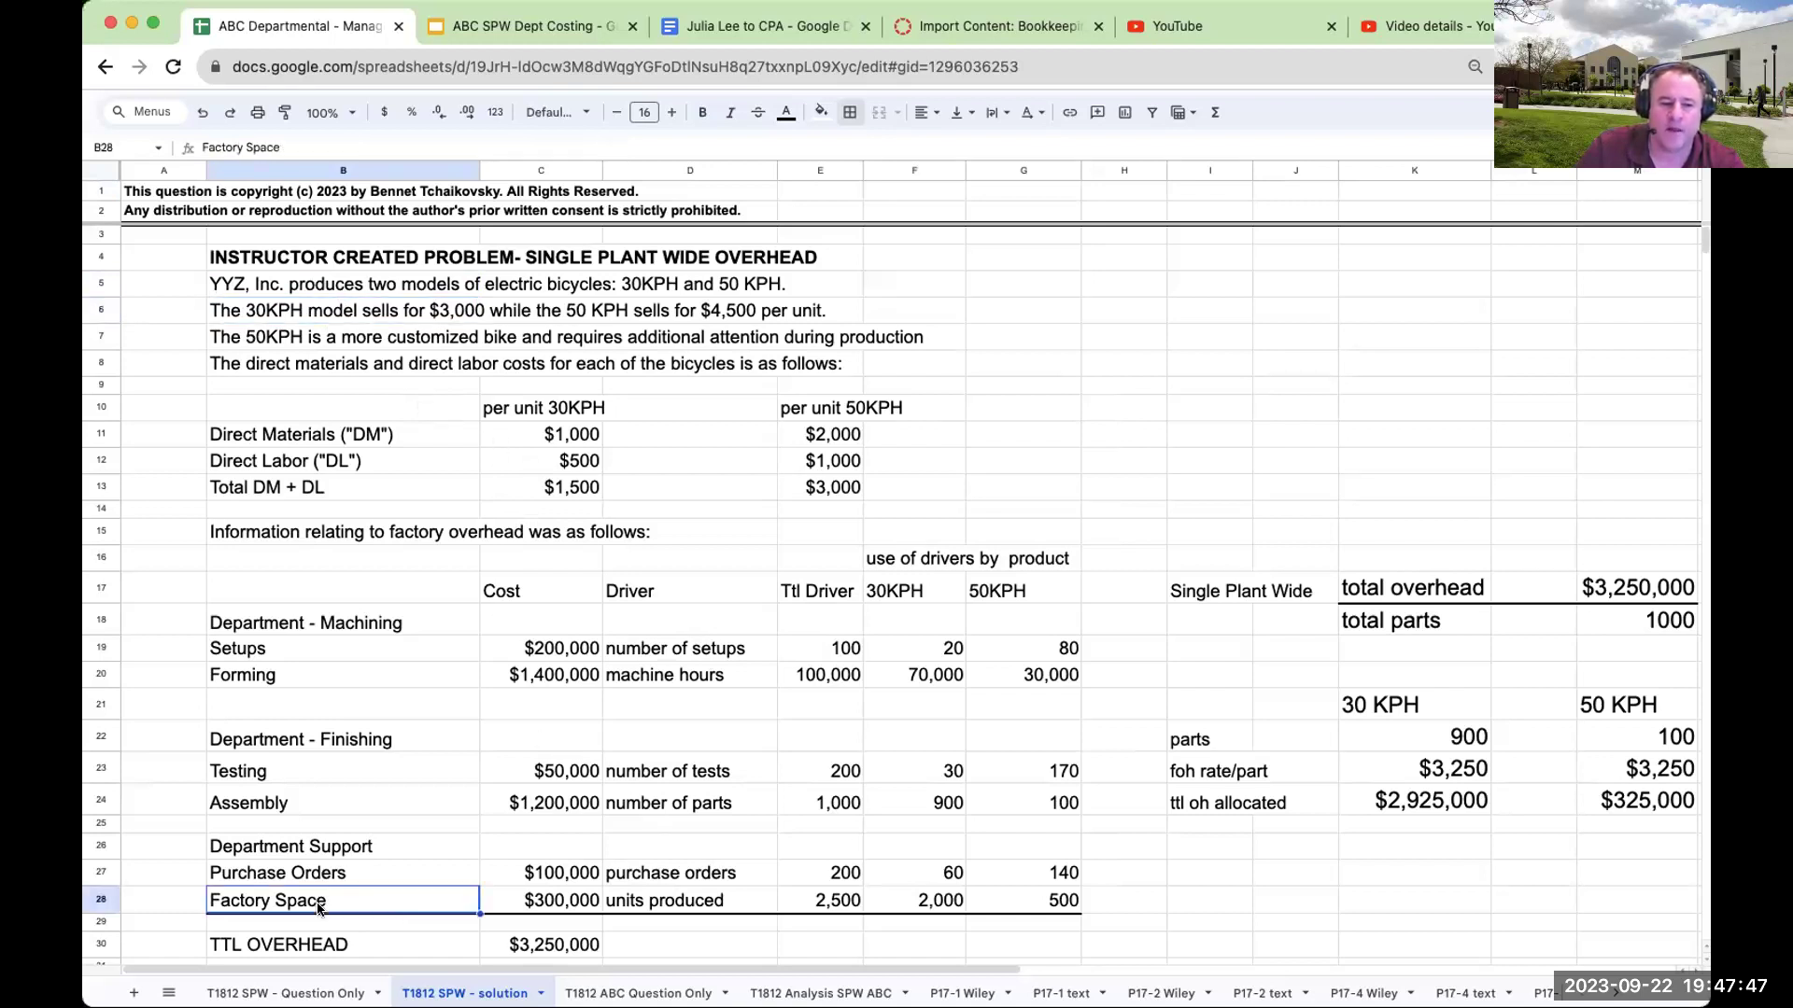
pyautogui.click(666, 907)
pyautogui.click(555, 911)
pyautogui.click(703, 905)
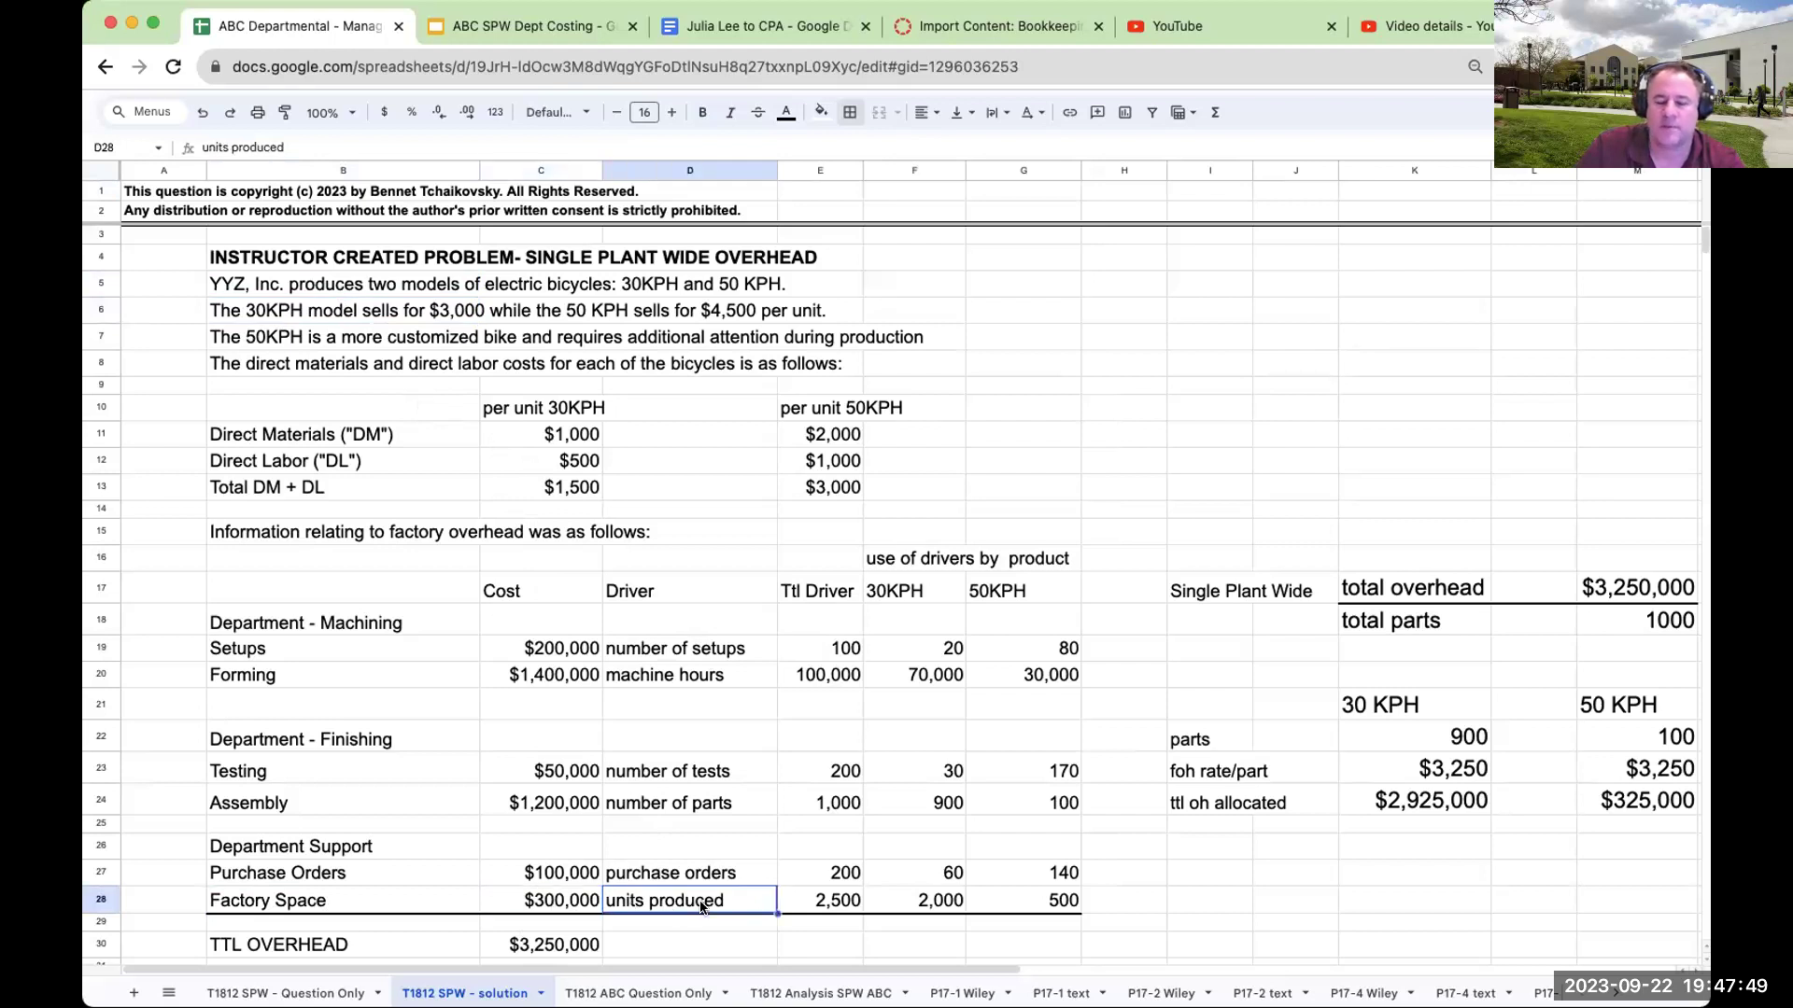
pyautogui.click(939, 898)
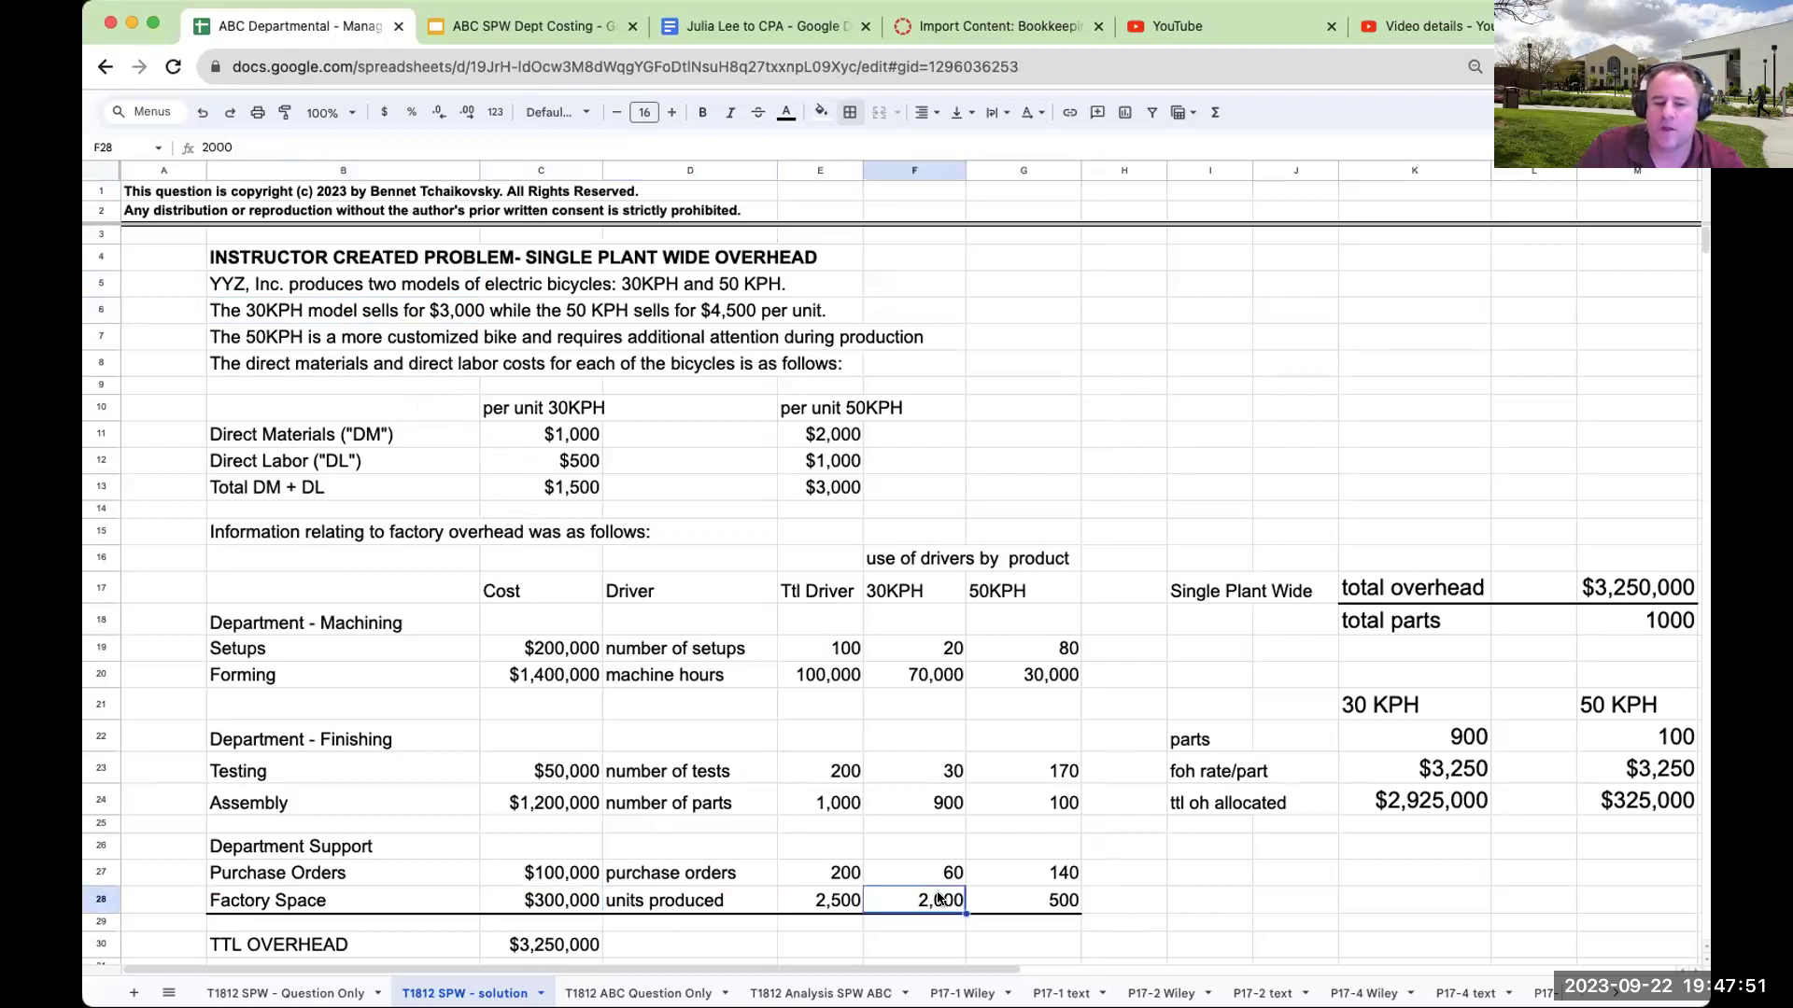
pyautogui.scroll(-3, 934, 761)
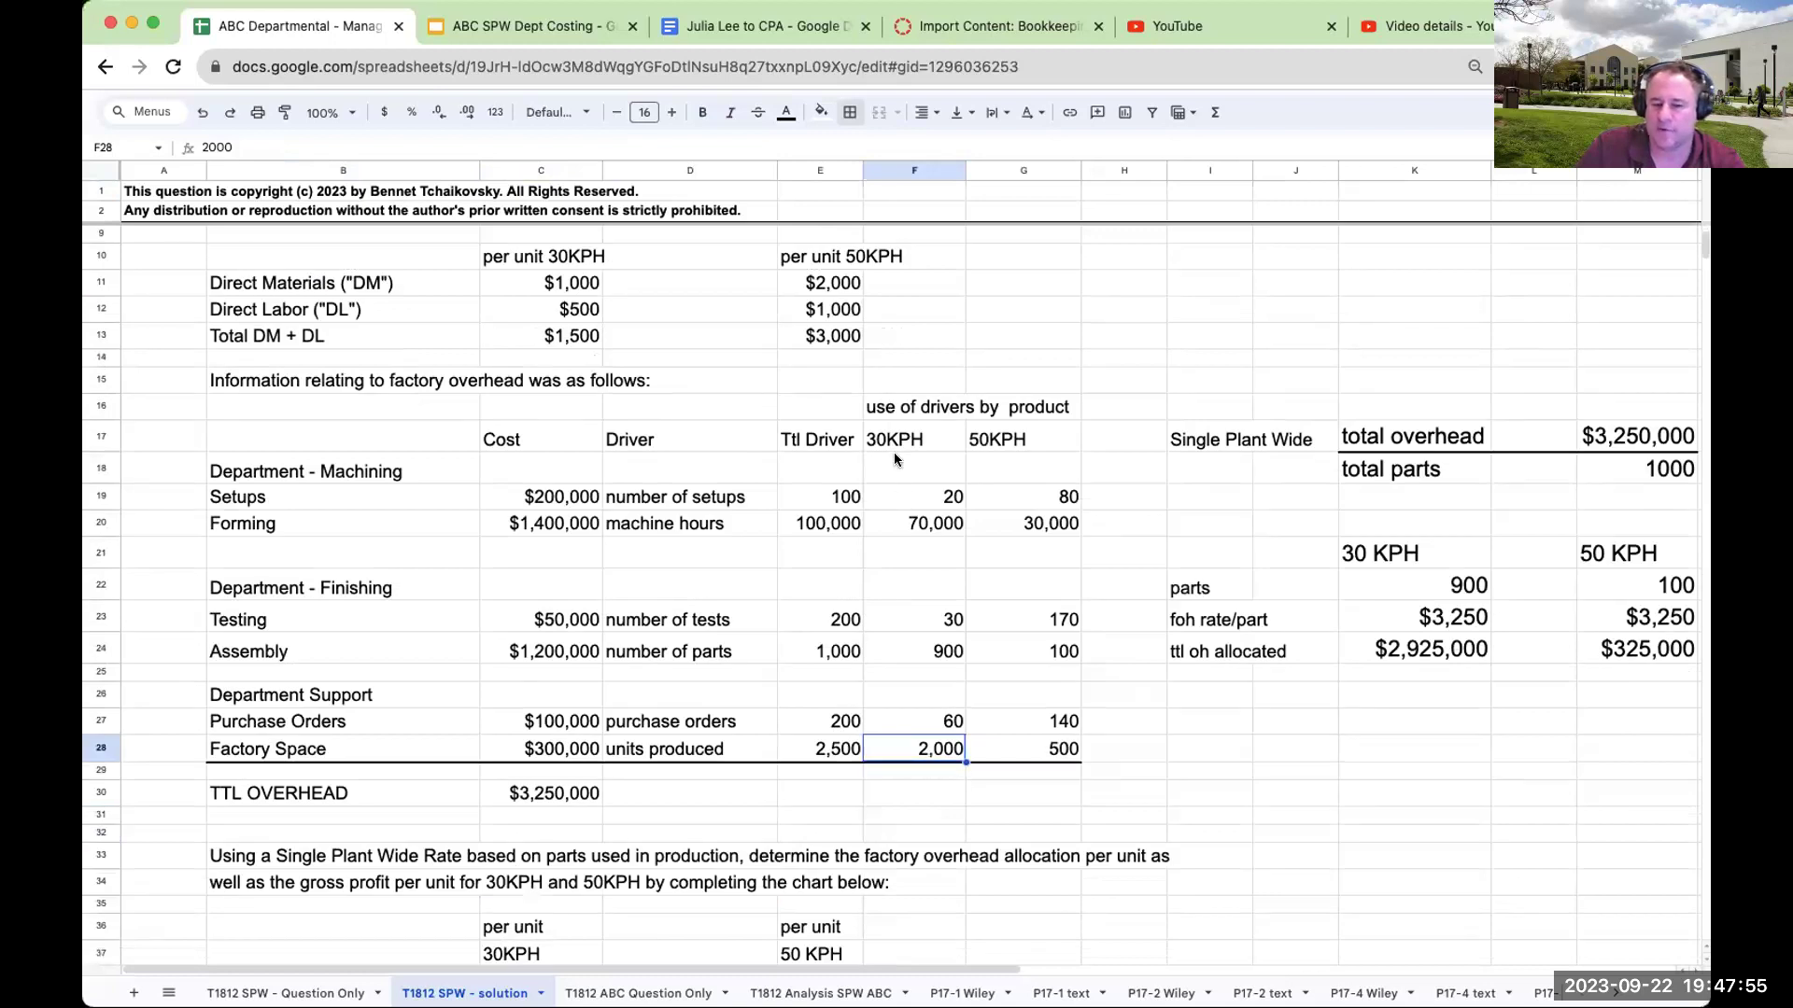
pyautogui.click(1024, 758)
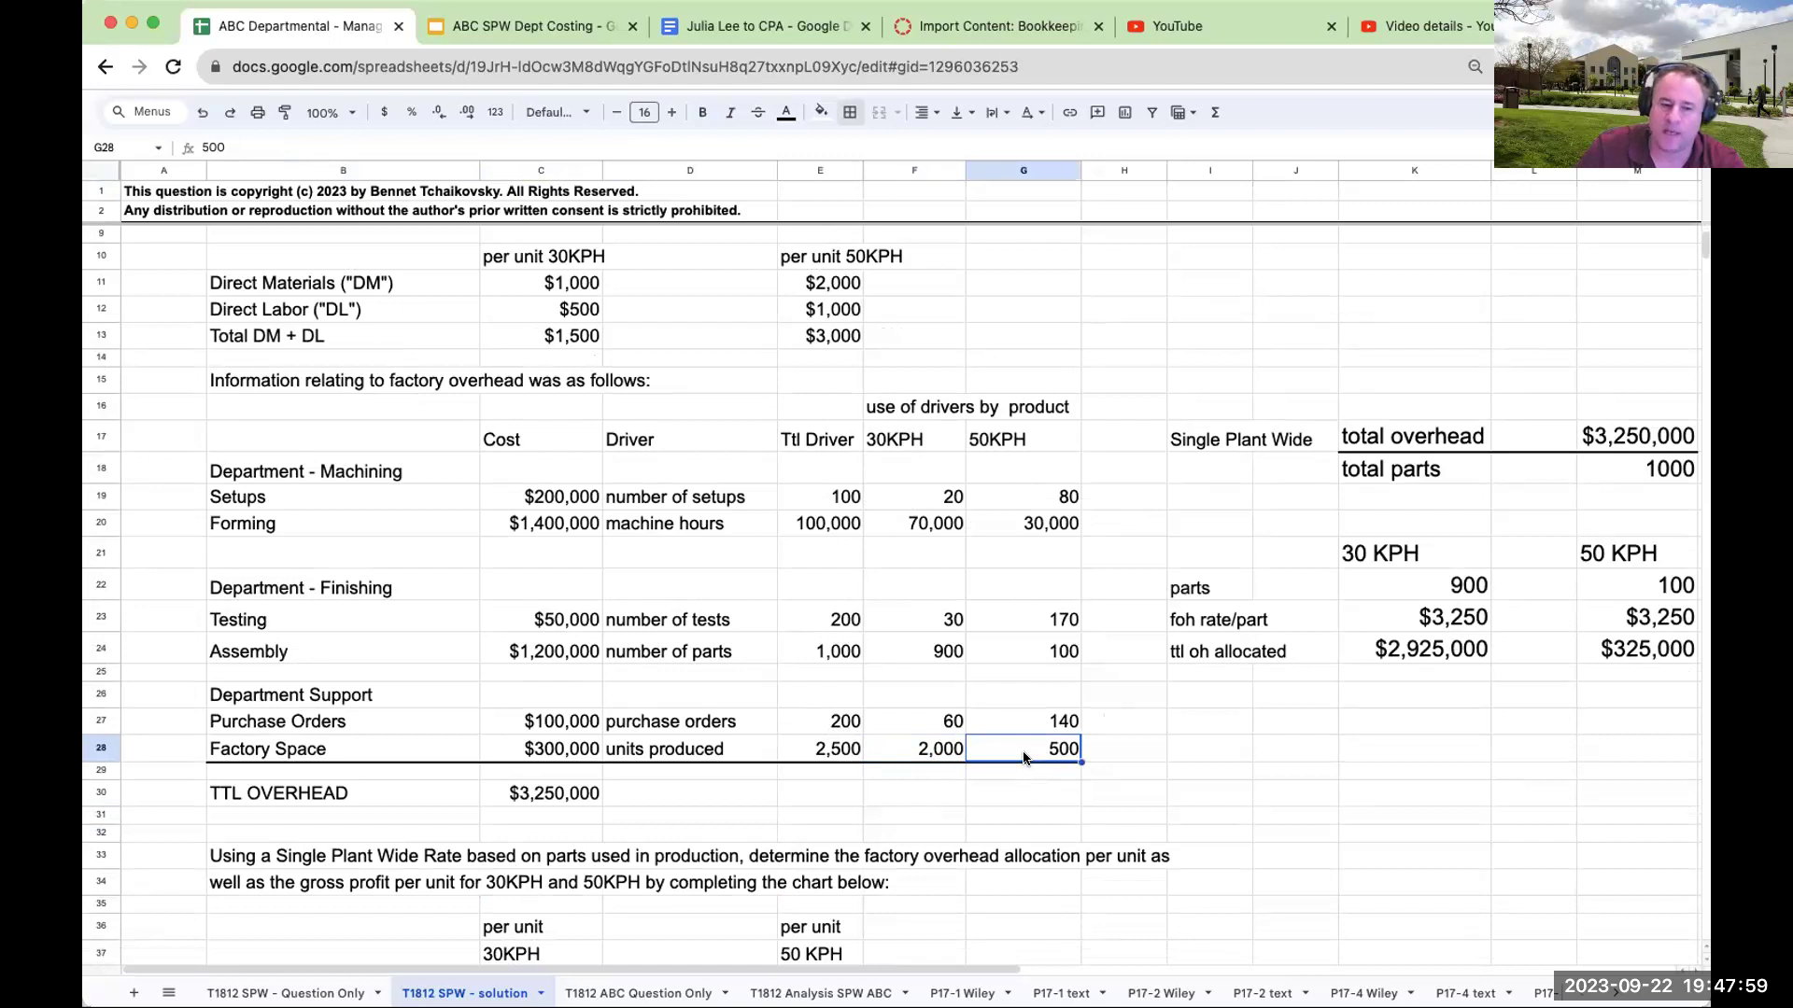
pyautogui.click(1434, 673)
pyautogui.press('Left')
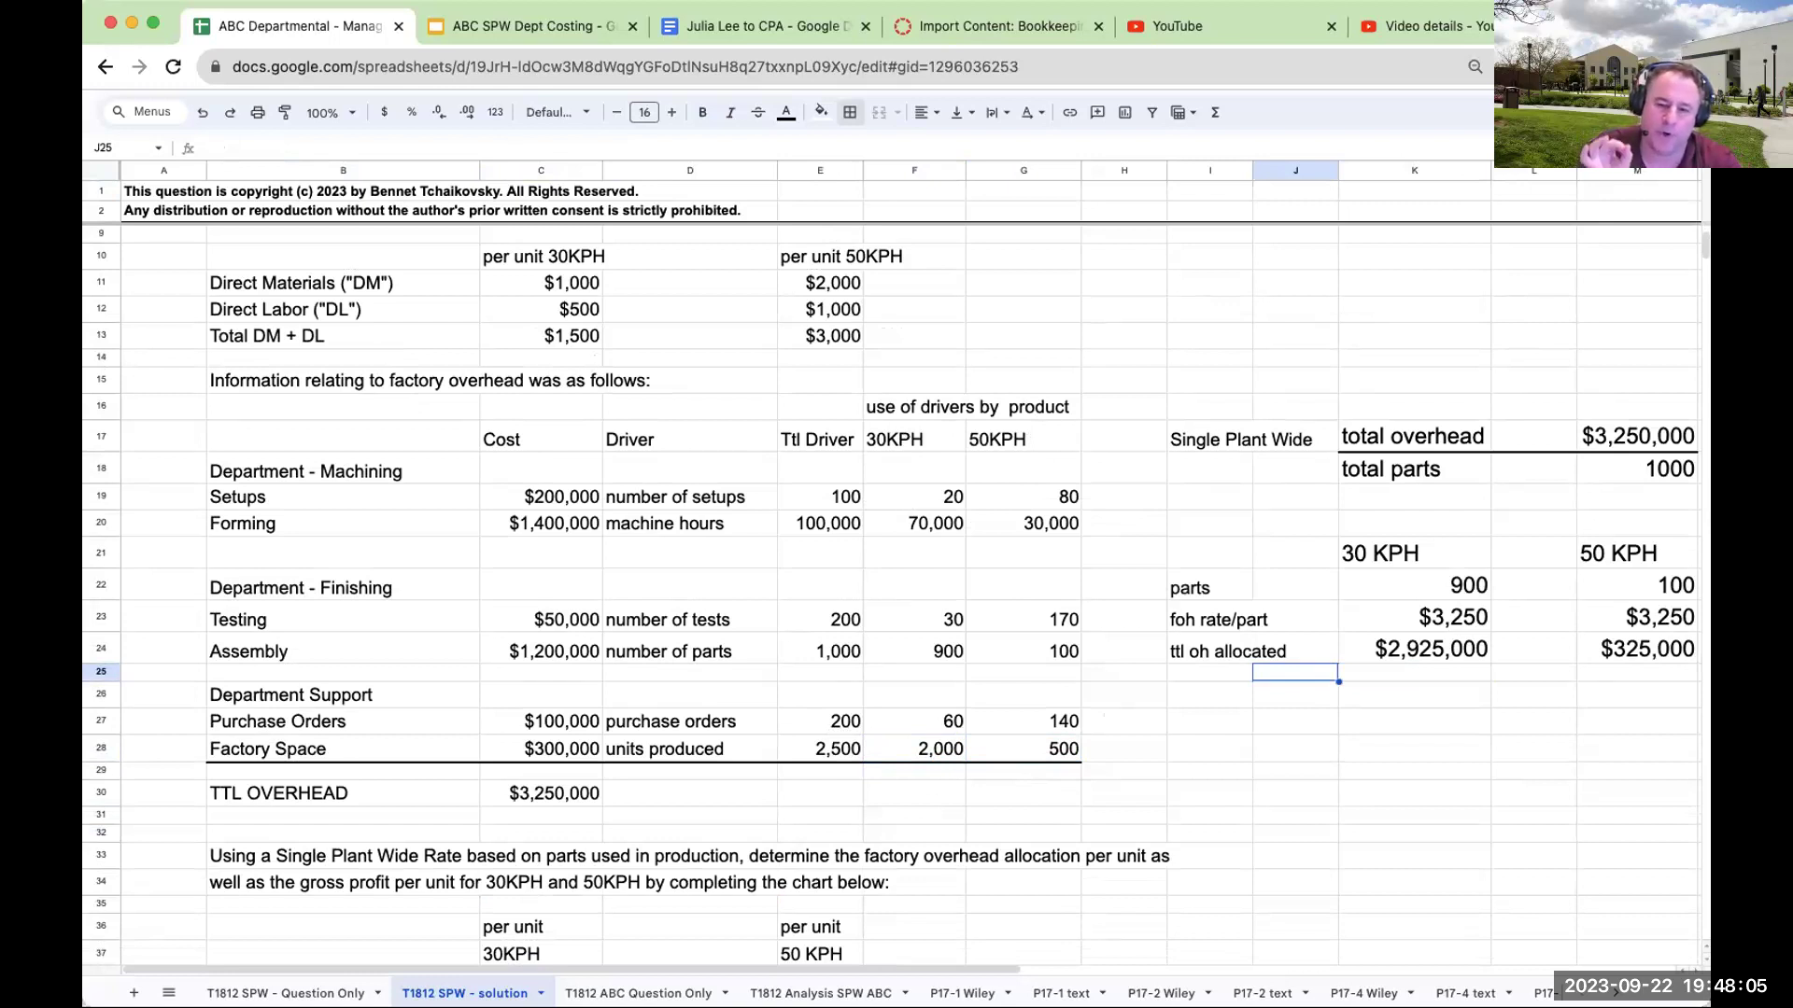
pyautogui.press('Left')
pyautogui.write('untis')
pyautogui.press('Tab')
pyautogui.press('Left')
pyautogui.press('Left')
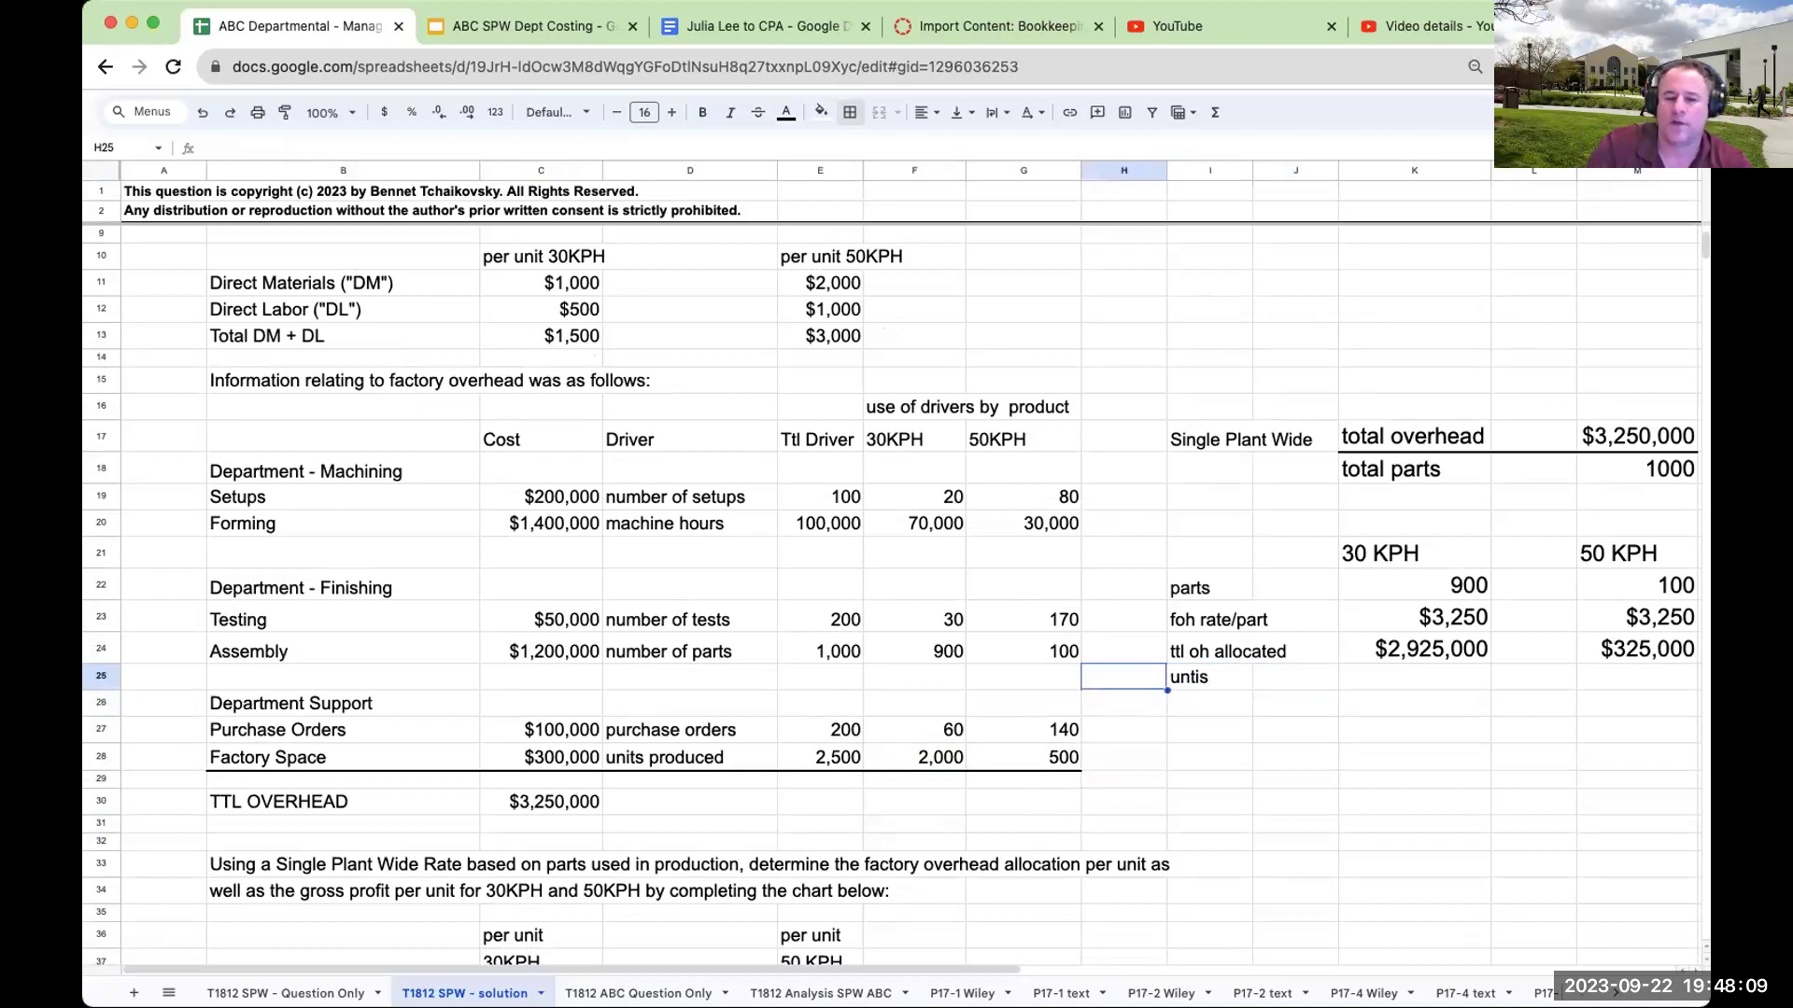
pyautogui.hotkey('ctrl', 'z')
# Insert two blank columns before column H, ahead of the single plant-wide calculation.
pyautogui.click(1123, 584)
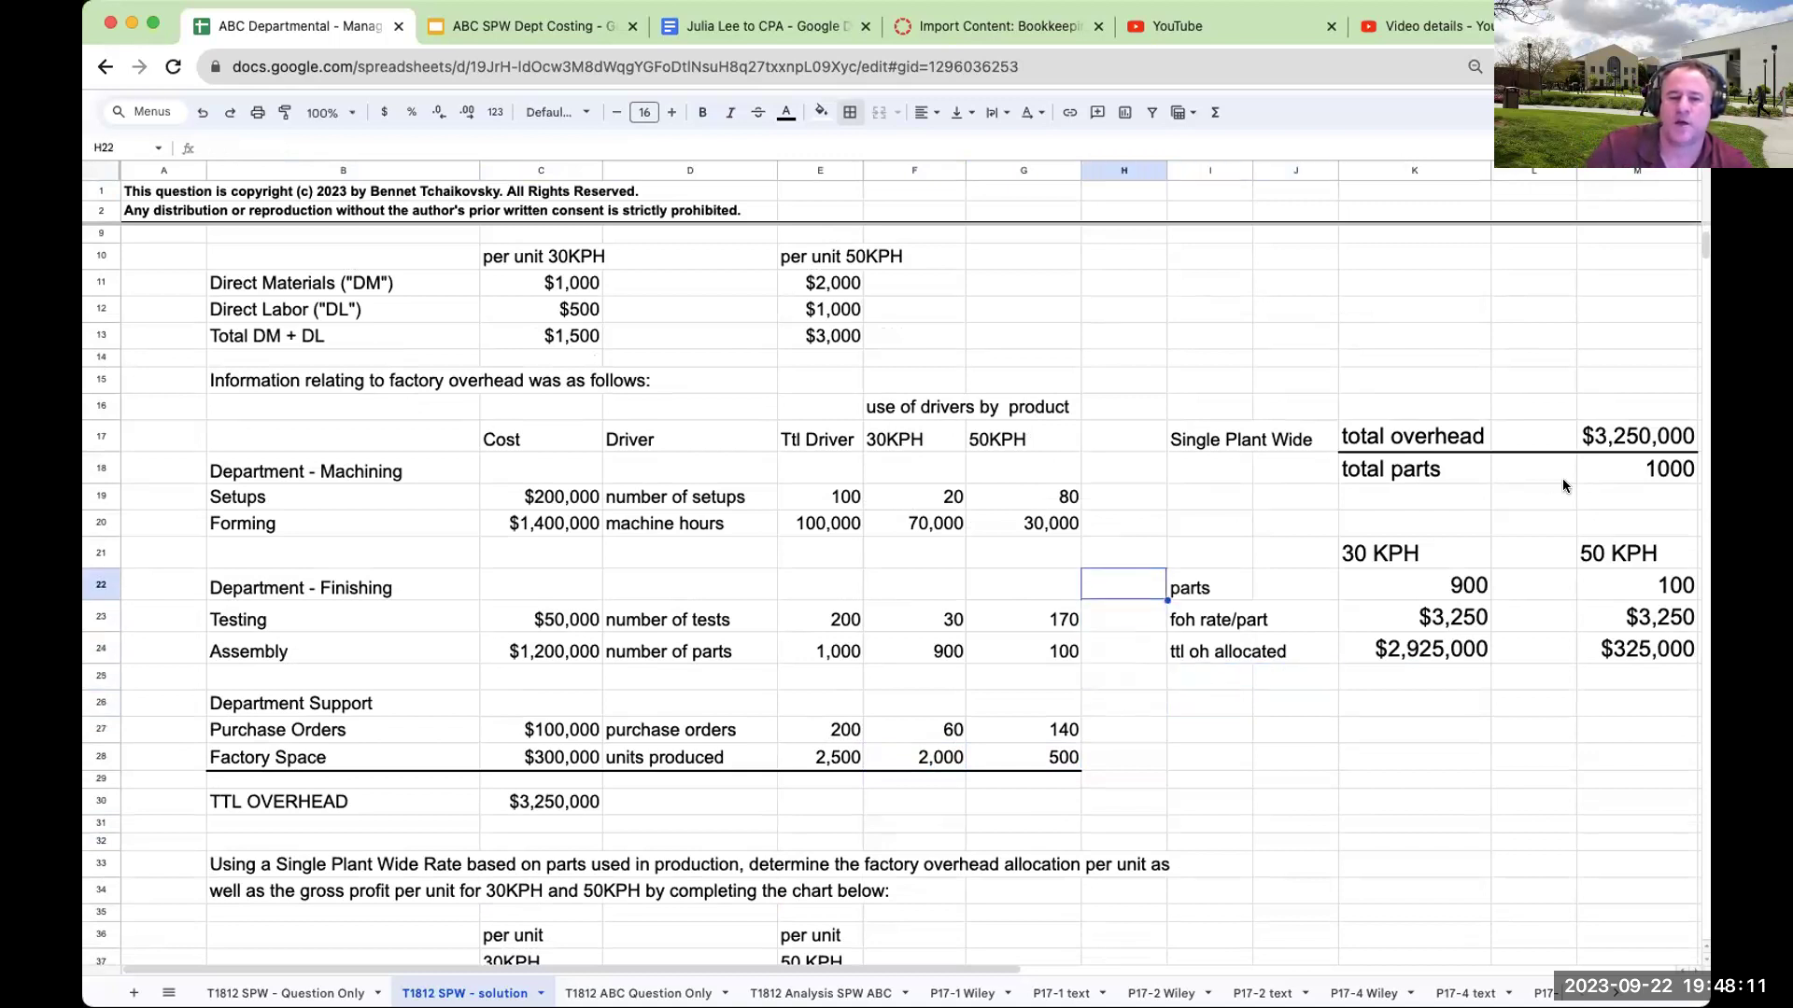
pyautogui.click(1123, 170)
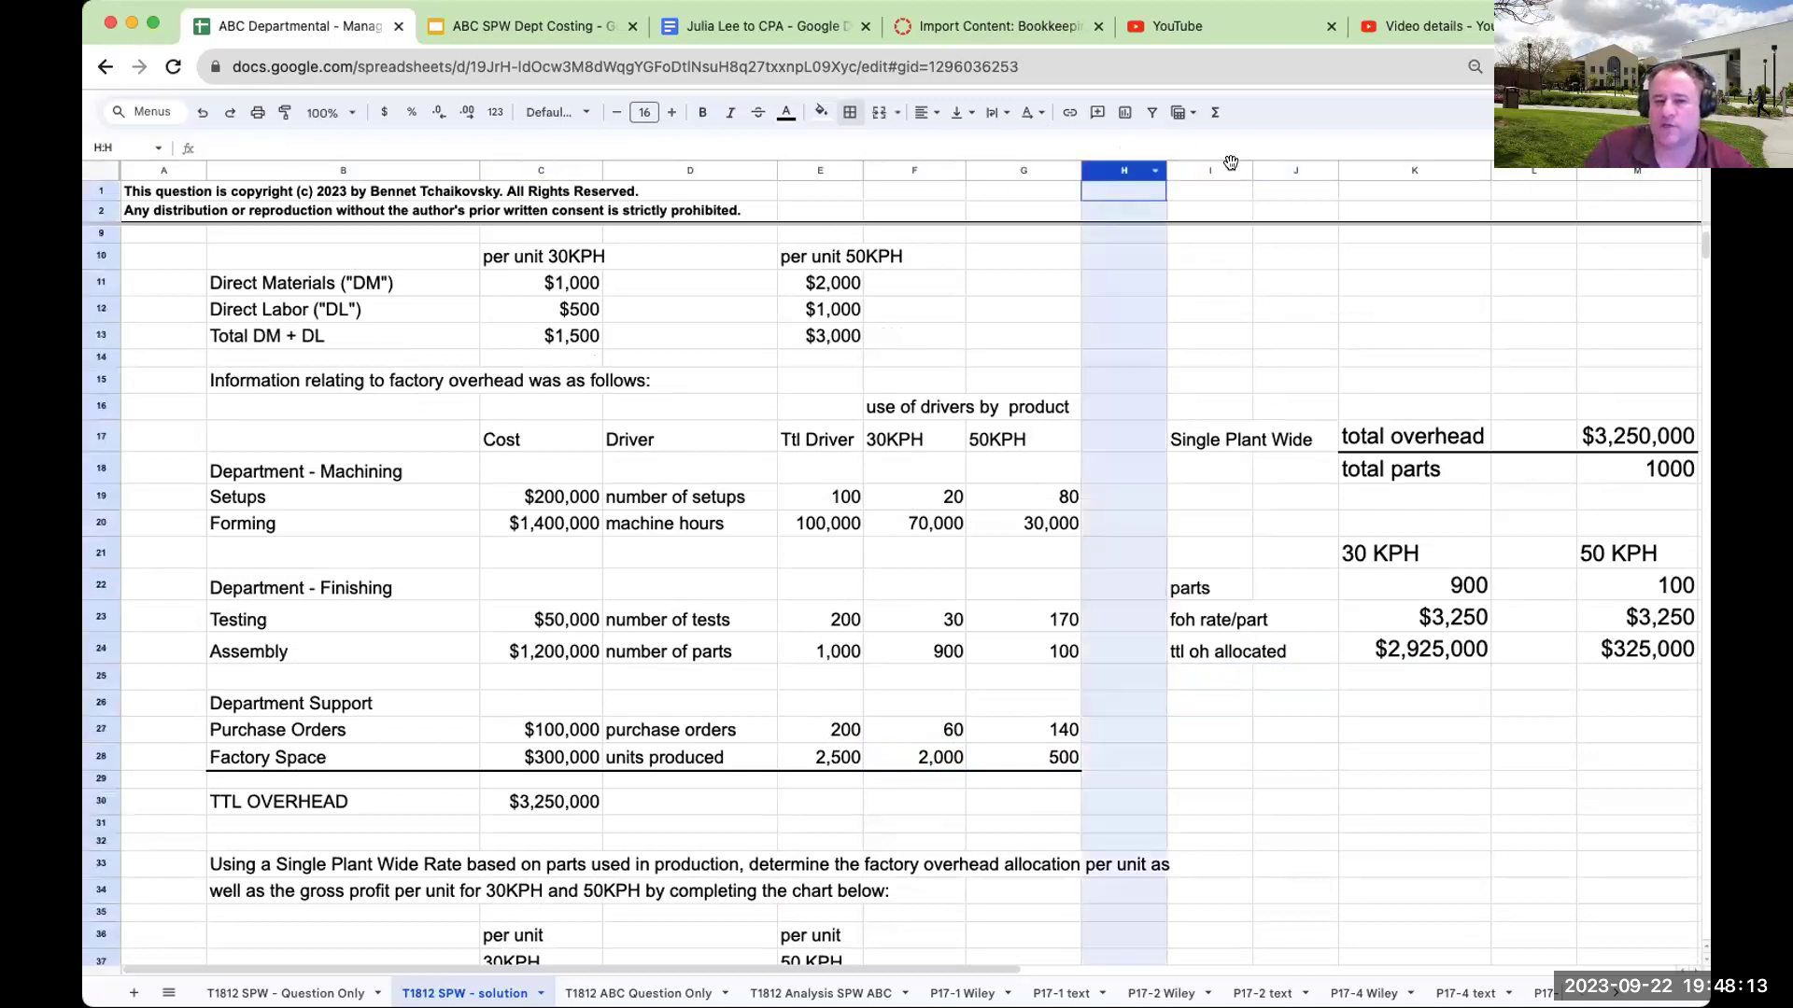
pyautogui.keyDown('shift'); pyautogui.click(1210, 170); pyautogui.keyUp('shift')
pyautogui.rightClick(1184, 282)
pyautogui.click(1307, 427)
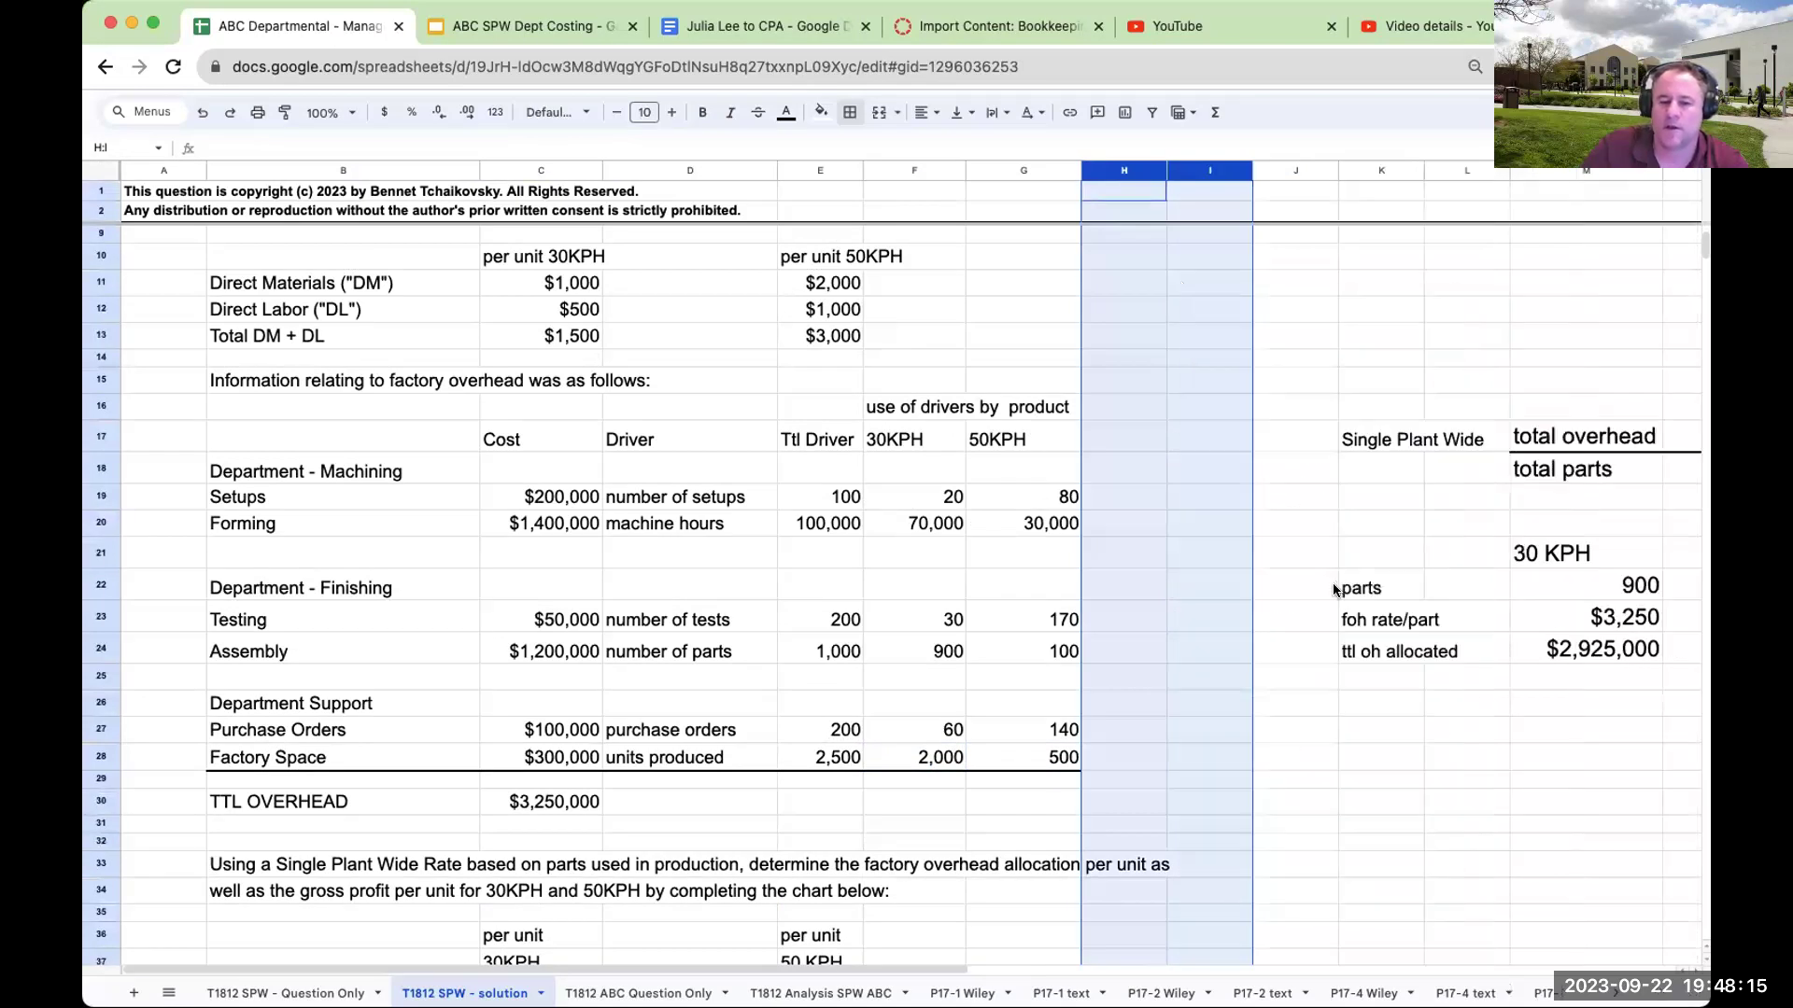
# Enter the reference labels aaa, bbb and aaa*bbb=ccc in J22:J24 and widen column J to fit them.
pyautogui.click(1333, 588)
pyautogui.write('aaa')
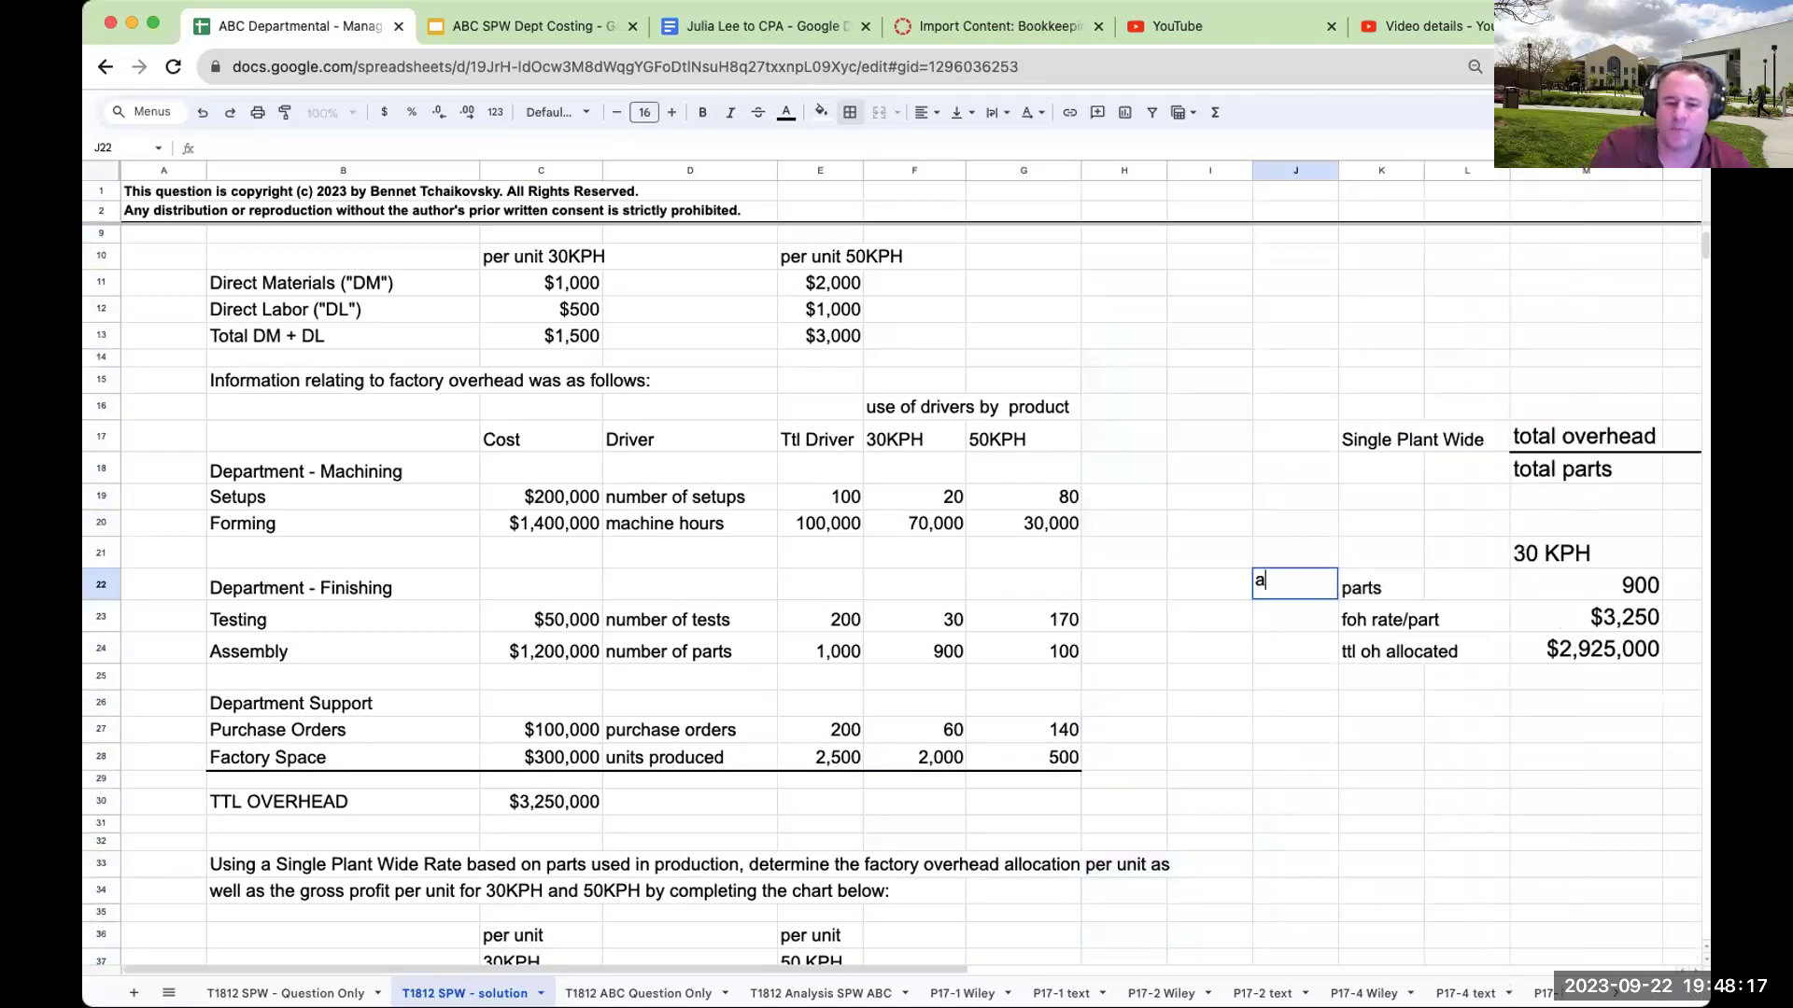
pyautogui.press('Return')
pyautogui.write('bbb')
pyautogui.press('Return')
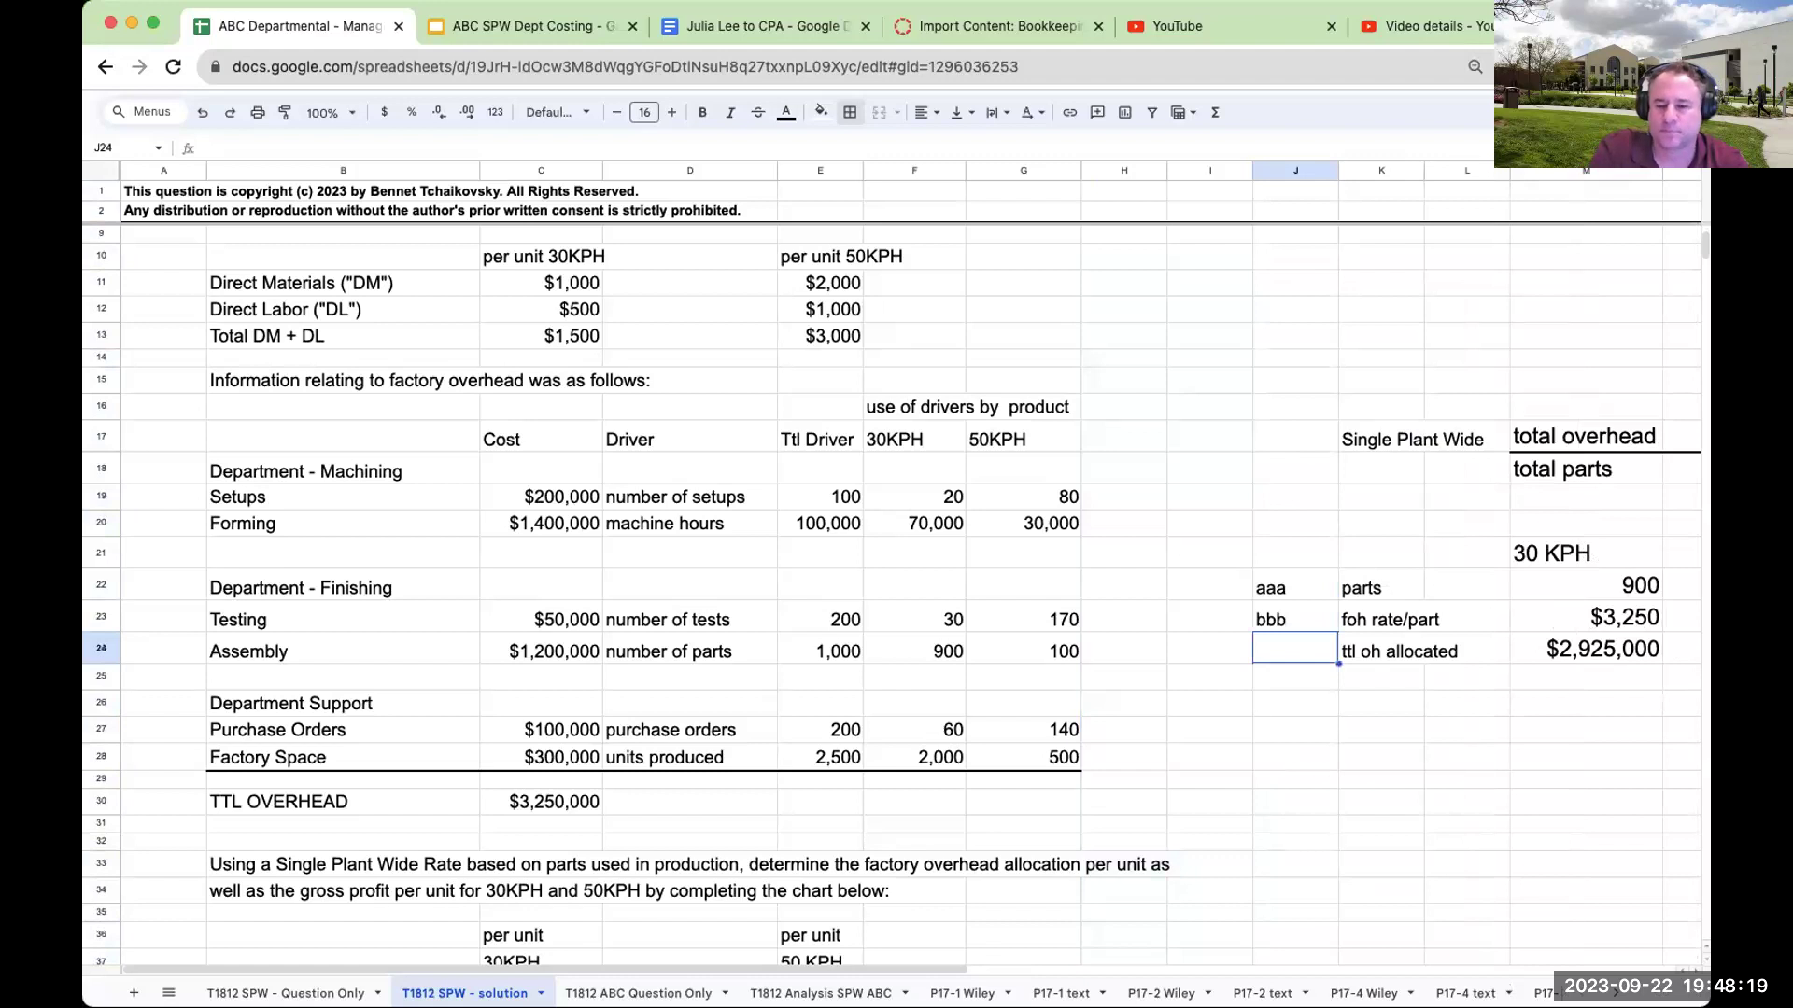
pyautogui.write('aaa')
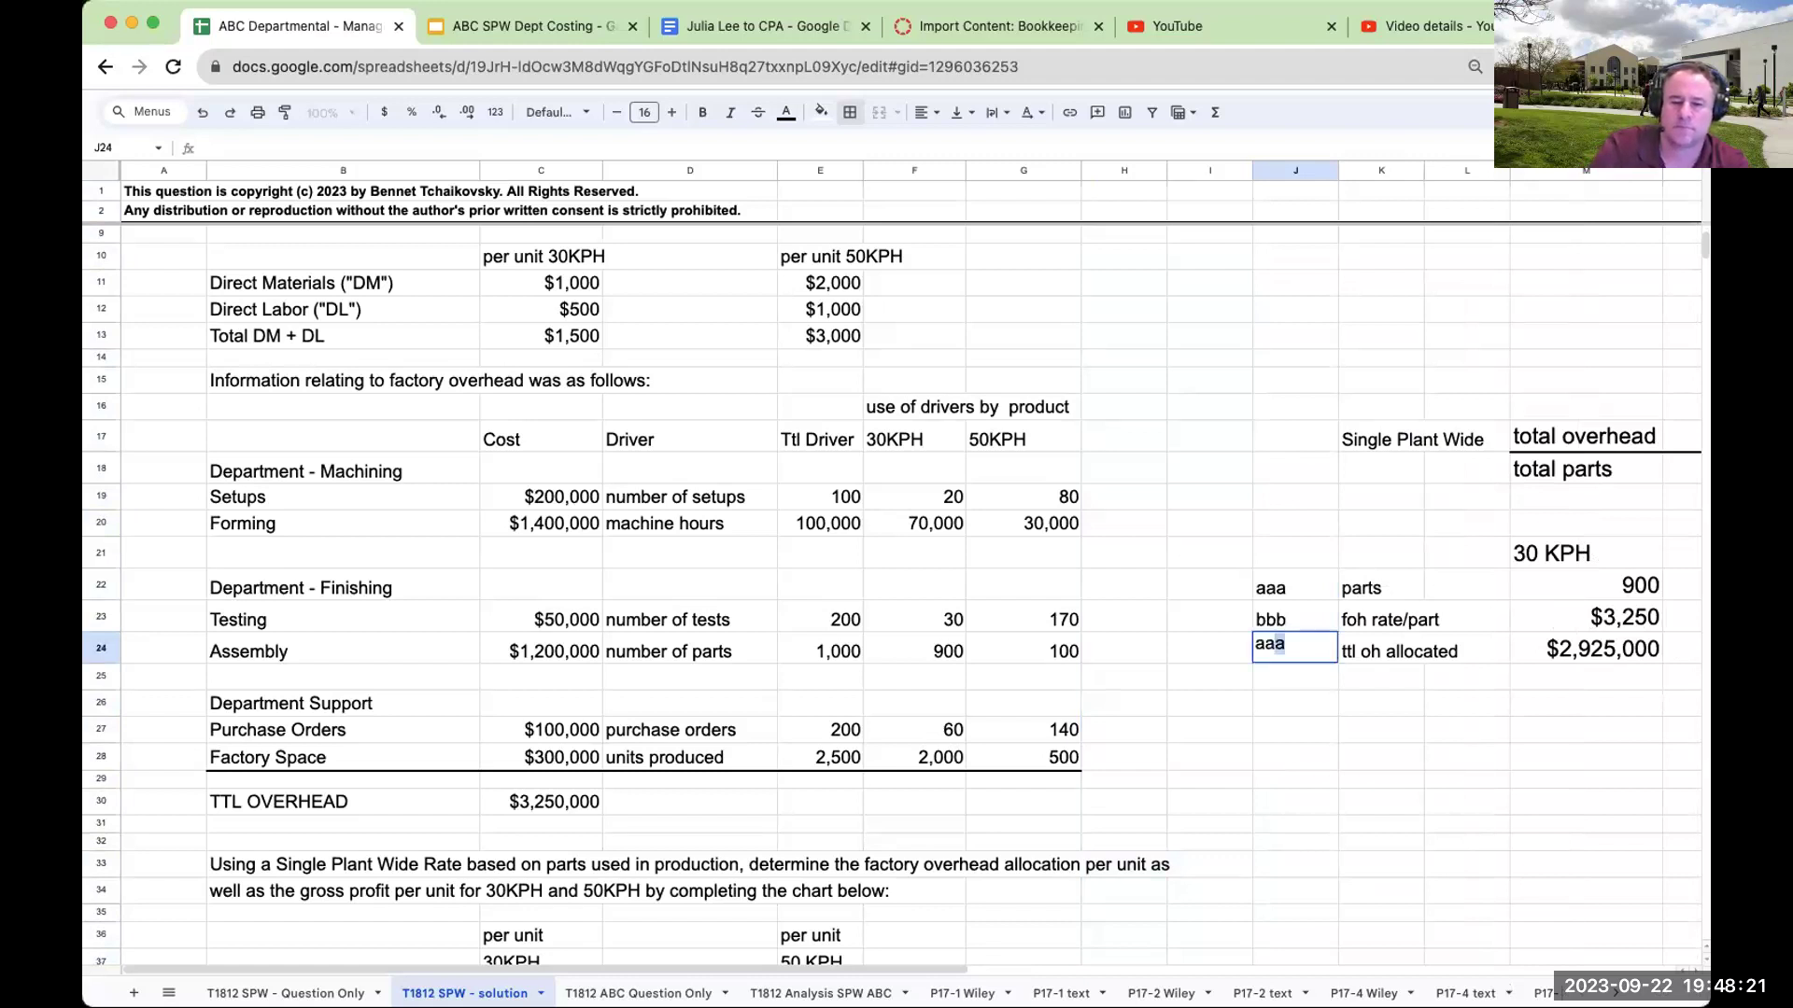
pyautogui.write('*bbb=(')
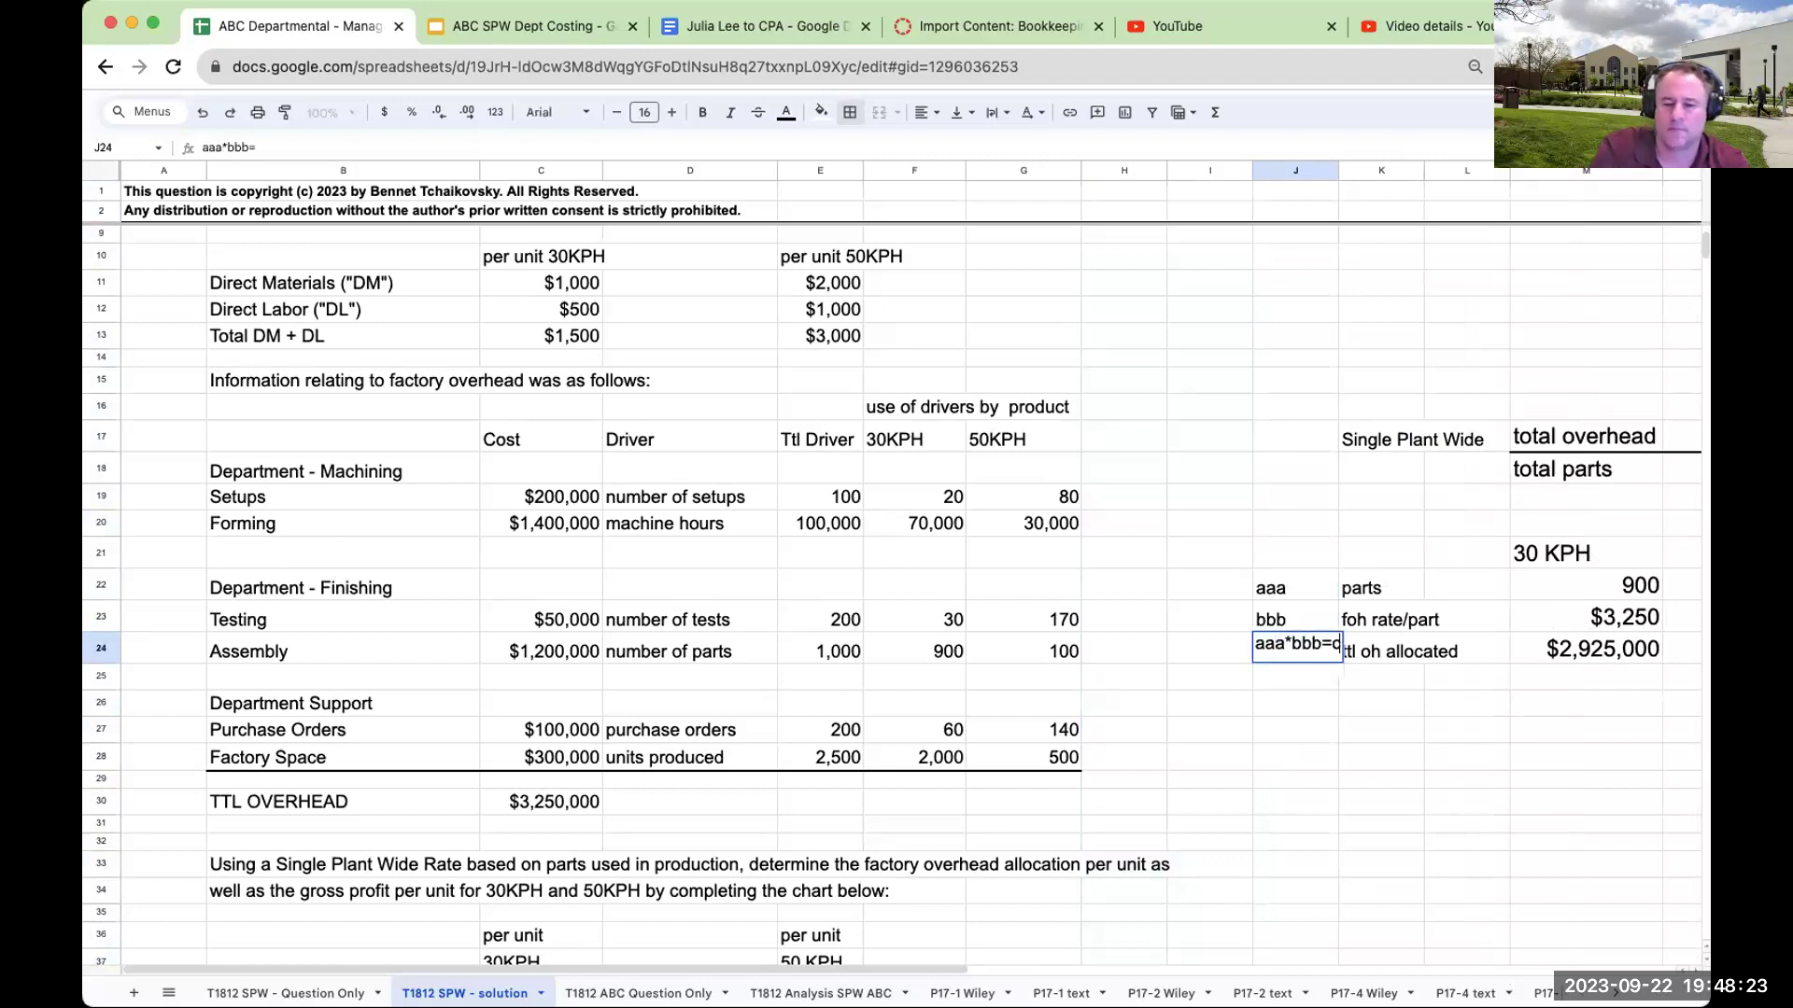
pyautogui.press('Return')
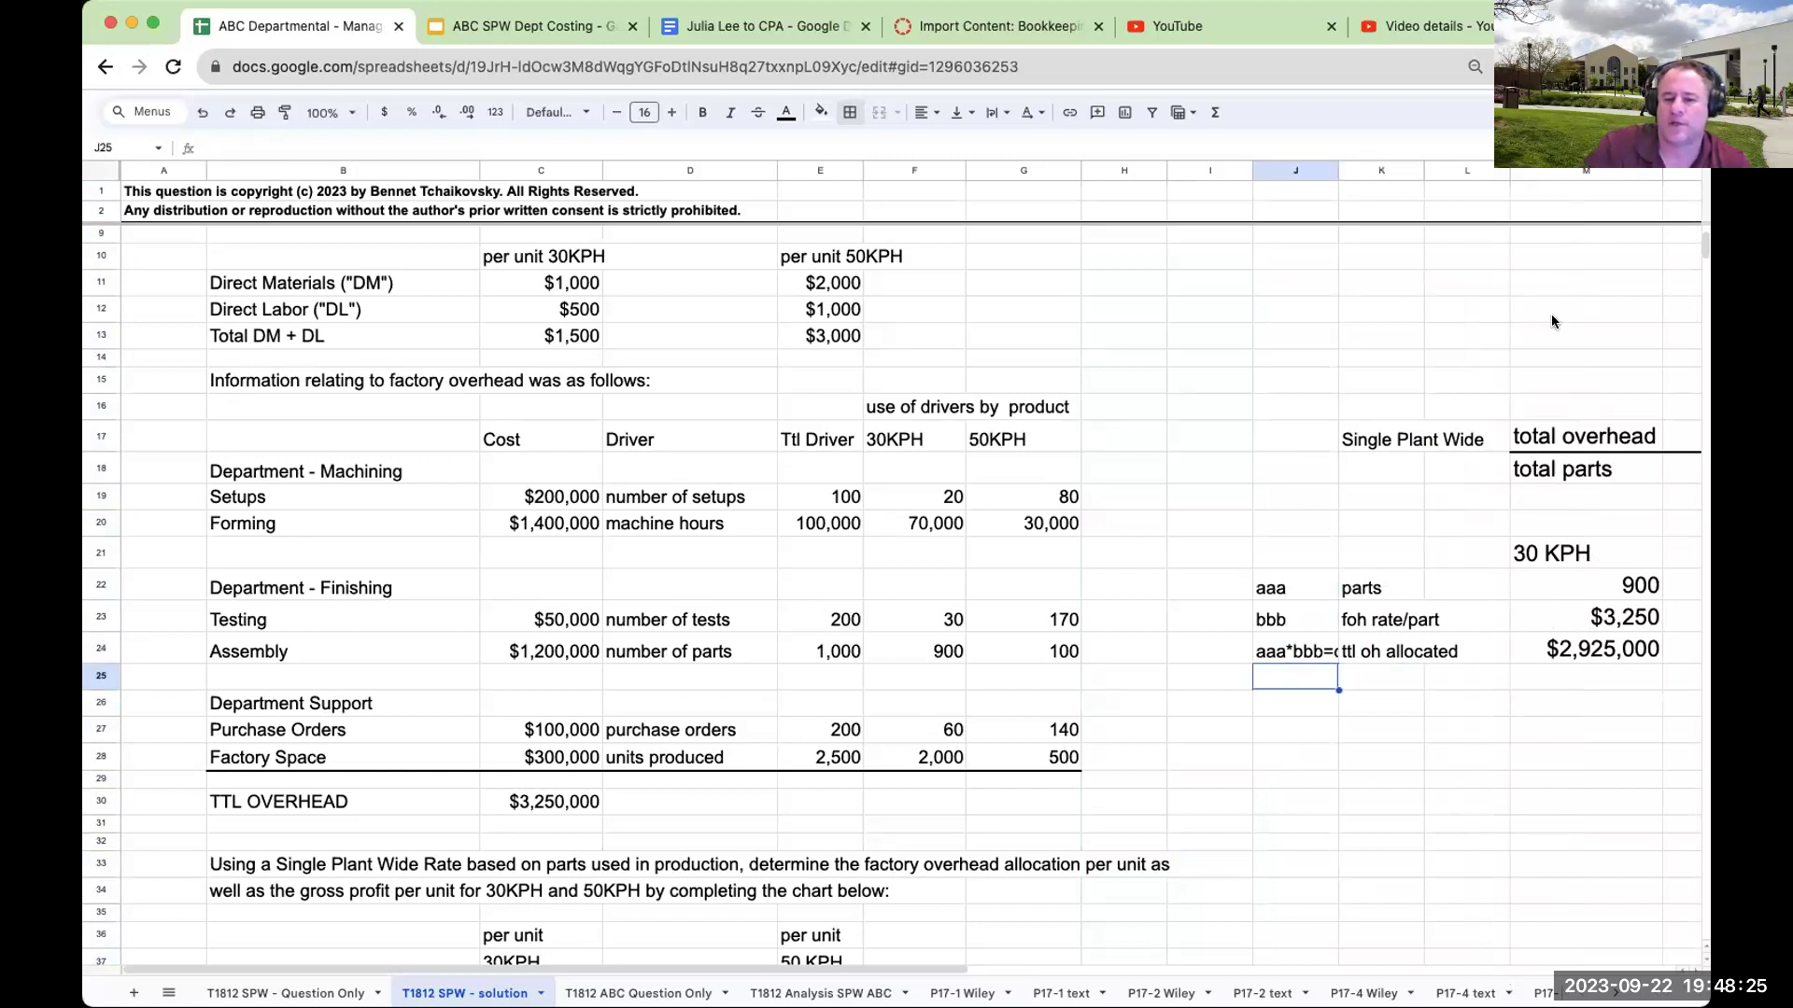
pyautogui.moveTo(1337, 170); pyautogui.dragTo(1360, 171)
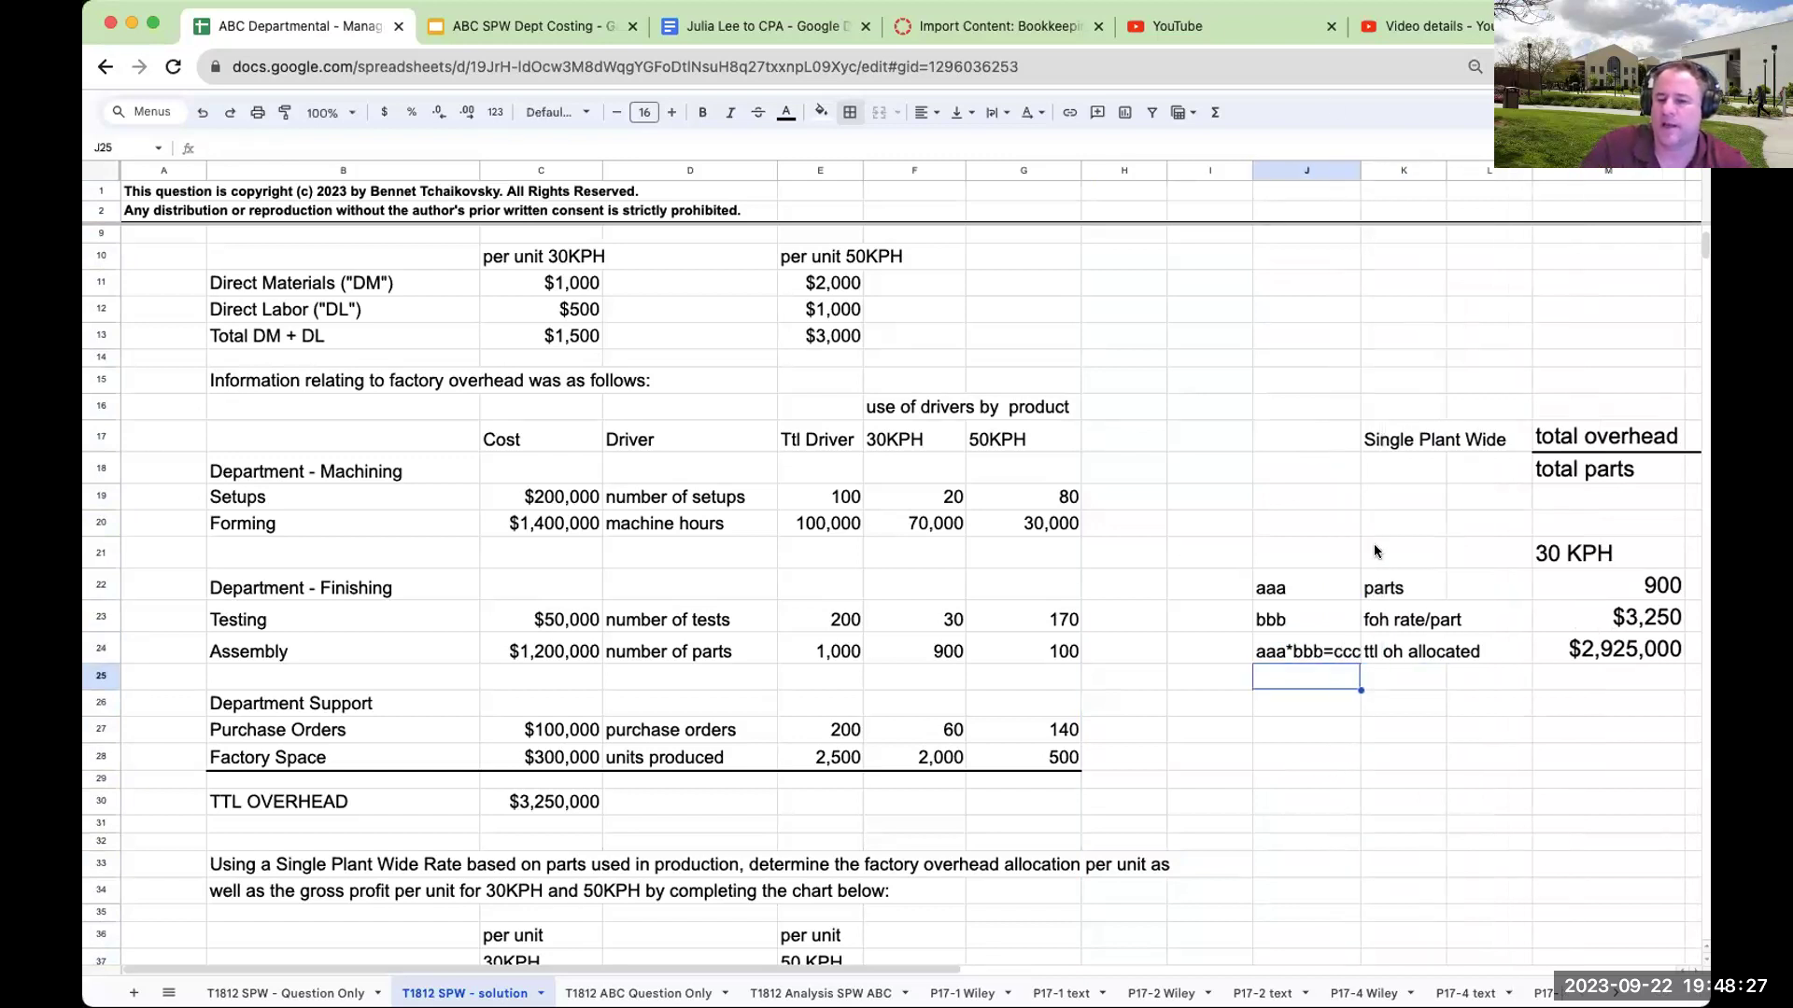
# Add a row 25 beneath the allocated overhead with the reference ddd in J25 and the label units produced in K25.
pyautogui.write('ddd')
pyautogui.press('Tab')
pyautogui.write('units produ')
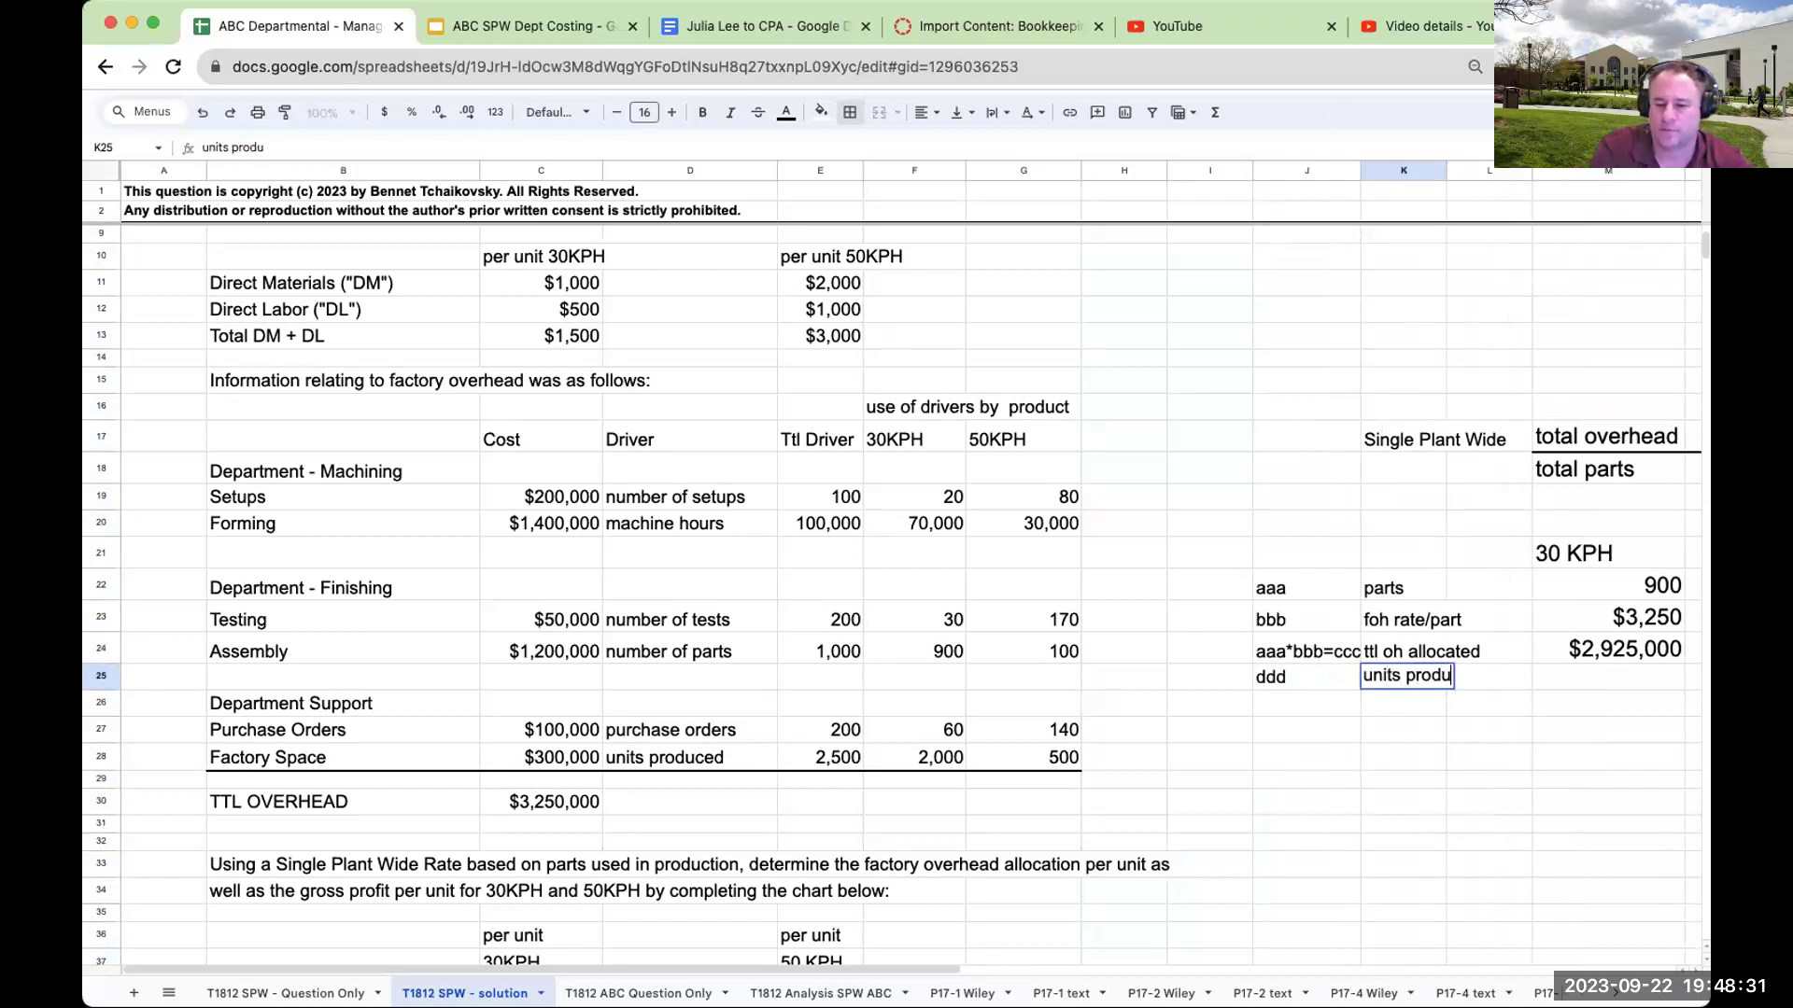
pyautogui.write('ced')
pyautogui.press('Return')
# Enter the units produced as 2000 for the 30 KPH in M25 and 500 for the 50 KPH in O25.
pyautogui.press('Up')
pyautogui.press('Right')
pyautogui.press('Right')
pyautogui.press('Right')
pyautogui.press('Right')
pyautogui.press('Right')
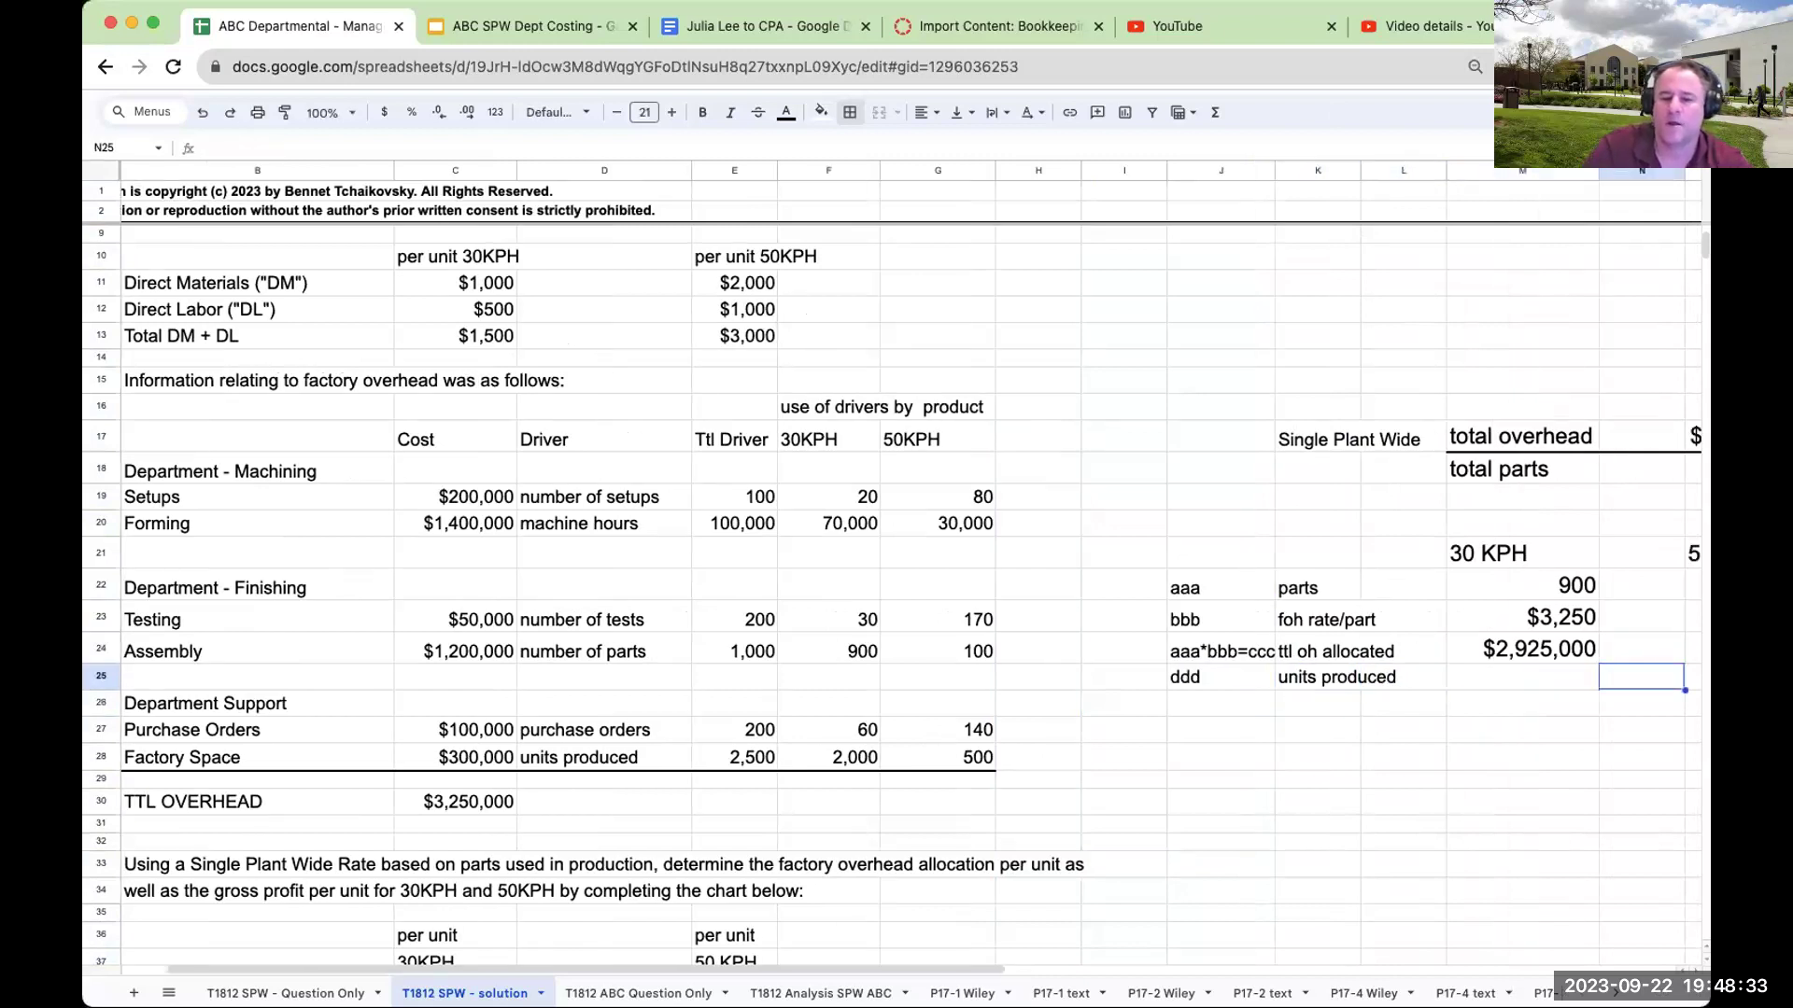
pyautogui.press('Left')
pyautogui.press('Left')
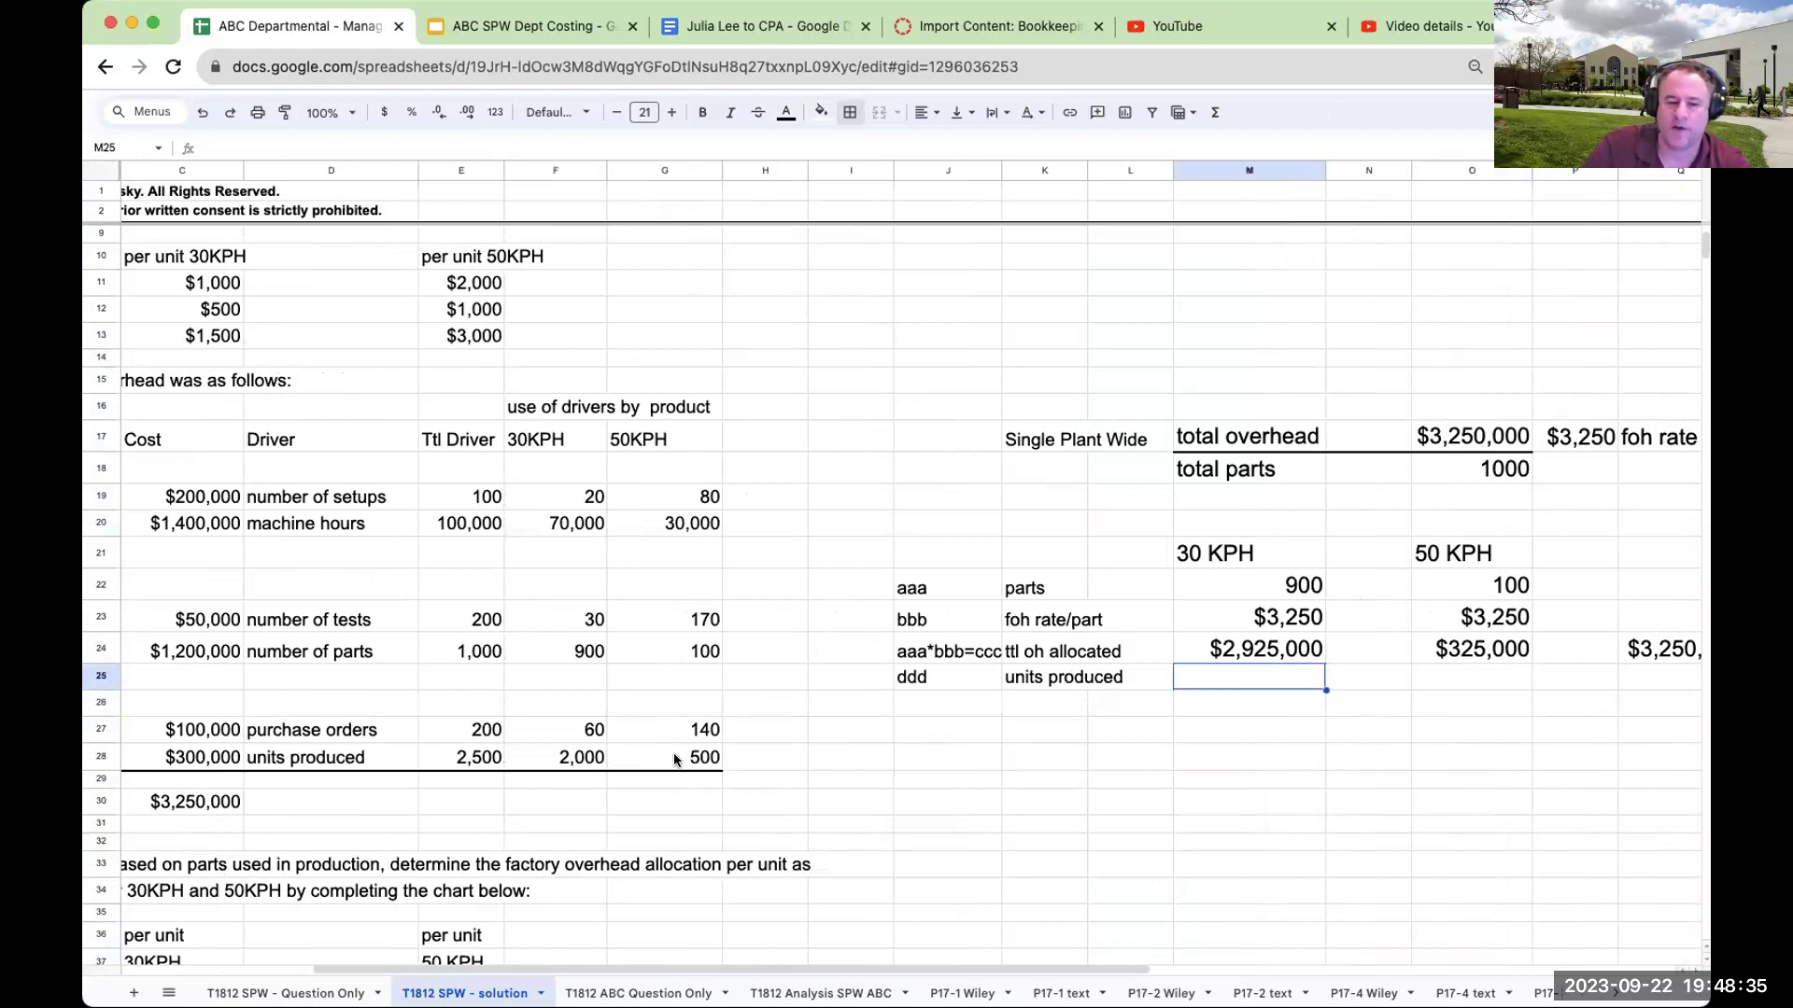
pyautogui.write('2000')
pyautogui.press('Return')
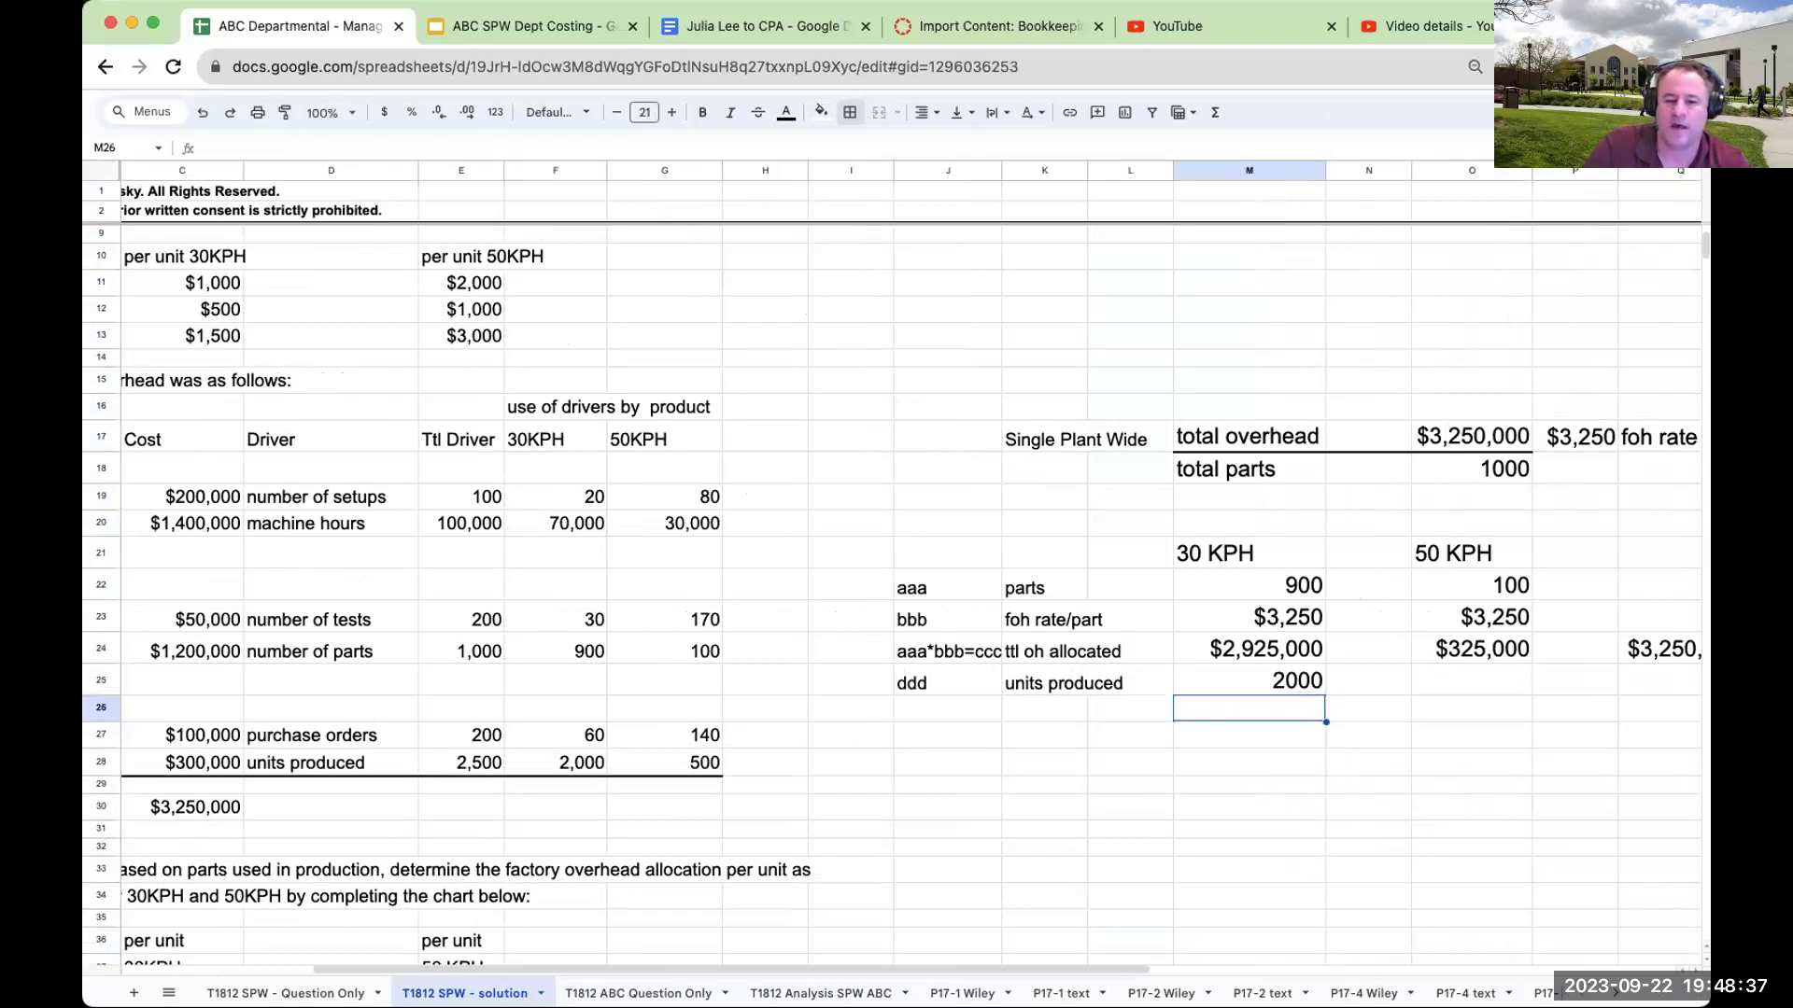
pyautogui.press('Up')
pyautogui.press('Right')
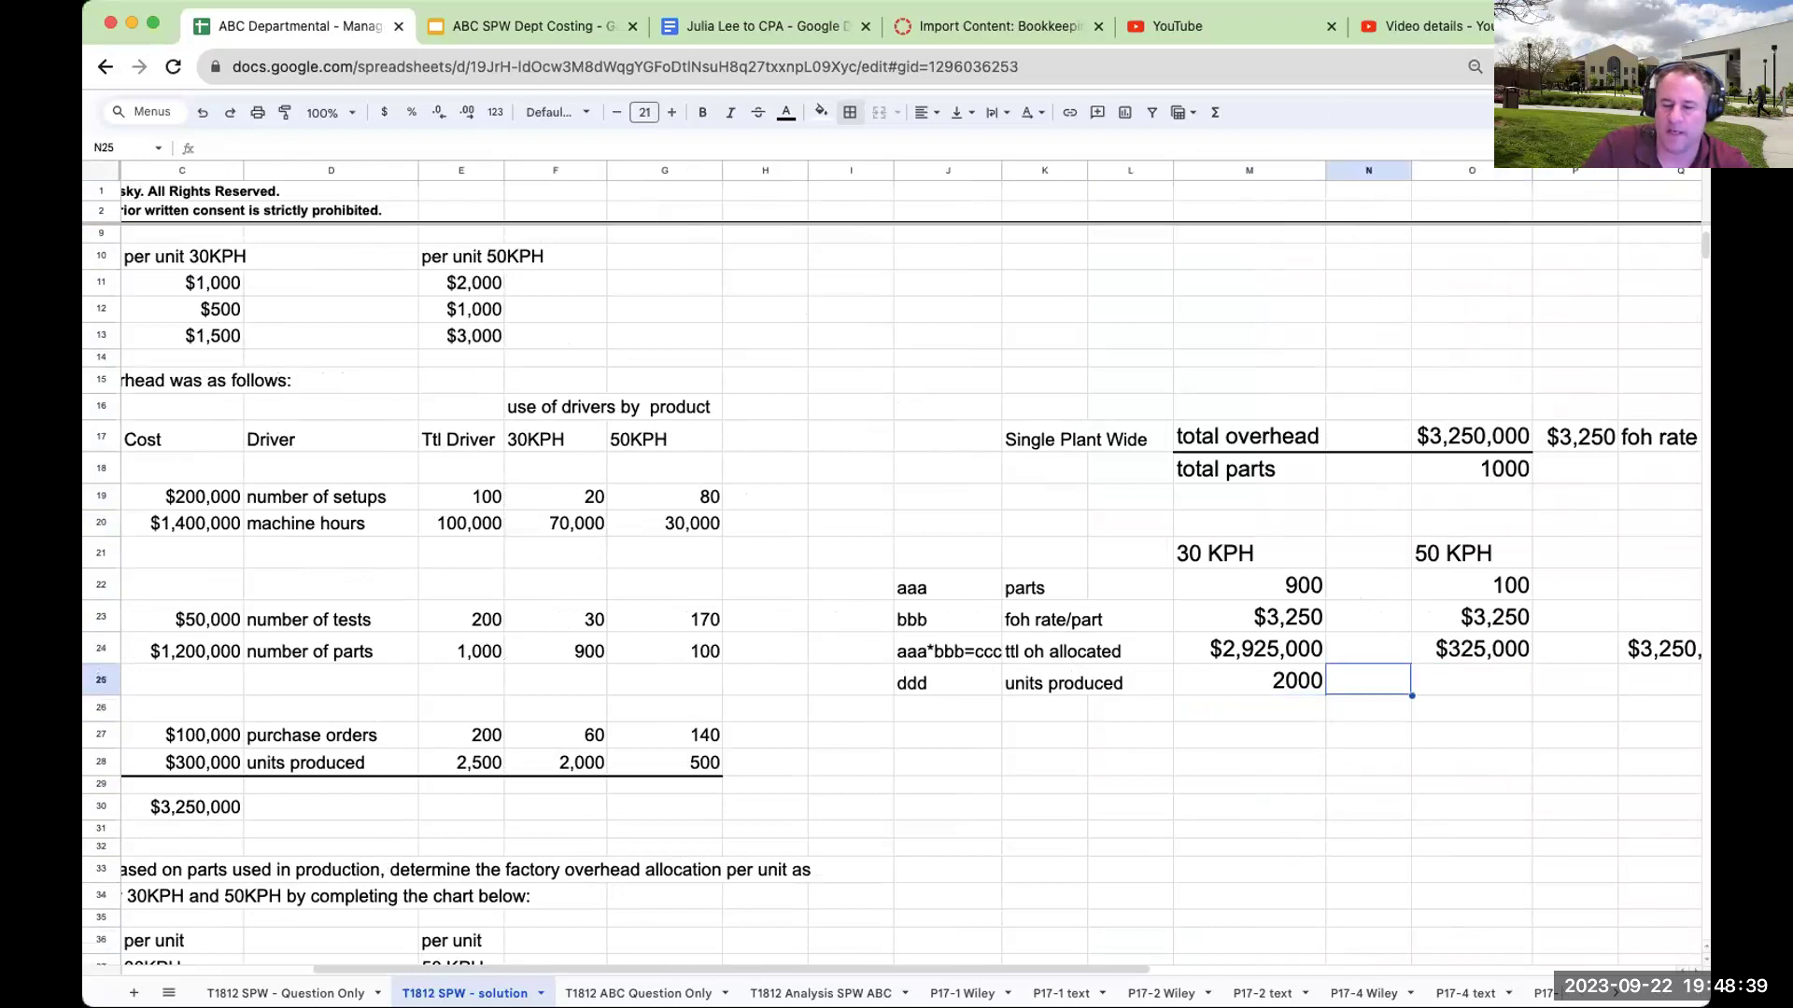
pyautogui.press('Right')
pyautogui.write('500')
pyautogui.press('Return')
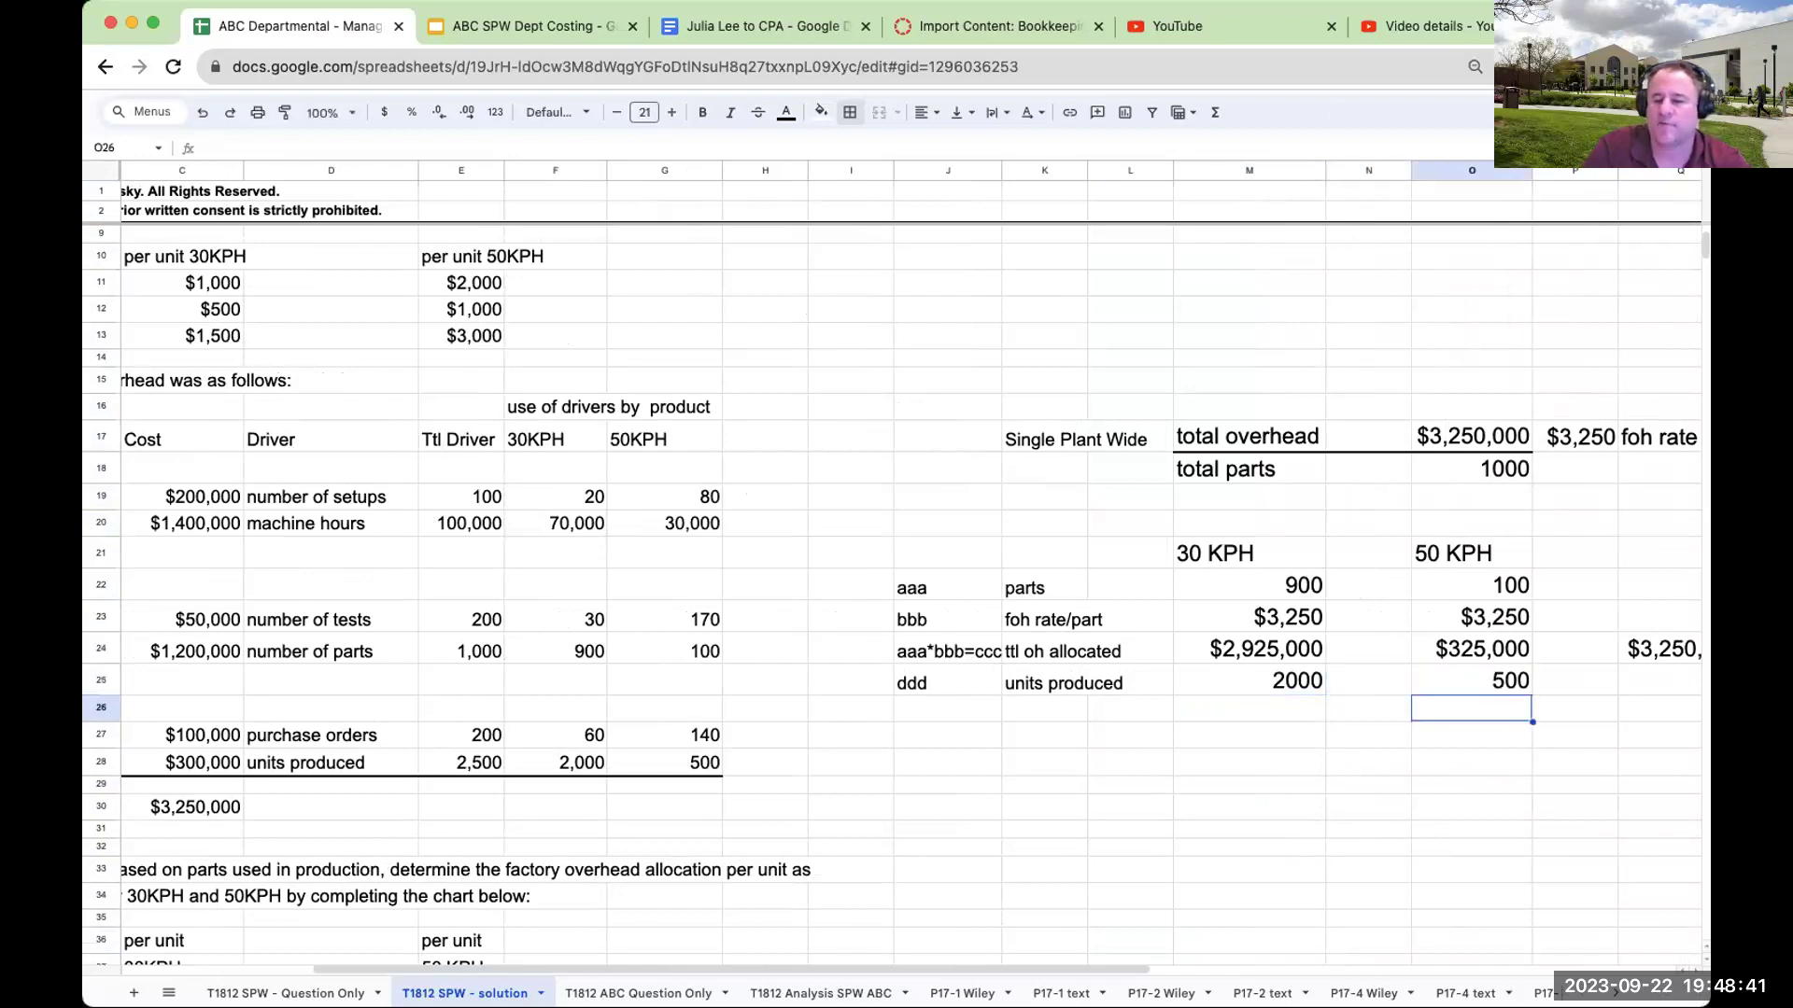
# Label K27 as ttl oh allocated and K28 as units produced for the overhead per unit calculation.
pyautogui.press('Up')
pyautogui.press('Left')
pyautogui.press('Left')
pyautogui.press('Left')
pyautogui.press('Left')
pyautogui.press('Left')
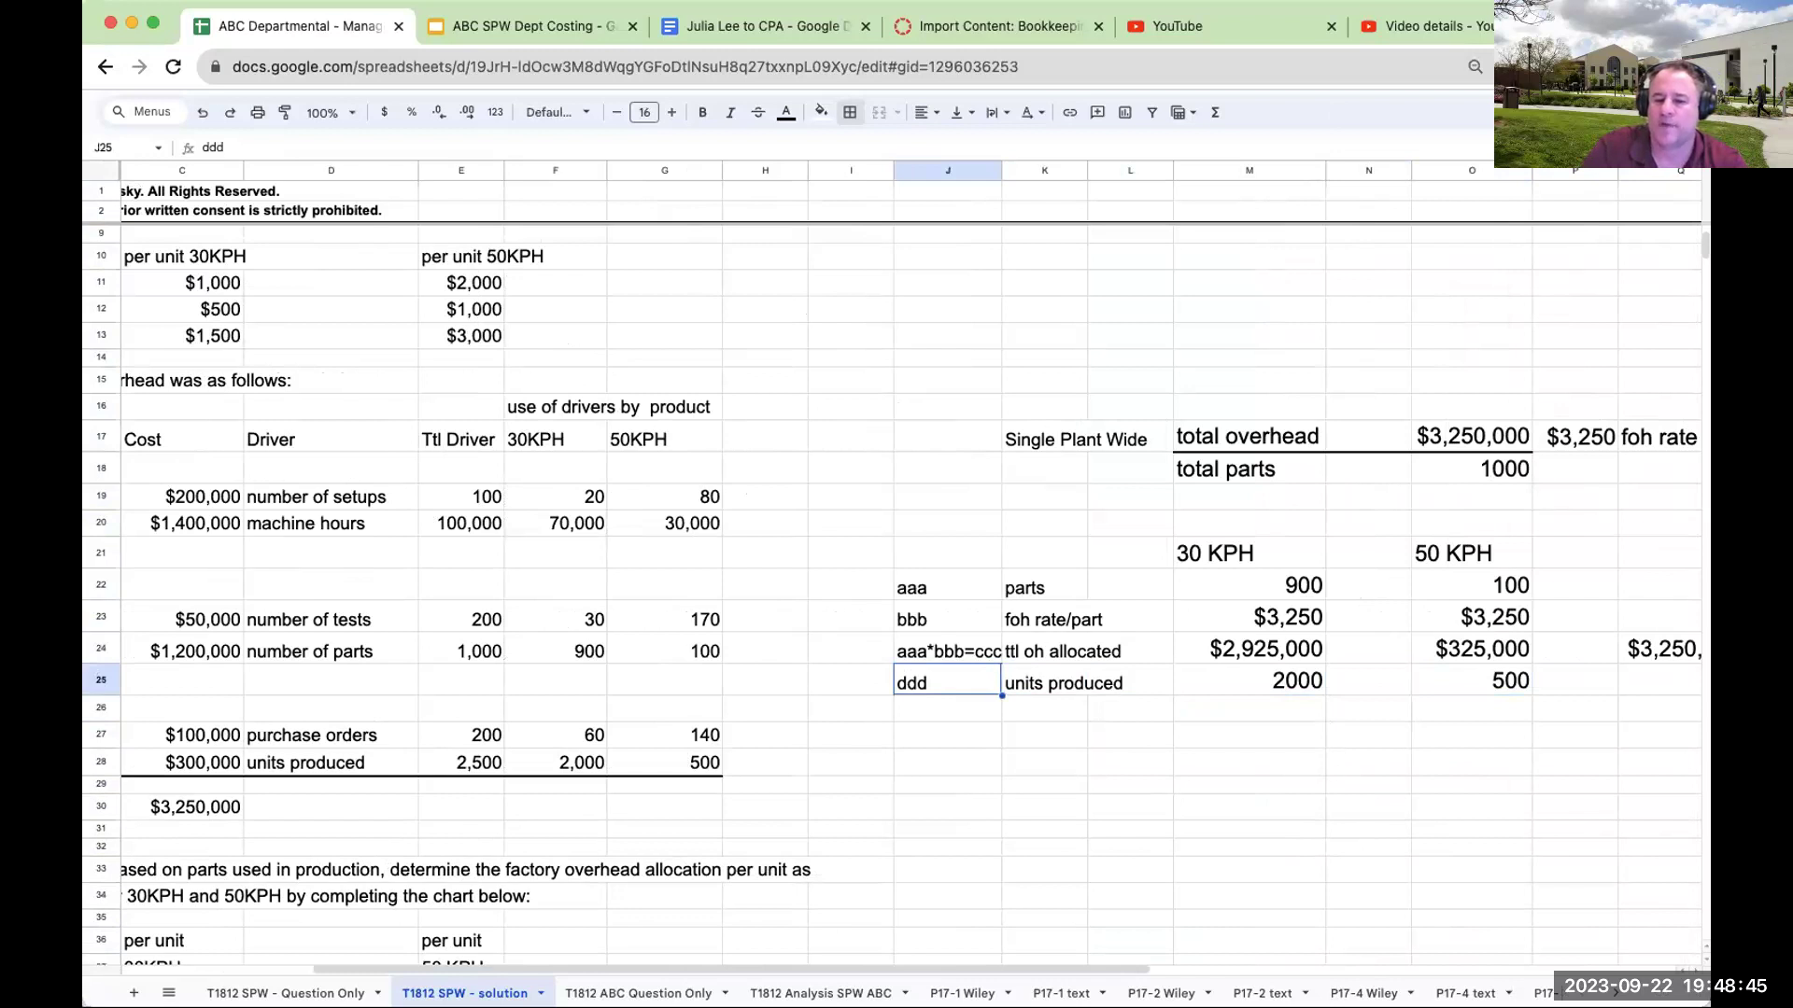
pyautogui.click(947, 735)
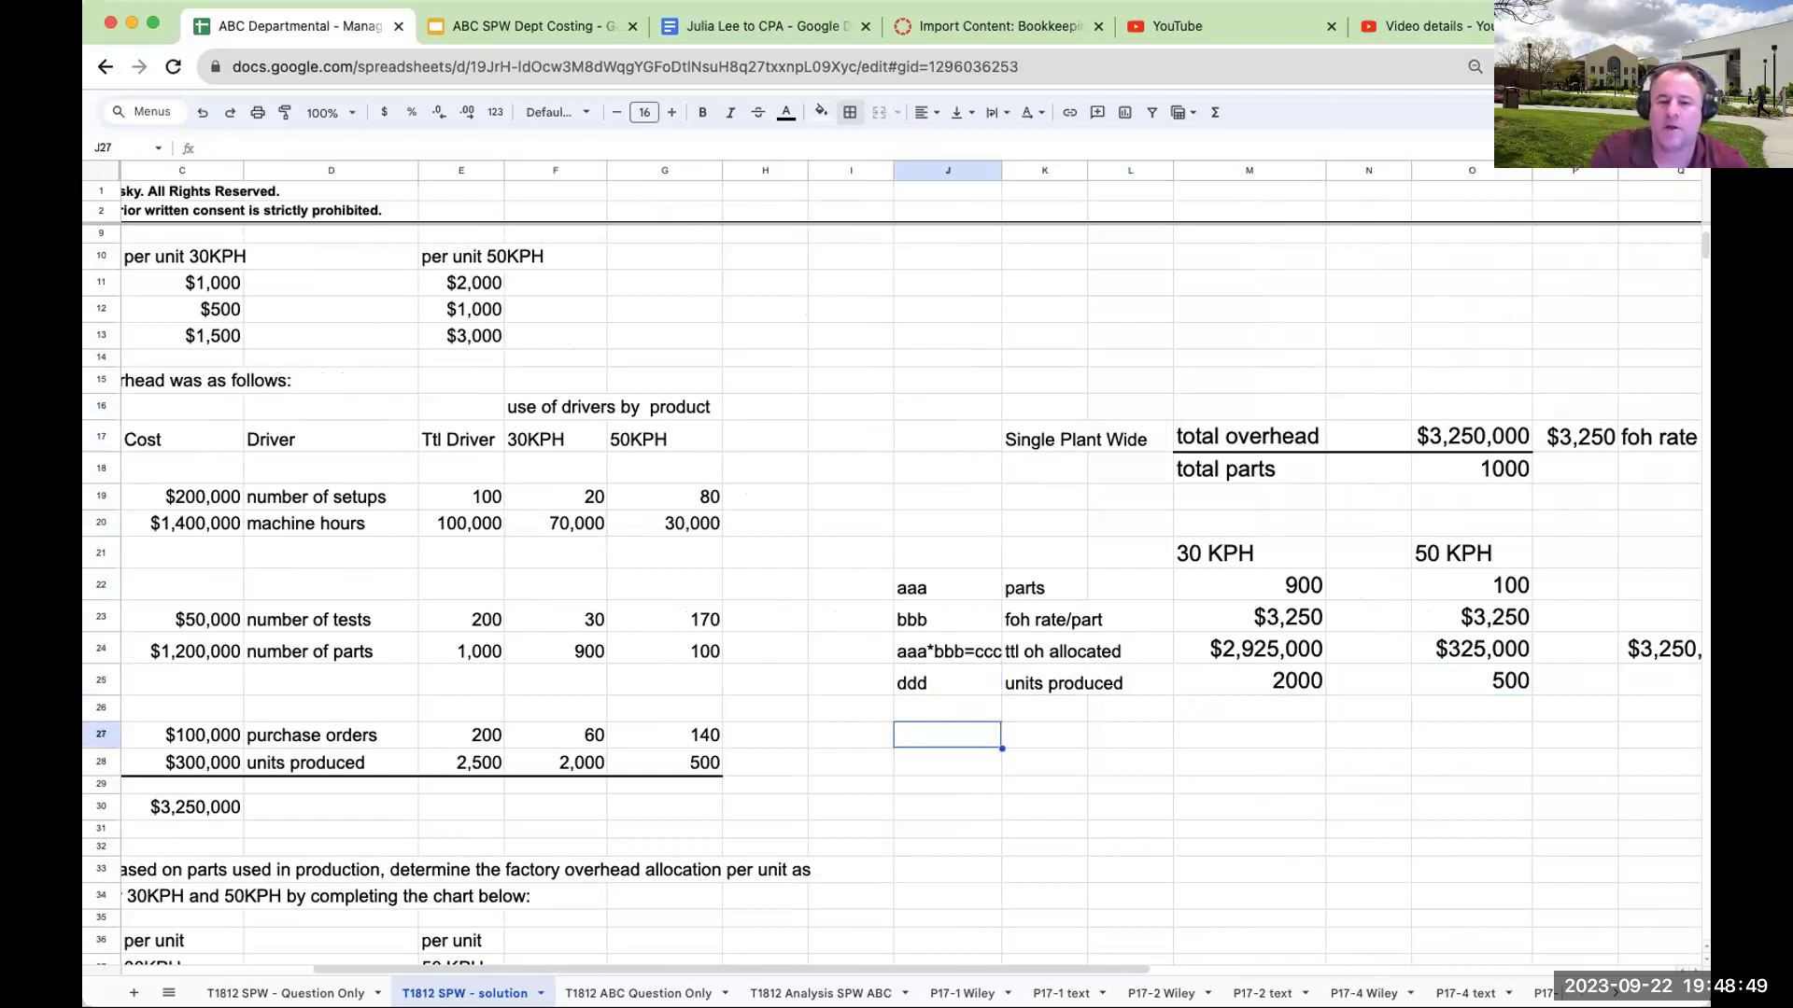
pyautogui.click(1044, 735)
pyautogui.write('t')
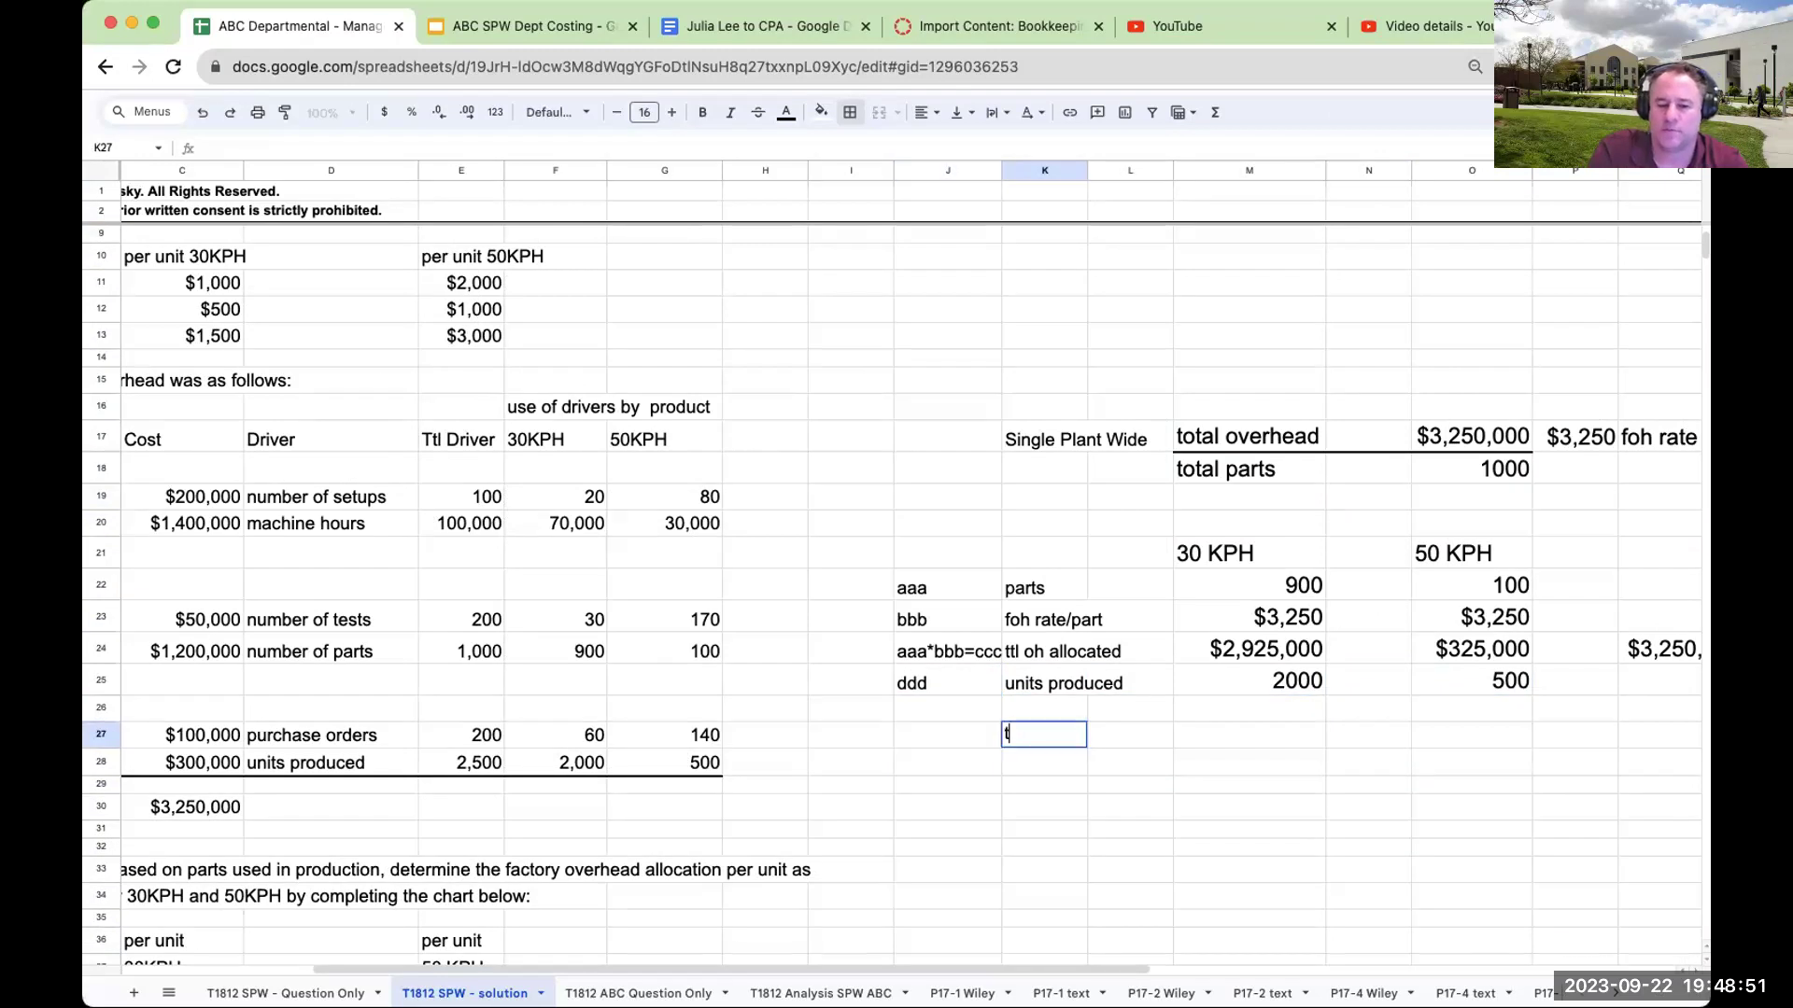
pyautogui.write('tl oh allocated')
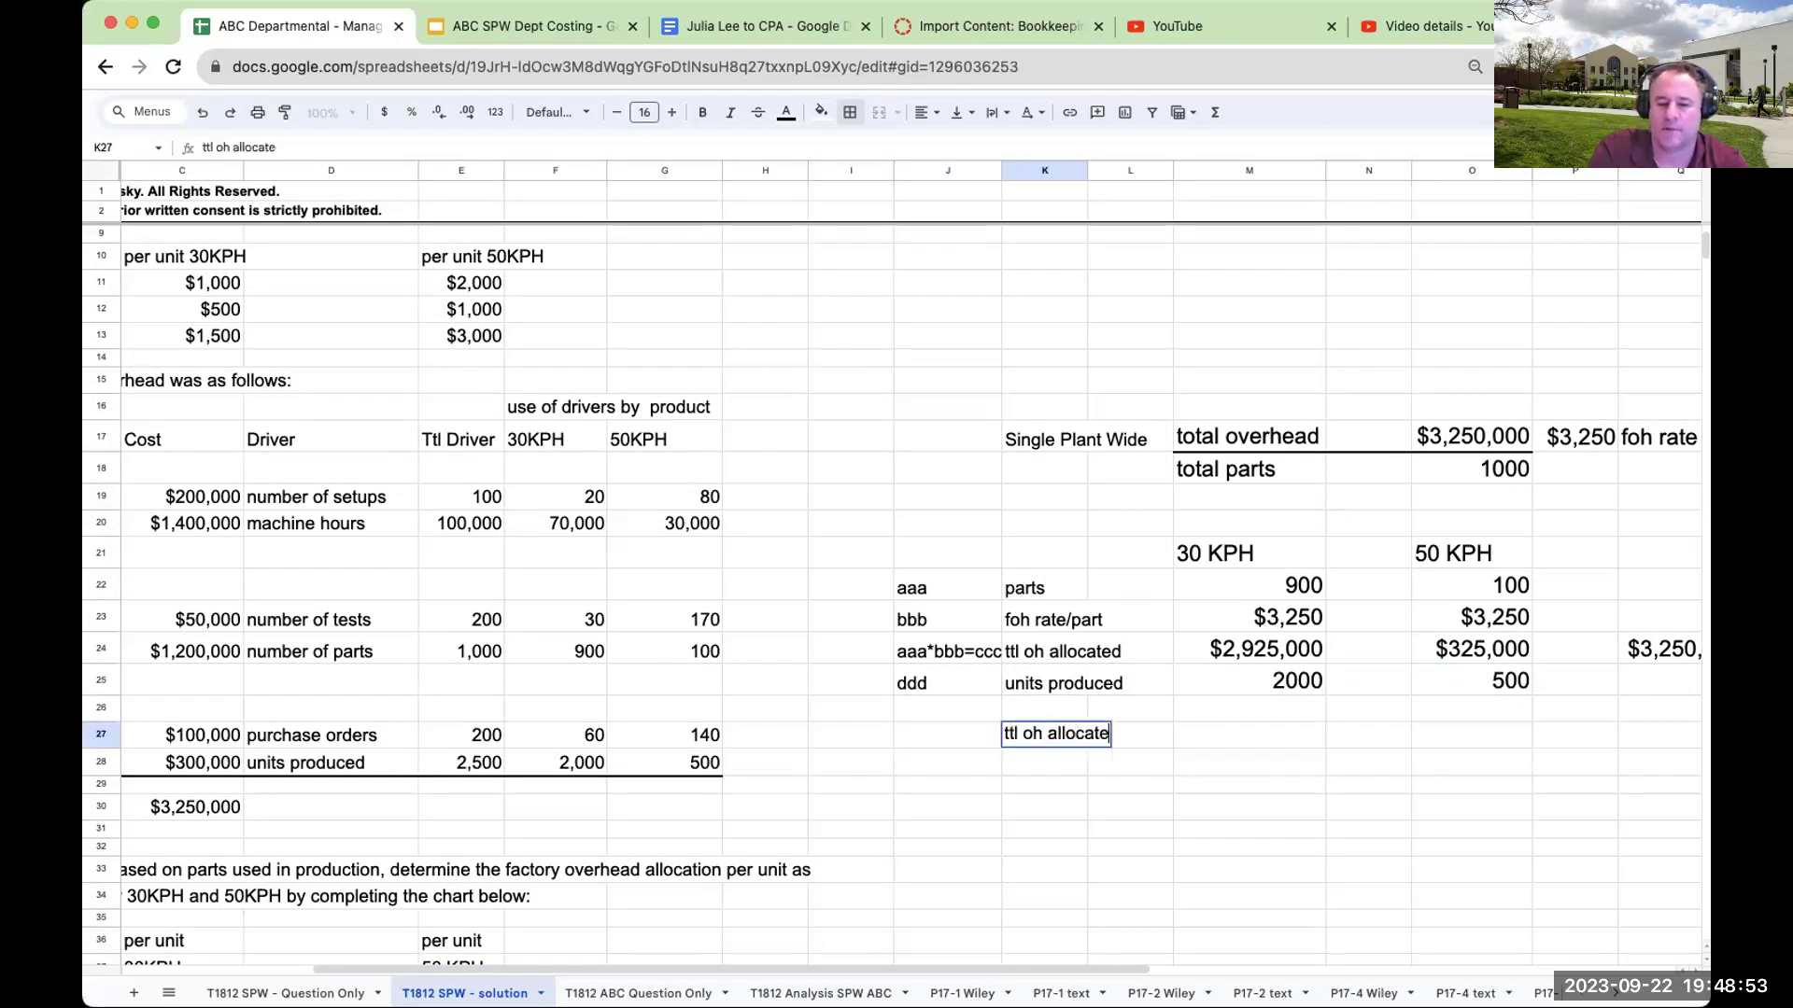
pyautogui.press('Return')
pyautogui.click(1043, 762)
pyautogui.write('units produced')
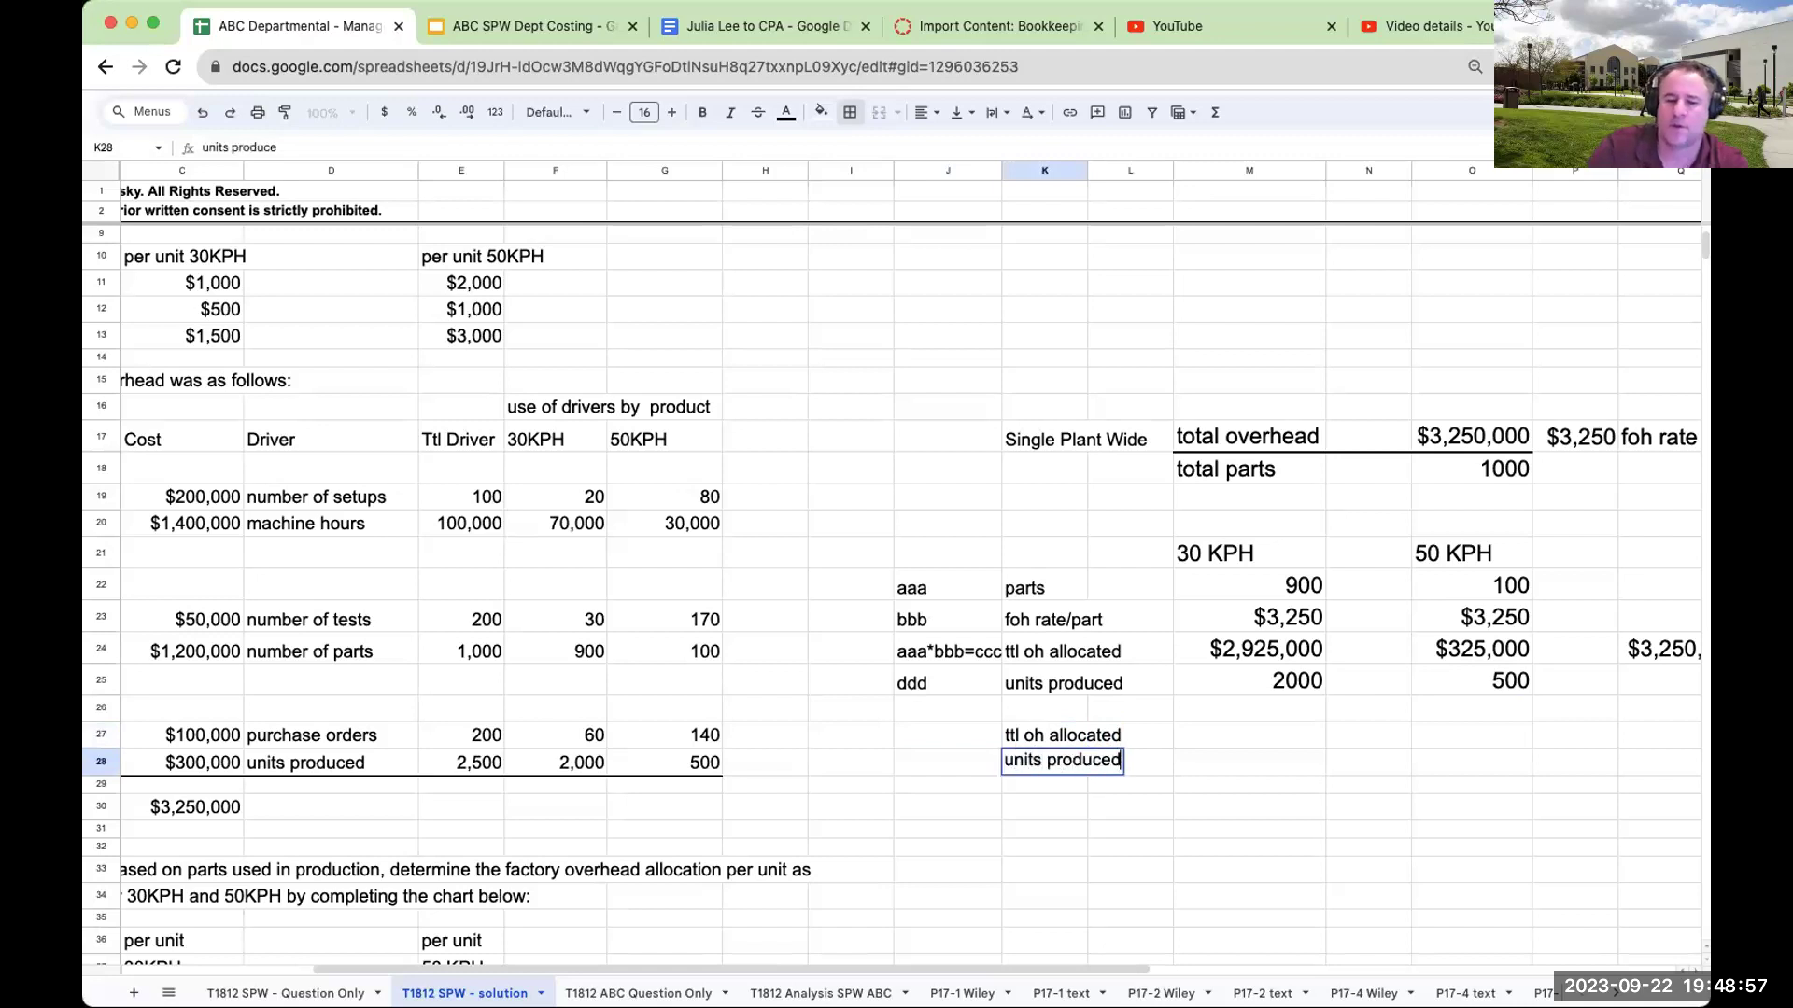
pyautogui.press('Return')
# Link M27 to the 30 KPH allocated overhead in M24 and M28 to its units produced in M25.
pyautogui.press('Up')
pyautogui.press('Up')
pyautogui.press('Right')
pyautogui.press('Right')
pyautogui.write('=')
pyautogui.press('Up')
pyautogui.press('Up')
pyautogui.press('Up')
pyautogui.press('Return')
pyautogui.write('=')
pyautogui.press('Up')
pyautogui.press('Up')
pyautogui.press('Up')
pyautogui.press('Return')
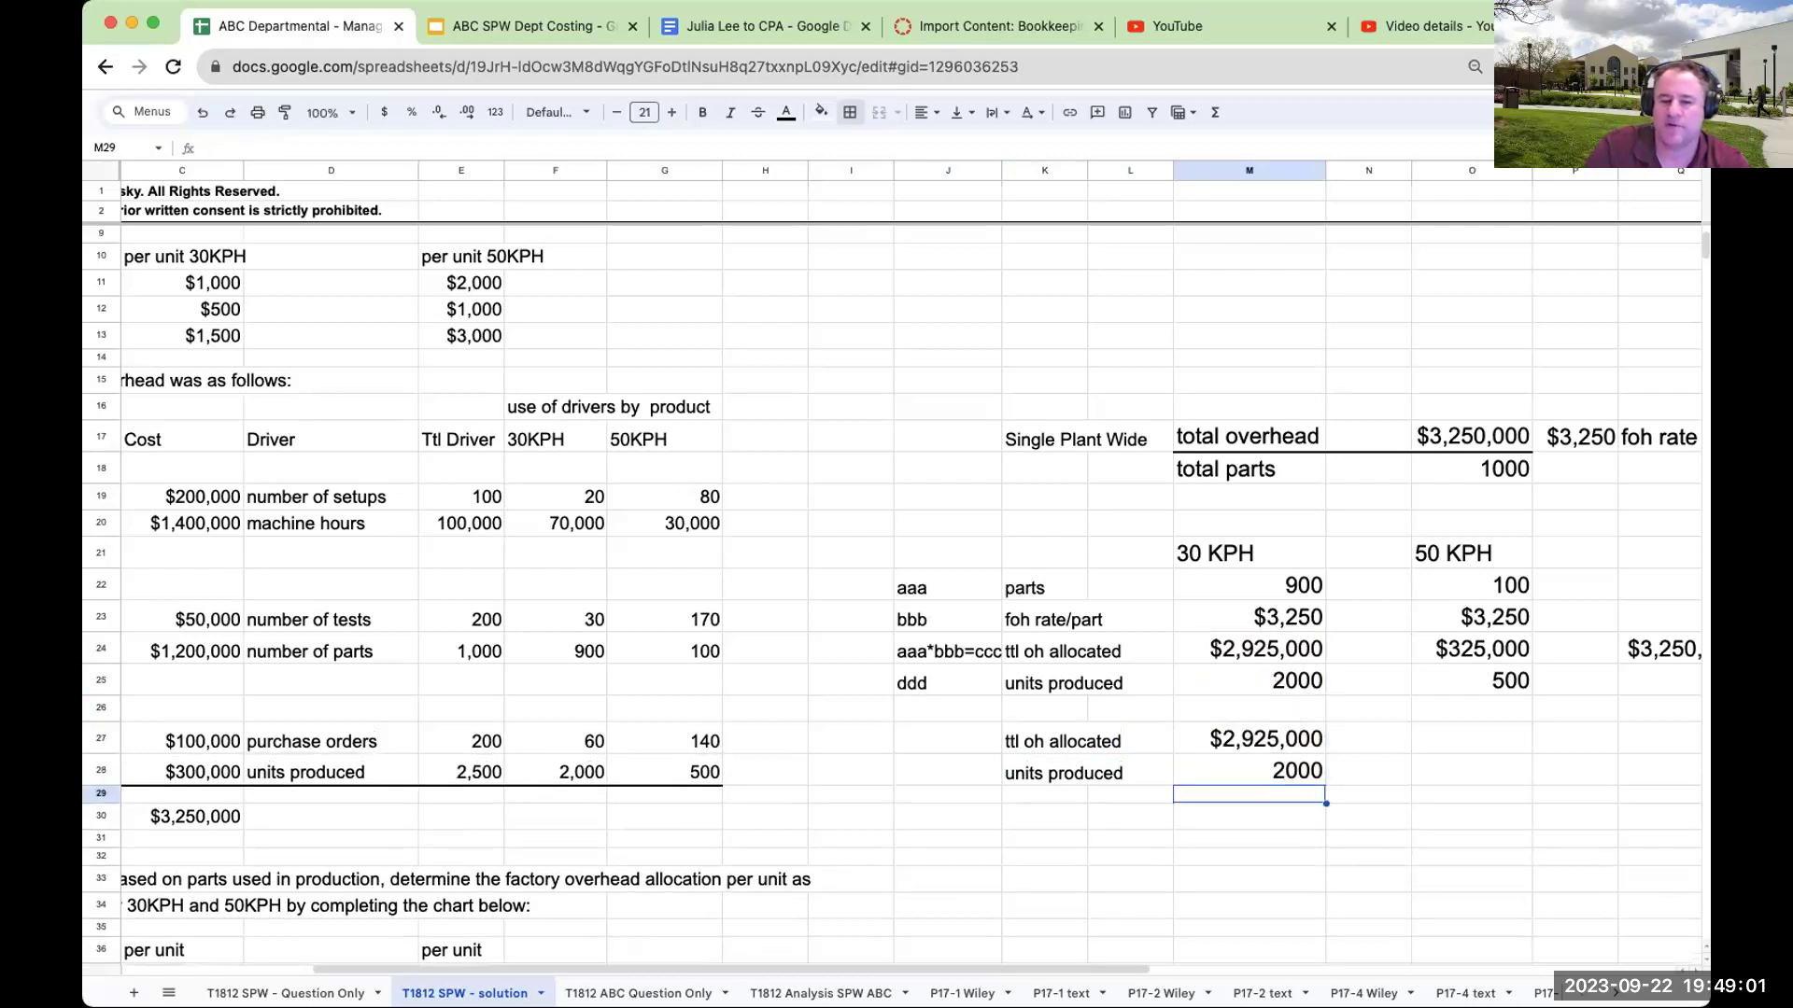
# Add a top border across K28:M28 to form the division line between allocated overhead and units produced.
pyautogui.moveTo(1097, 764); pyautogui.dragTo(1293, 765)
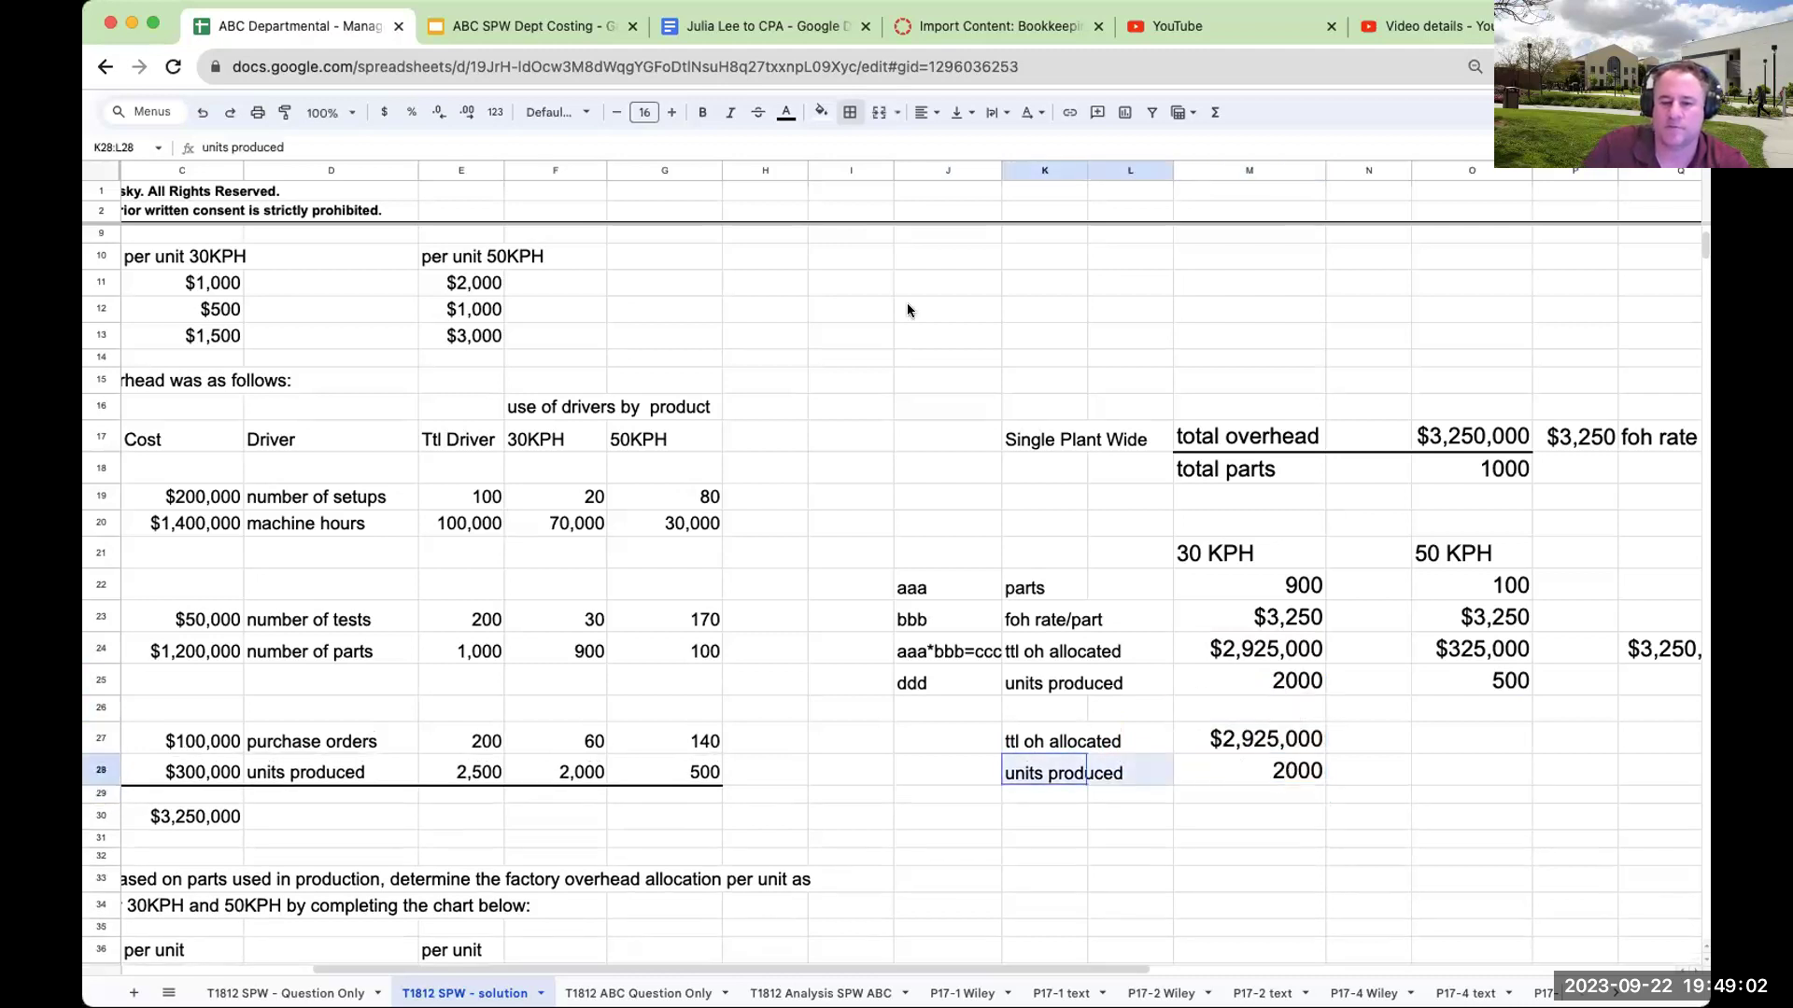
pyautogui.click(849, 112)
pyautogui.click(886, 176)
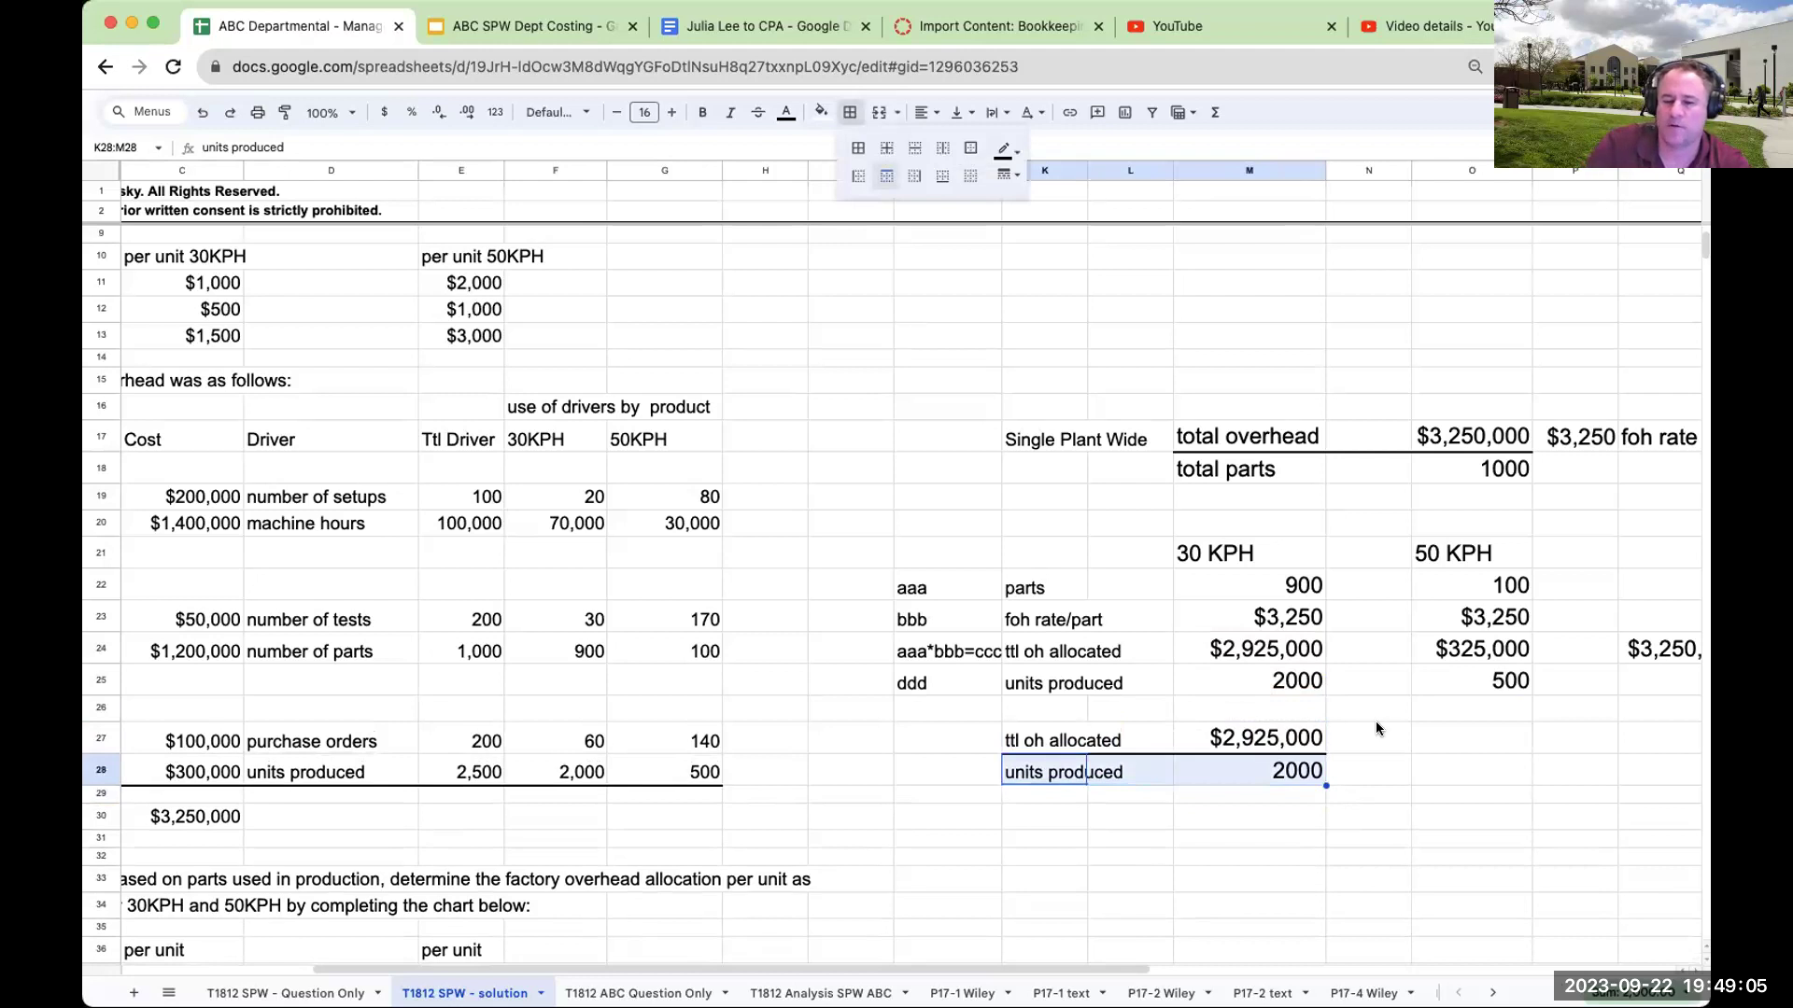
# Compute the 30 KPH overhead per unit in N27 as M27/M28 and show it with two decimal places.
pyautogui.click(1376, 724)
pyautogui.write('+')
pyautogui.press('Left')
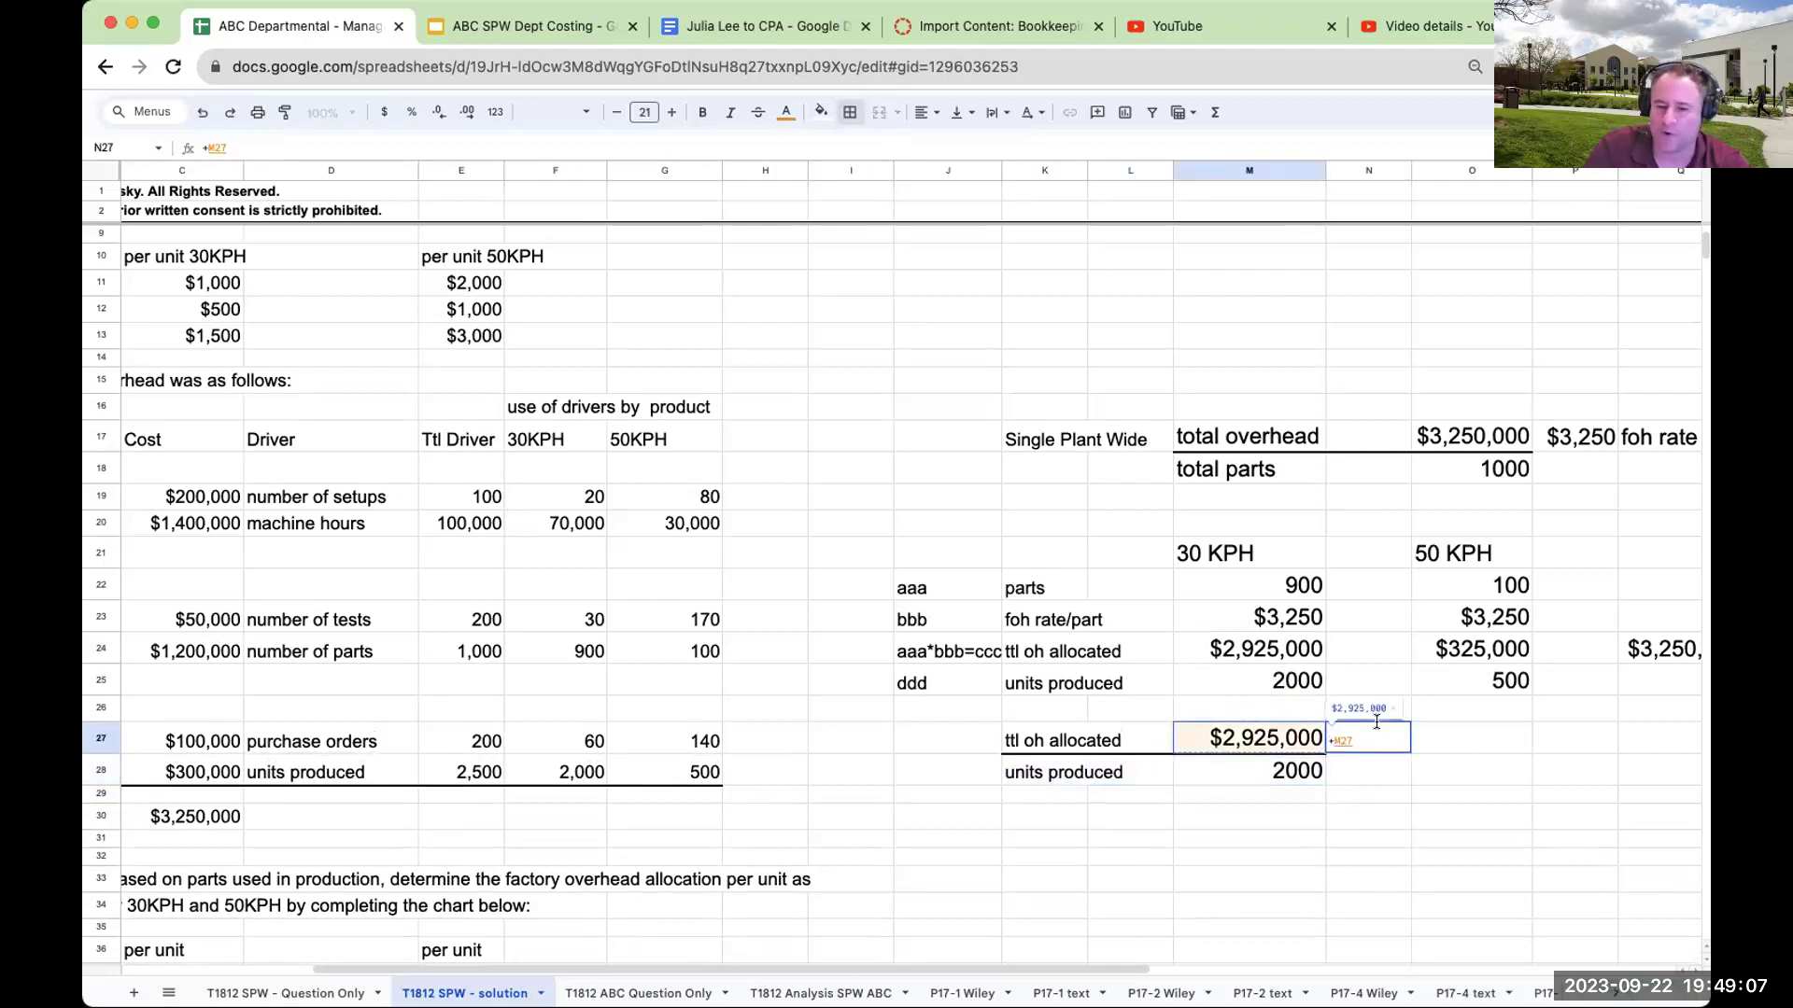
pyautogui.write('/')
pyautogui.press('Down')
pyautogui.press('Return')
pyautogui.press('Up')
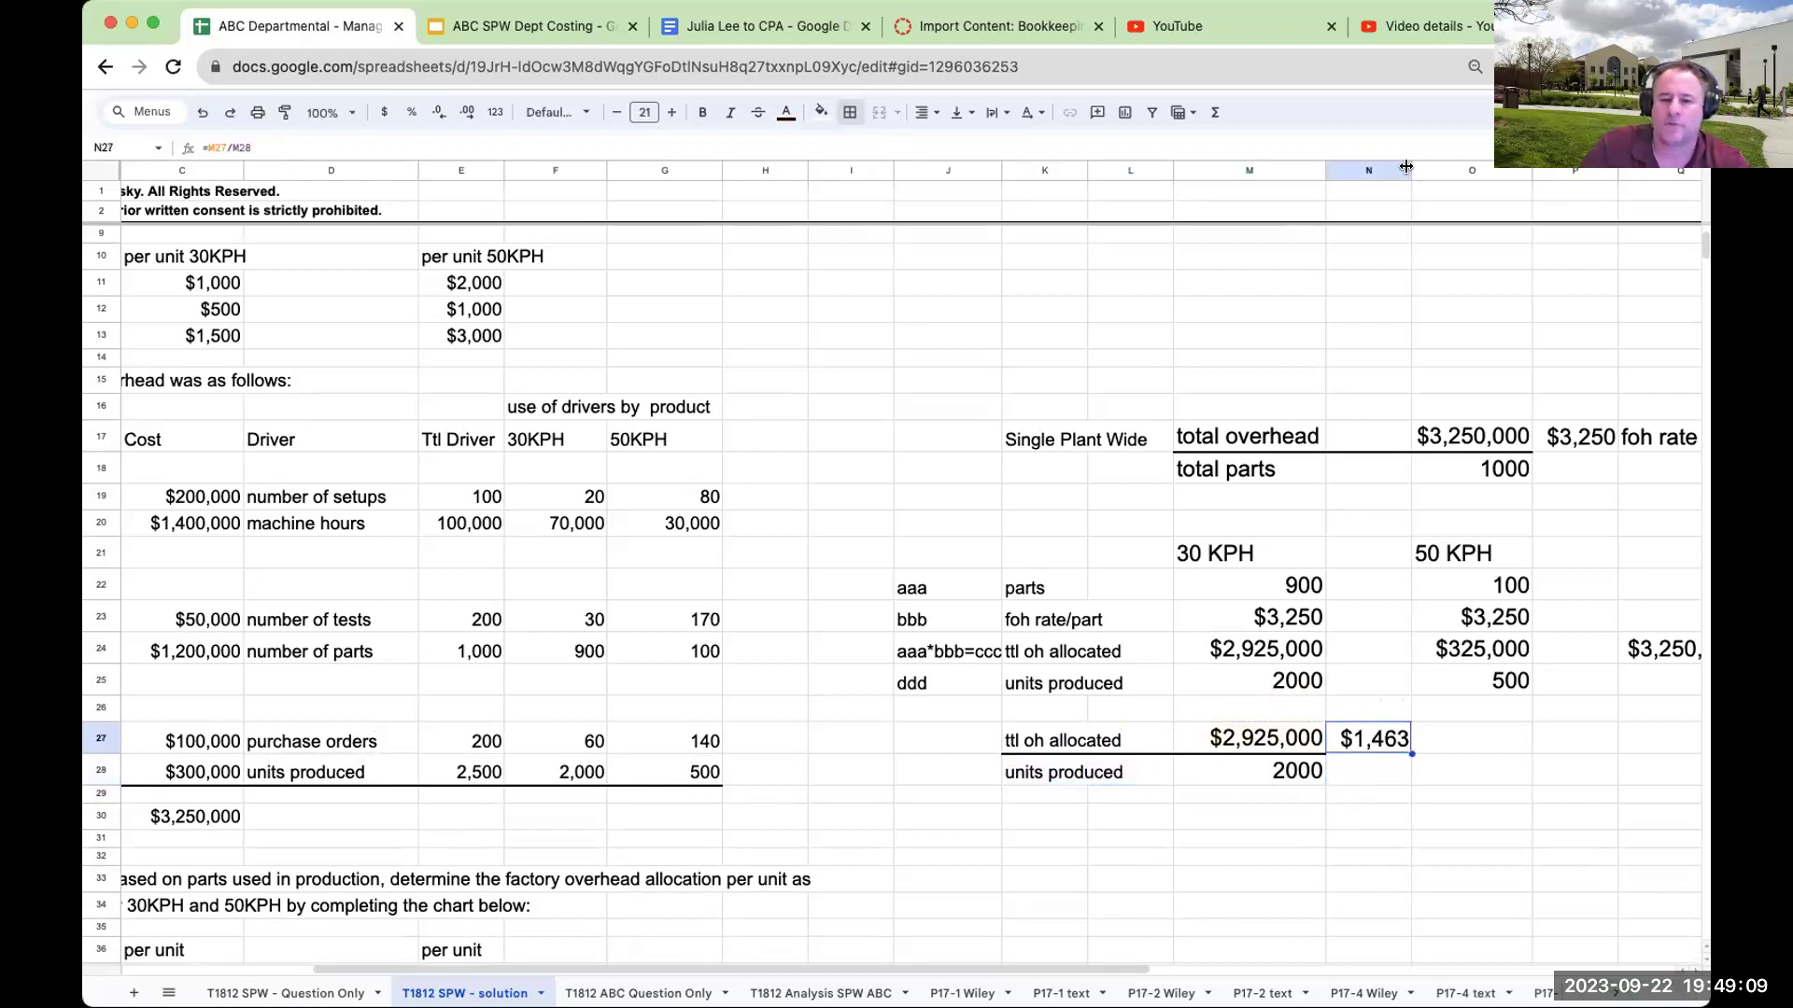
pyautogui.click(468, 111)
pyautogui.click(468, 111)
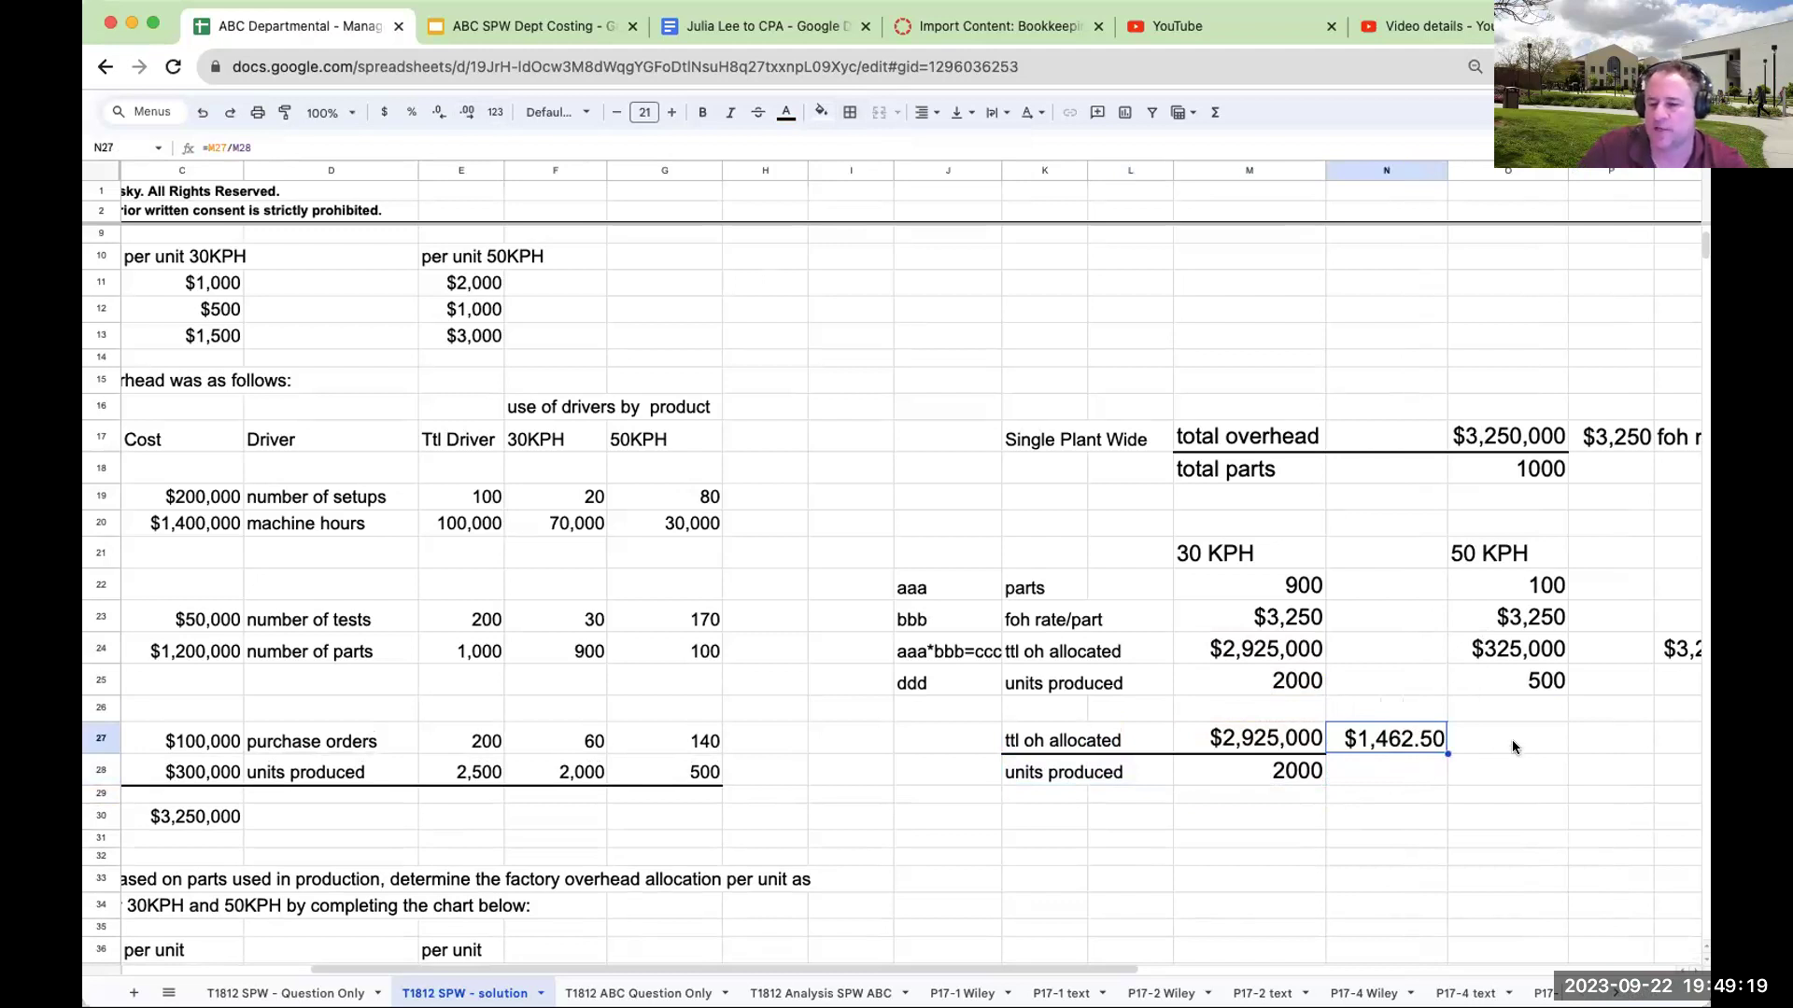
# Link O27 to the 50 KPH allocated overhead in O24 and O28 to its units produced in O25.
pyautogui.click(1566, 744)
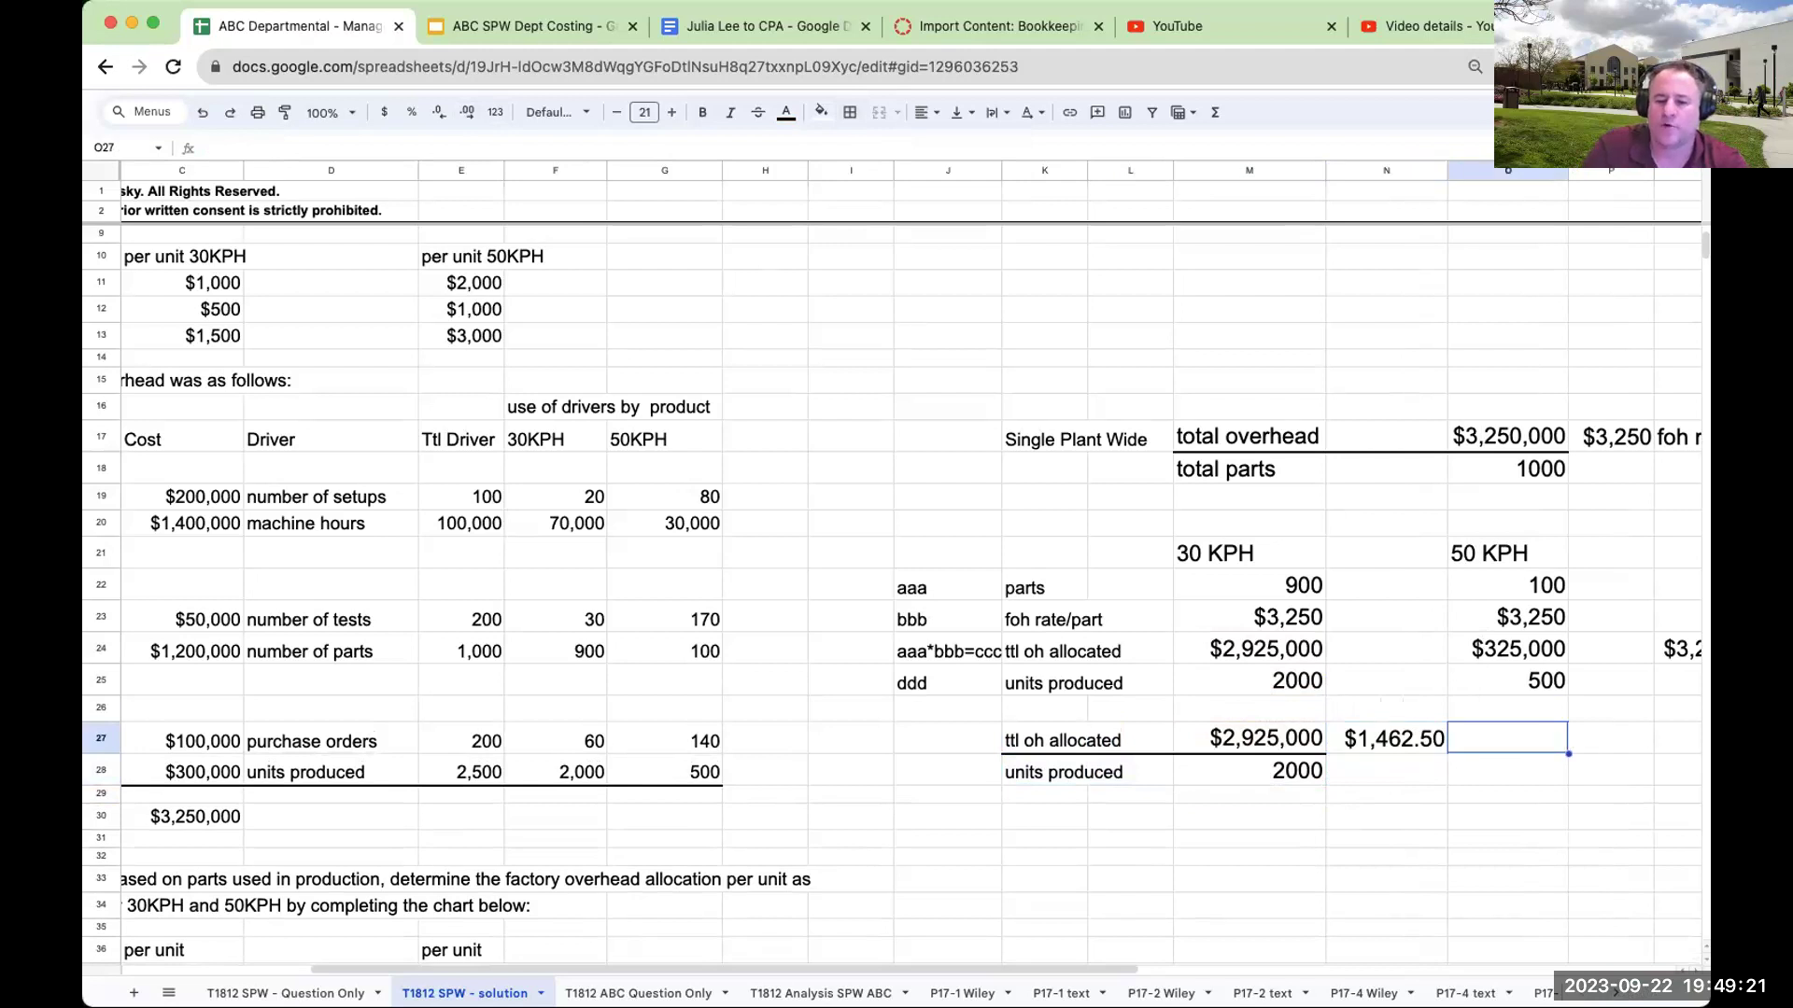
pyautogui.hscroll(2, 896, 560)
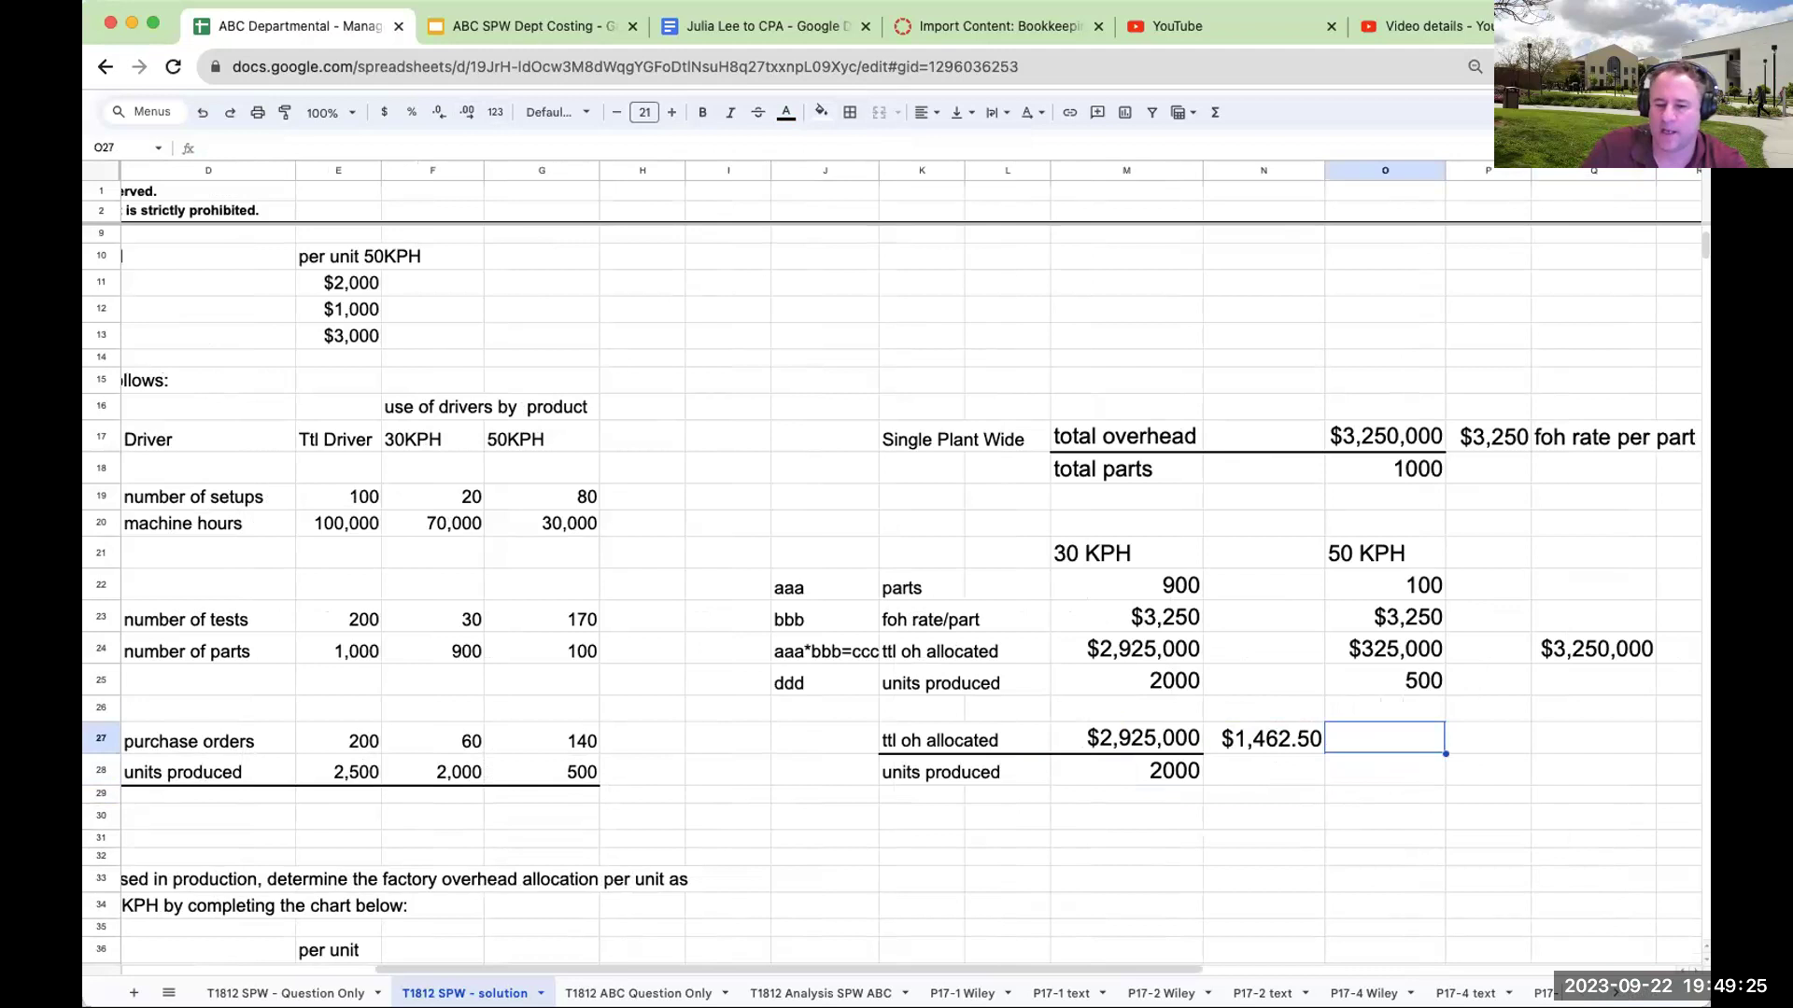
pyautogui.write('=o24')
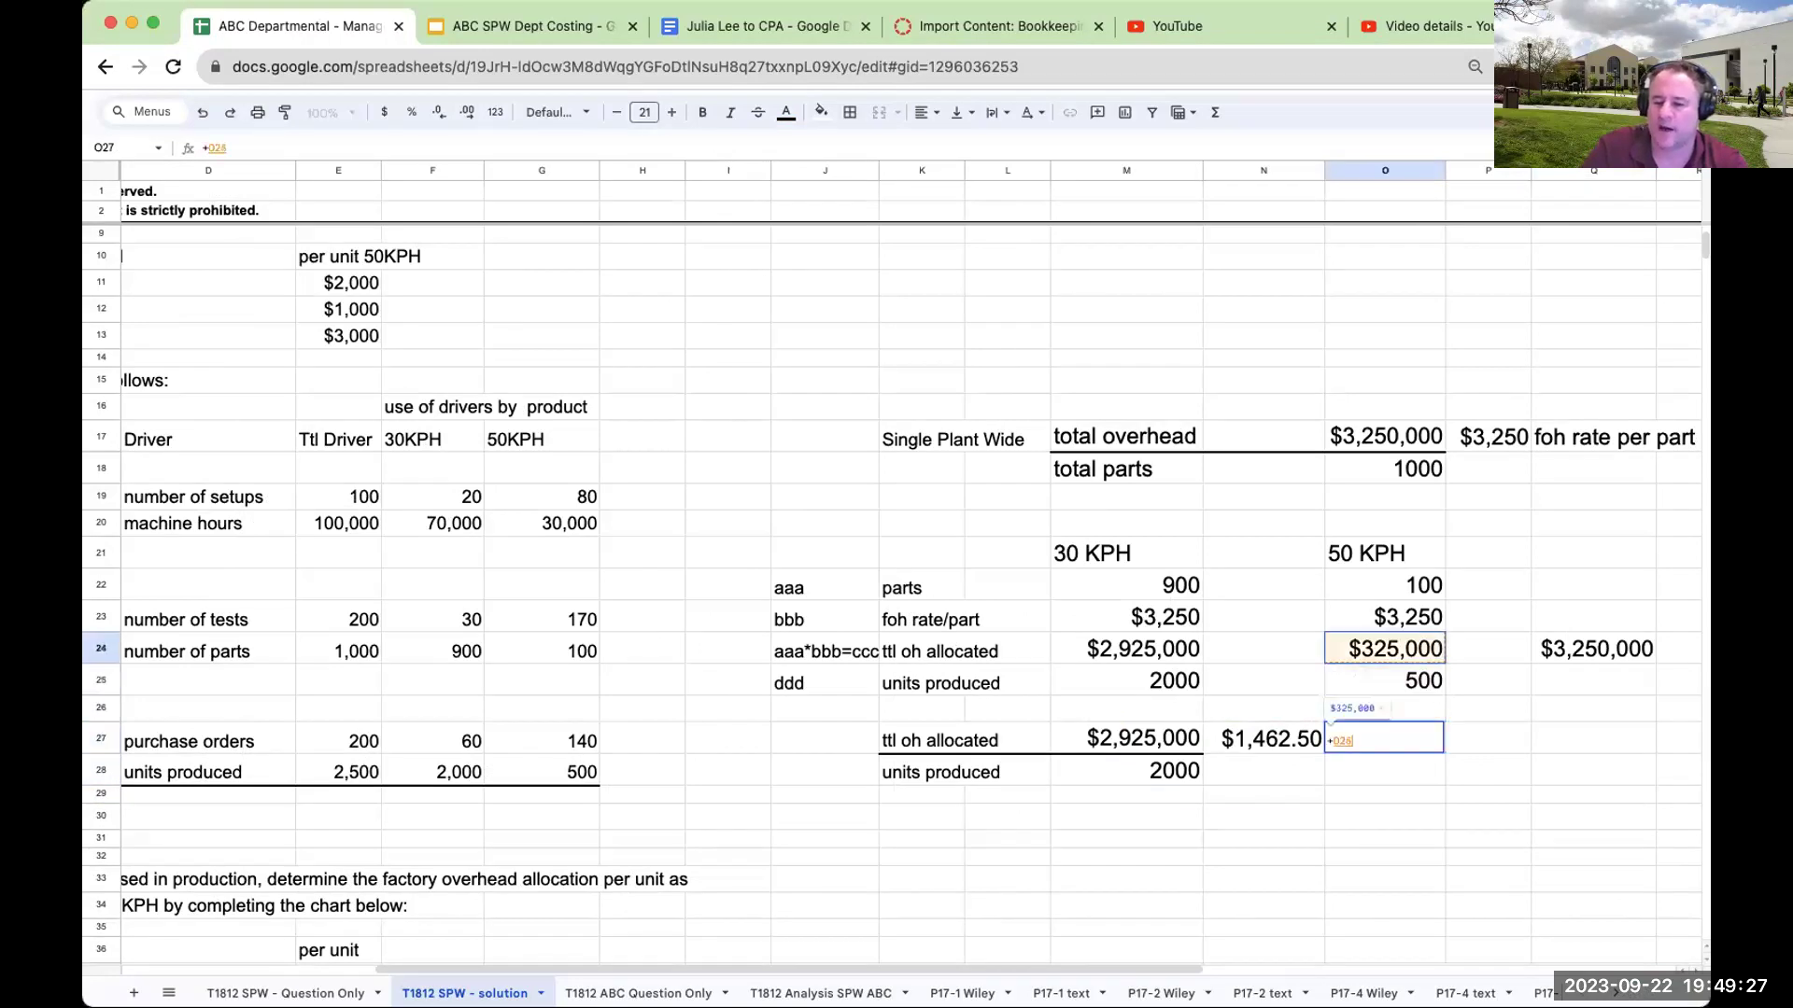
pyautogui.press('Return')
pyautogui.write('=o25')
pyautogui.press('Return')
# Compute the 50 KPH overhead per unit in P27 as O27/O28 and show it with two decimal places.
pyautogui.press('Right')
pyautogui.press('Up')
pyautogui.press('Up')
pyautogui.write('=o27/o28')
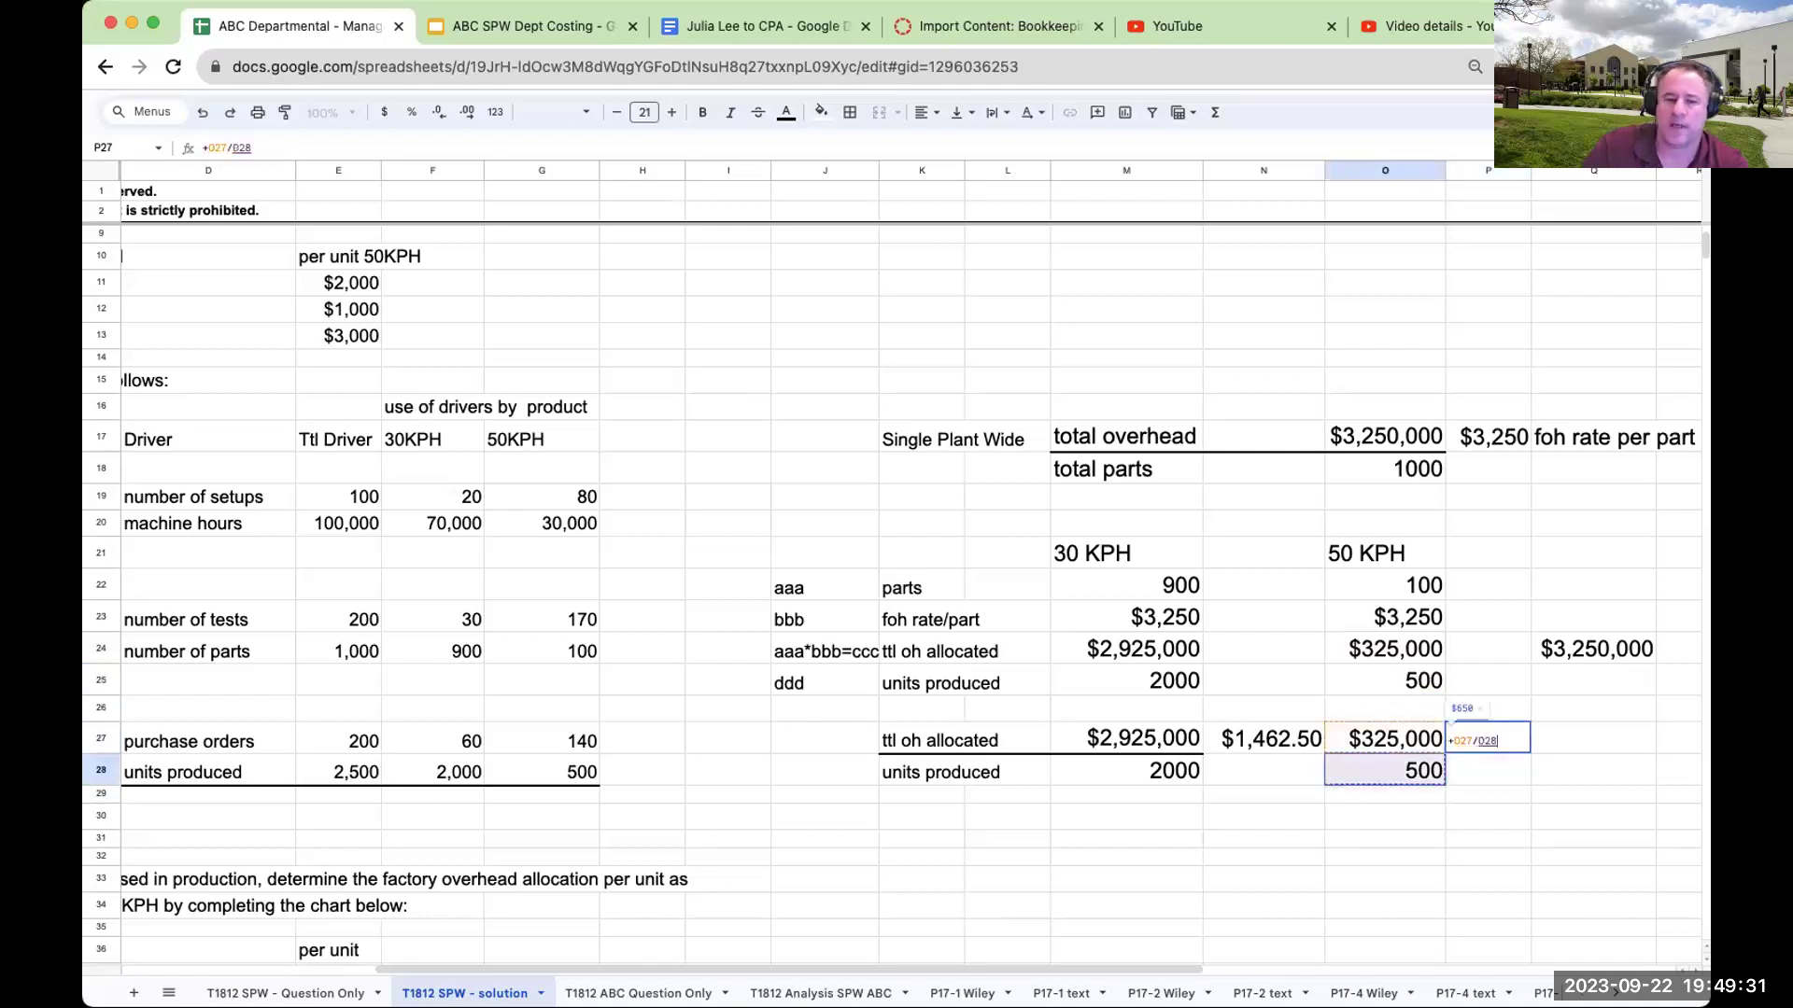
pyautogui.press('Return')
pyautogui.press('Up')
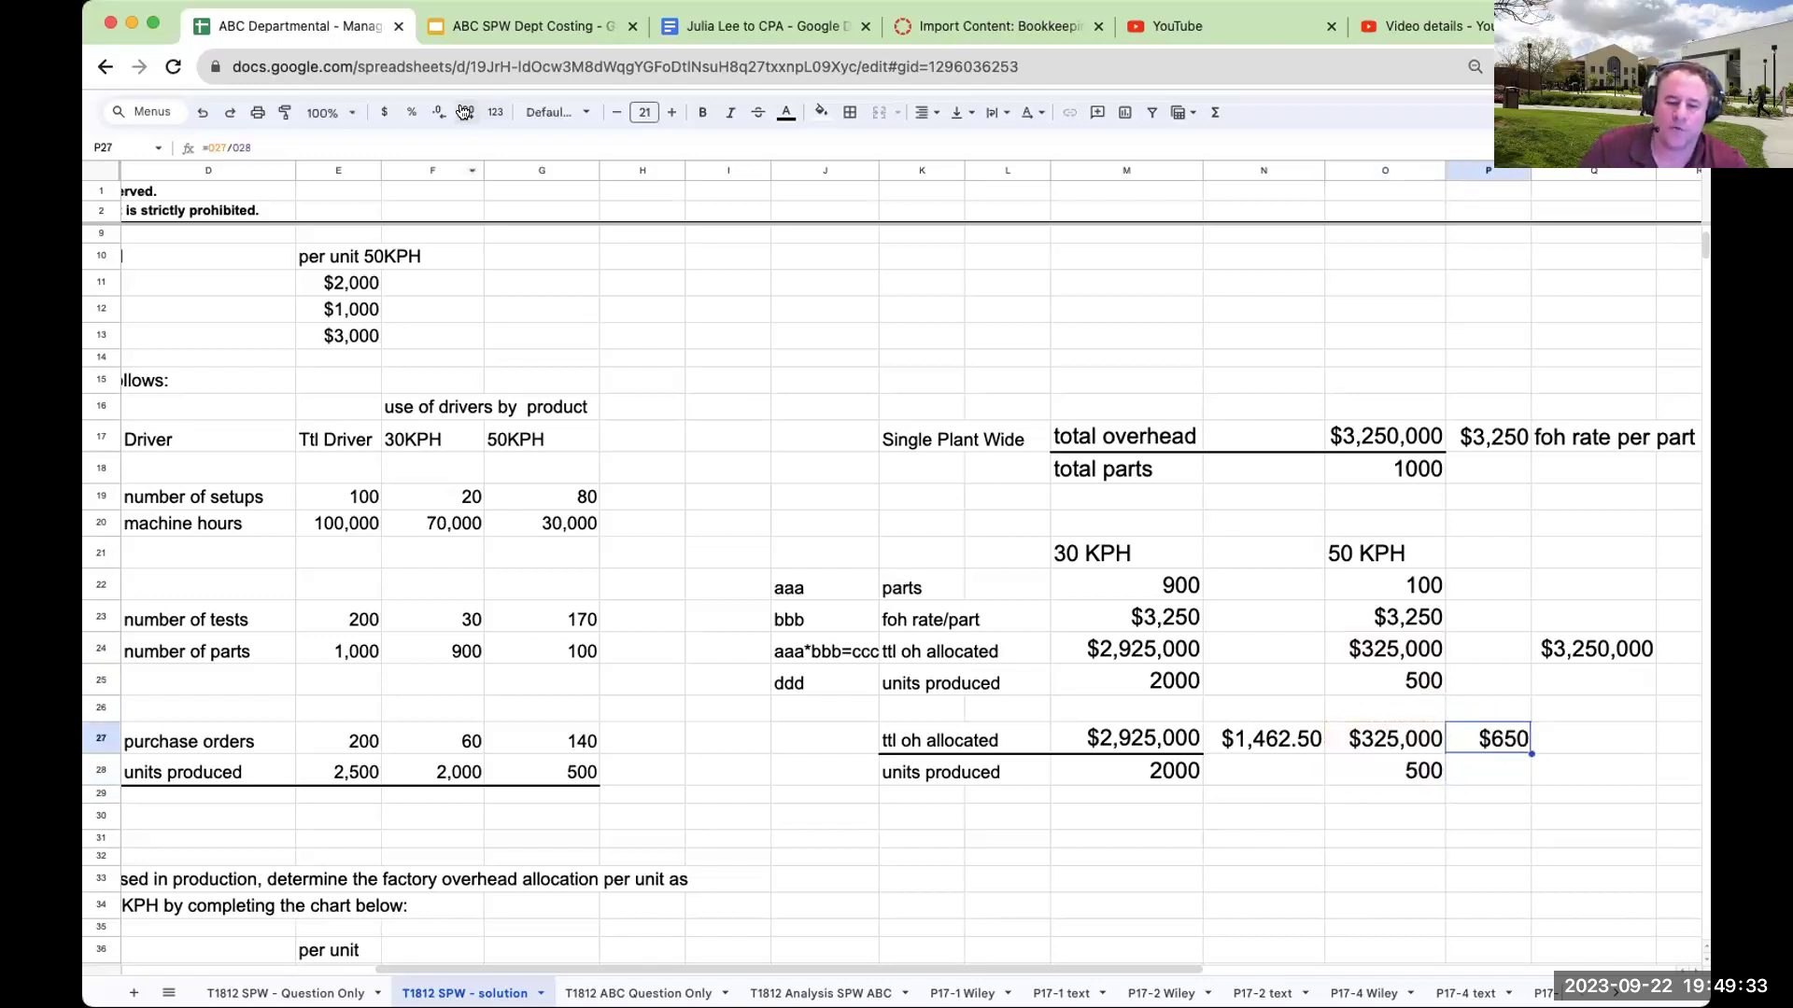
pyautogui.click(468, 113)
# Add a top border to O28 as the division line between 50 KPH allocated overhead and units produced.
pyautogui.press('Left')
pyautogui.press('Down')
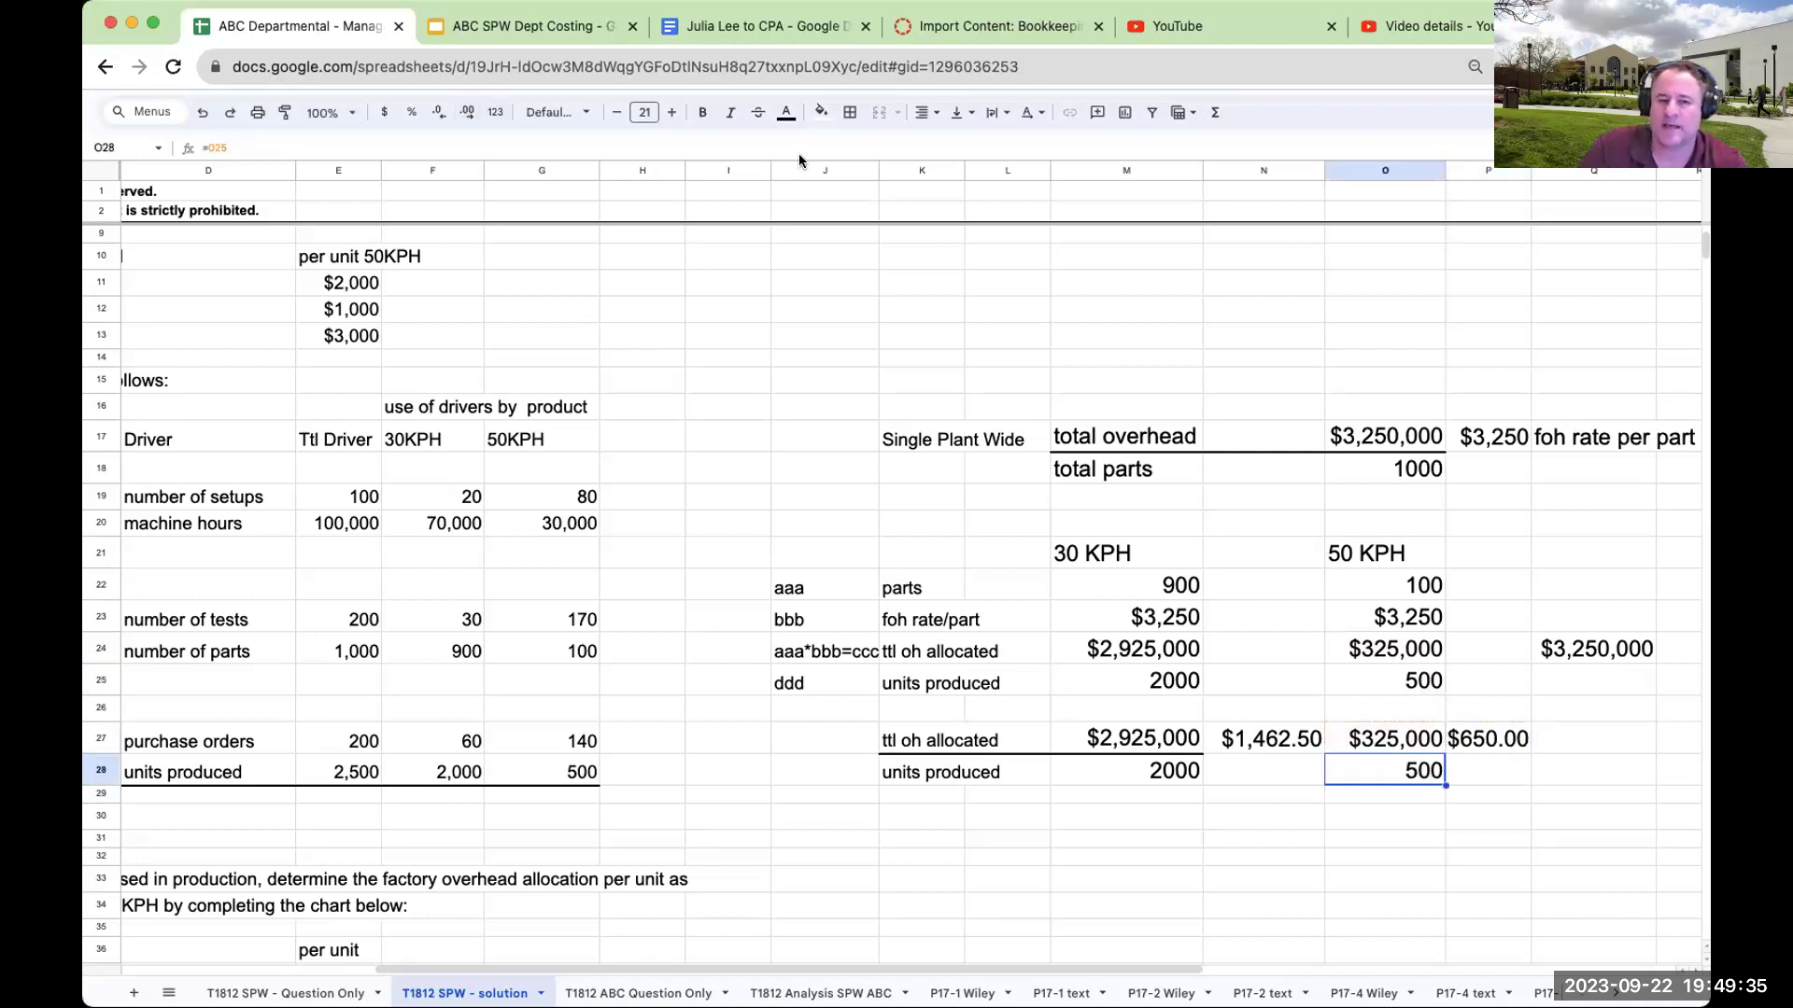
pyautogui.click(851, 112)
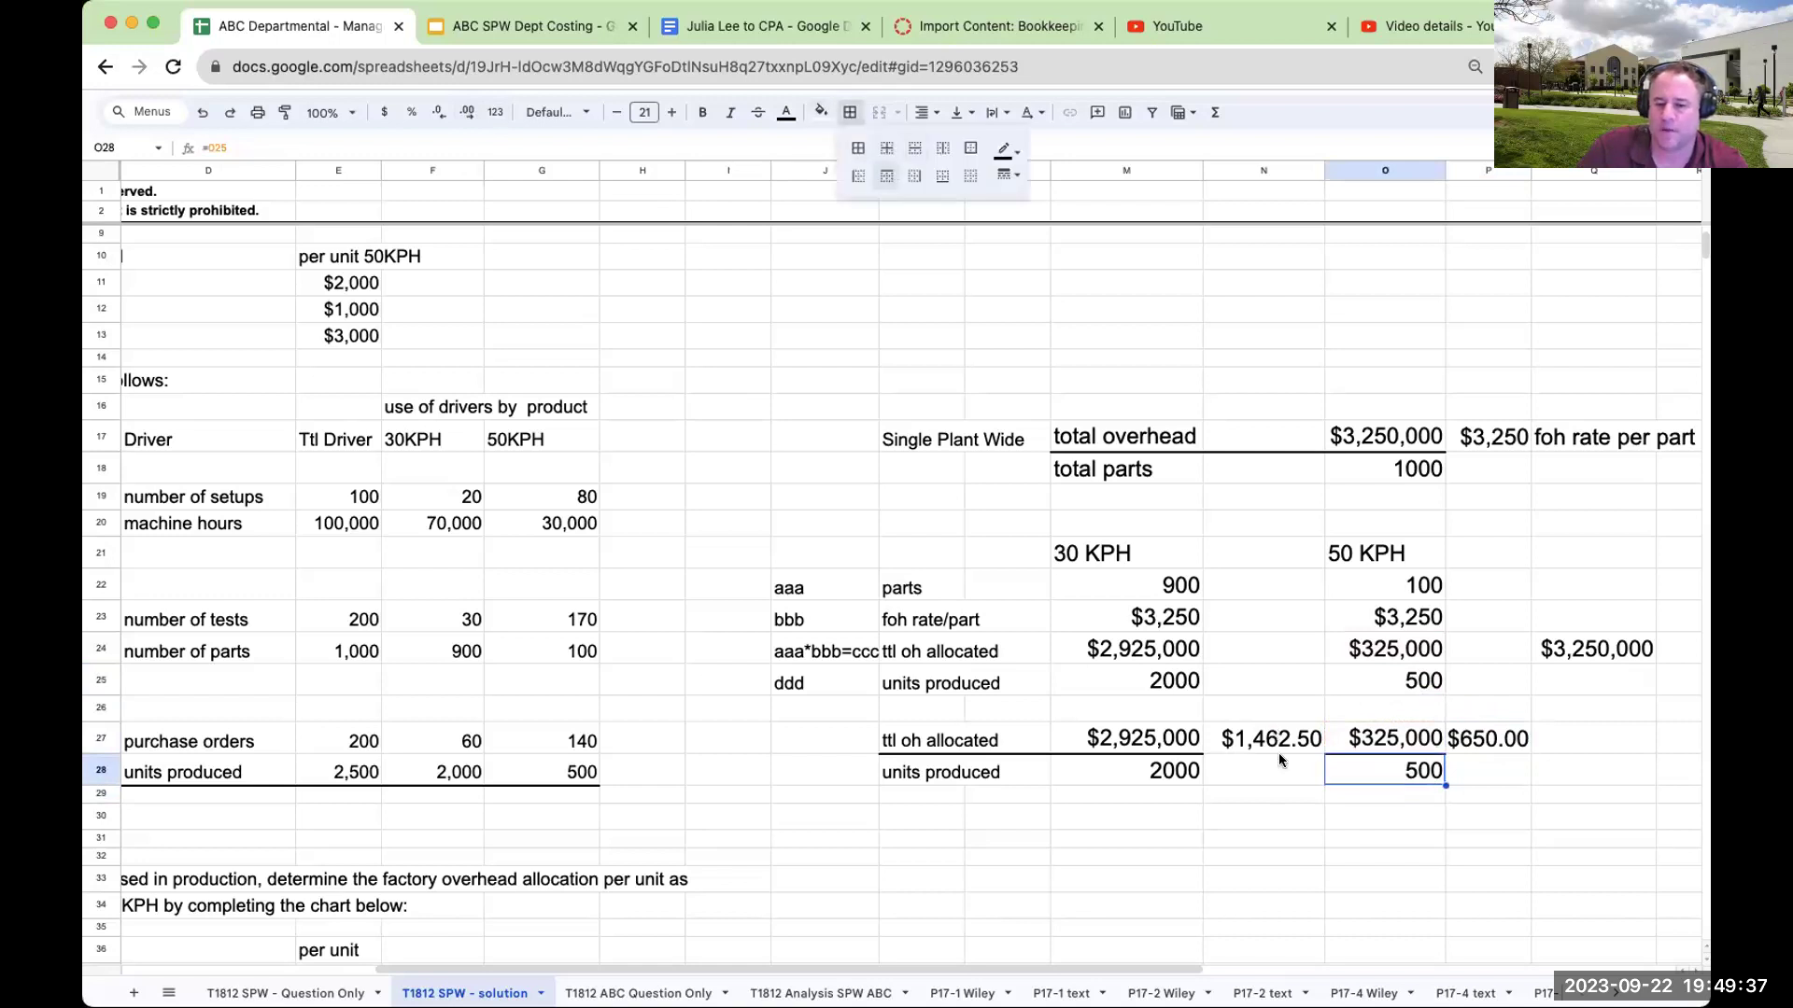
pyautogui.click(1281, 855)
pyautogui.scroll(3, 1258, 829)
pyautogui.scroll(-5, 1258, 829)
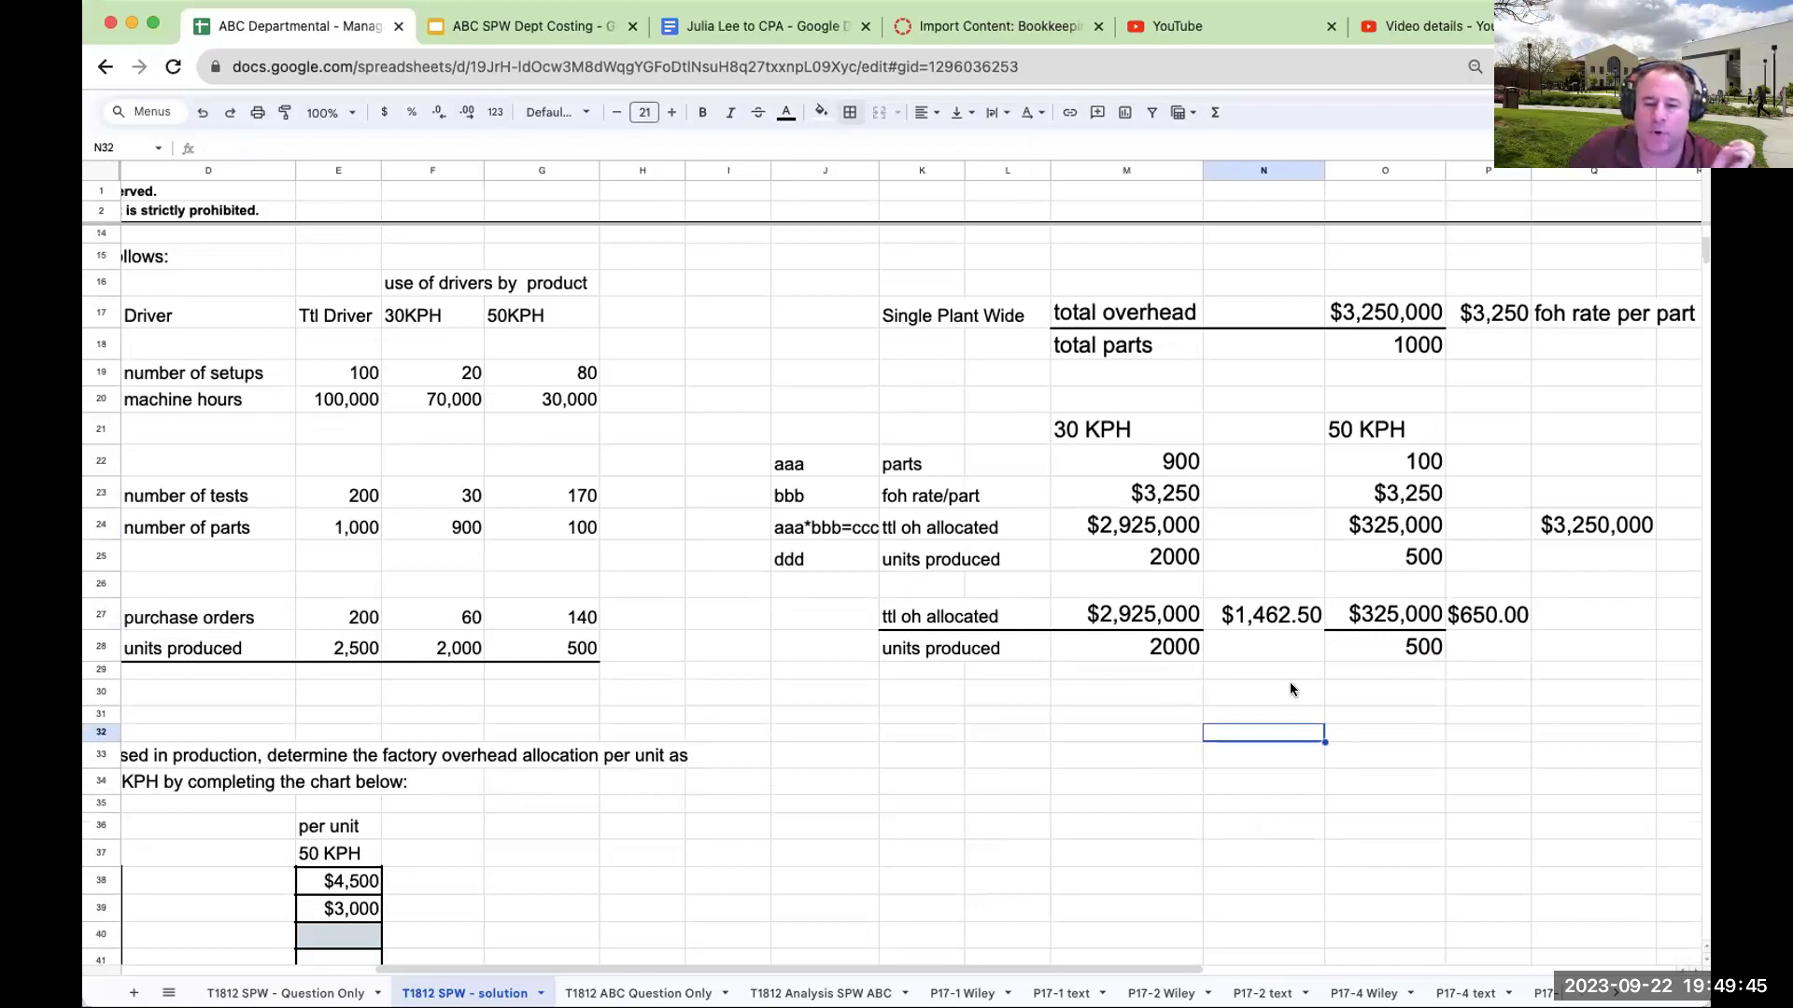
# Format the units produced in M28:O28 as numbers with a thousands separator and no decimal places.
pyautogui.moveTo(1127, 658); pyautogui.dragTo(1379, 655)
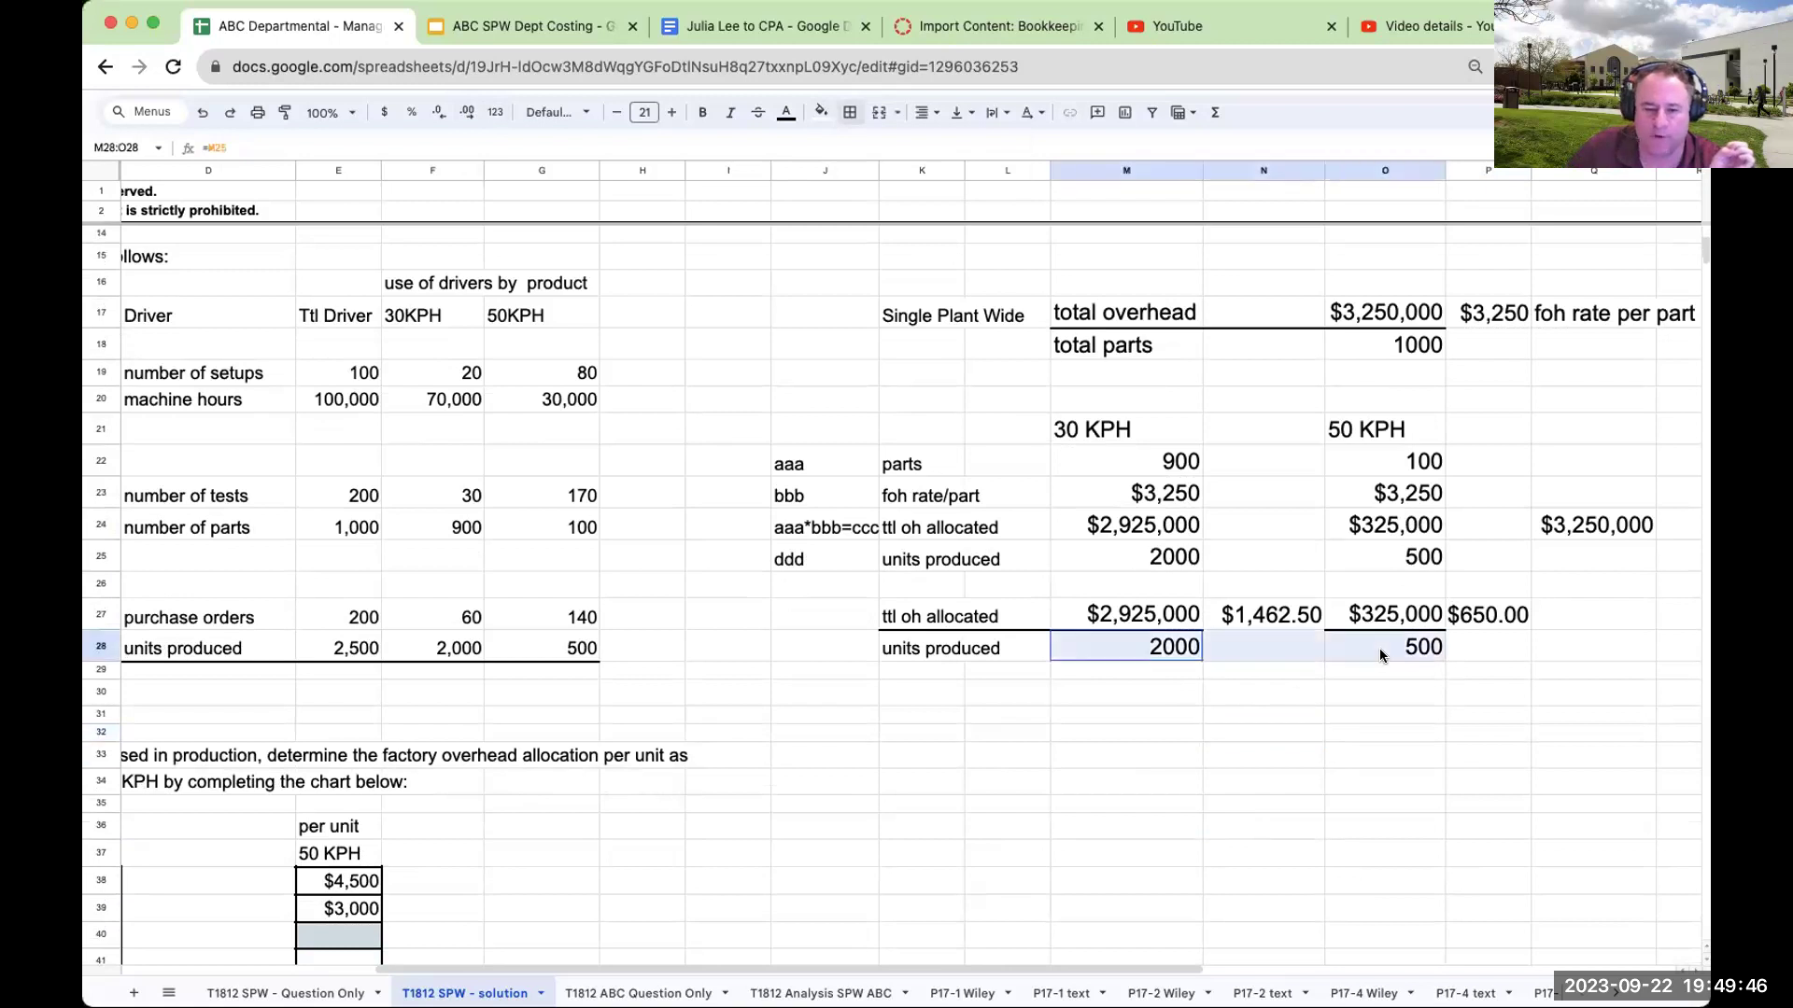
pyautogui.click(494, 112)
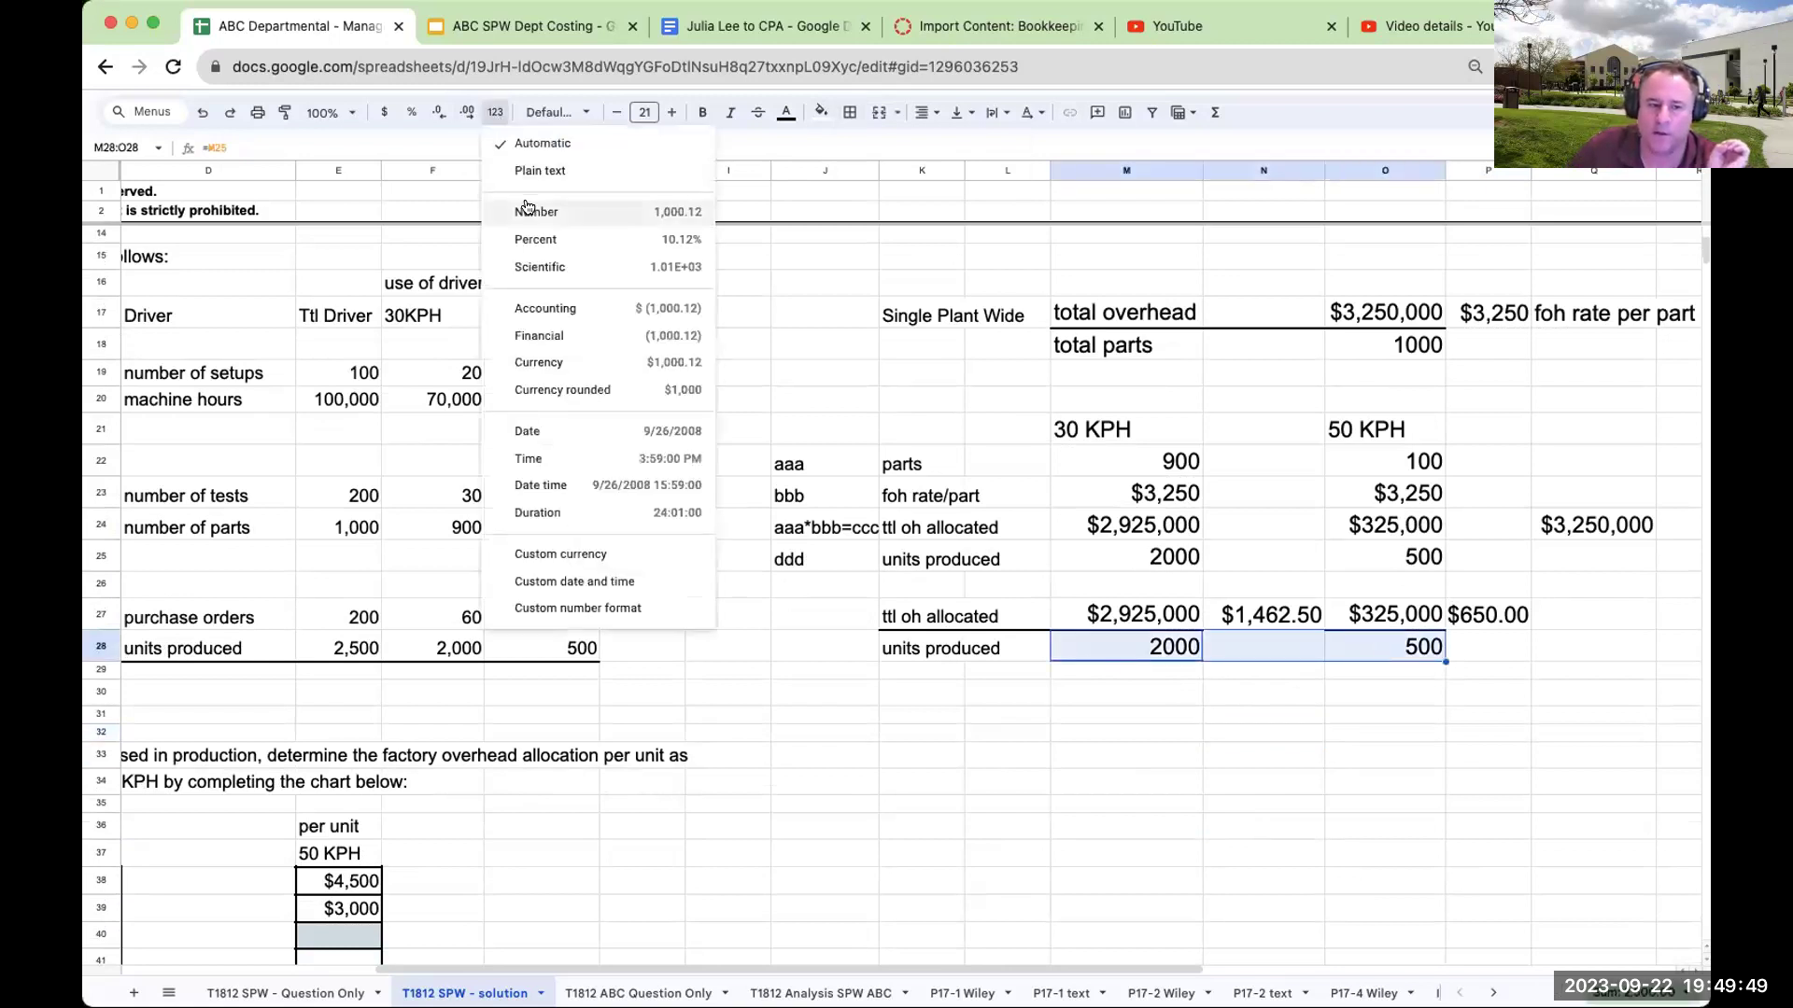
pyautogui.click(513, 211)
pyautogui.doubleClick(437, 113)
pyautogui.click(969, 688)
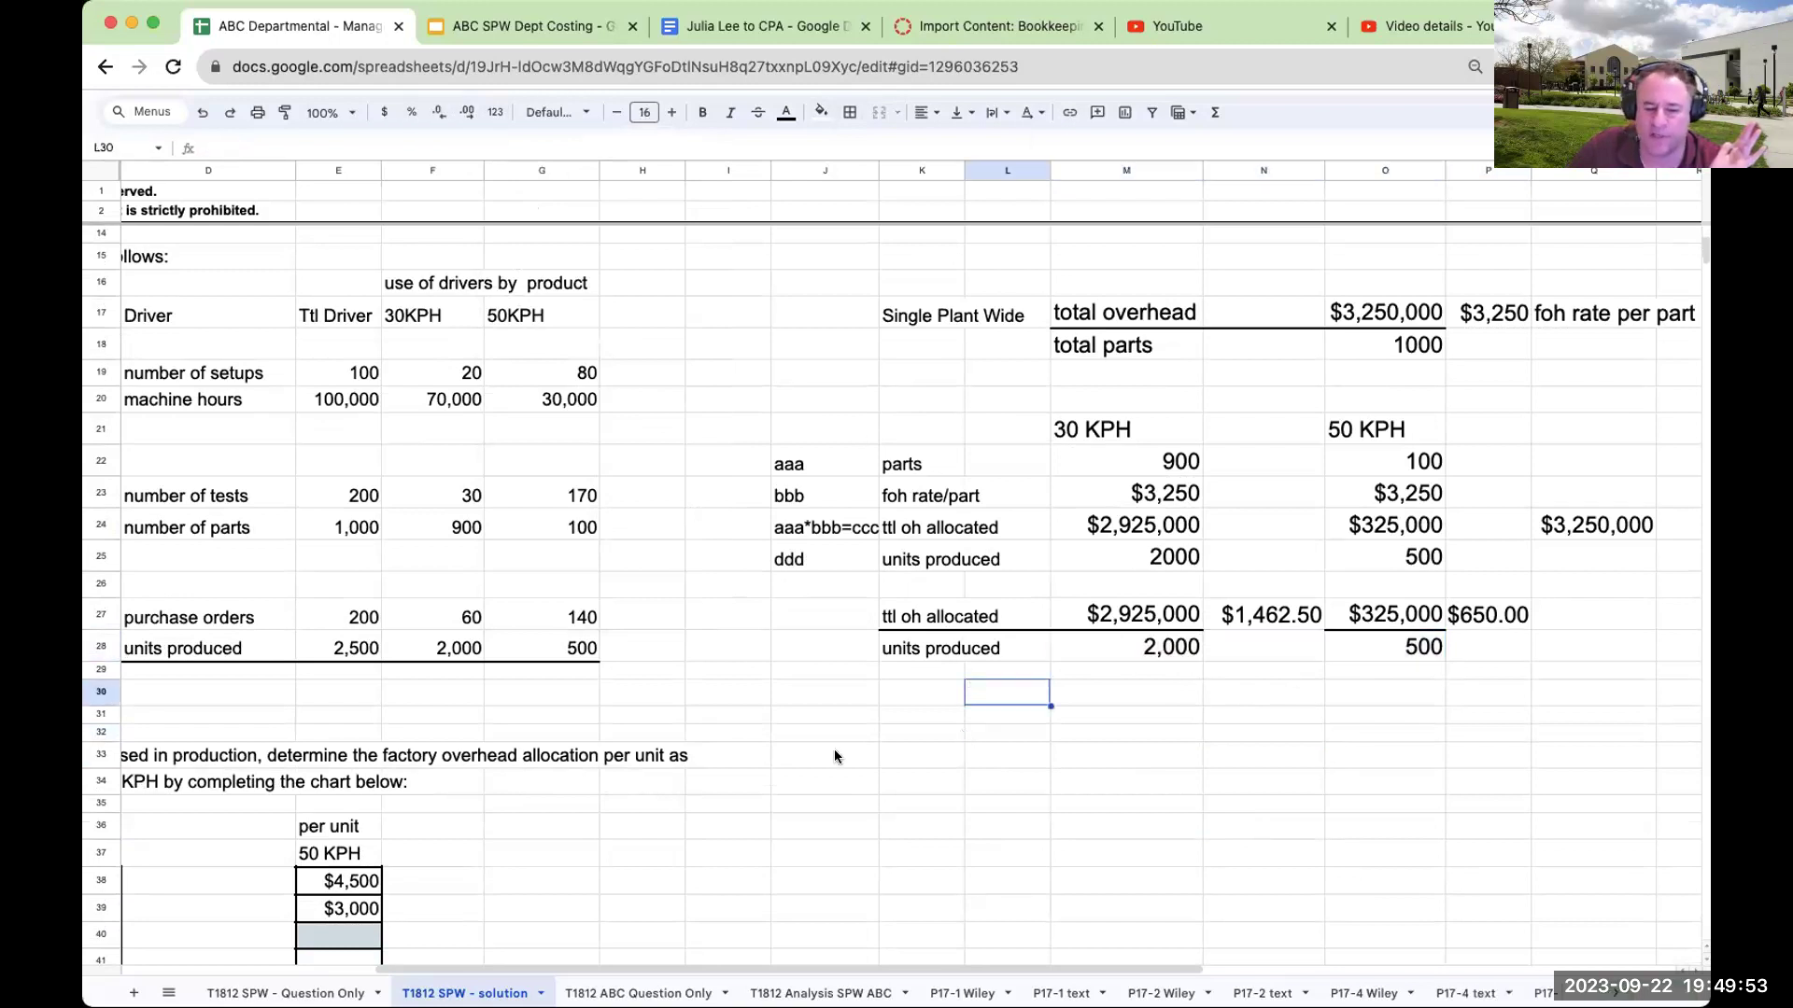
# Link the 30KPH FOH cell C40 in the gross profit chart to the overhead per unit in N27.
pyautogui.scroll(-3, 821, 756)
pyautogui.click(814, 758)
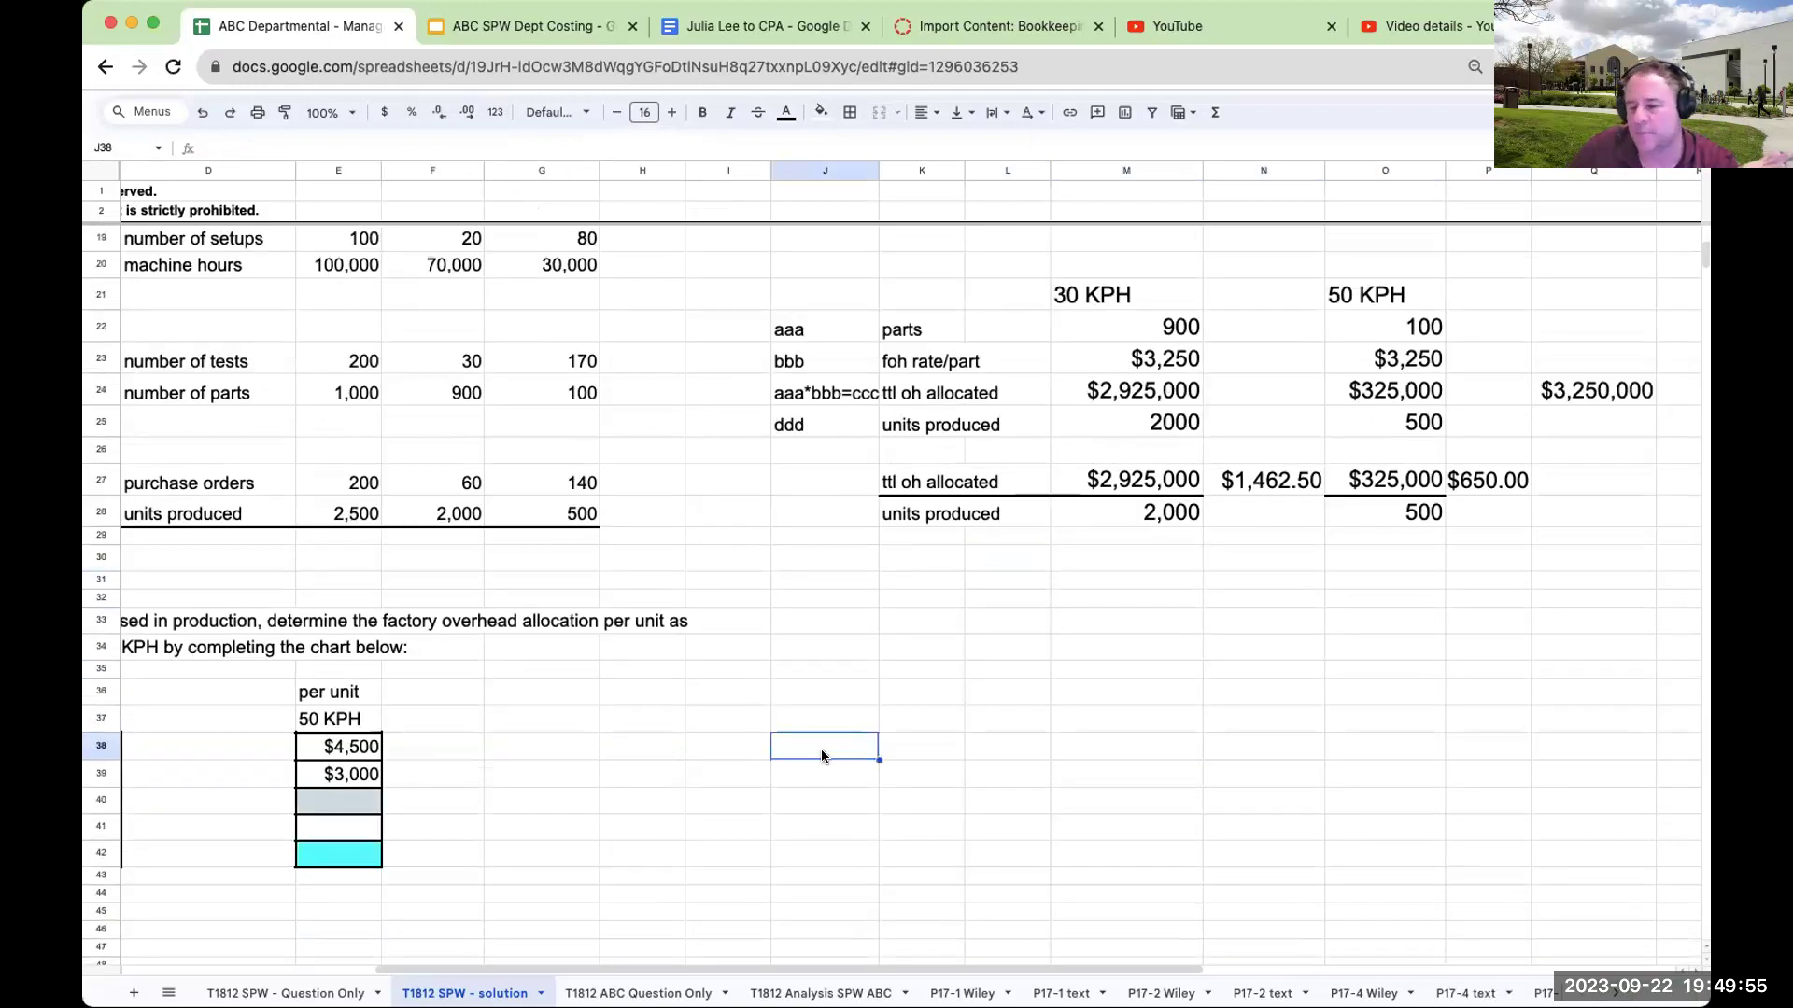
pyautogui.press('Left')
pyautogui.press('Left')
pyautogui.press('Left')
pyautogui.press('Left')
pyautogui.press('Left')
pyautogui.press('Left')
pyautogui.press('Left')
pyautogui.press('Left')
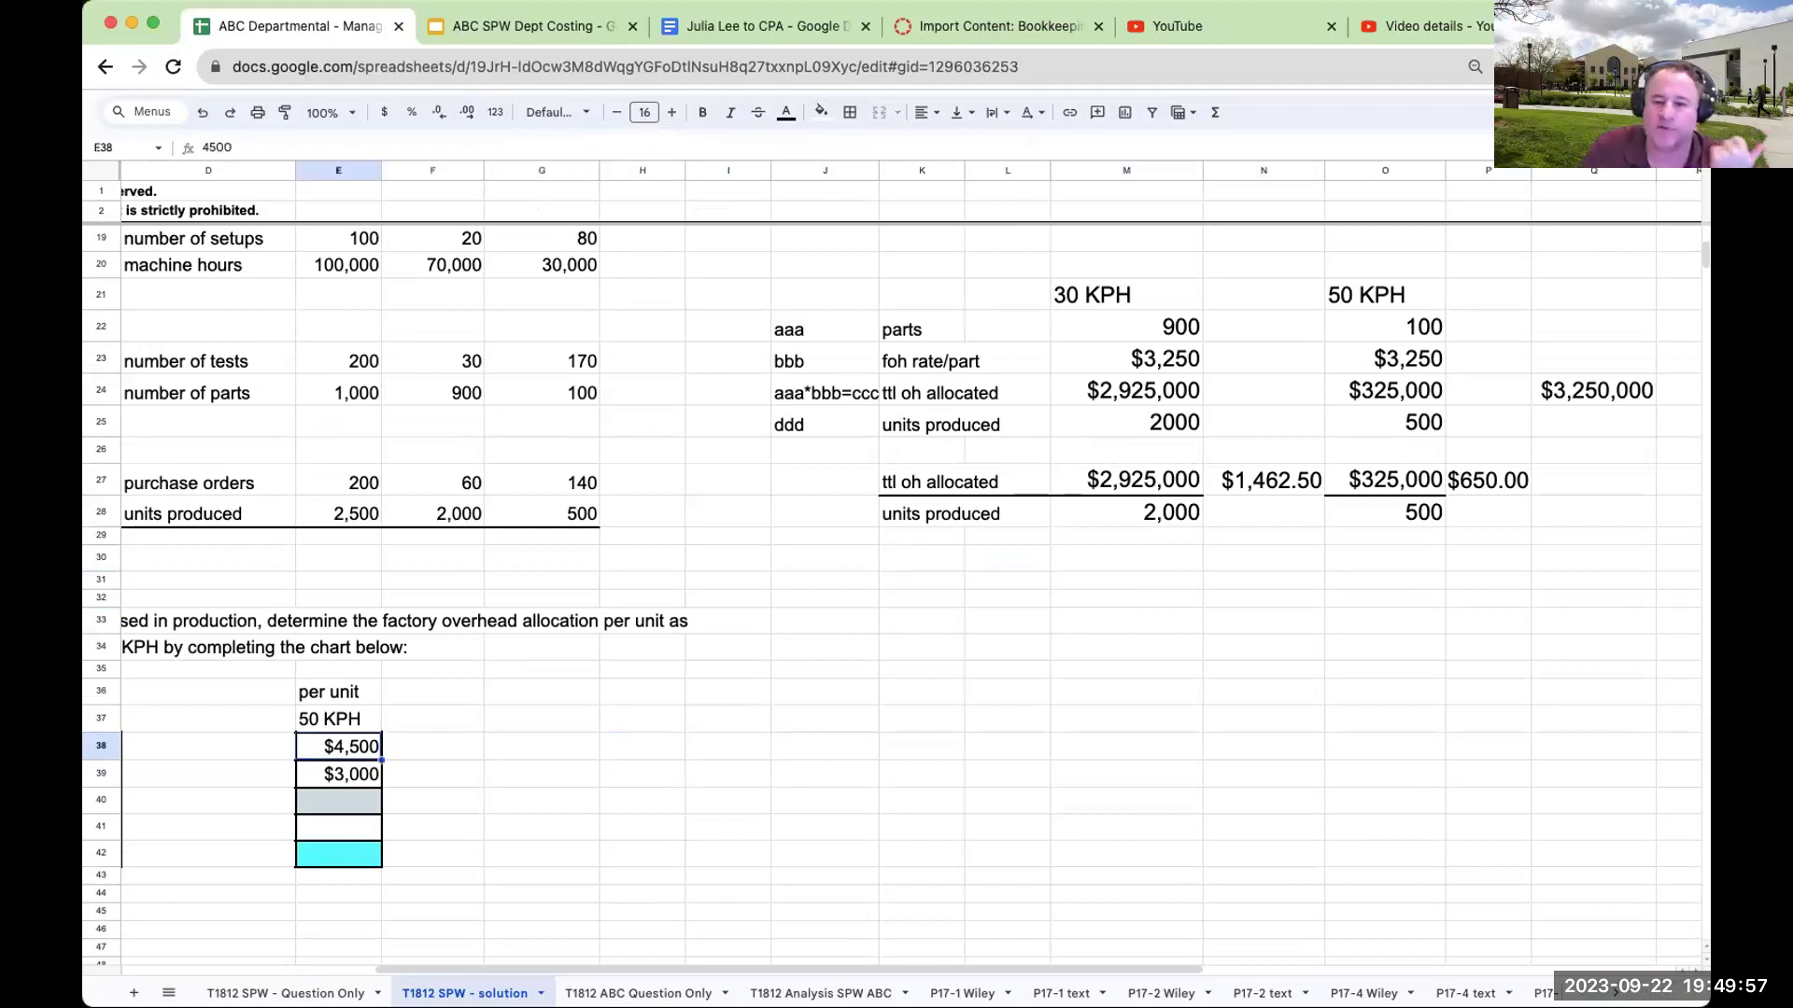
pyautogui.press('Left')
pyautogui.press('Right')
pyautogui.press('Right')
pyautogui.press('Down')
pyautogui.press('Down')
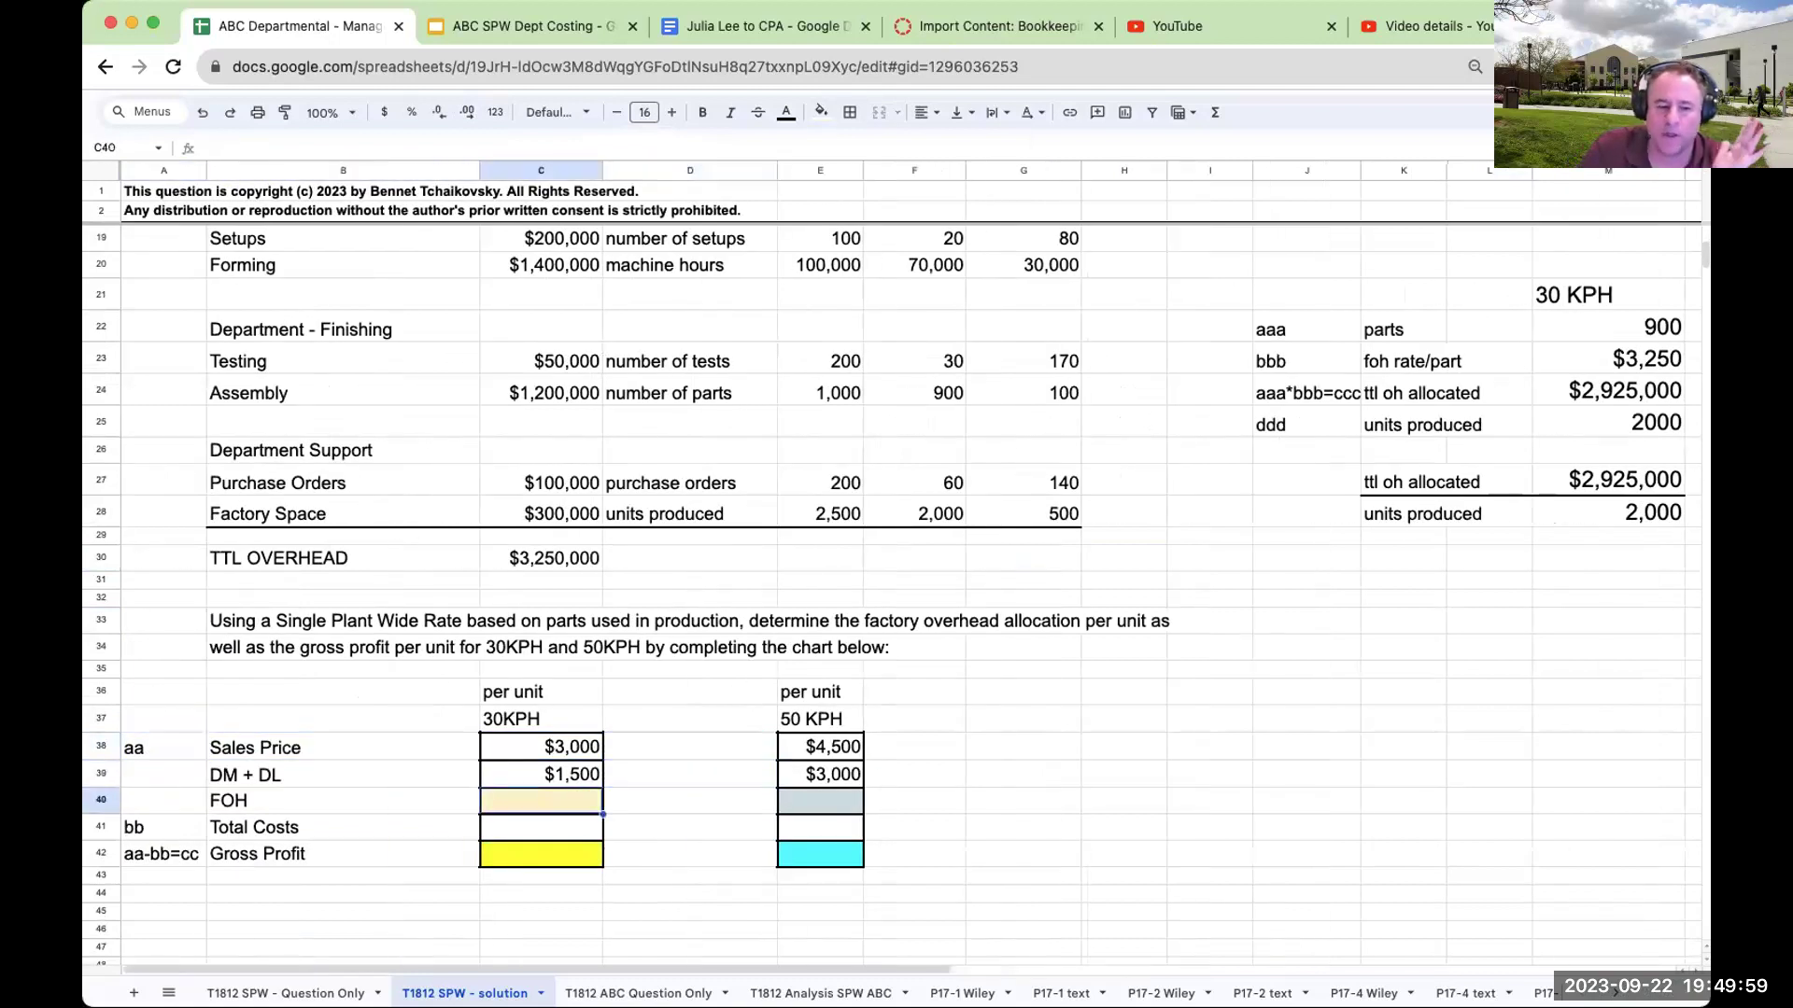
pyautogui.write('+')
pyautogui.press('Right')
pyautogui.press('Right')
pyautogui.press('Up')
pyautogui.press('Up')
pyautogui.press('Up')
pyautogui.press('Up')
pyautogui.press('Up')
pyautogui.press('Up')
pyautogui.press('Up')
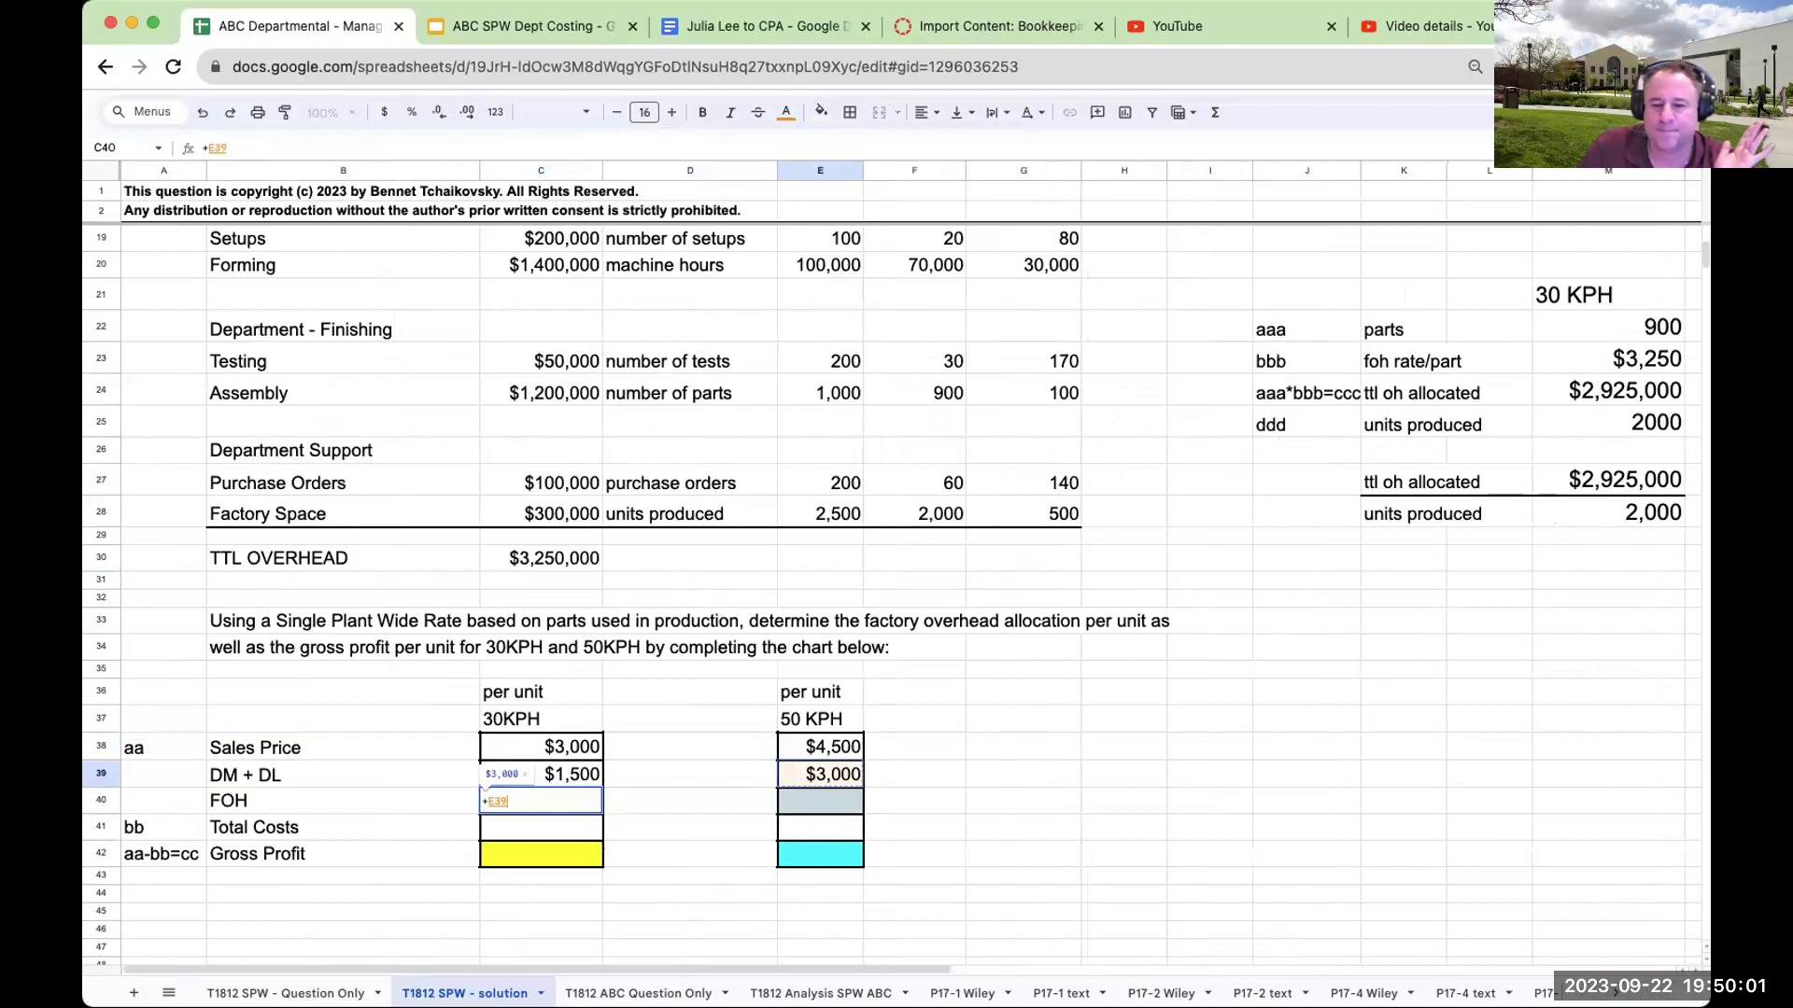
pyautogui.press('Right')
pyautogui.press('Right')
pyautogui.press('Right')
pyautogui.press('Right')
pyautogui.press('Right')
pyautogui.press('Right')
pyautogui.press('Right')
pyautogui.press('Right')
pyautogui.press('Right')
pyautogui.press('Right')
pyautogui.press('Left')
pyautogui.press('Up')
pyautogui.press('Up')
pyautogui.press('Up')
pyautogui.press('Up')
pyautogui.press('Up')
pyautogui.press('Up')
pyautogui.press('Tab')
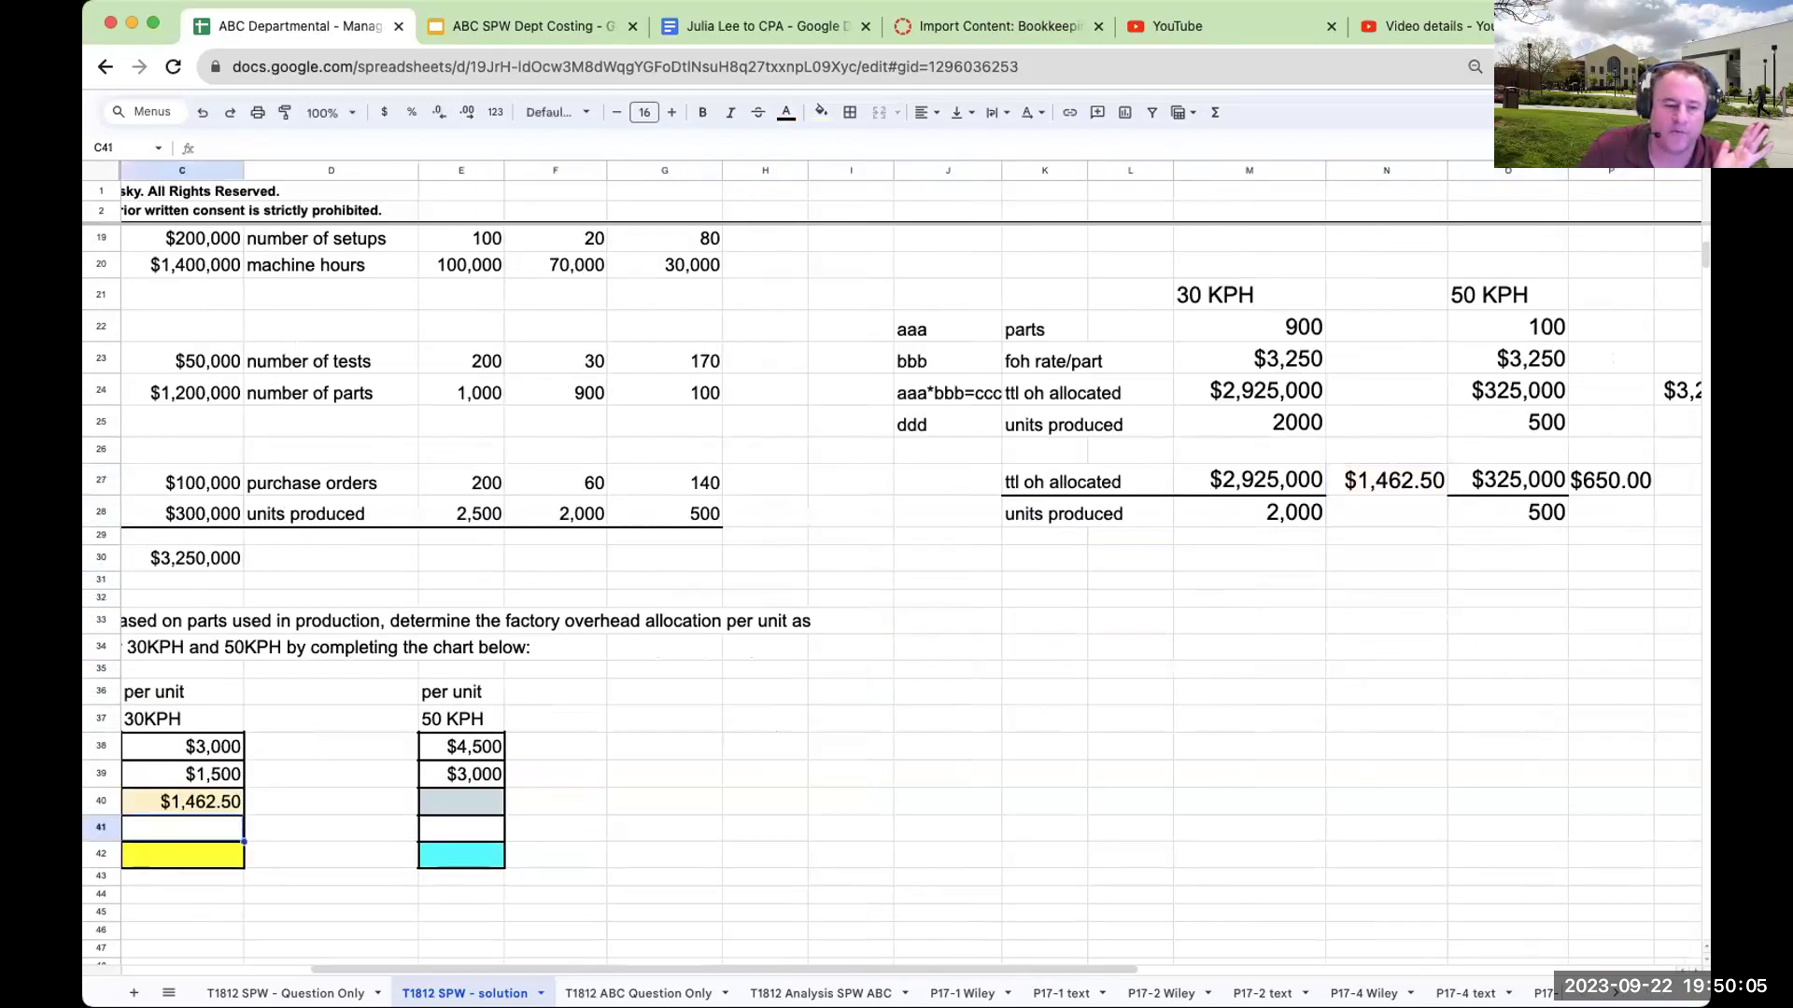
# Link the 50 KPH FOH cell E40 in the gross profit chart to the overhead per unit in P27.
pyautogui.press('Tab')
pyautogui.write('+')
pyautogui.press('Right')
pyautogui.press('Right')
pyautogui.press('Right')
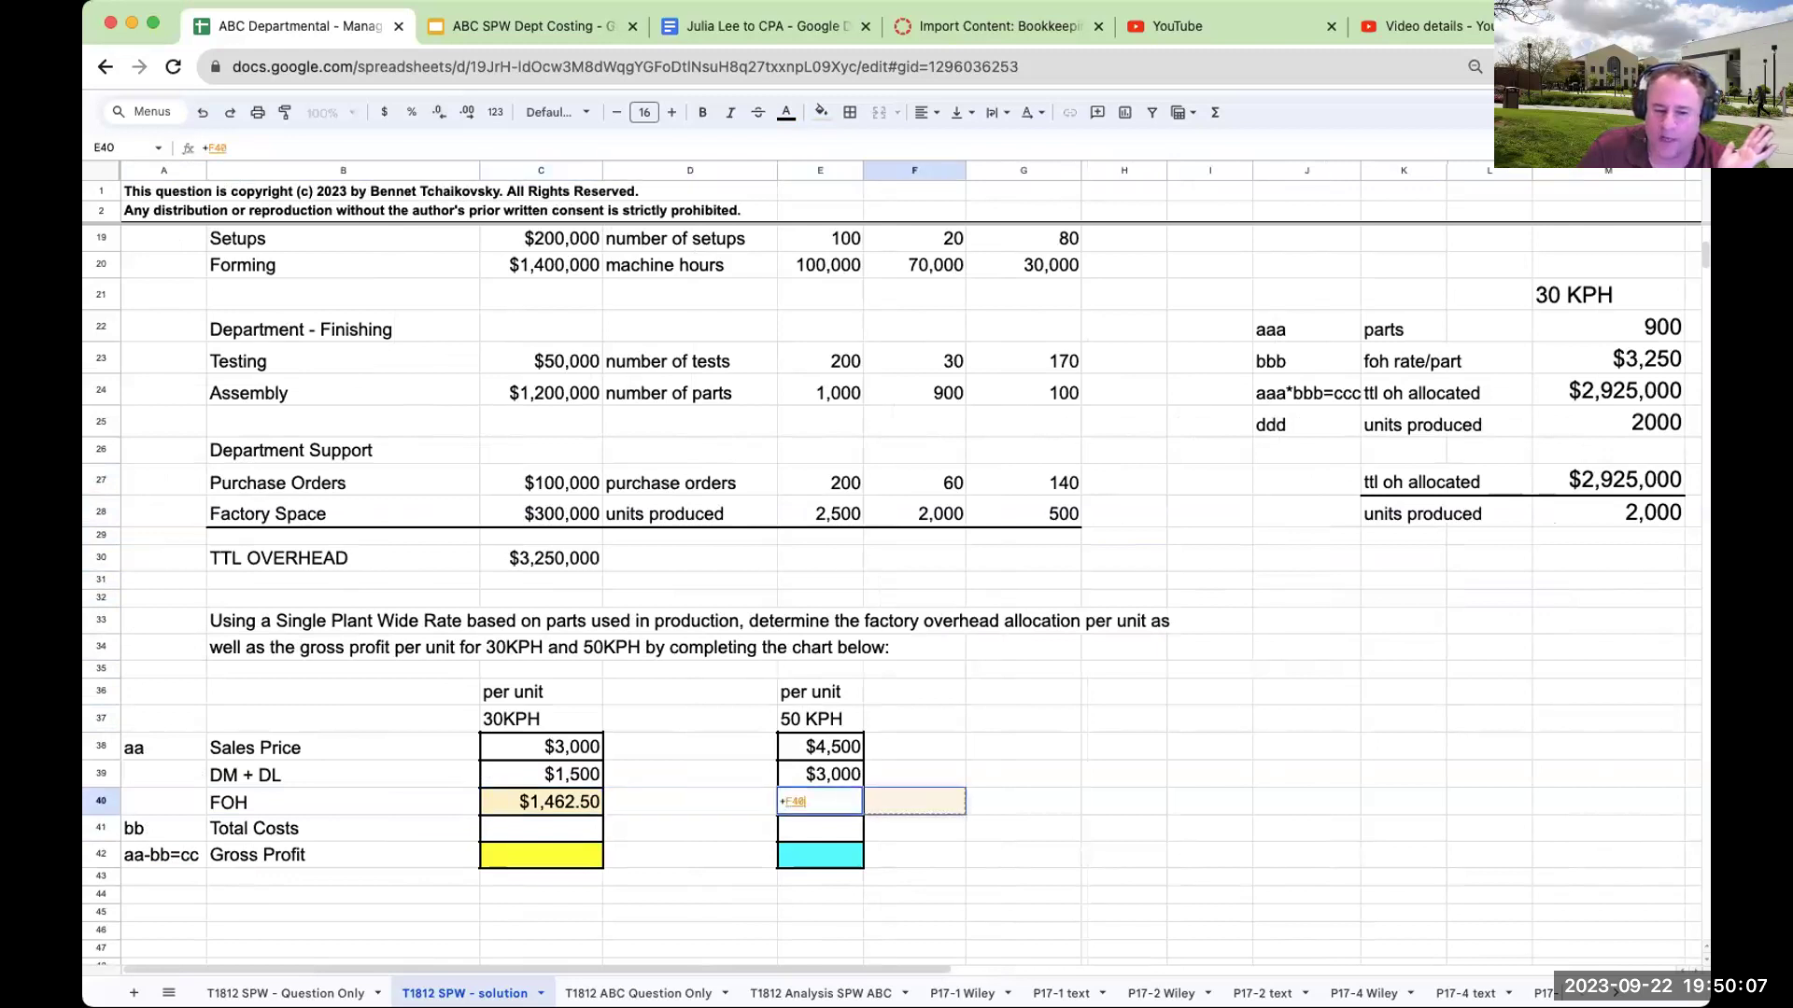
pyautogui.press('Up')
pyautogui.press('Up')
pyautogui.press('Up')
pyautogui.press('Up')
pyautogui.press('Up')
pyautogui.press('Right')
pyautogui.press('Right')
pyautogui.press('Right')
pyautogui.press('Right')
pyautogui.press('Right')
pyautogui.press('Right')
pyautogui.press('Right')
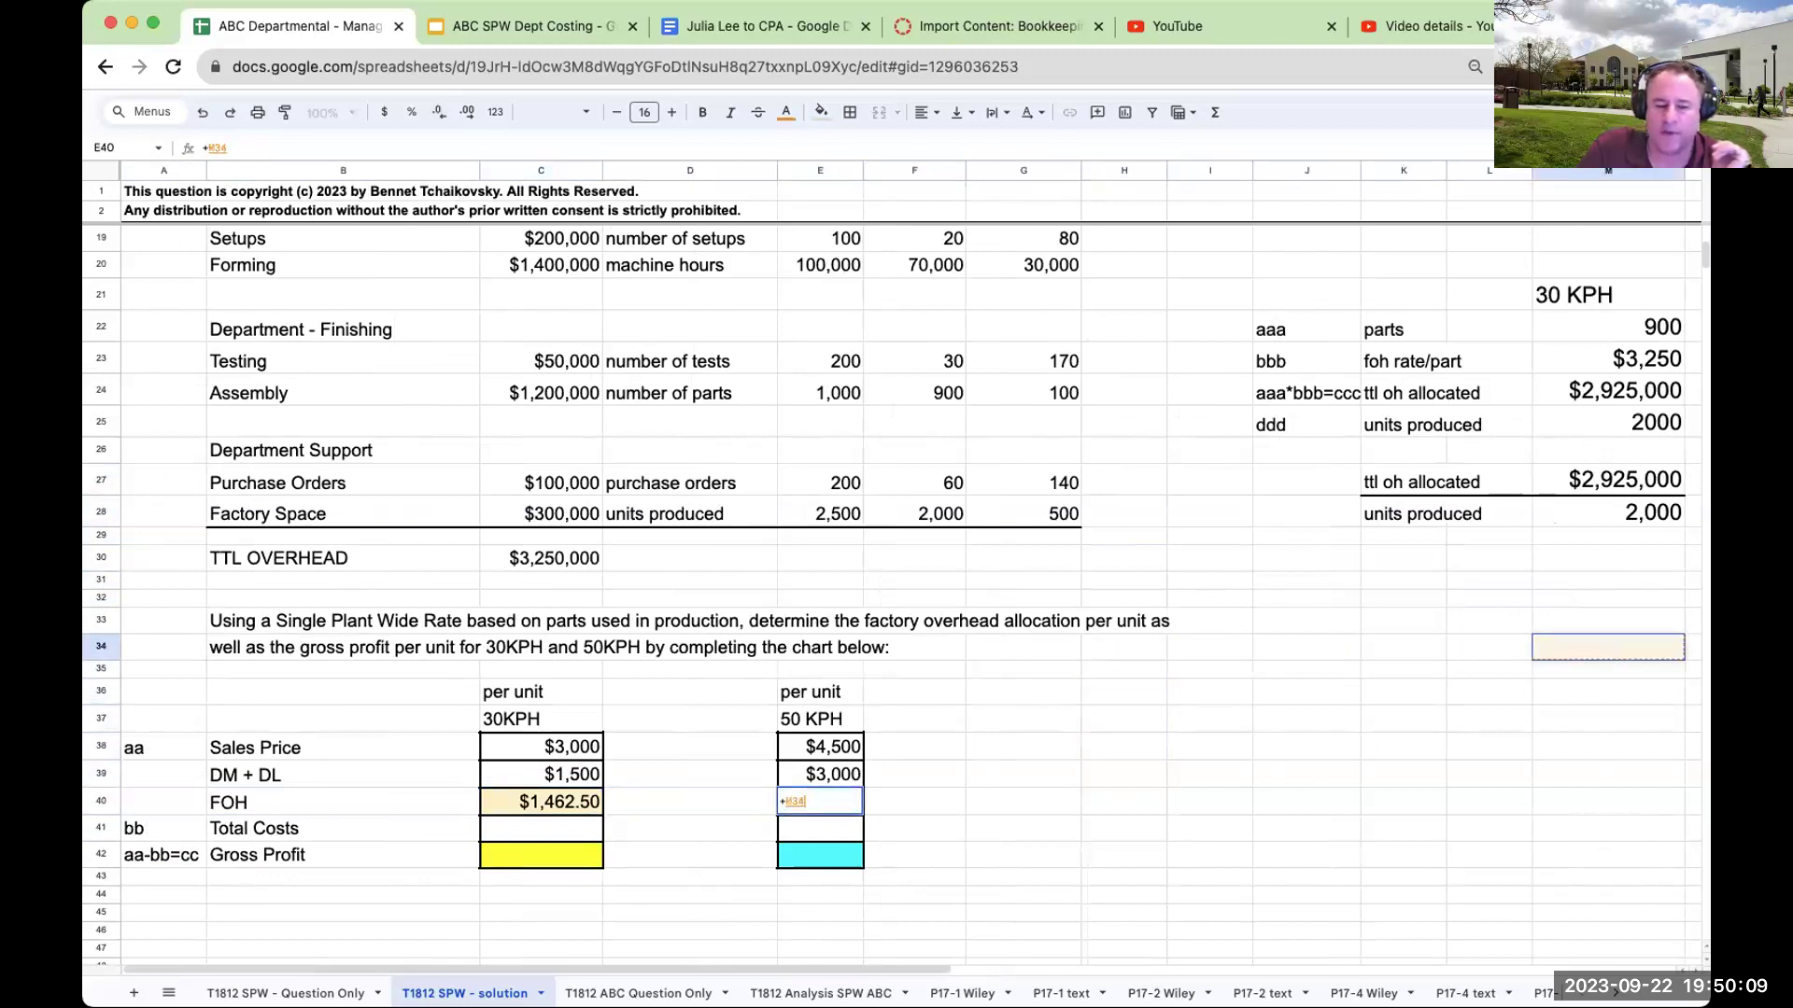
pyautogui.press('Up')
pyautogui.press('Up')
pyautogui.press('Up')
pyautogui.press('Up')
pyautogui.press('Right')
pyautogui.press('Up')
pyautogui.press('Up')
pyautogui.press('Up')
pyautogui.press('Up')
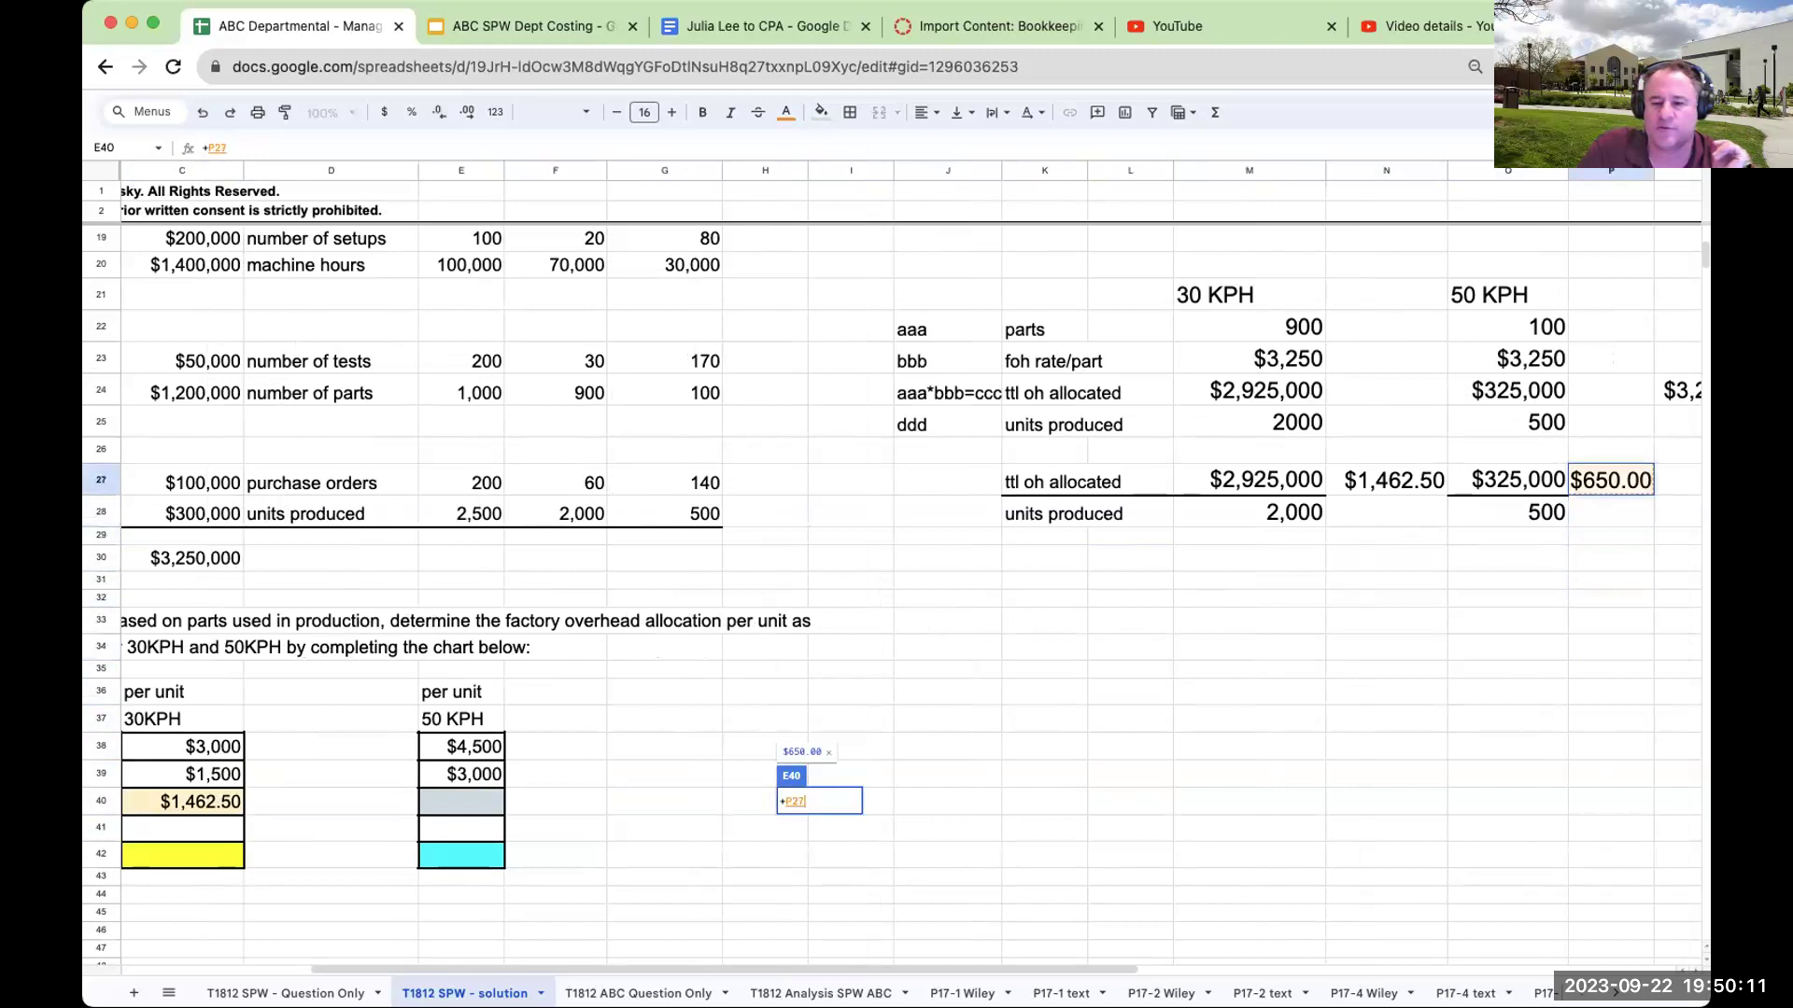
pyautogui.press('Return')
# Compute the 30KPH total costs in C41 as C39+C40 and show them with two decimal places.
pyautogui.press('Right')
pyautogui.press('Right')
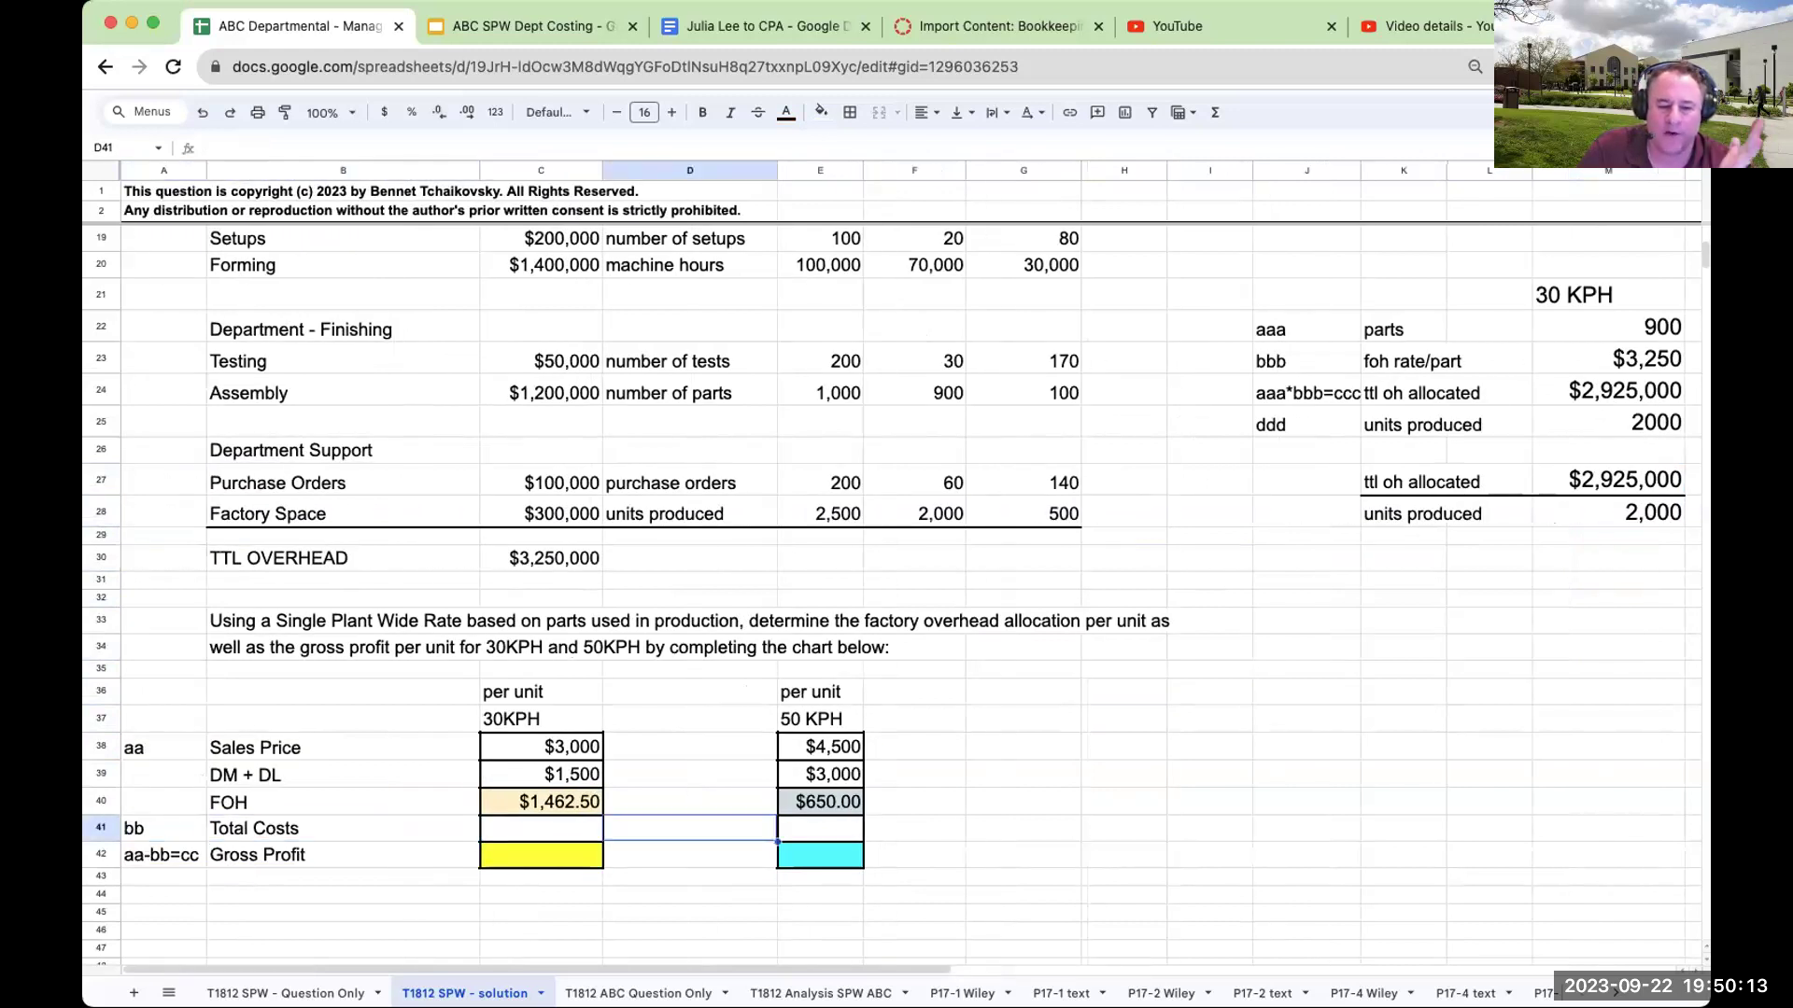
pyautogui.press('Left')
pyautogui.press('Left')
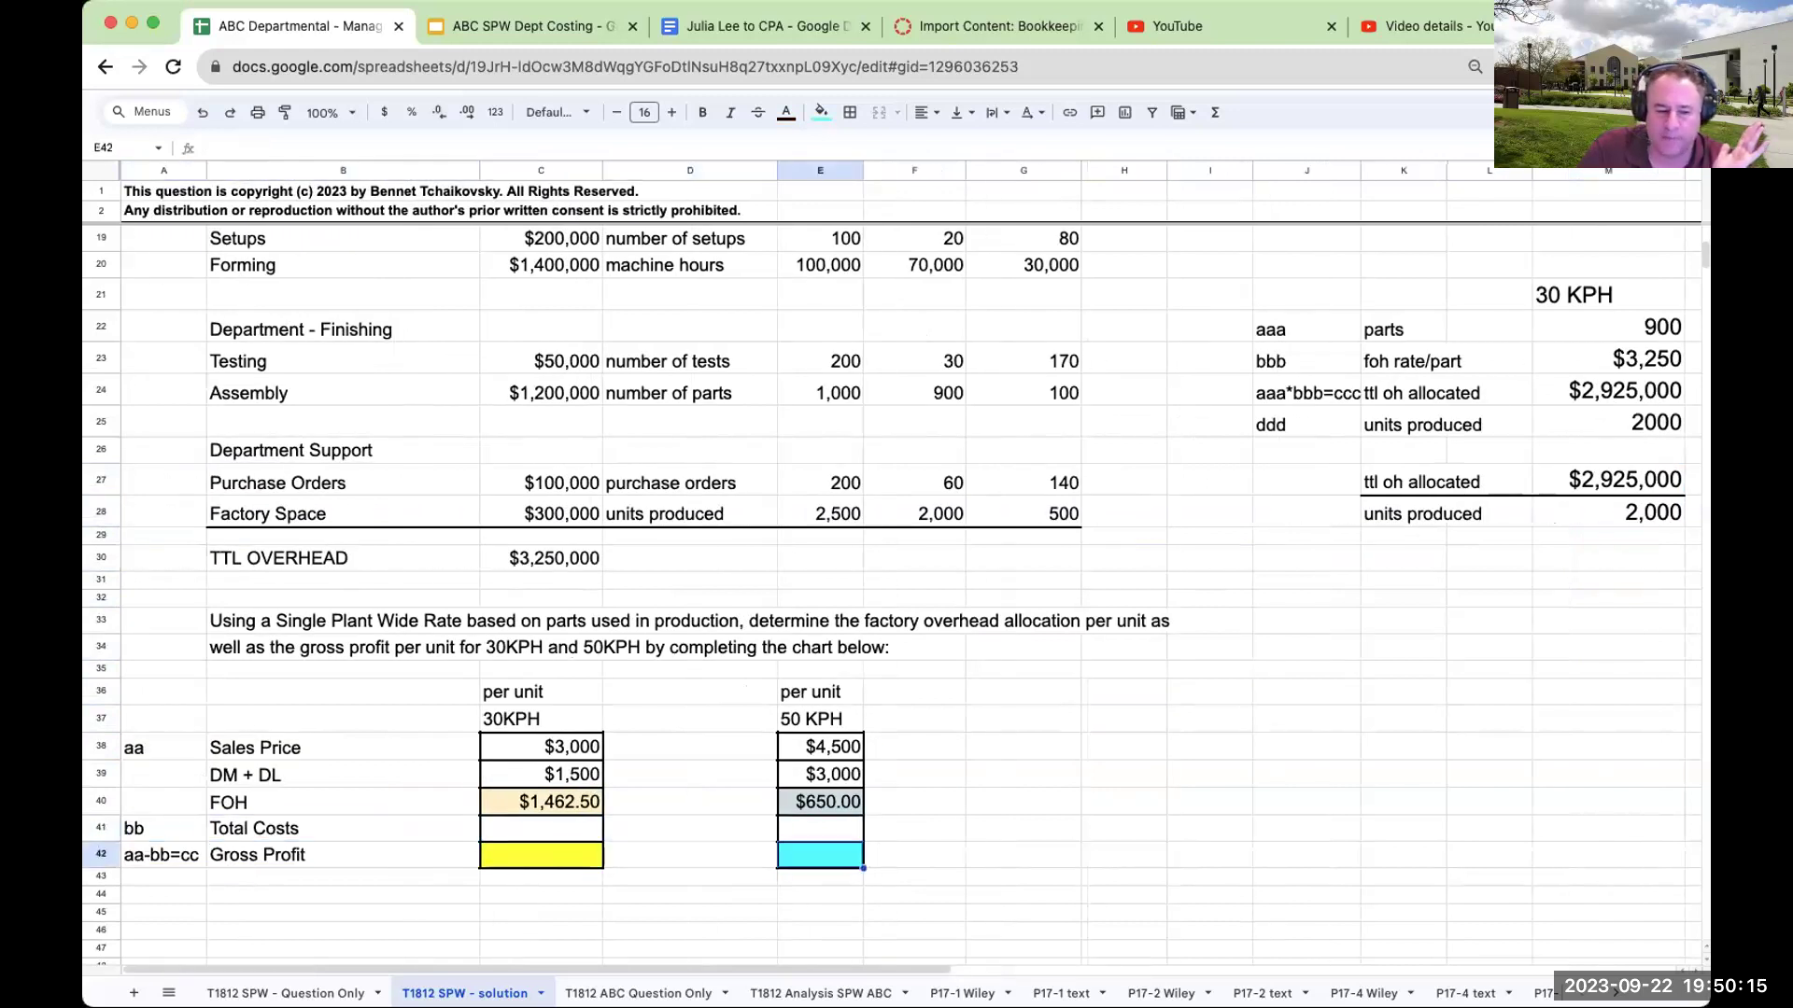
pyautogui.write('=')
pyautogui.press('Up')
pyautogui.write('+')
pyautogui.press('Up')
pyautogui.press('Up')
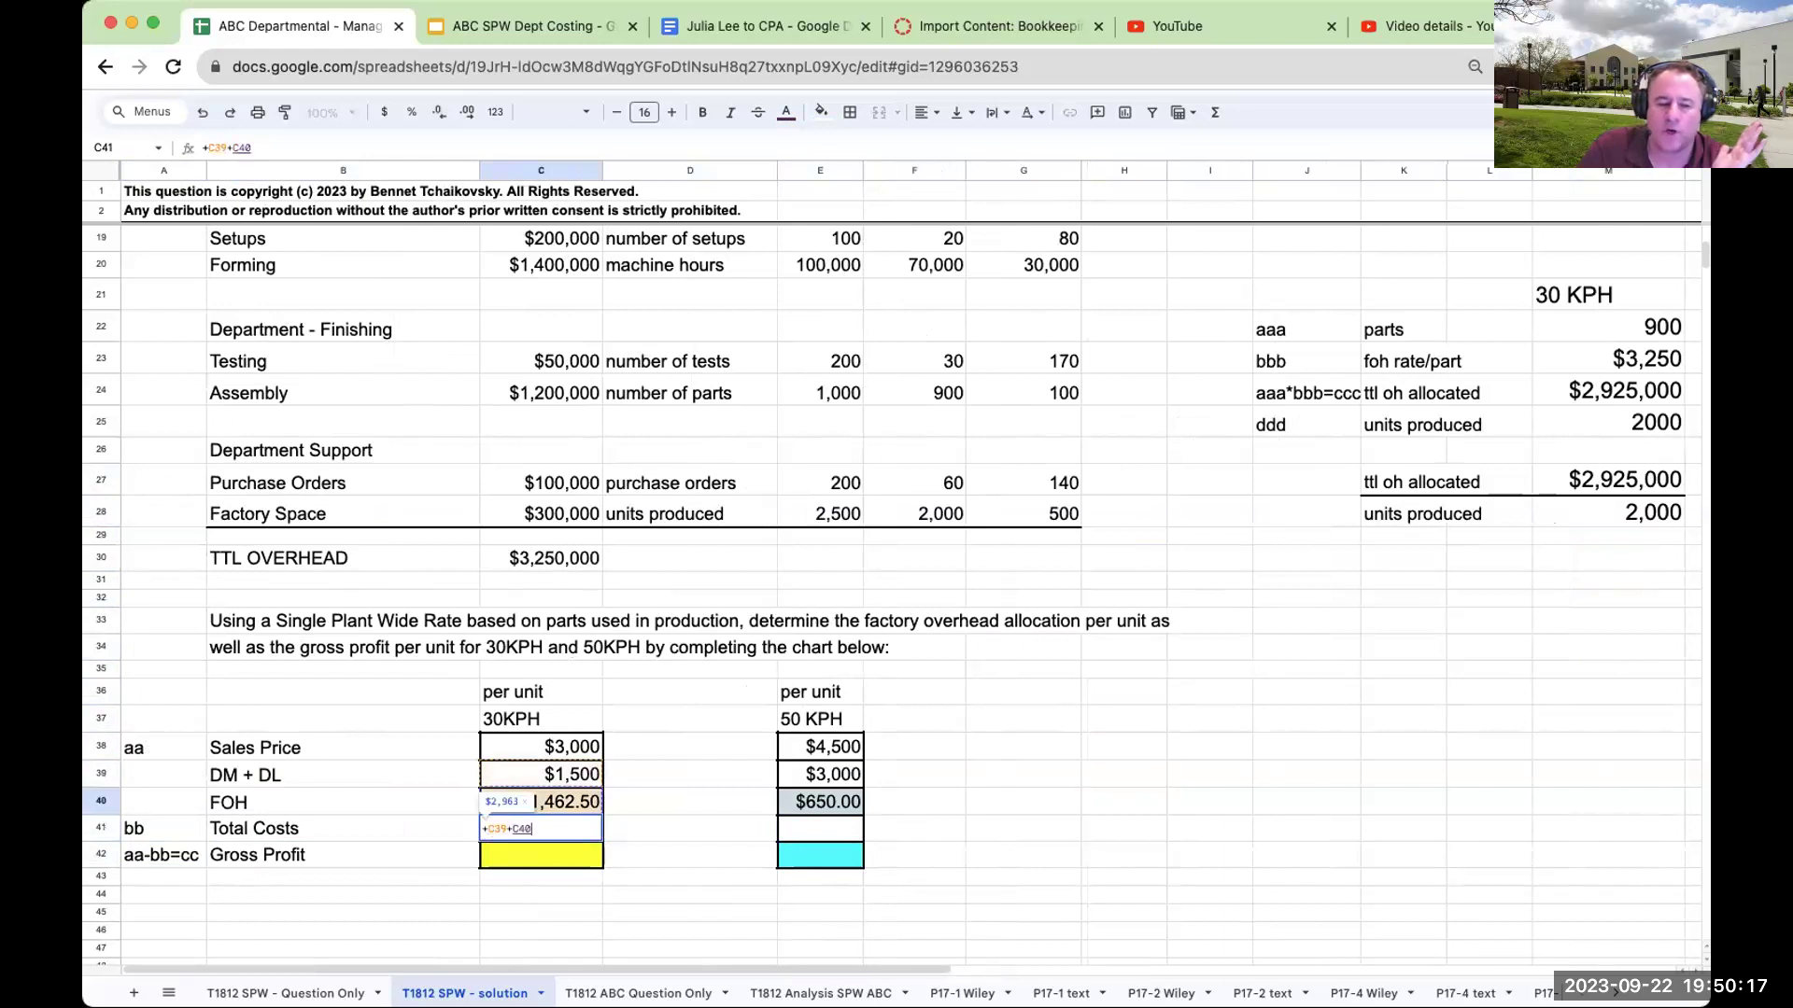
pyautogui.press('Return')
pyautogui.press('Up')
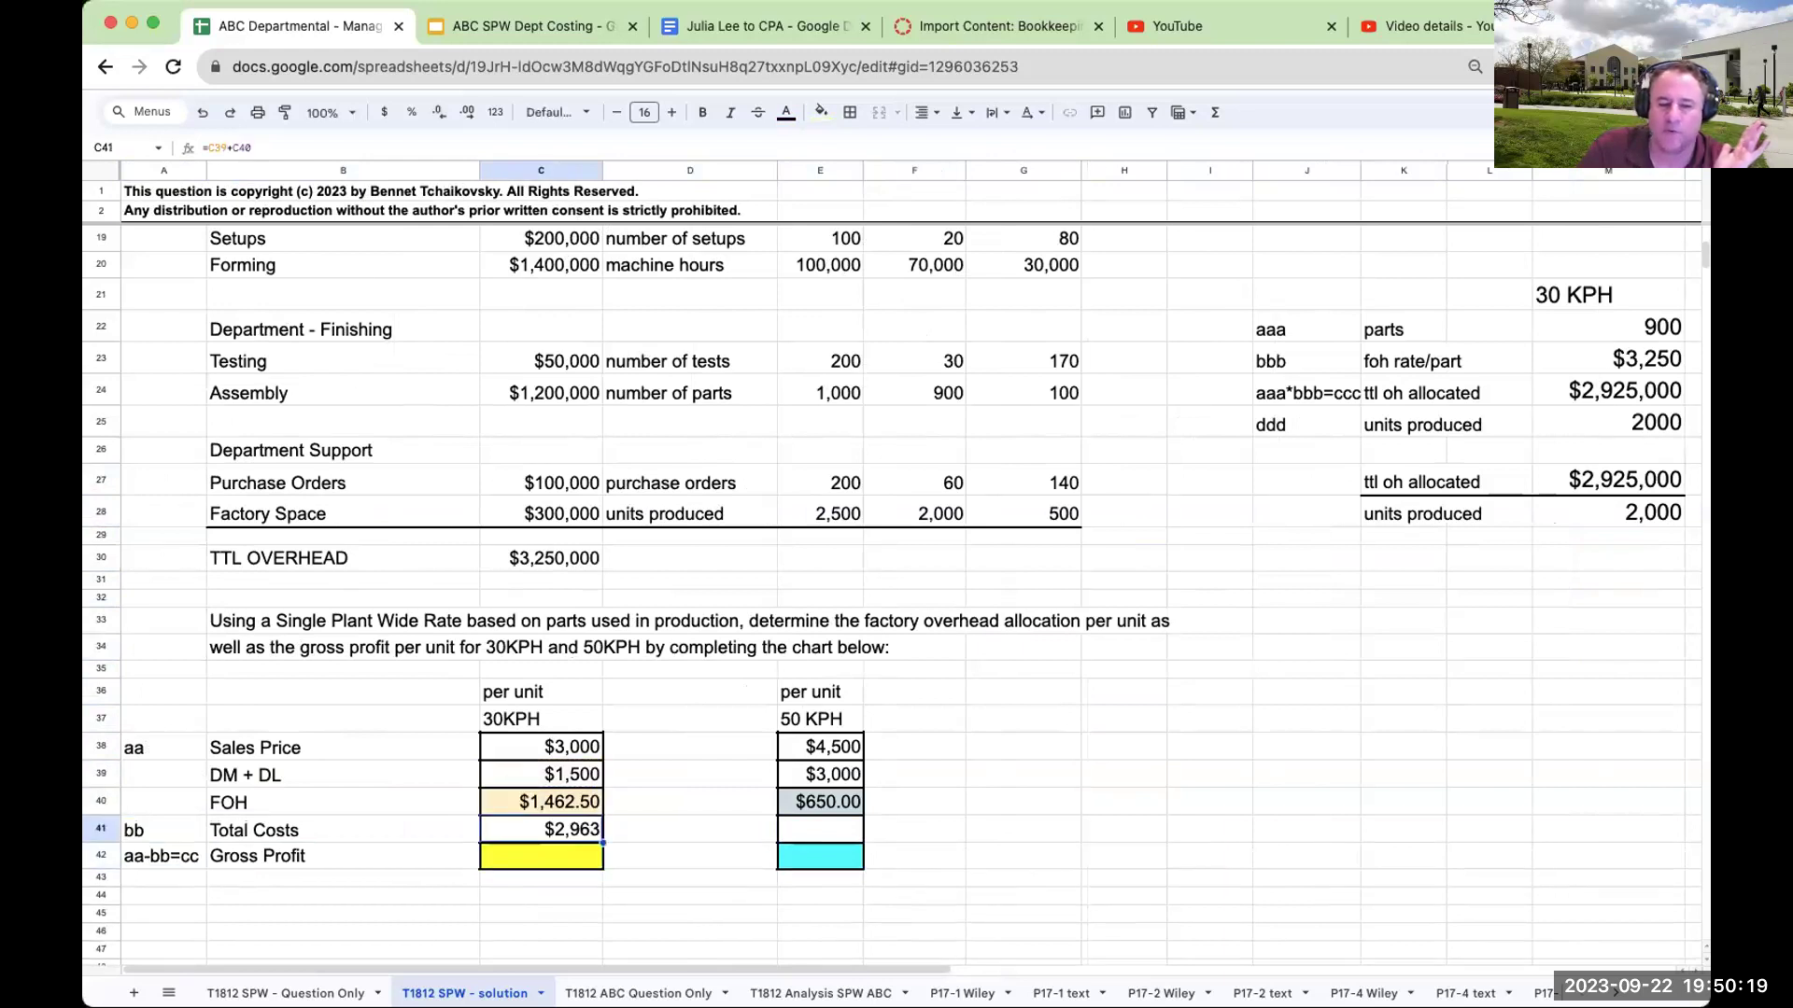
pyautogui.click(465, 112)
pyautogui.click(465, 112)
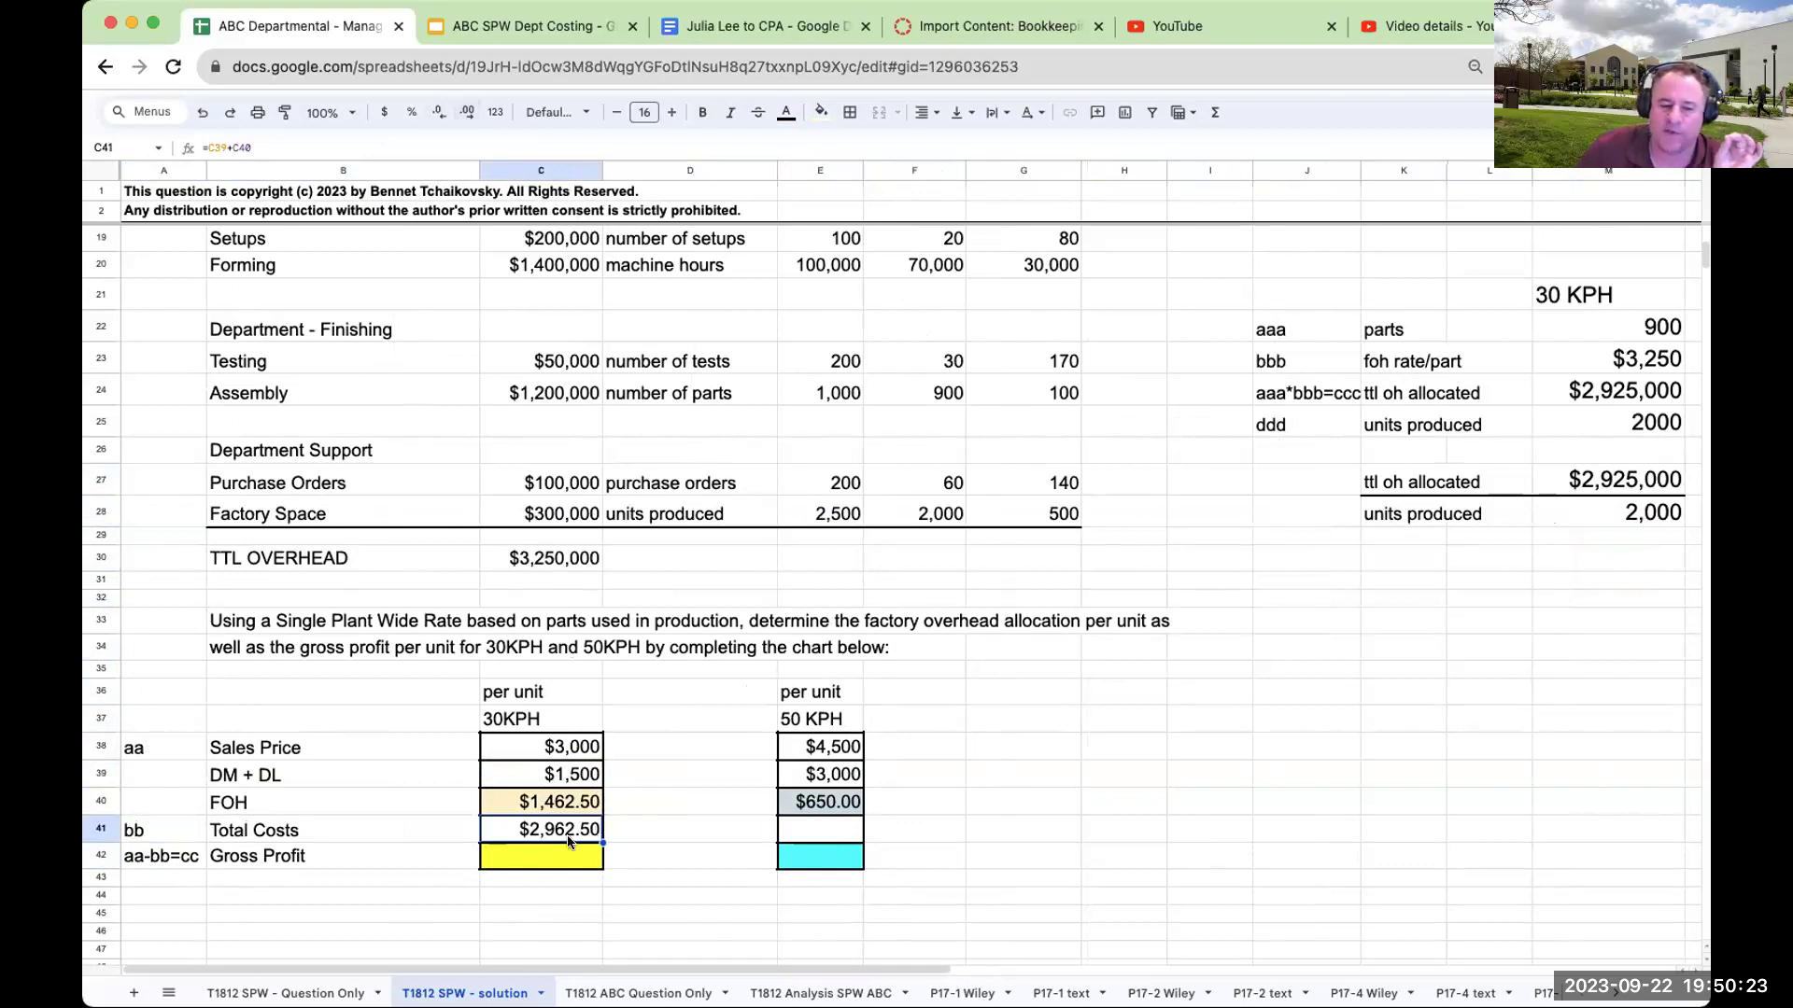
pyautogui.click(181, 780)
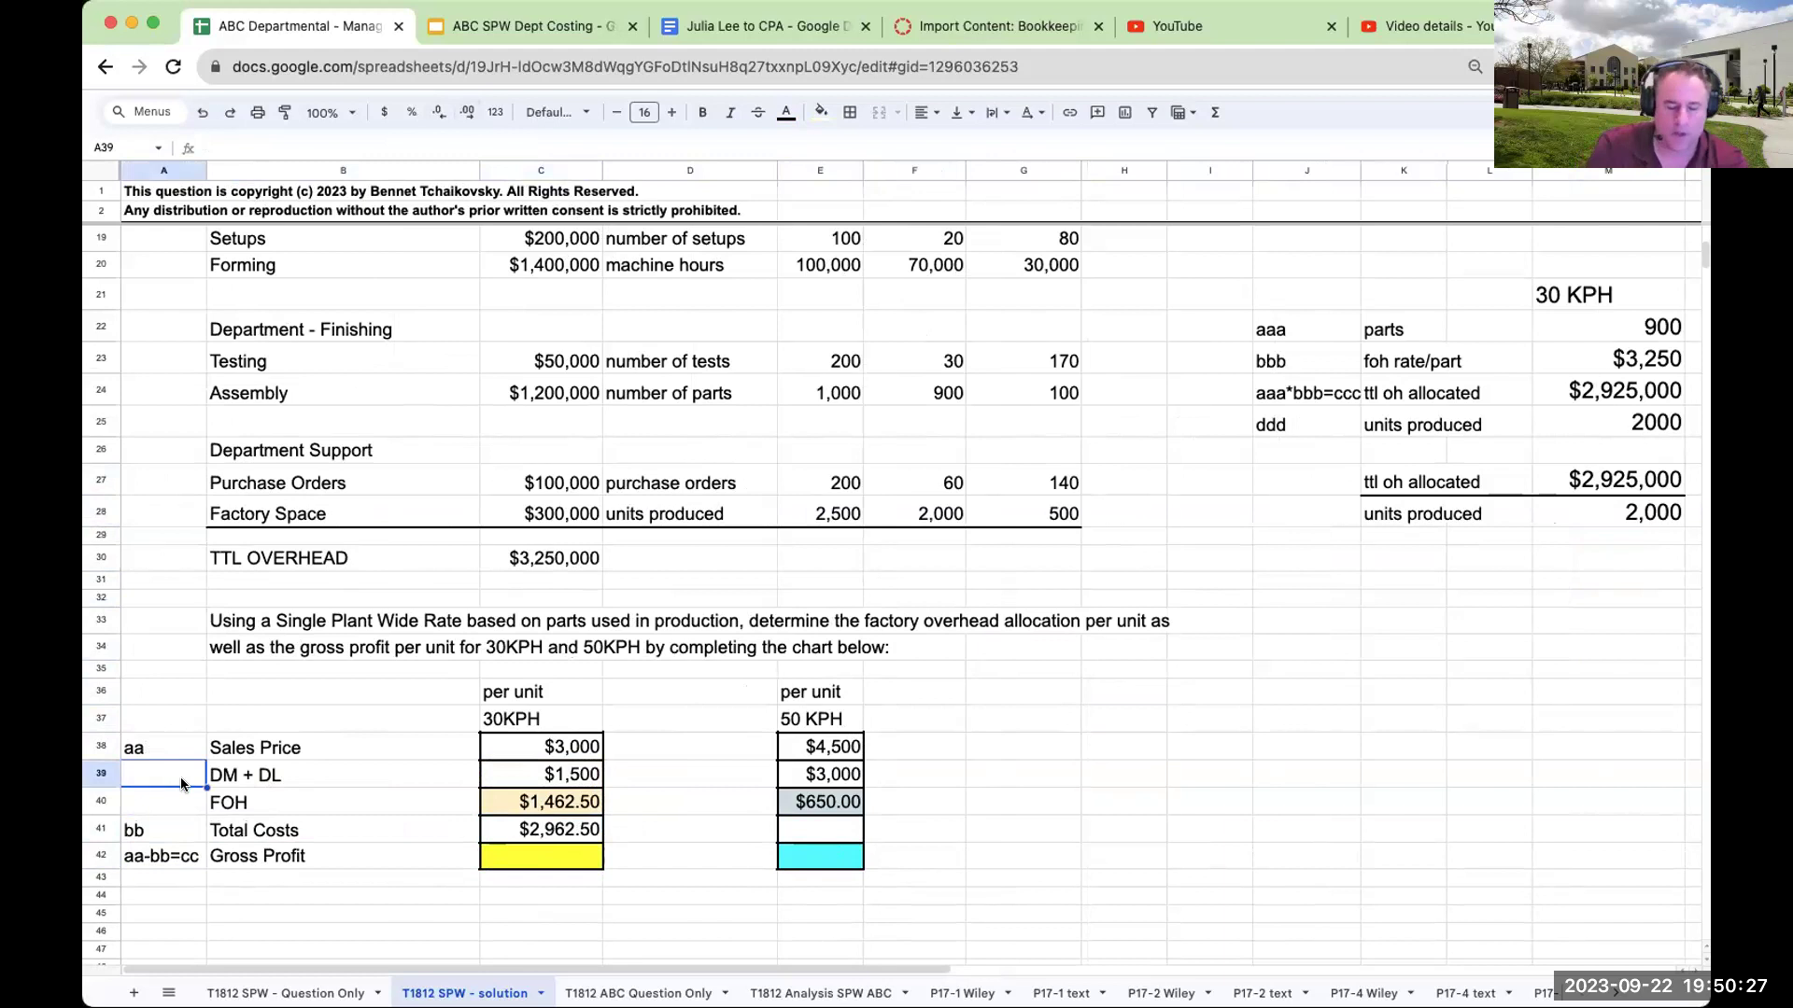
pyautogui.write('aa')
pyautogui.press('Return')
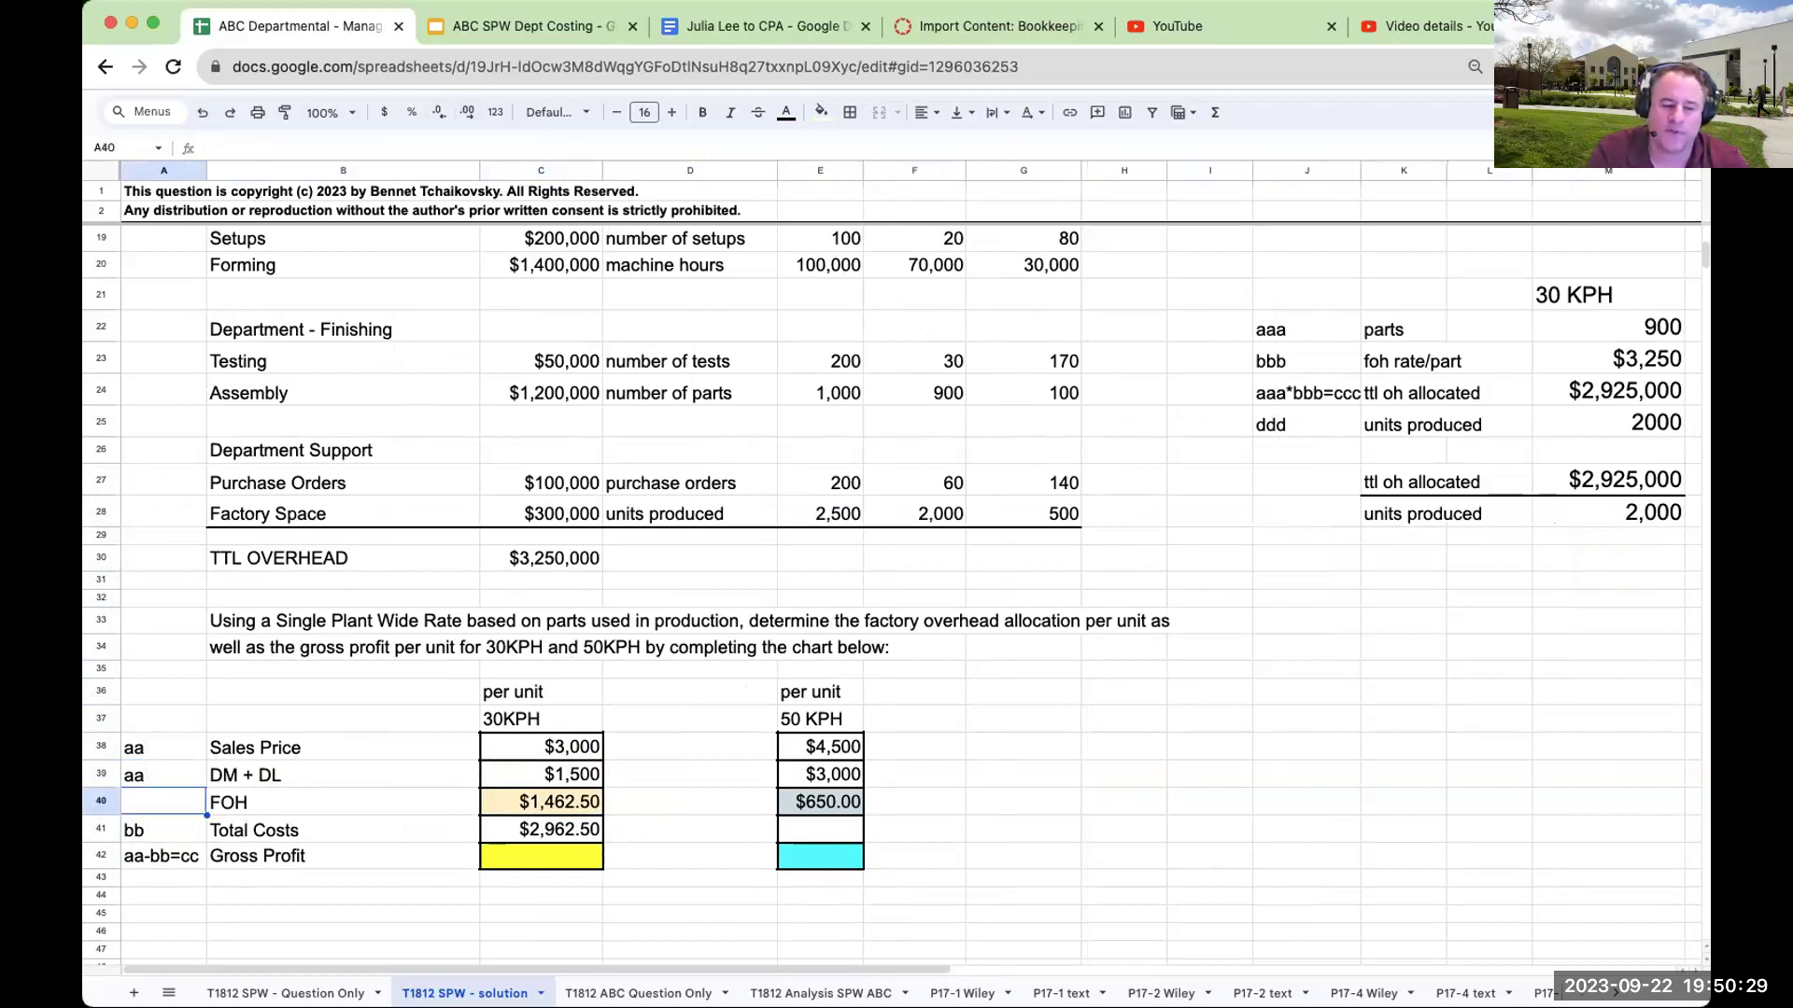
# Label the DM + DL row a in A39, the FOH row b in A40 and the Total Costs row a+b=bb in A41.
pyautogui.click(163, 775)
pyautogui.write('a')
pyautogui.press('Return')
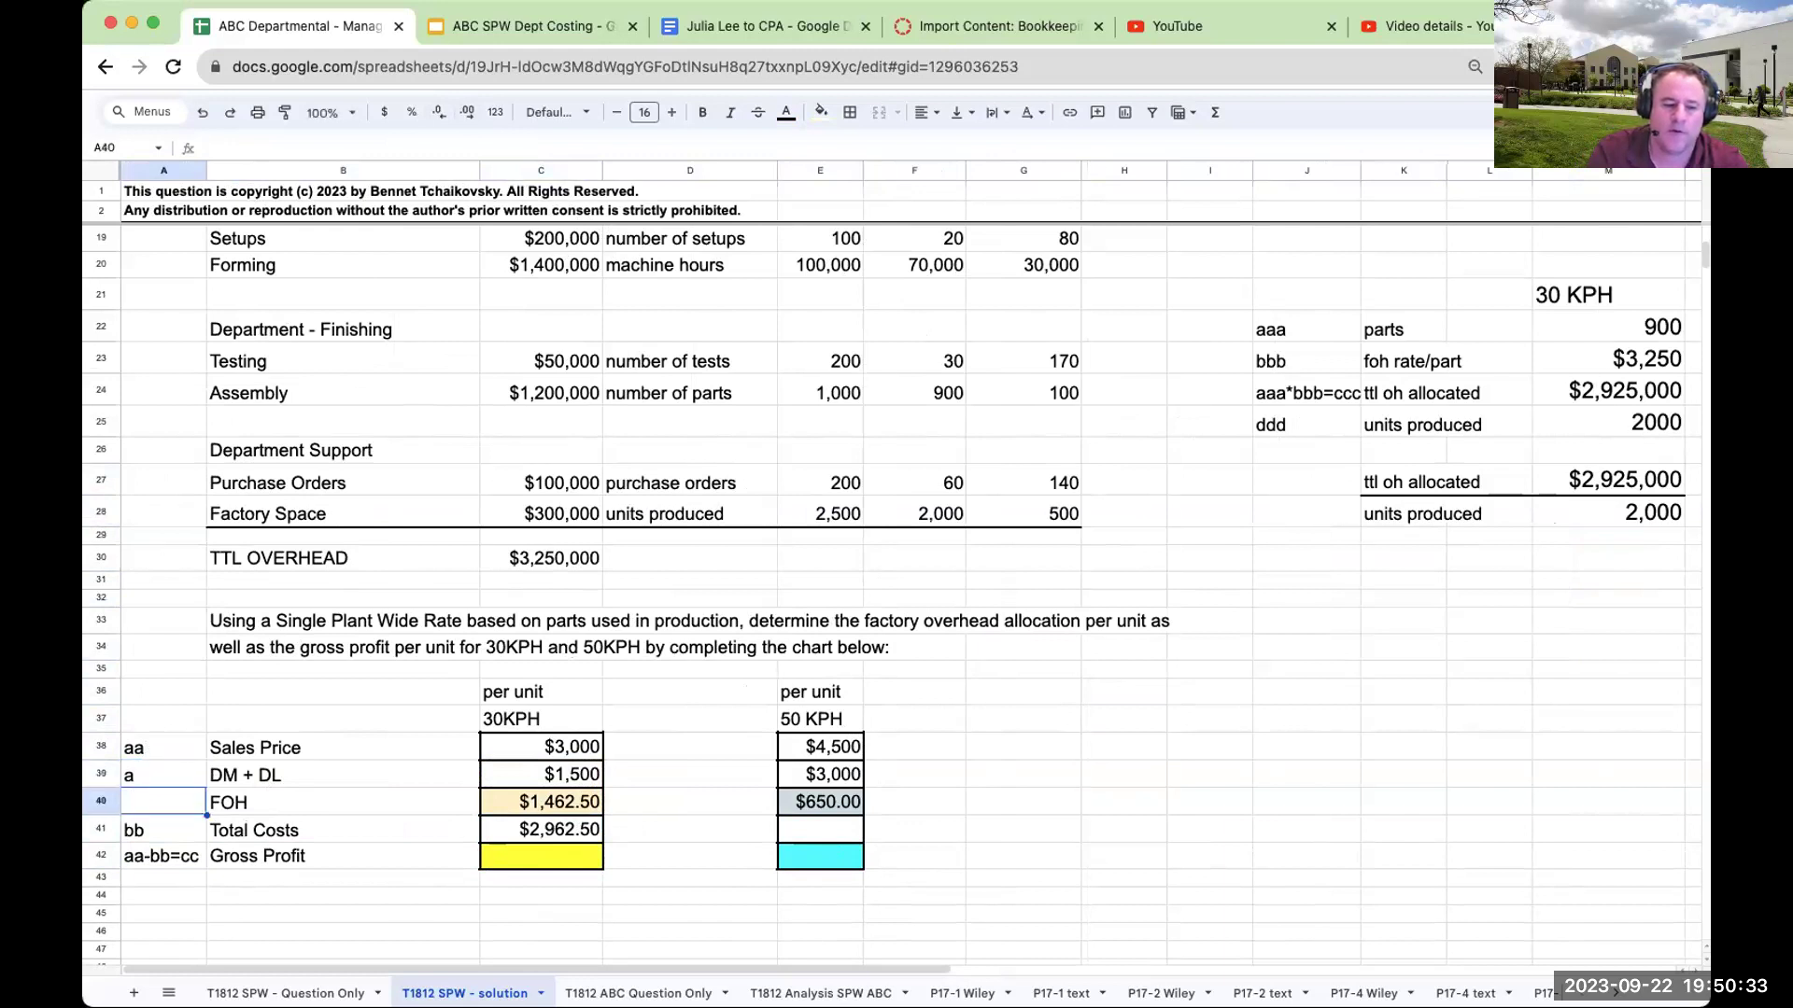
pyautogui.write('b')
pyautogui.press('Delete')
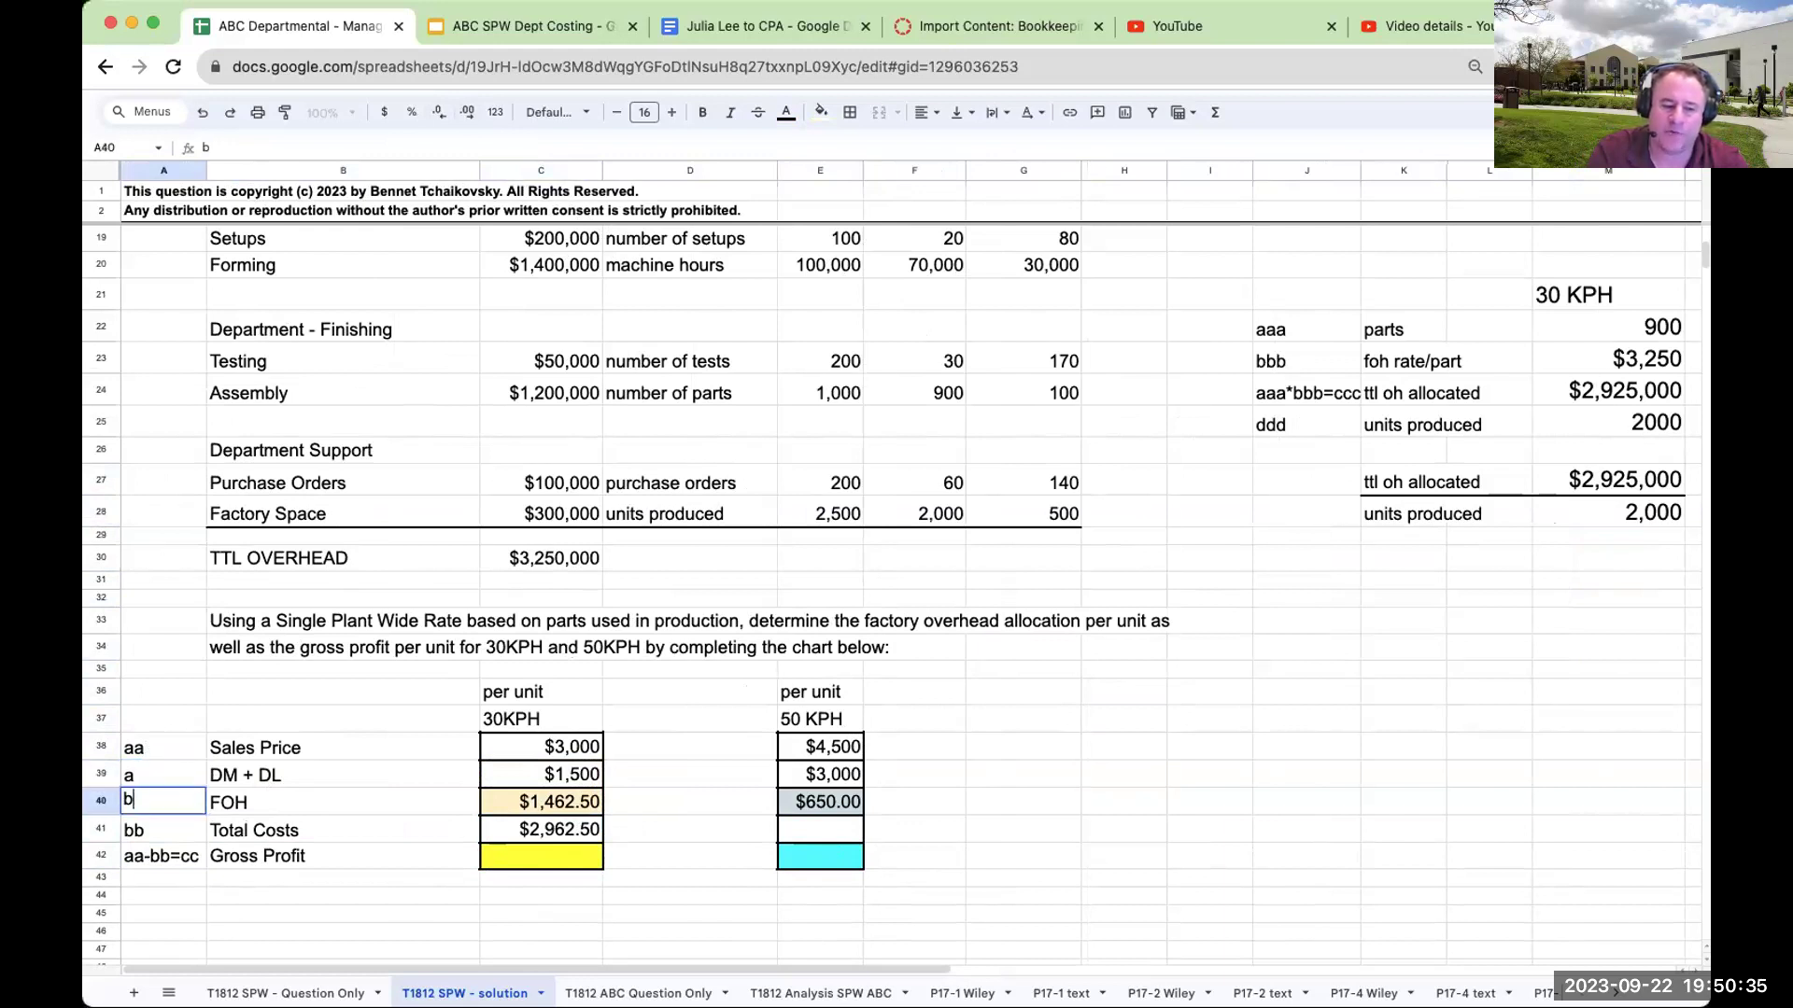
pyautogui.press('Return')
pyautogui.write('a+b=bb')
# Compute the 50 KPH total costs in E41 as E39+E40.
pyautogui.press('Tab')
pyautogui.press('Tab')
pyautogui.press('Tab')
pyautogui.press('Tab')
pyautogui.write('=E39+E40')
pyautogui.press('Return')
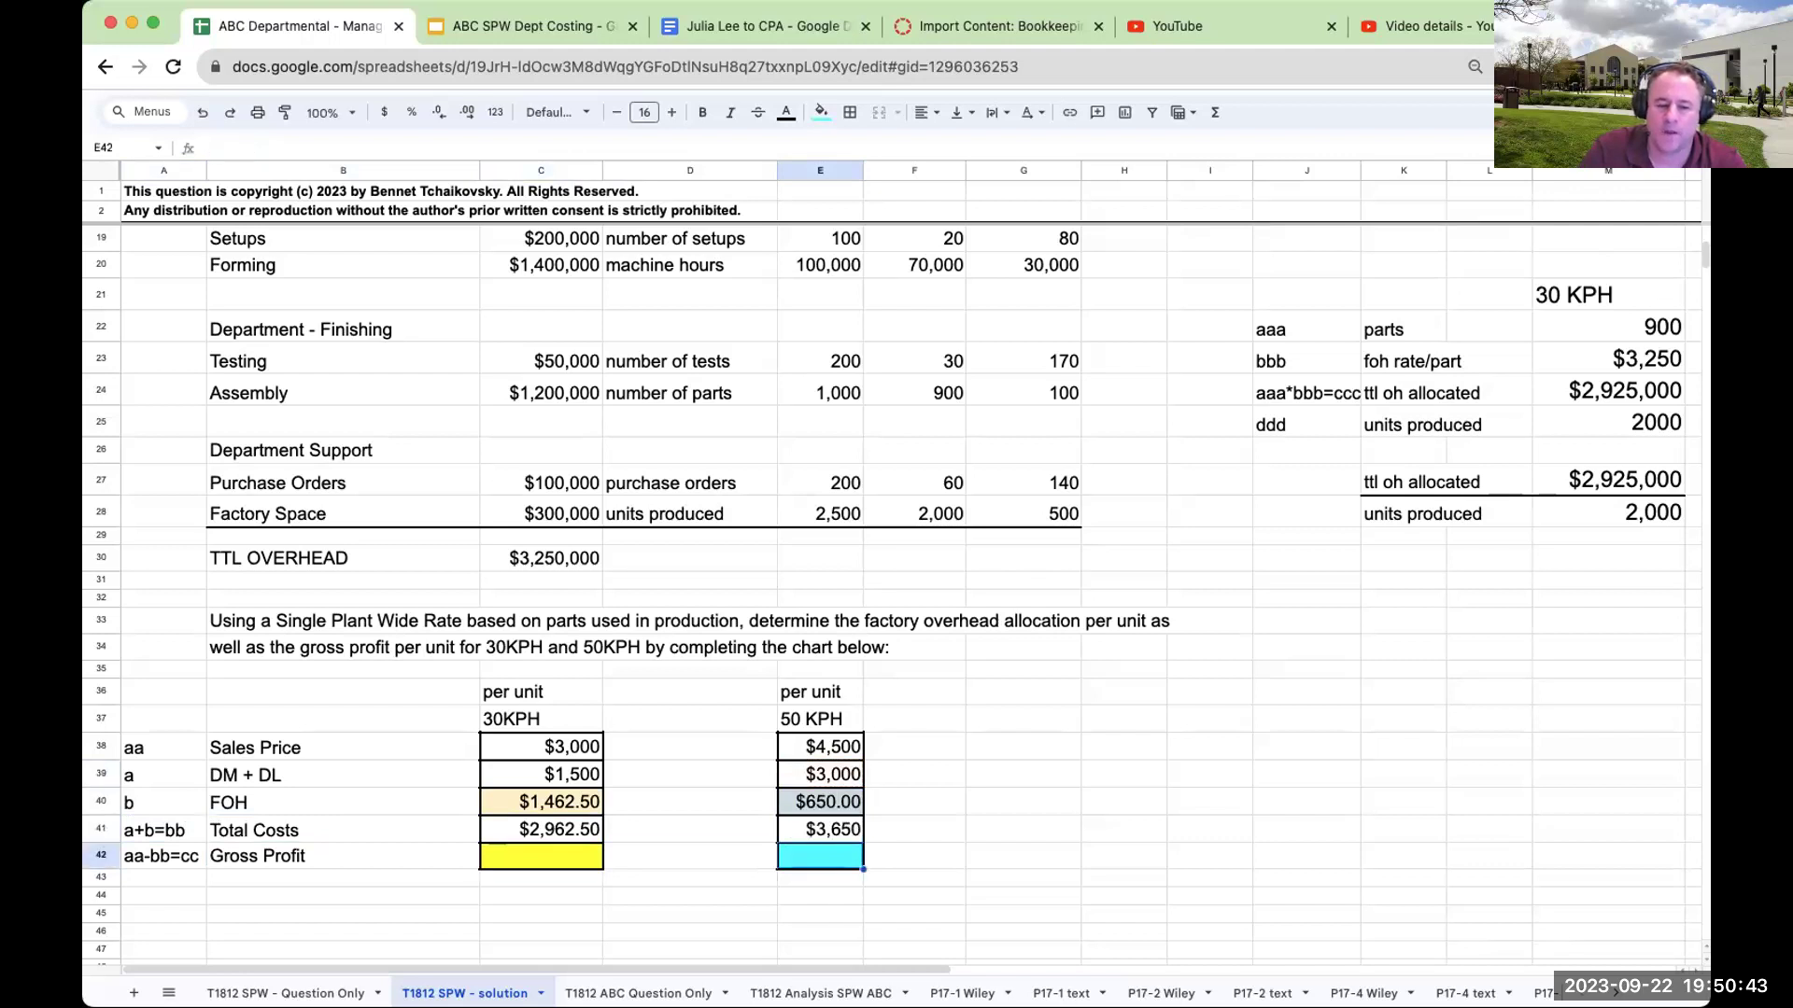
# Compute the 30KPH gross profit in C42 as C38-C41 and show it with two decimal places.
pyautogui.press('Left')
pyautogui.press('Left')
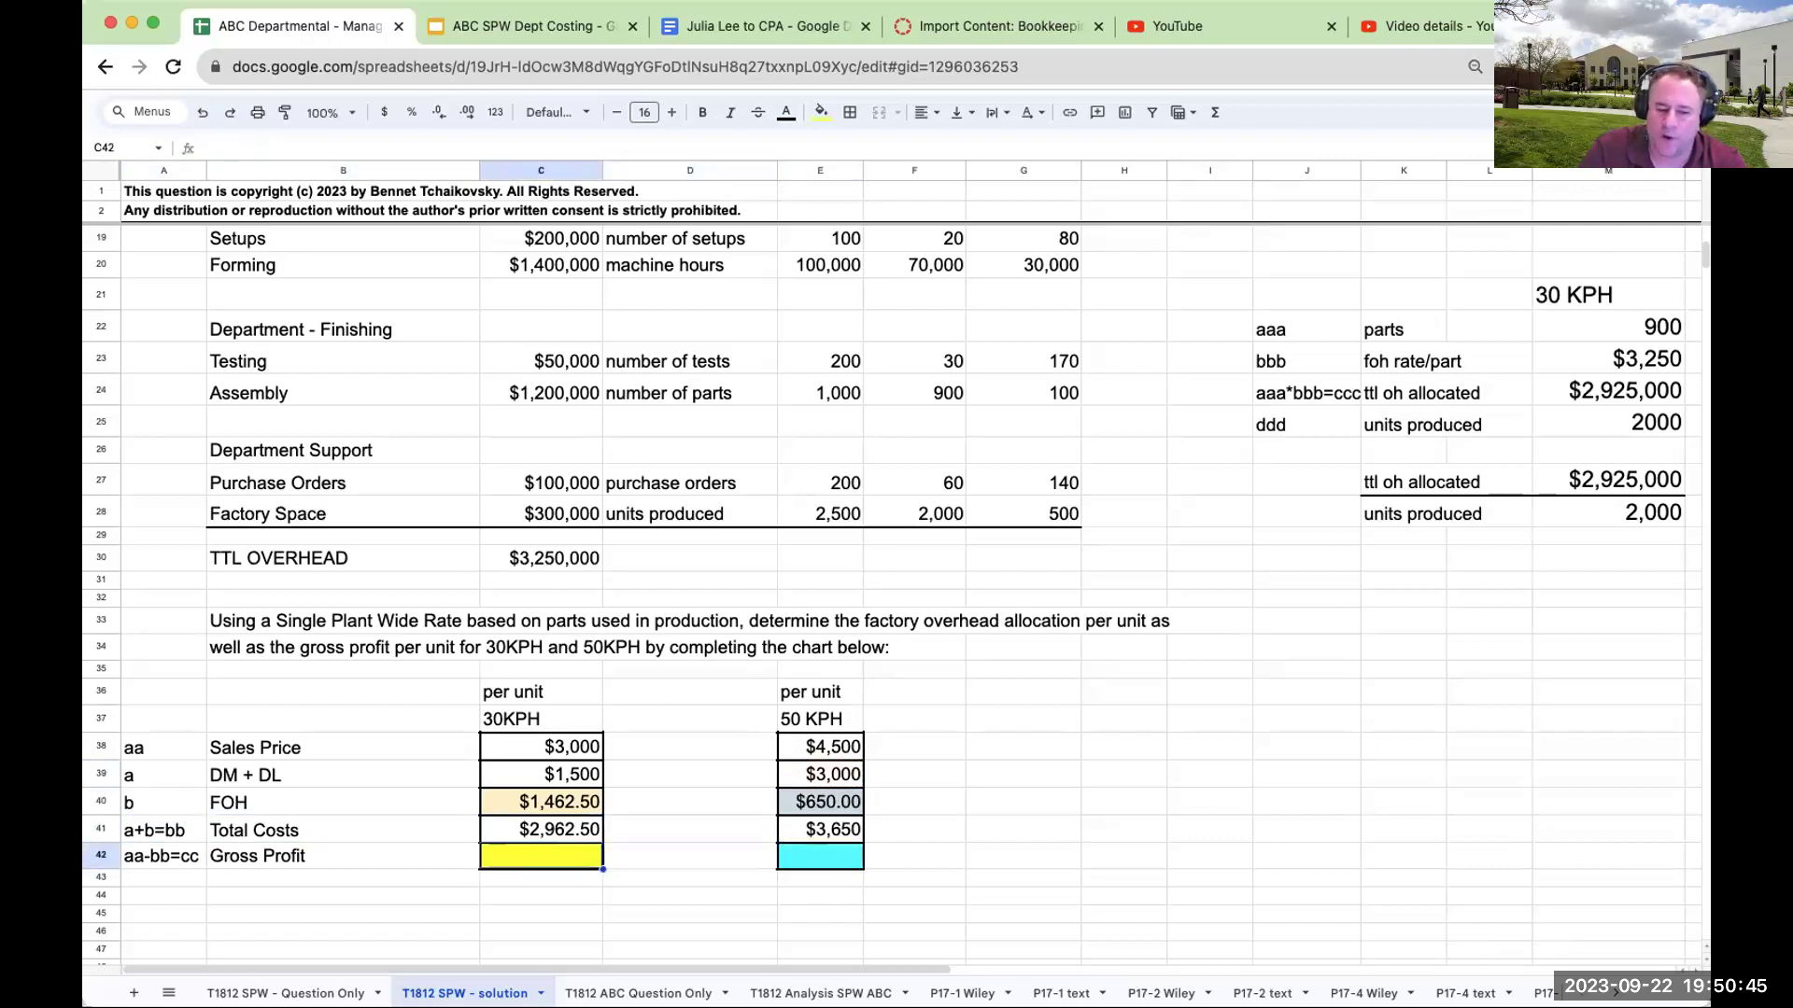
pyautogui.write('+')
pyautogui.press('Up')
pyautogui.press('Up')
pyautogui.press('Up')
pyautogui.press('Up')
pyautogui.write('-')
pyautogui.press('Up')
pyautogui.press('Return')
pyautogui.press('Up')
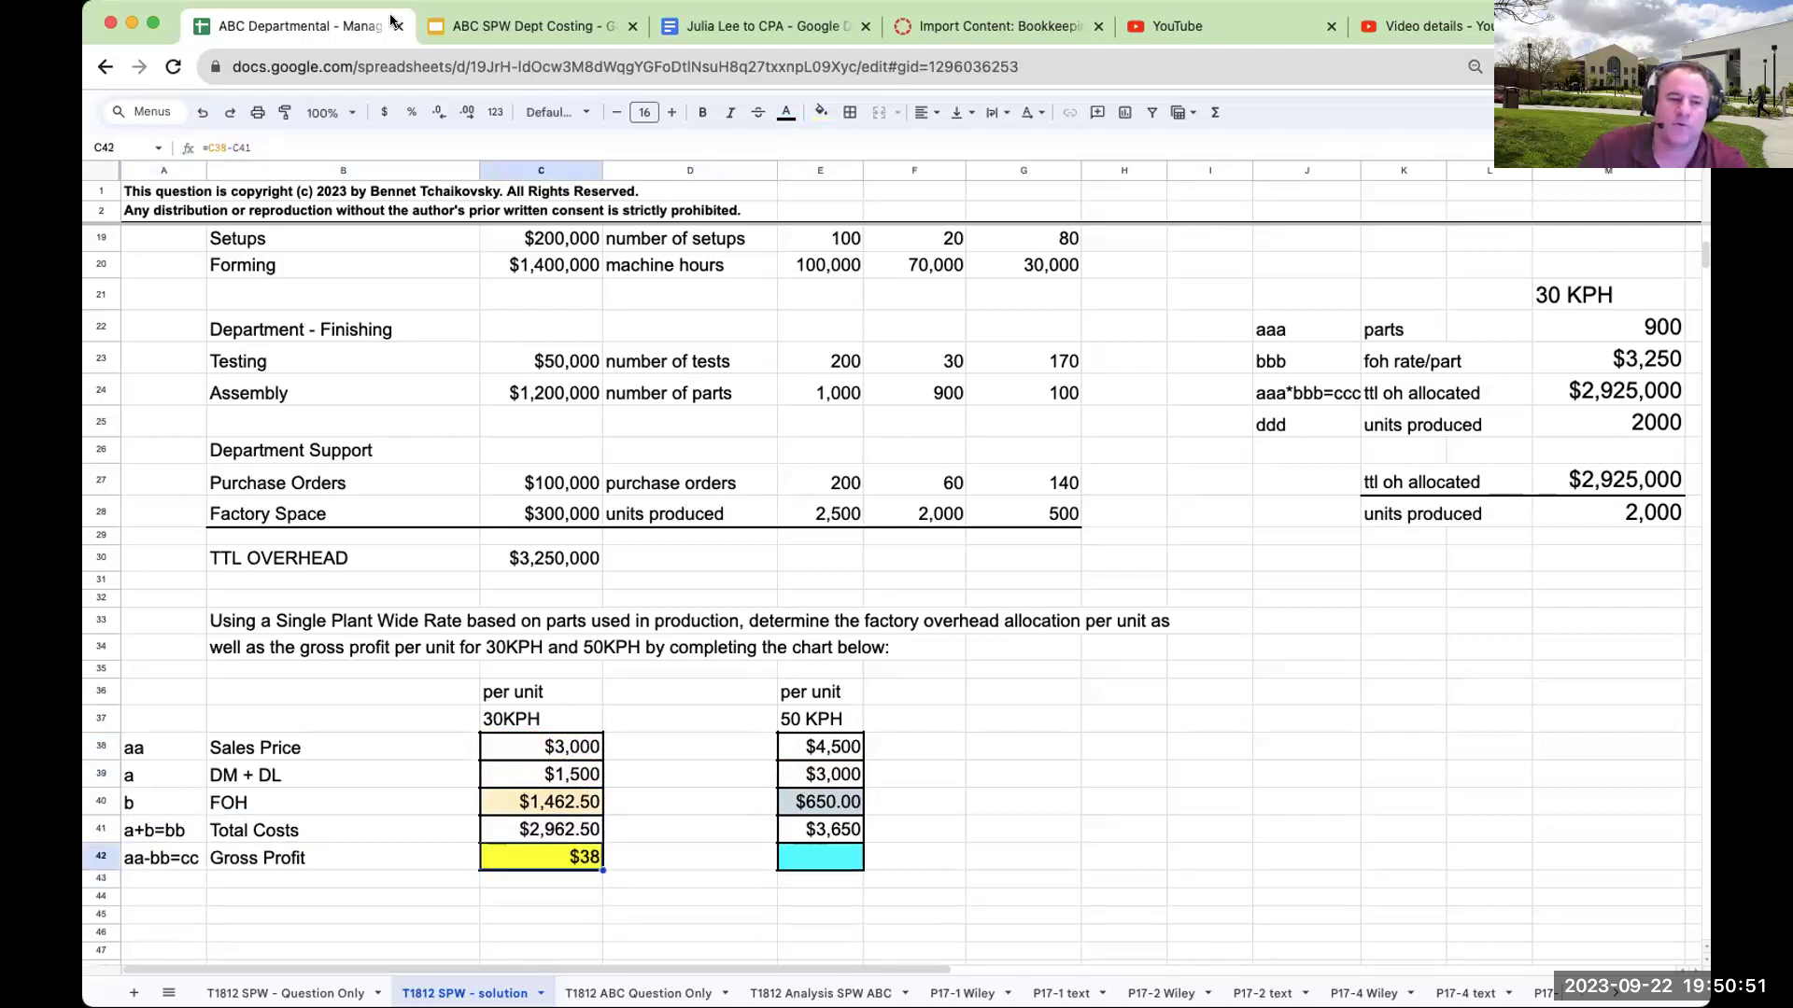
pyautogui.click(467, 113)
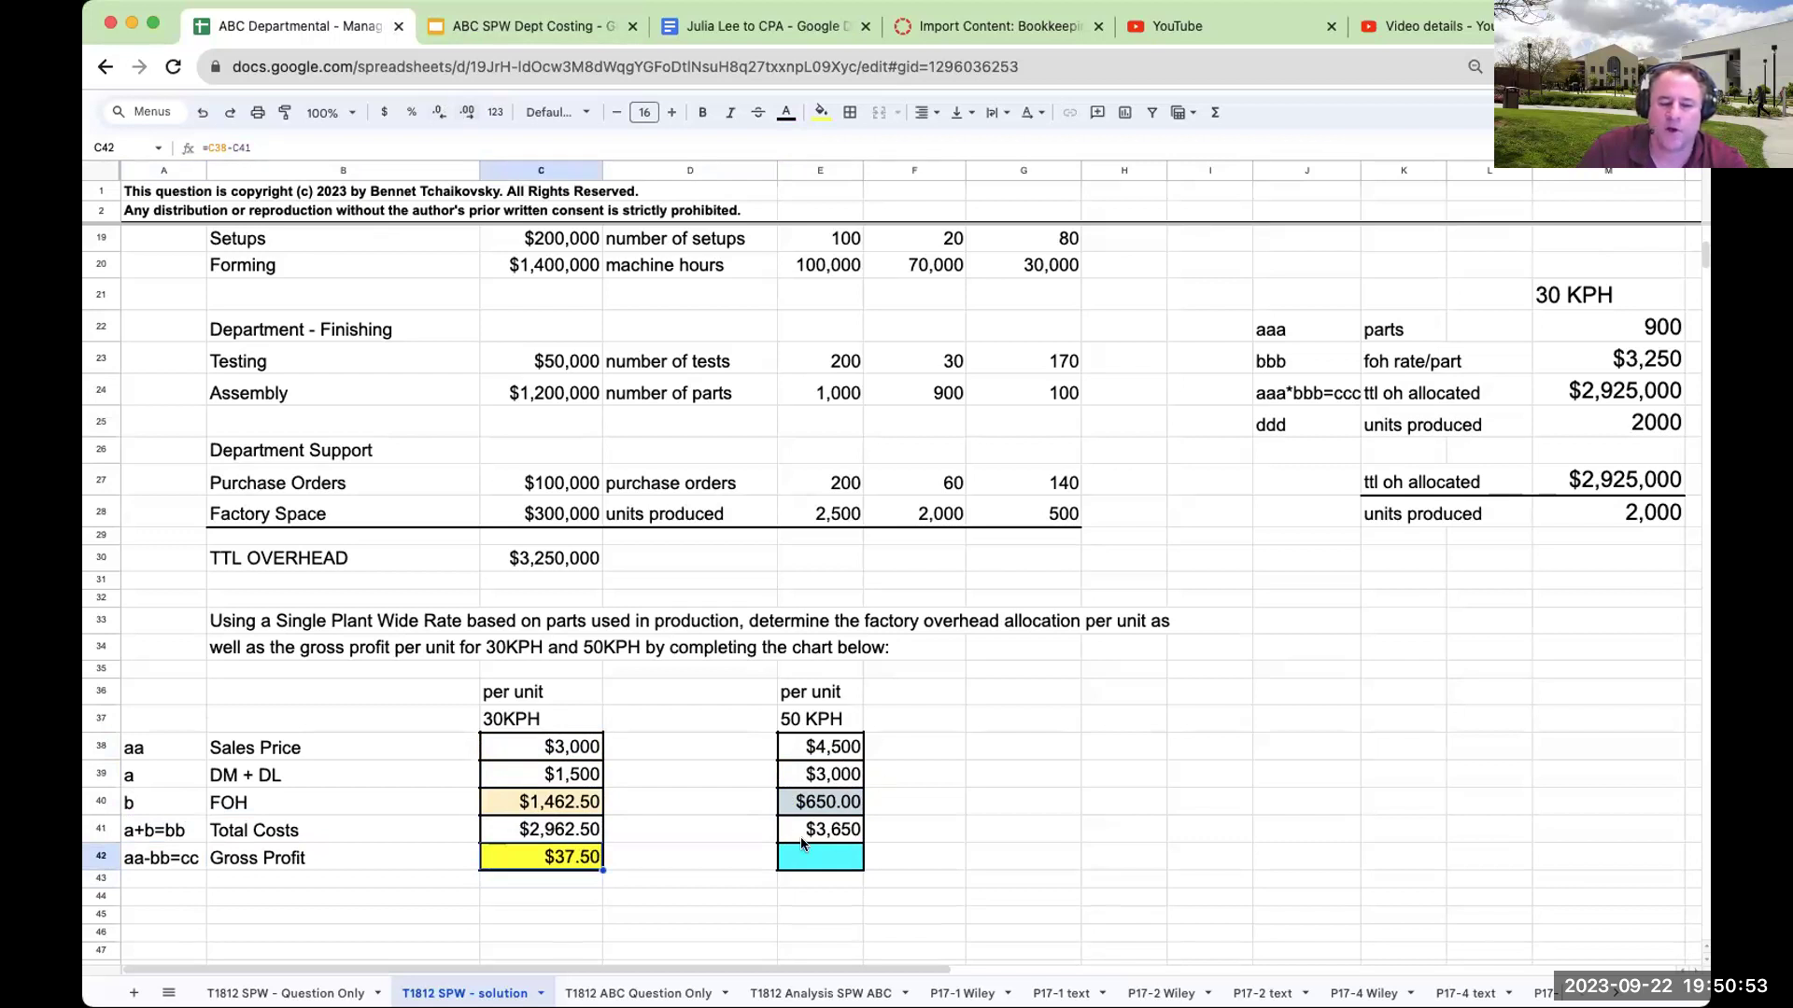
# Compute the 50 KPH gross profit in E42 as E38-E41 and show it with two decimal places.
pyautogui.click(862, 840)
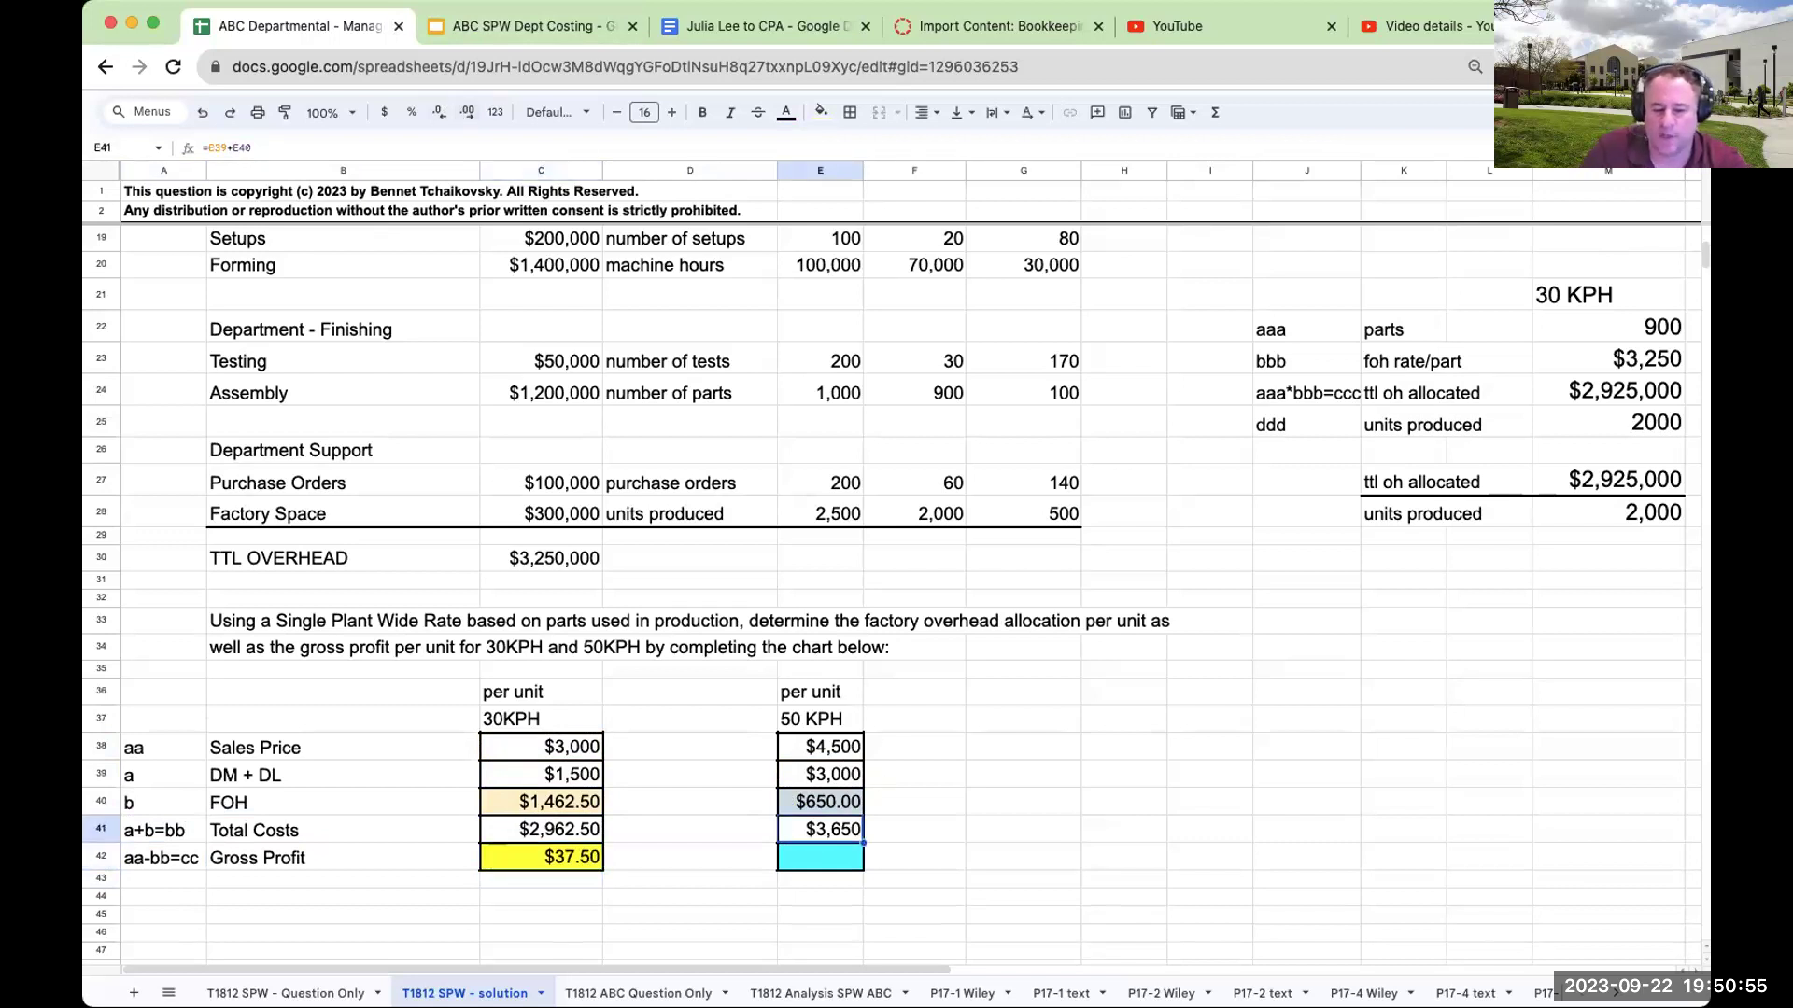
pyautogui.click(819, 857)
pyautogui.write('+')
pyautogui.press('Up')
pyautogui.press('Up')
pyautogui.press('Up')
pyautogui.press('Up')
pyautogui.write('-')
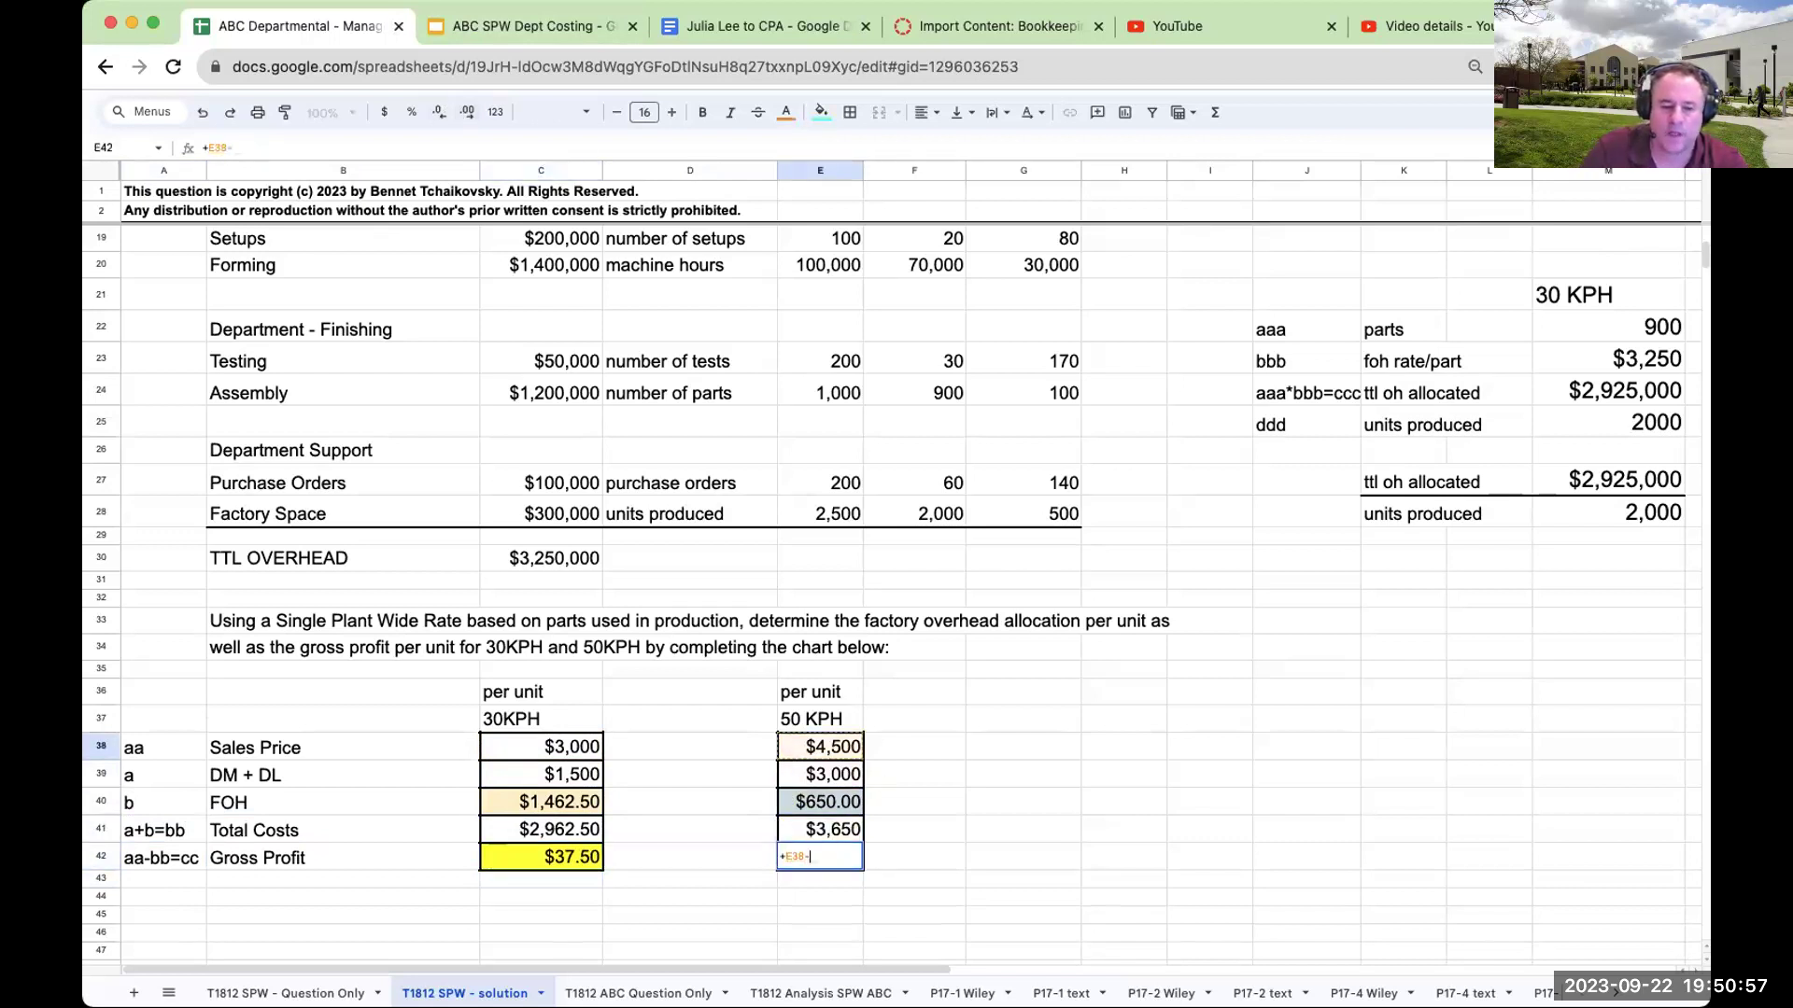
pyautogui.press('Up')
pyautogui.press('Return')
pyautogui.press('Up')
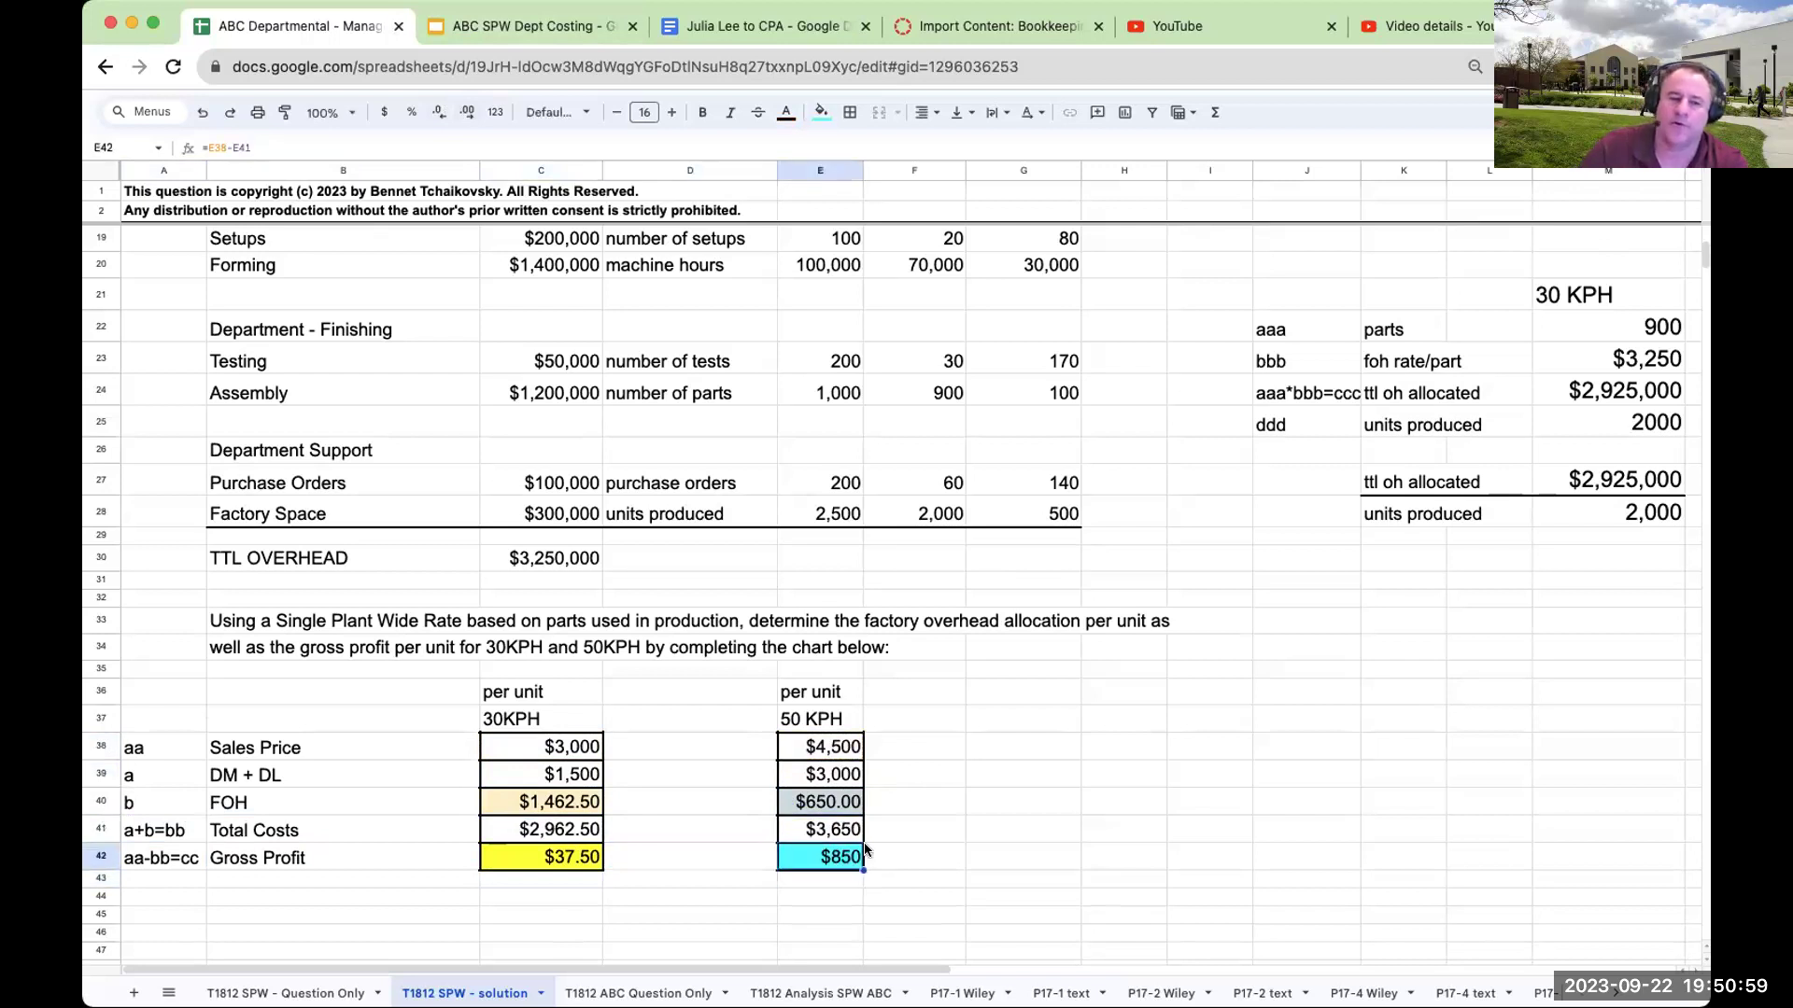
pyautogui.click(467, 112)
pyautogui.click(467, 112)
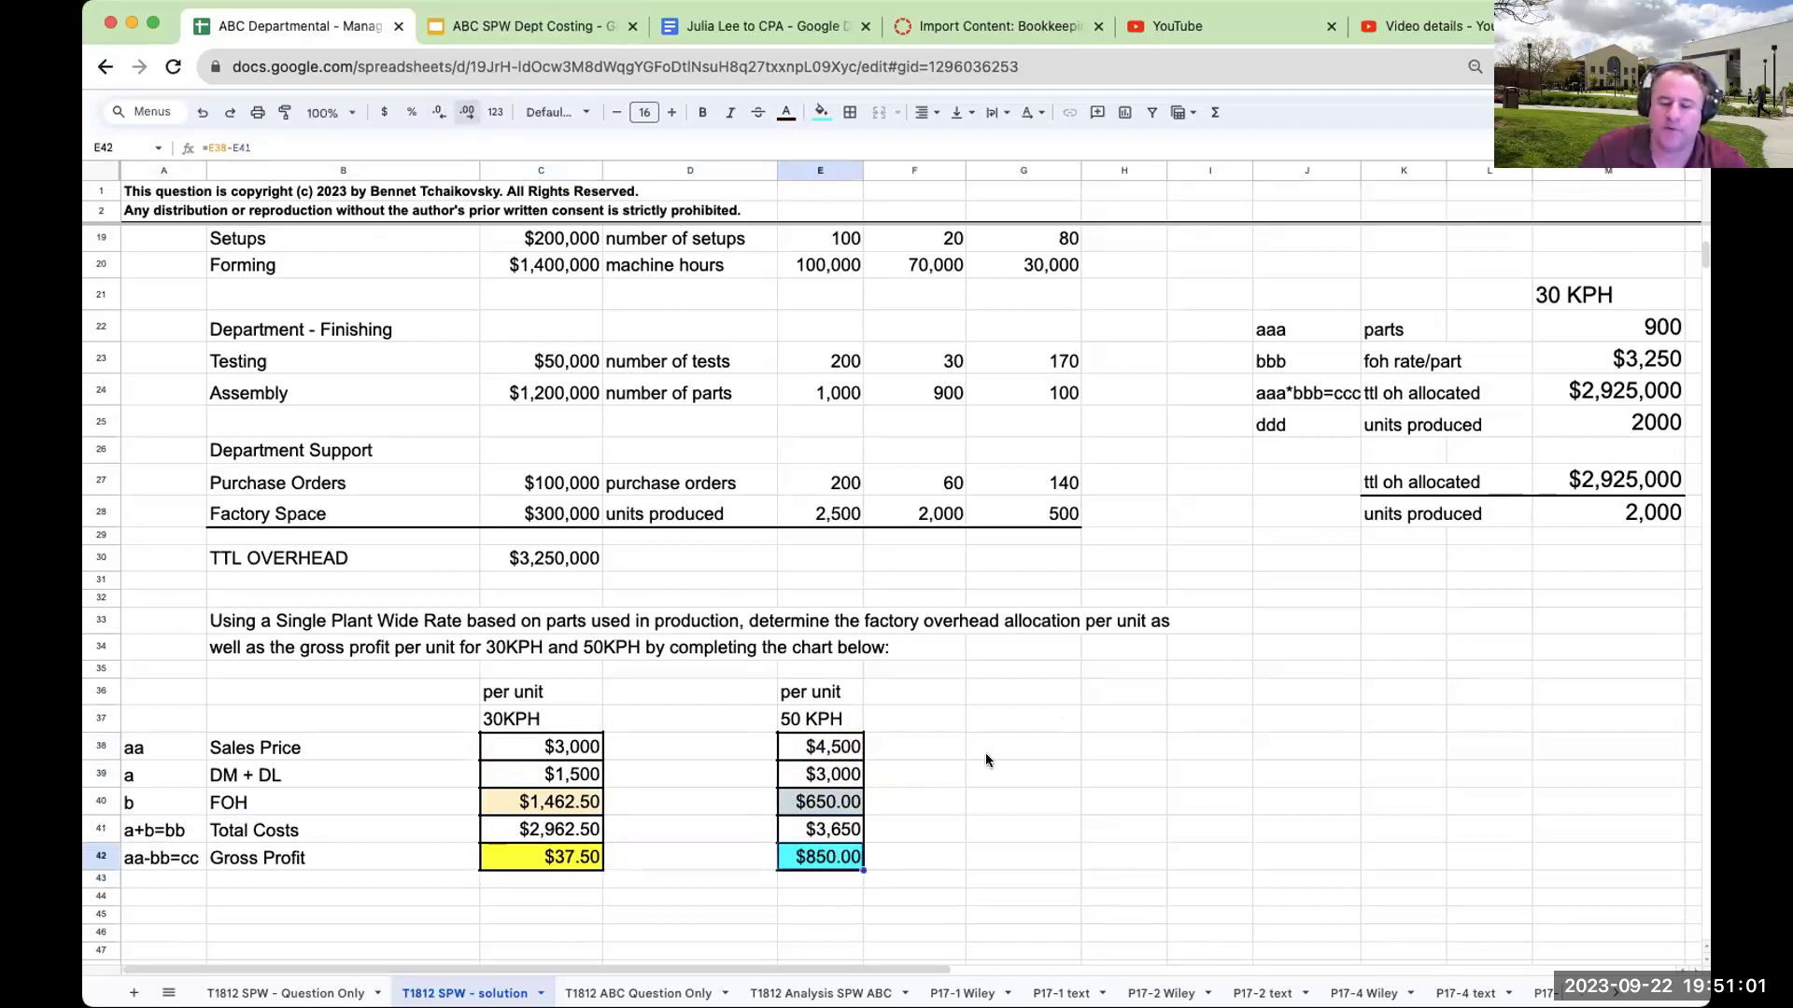
pyautogui.click(986, 760)
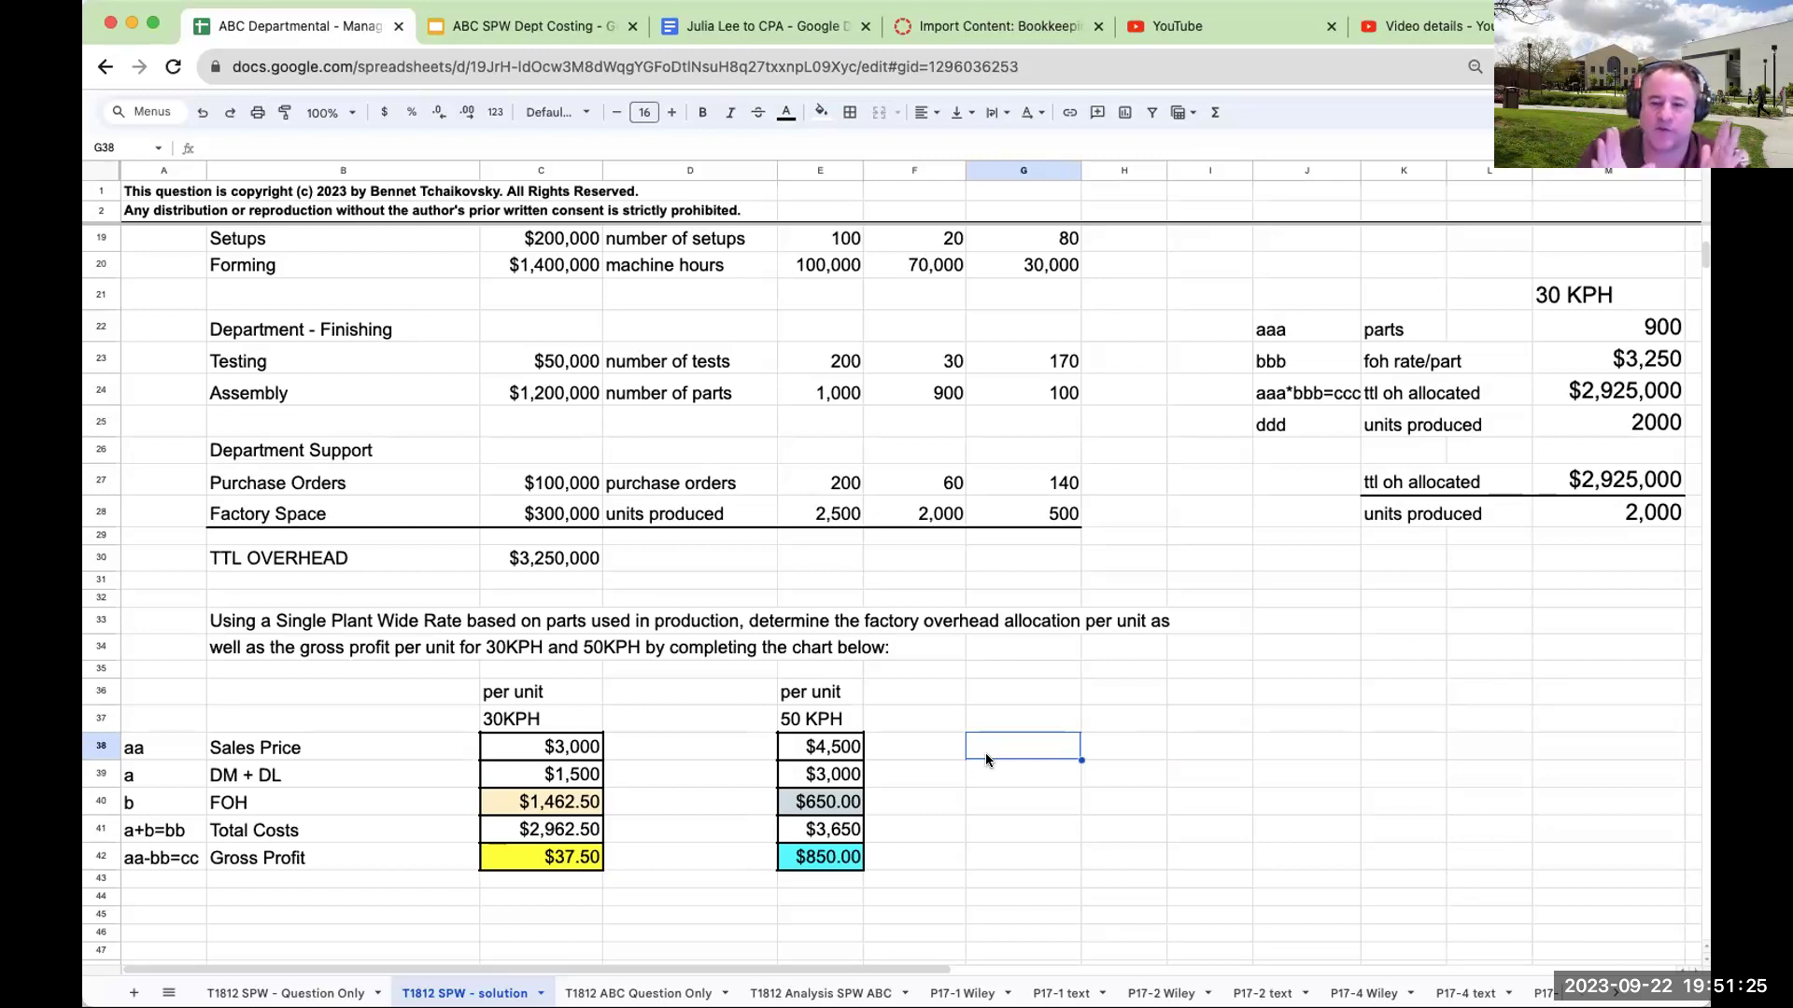
# Try linking the 30KPH FOH per unit in C40 to the total overhead allocated in M24.
pyautogui.click(1648, 422)
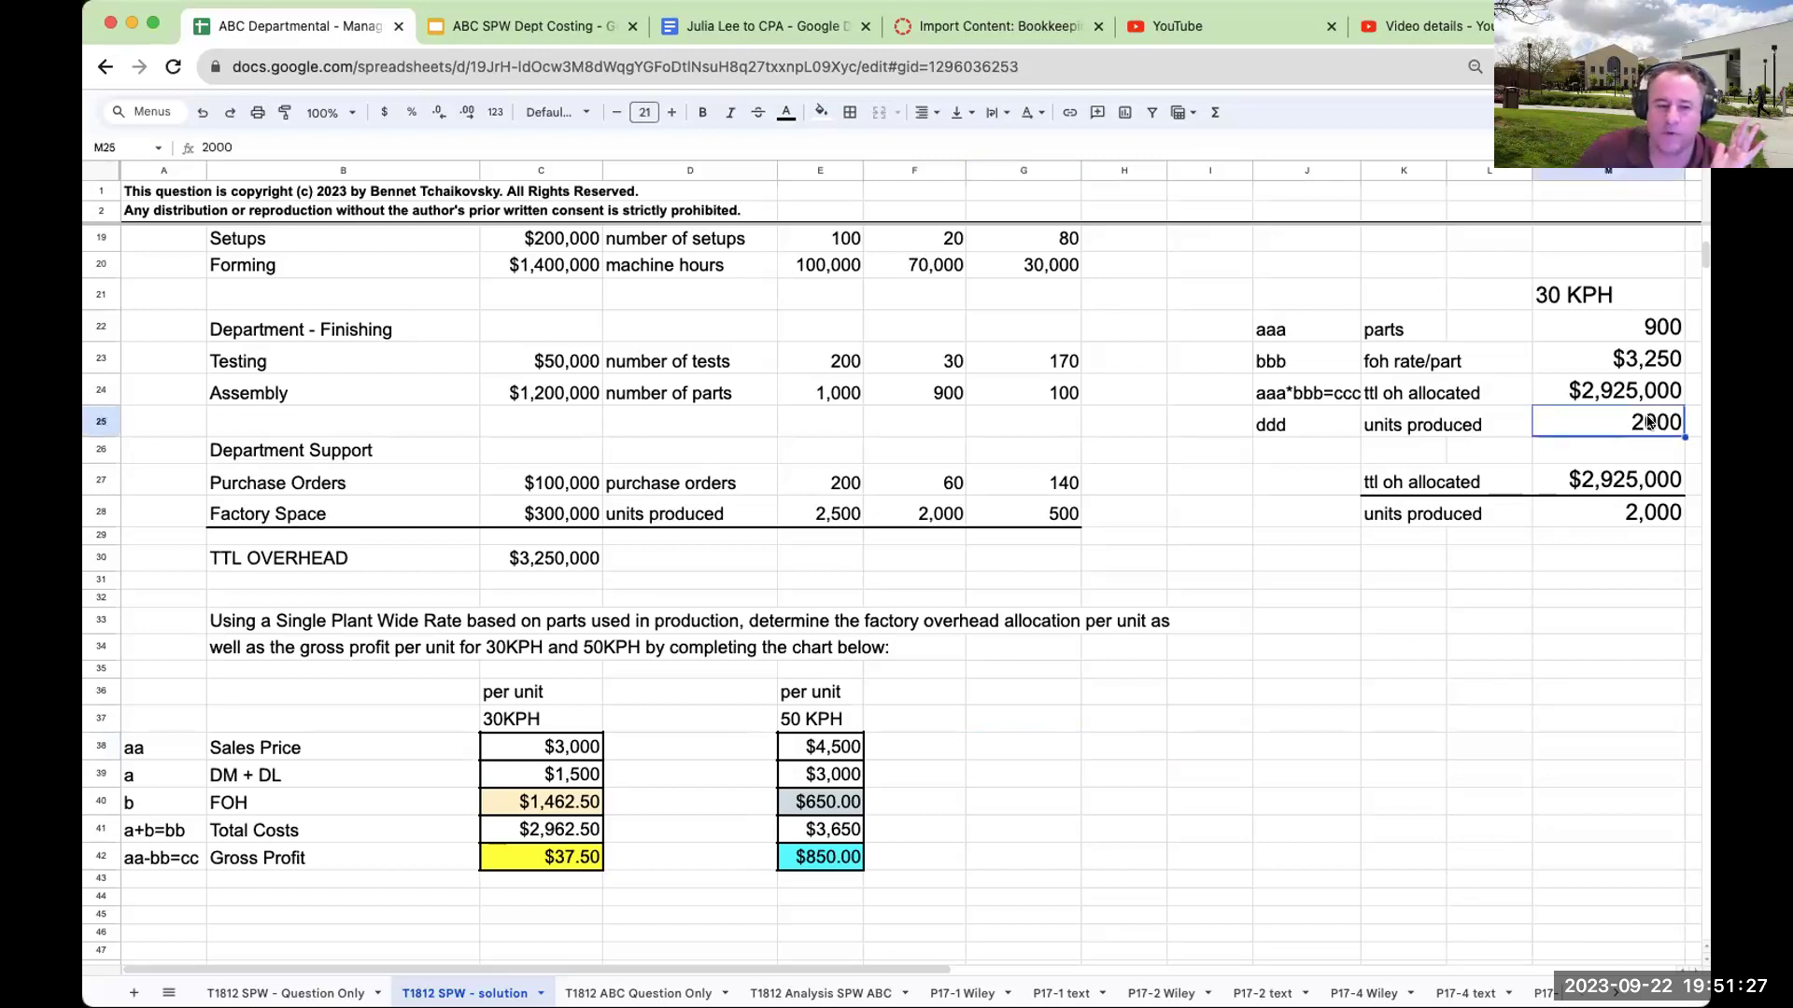
pyautogui.press('Right')
pyautogui.press('Up')
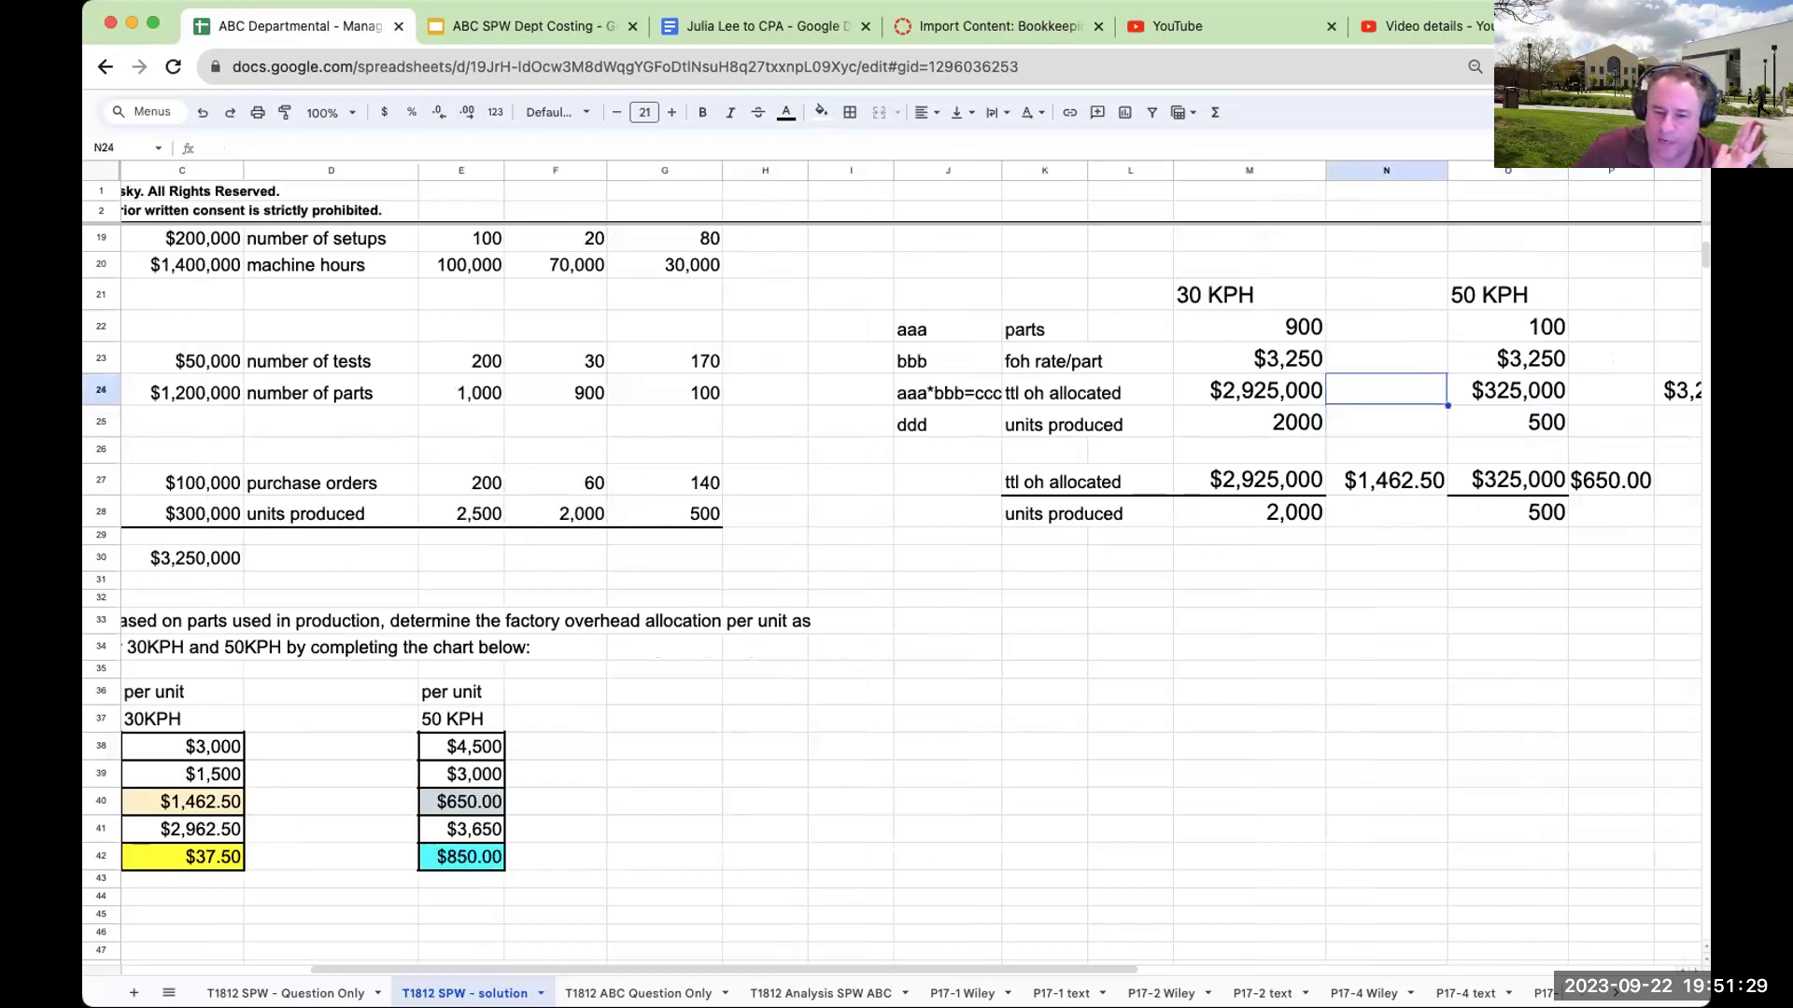
pyautogui.press('Left')
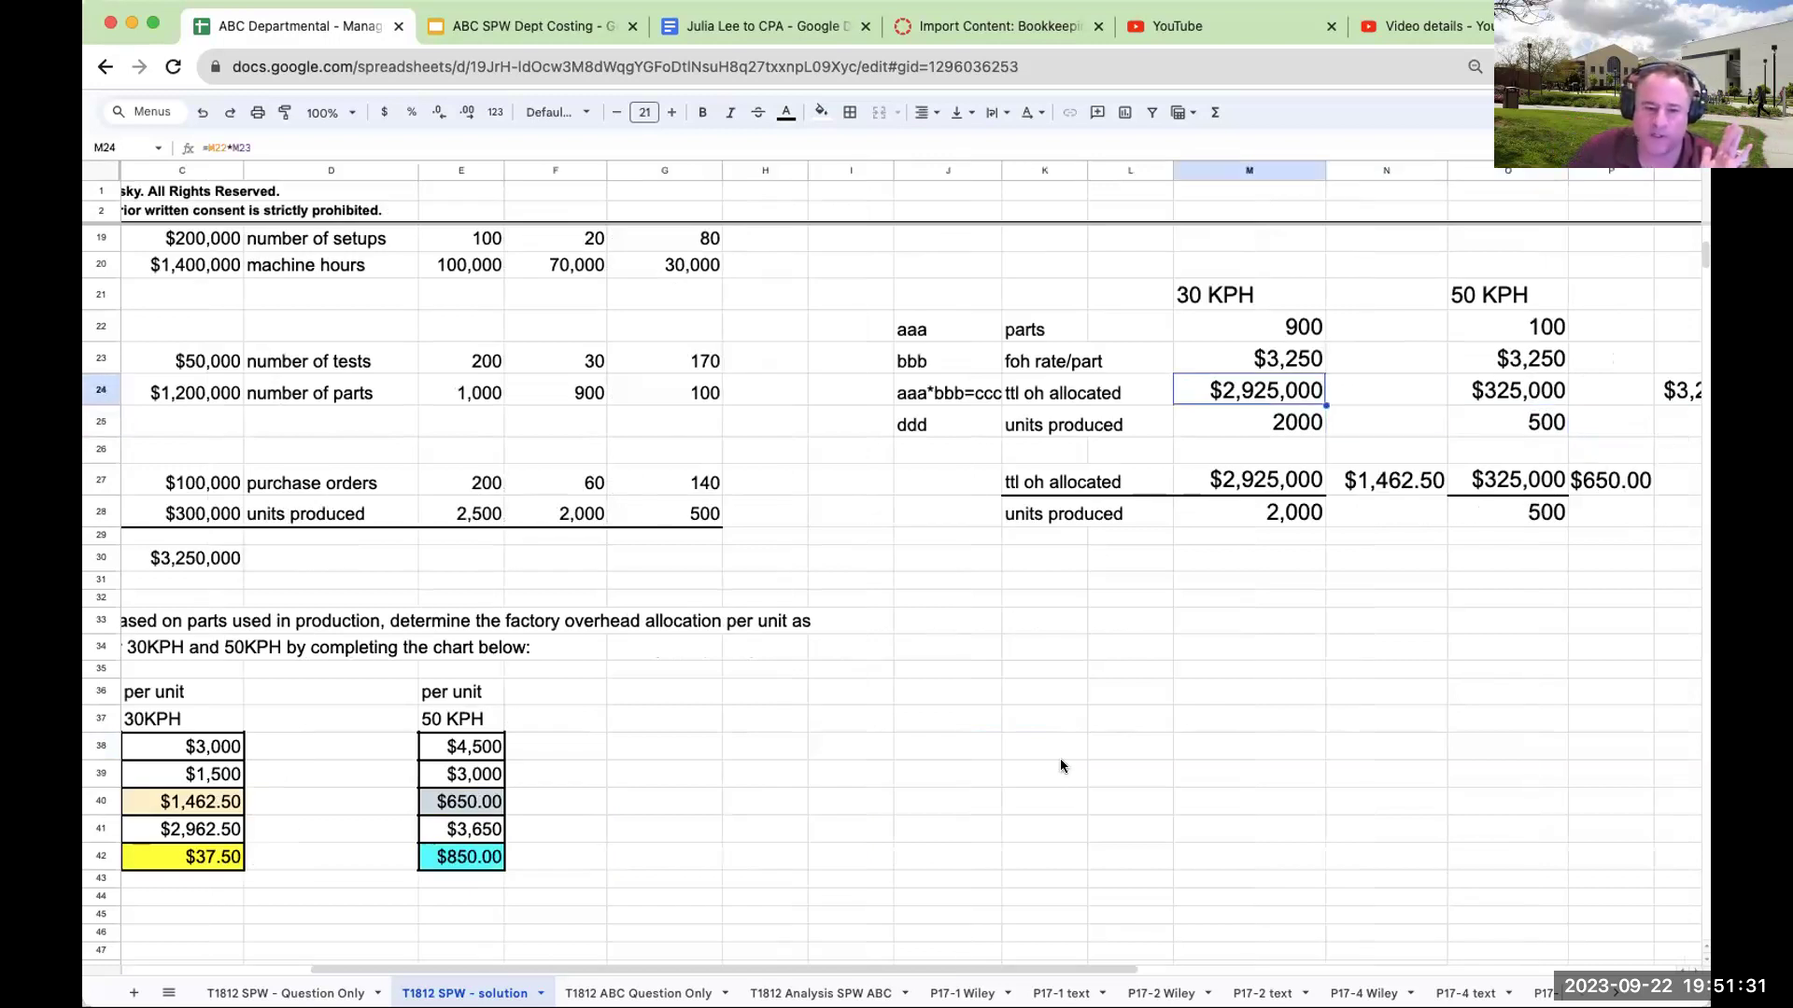
pyautogui.click(214, 799)
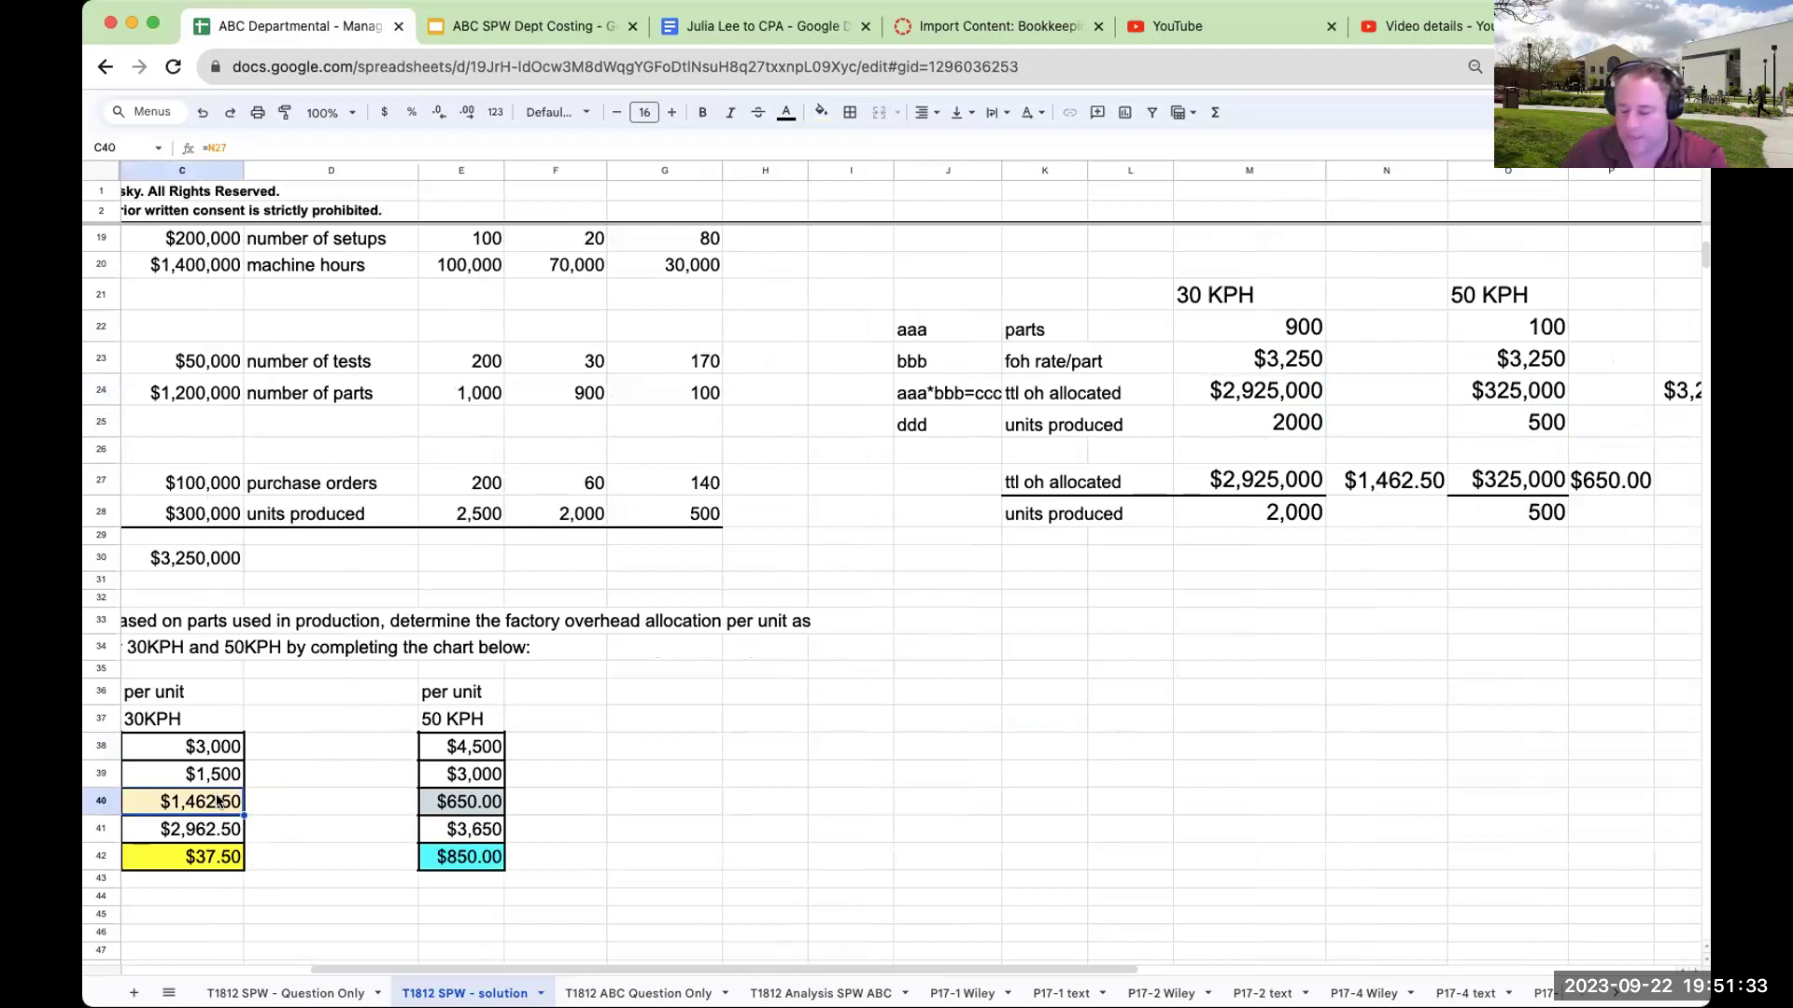
pyautogui.write('+')
pyautogui.click(1223, 398)
pyautogui.press('Return')
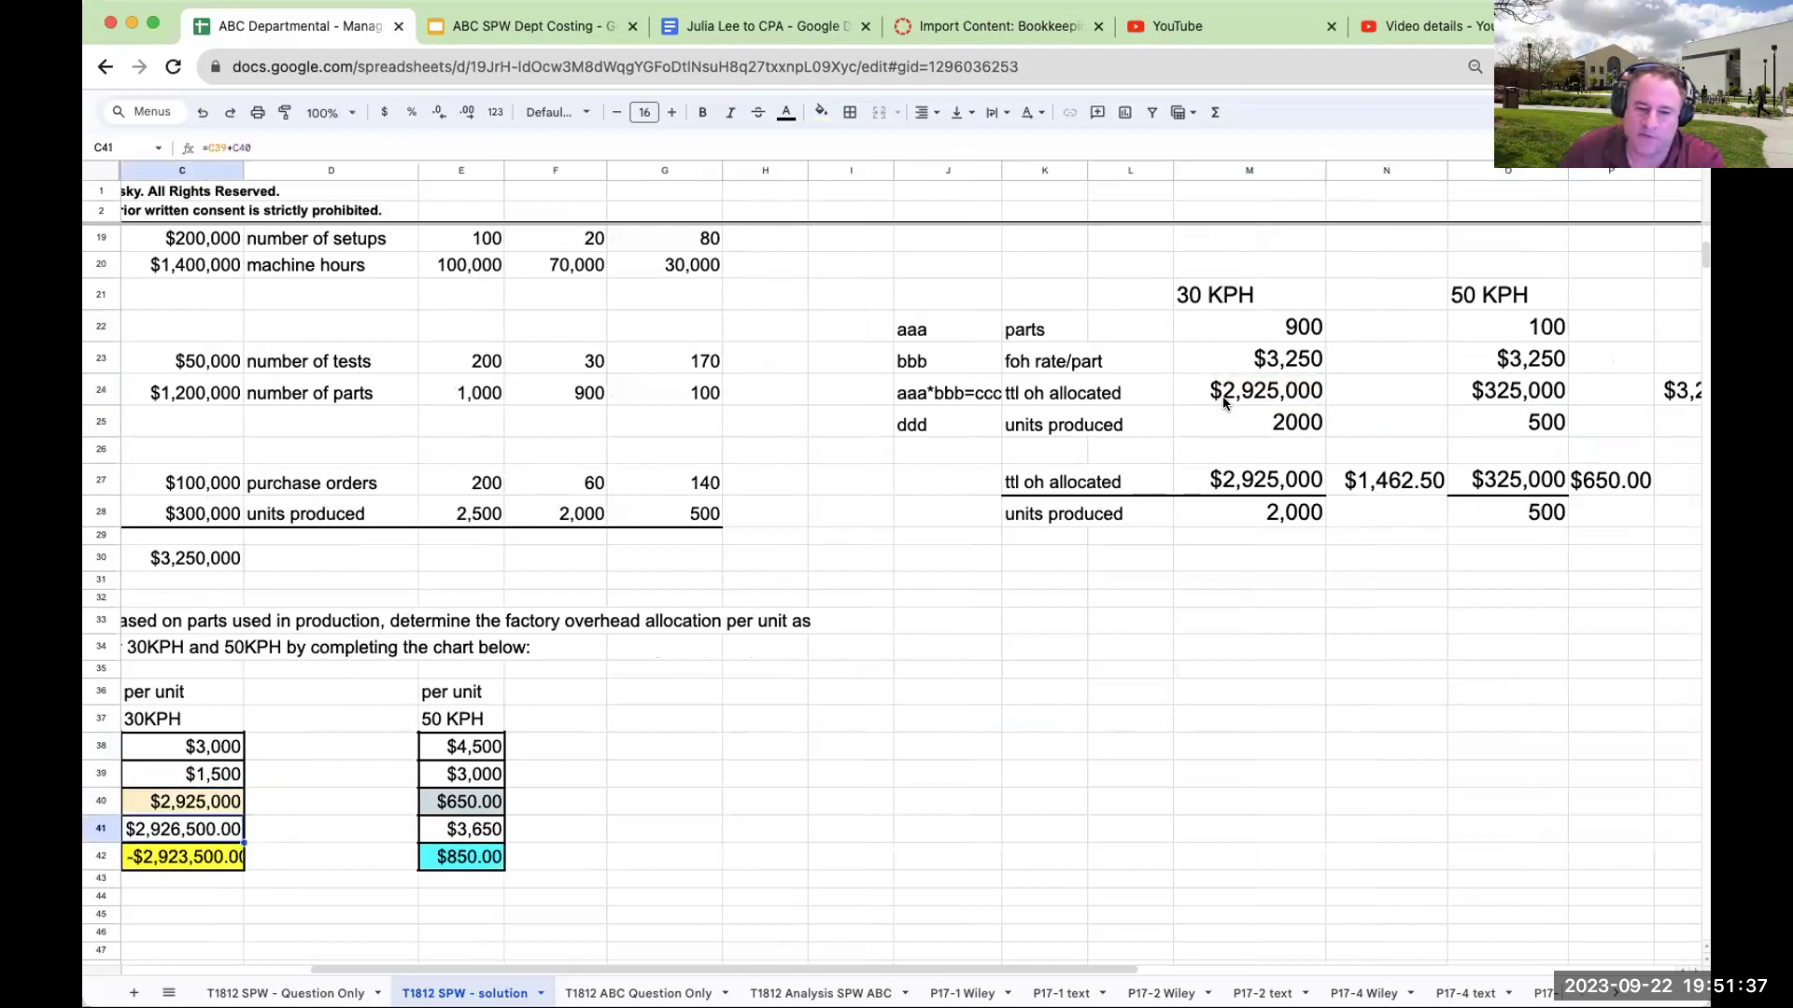
# Relink the 30KPH FOH in C40 to the overhead per unit in N27.
pyautogui.click(219, 799)
pyautogui.write('+')
pyautogui.click(1400, 486)
pyautogui.press('Return')
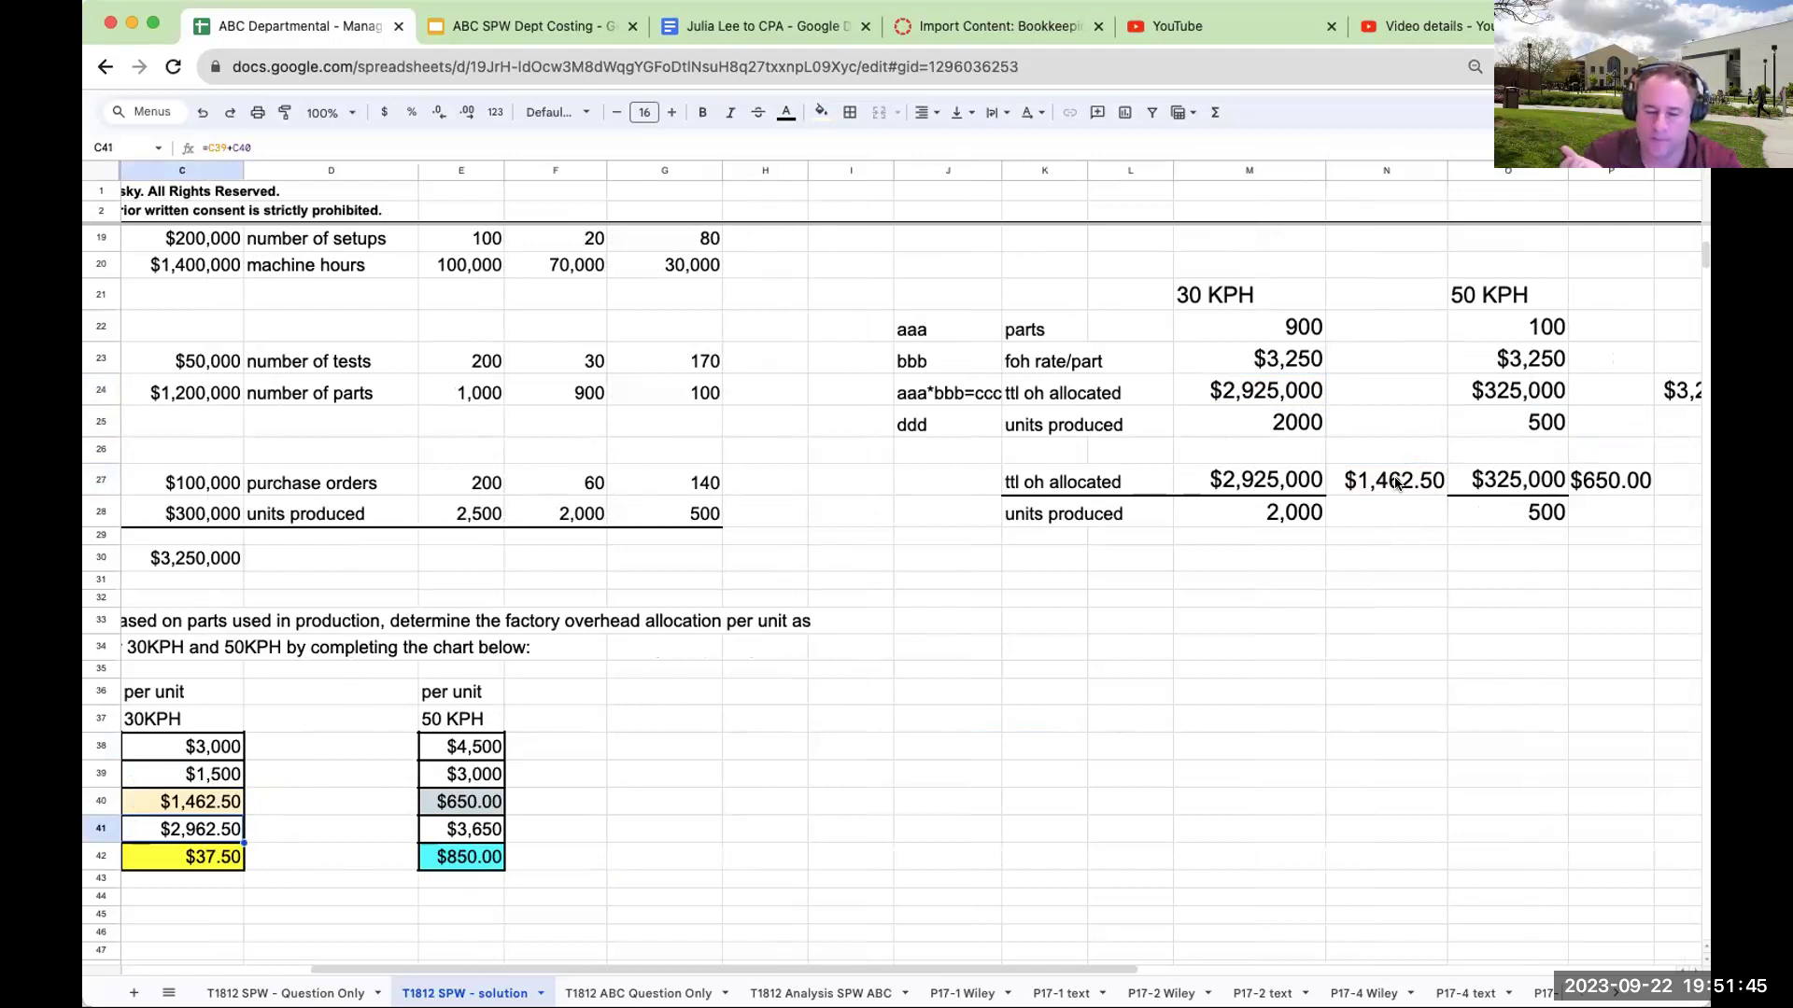
pyautogui.press('Left')
pyautogui.press('Left')
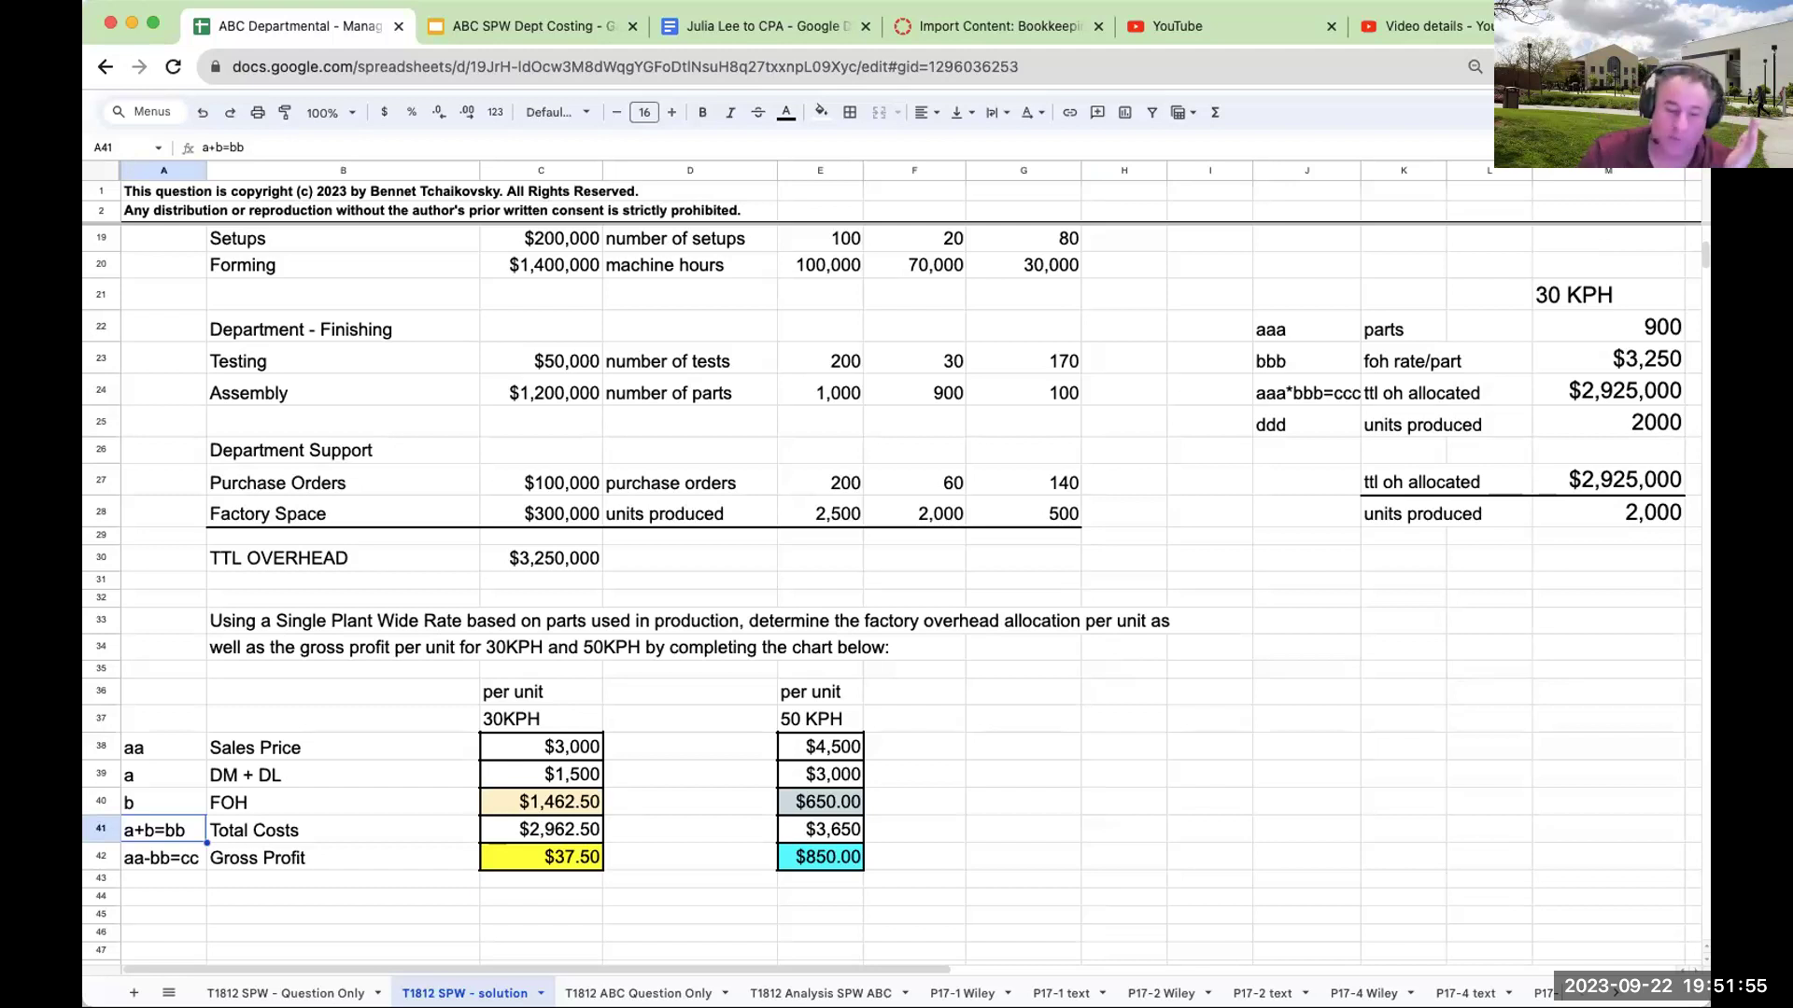
# Link C44, below the 30KPH gross profit, to the 30 KPH units produced in M25.
pyautogui.click(572, 854)
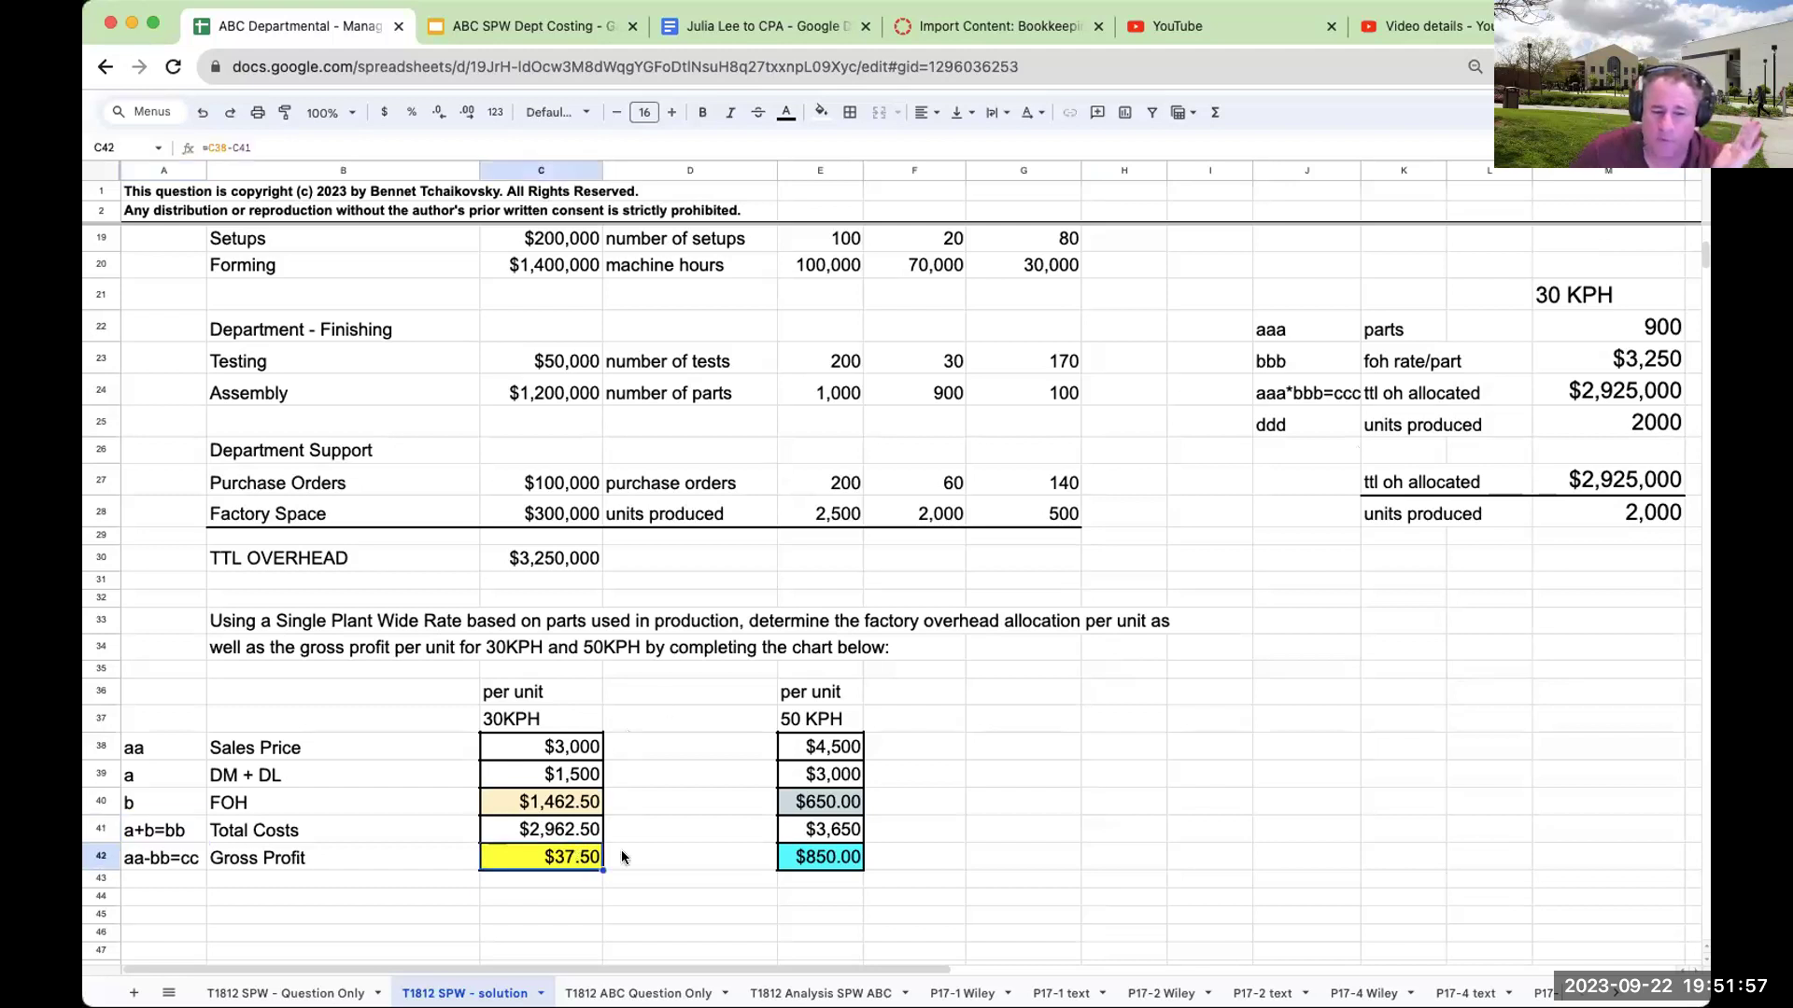
pyautogui.press('Down')
pyautogui.press('Down')
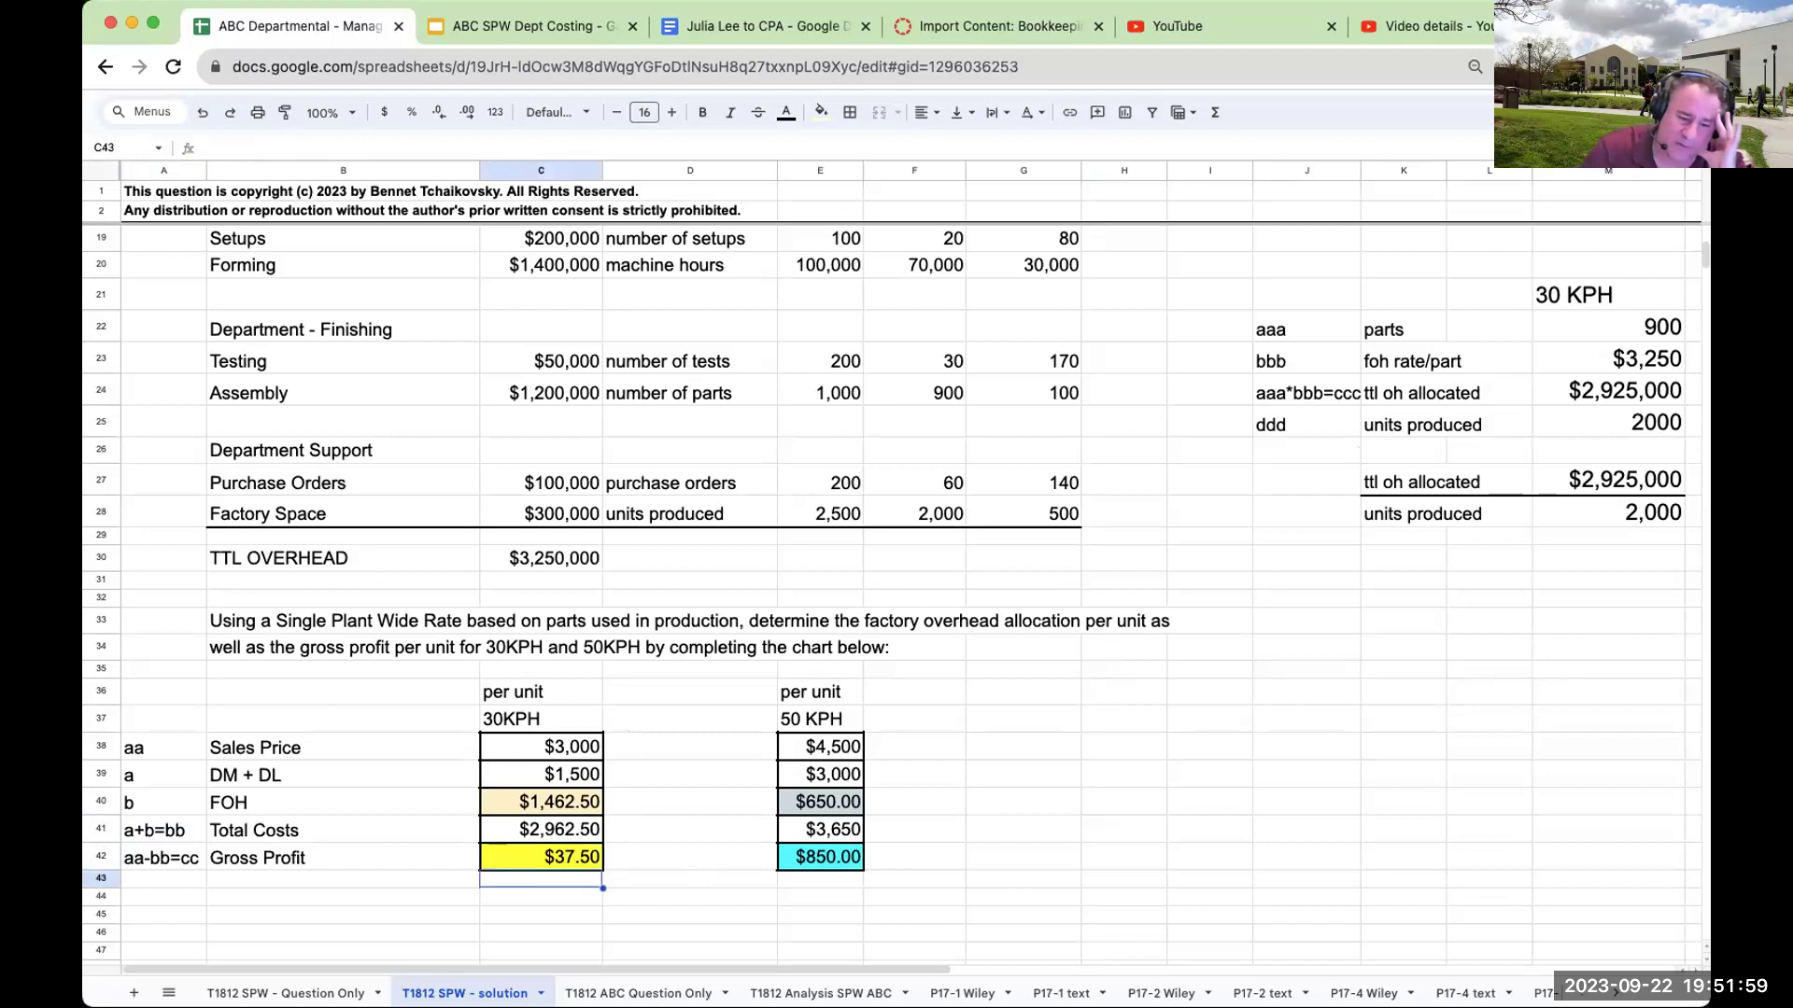
pyautogui.write('+')
pyautogui.click(1648, 425)
pyautogui.press('Return')
# Compute the total 30KPH gross profit in C45 as C44*C42.
pyautogui.write('+')
pyautogui.press('Up')
pyautogui.write('*')
pyautogui.press('Up')
pyautogui.press('Up')
pyautogui.press('Up')
pyautogui.press('Return')
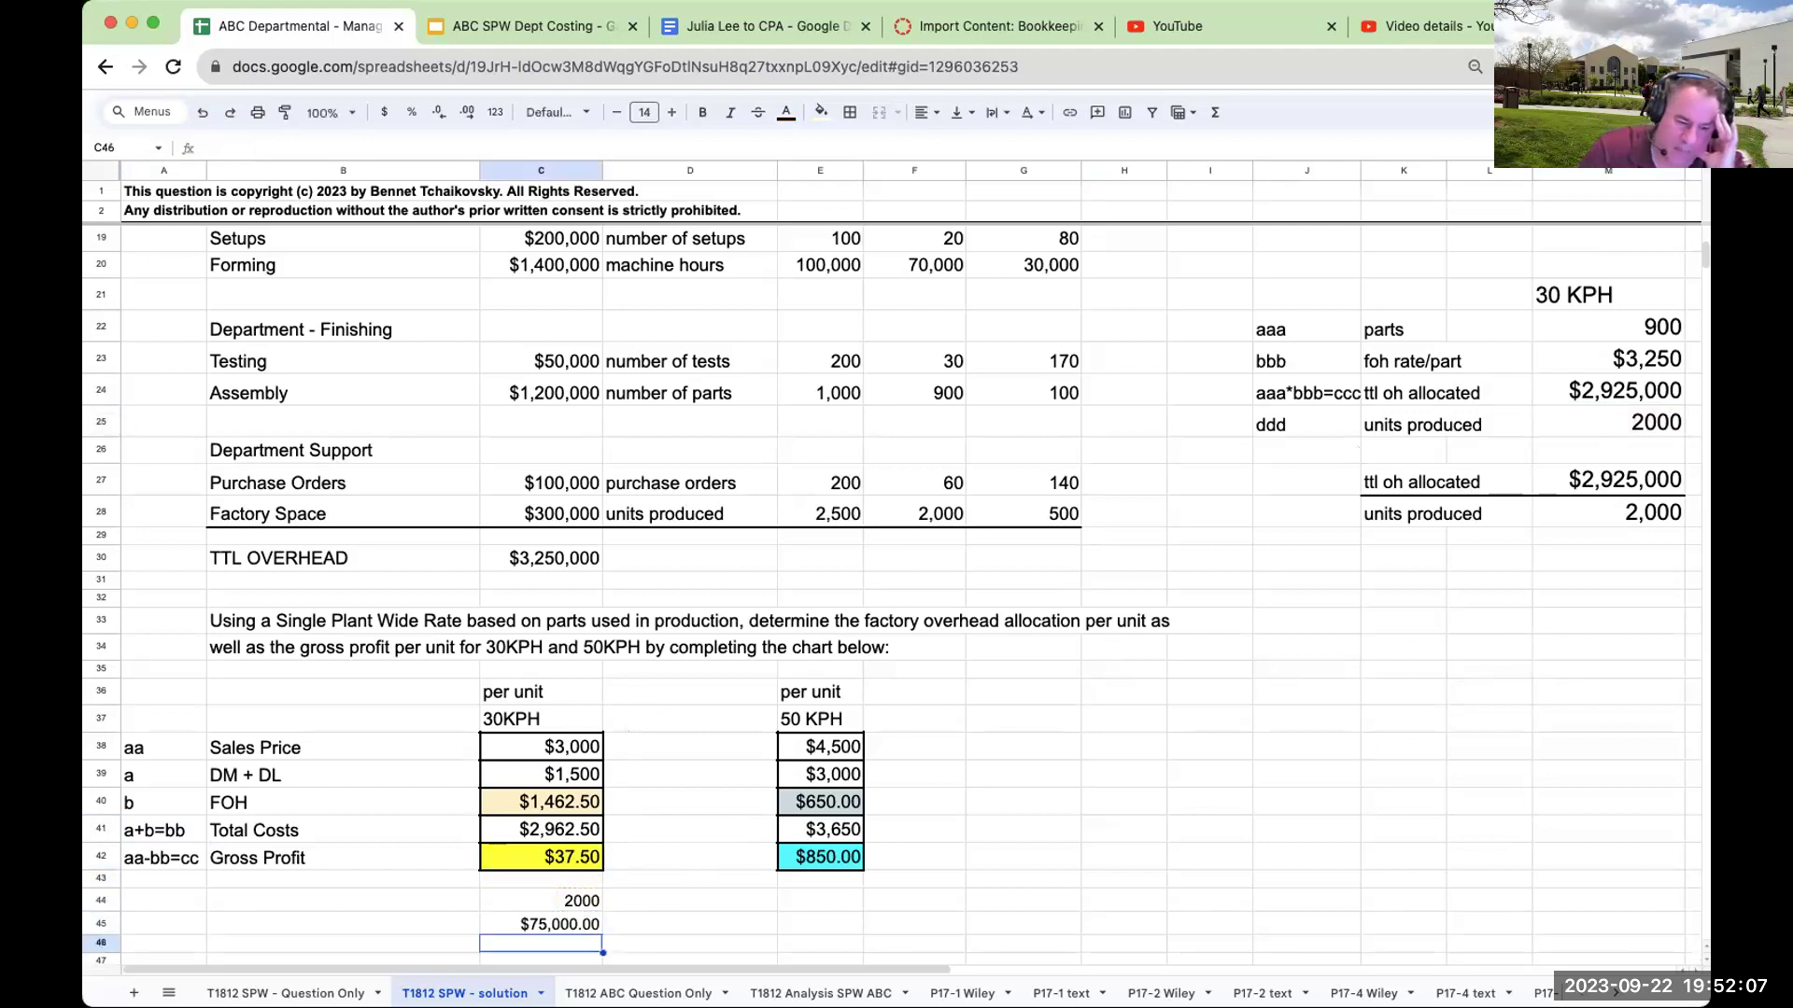
pyautogui.click(540, 923)
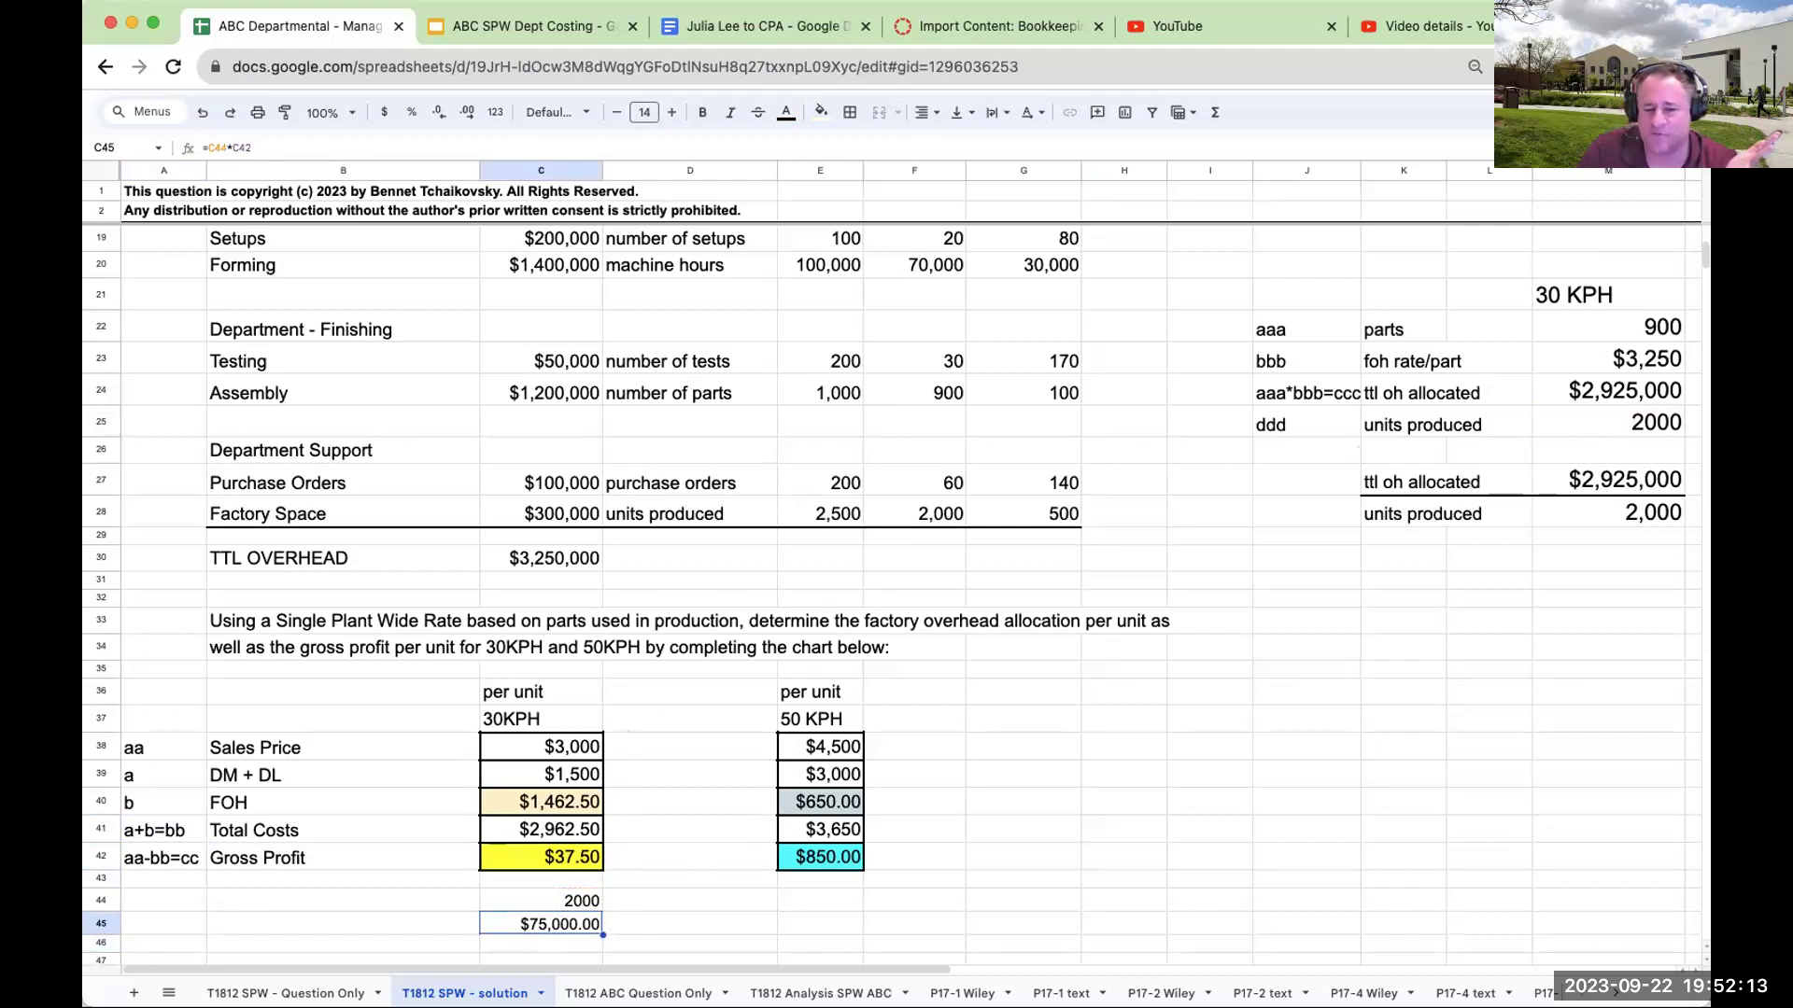
# Enter 500 as the 50 KPH units produced in E44.
pyautogui.press('Up')
pyautogui.press('Right')
pyautogui.press('Right')
pyautogui.write('500')
pyautogui.press('Return')
# Compute the total 50 KPH gross profit in E45 as E42*E44.
pyautogui.write('+E42*E44')
pyautogui.press('Return')
pyautogui.press('Up')
pyautogui.press('Up')
pyautogui.press('Left')
pyautogui.press('Left')
pyautogui.click(820, 924)
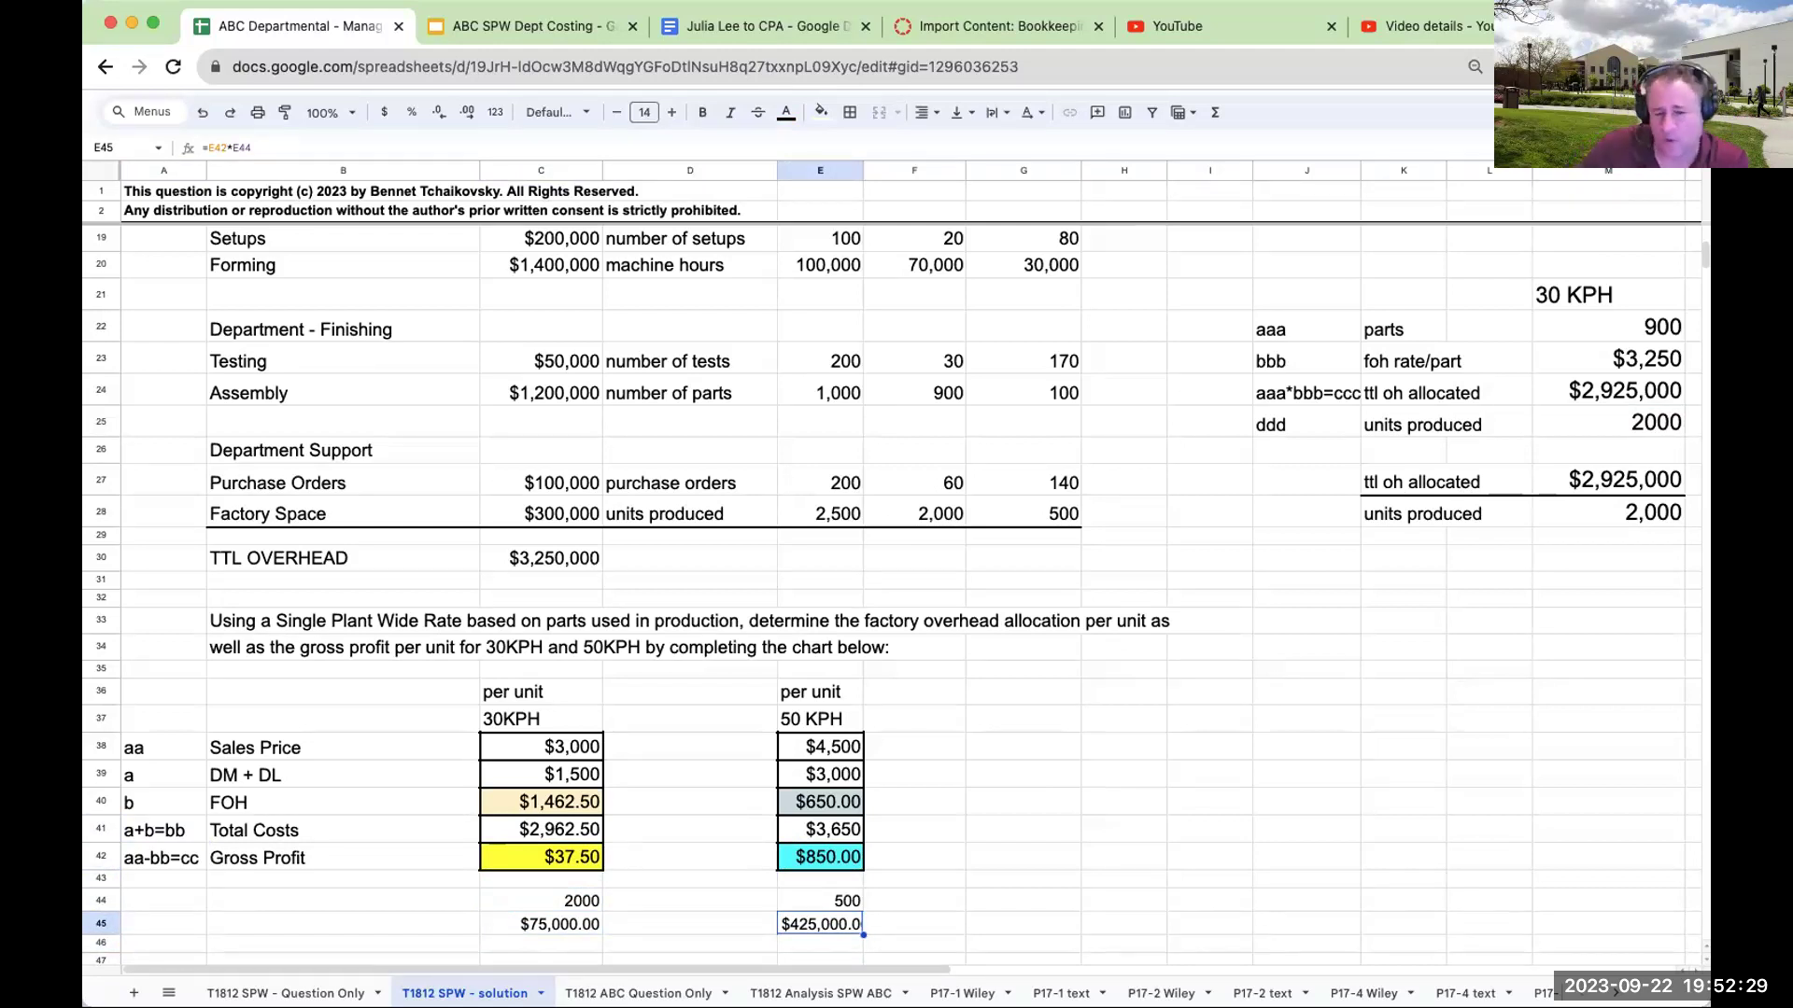
pyautogui.click(820, 900)
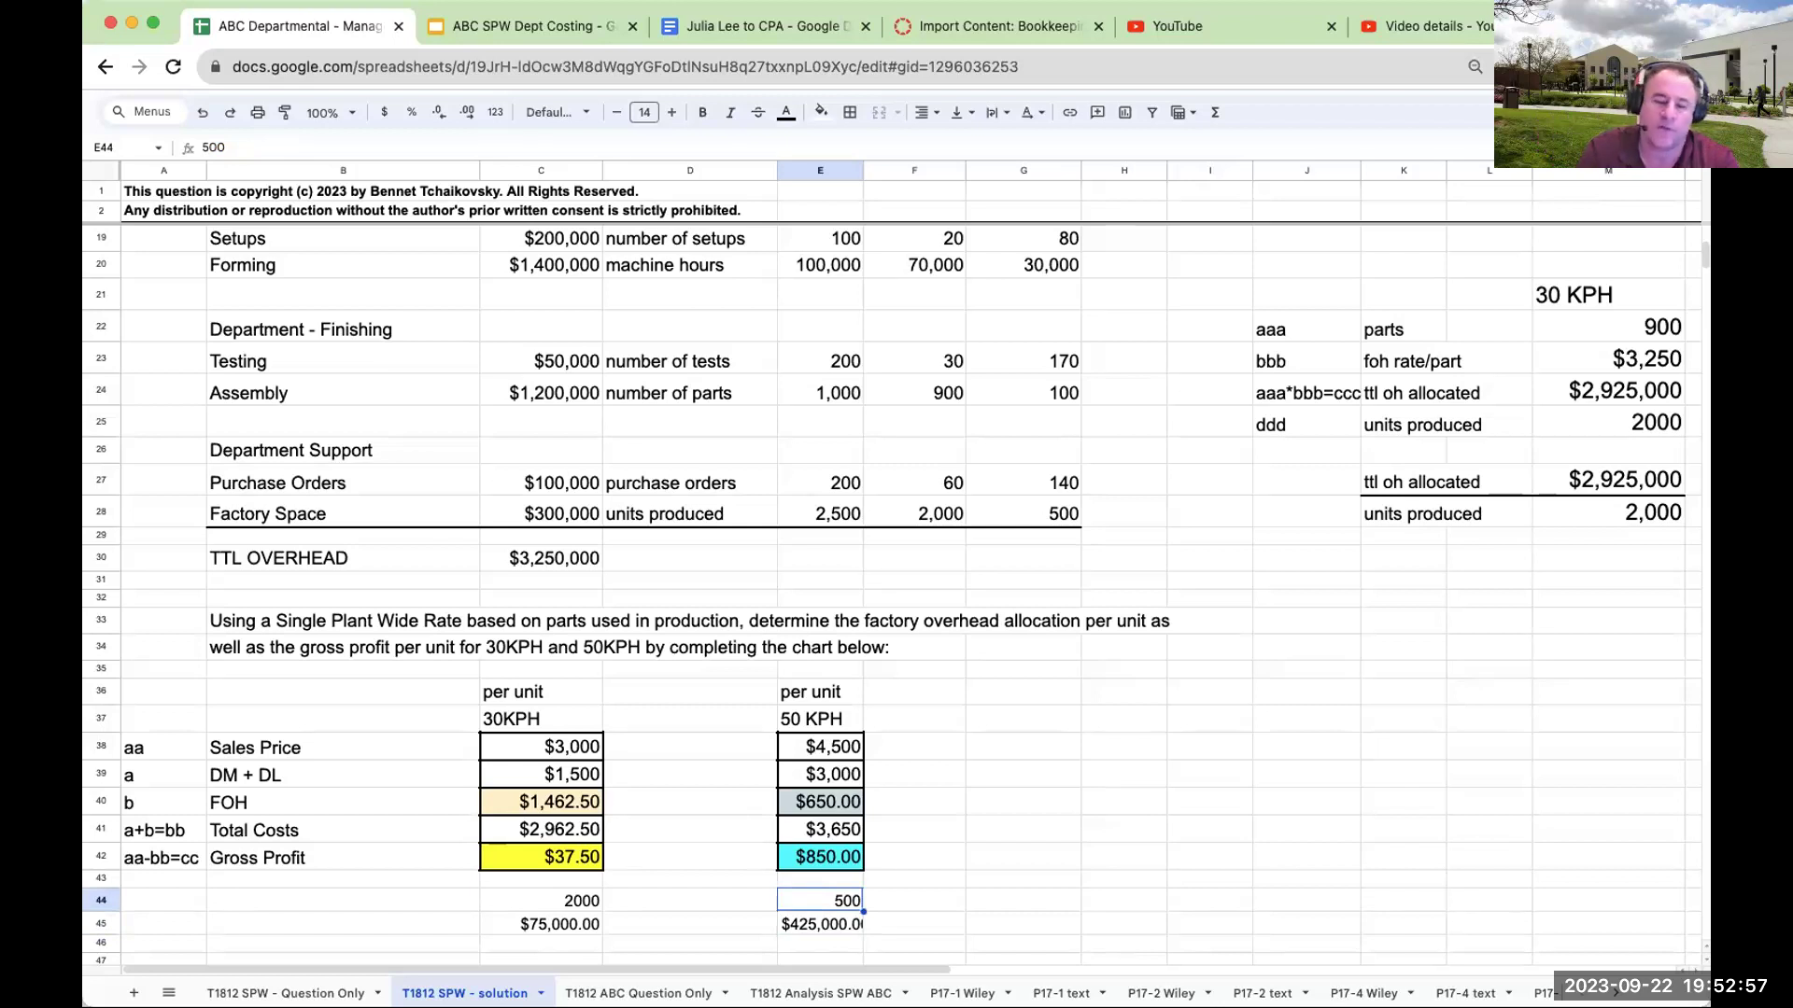
# Switch to the ABC SPW Dept Costing presentation in Google Slides and show the closing Thank you slide.
pyautogui.click(510, 27)
pyautogui.click(181, 588)
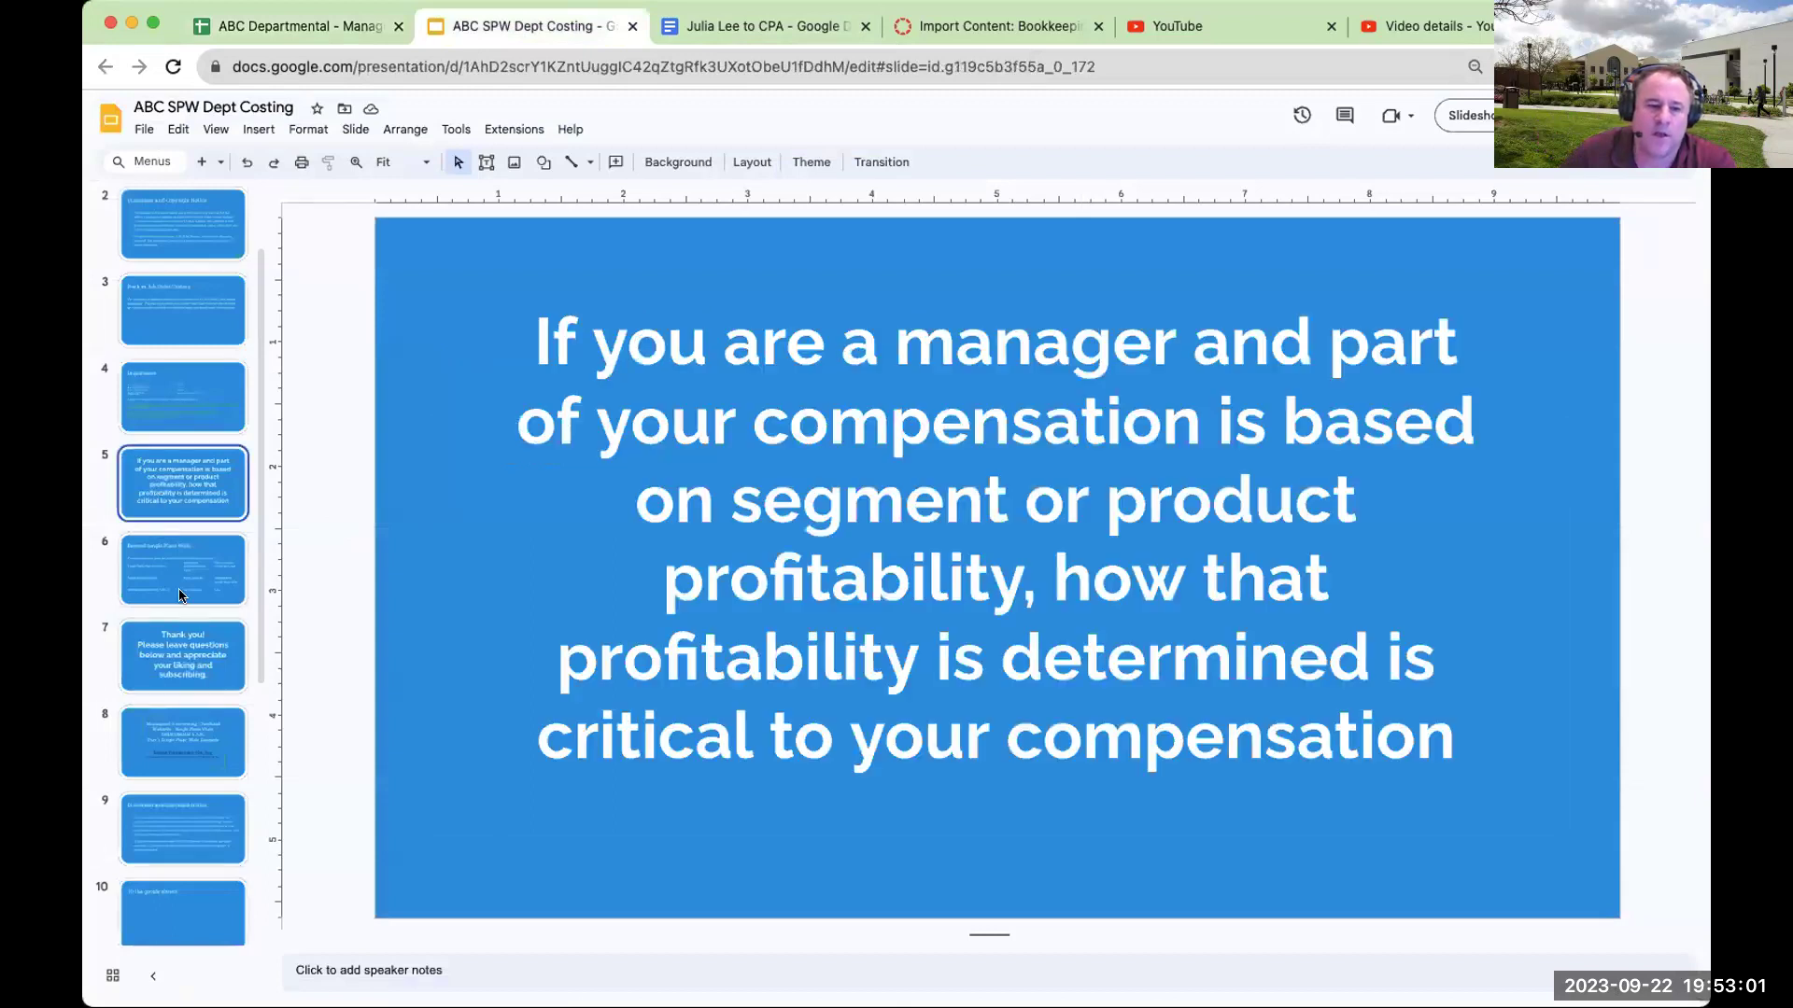
pyautogui.click(189, 640)
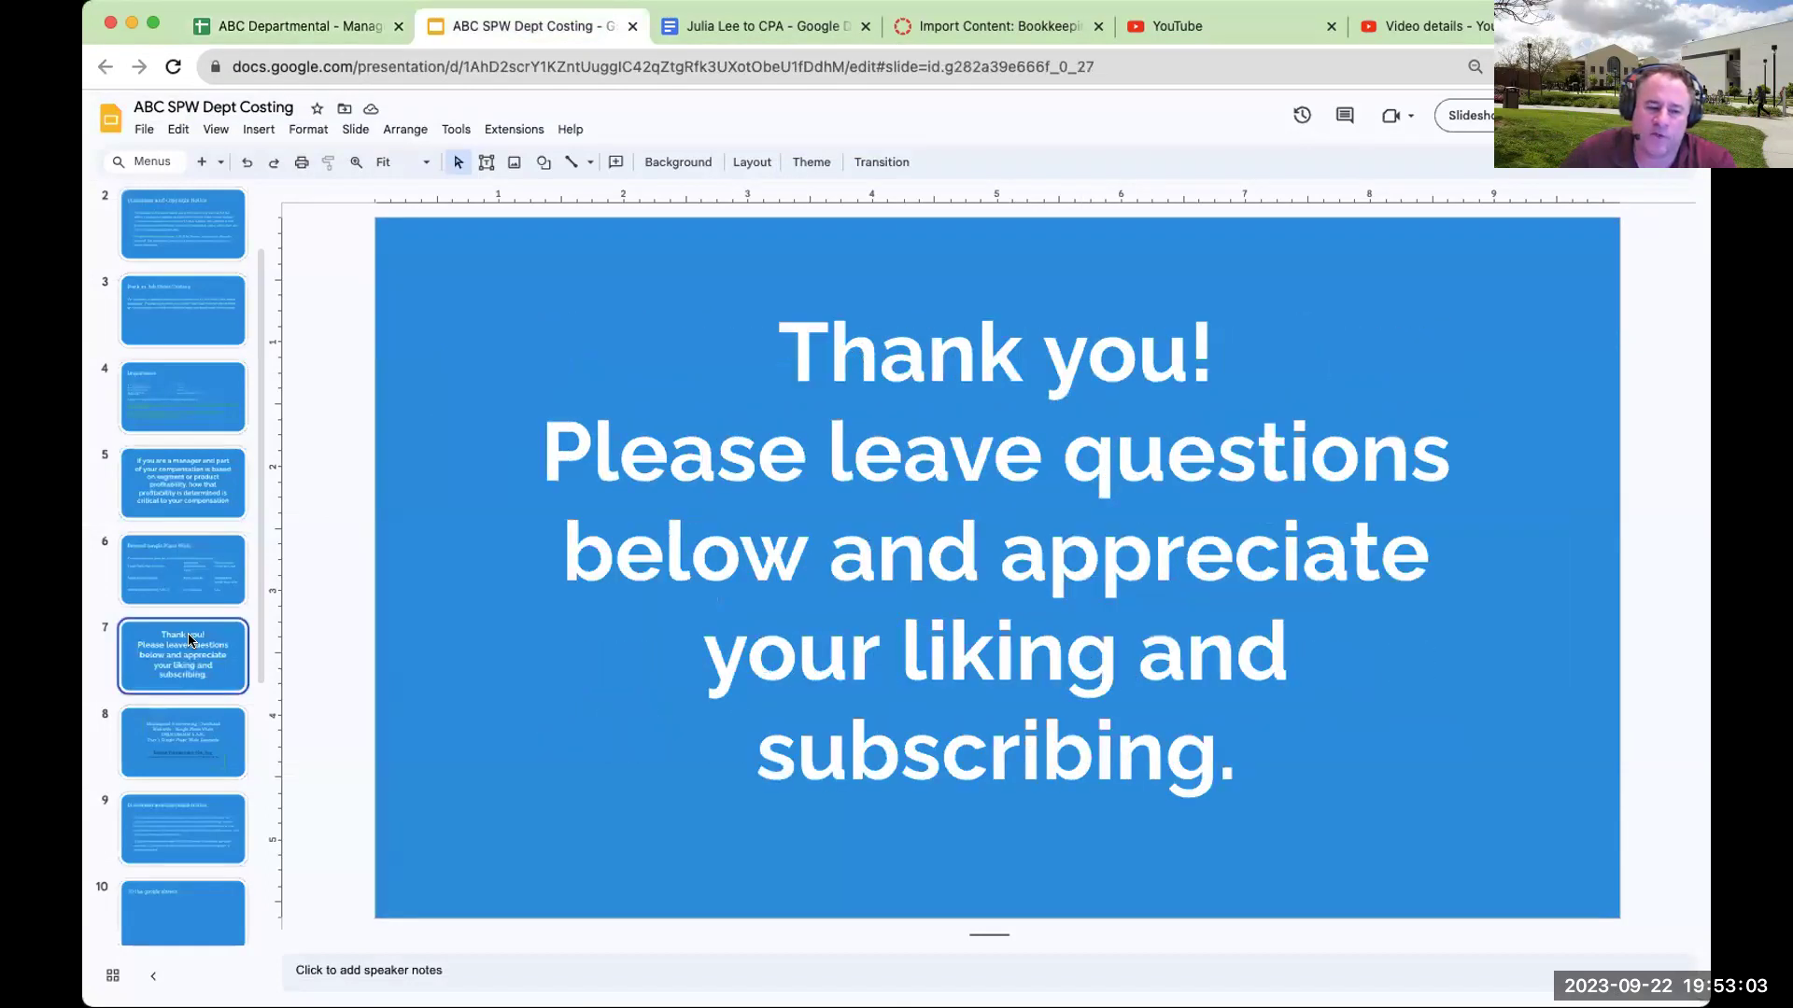
pyautogui.scroll(-5, 188, 635)
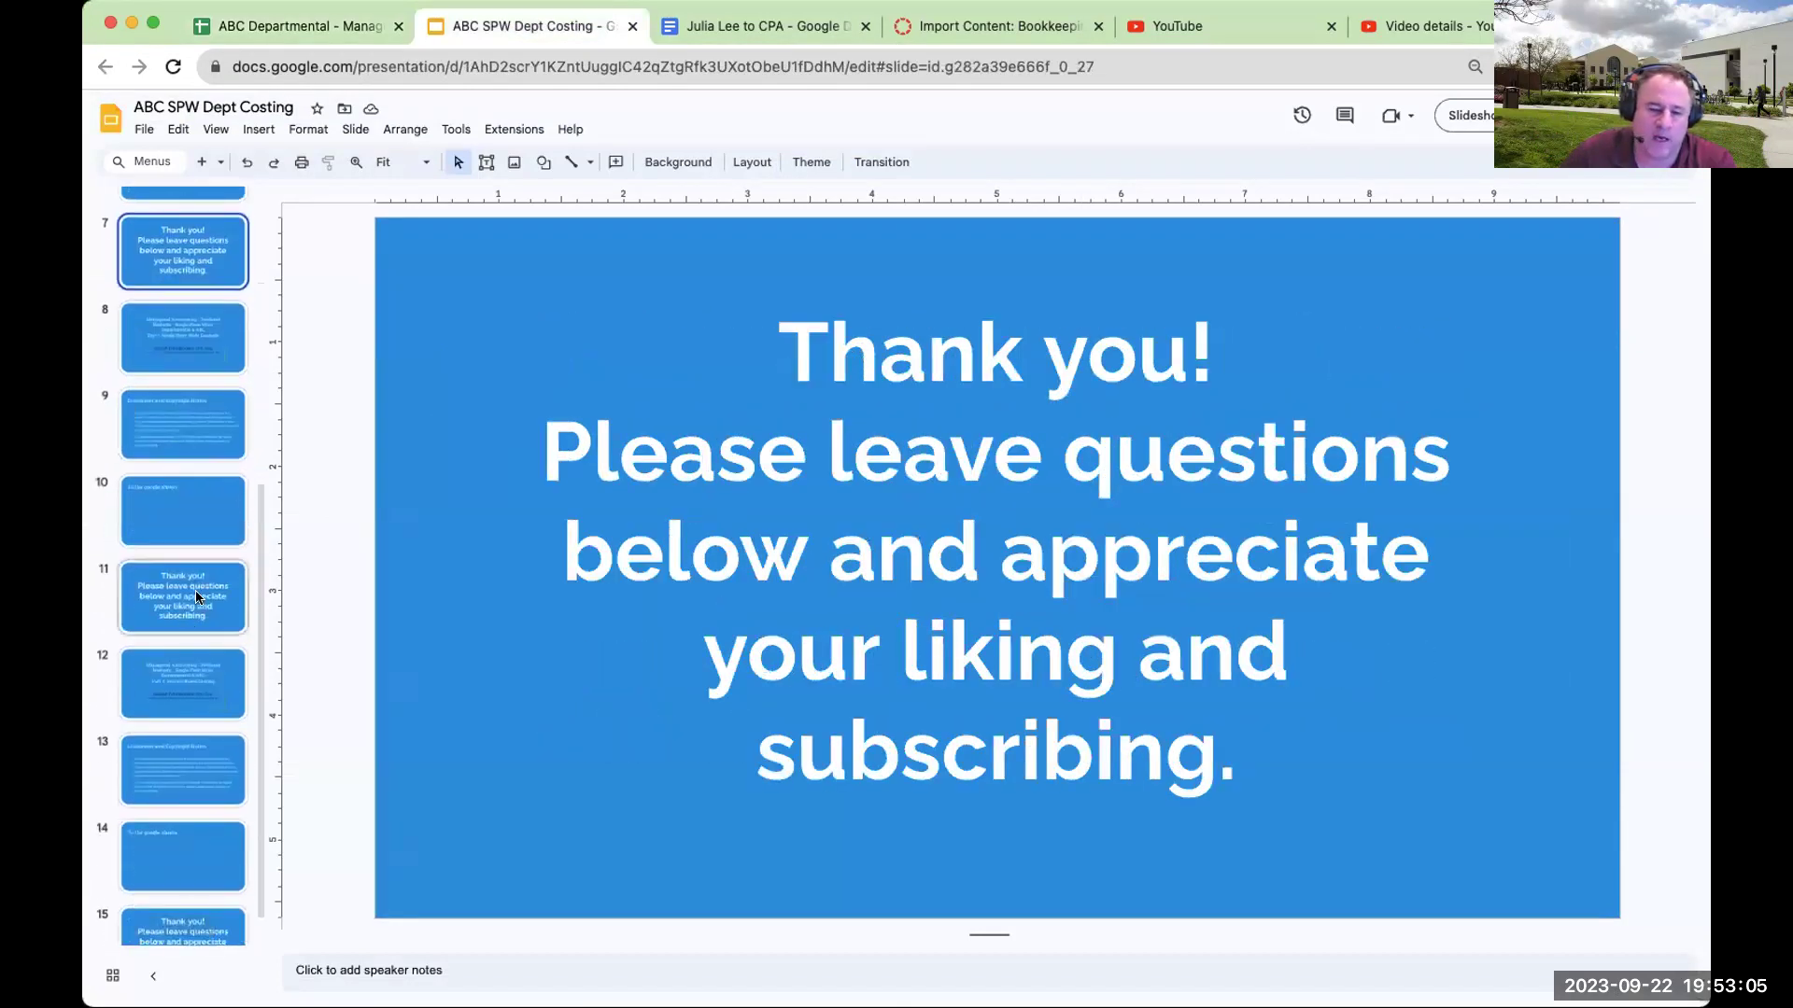